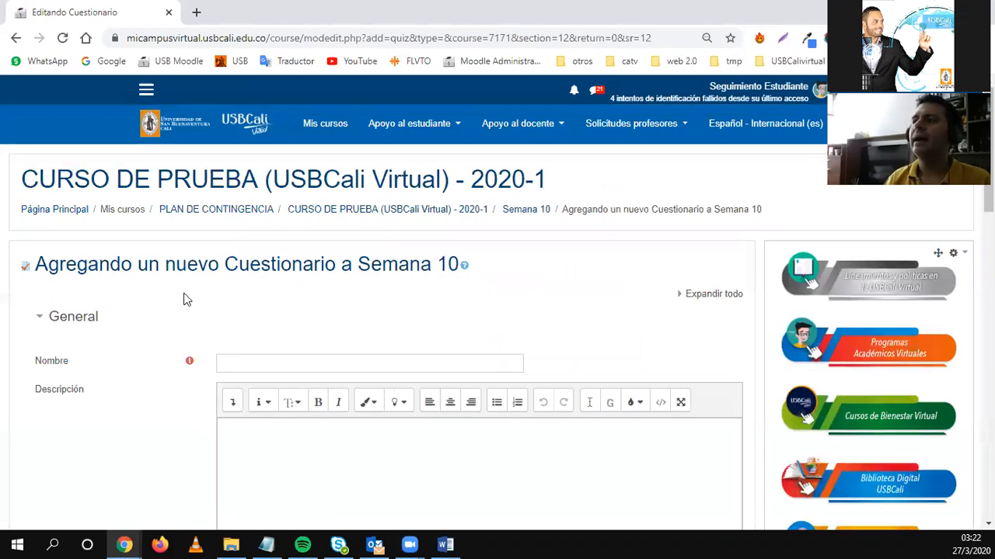
Enter the quiz name 'Evaluación en línea' in the Nombre field.
left_click(256, 293)
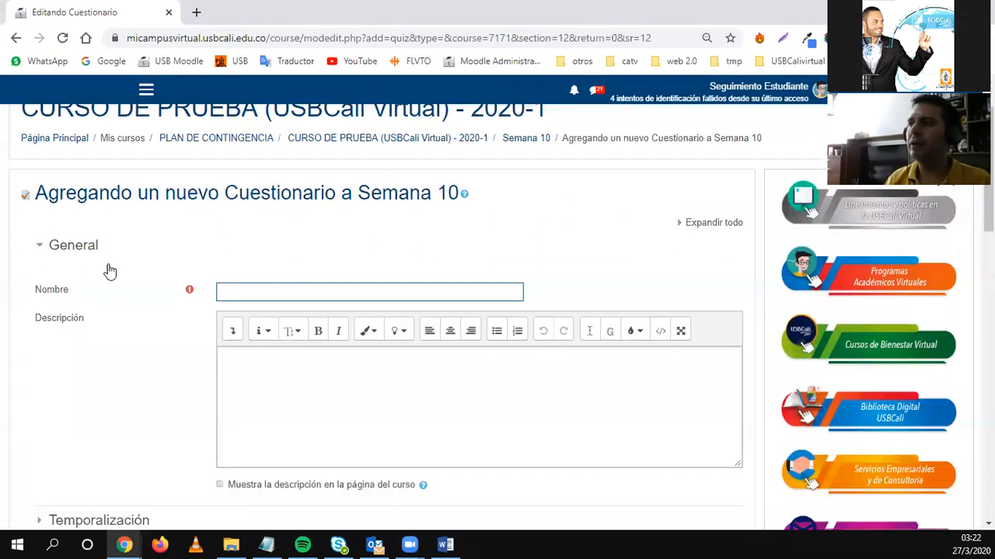
scroll(186, 310, "down", 3)
scroll(142, 288, "down", 4)
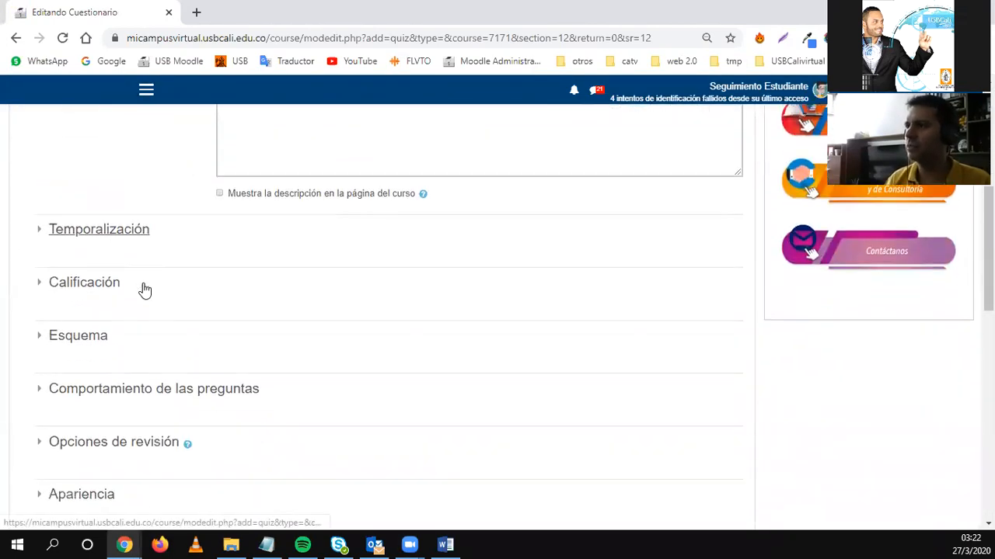
scroll(131, 251, "up", 2)
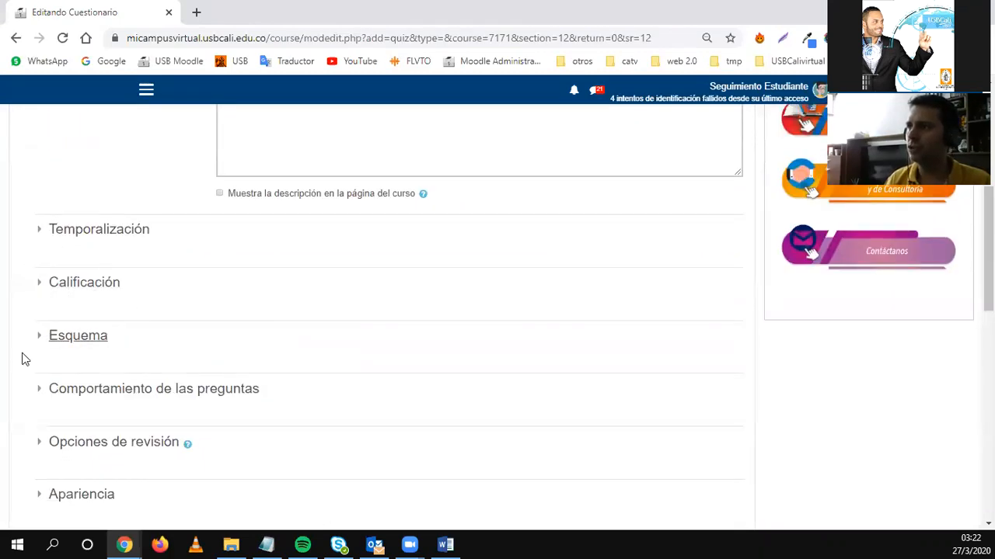
scroll(69, 378, "down", 5)
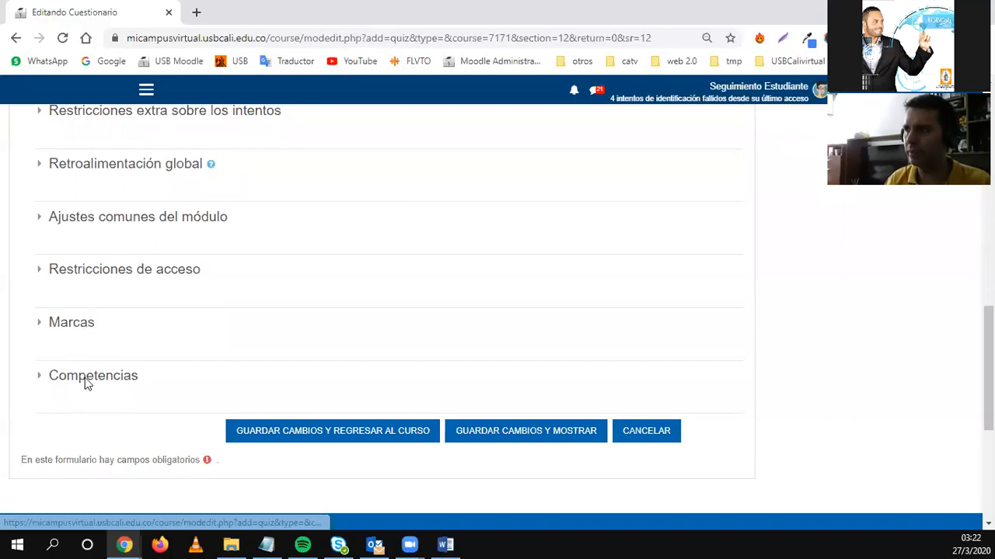
scroll(135, 391, "up", 8)
scroll(138, 392, "up", 2)
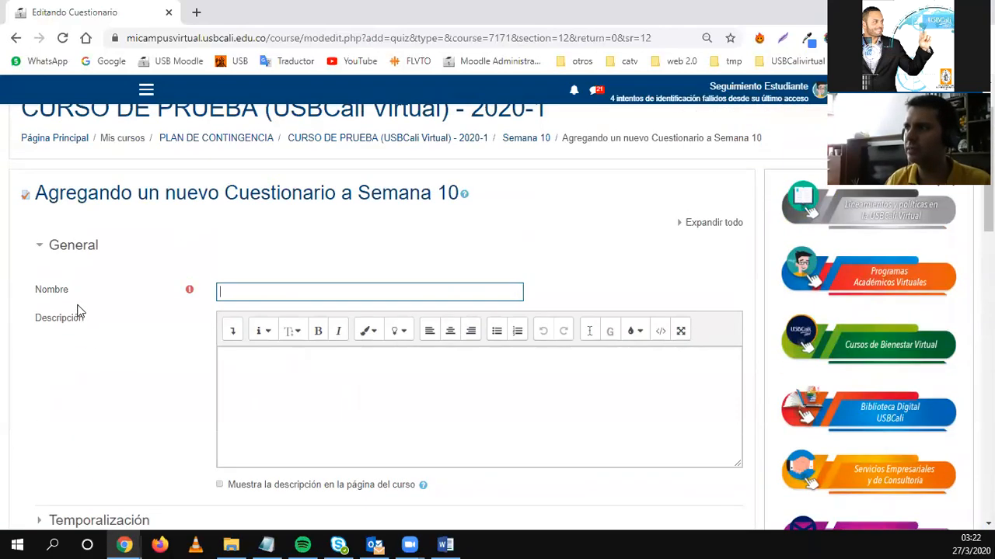
left_click(268, 294)
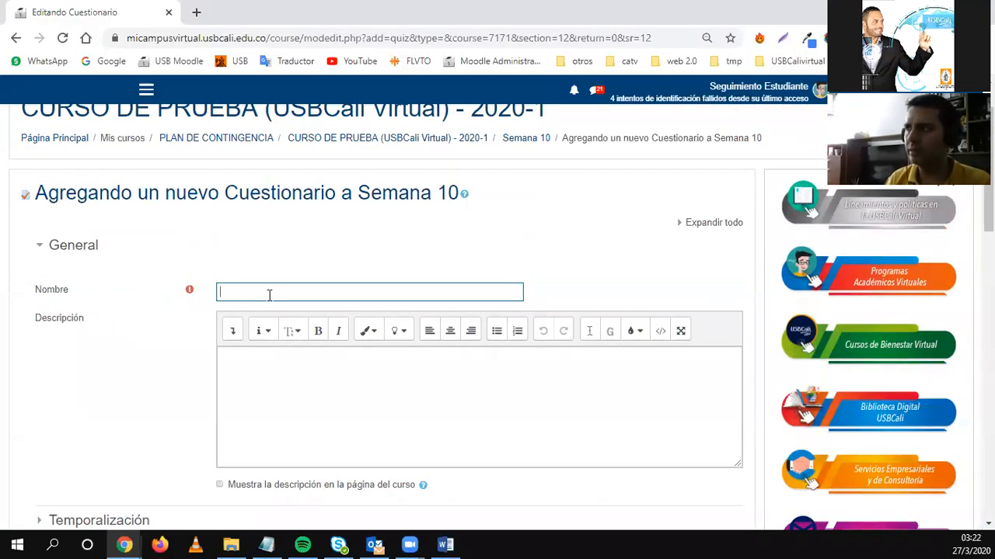
type("Evaluación")
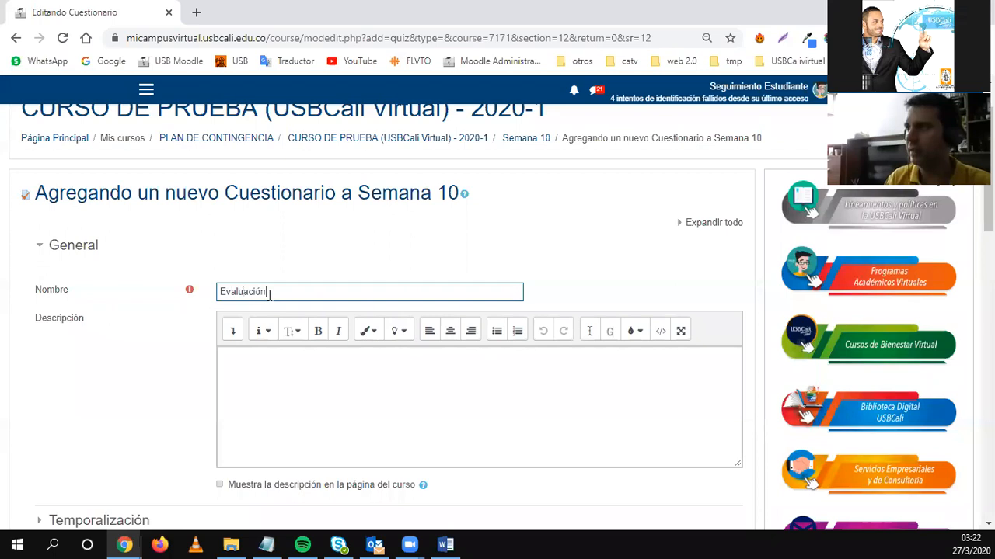
type(" en l{ínea")
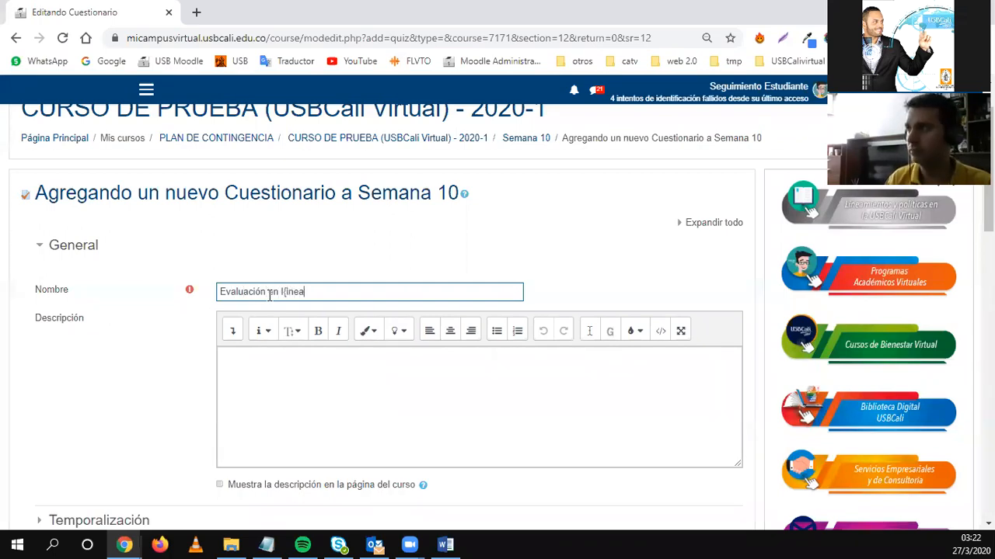
key("BackSpace")
key("BackSpace")
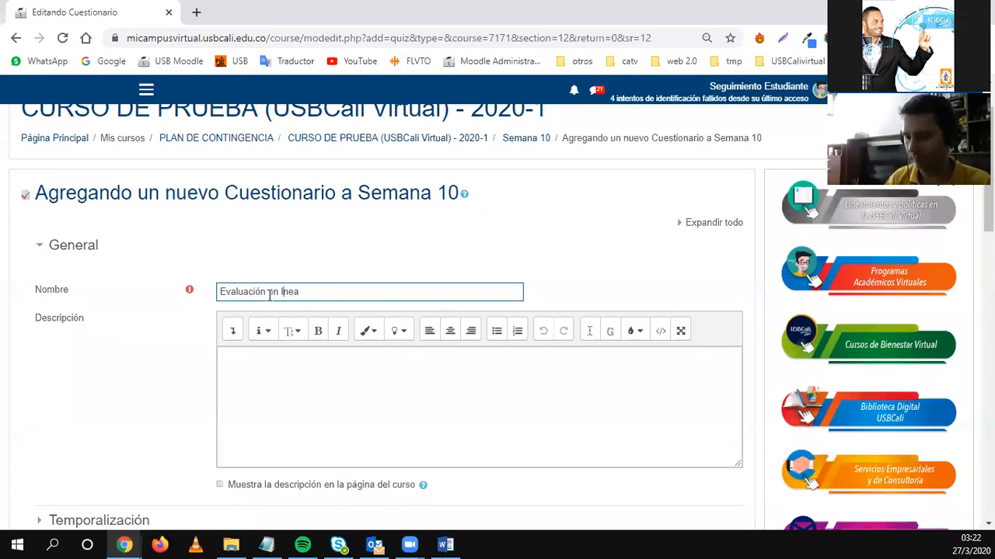
type("{")
Correct the accent in 'línea' and complete the name as 'Evaluación en línea 01'.
key("Left")
key("BackSpace")
key("BackSpace")
type("l")
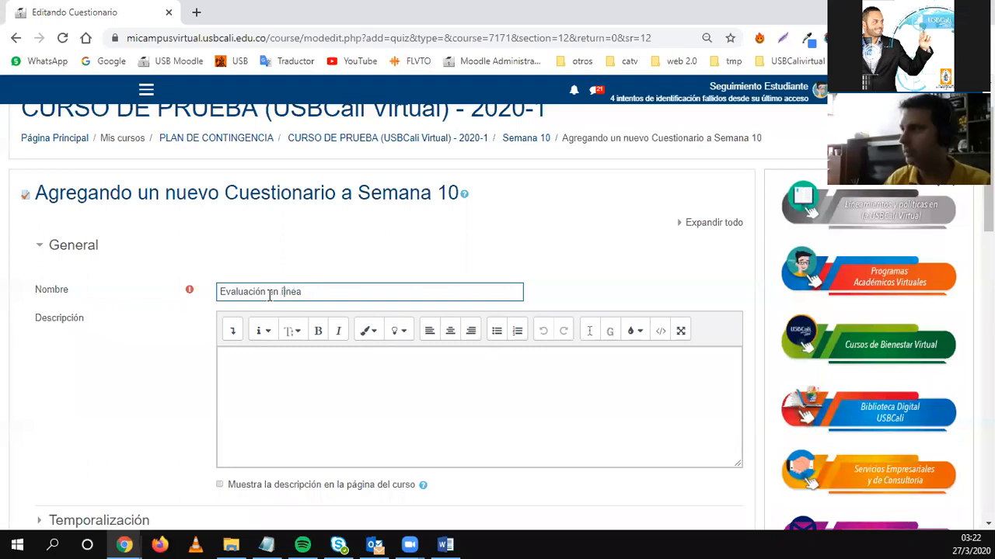
type("í")
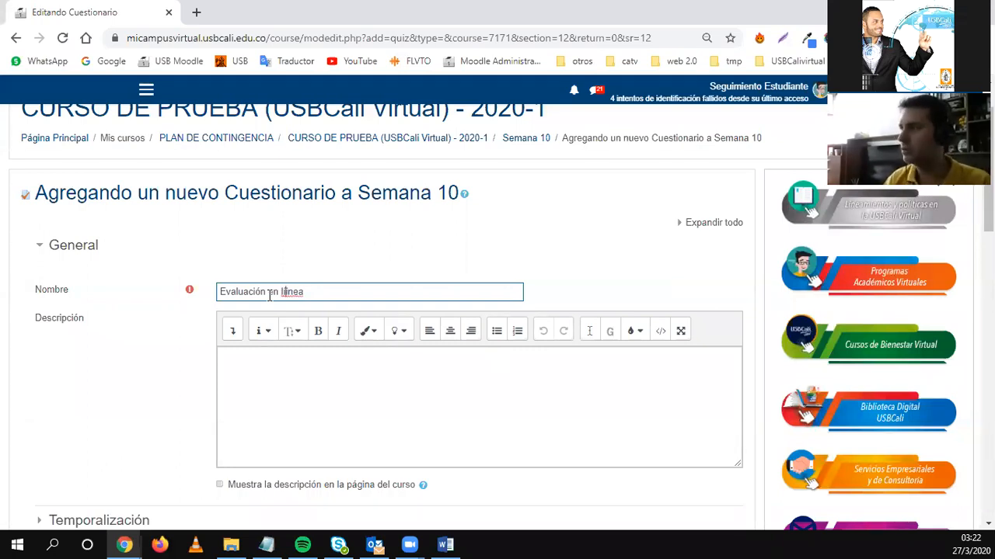
key("Delete")
type("01")
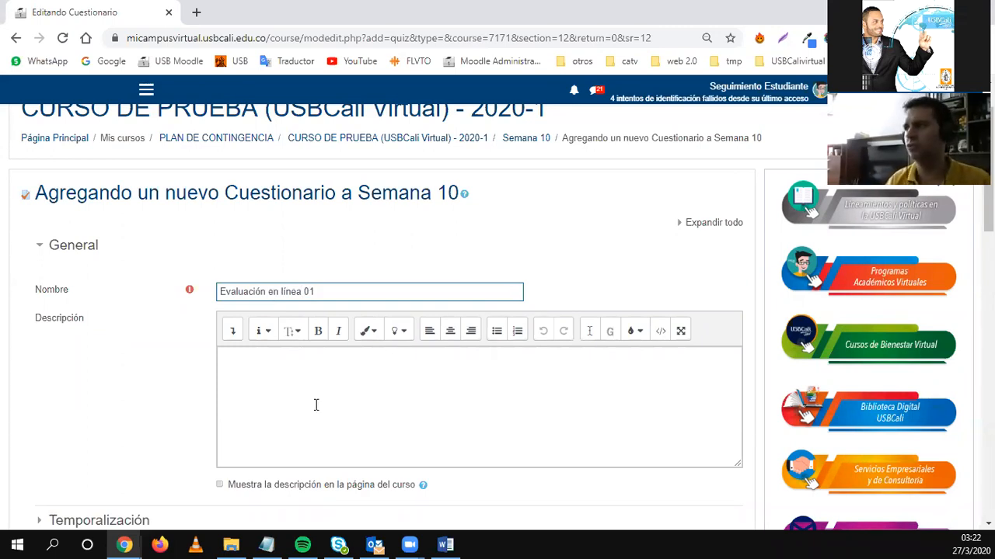
scroll(113, 329, "down", 2)
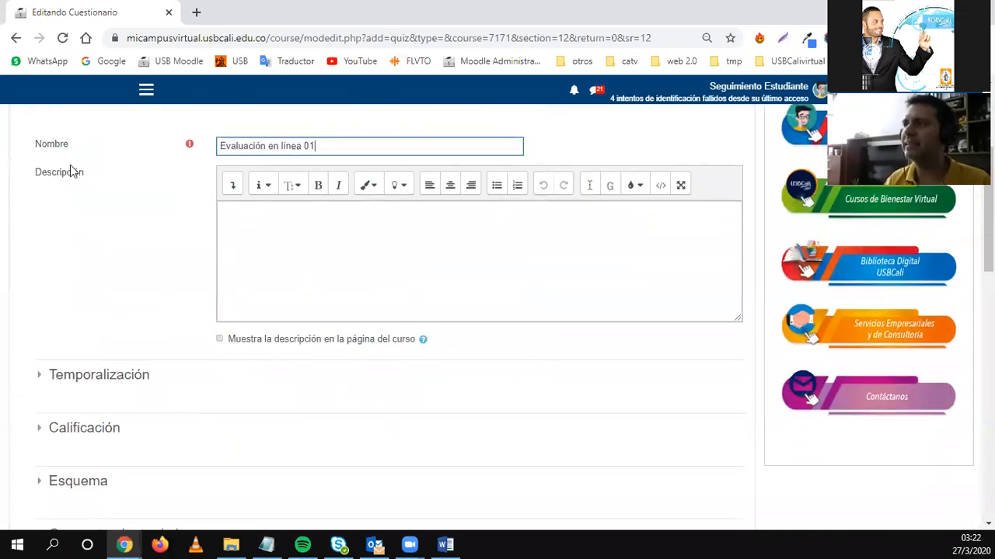
left_click(253, 234)
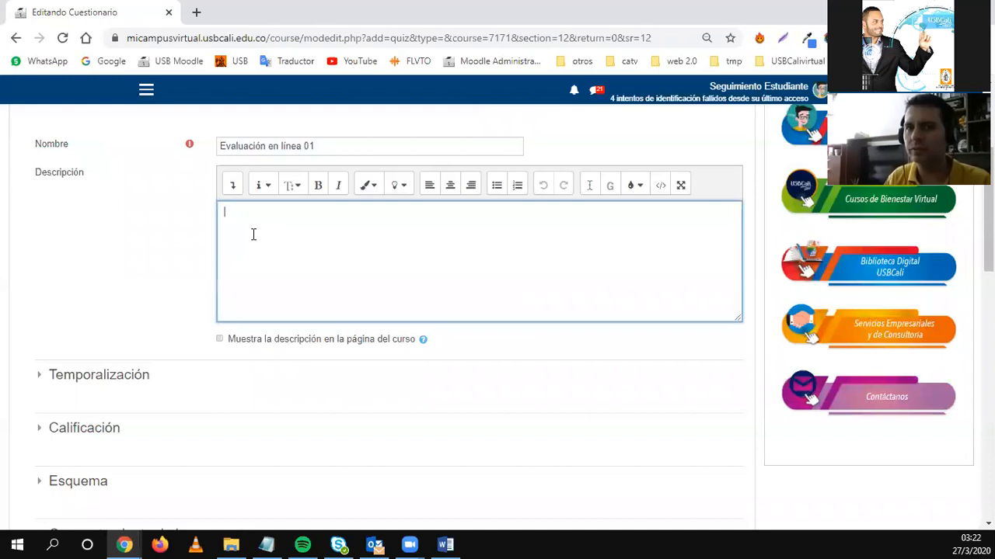
Type the greeting 'Apreciados estudiantes, a ….. tengan en cuenta las siguientes recomendaciones:' in the description.
type("Apreciados estudiantes,")
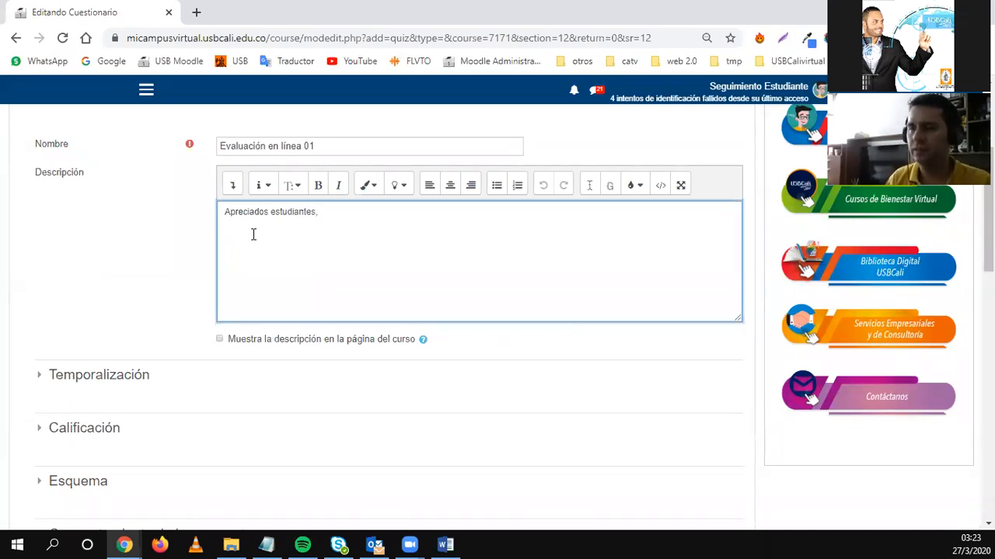
type(" a .....")
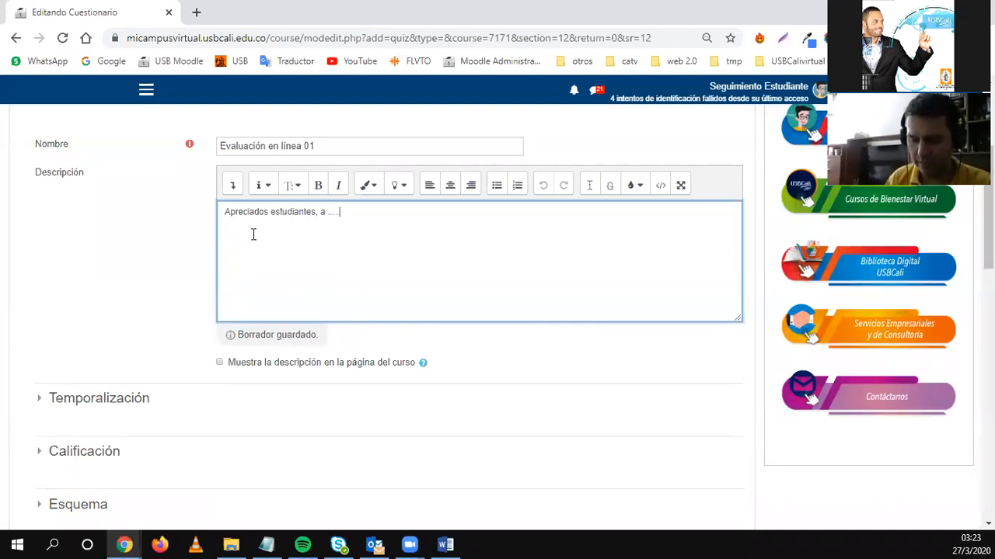
type("te")
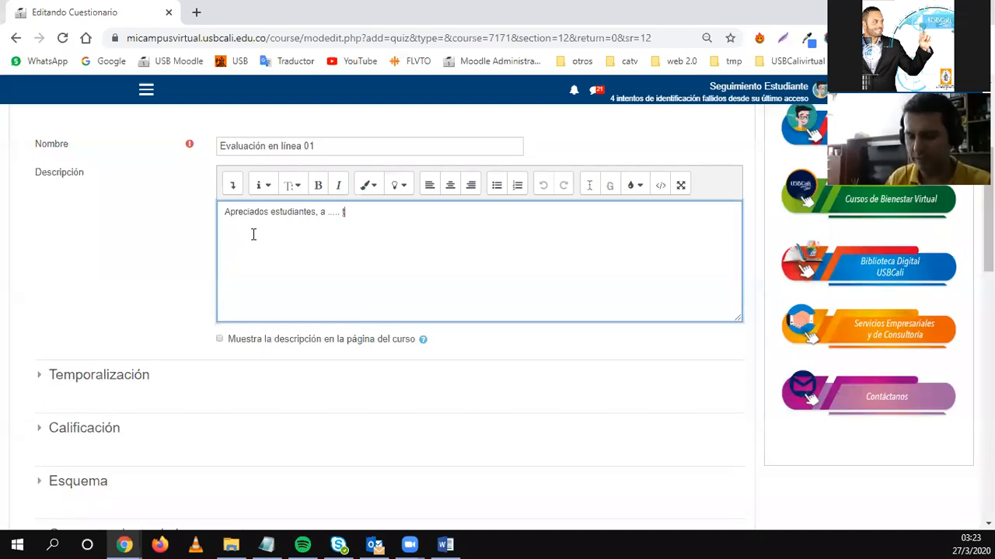
type("ngan e")
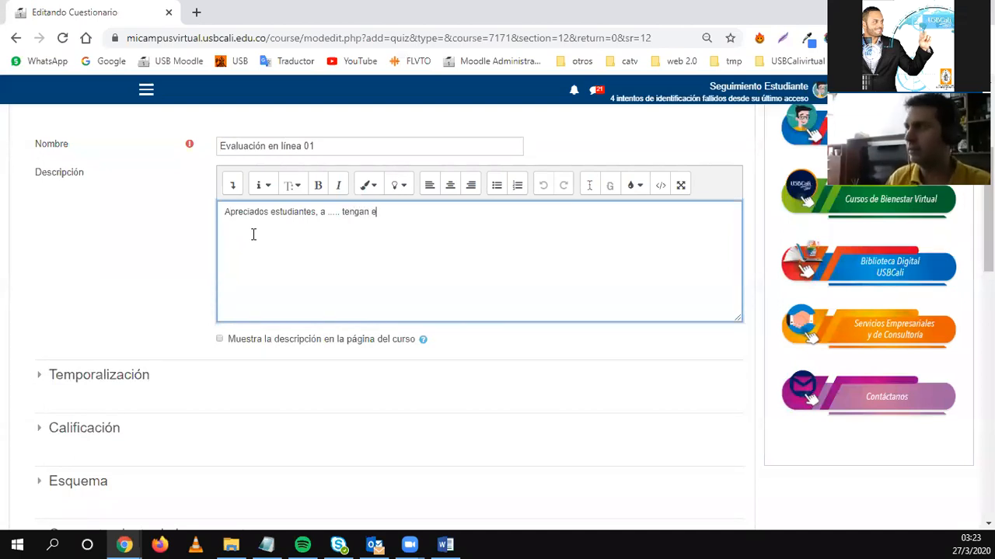
type("n cuenta las si")
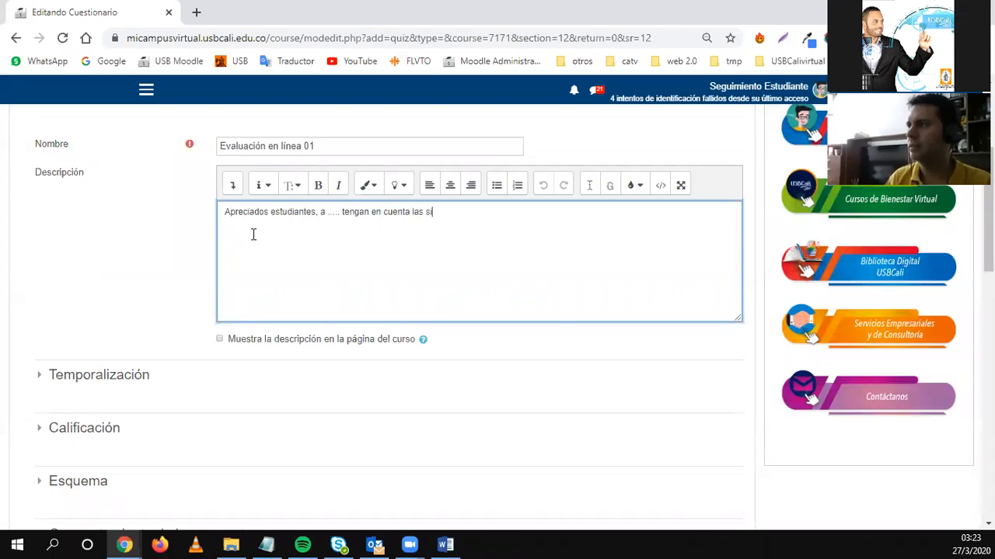
type("guiente")
key("BackSpace")
type("nte")
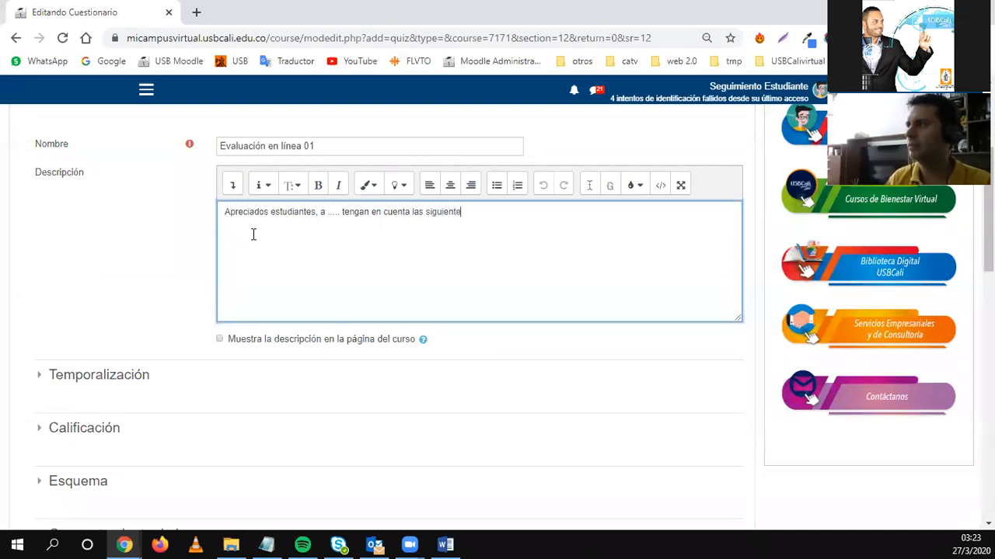
type("s recomendaciones: ")
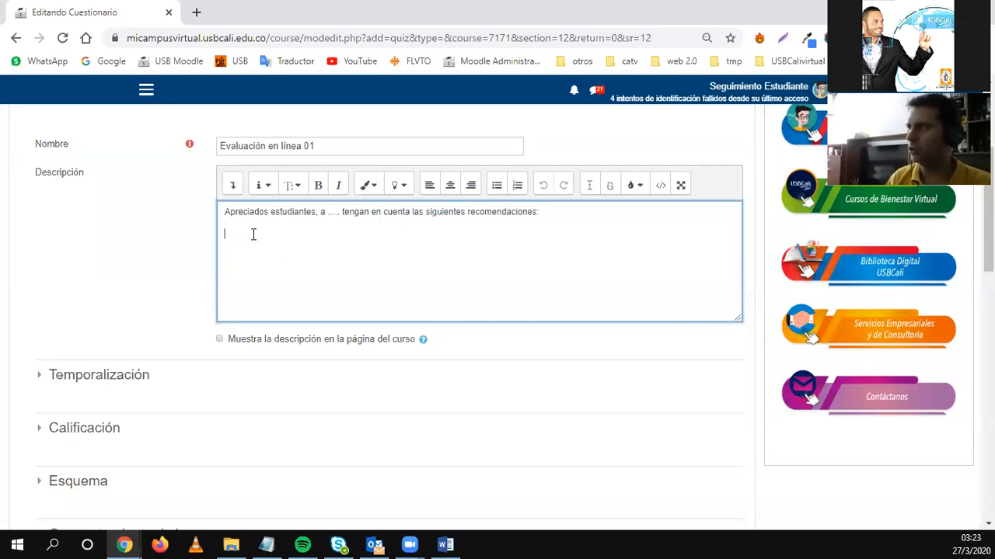
type("1.")
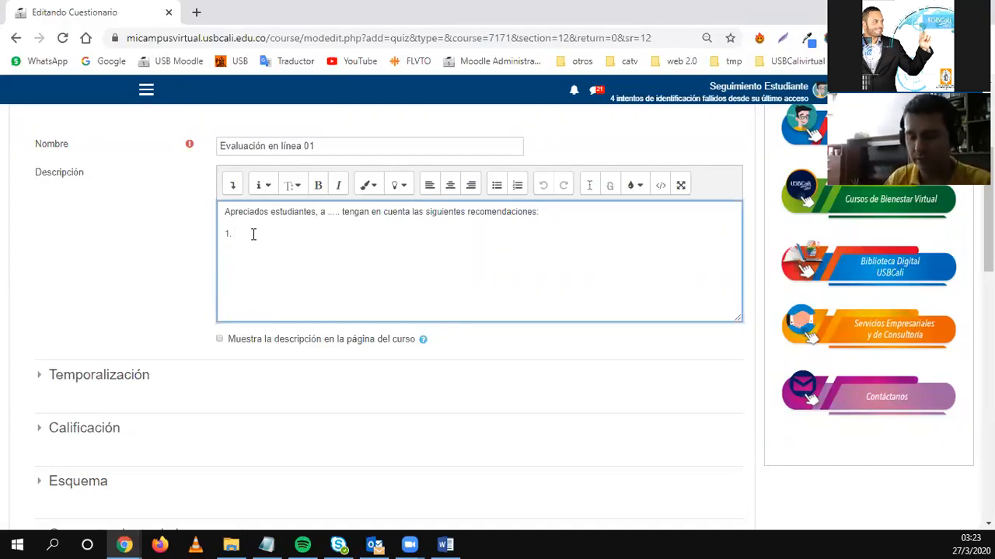
Add 'Número de intentos 1' as numbered list item 1 and start item 2.
type("No")
key("BackSpace")
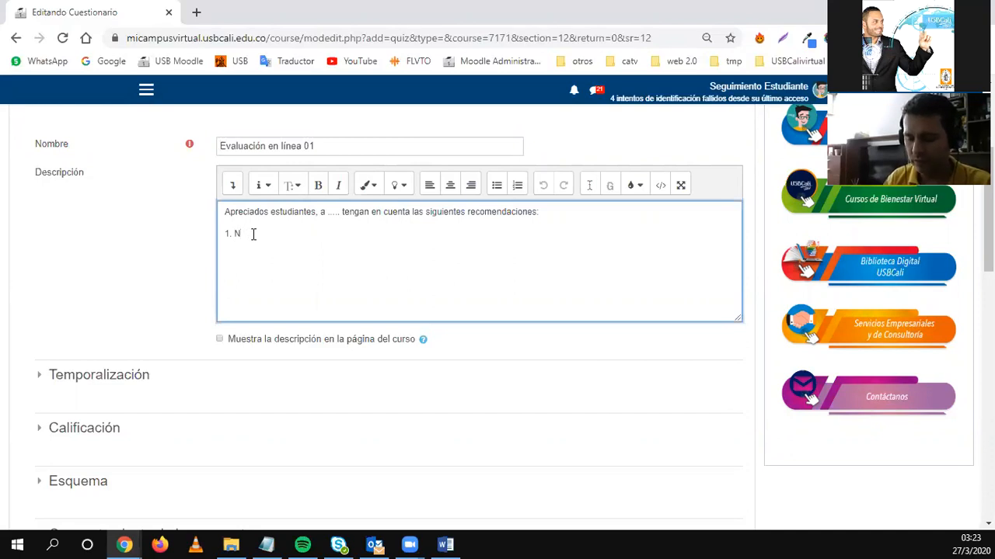
type("úmero de ")
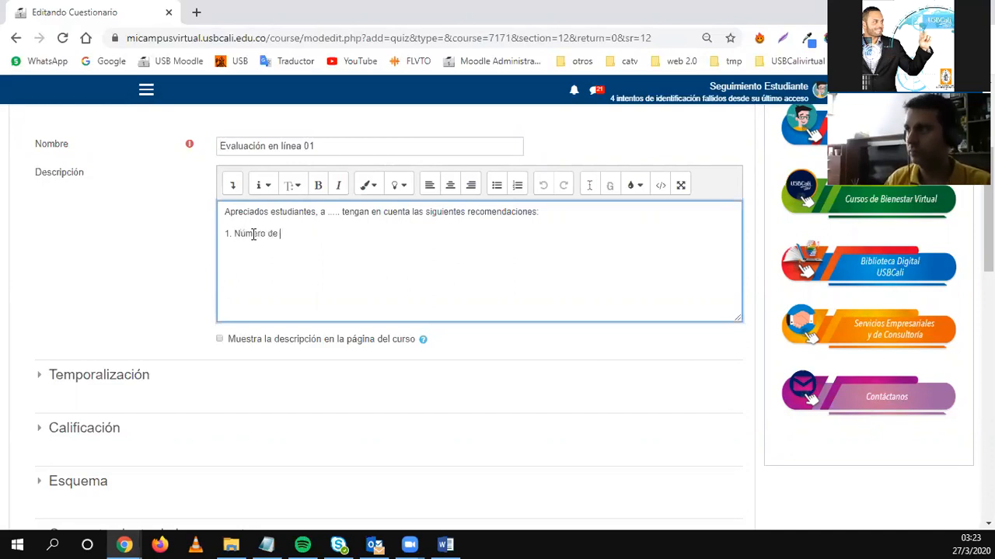
type("intentos 1")
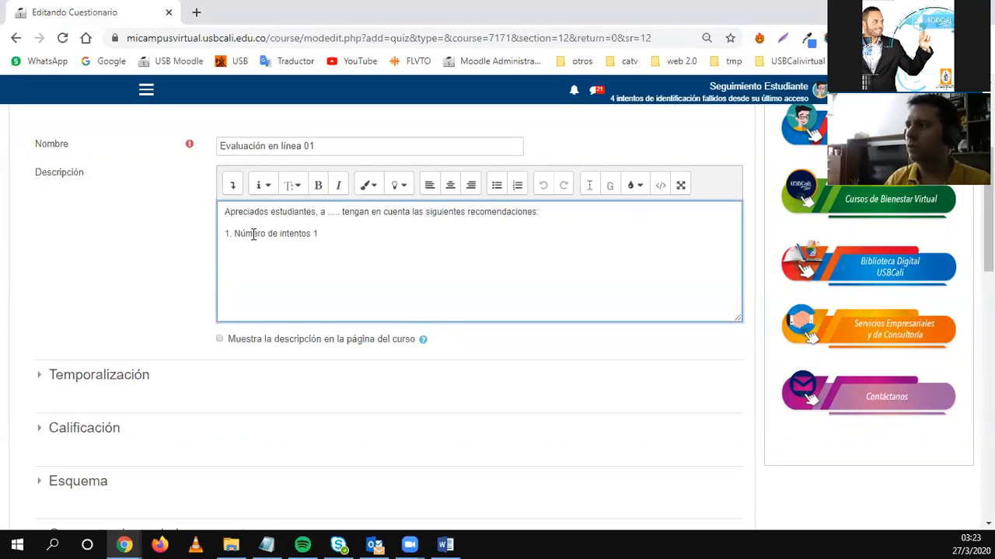
left_click(517, 185)
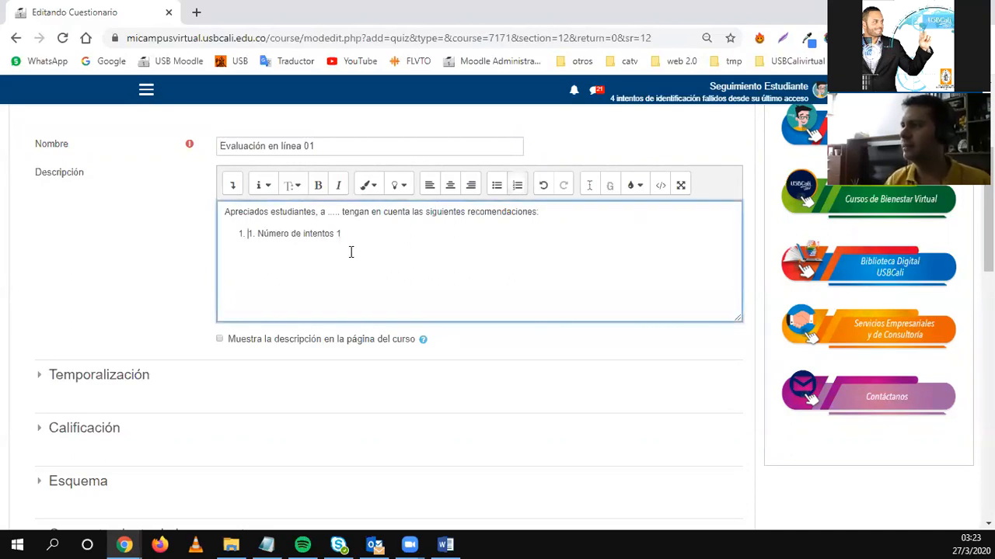
key("Return")
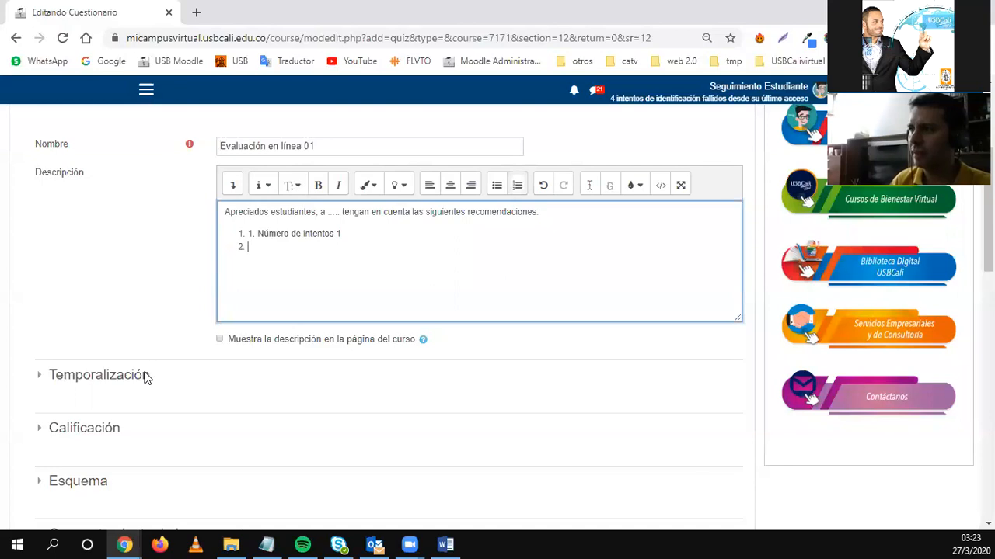
In Temporalización, enable the quiz opening and closing dates, first picking hours 08 and 23.
left_click(89, 371)
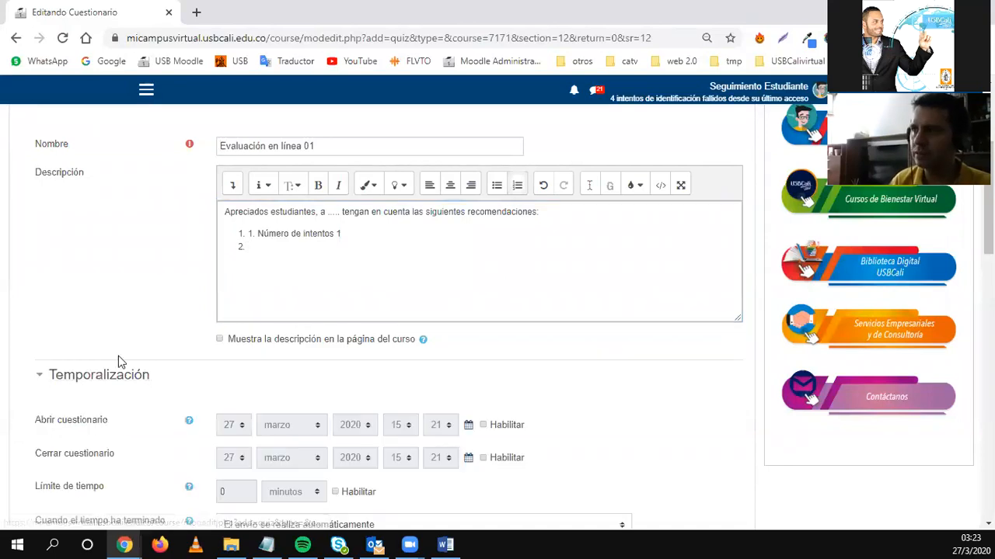
scroll(153, 348, "down", 3)
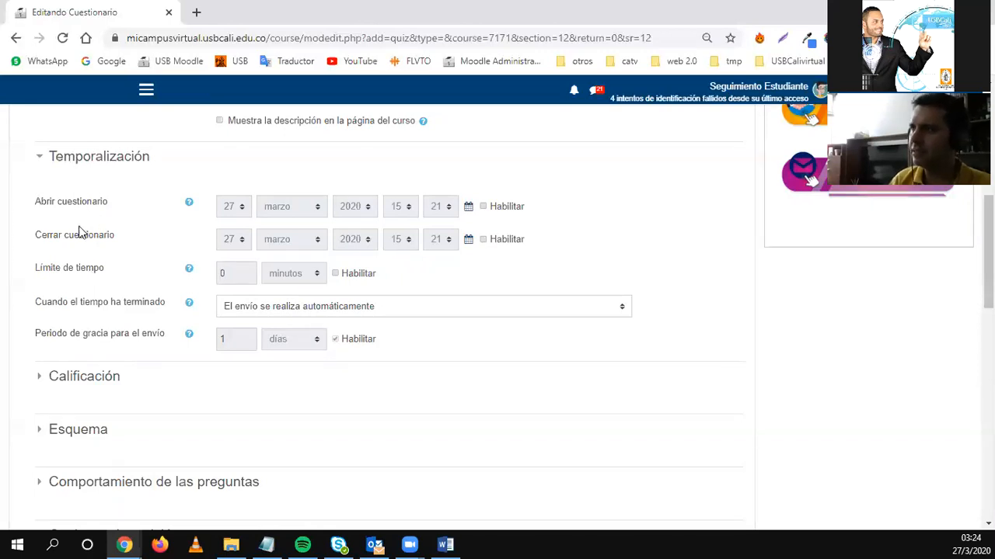
scroll(134, 264, "up", 1)
scroll(133, 262, "up", 1)
scroll(133, 262, "down", 1)
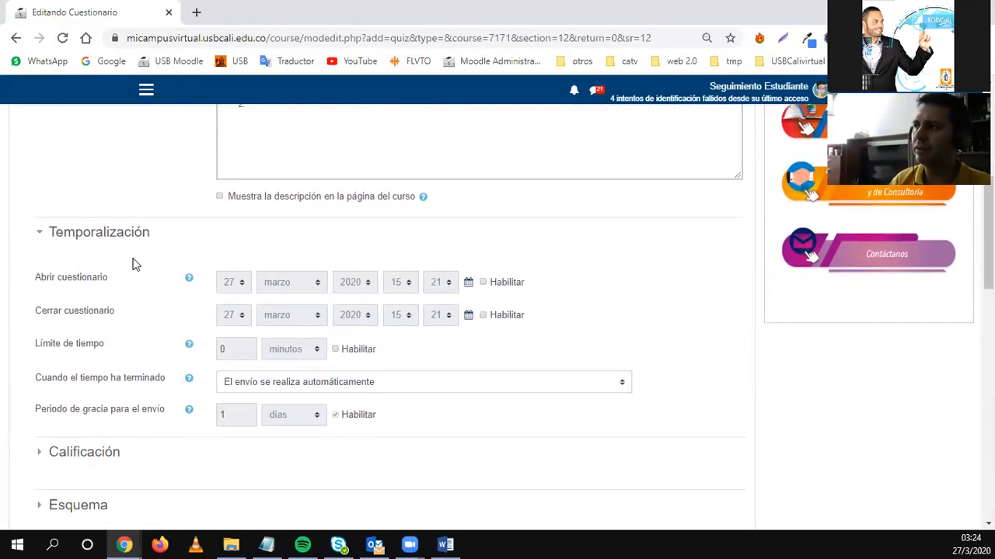
left_click(506, 283)
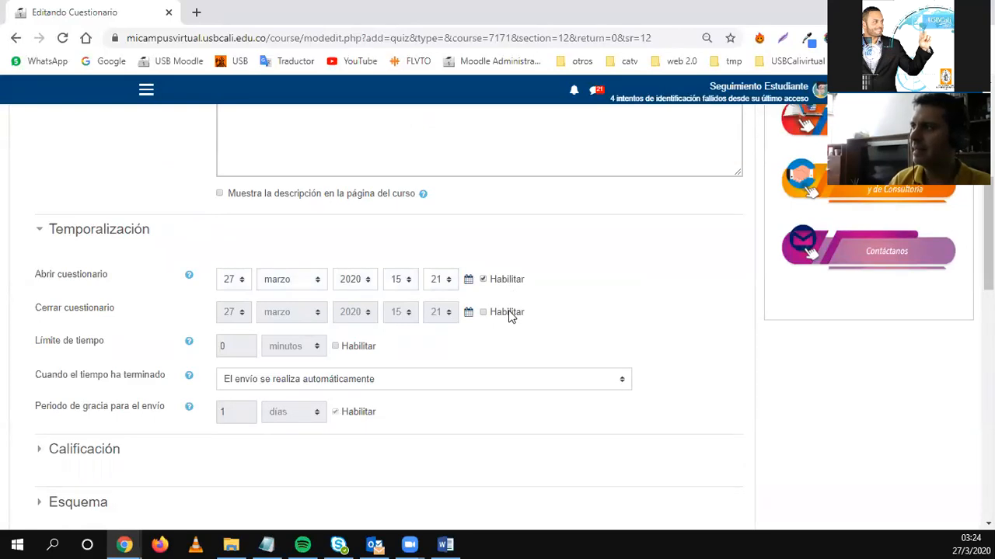
left_click(509, 314)
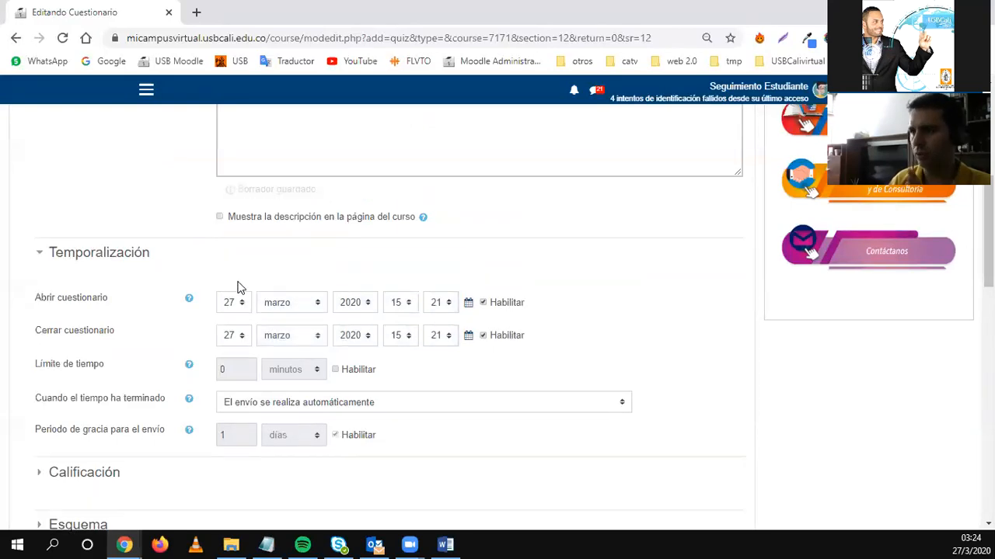
left_click(400, 307)
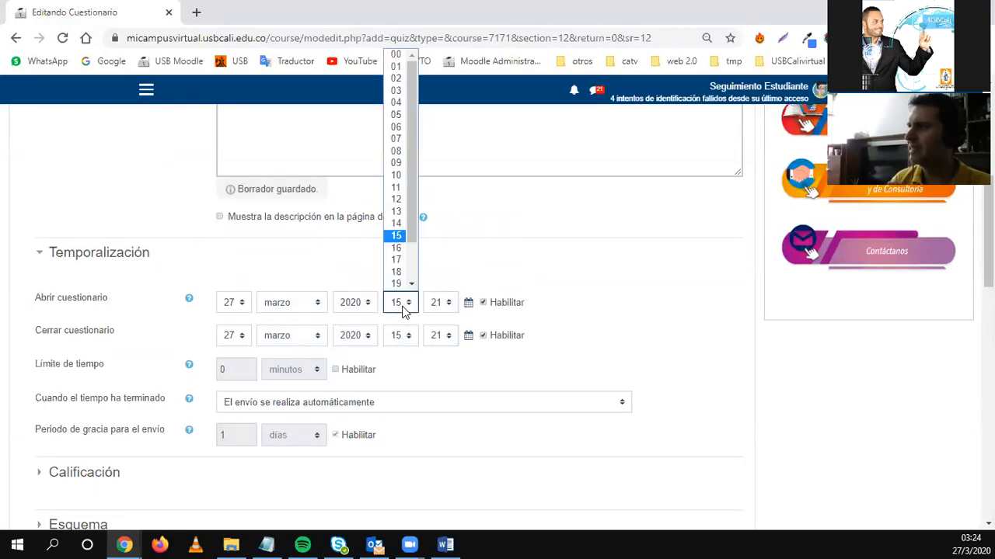
left_click(397, 151)
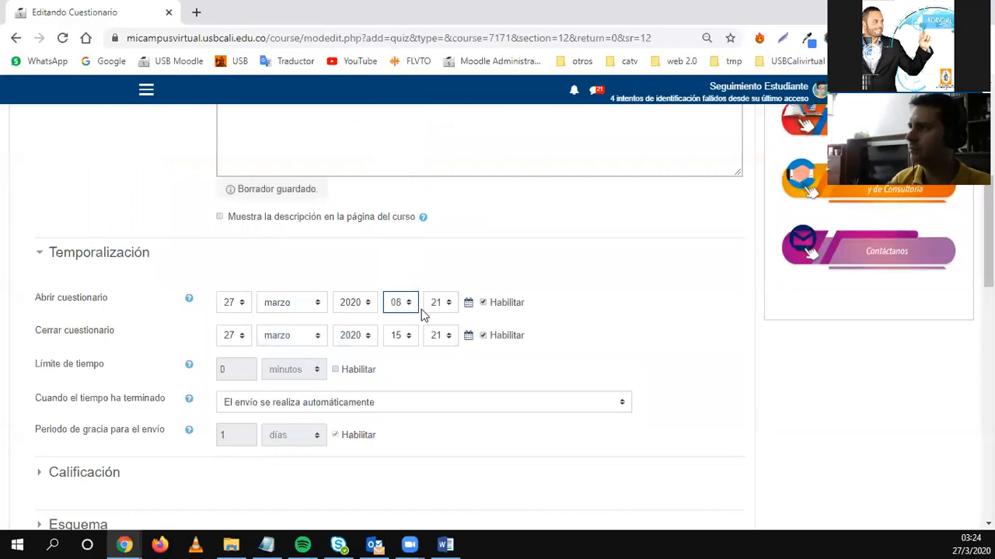
left_click(408, 339)
scroll(408, 295, "down", 2)
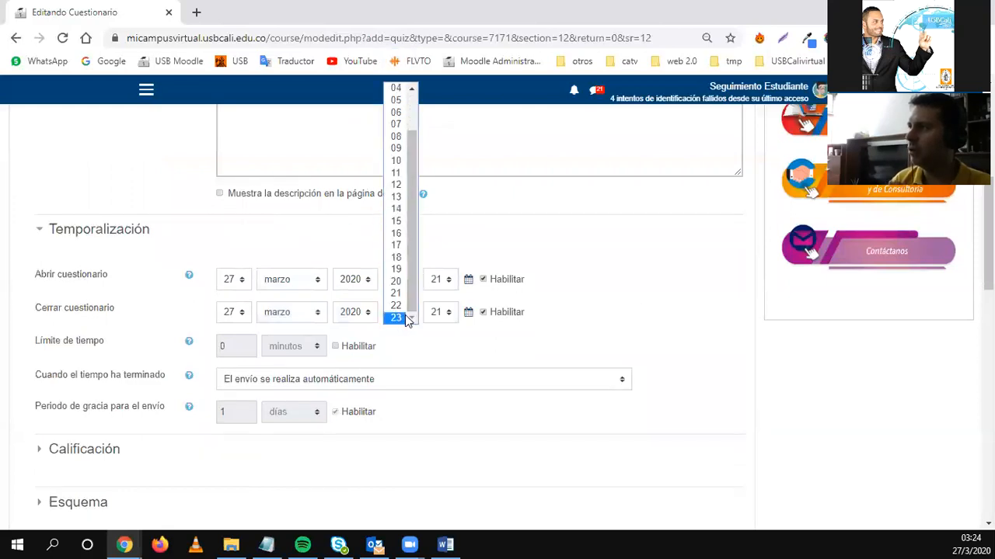
left_click(400, 314)
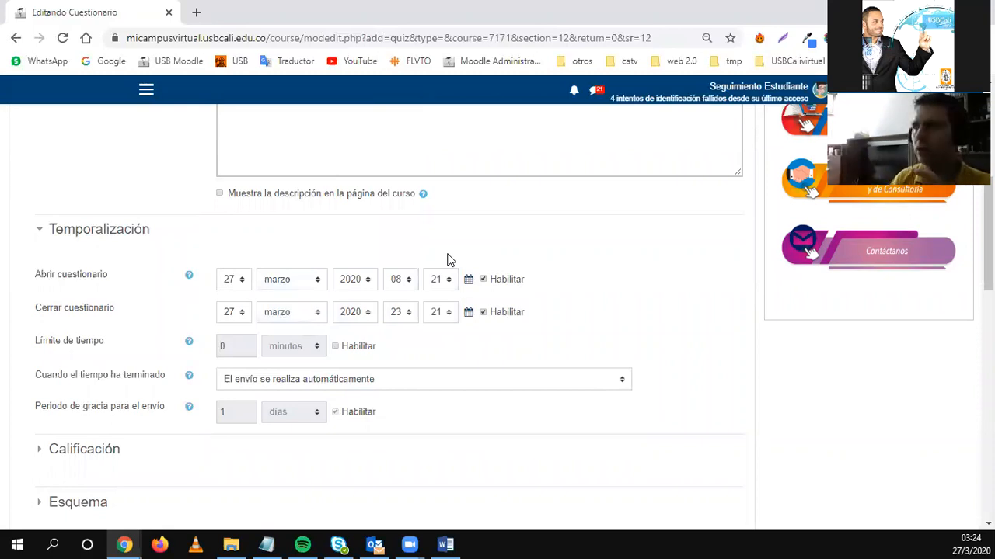
Enable a 15-minute time limit for the quiz.
left_click(342, 347)
double_click(237, 346)
type("15")
left_click(558, 328)
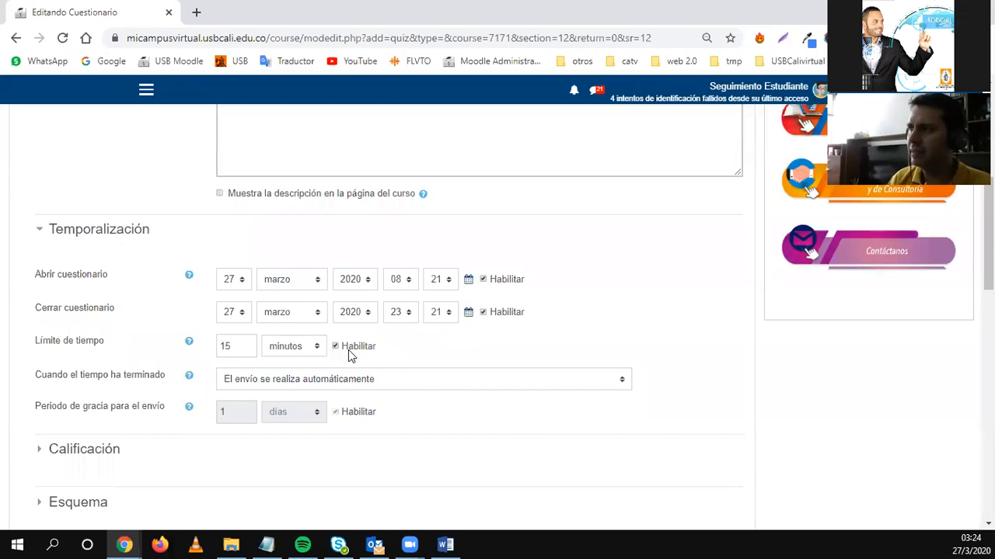
Set the opening time to 17:00 and the closing time to 18:00.
left_click(409, 284)
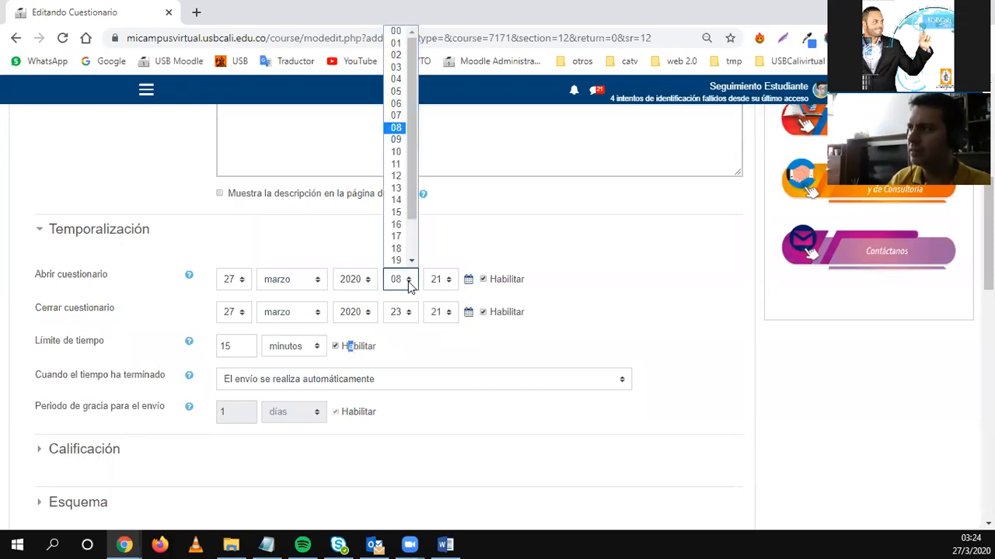
scroll(414, 233, "down", 2)
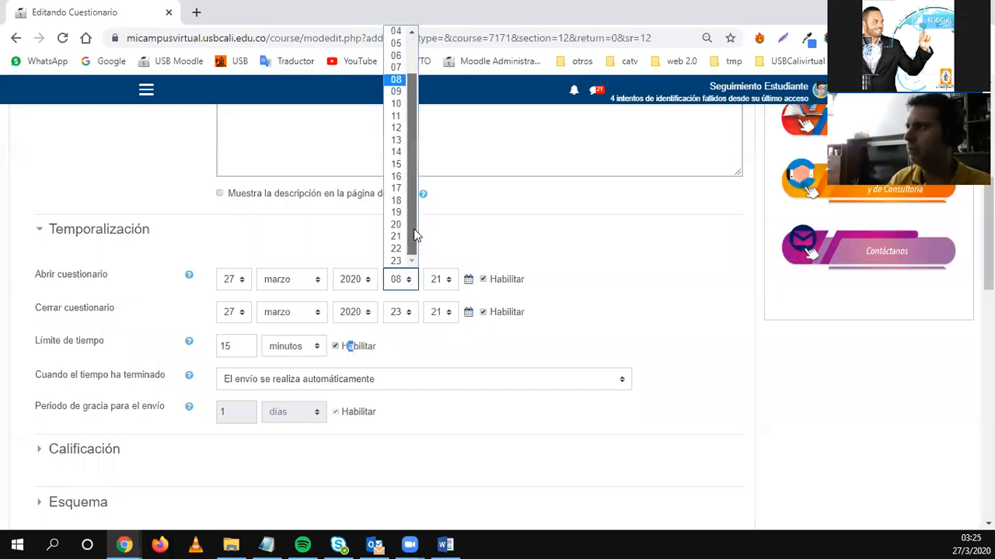
left_click(397, 189)
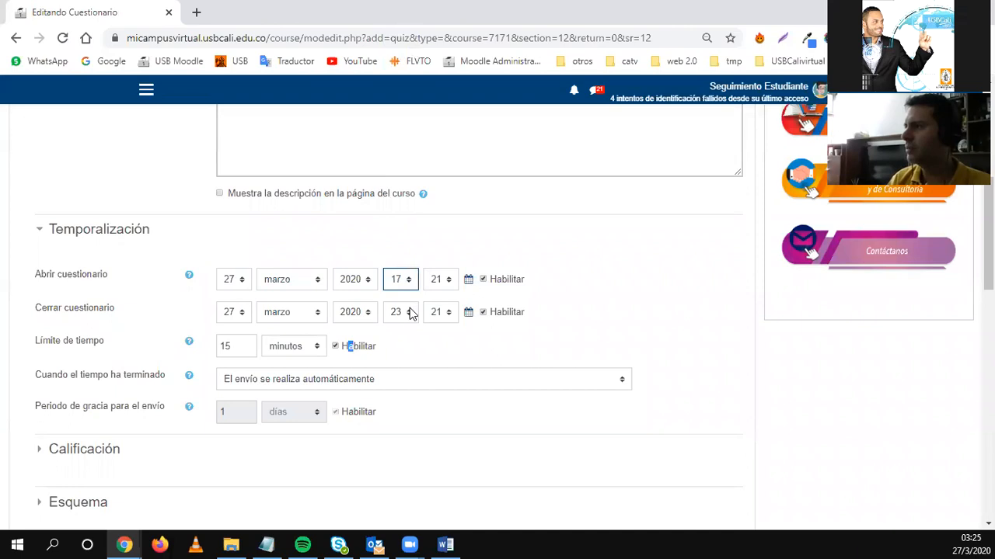
left_click(410, 313)
left_click(393, 234)
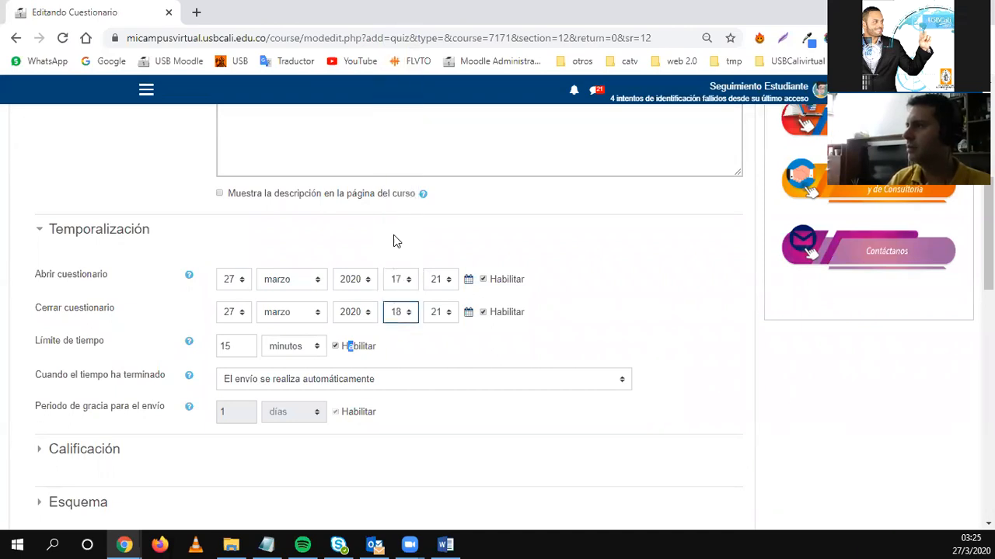
left_click(438, 281)
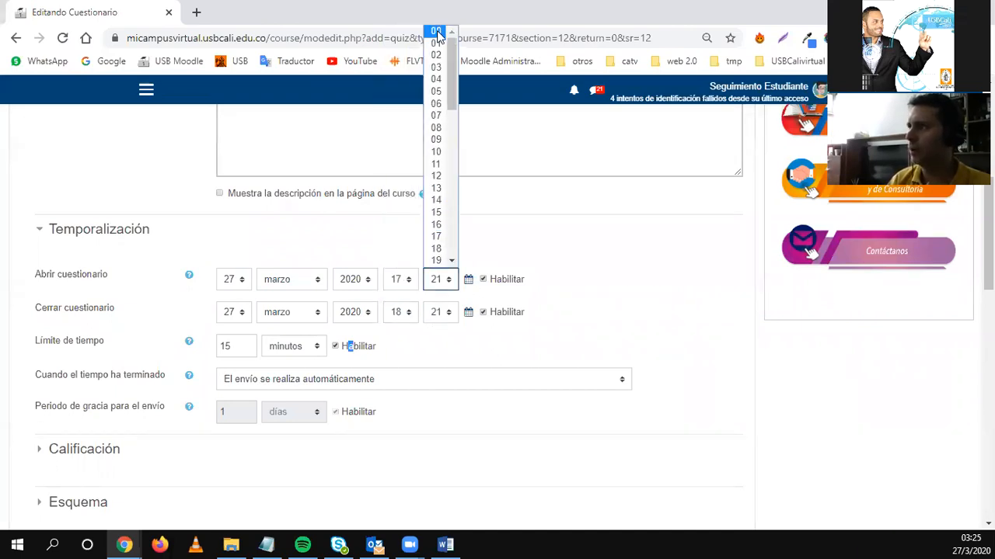
left_click(438, 33)
left_click(445, 314)
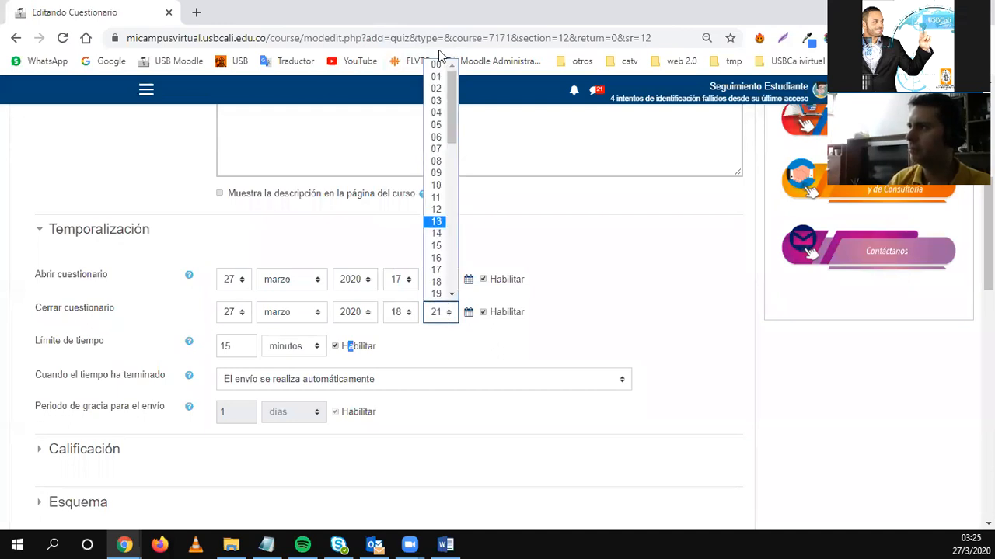
left_click(438, 65)
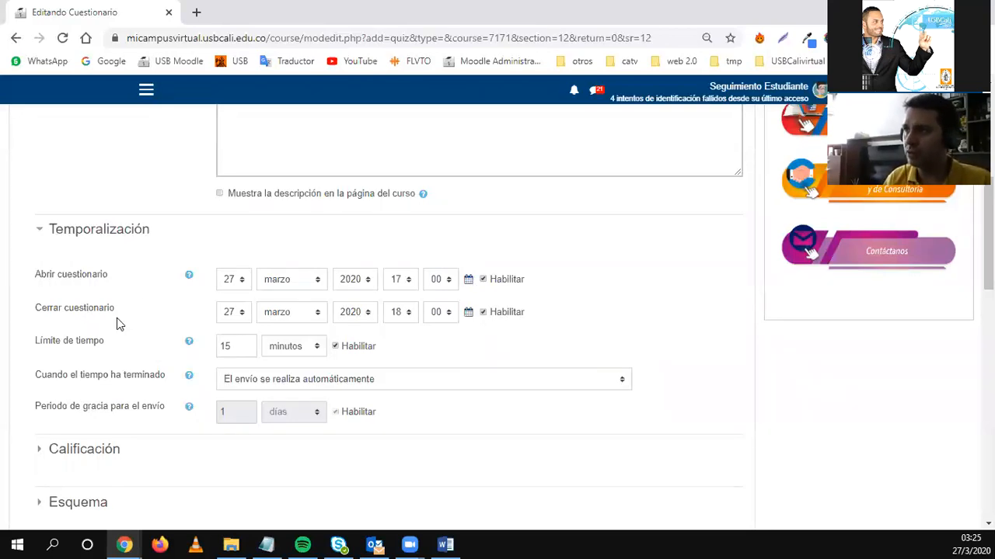
Remove the duplicate '1.' from the first item of the description list.
scroll(241, 334, "up", 3)
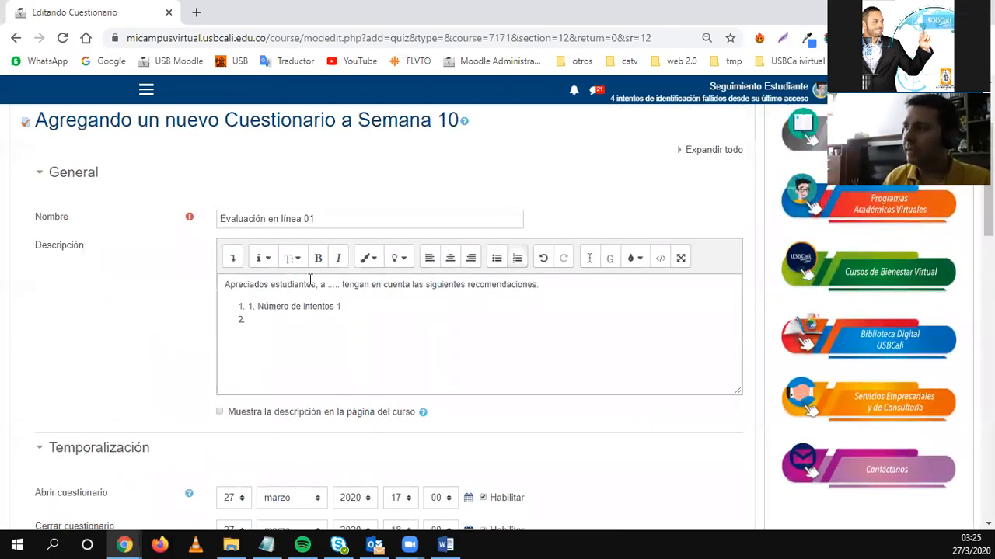
left_click(264, 320)
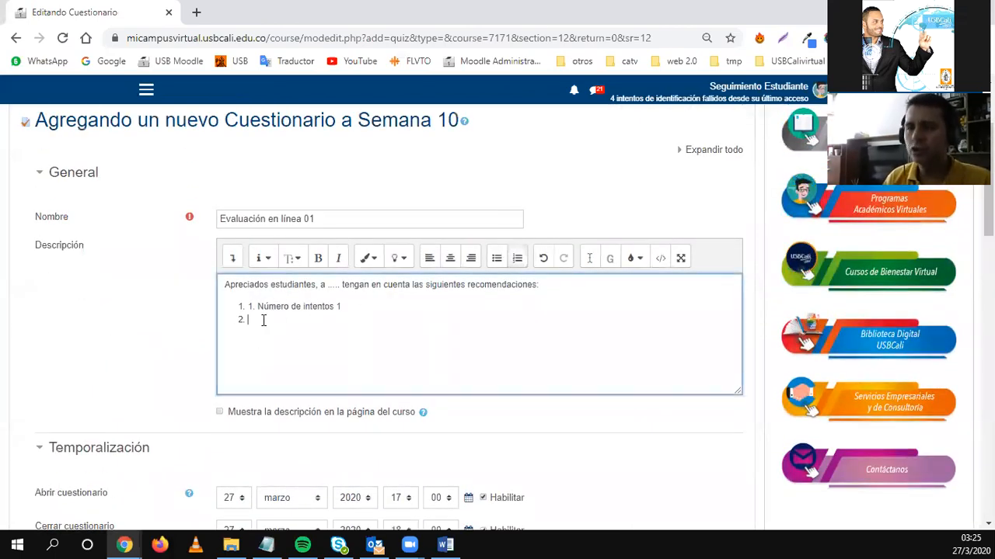
double_click(248, 304)
key("Delete")
key("Delete")
key("Delete")
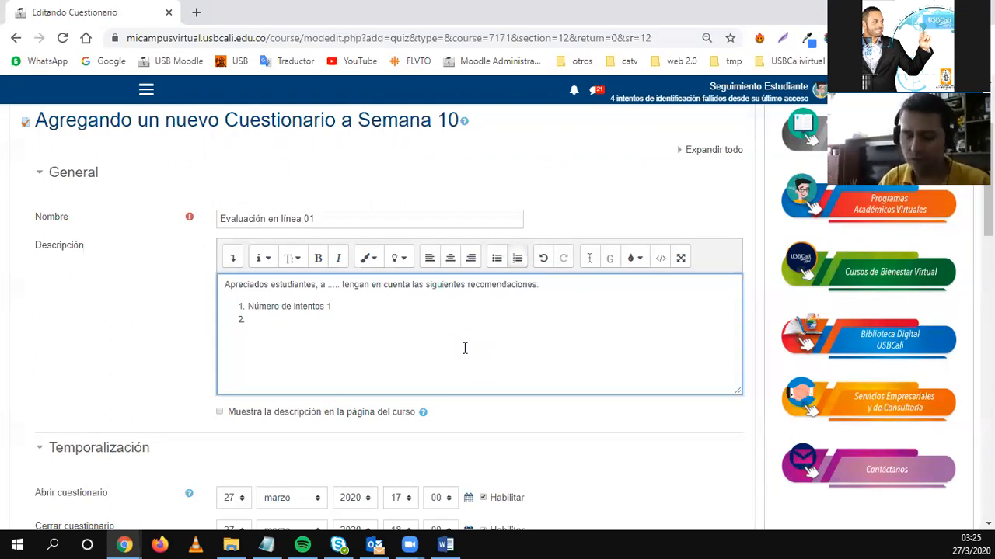
type("sdas")
key("Return")
type("3.")
key("Return")
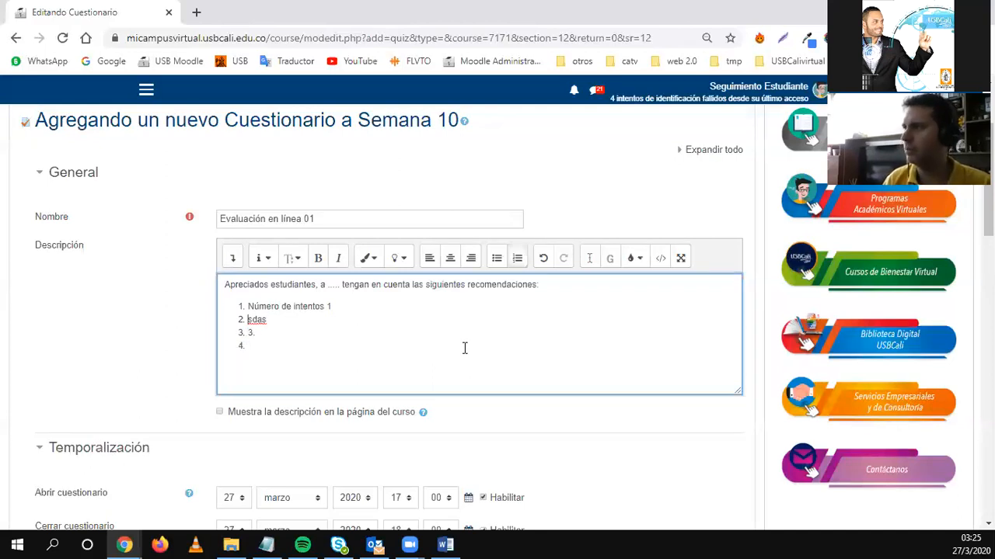
Write item 2 as 'Dispondrán de un tiempo de 15 minutos para la prueba'.
key("shift+Right")
key("shift+Right")
key("shift+Right")
key("shift+Right")
type("Dispondrá")
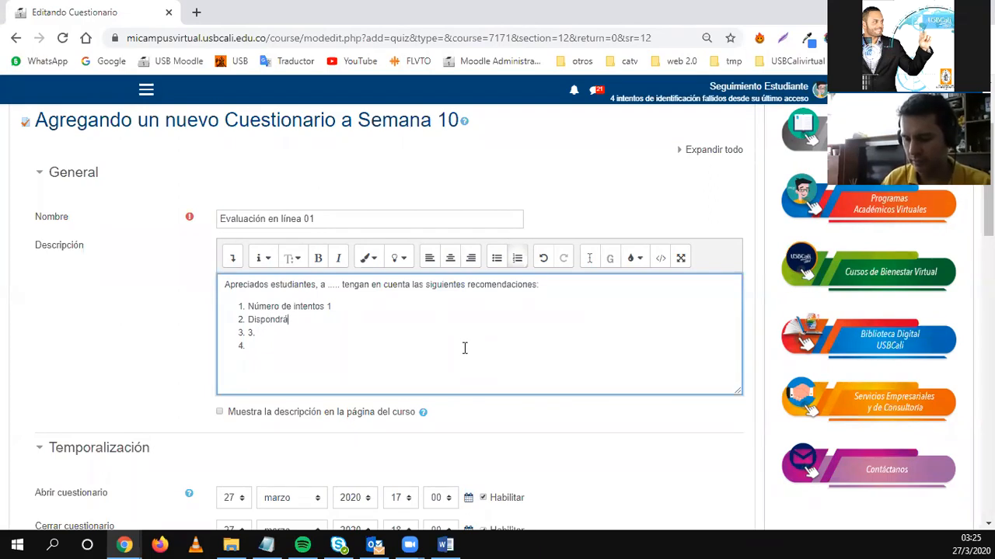
type("n de un ti")
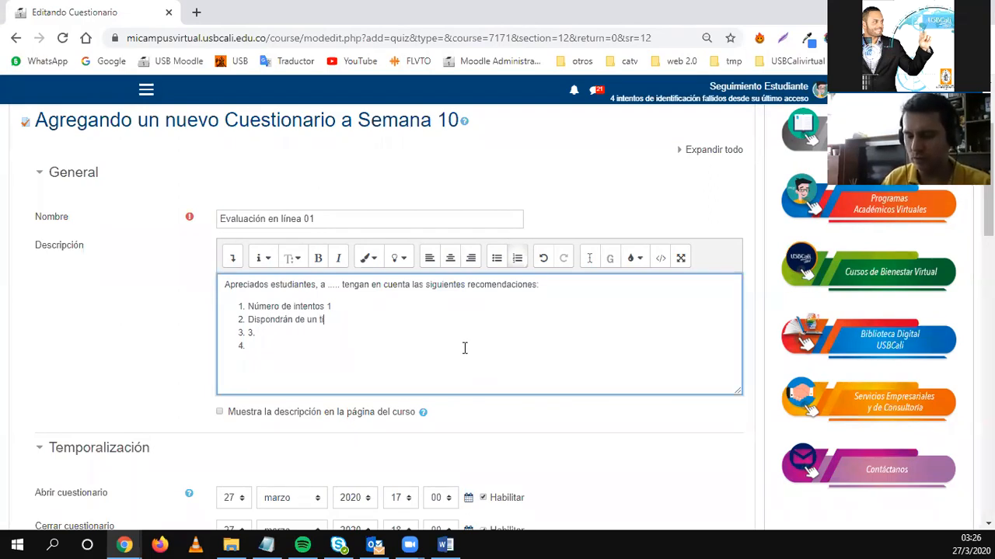
type("empo de 15")
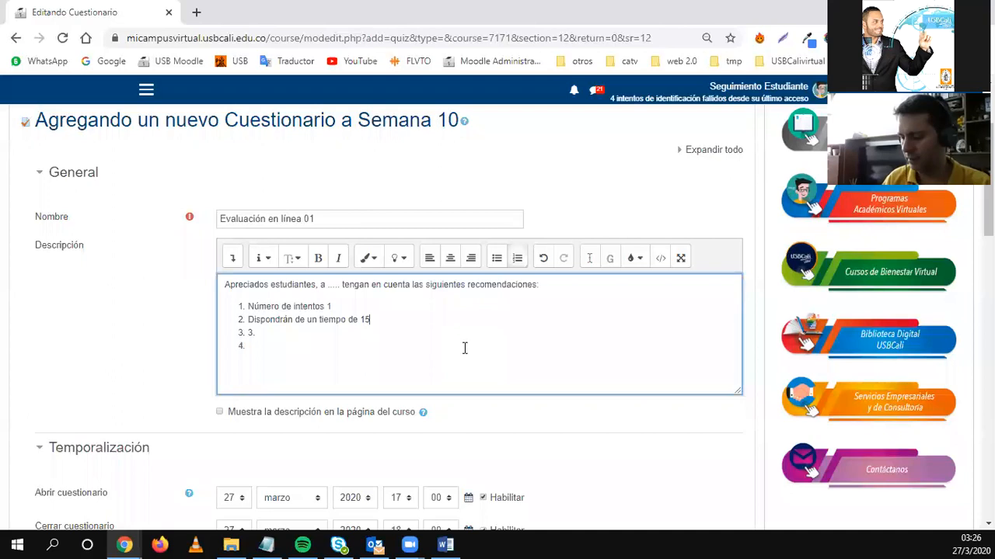
type(" minutos para la prueba")
key("Down")
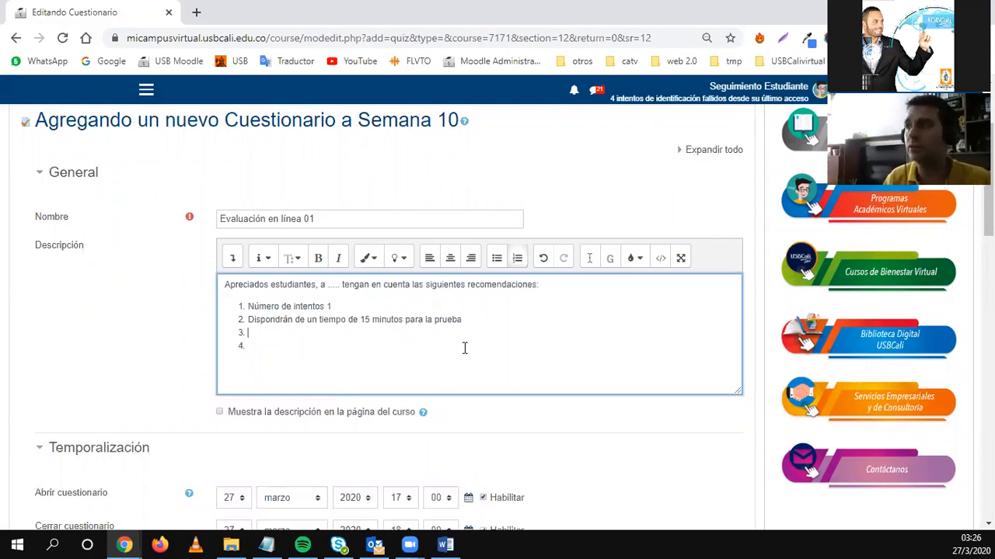
scroll(291, 353, "down", 2)
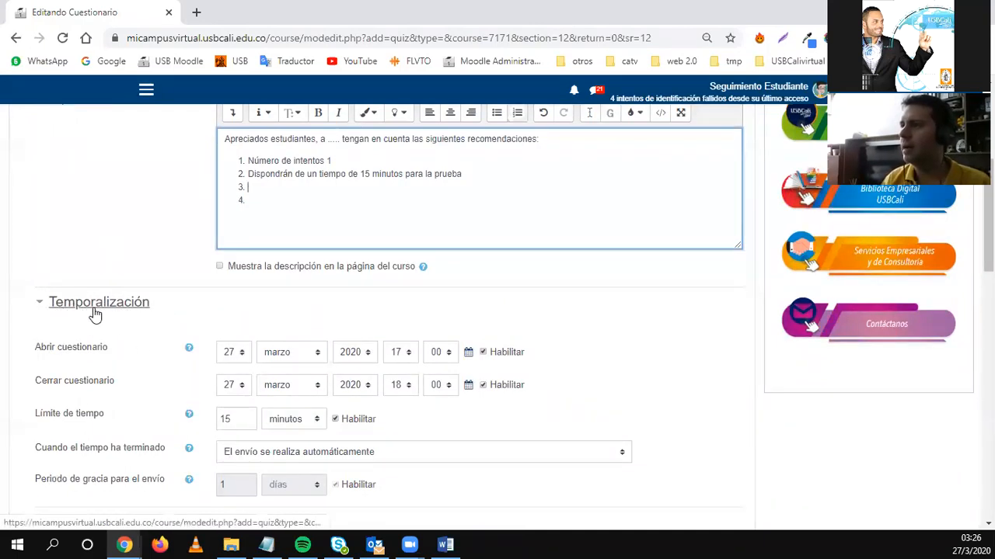
Reopen Temporalización and point out the Abrir and Cerrar cuestionario labels.
scroll(119, 270, "down", 1)
scroll(118, 271, "down", 1)
left_click(66, 233)
left_click(46, 242)
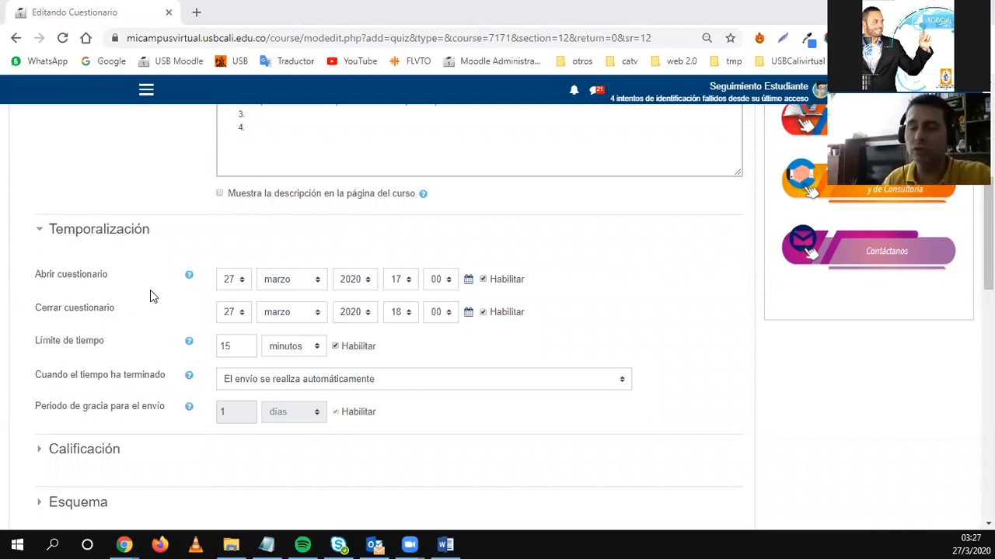
scroll(189, 296, "down", 1)
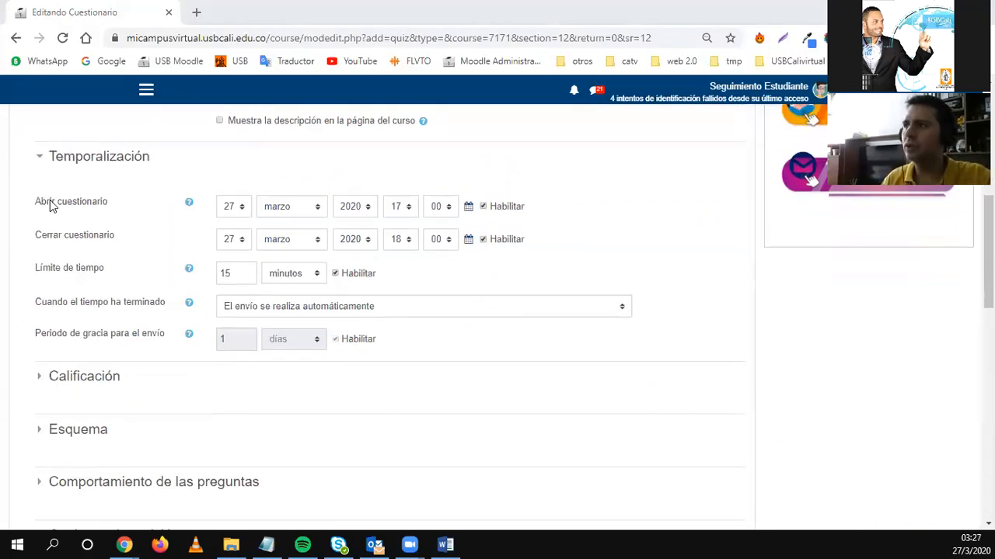
left_click_drag(34, 204, 100, 204)
left_click(43, 238)
left_click_drag(43, 239, 108, 246)
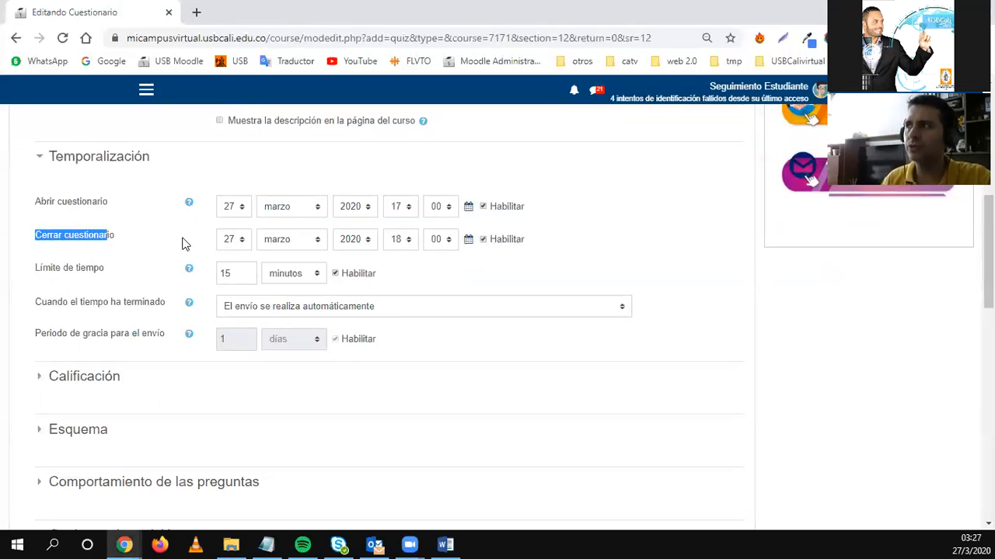
Change the closing day to 28, keeping opening on 27 and the limit in minutos.
left_click(241, 207)
left_click(241, 208)
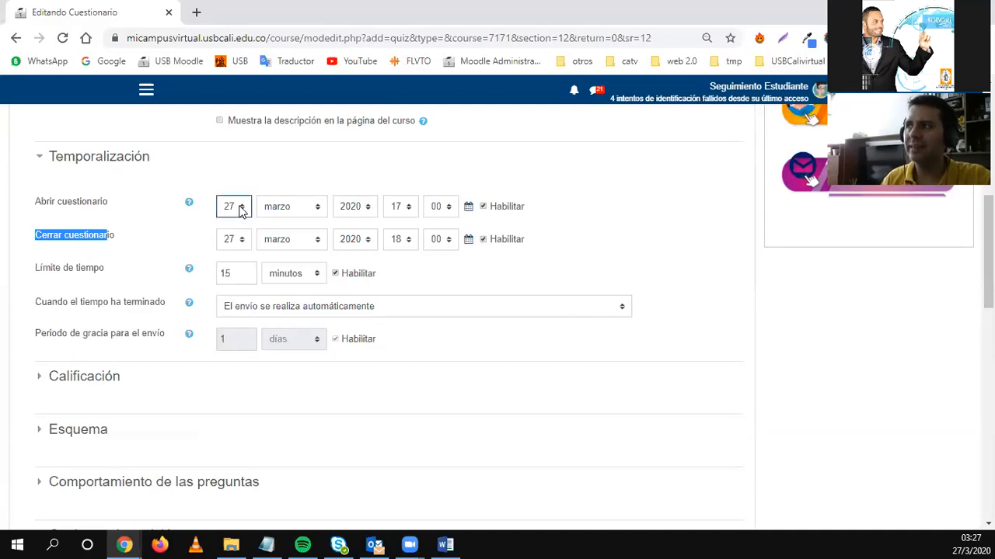
left_click(239, 239)
scroll(249, 467, "down", 2)
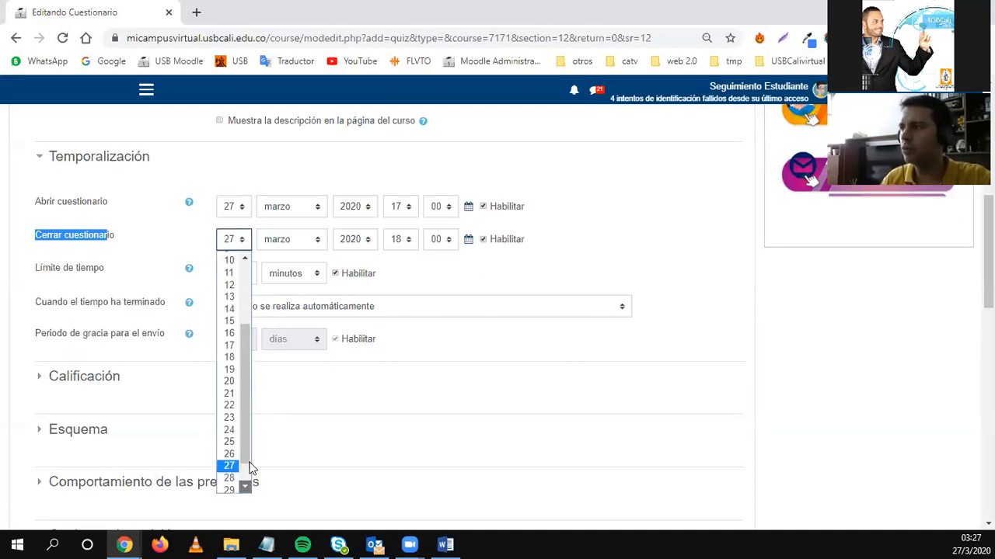
left_click(233, 474)
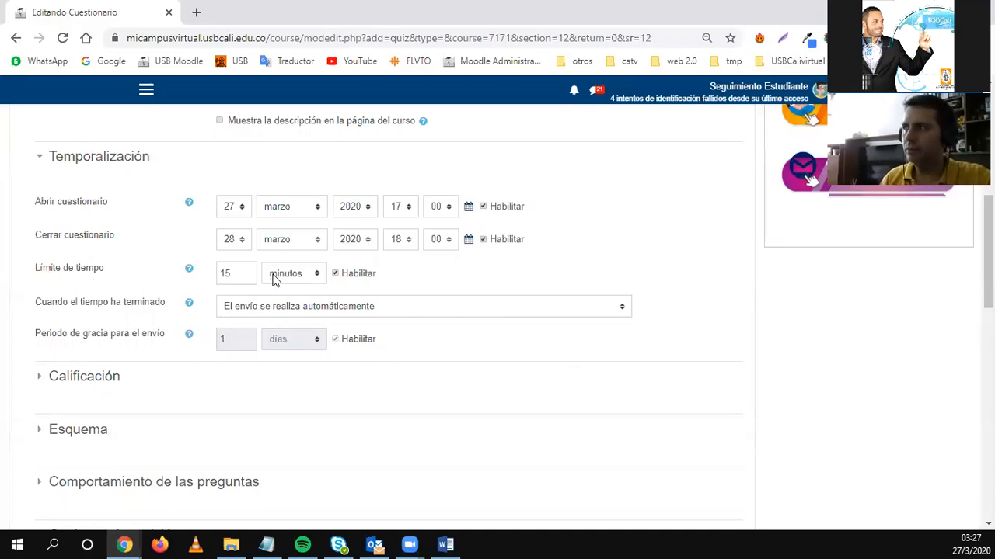
left_click(306, 279)
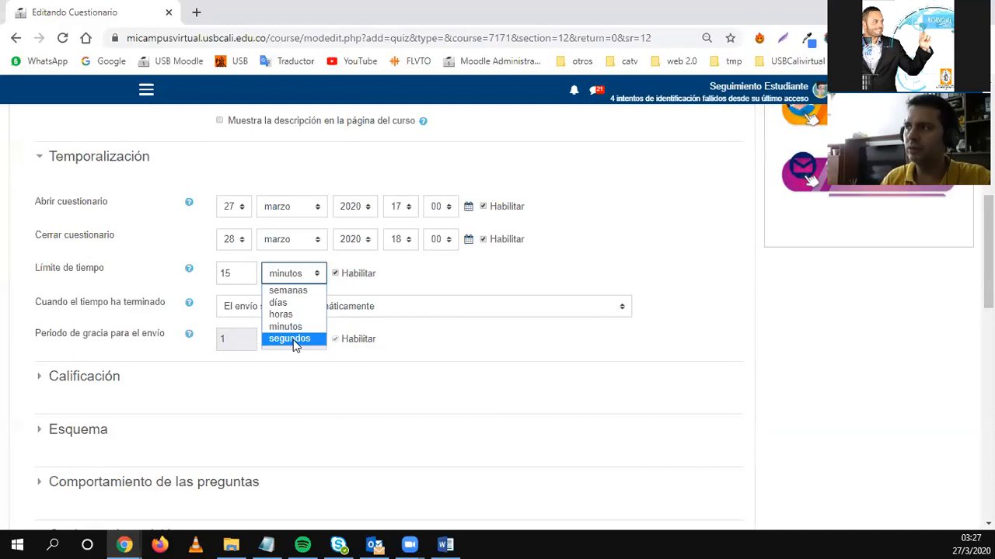
left_click(402, 286)
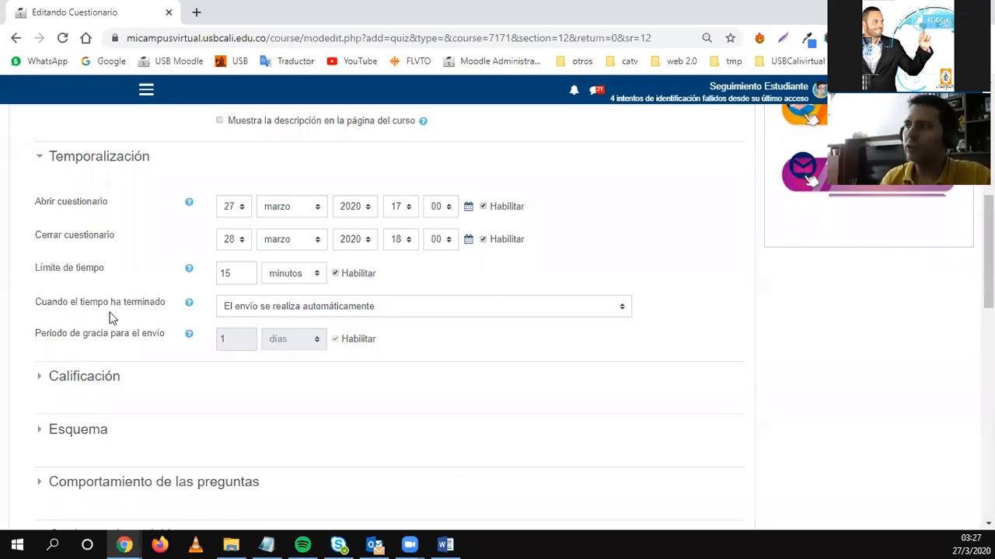
Keep 'El envío se realiza automáticamente' when time ends, then collapse Temporalización.
left_click(294, 312)
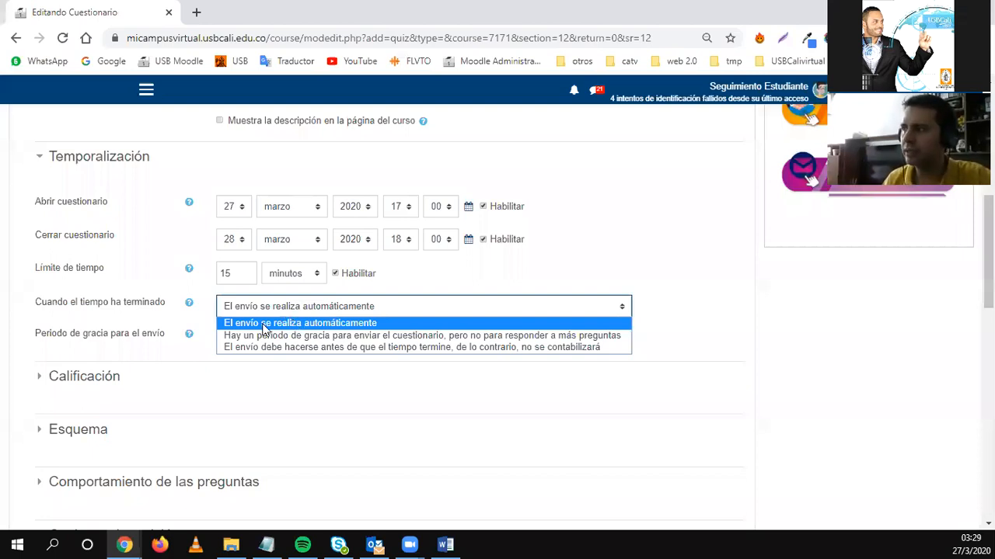
left_click(265, 324)
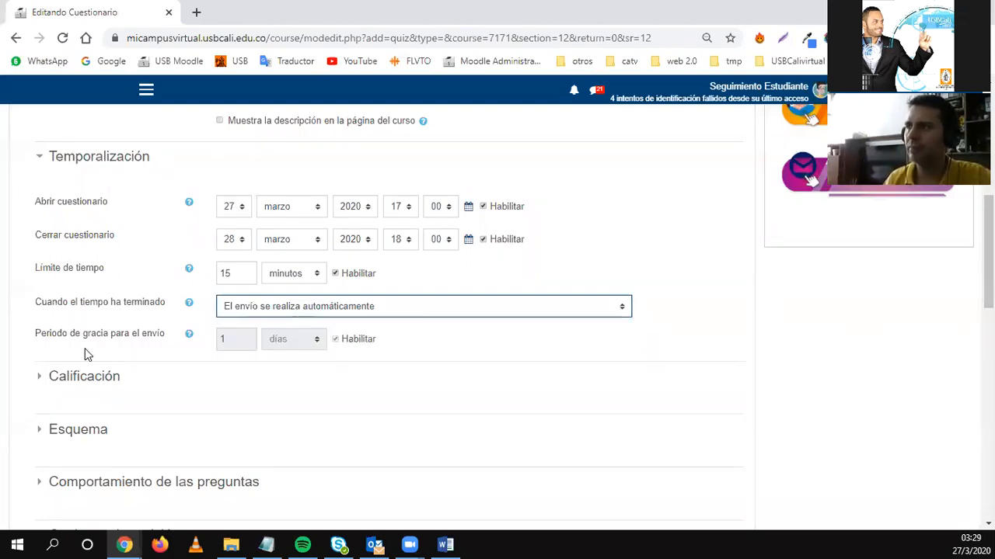
left_click_drag(40, 332, 155, 334)
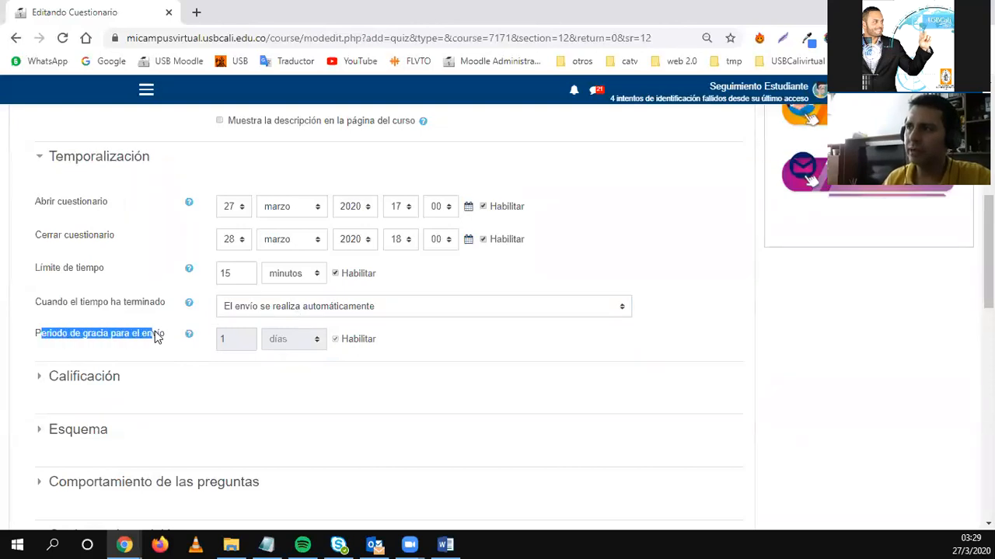
left_click(279, 308)
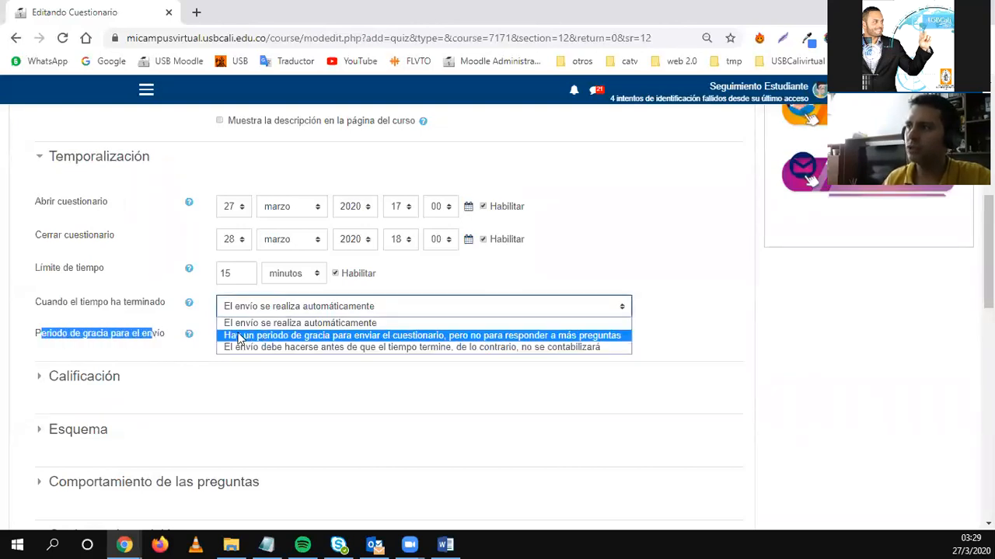
left_click(198, 325)
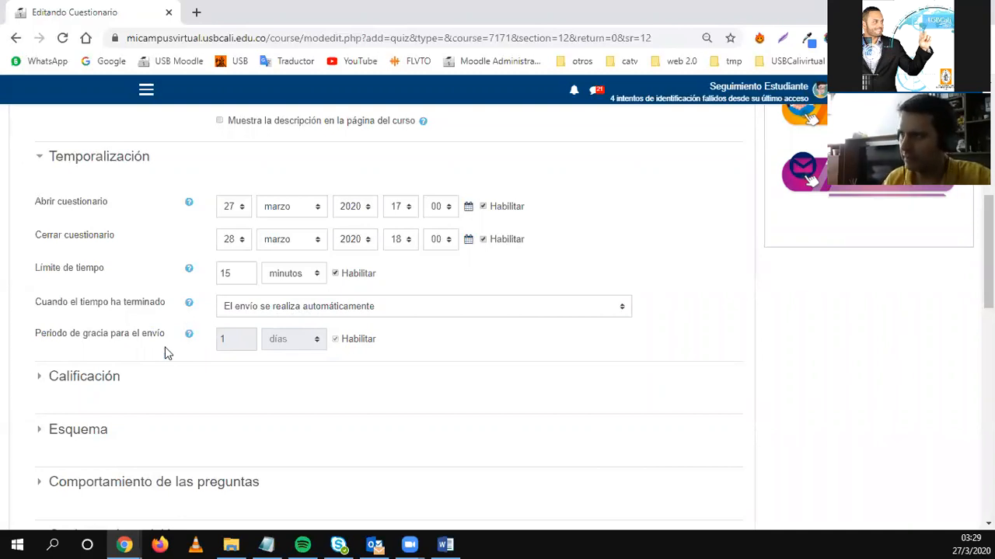
left_click(36, 159)
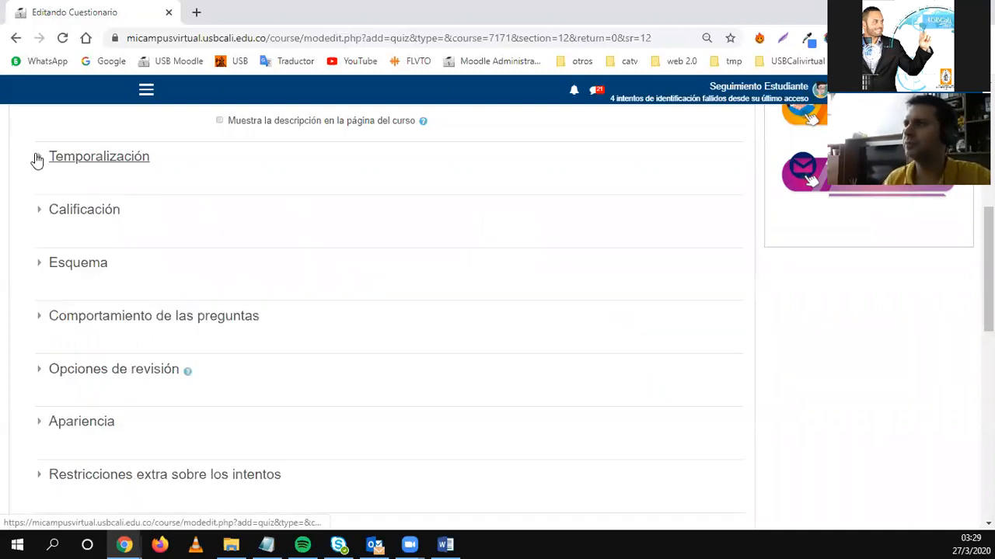
Expand Calificación and try setting Intentos permitidos to 3.
left_click(46, 209)
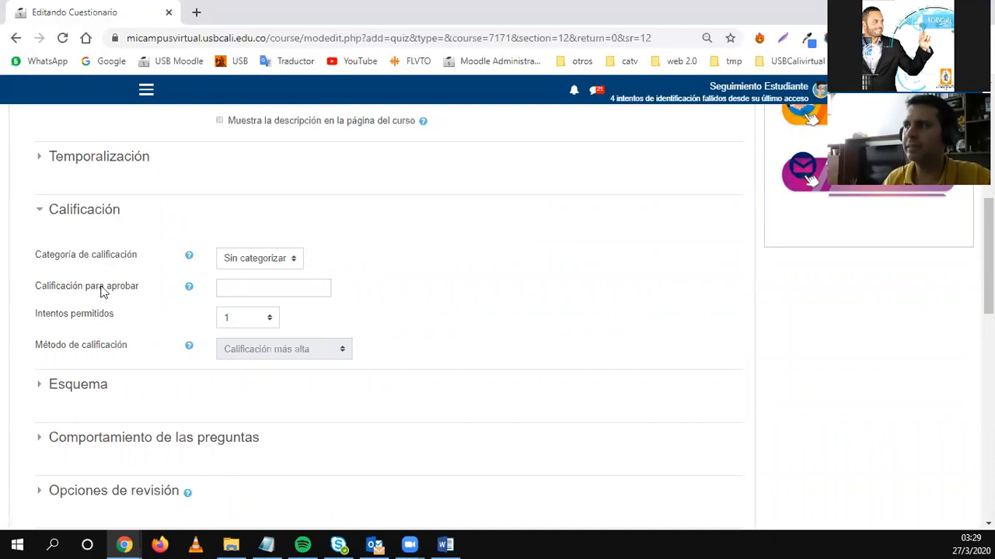
left_click_drag(42, 315, 110, 324)
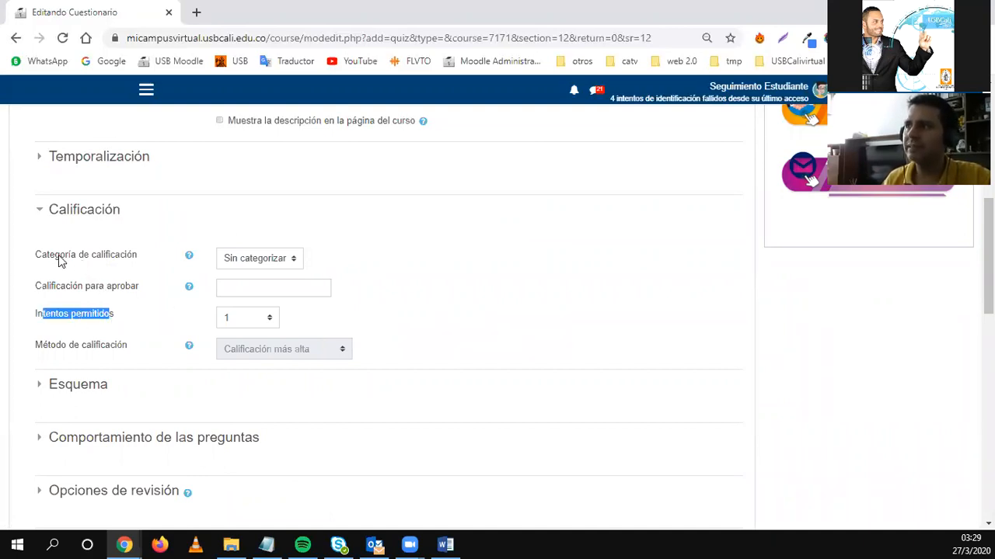
left_click(272, 258)
left_click(274, 261)
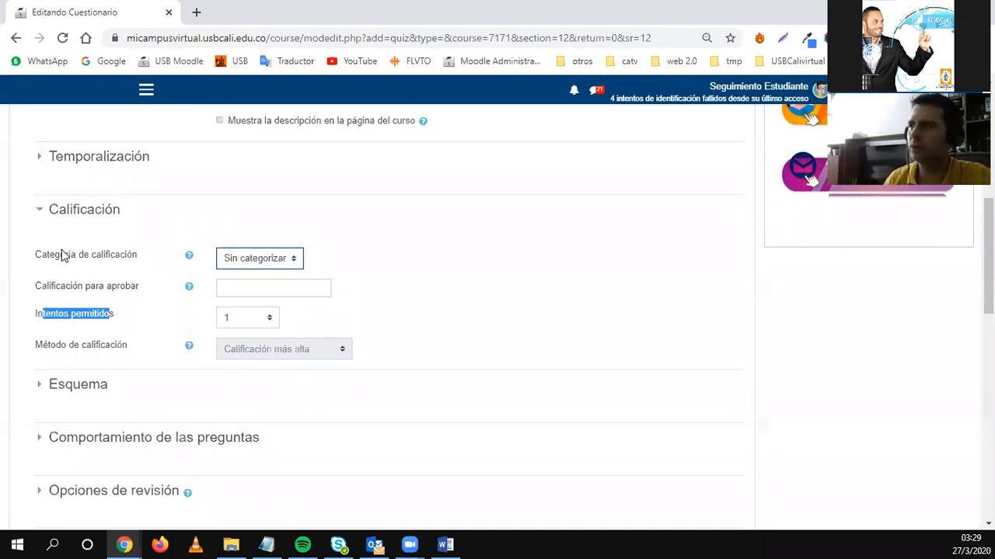
left_click(66, 317)
left_click(236, 317)
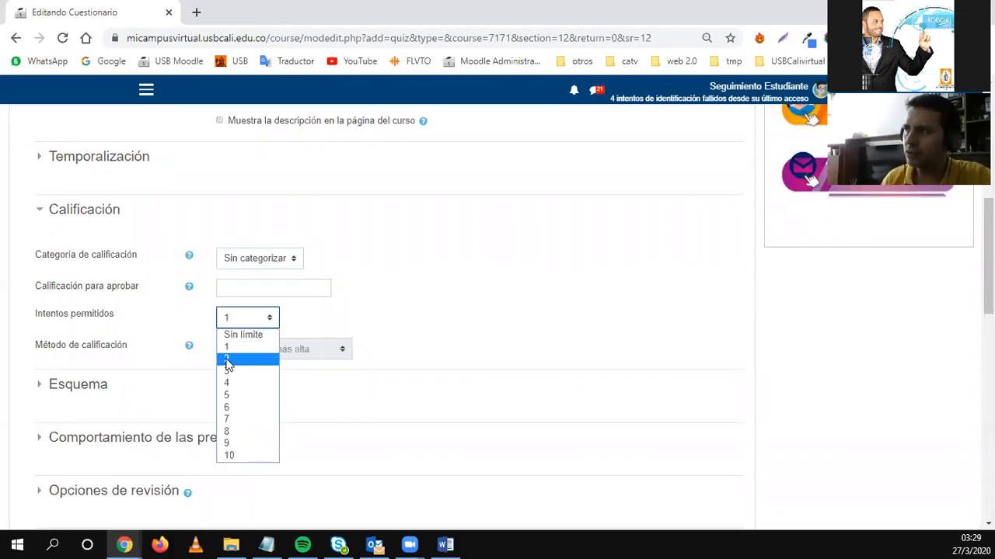
left_click(228, 362)
left_click(237, 318)
left_click(237, 371)
left_click(257, 319)
left_click(244, 372)
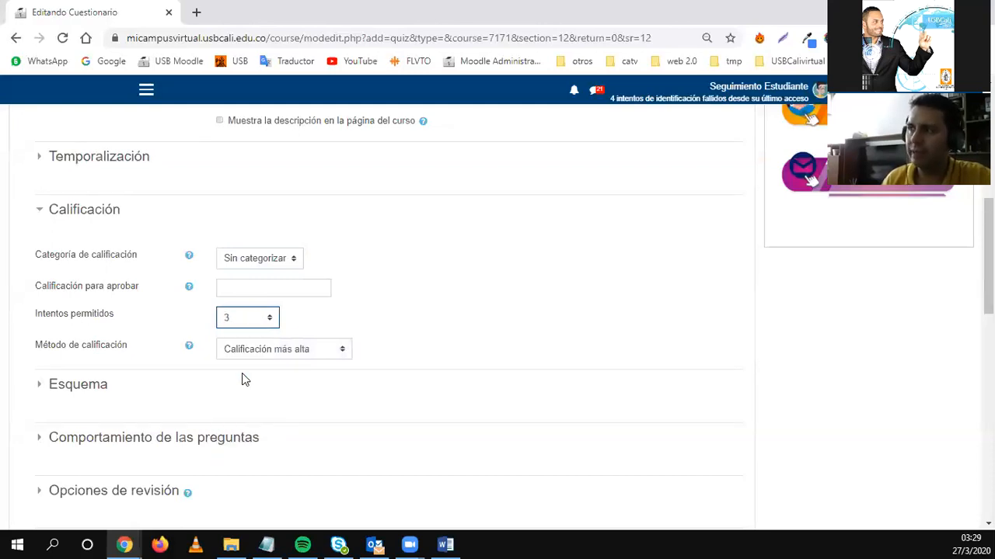
Review the Método de calificación options, then return Intentos permitidos to 1.
left_click_drag(37, 347, 128, 356)
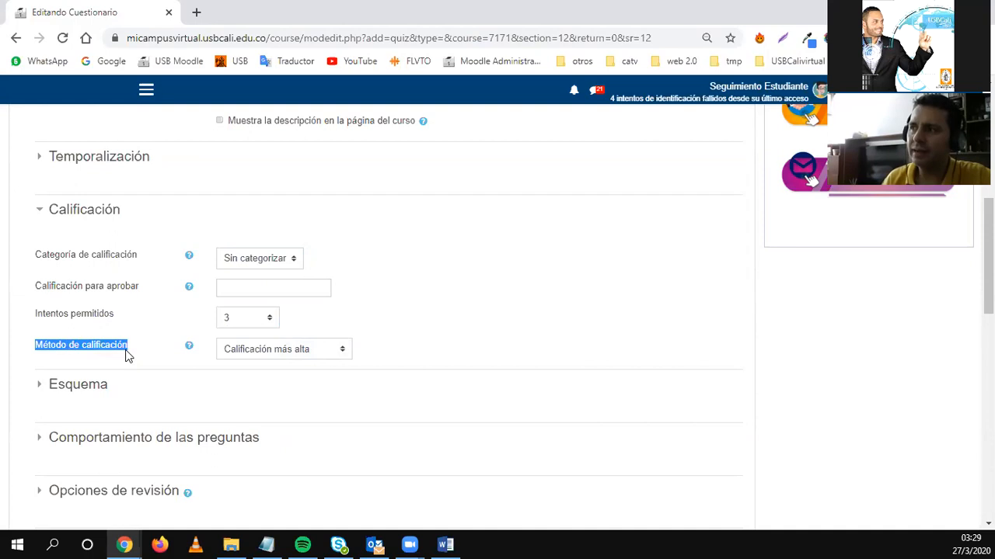
left_click(276, 348)
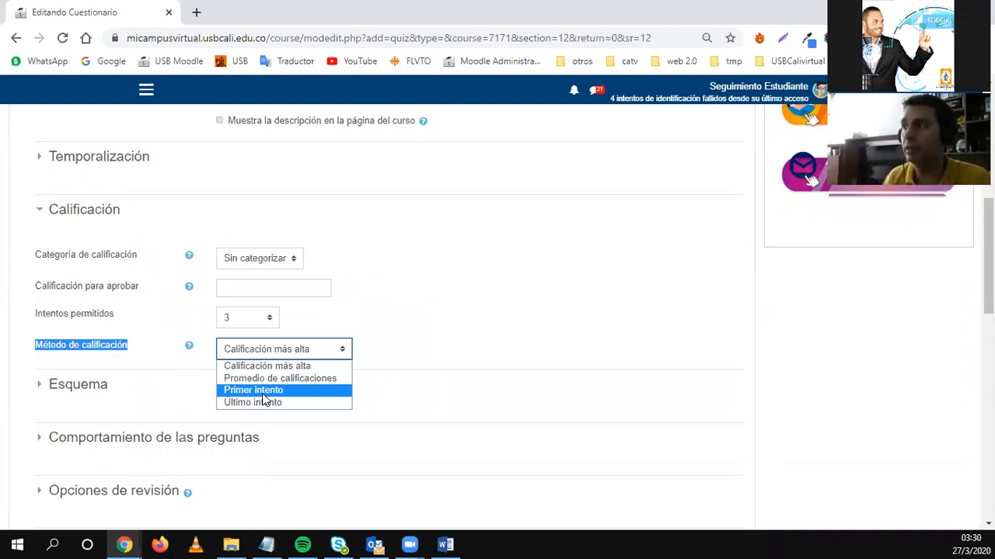
left_click(256, 325)
left_click(238, 350)
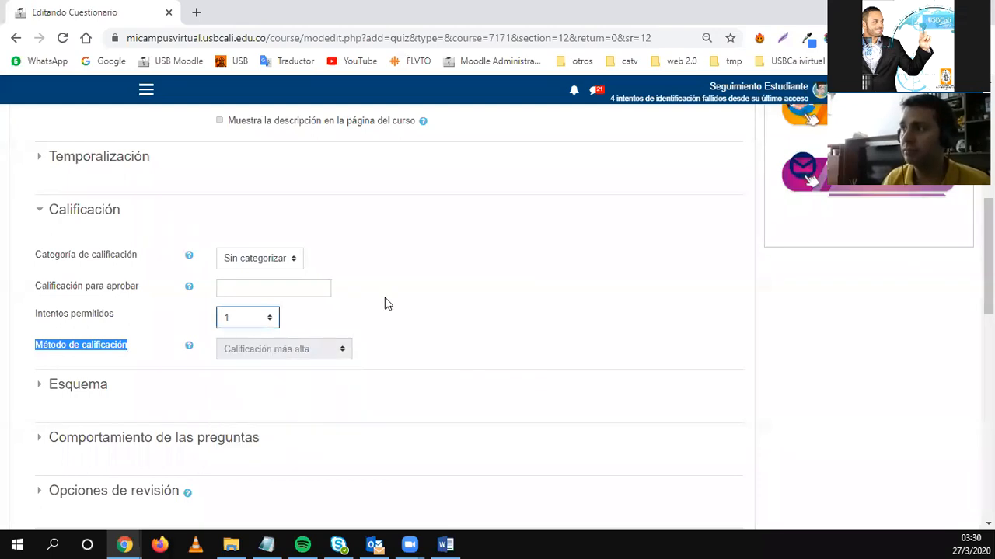
left_click(350, 324)
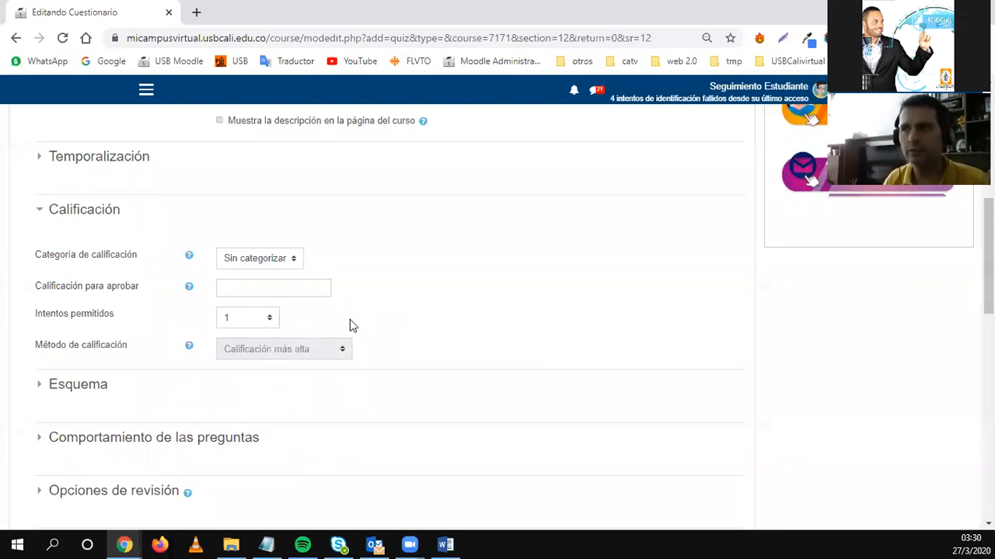
Collapse Calificación, expand Esquema and reveal the Método de navegación setting.
left_click(98, 214)
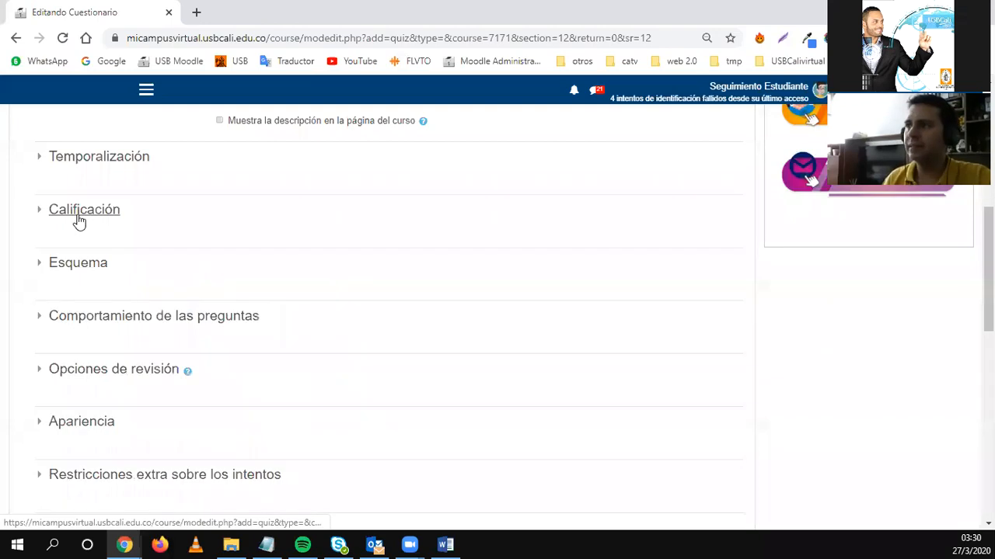
left_click(77, 264)
left_click(66, 340)
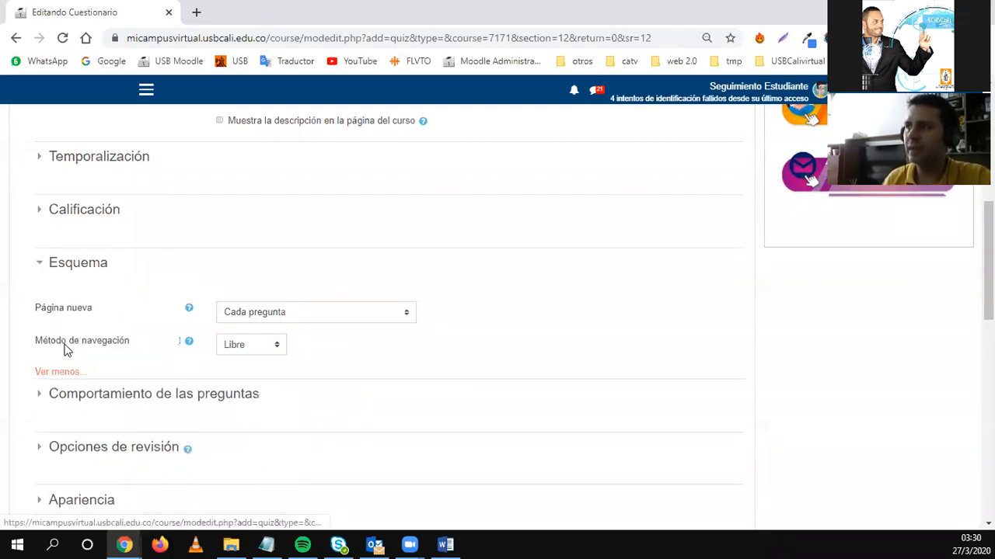
left_click(74, 368)
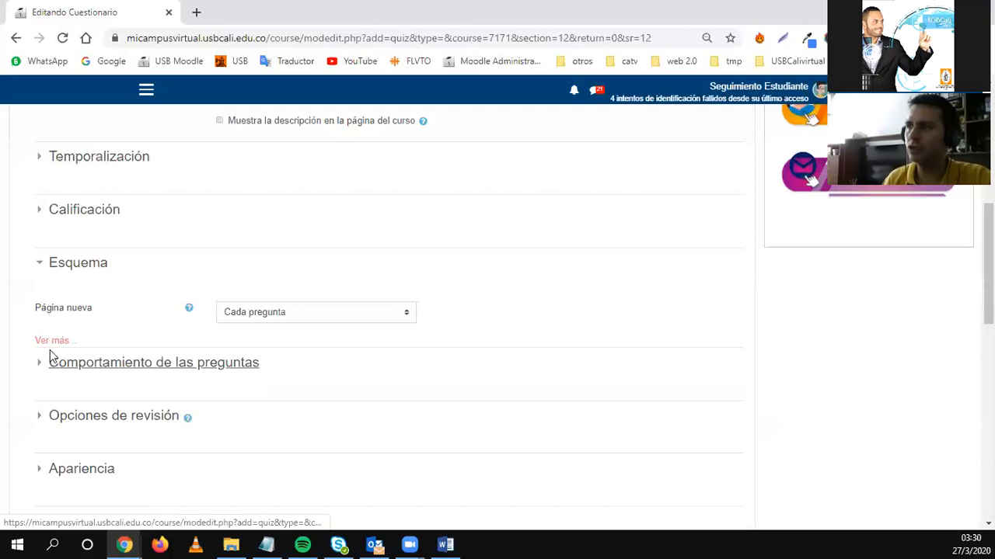
left_click(52, 339)
scroll(98, 344, "down", 2)
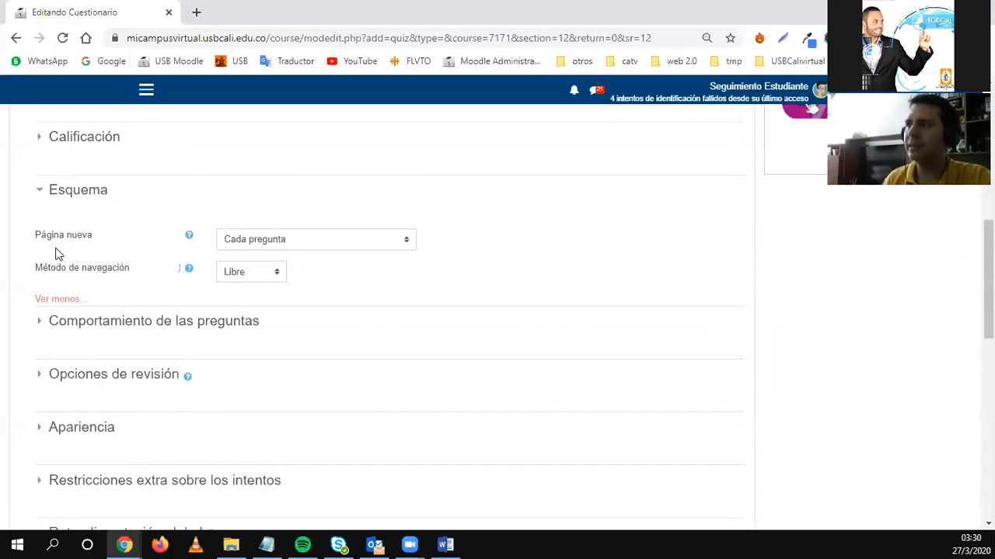
Keep Página nueva at Cada pregunta and review the navigation method choices.
left_click(280, 245)
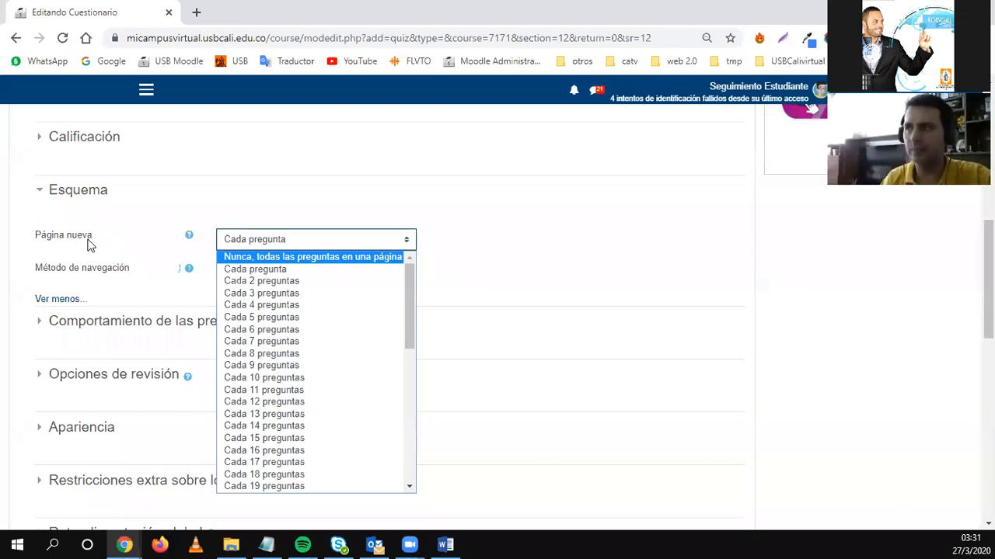
left_click(121, 284)
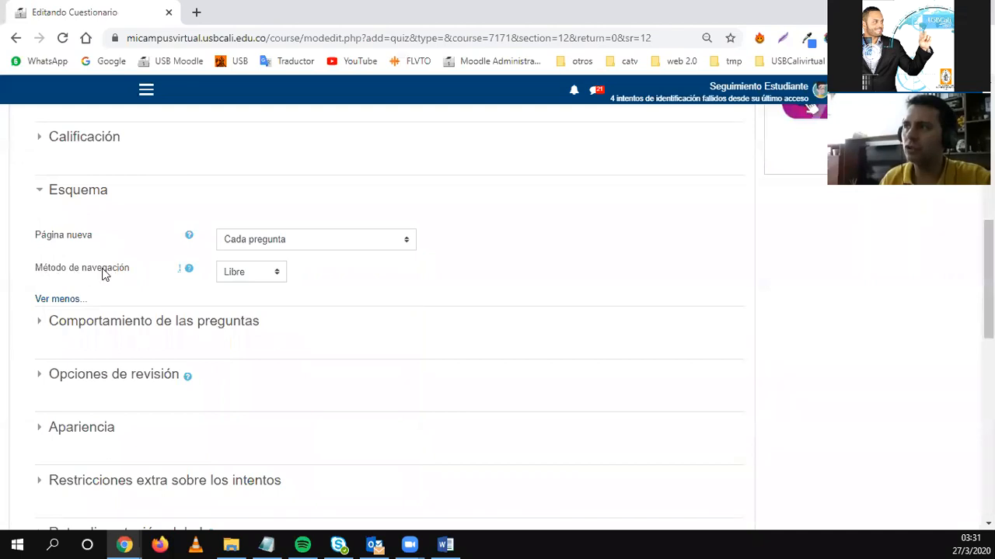
left_click(240, 276)
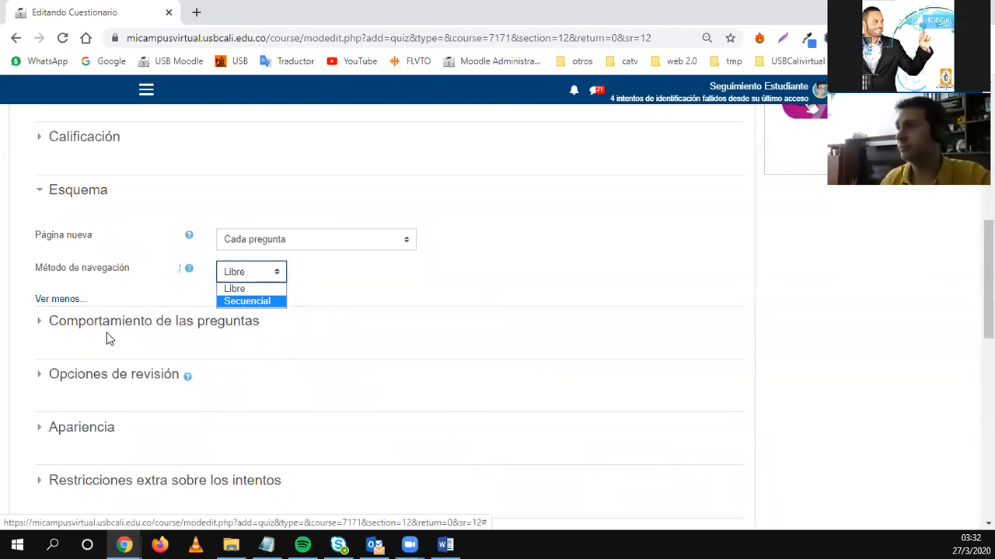
left_click(49, 322)
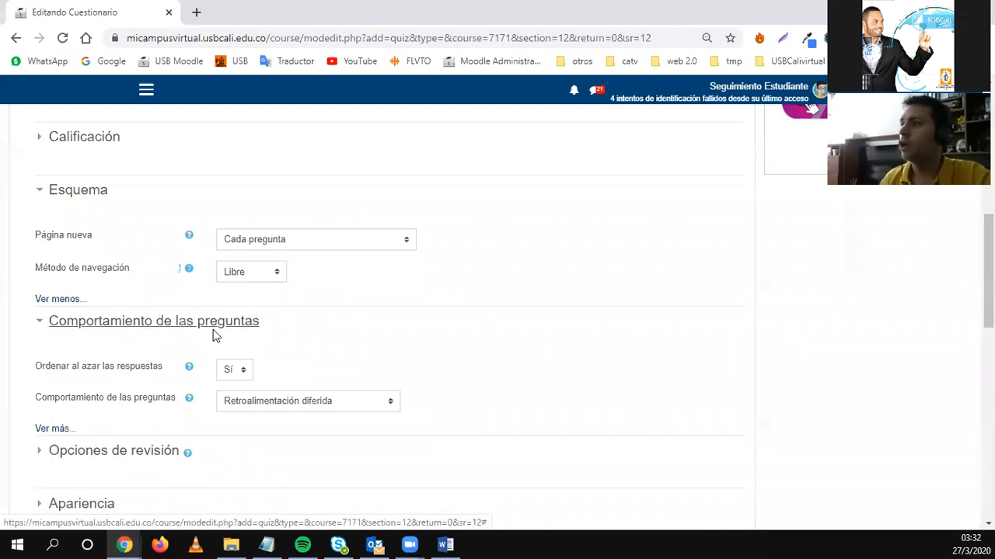
Show all question behaviour settings, keep Retroalimentación diferida, and expand Opciones de revisión.
left_click(51, 429)
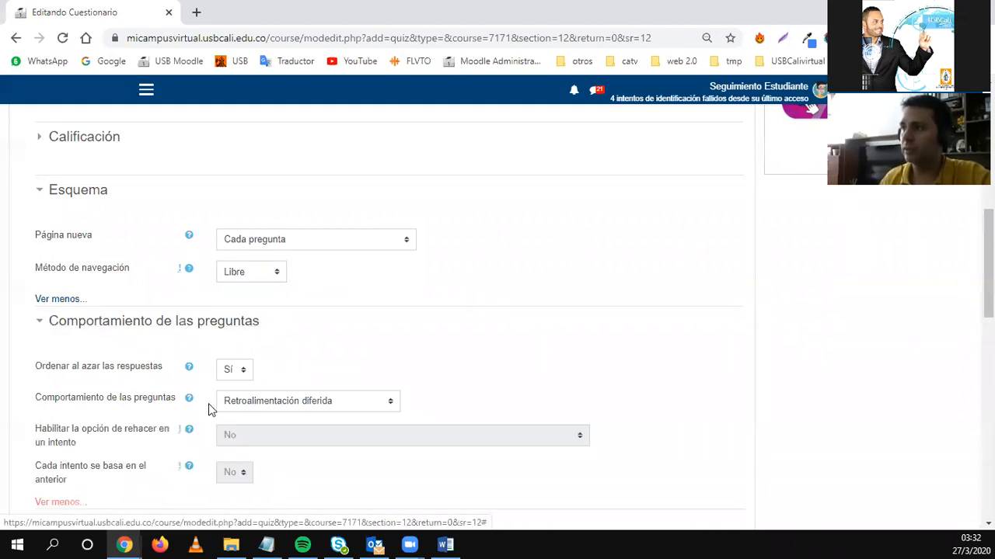
scroll(208, 405, "down", 2)
scroll(208, 412, "up", 1)
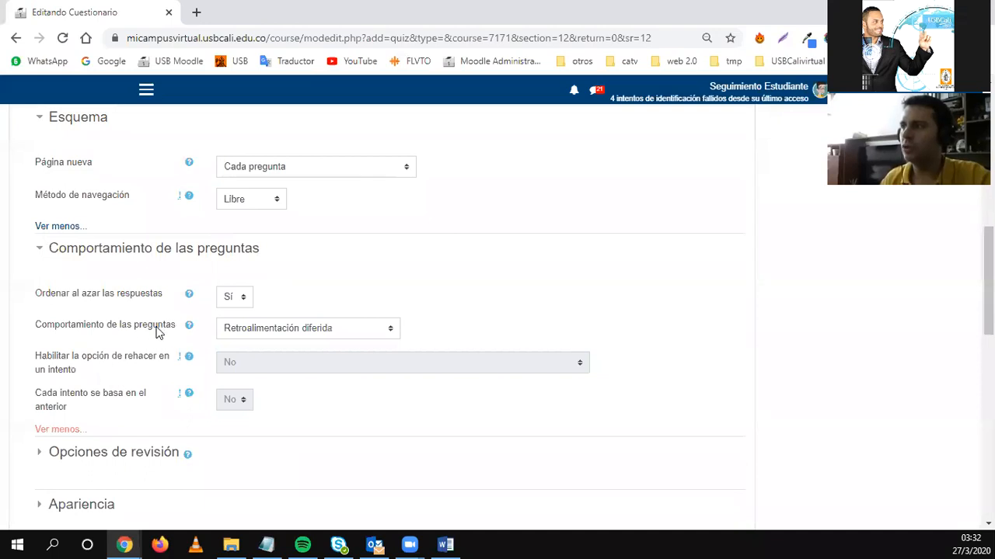
left_click(297, 334)
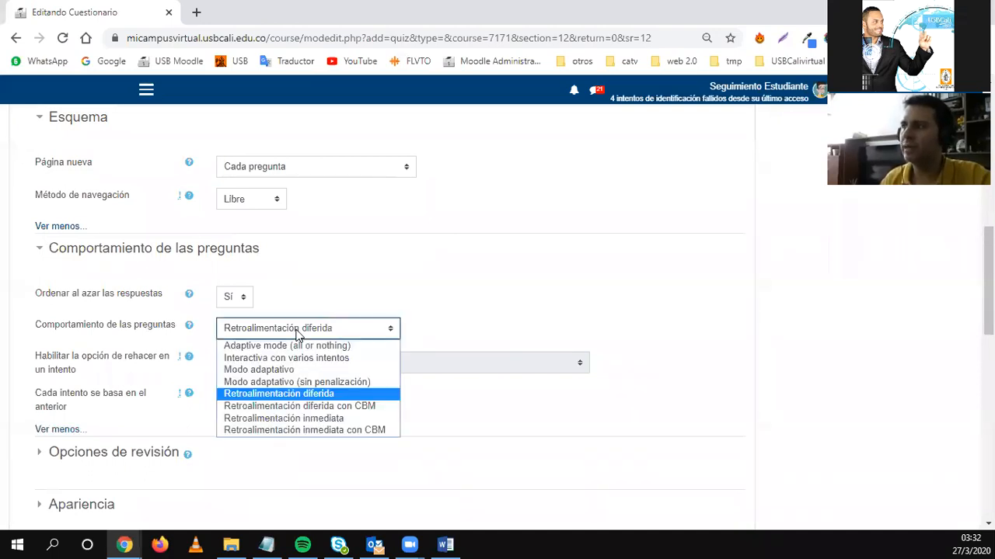
left_click(295, 334)
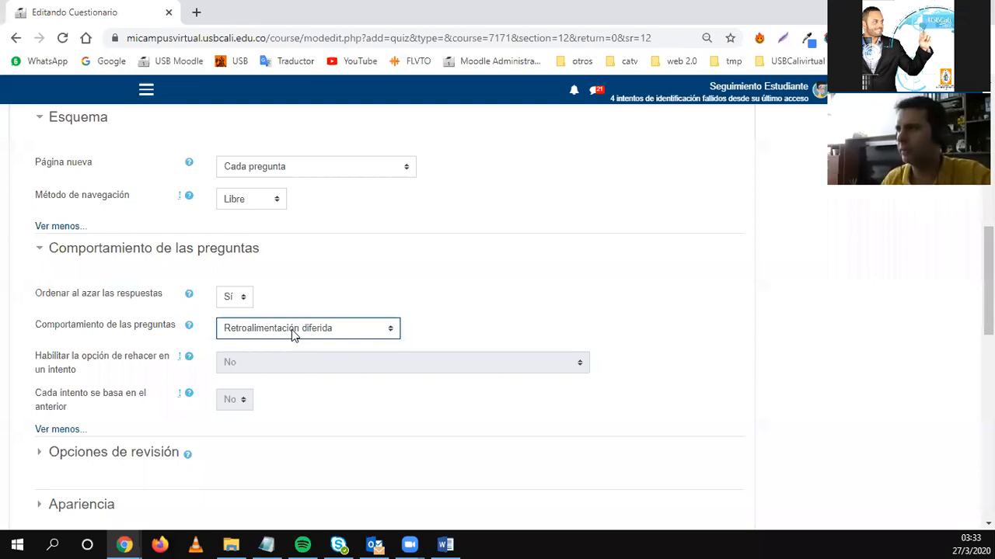
left_click(73, 452)
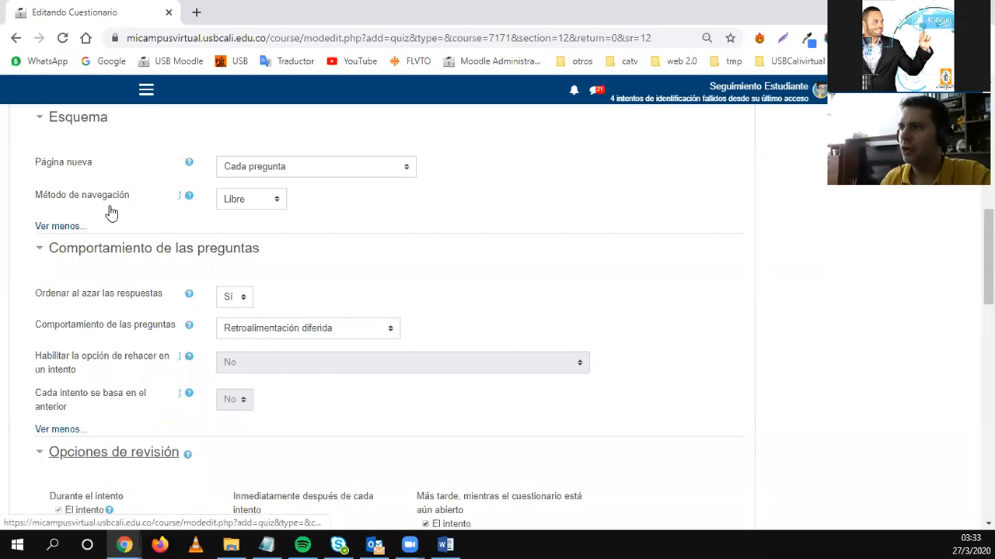
Fold away behaviour and layout sections, then explain the Durante el intento and immediate-review options.
left_click(39, 249)
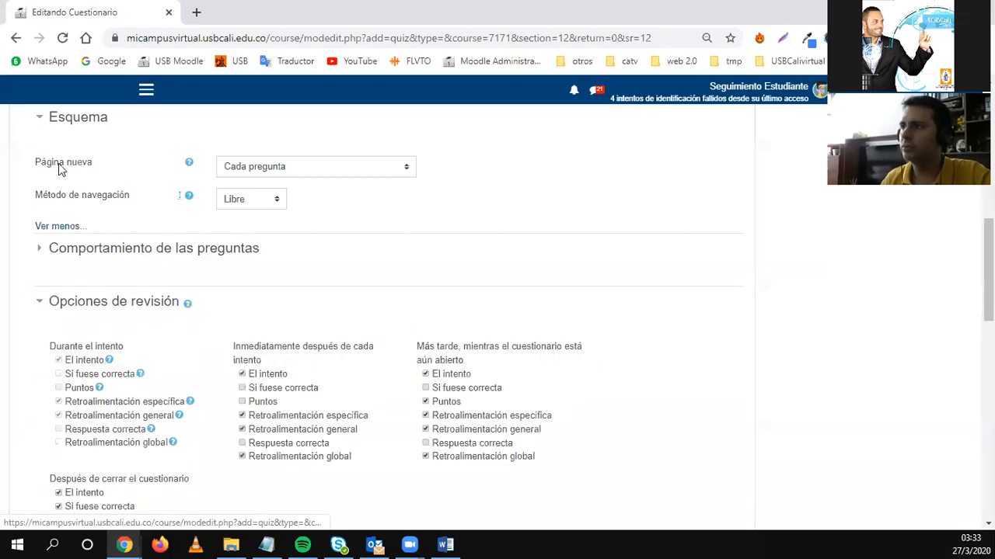
left_click(40, 118)
scroll(120, 282, "down", 2)
scroll(120, 282, "up", 1)
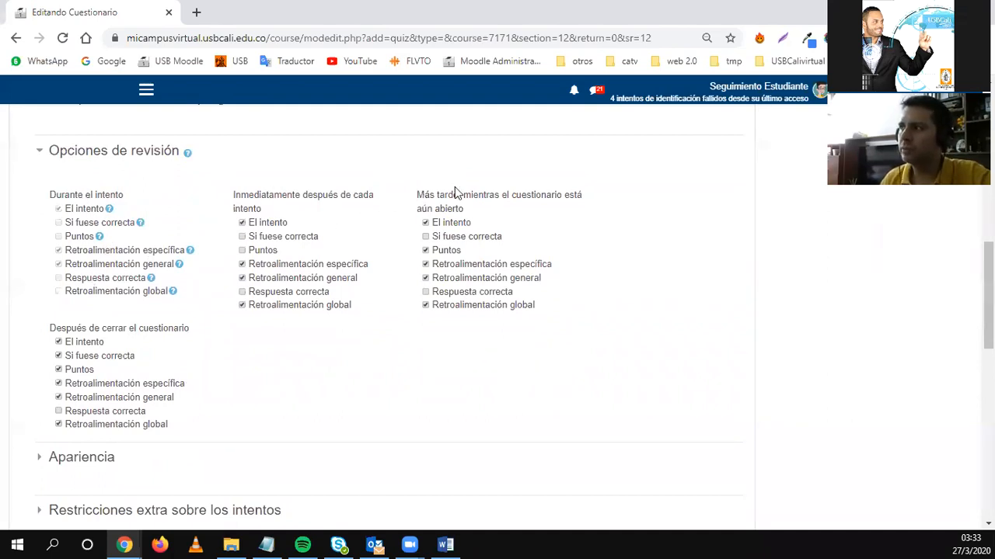
left_click_drag(51, 195, 126, 197)
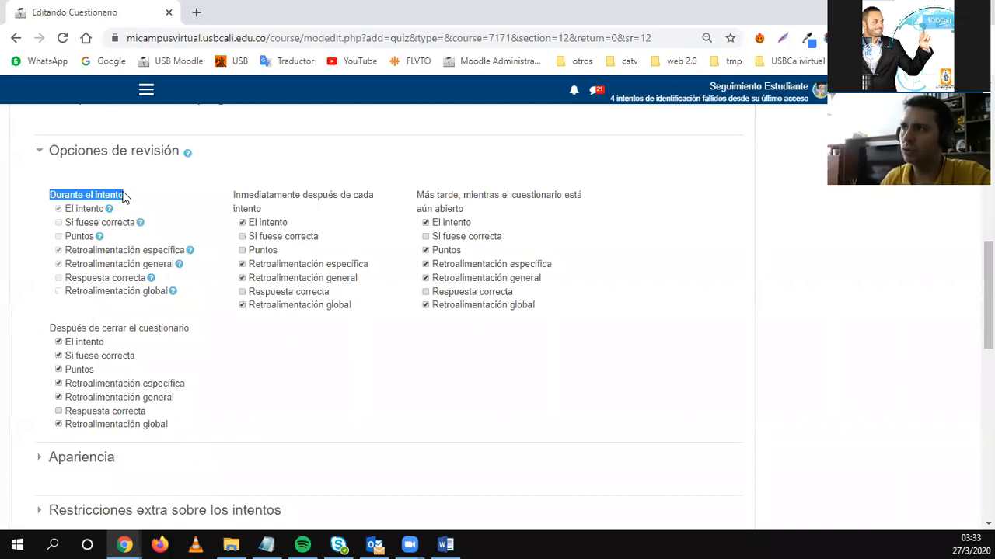
left_click(77, 211)
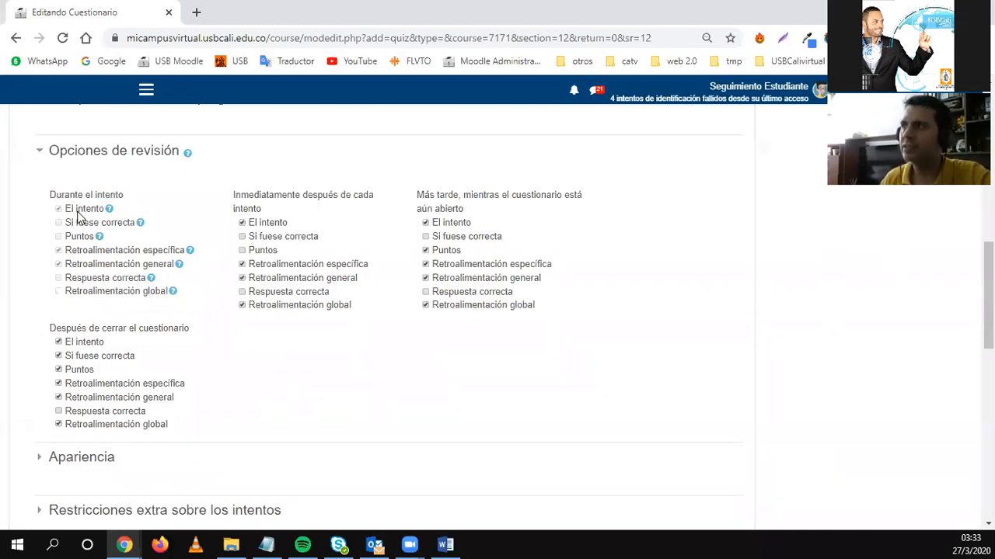
double_click(77, 208)
left_click(79, 230)
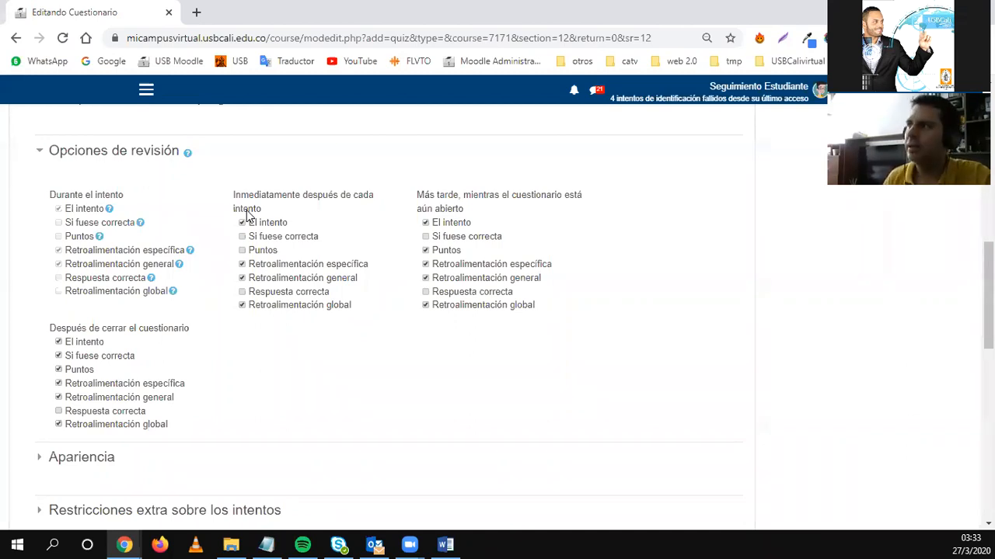
left_click_drag(249, 196, 274, 198)
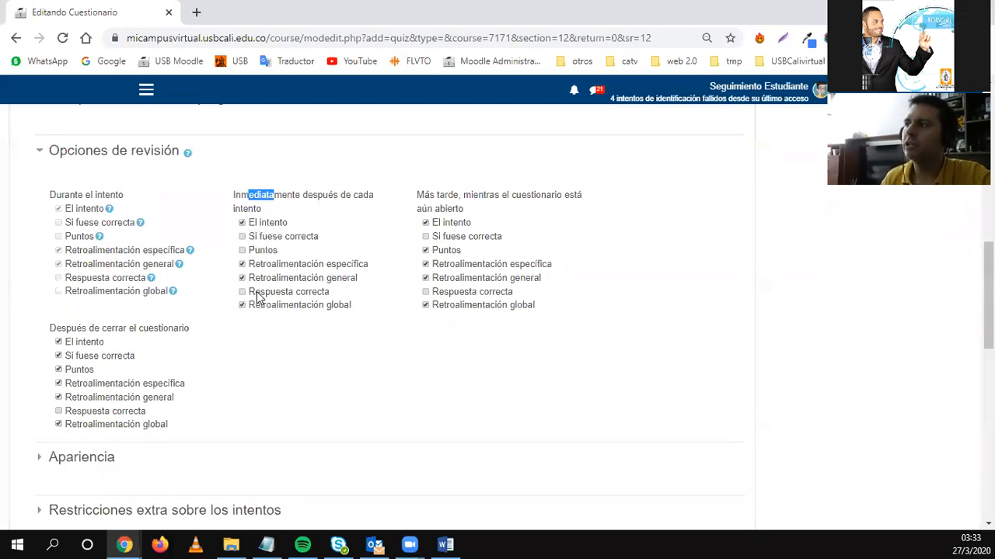
left_click_drag(255, 236, 308, 243)
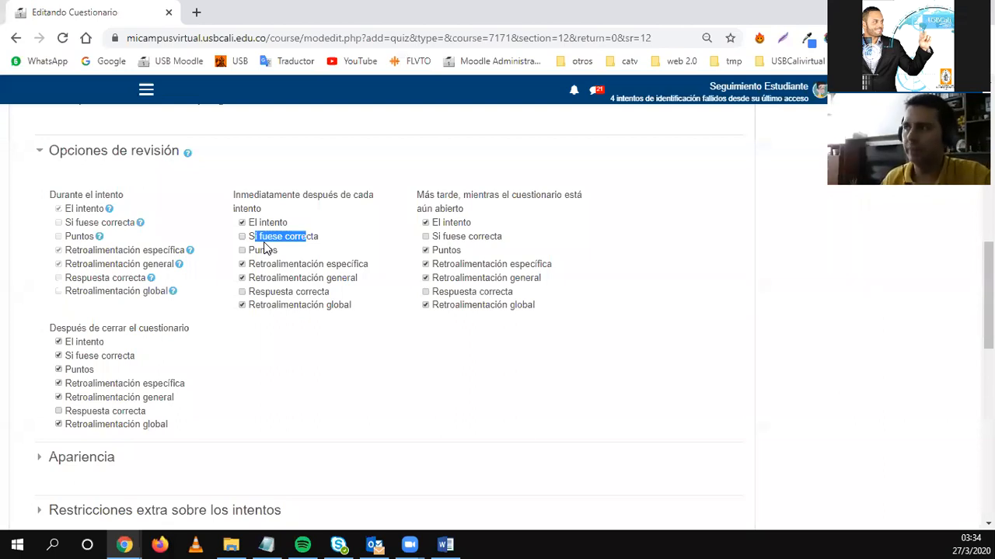
Compare Respuesta correcta across review timings, then collapse Opciones de revisión.
left_click_drag(52, 330, 183, 329)
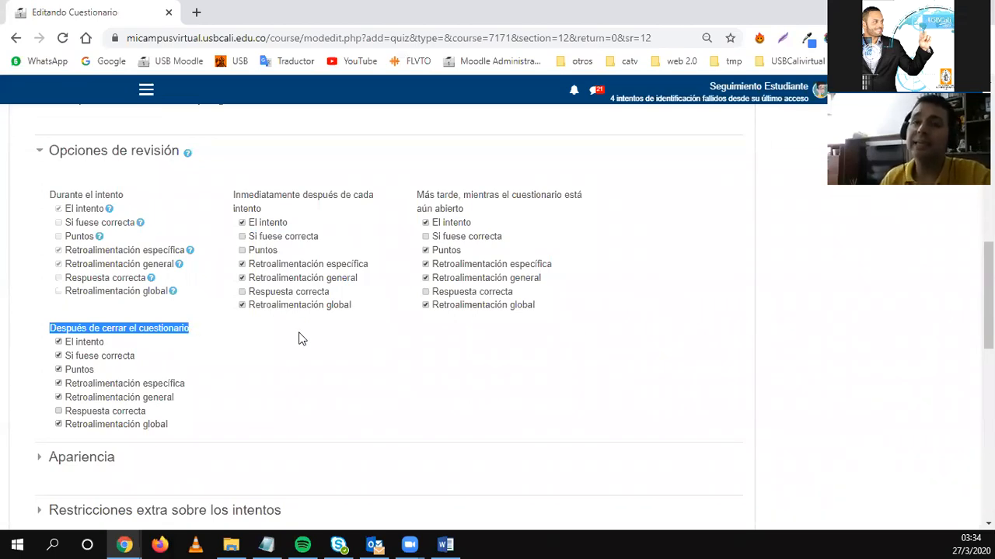
left_click_drag(333, 293, 249, 296)
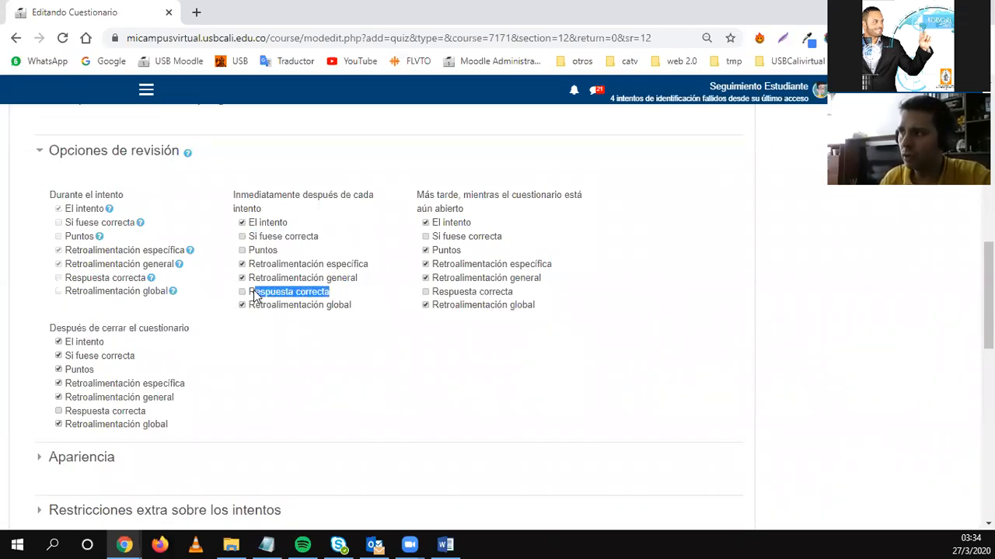
left_click(514, 295)
left_click_drag(514, 295, 431, 296)
left_click_drag(150, 414, 64, 416)
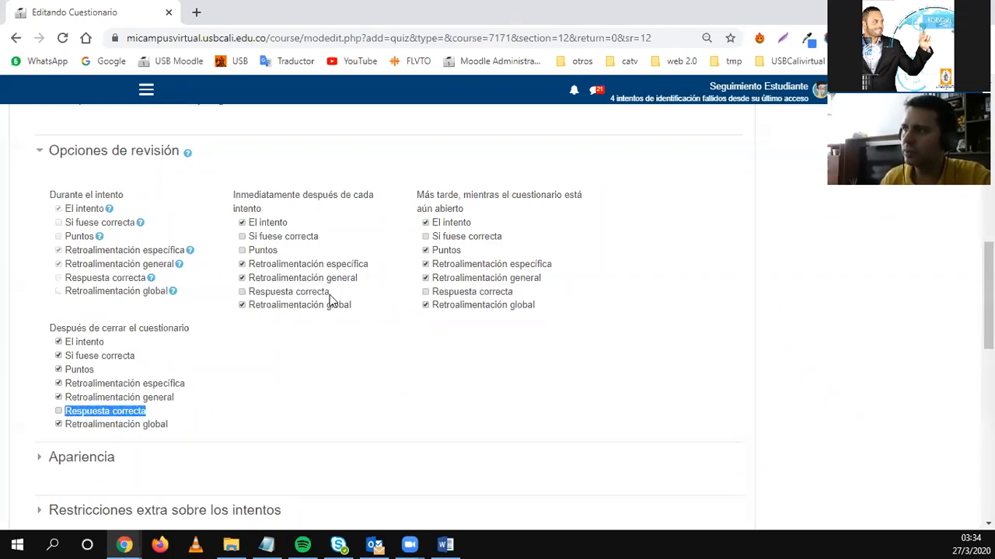
left_click_drag(330, 294, 250, 294)
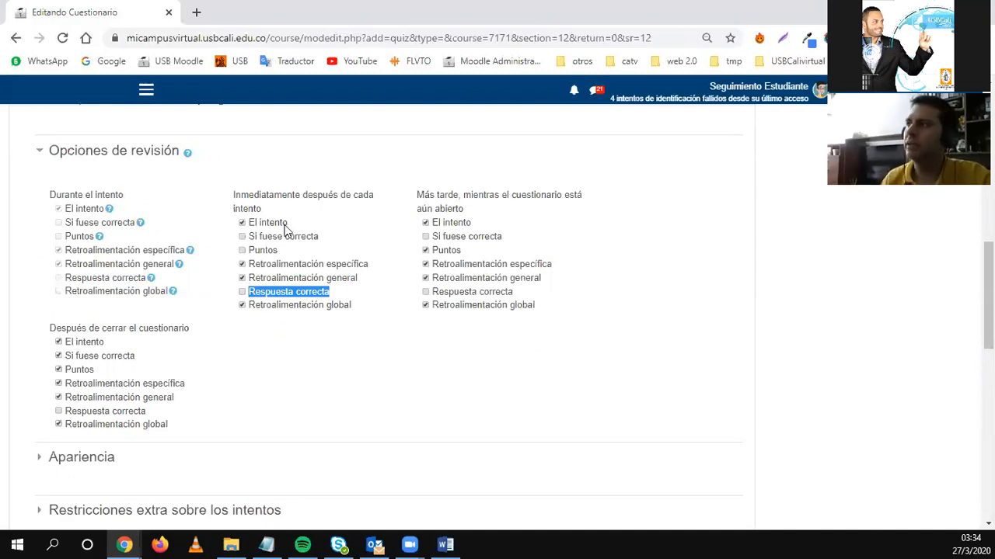
left_click_drag(268, 195, 261, 209)
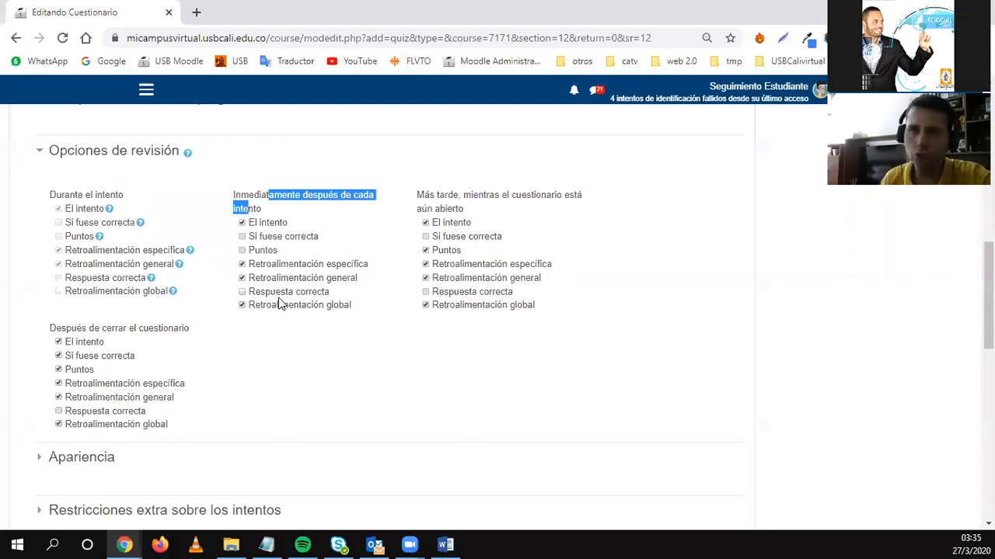
left_click(426, 199)
left_click_drag(426, 199, 391, 207)
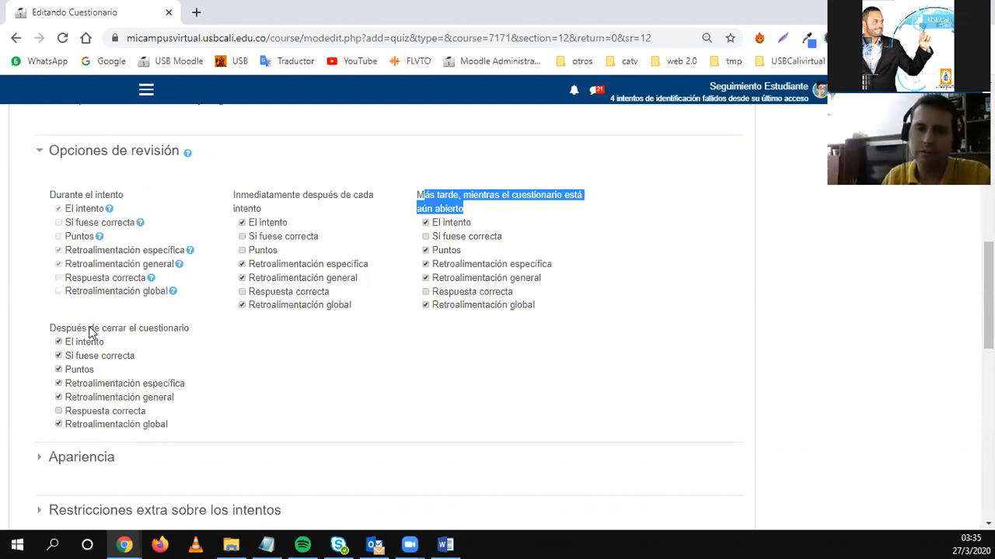
left_click(78, 151)
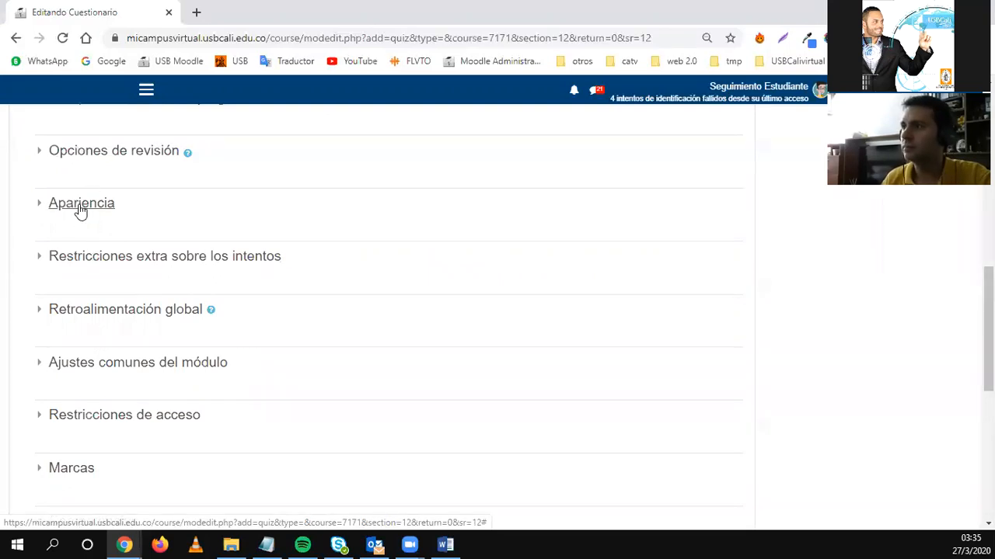
Expand Restricciones extra sobre los intentos and read the help for Se requiere contraseña.
left_click(83, 259)
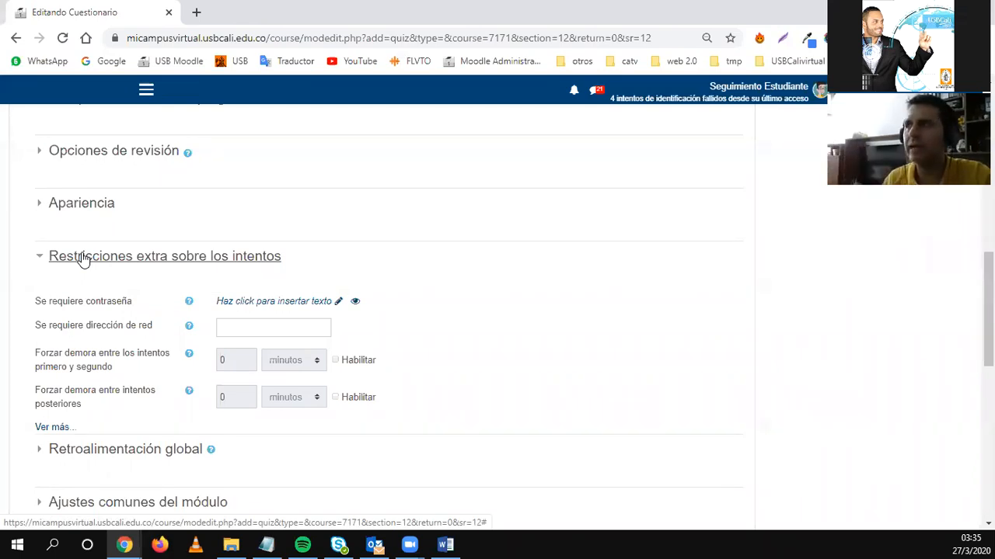
left_click(63, 203)
left_click(62, 203)
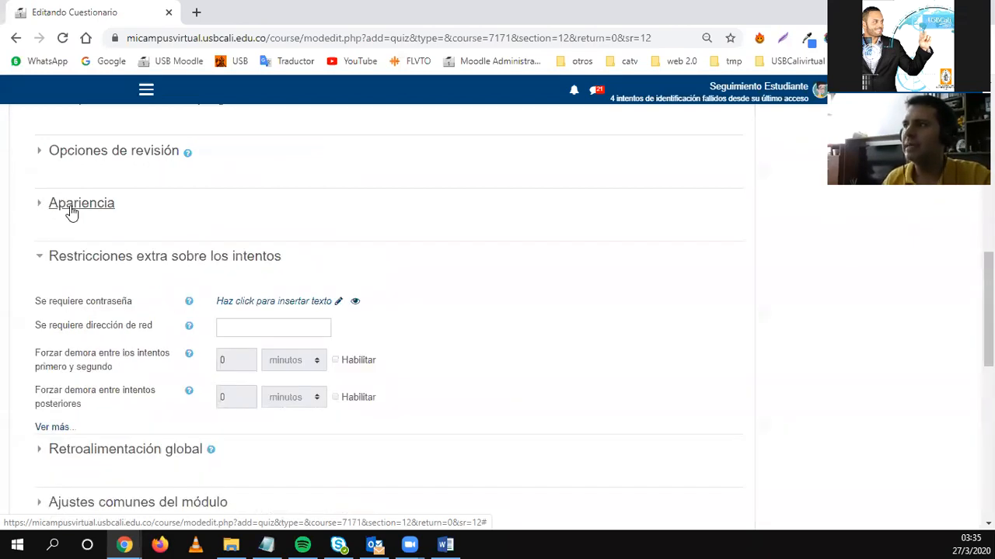
left_click(187, 307)
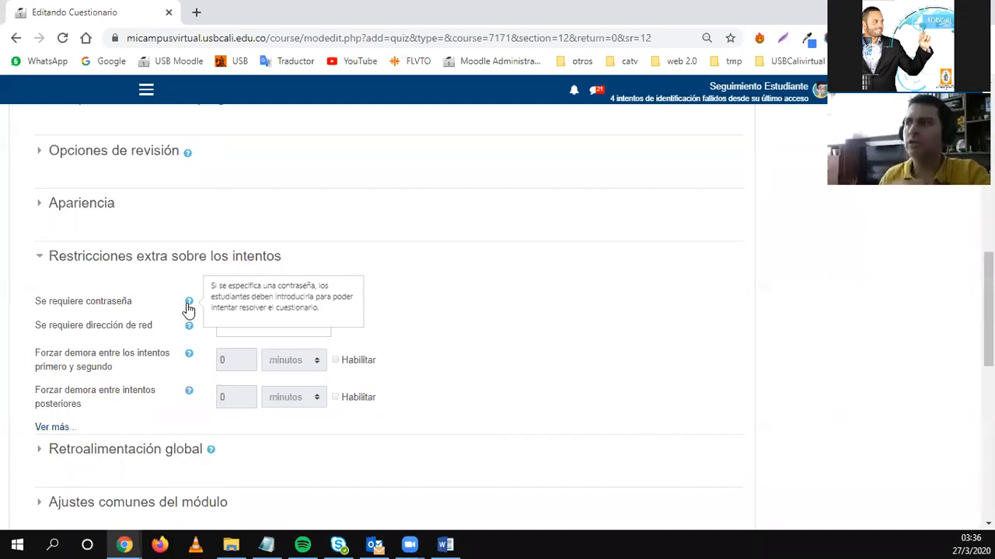
left_click(85, 259)
left_click(85, 259)
scroll(102, 301, "up", 2)
scroll(103, 301, "up", 1)
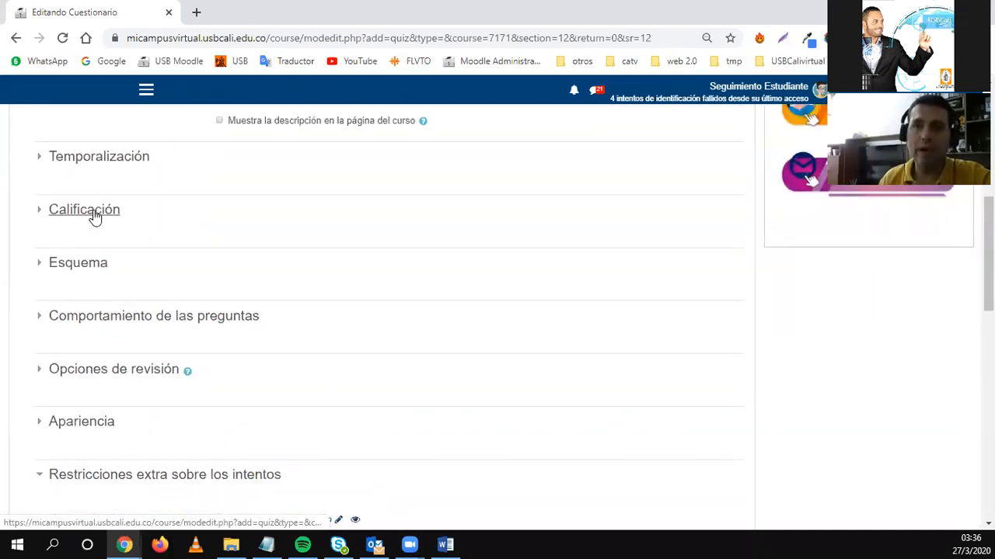
left_click(37, 161)
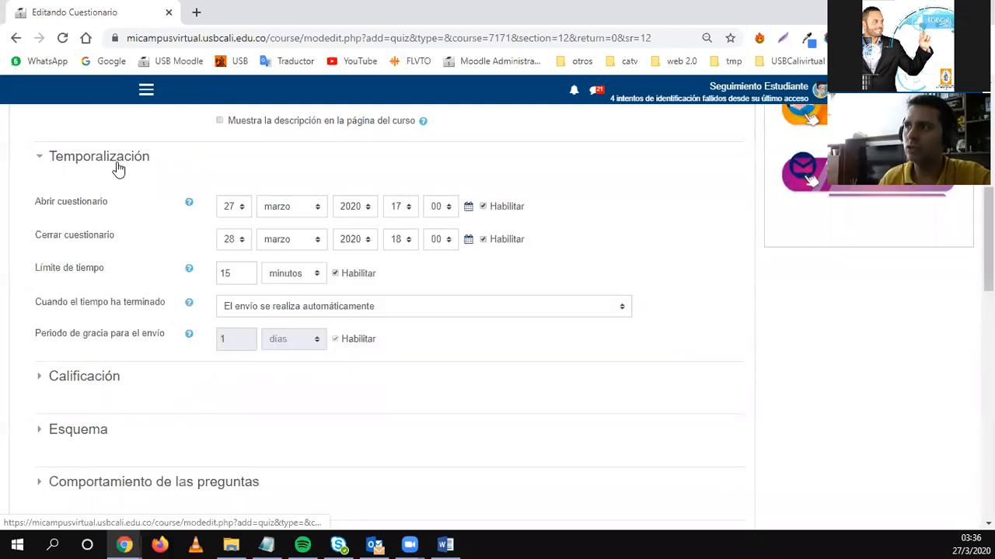
left_click(39, 158)
left_click(67, 215)
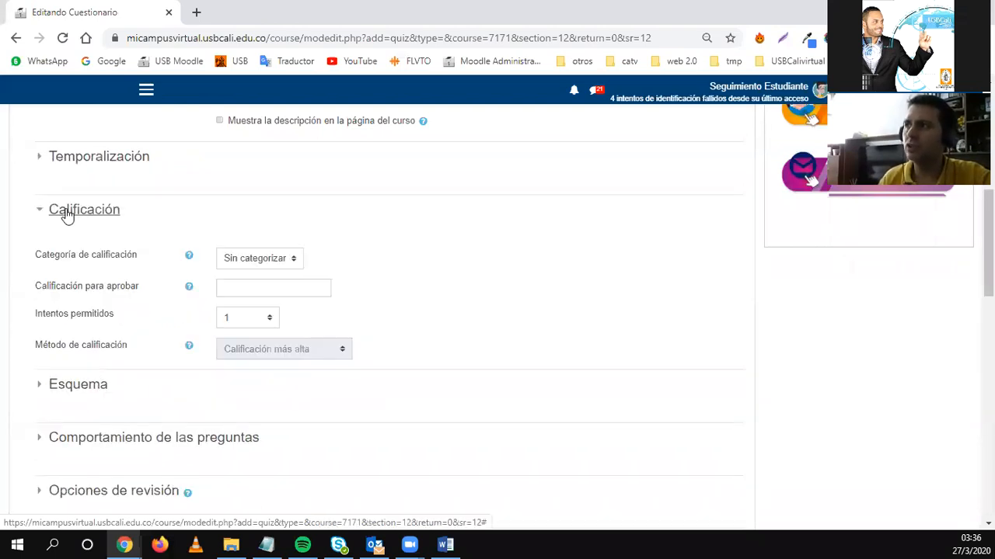
left_click(67, 215)
scroll(81, 233, "down", 1)
left_click(62, 192)
left_click(62, 191)
left_click(74, 251)
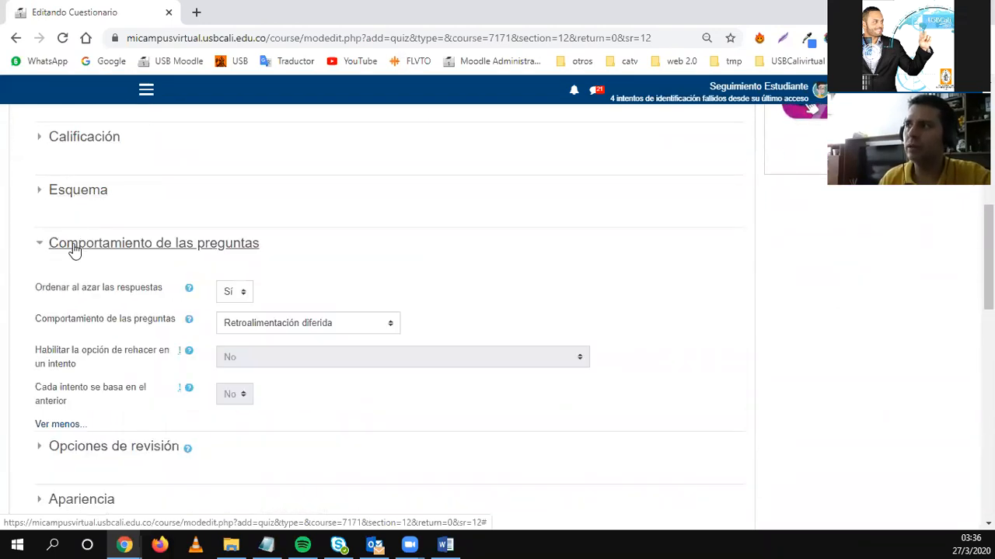
left_click(75, 251)
scroll(77, 256, "down", 1)
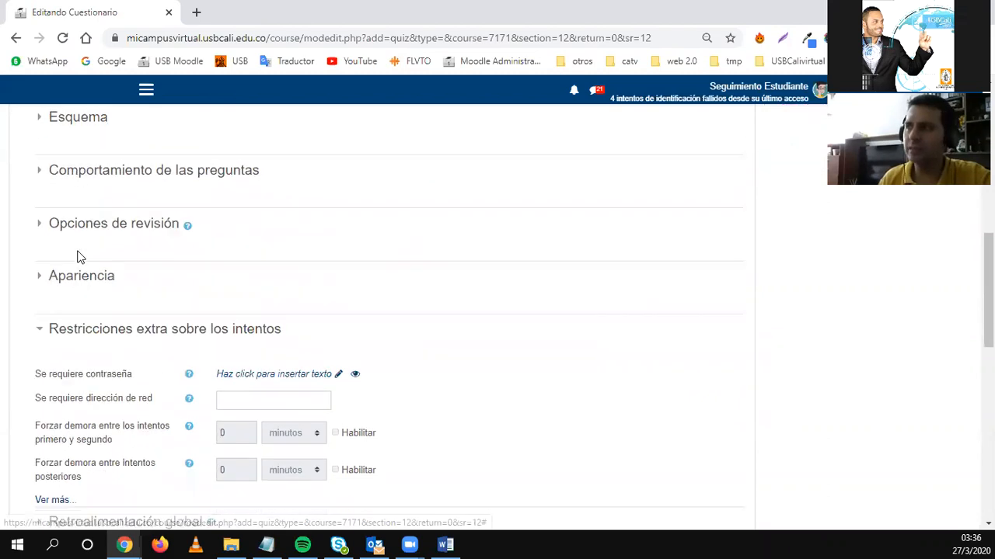
left_click(82, 278)
left_click(92, 279)
left_click(78, 233)
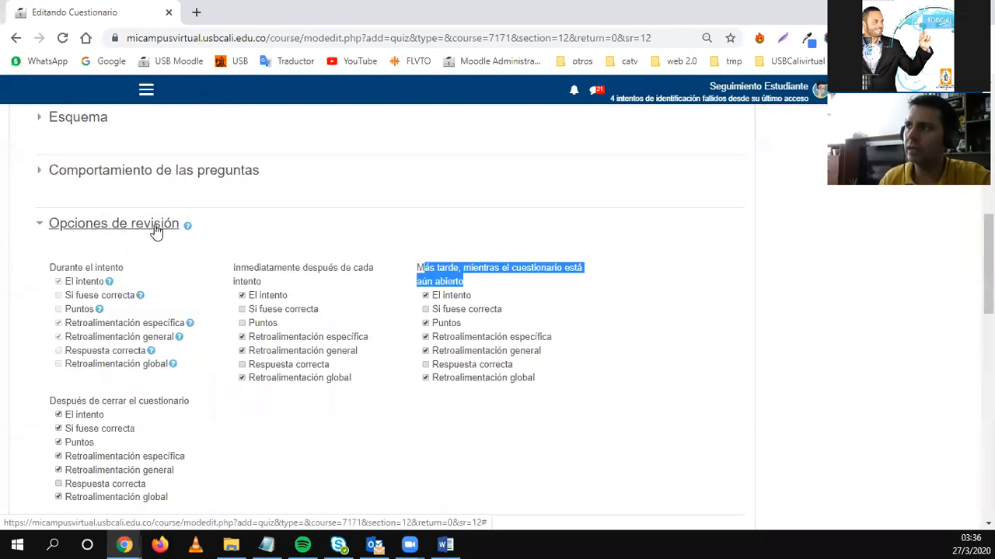
left_click(105, 225)
left_click(92, 278)
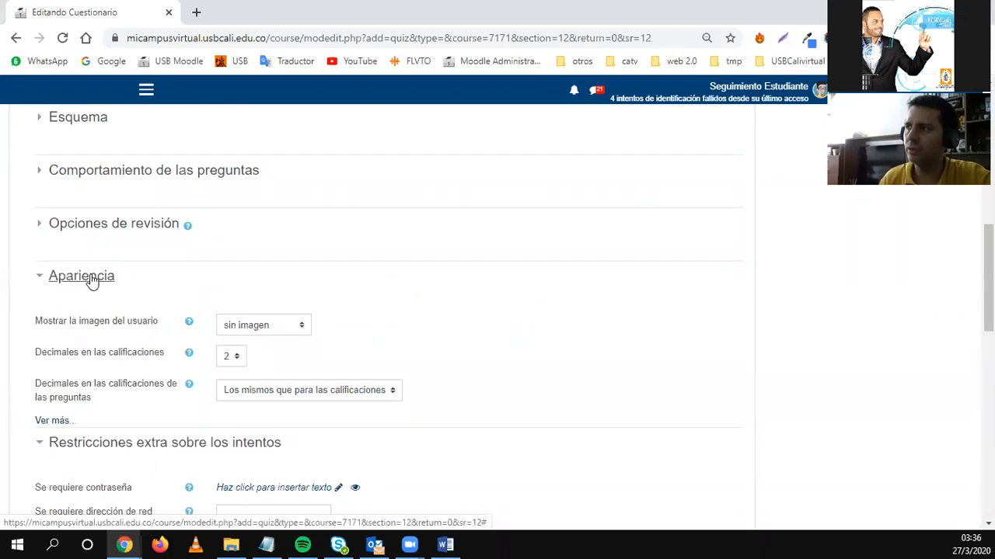
scroll(97, 280, "down", 1)
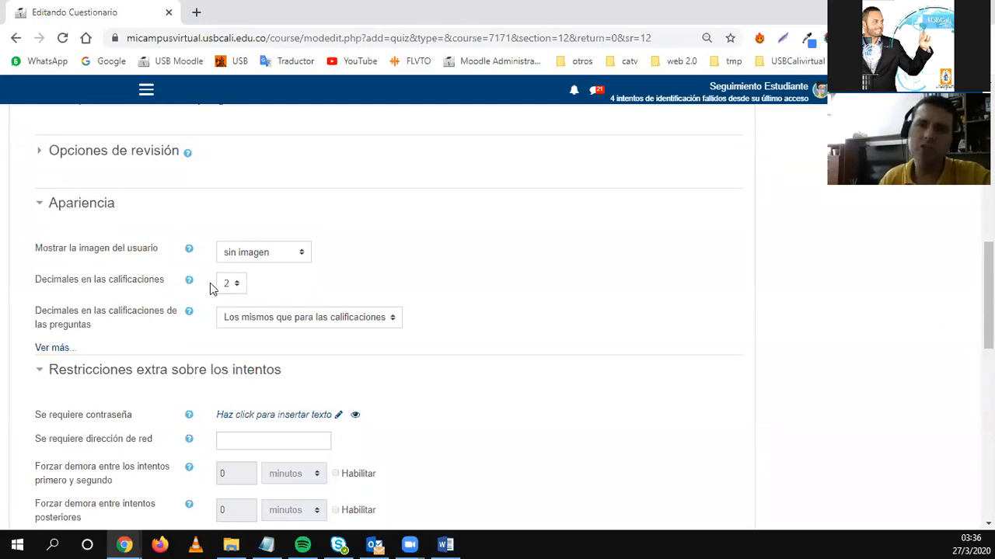
left_click(78, 203)
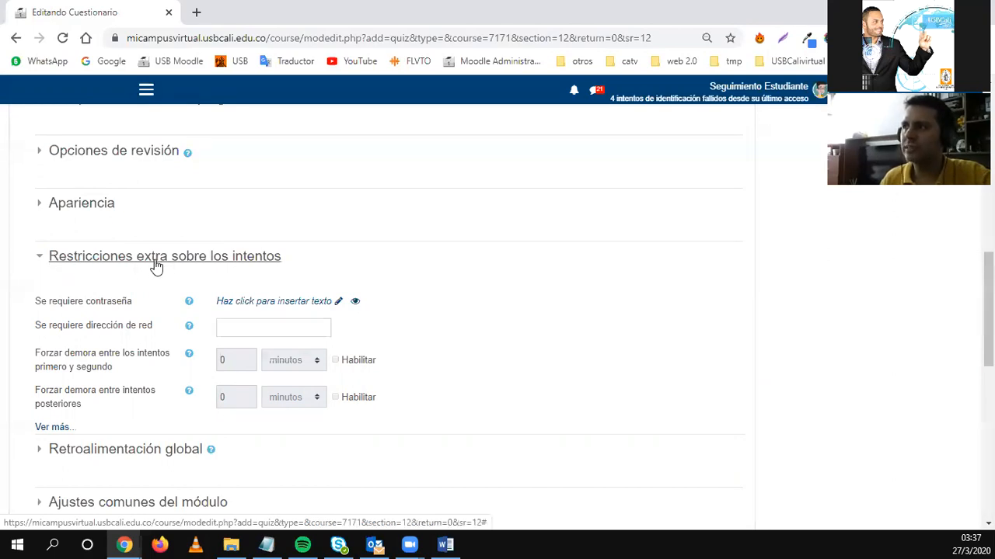
Leave the quiz password blank and fold the extra attempt restrictions section.
scroll(55, 323, "down", 1)
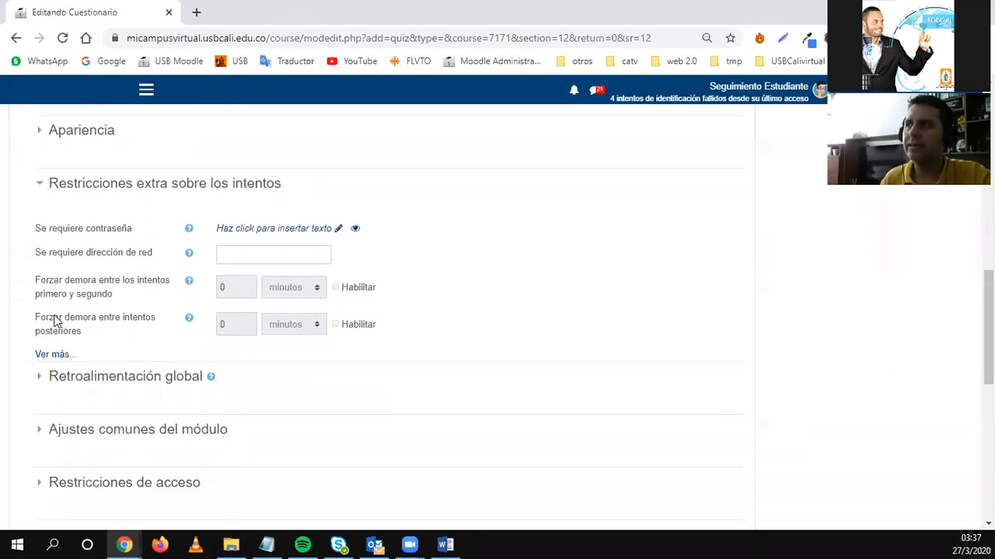
left_click_drag(35, 228, 132, 234)
left_click(132, 233)
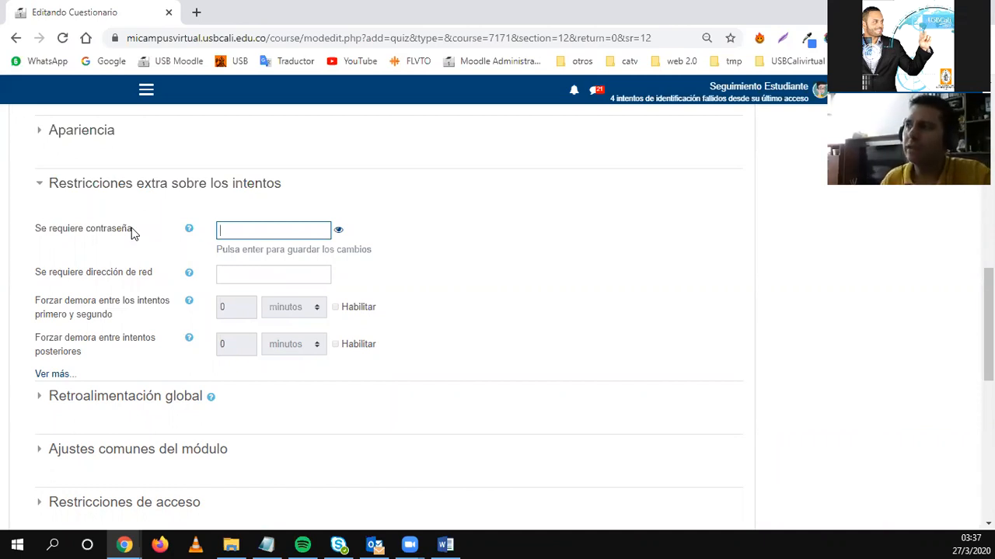
left_click_drag(33, 231, 122, 233)
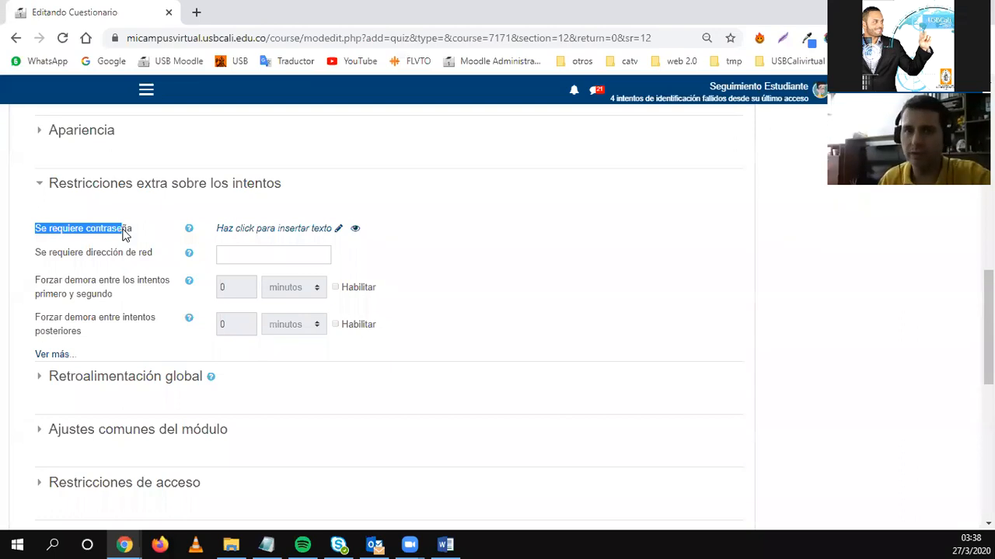
left_click(67, 184)
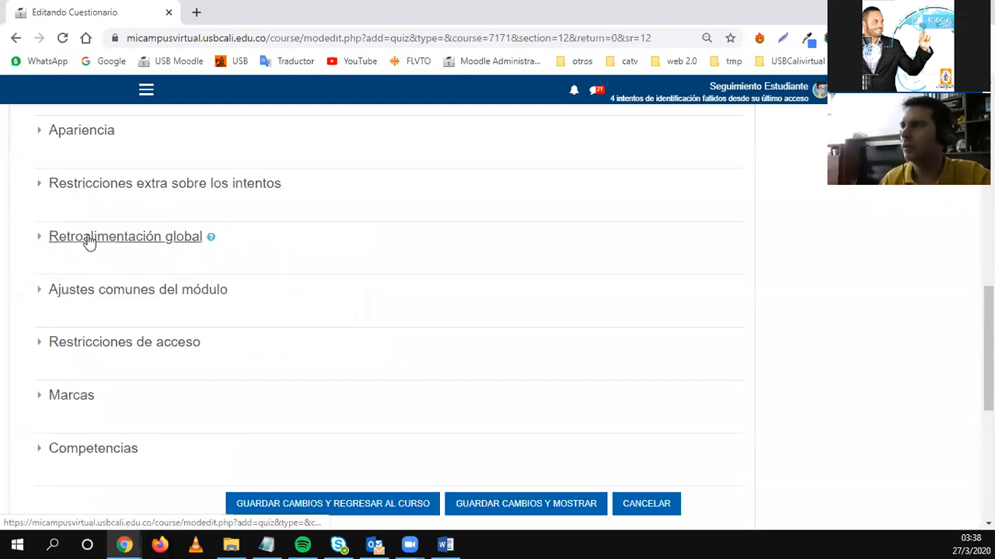
Check the common module, Marcas and Competencias sections, leaving them empty and collapsed.
left_click(87, 291)
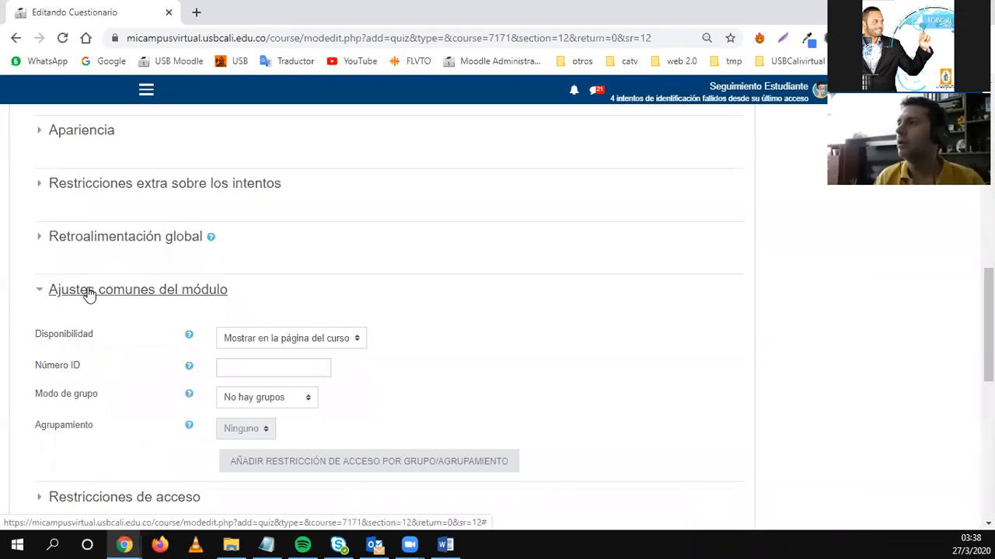
left_click(88, 292)
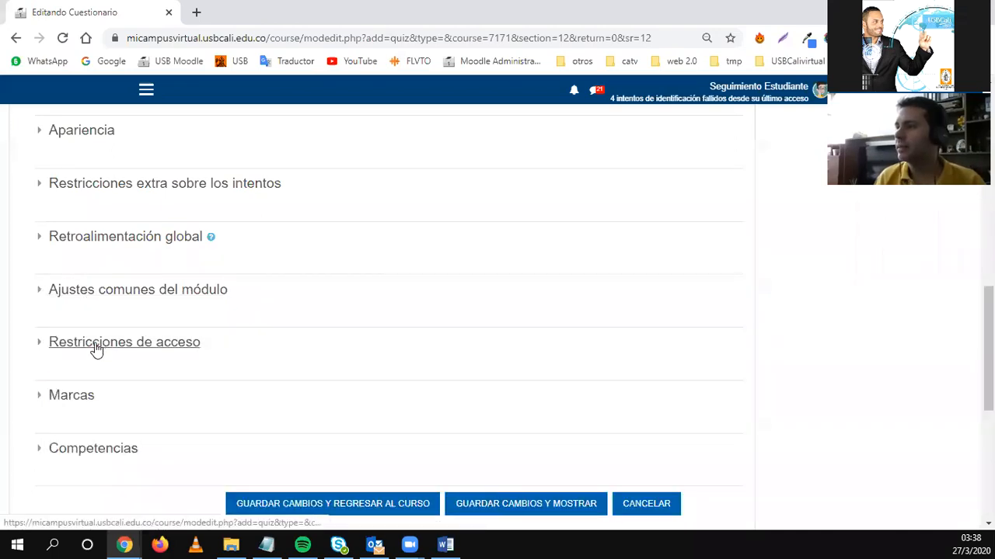
scroll(94, 349, "down", 2)
scroll(80, 251, "down", 1)
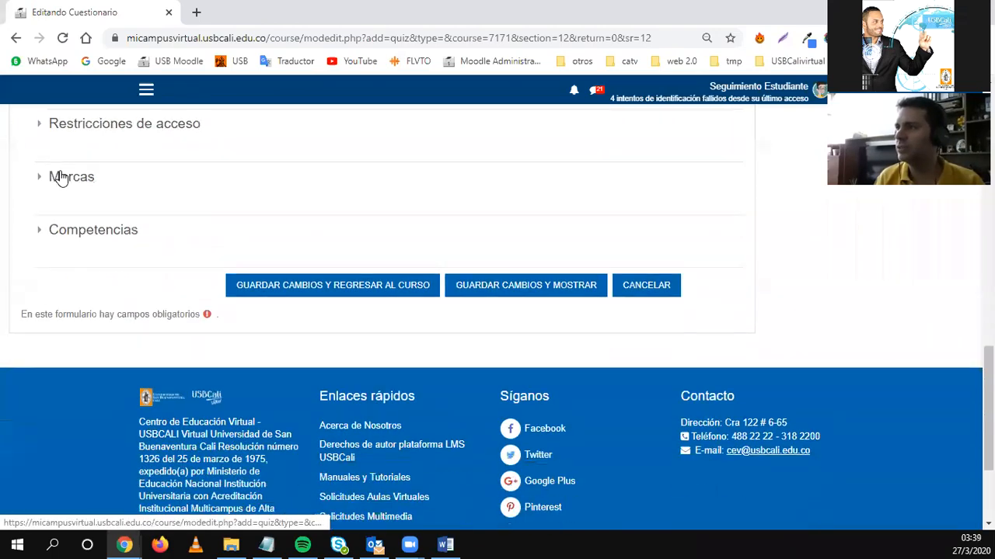
left_click(59, 175)
left_click(71, 289)
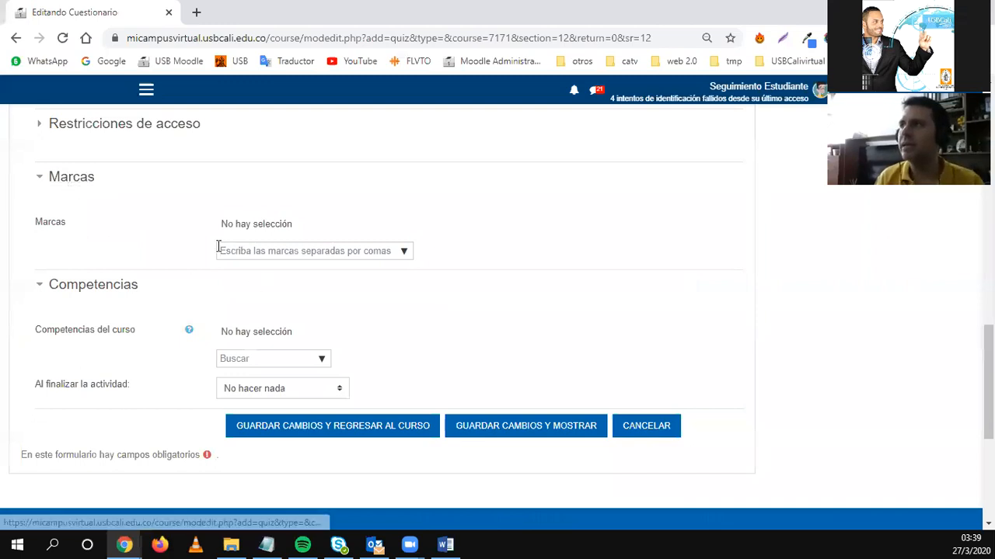
left_click(53, 180)
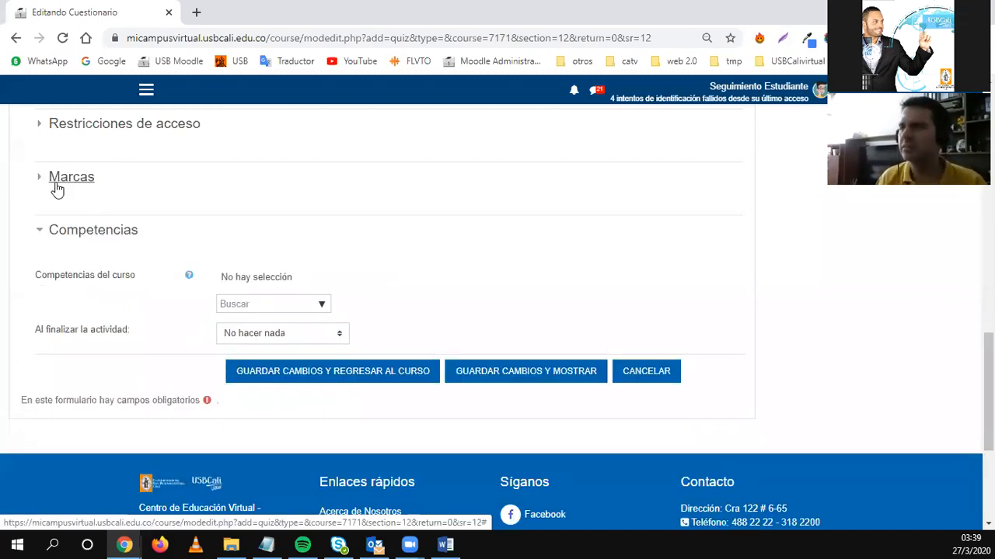
left_click(68, 236)
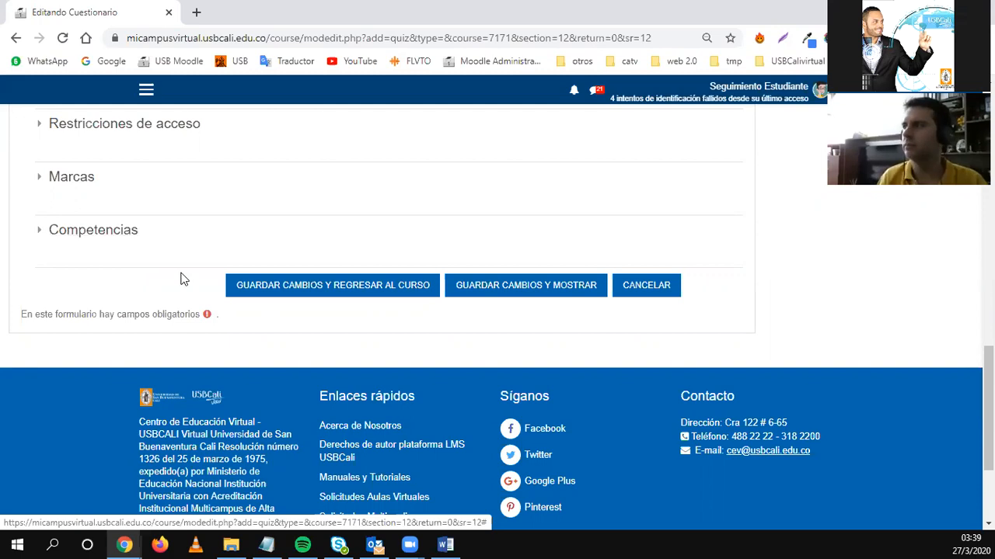
Save the quiz and drag Evaluación en línea 01 up to sit just below Actividades.
left_click(299, 294)
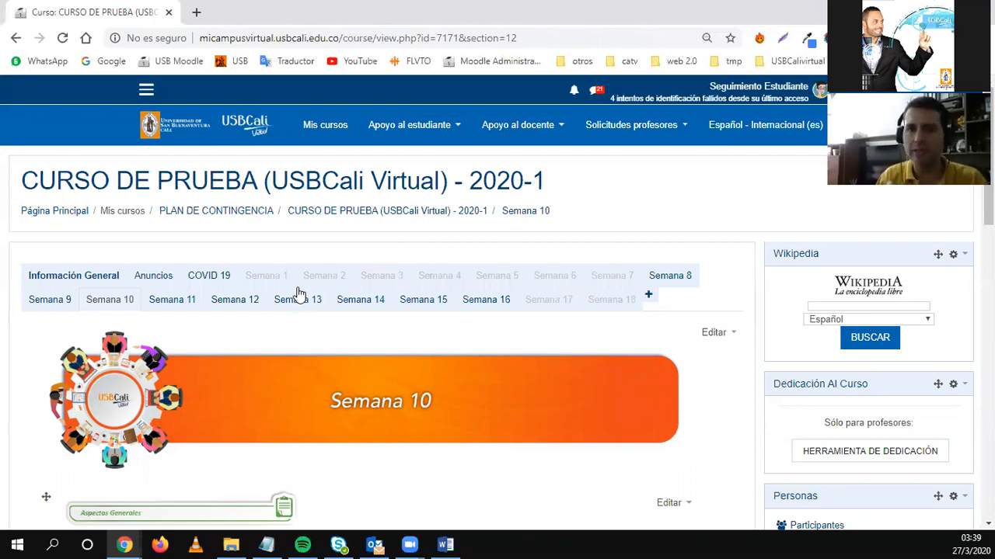
scroll(297, 293, "down", 6)
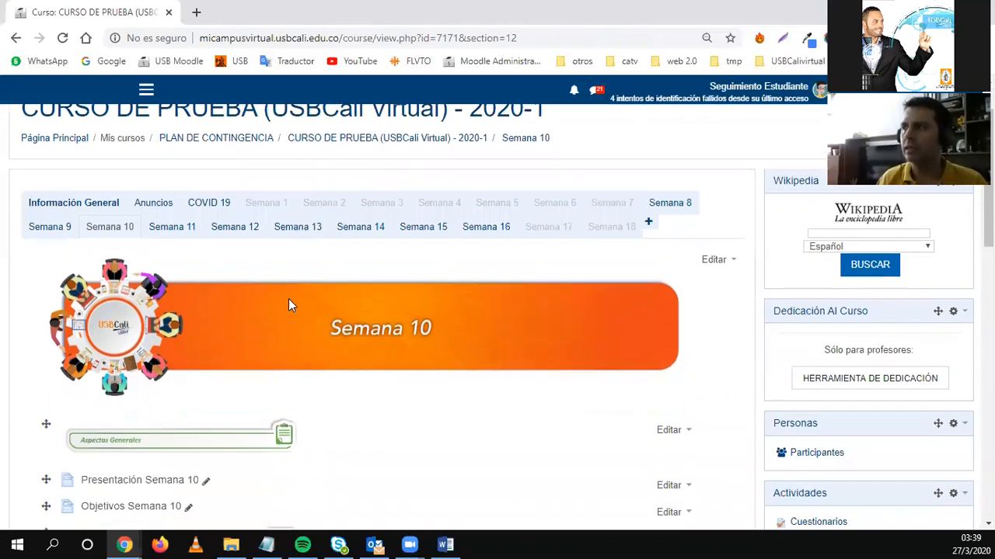
scroll(175, 449, "up", 2)
scroll(175, 444, "down", 1)
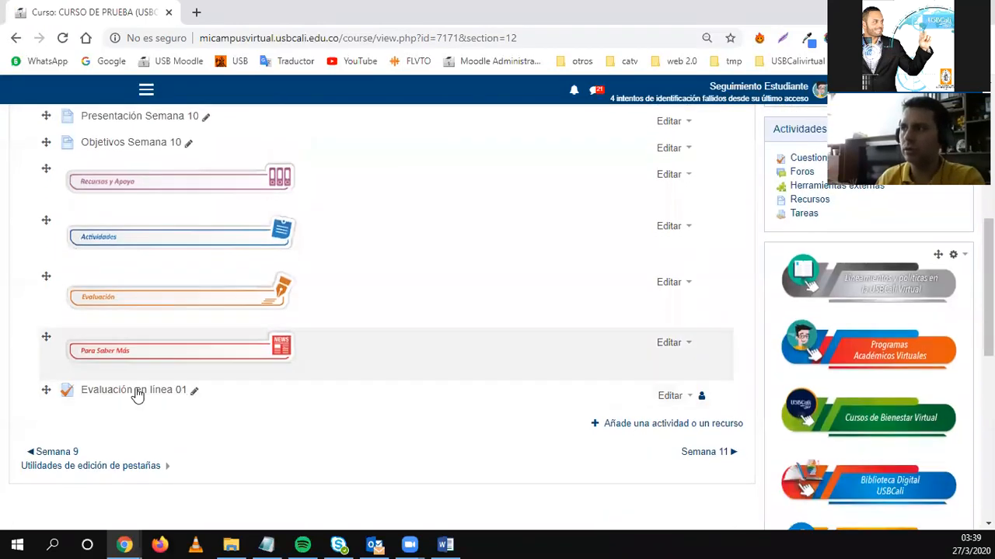
left_click_drag(45, 389, 78, 291)
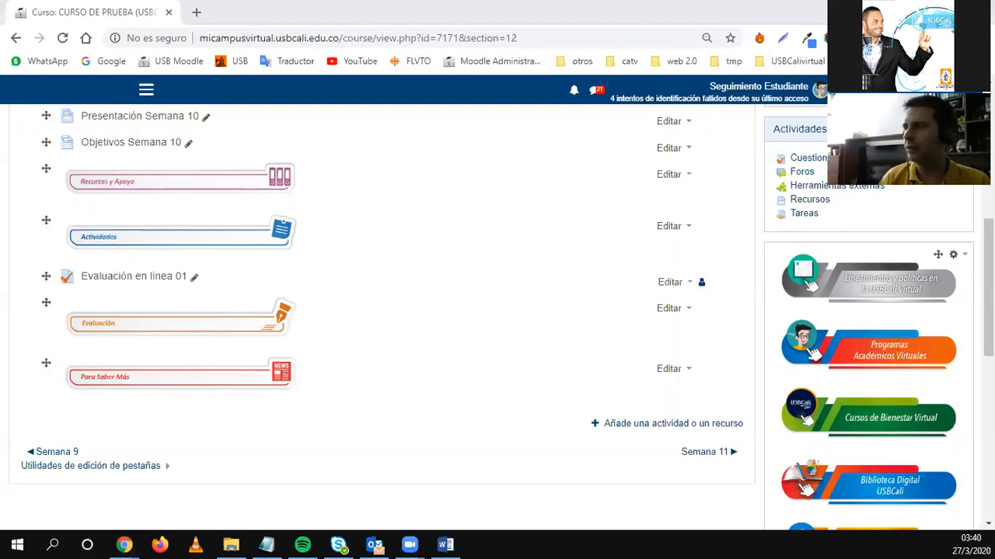
Open Editar ajustes for Evaluación en línea 01.
left_click(668, 282)
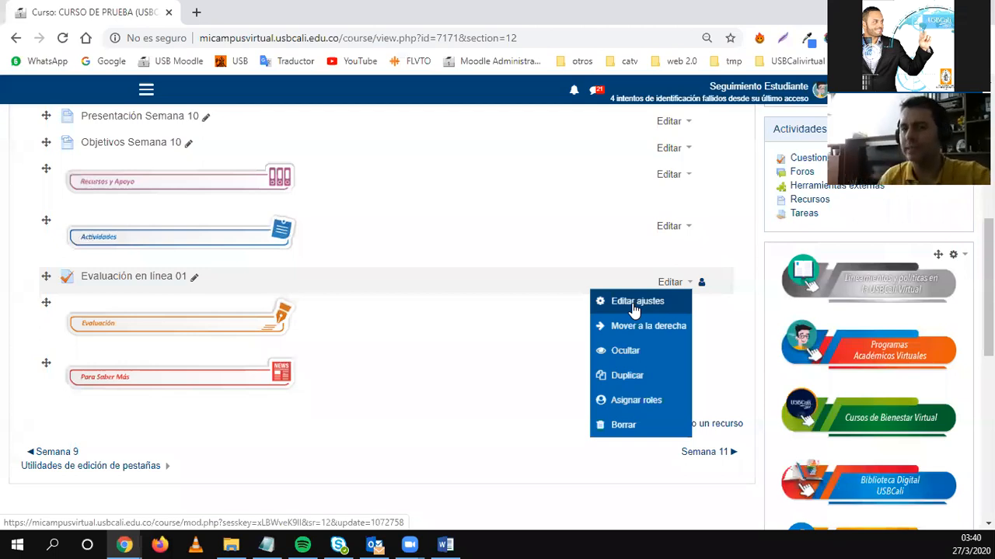
left_click(126, 410)
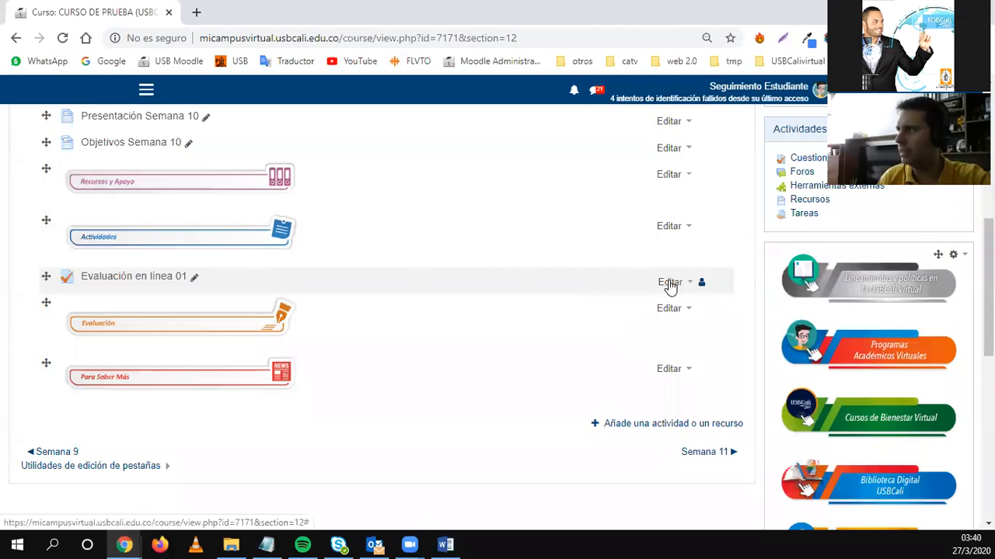
left_click(670, 283)
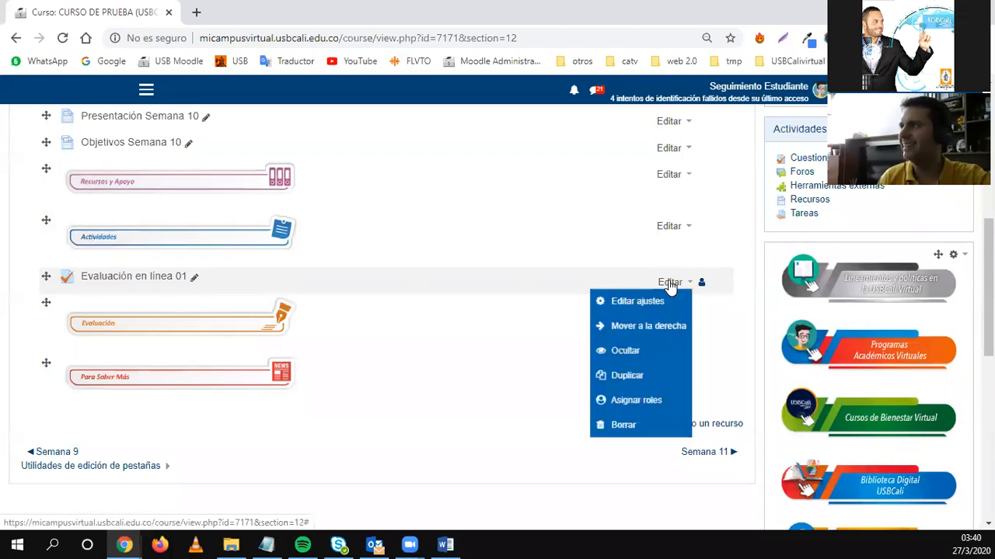
left_click(637, 303)
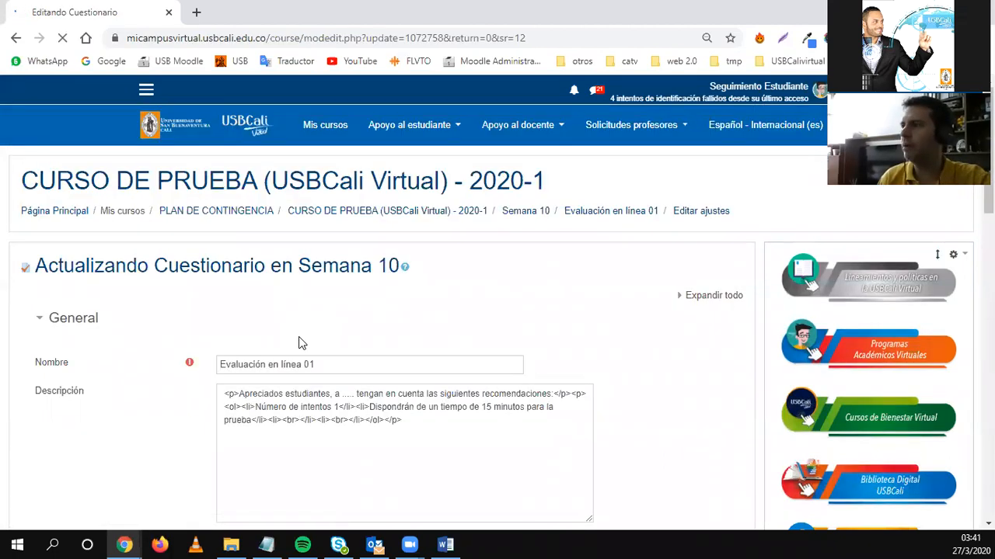
scroll(182, 366, "down", 6)
scroll(182, 367, "down", 5)
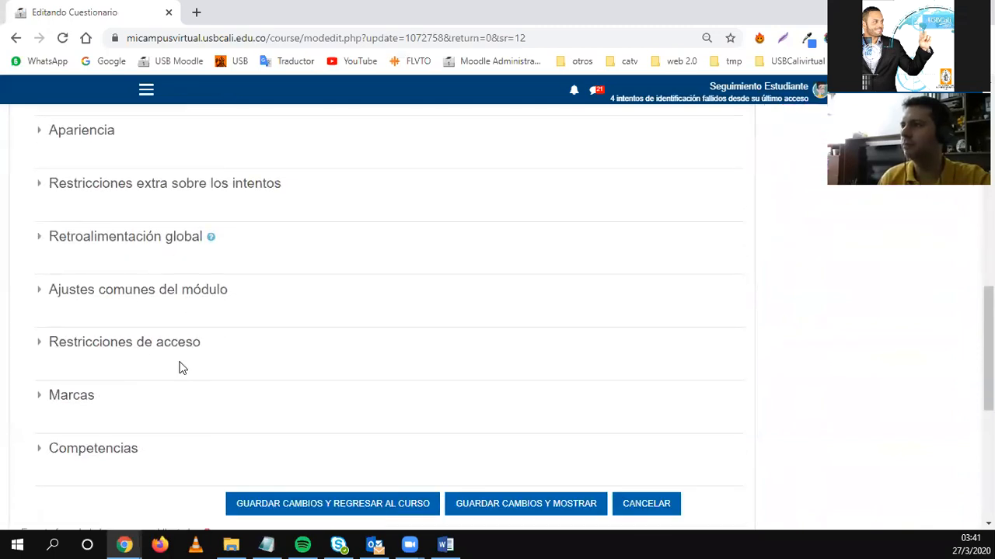
scroll(180, 367, "up", 2)
Review the Opciones de revisión columns, leaving Puntos ticked under Más tarde.
left_click(77, 224)
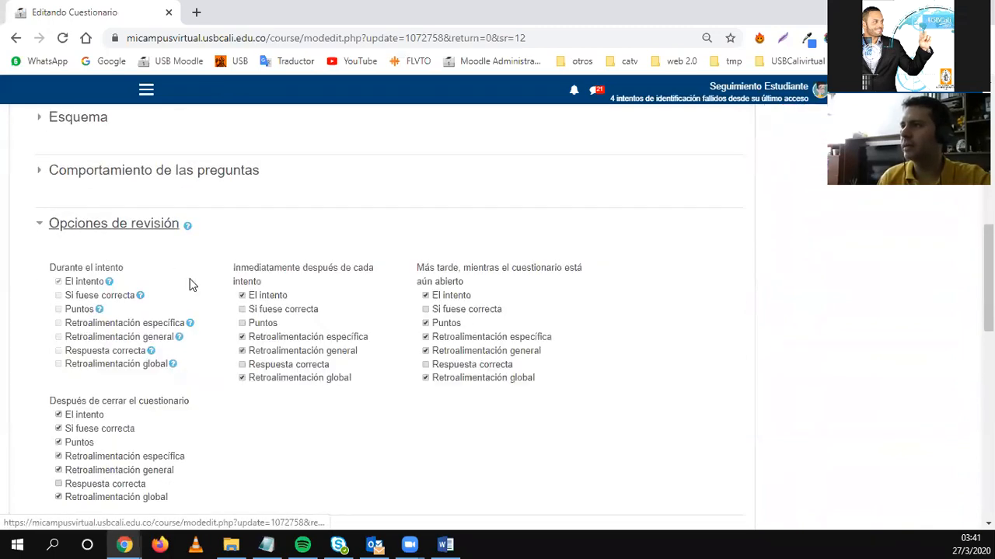
scroll(113, 257, "down", 1)
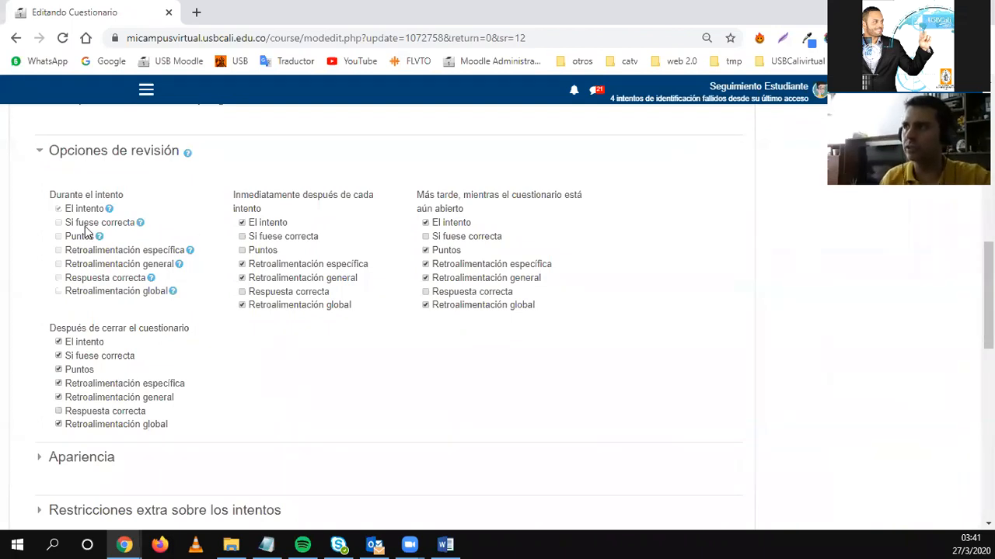
left_click_drag(61, 195, 95, 201)
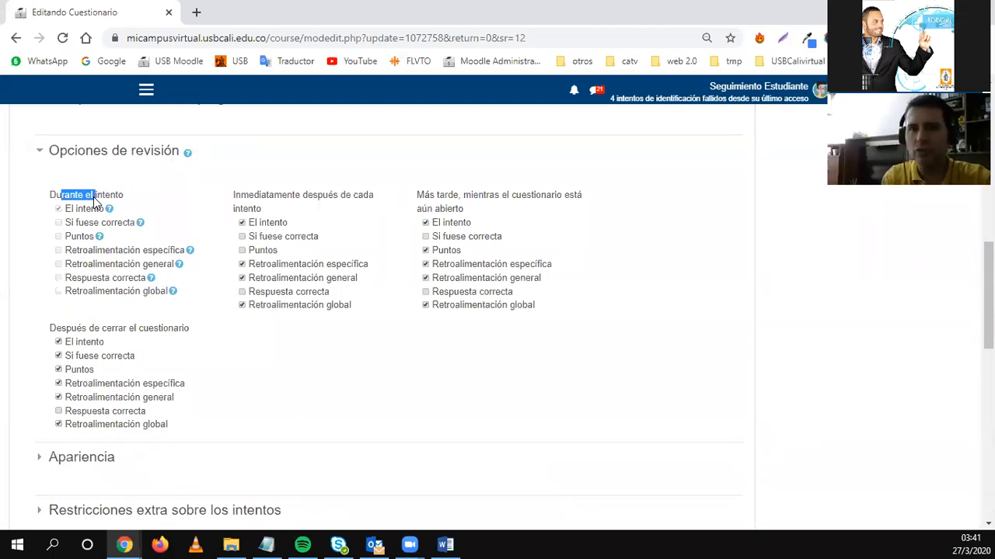
left_click(95, 201)
left_click_drag(61, 195, 131, 294)
left_click(192, 303)
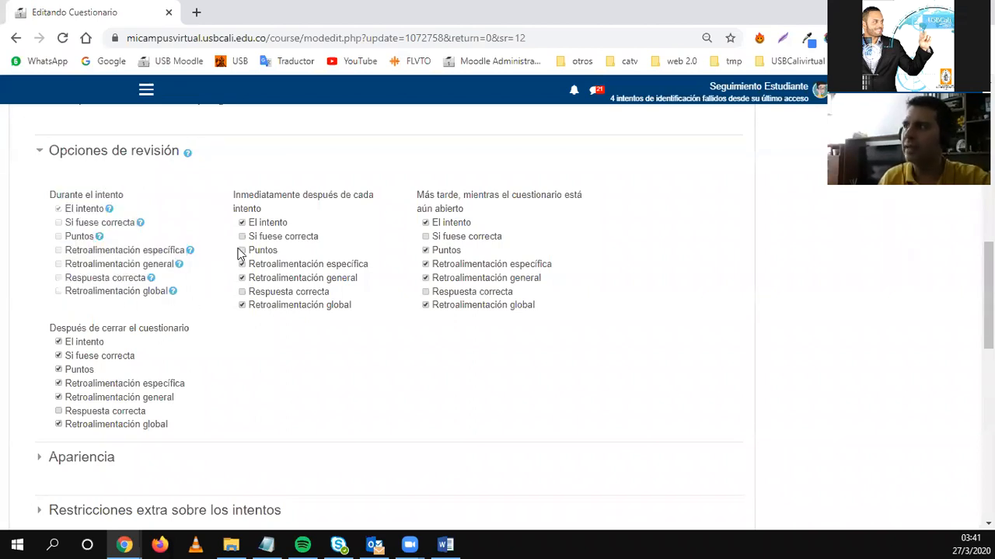
left_click_drag(241, 196, 302, 201)
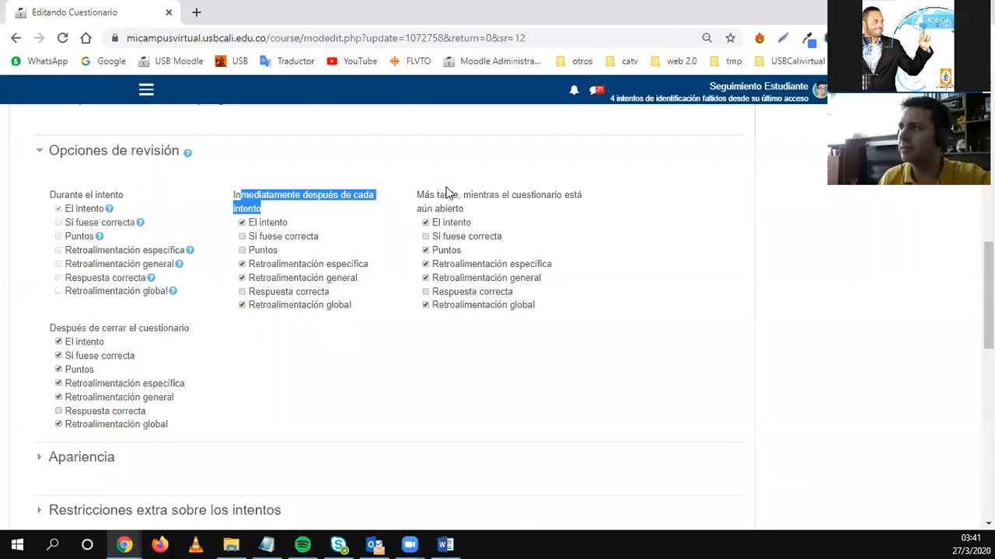
left_click_drag(439, 196, 473, 214)
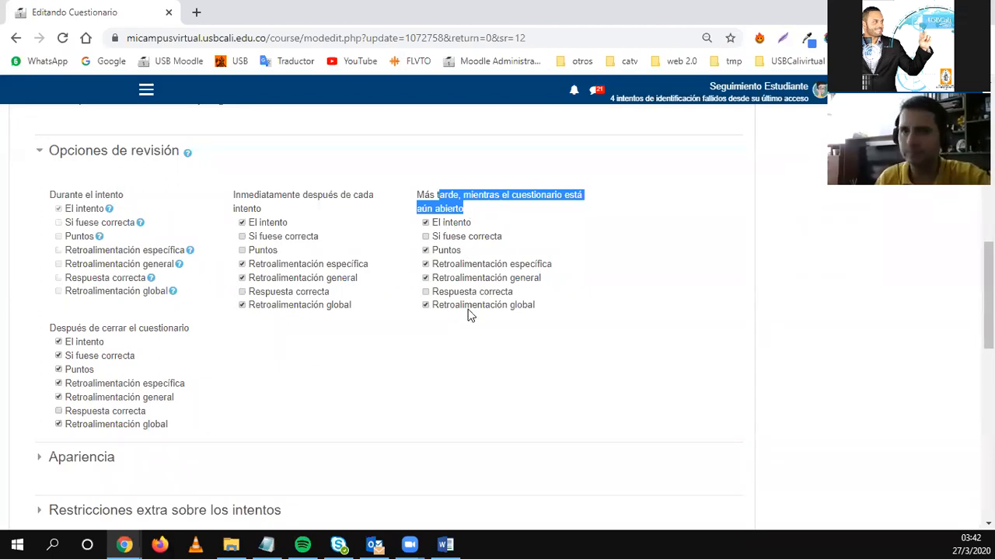
left_click(451, 251)
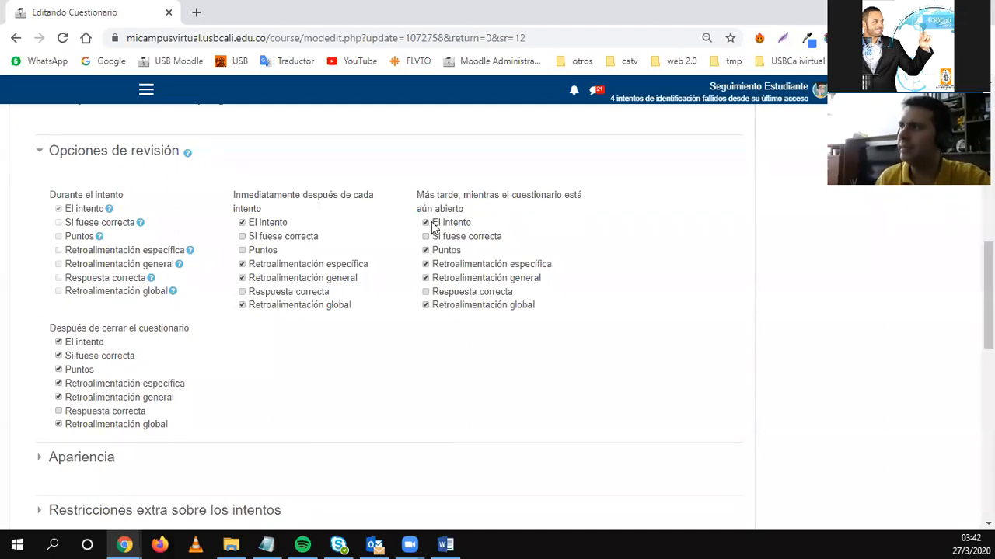
left_click(439, 252)
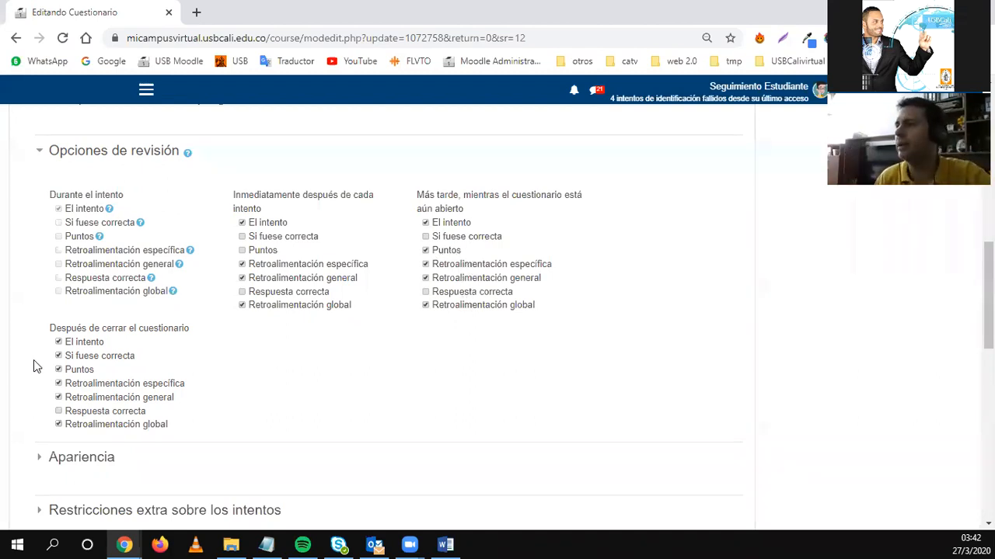
left_click_drag(51, 332, 154, 332)
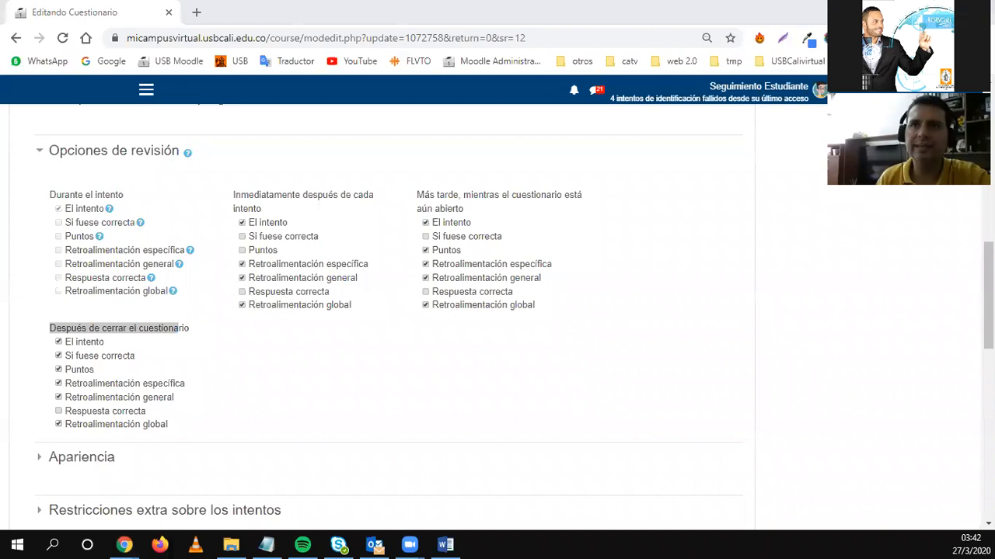
Expand Restricciones de acceso and bring up the Añadir restricción choices.
scroll(229, 391, "down", 5)
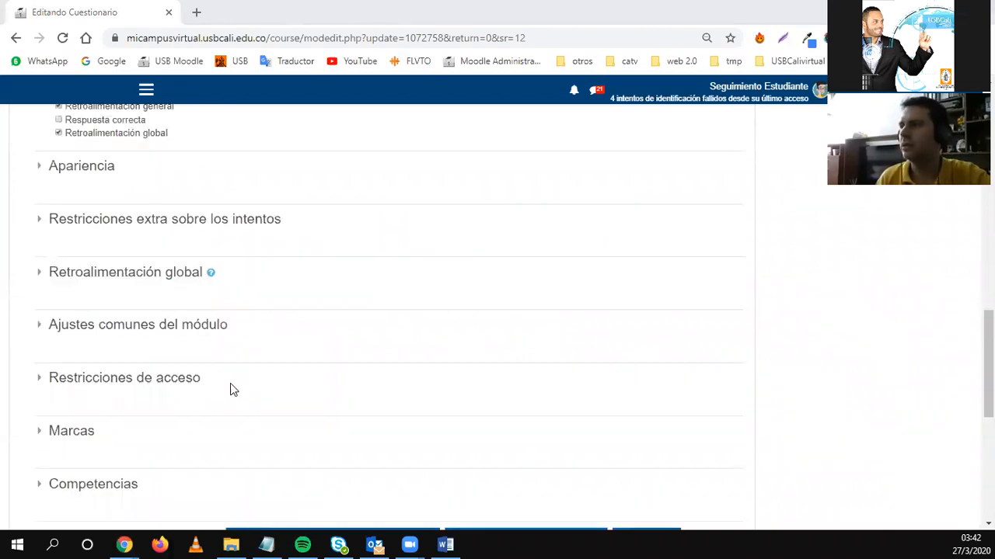
left_click(111, 237)
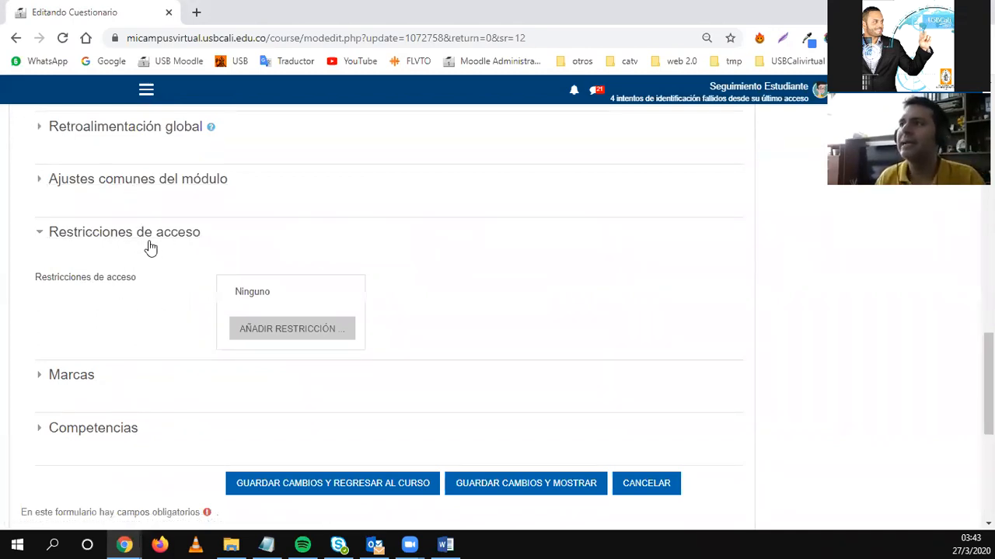
left_click(276, 335)
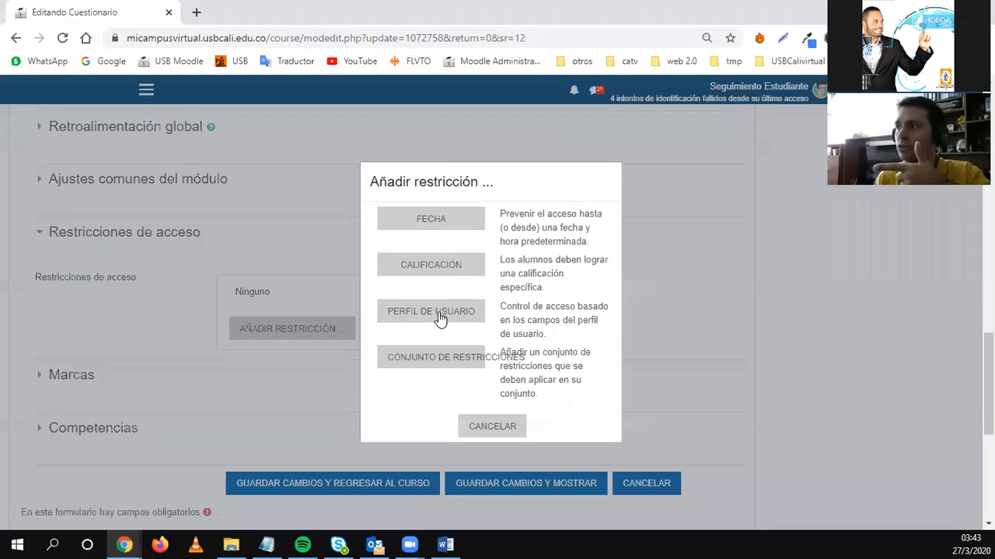
Add a trial Fecha restriction, review its dates and the Temporalización settings, then delete it.
left_click(434, 228)
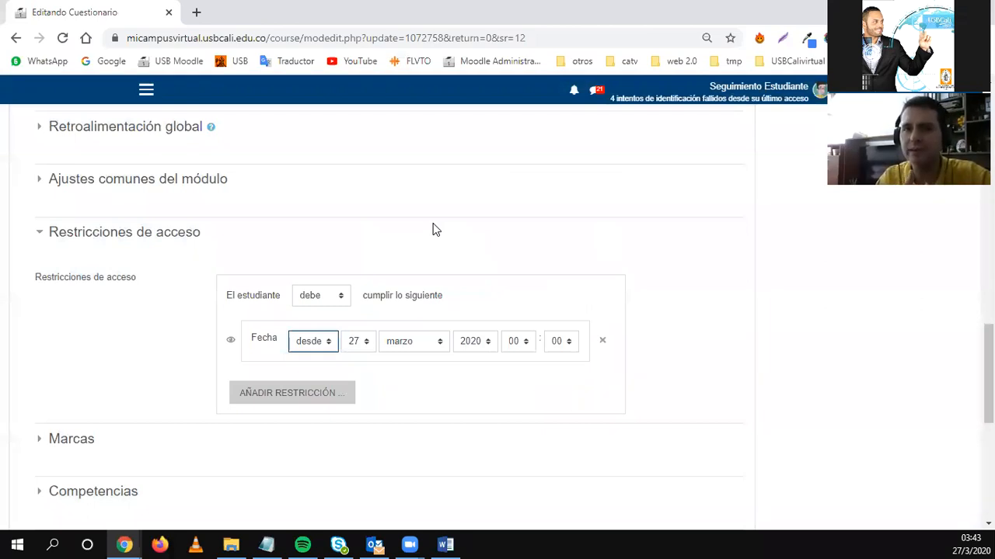
left_click(323, 342)
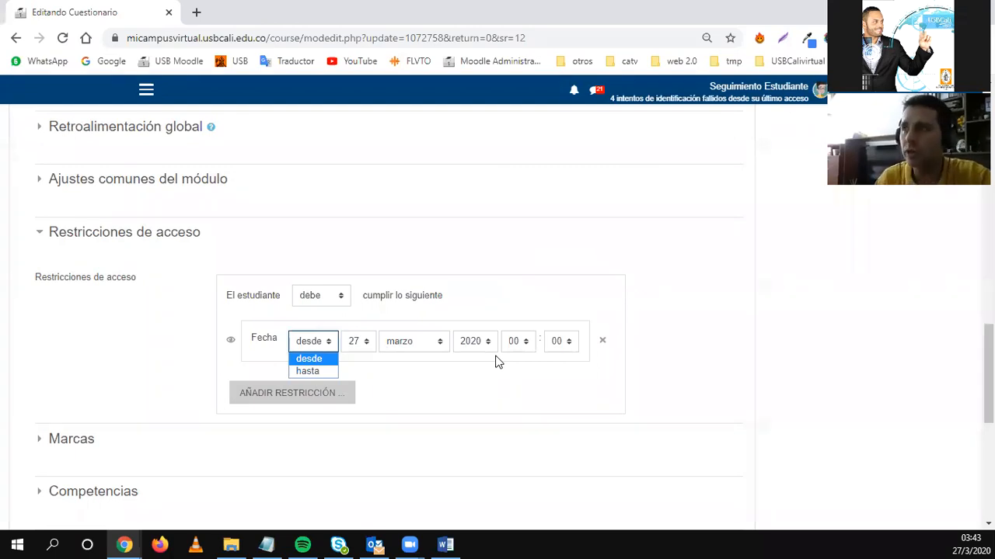
scroll(497, 362, "up", 15)
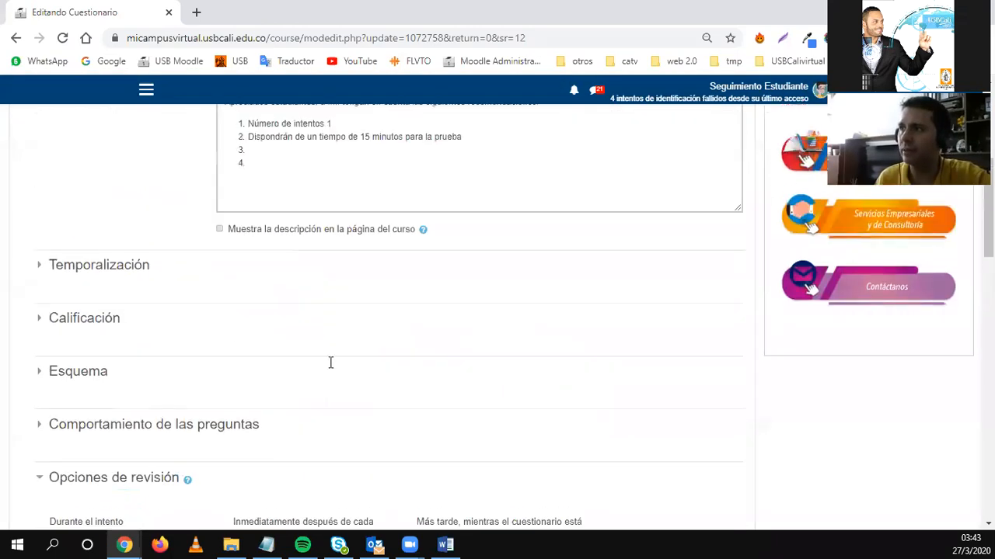
scroll(116, 334, "down", 1)
left_click(98, 303)
scroll(155, 295, "down", 1)
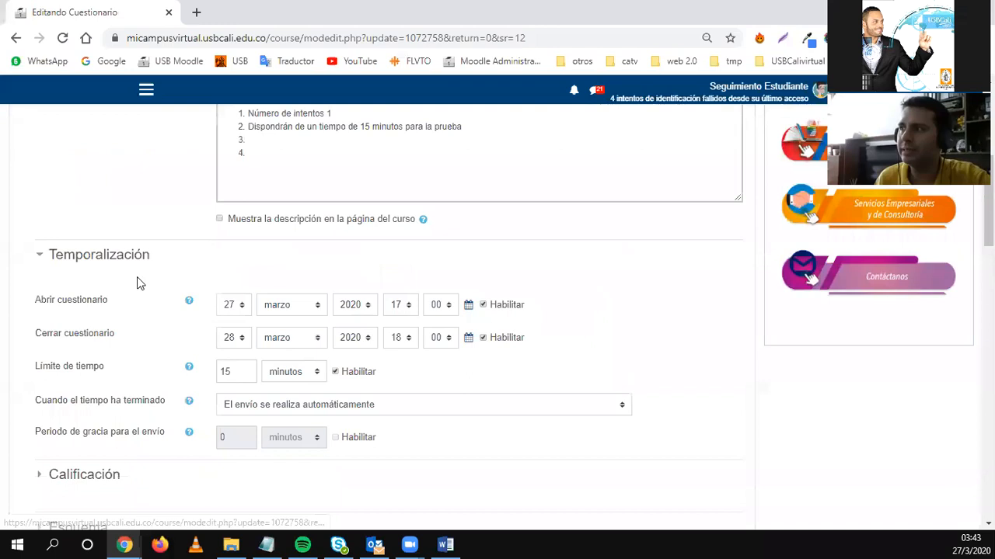
left_click_drag(37, 278, 117, 273)
left_click_drag(42, 308, 114, 317)
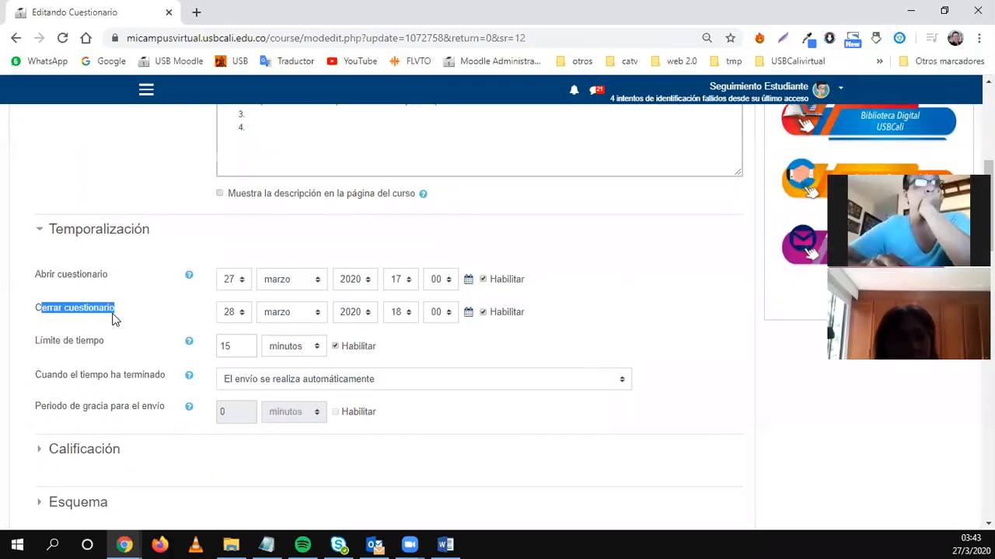
scroll(113, 319, "down", 3)
scroll(113, 319, "down", 8)
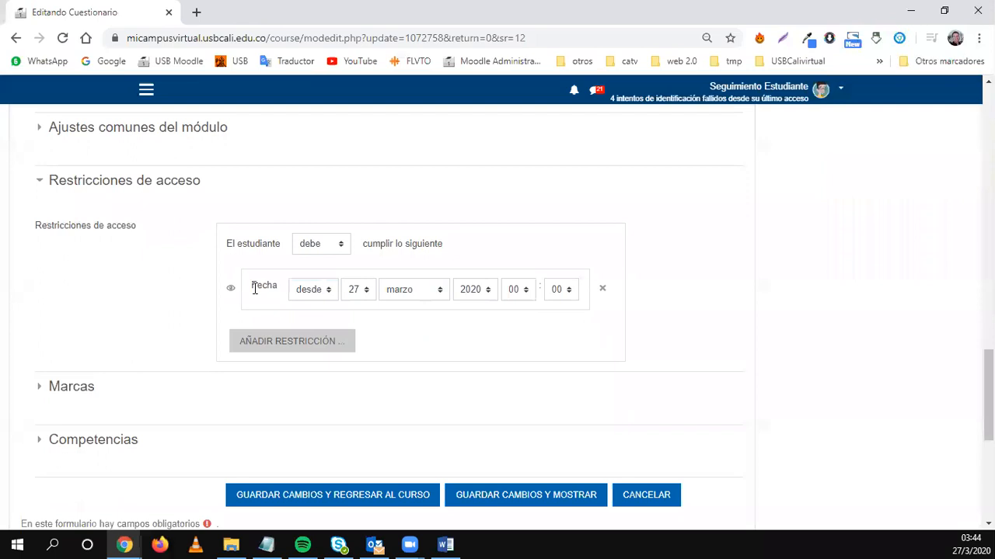
left_click(604, 292)
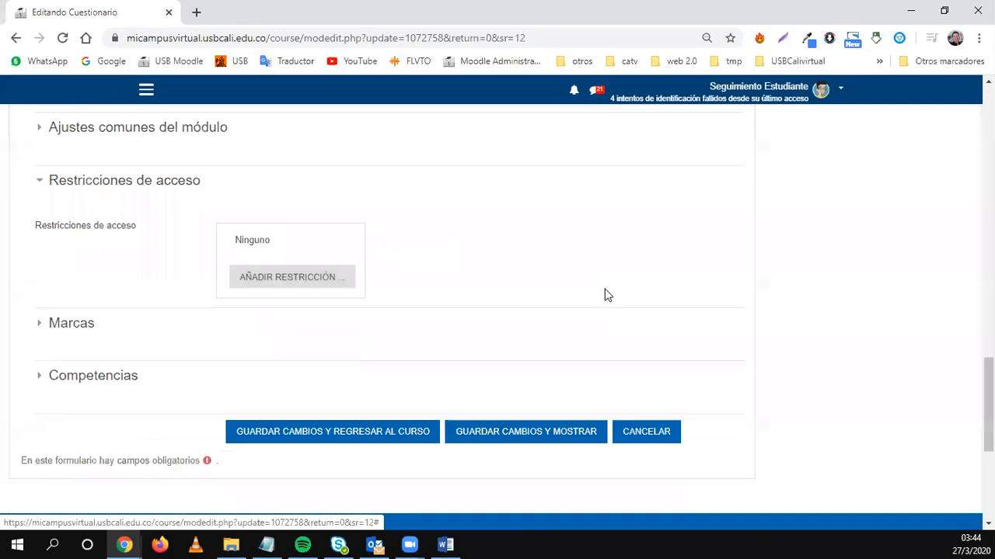
Add a Calificación condition on 'evaluacion en linea' with 'debe ser ≥', then delete it.
left_click(305, 283)
left_click(431, 264)
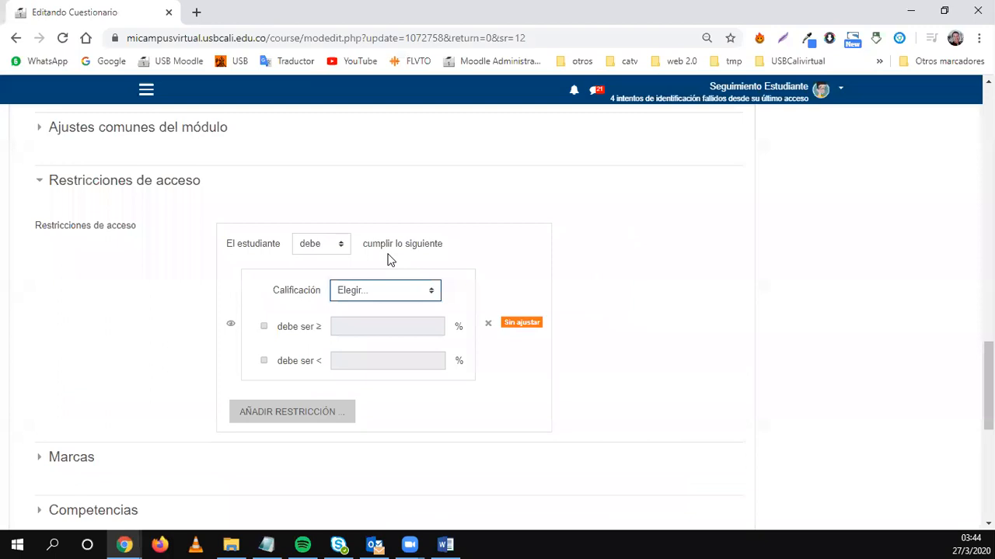
left_click(372, 291)
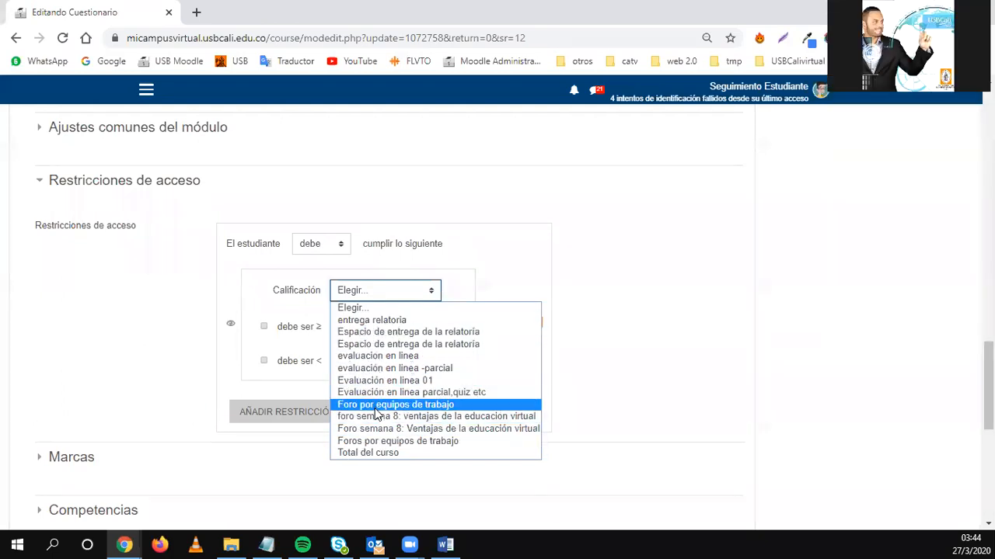
left_click(365, 355)
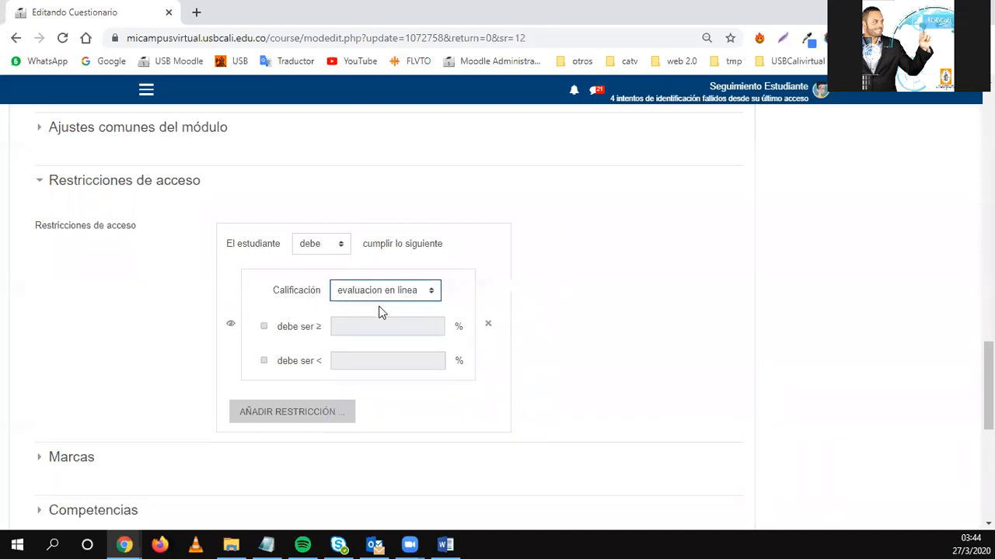
left_click_drag(287, 329, 290, 329)
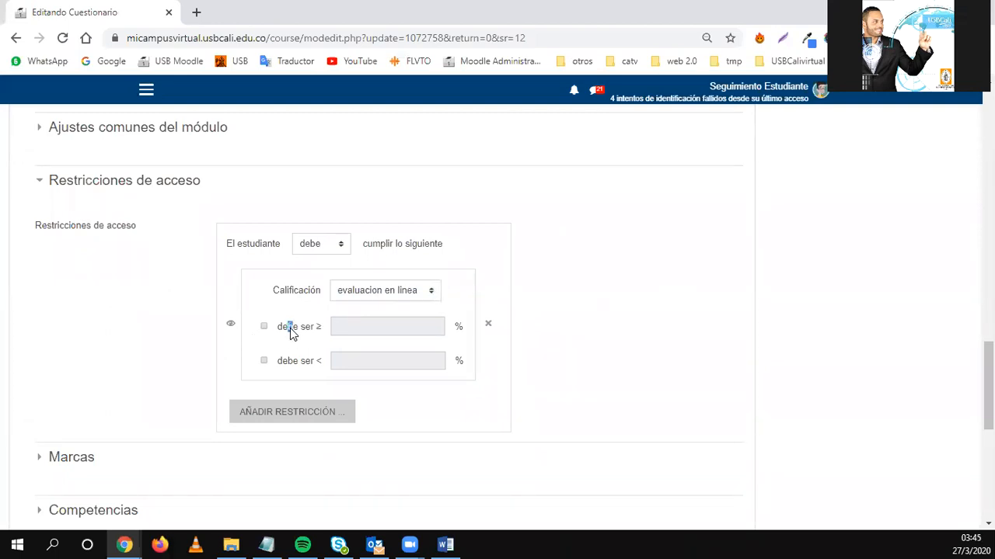
left_click(265, 327)
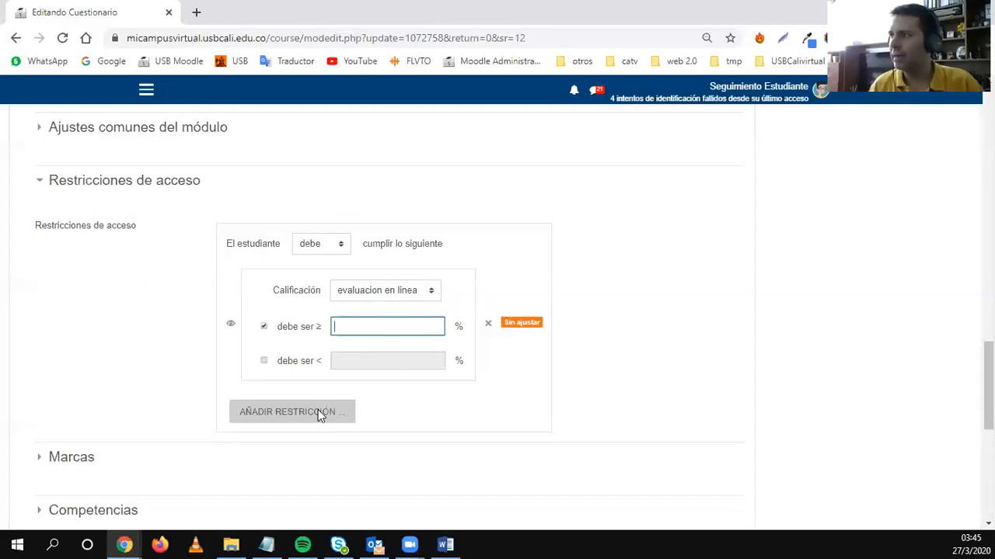
left_click(485, 325)
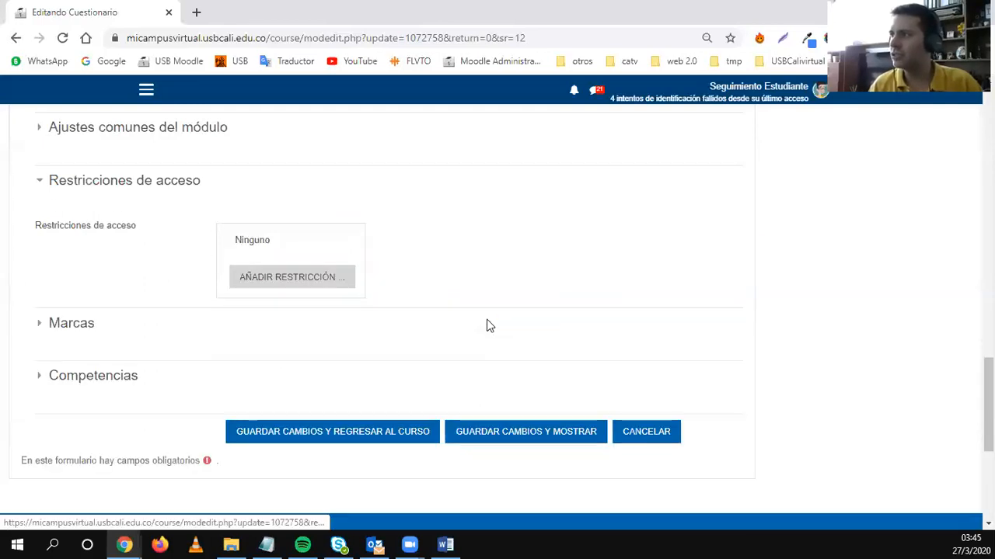
Add a Perfil de usuario restriction requiring Apellido(s) 'es igual a' a student's surname.
left_click(272, 279)
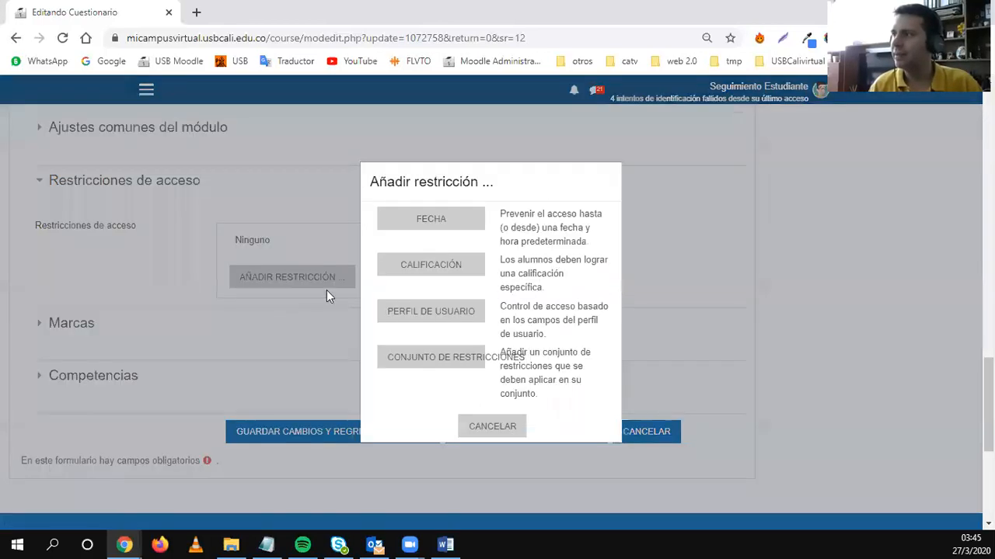
left_click(410, 315)
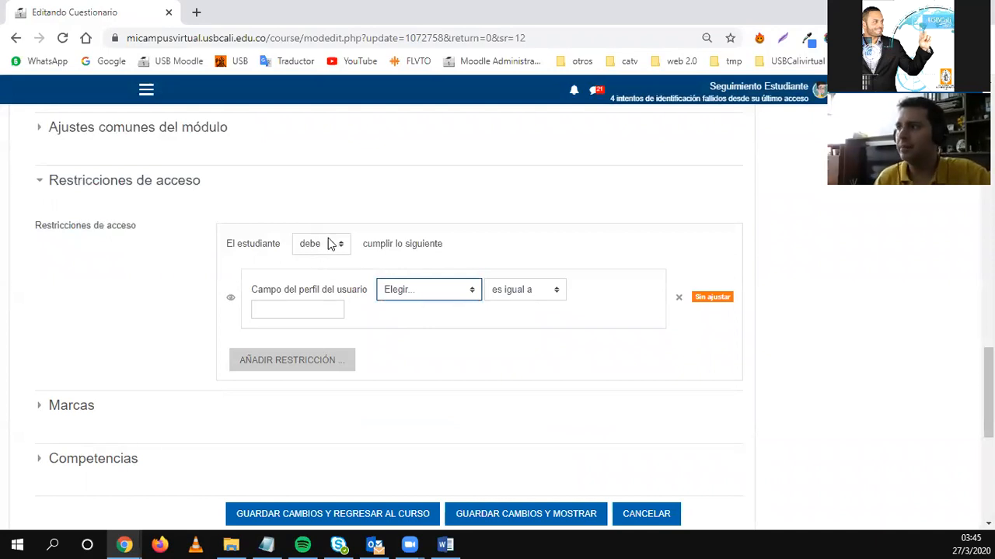
left_click(387, 293)
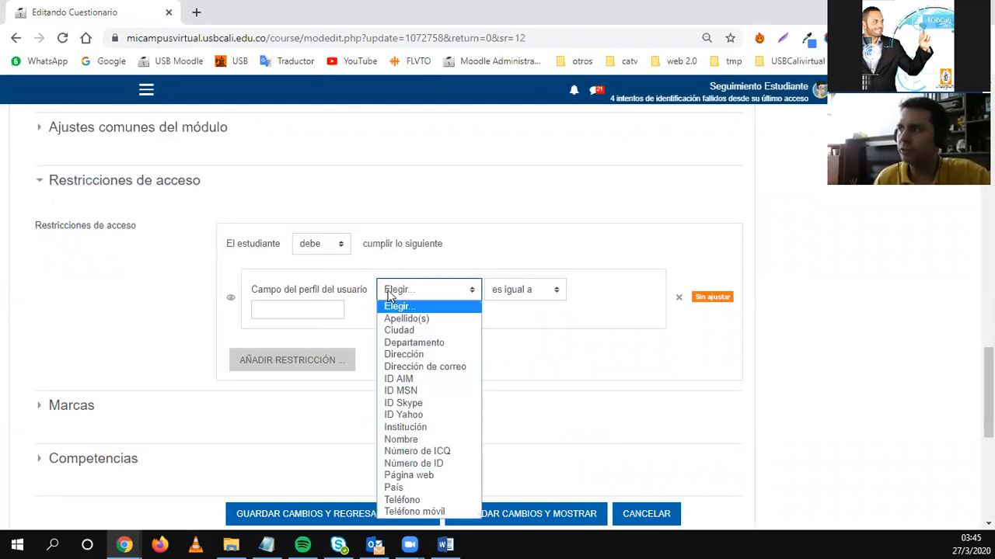
left_click(399, 320)
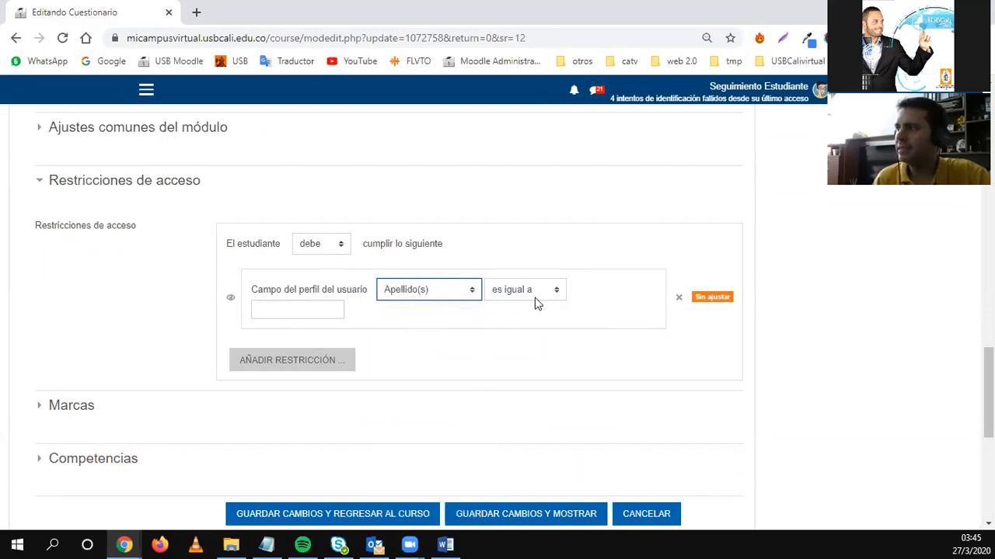
left_click(314, 310)
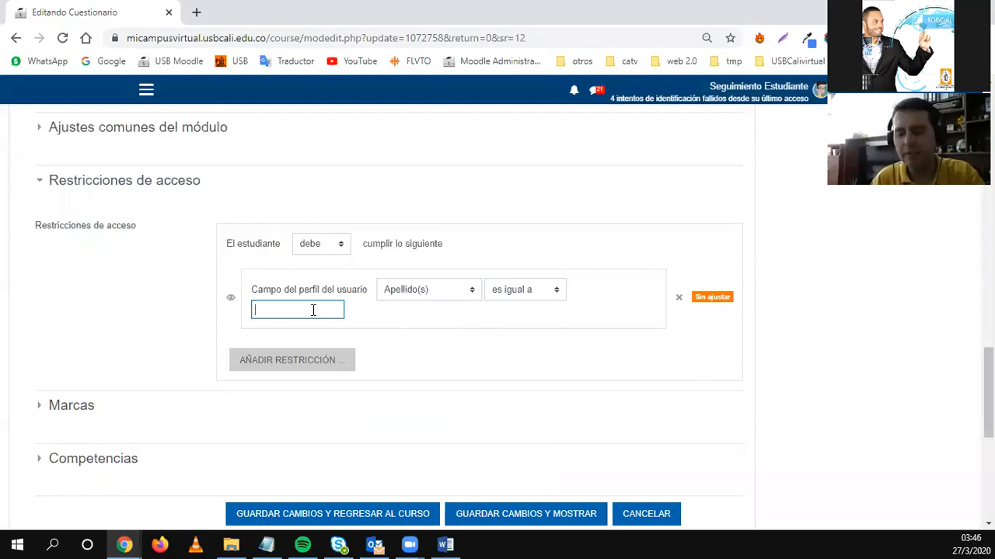
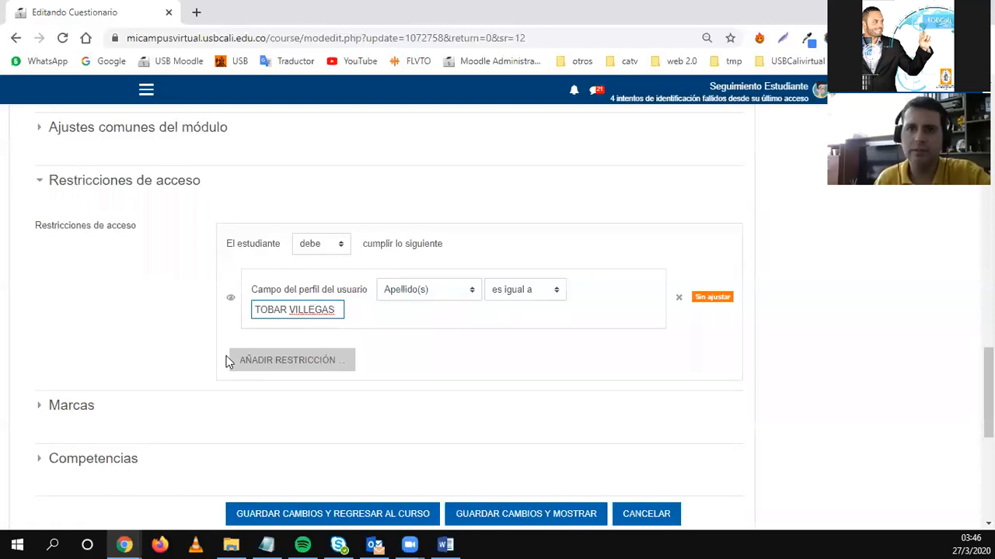
scroll(223, 369, "up", 20)
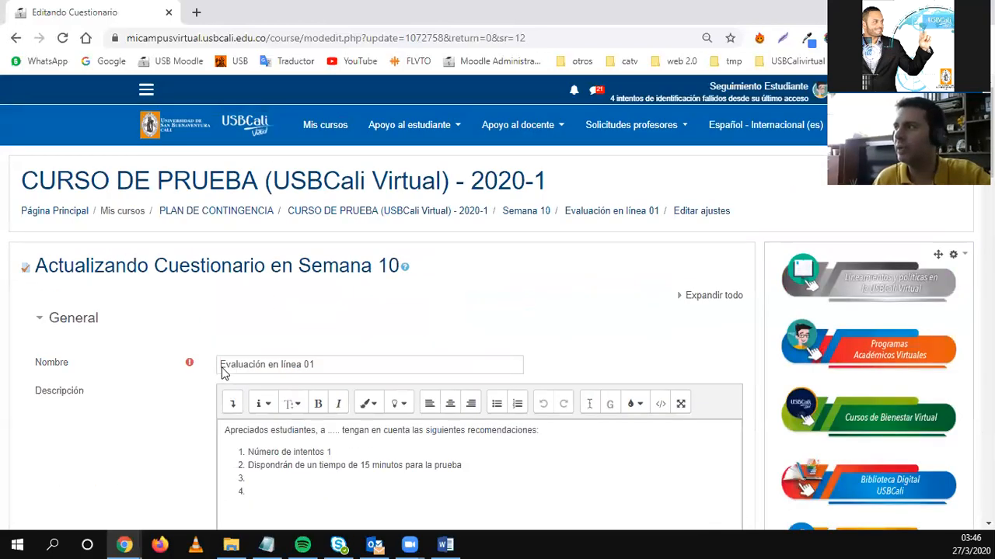
Open the course in a new tab and copy a participant's surname from Participantes.
right_click(460, 212)
left_click(471, 223)
left_click(239, 6)
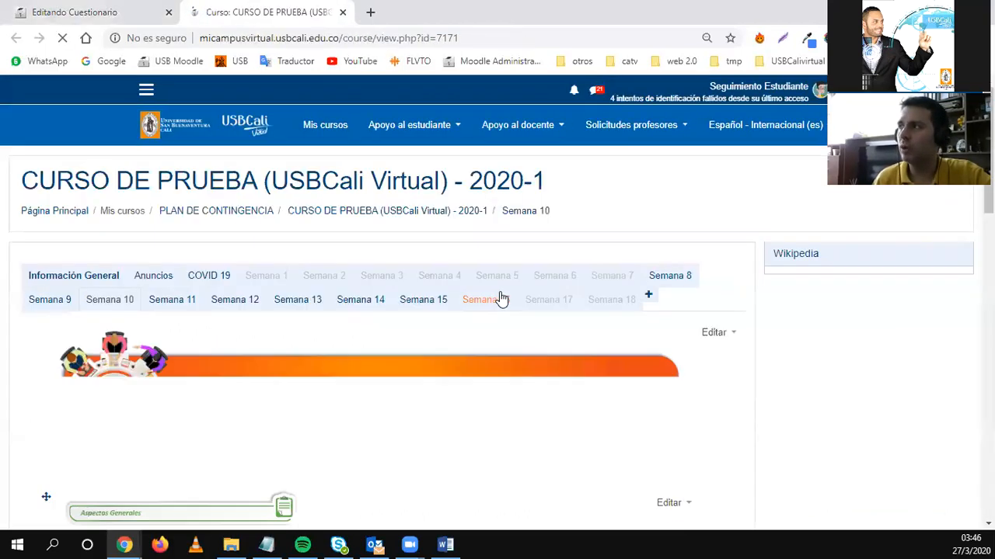
scroll(653, 391, "down", 1)
scroll(652, 391, "down", 2)
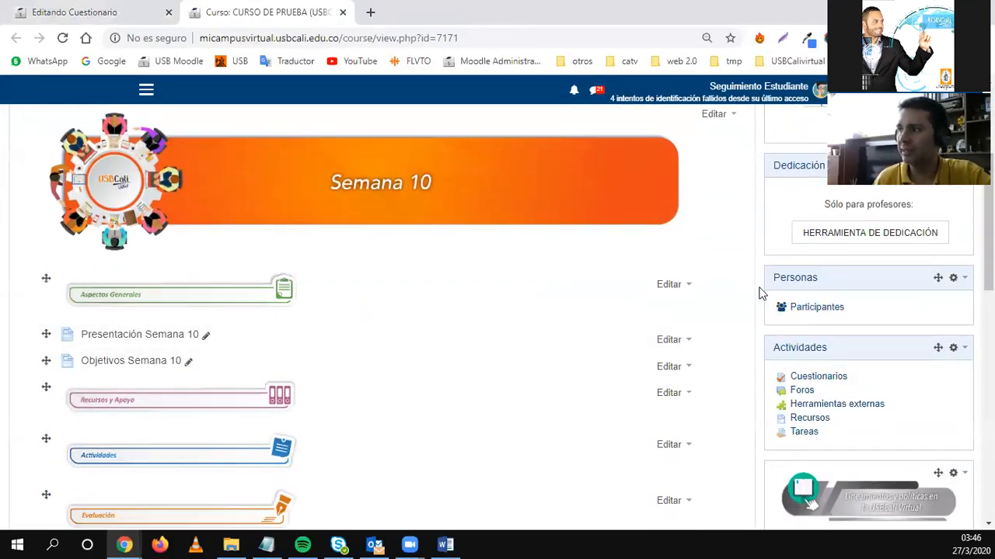
left_click(784, 307)
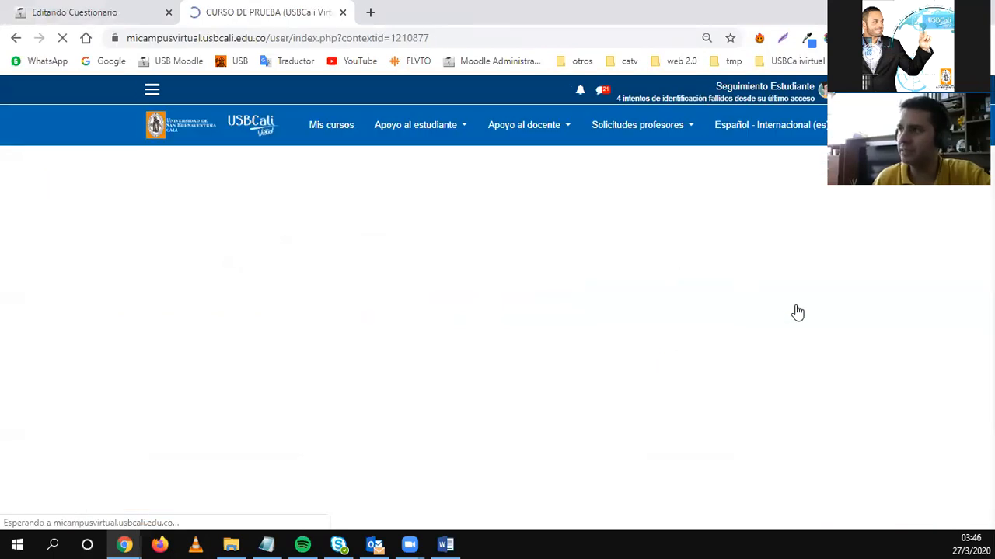
scroll(418, 319, "down", 7)
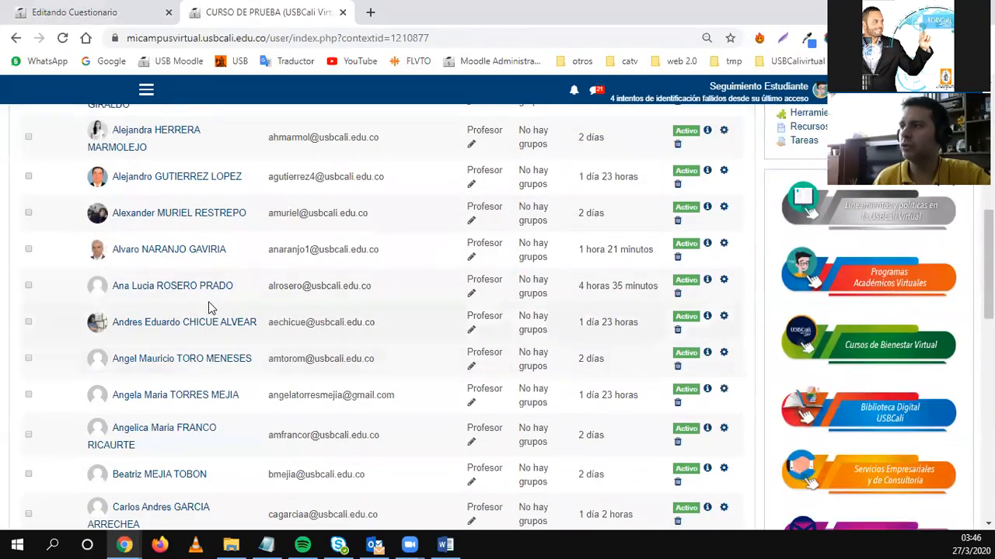
left_click_drag(235, 287, 162, 291)
key("ctrl+c")
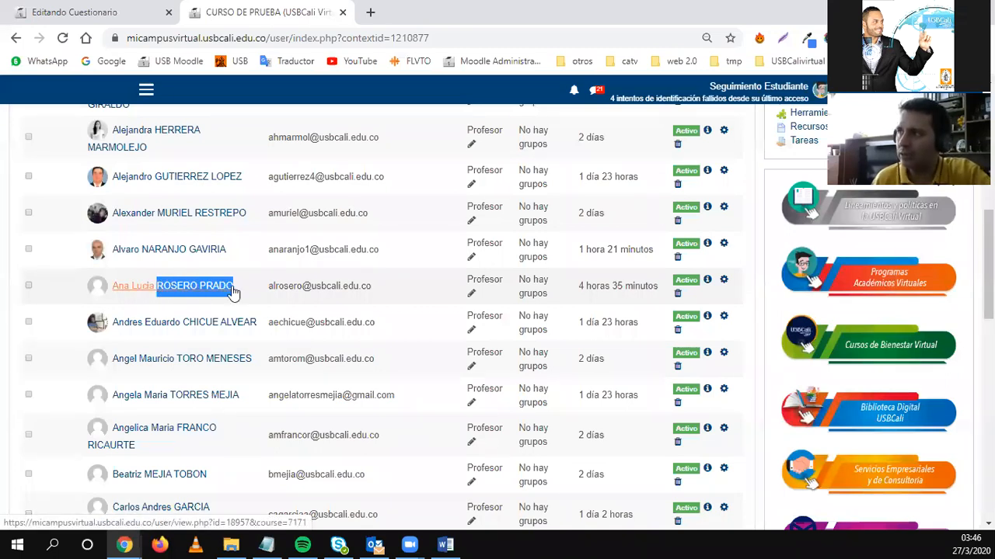
Paste the copied surname into the restriction's value field and save the quiz settings.
left_click(118, 8)
scroll(178, 388, "down", 15)
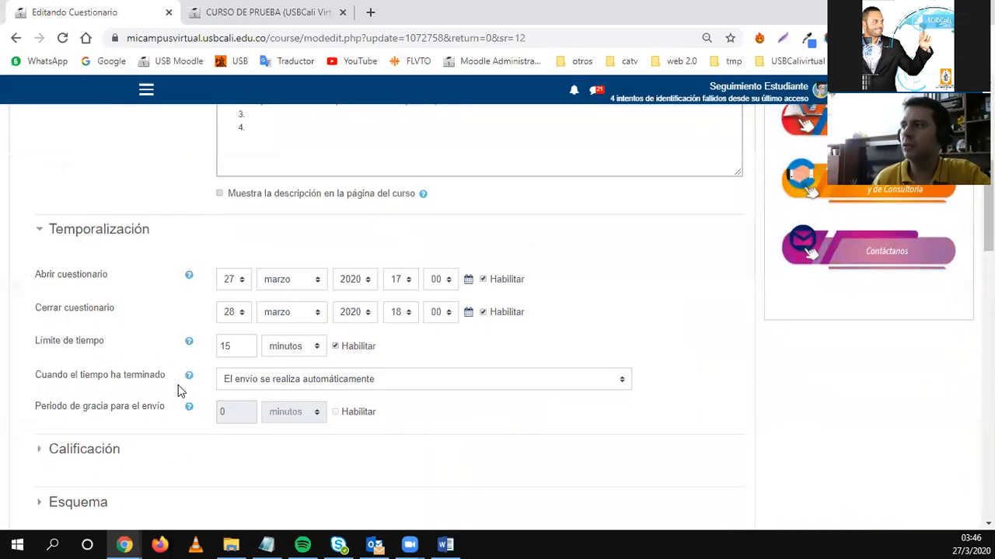
scroll(178, 388, "down", 10)
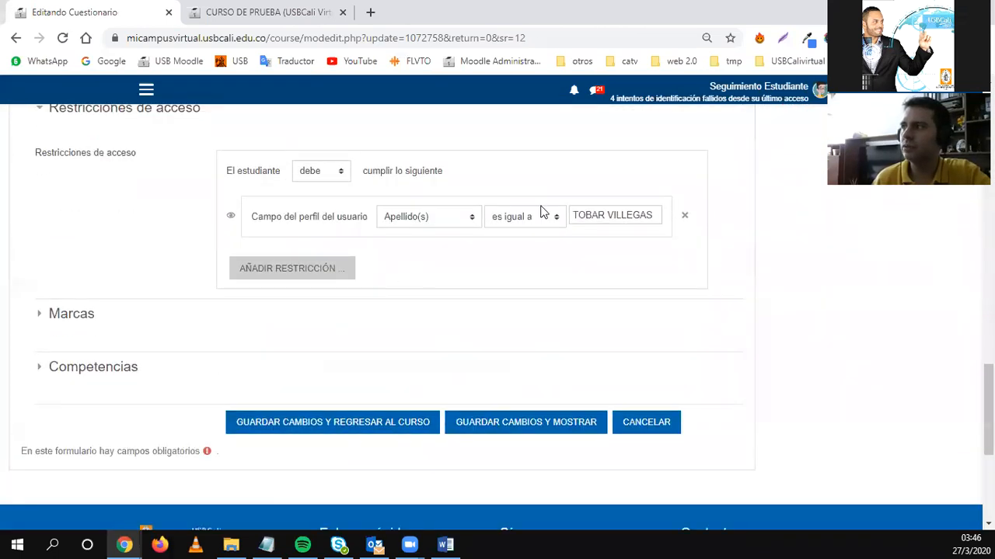
left_click(583, 215)
key("ctrl+a")
key("ctrl+v")
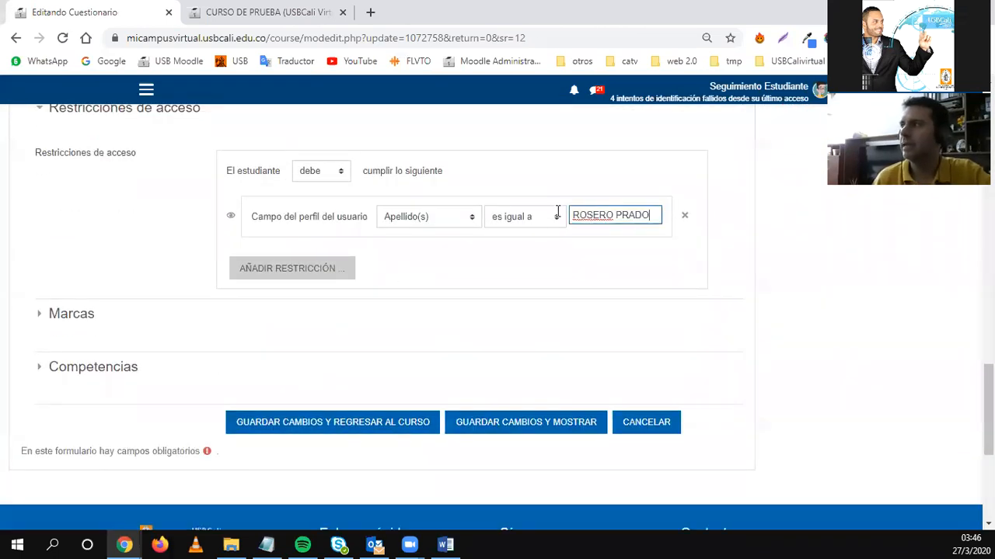
left_click(632, 249)
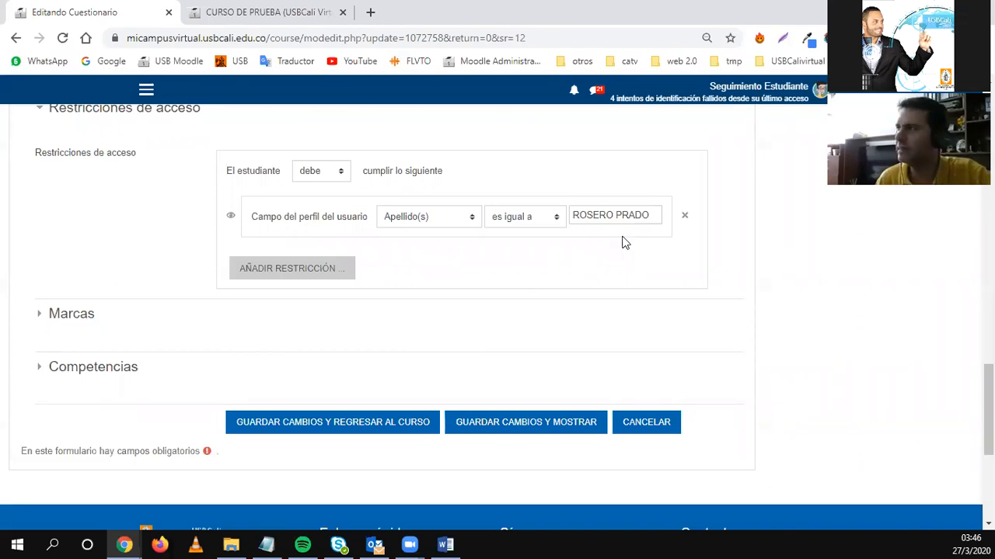
left_click(379, 422)
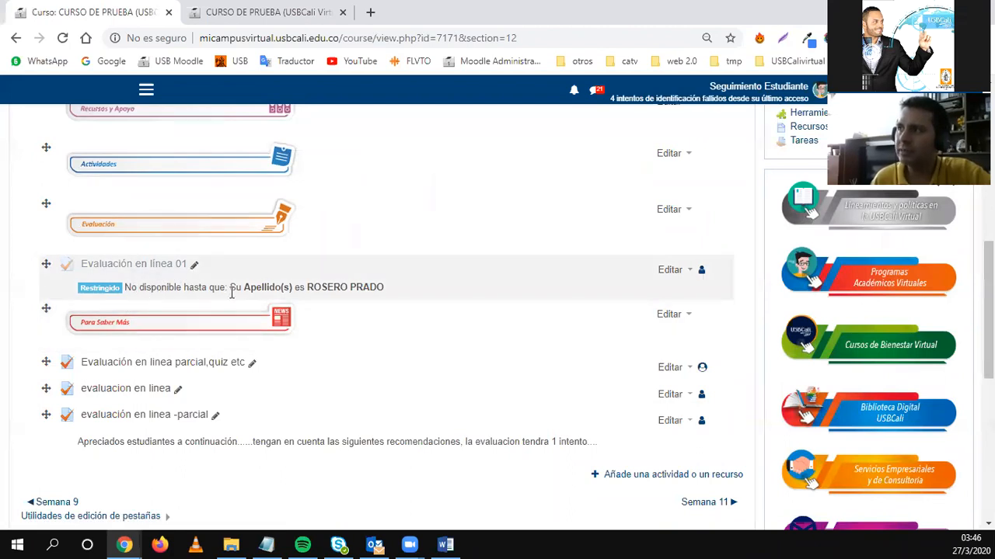
Check the surname in the Restringido notice and reopen the quiz's editing options.
left_click_drag(307, 287, 383, 290)
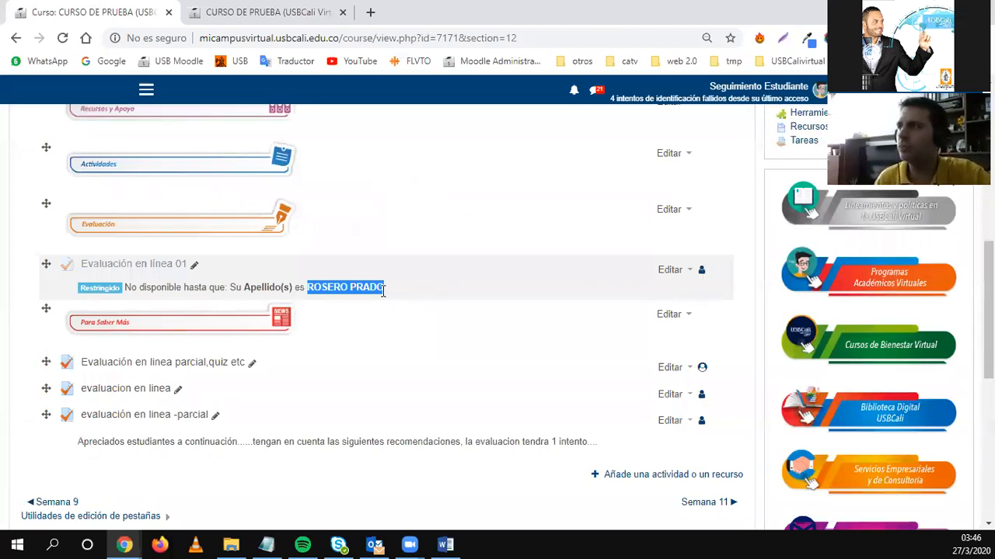
left_click(682, 271)
left_click(647, 289)
scroll(4, 400, "down", 6)
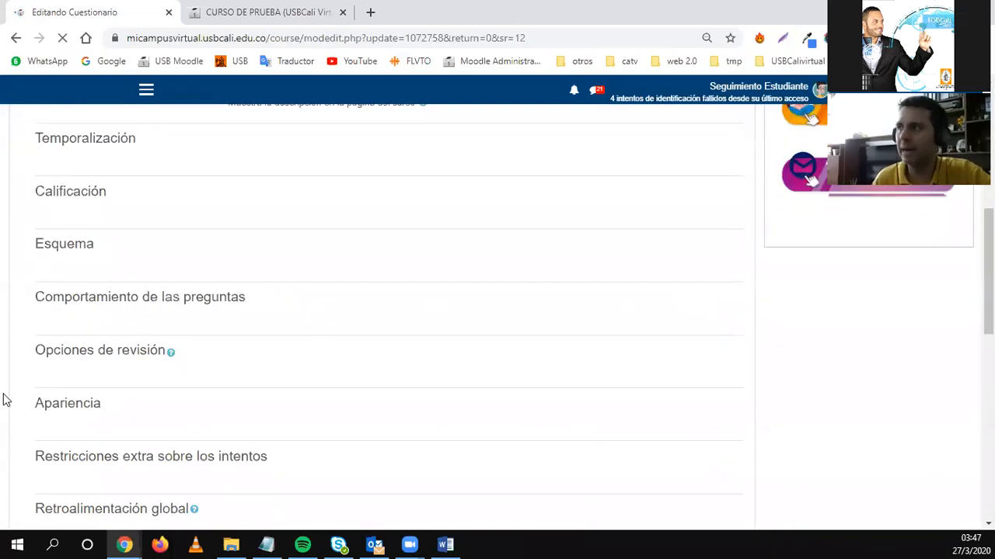
scroll(147, 384, "down", 5)
scroll(111, 340, "up", 1)
left_click(78, 300)
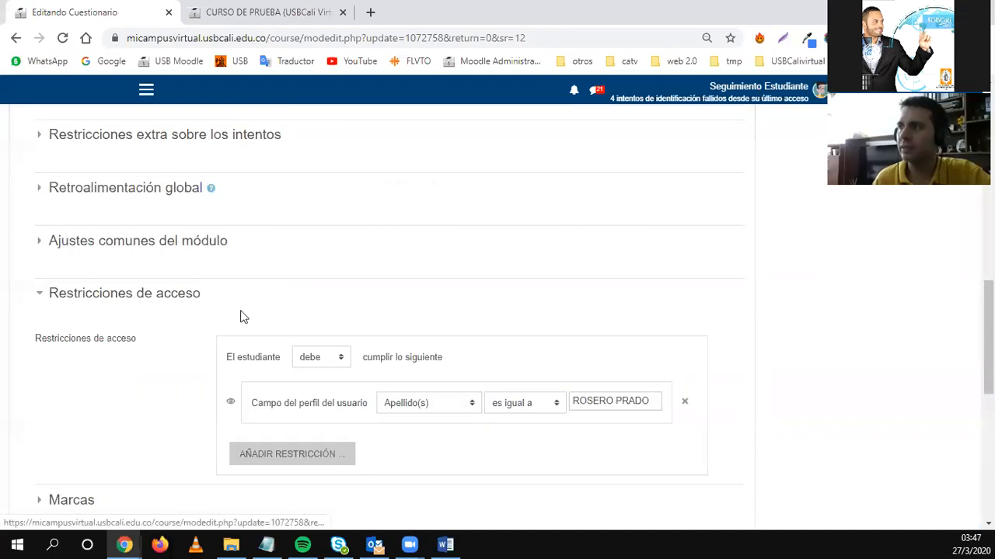
left_click(264, 453)
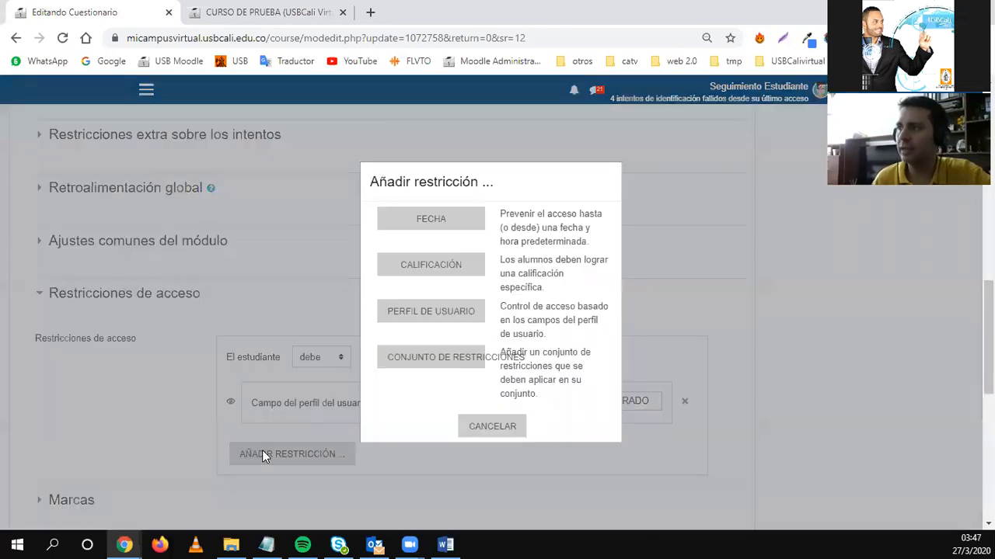
left_click(416, 318)
scroll(513, 349, "down", 2)
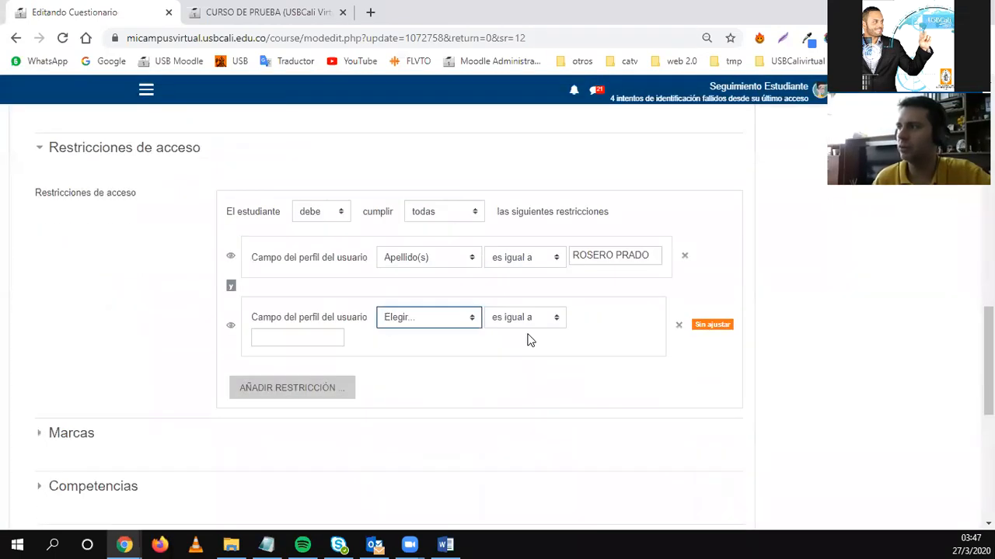
left_click(318, 331)
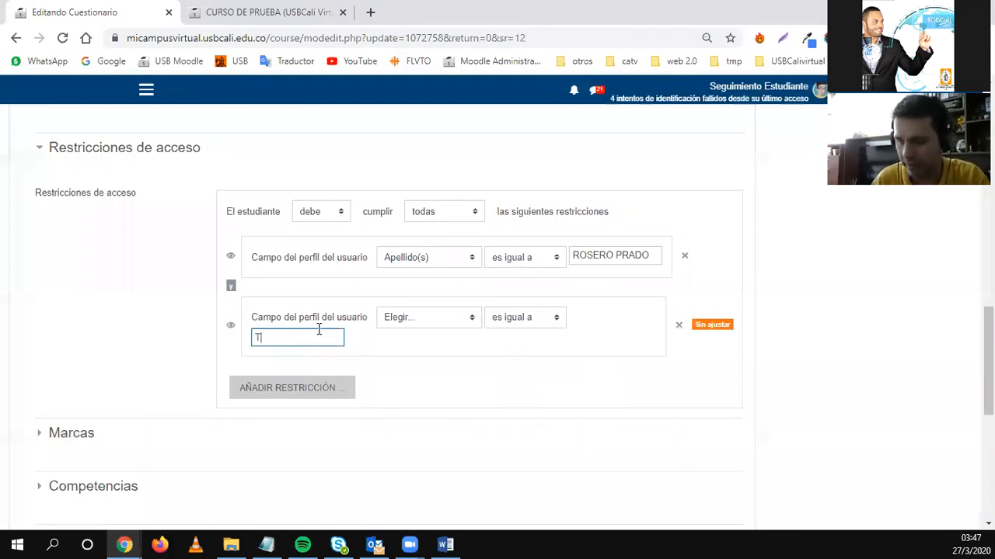
type("TOBAR V")
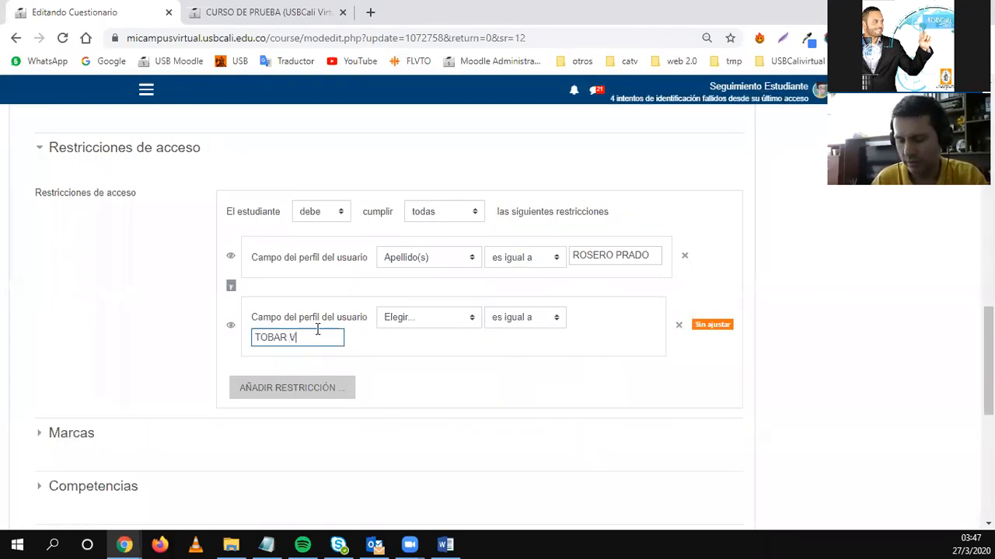
type("ILLEGAS")
left_click(422, 320)
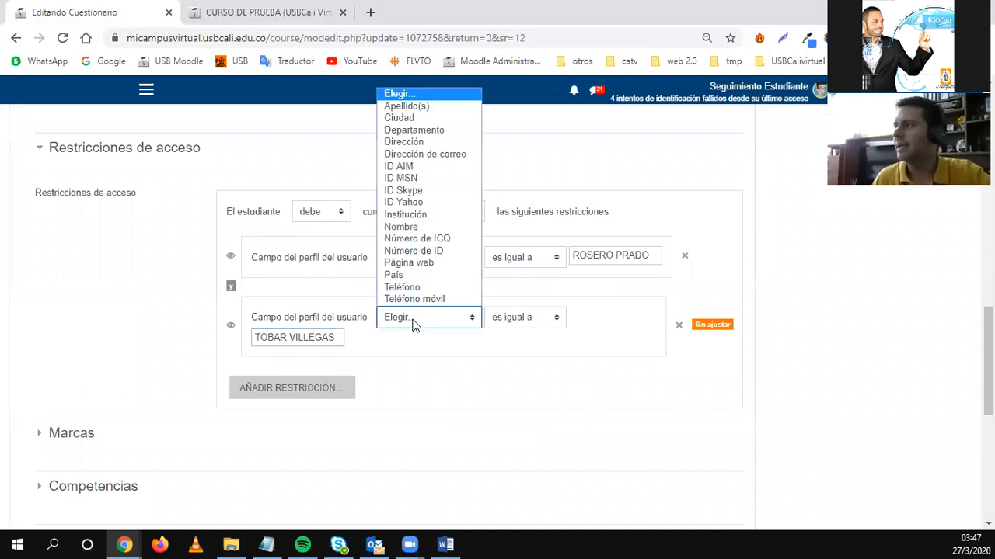
left_click(414, 108)
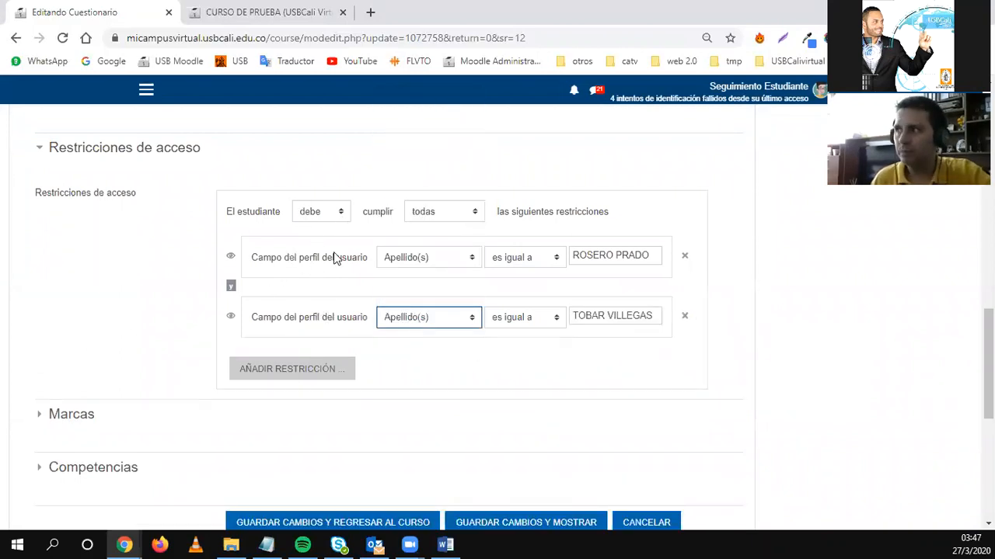
left_click_drag(237, 288, 226, 287)
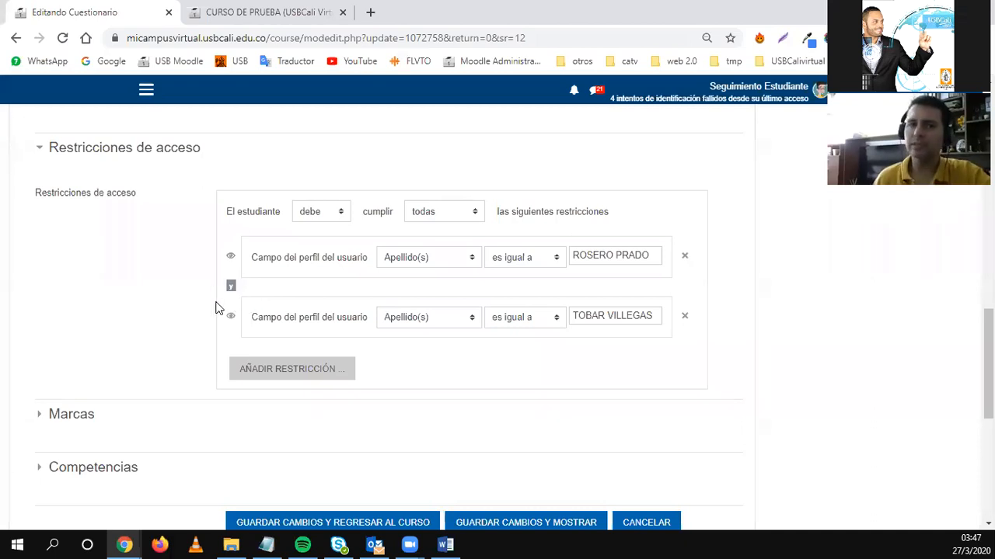
Keep the access rule requiring all conditions, and delete the first surname (Apellido) restriction.
left_click(453, 216)
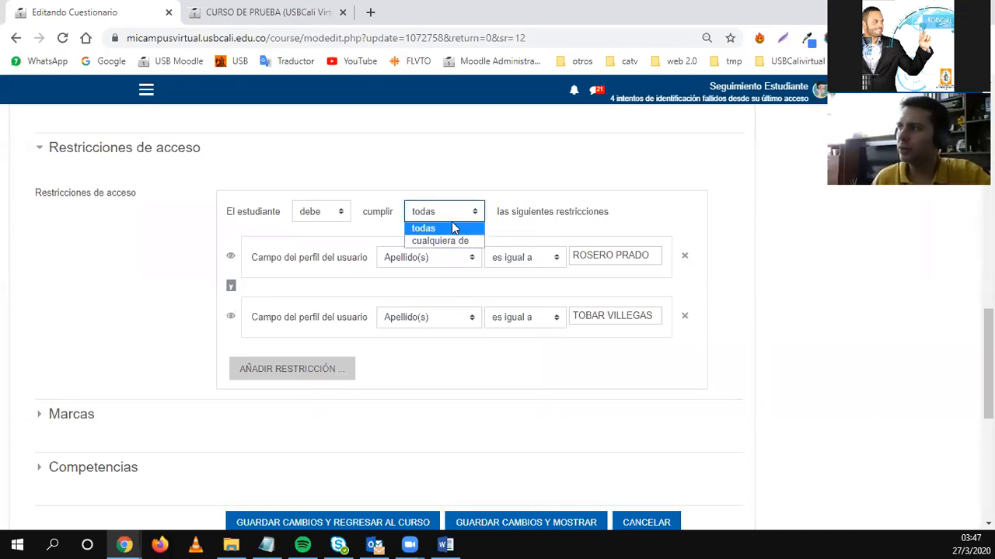
left_click(449, 242)
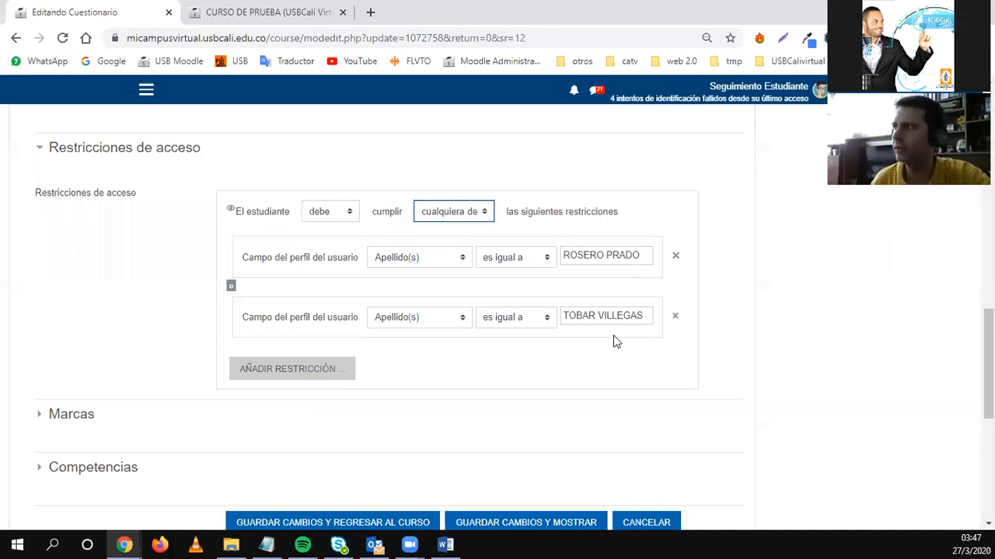
left_click(467, 212)
left_click(441, 227)
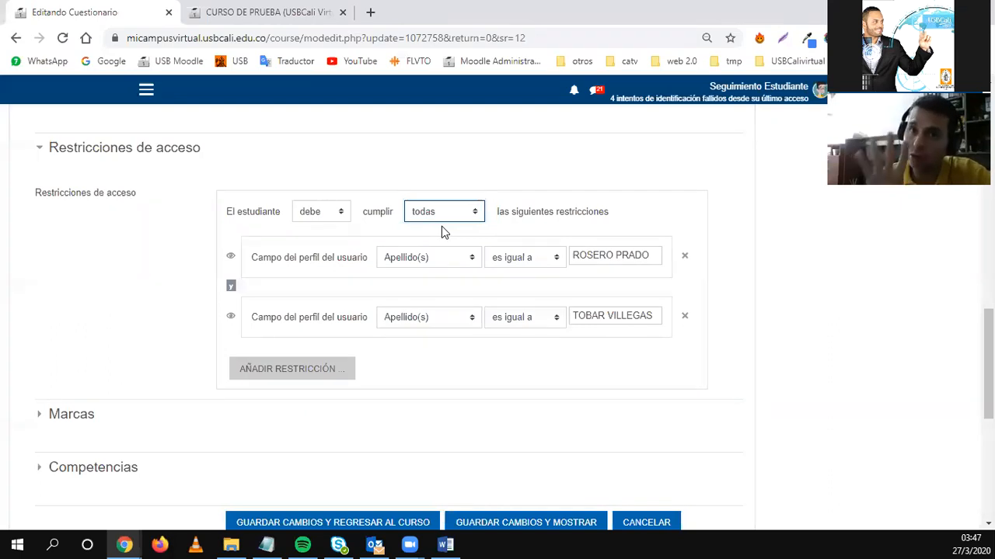
left_click(686, 258)
Delete the remaining surname restriction, then save the quiz and return to Semana 10.
left_click(684, 259)
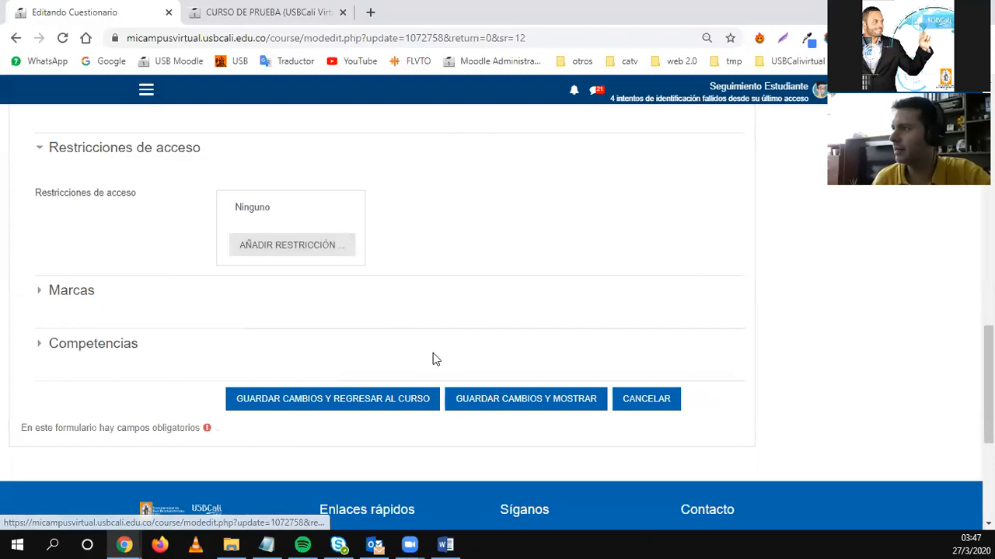
left_click(380, 402)
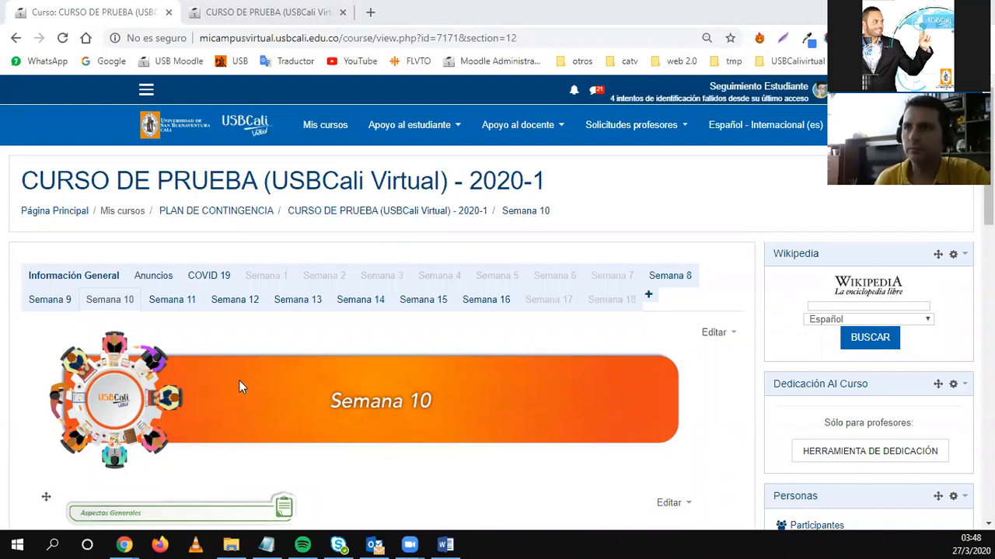
scroll(412, 451, "down", 10)
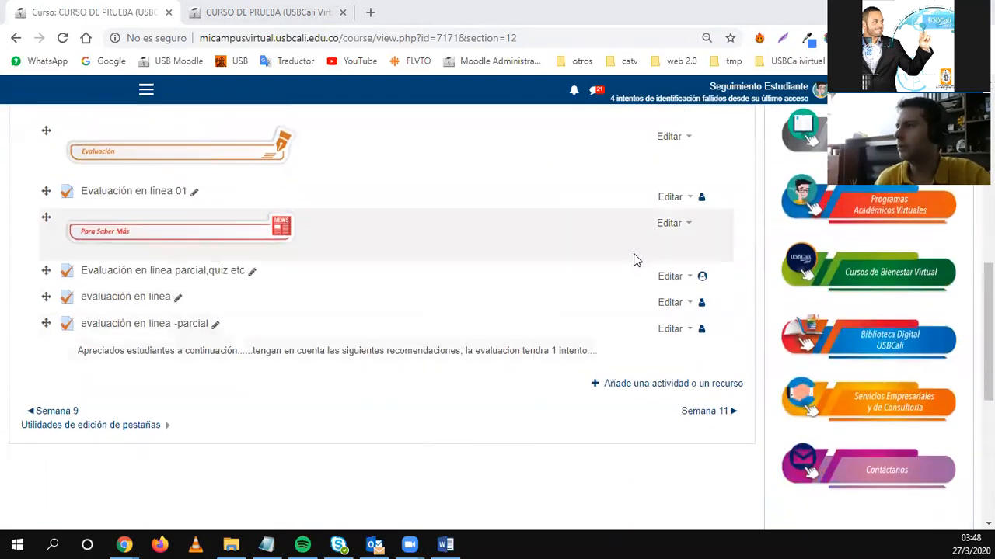
Open 'Editar ajustes' for Evaluación en línea 01 and briefly browse its form sections.
left_click(669, 199)
left_click(632, 218)
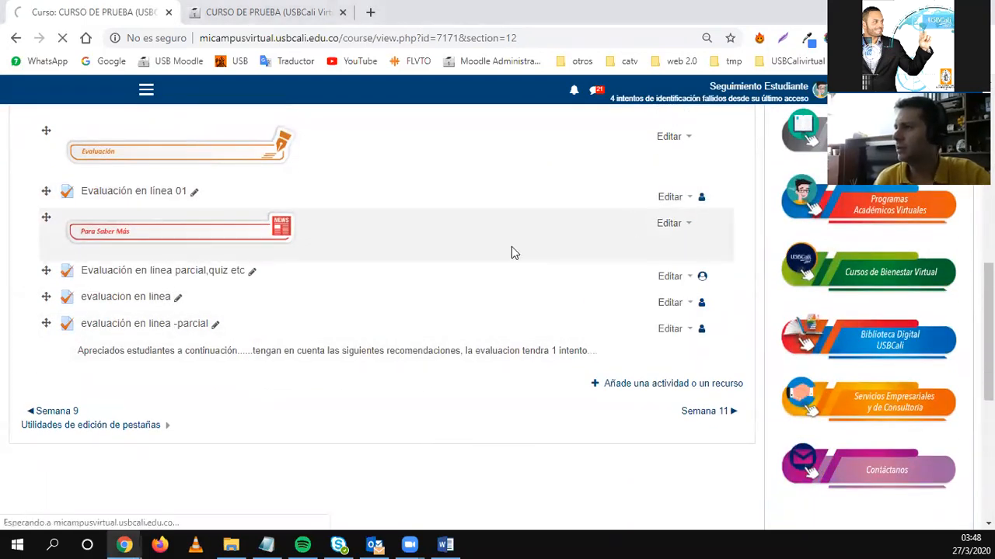
scroll(385, 364, "down", 15)
scroll(384, 364, "up", 2)
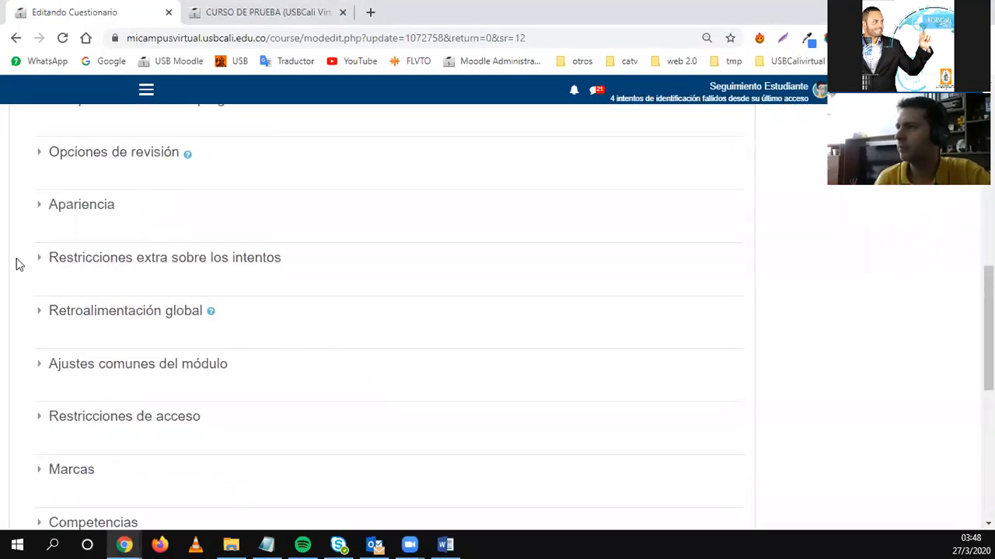
left_click(41, 261)
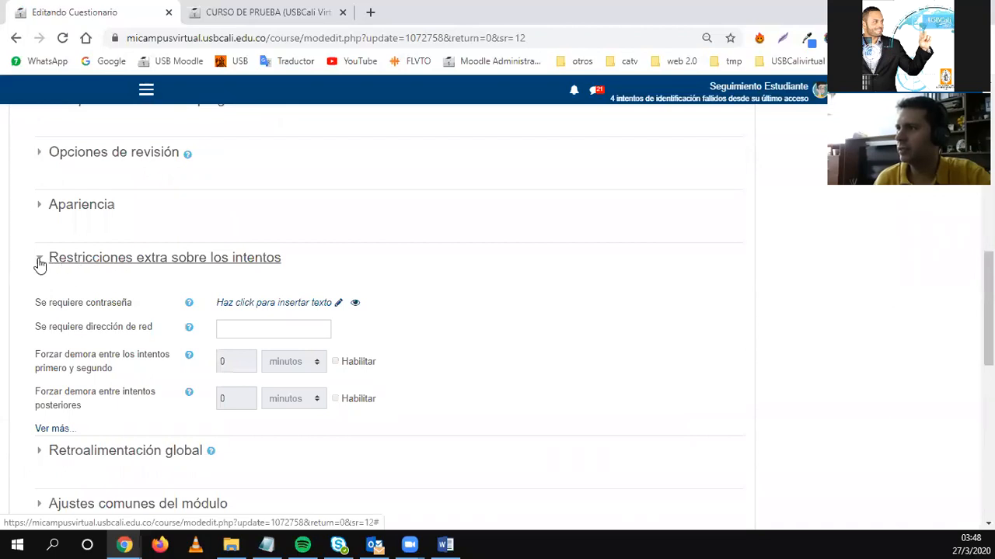
left_click(39, 262)
scroll(42, 266, "down", 1)
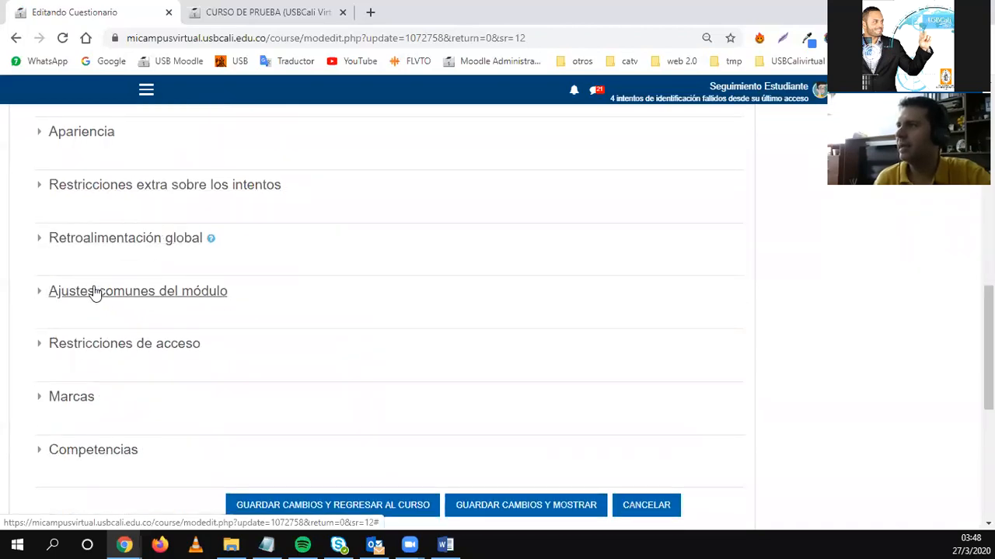
left_click(41, 294)
left_click(42, 295)
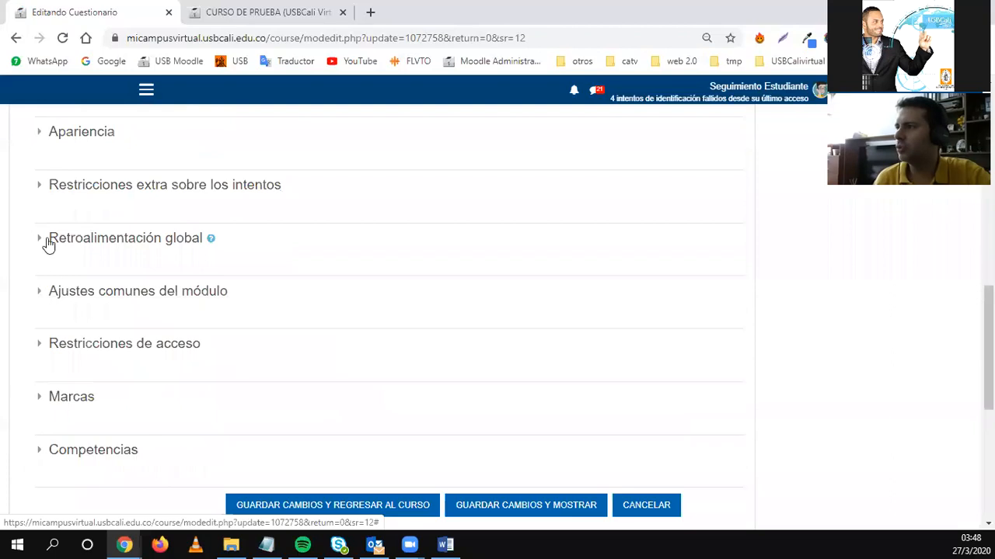
Expand Retroalimentación global and add three more feedback fields below the 100% boundary.
left_click(39, 240)
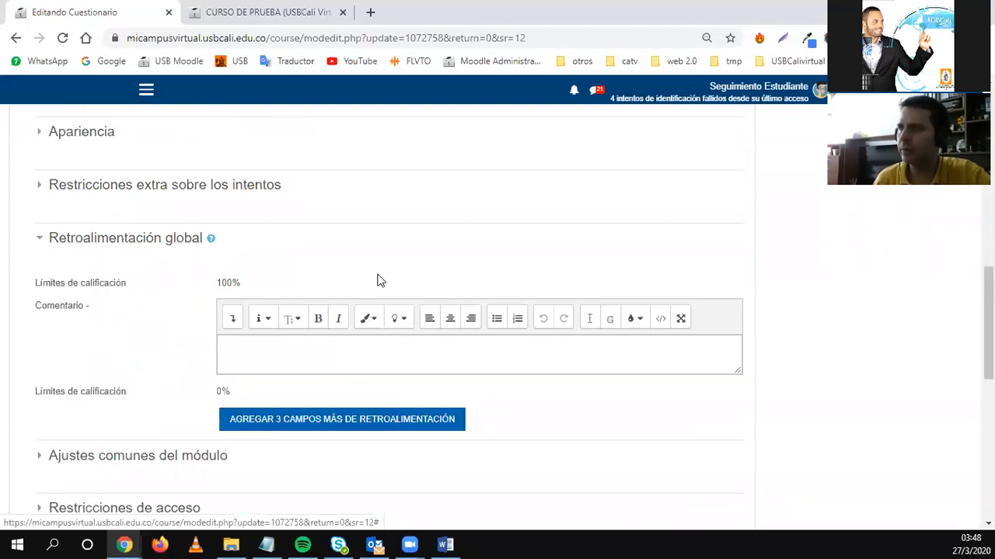
scroll(378, 278, "down", 1)
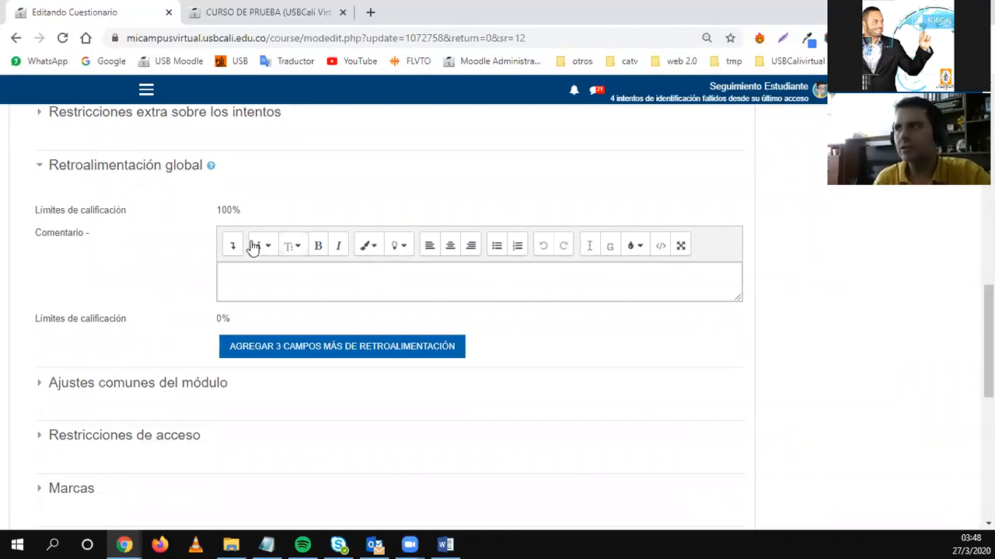
left_click_drag(38, 210, 263, 212)
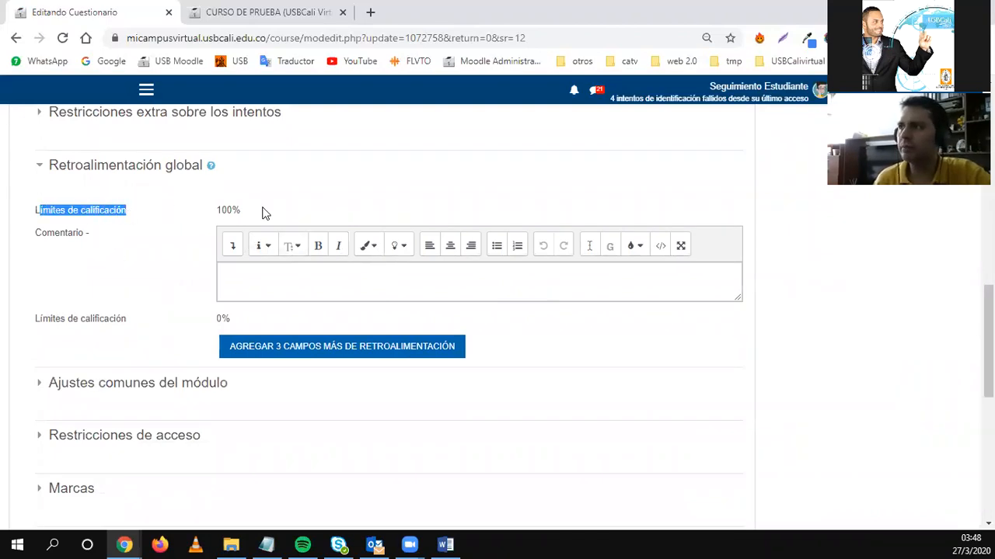
left_click(238, 211)
double_click(243, 210)
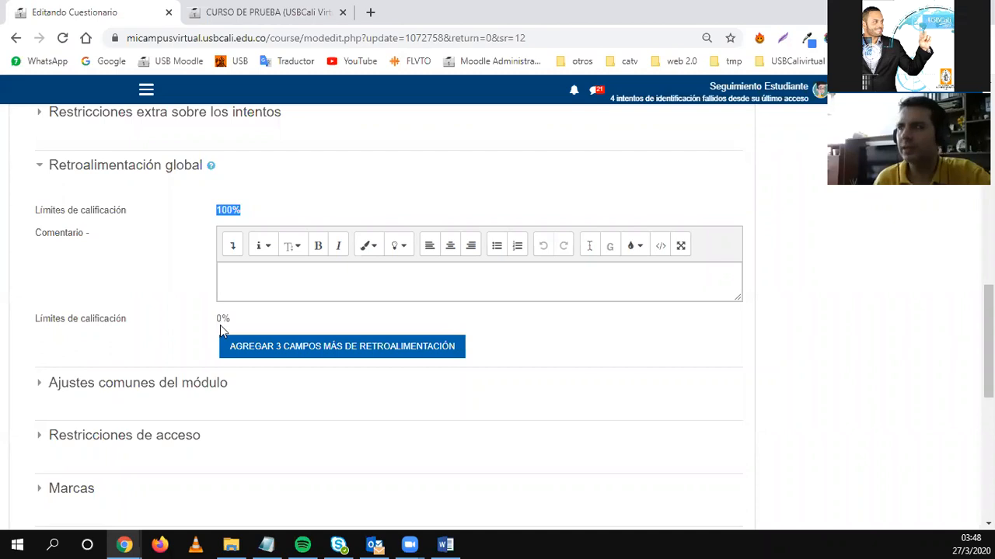
left_click(242, 350)
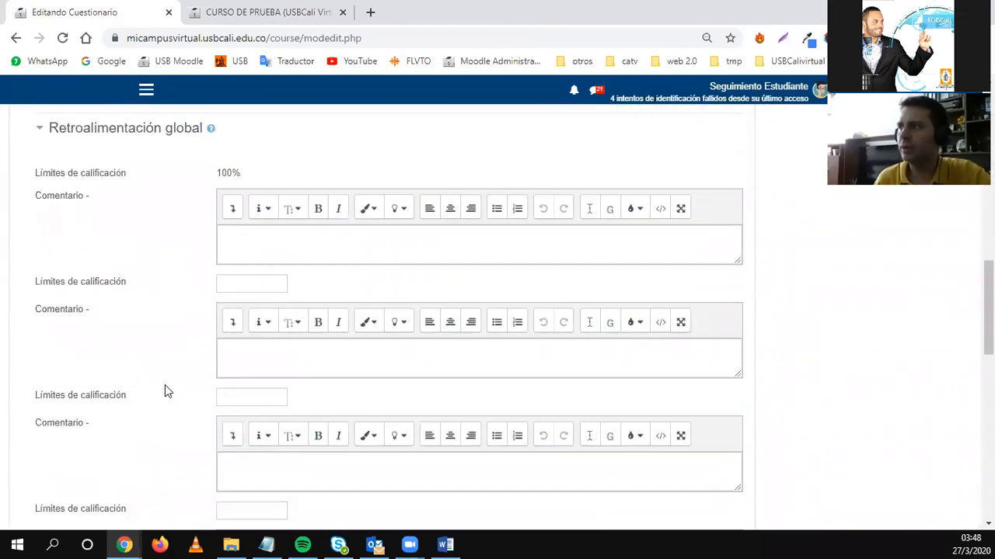
Enter grade boundaries 70% and 50% in the new feedback bands.
left_click(230, 320)
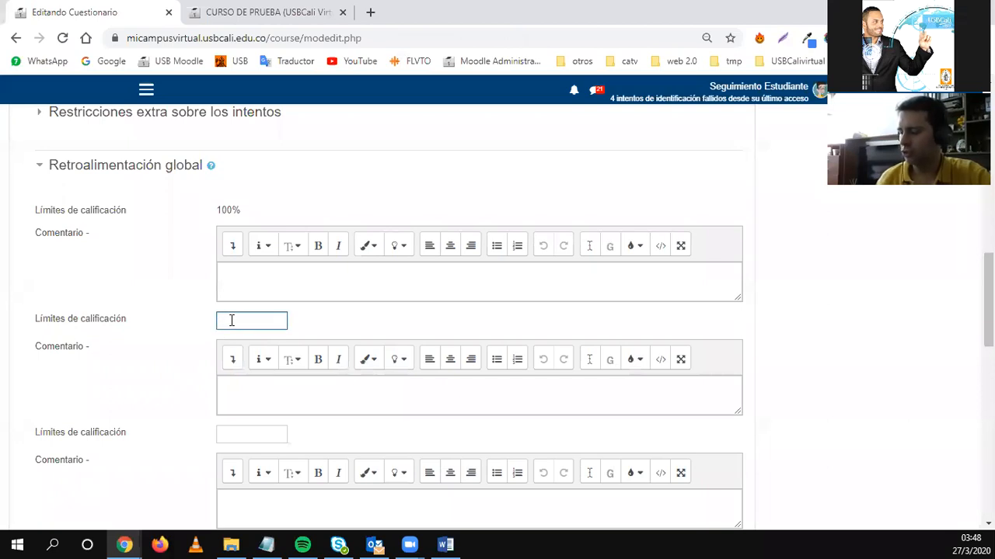
type("%")
left_click(257, 436)
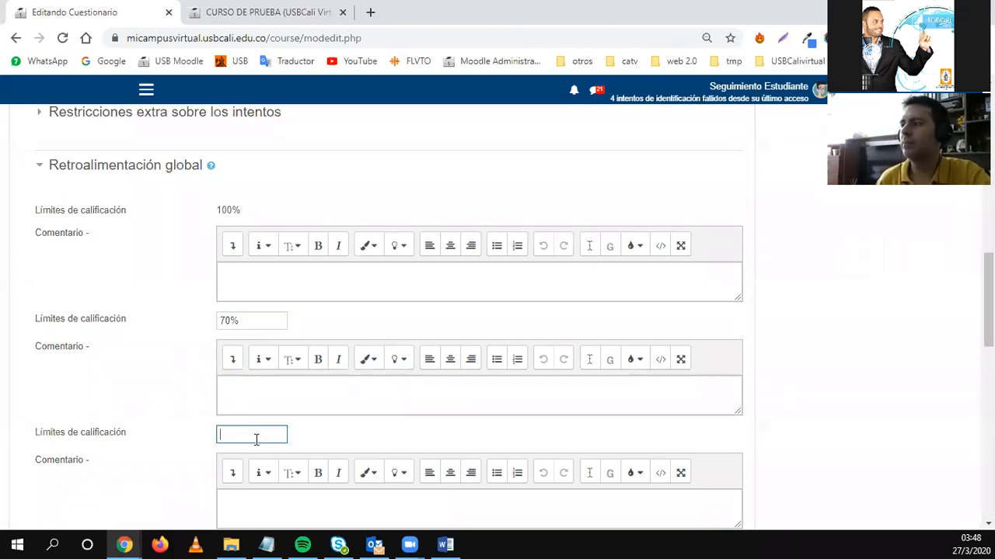
type("50%")
left_click(247, 277)
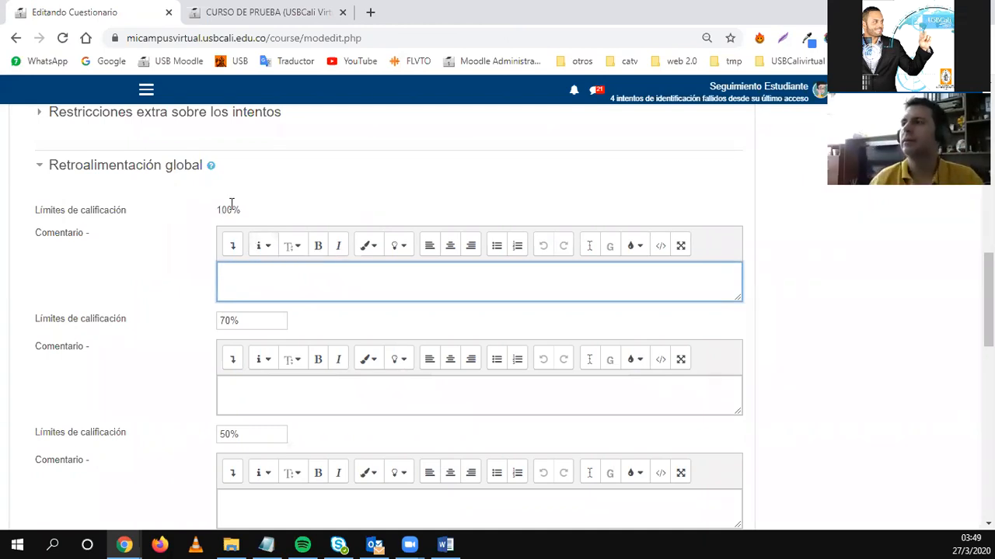
left_click(237, 388)
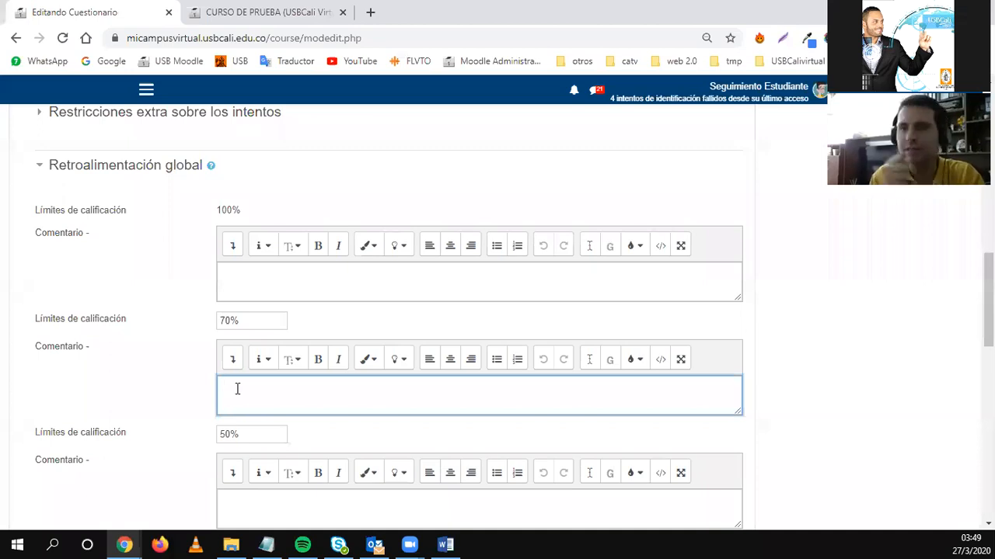
scroll(197, 358, "down", 3)
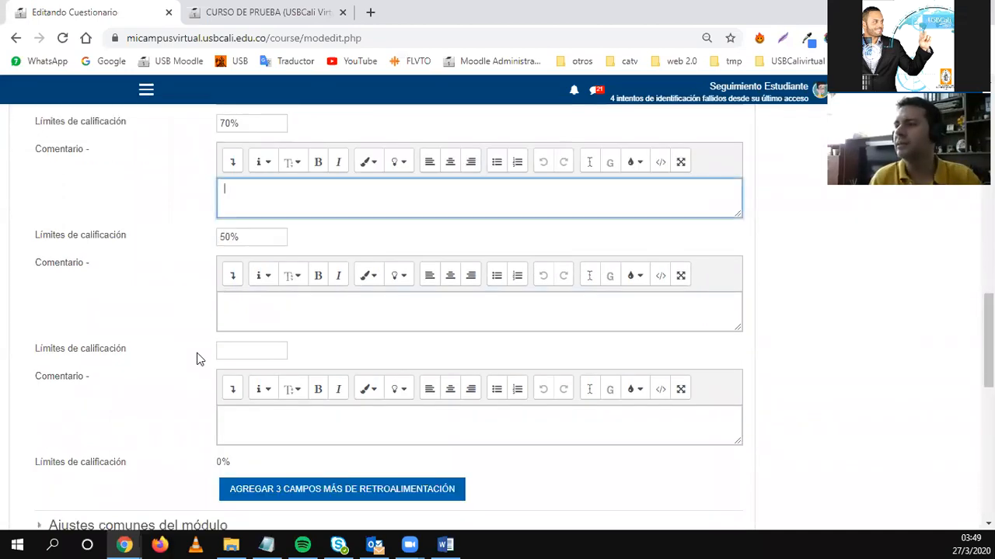
Give the 100% and 70% feedback bands the comment ':)'.
left_click(233, 295)
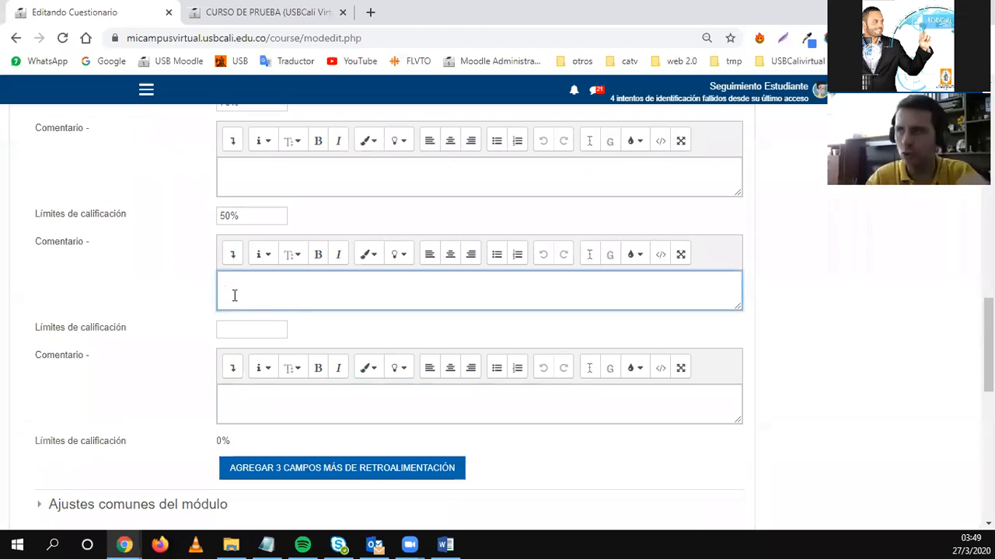
scroll(199, 314, "up", 3)
left_click(235, 290)
type(":)")
left_click(280, 391)
type(":")
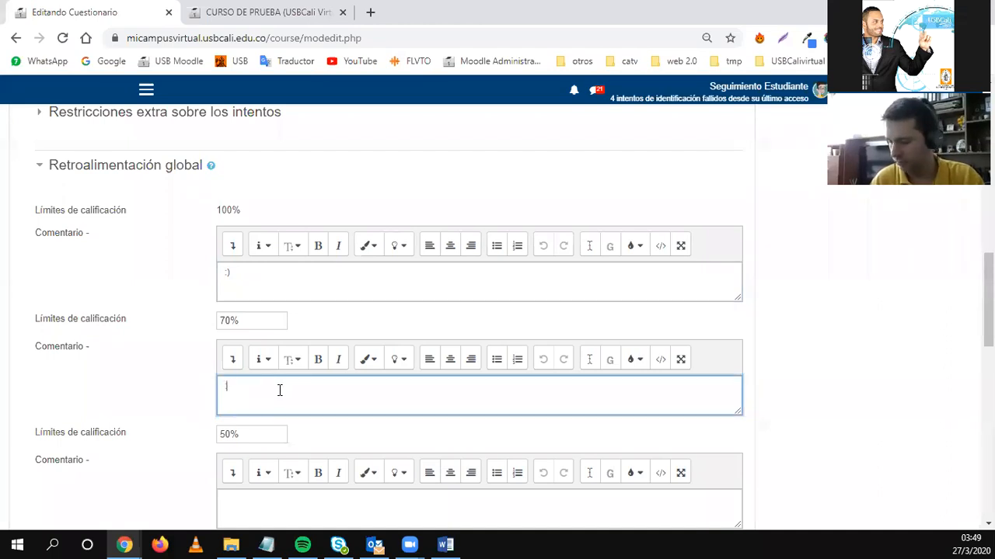
type(")")
Save the quiz and return to the Semana 10 course page.
scroll(268, 404, "down", 2)
left_click(229, 368)
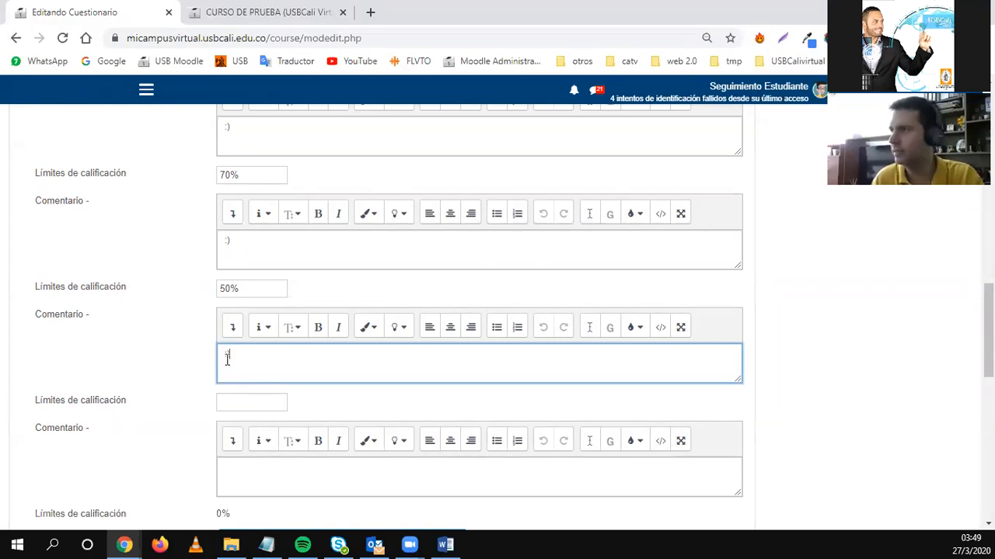
scroll(249, 388, "down", 5)
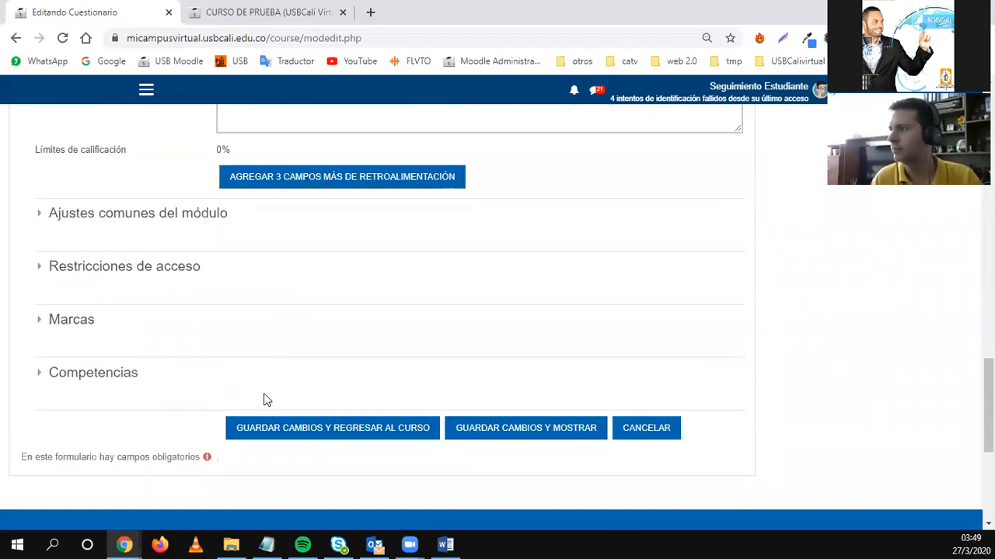
left_click(246, 432)
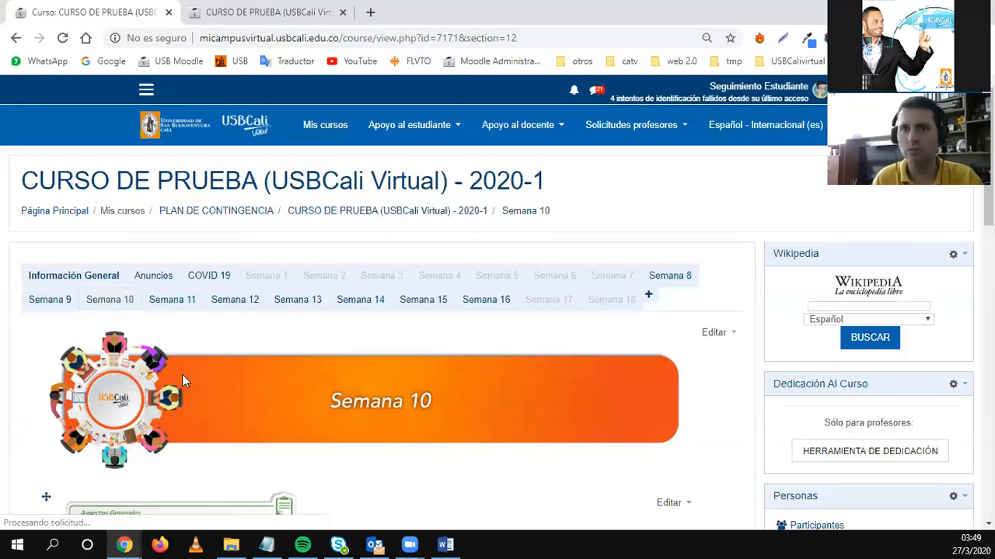
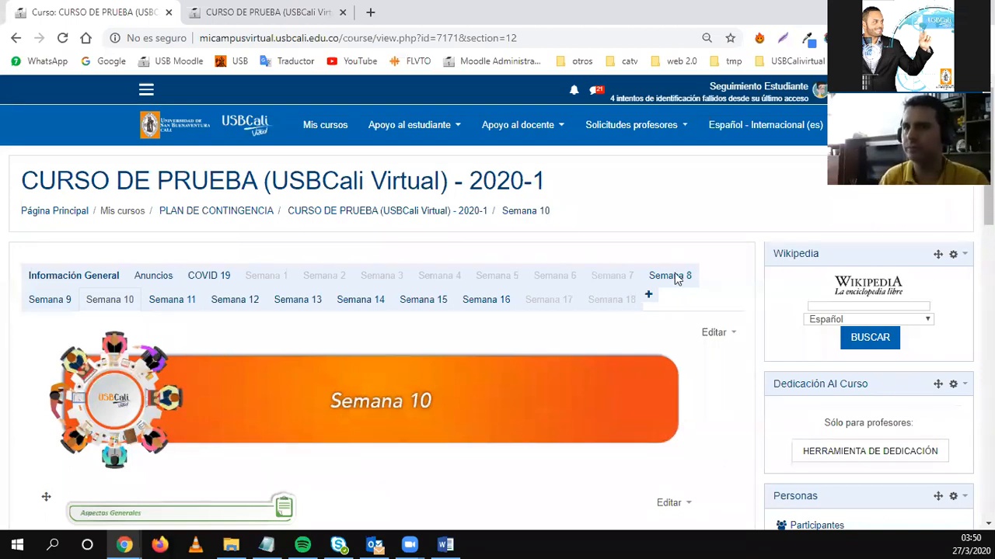
Open the edit settings of the Evaluación en línea 01 quiz.
scroll(404, 381, "down", 4)
scroll(395, 381, "down", 4)
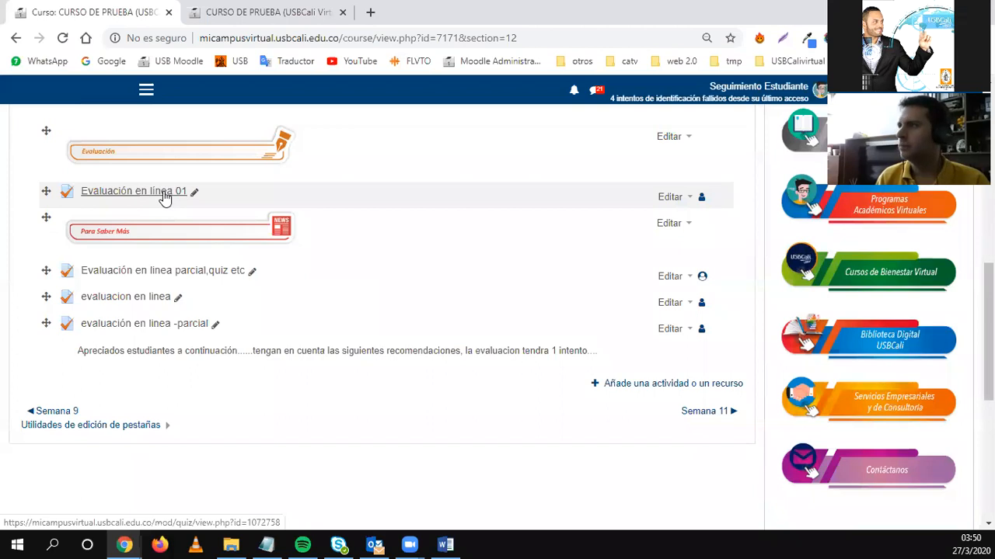
right_click(165, 197)
left_click(673, 200)
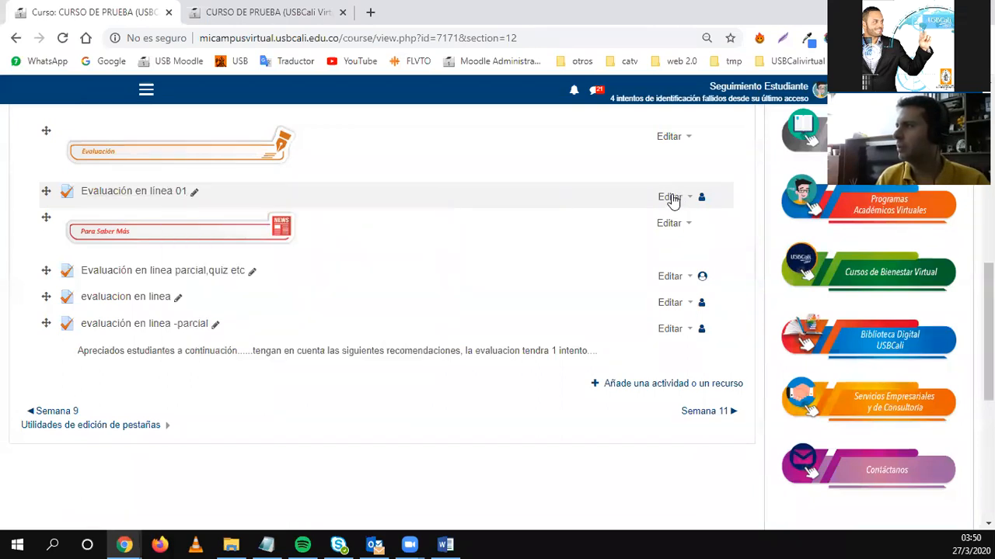
left_click(636, 216)
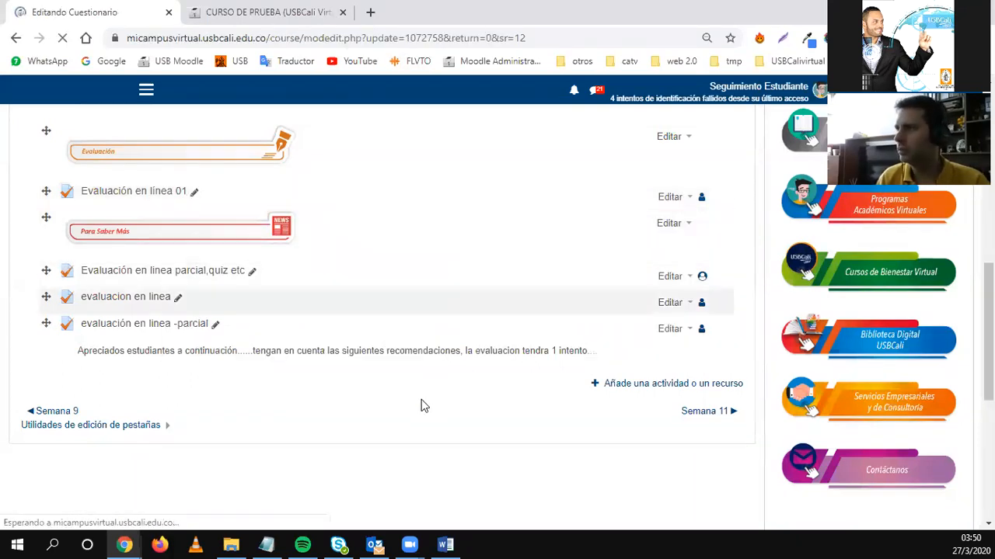
Under Opciones de revisión, tick Puntos for immediately after each attempt, then save and return.
scroll(424, 405, "down", 5)
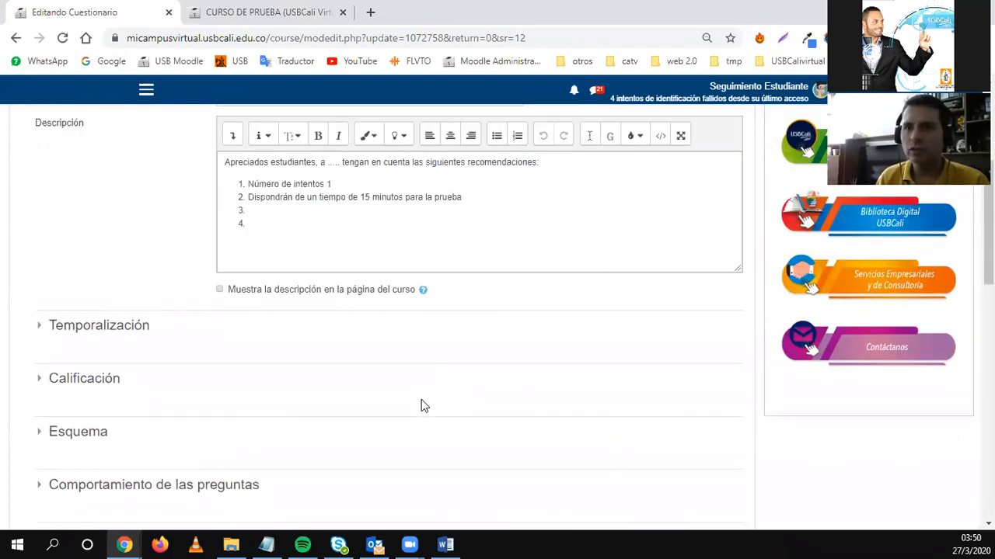
scroll(423, 405, "down", 5)
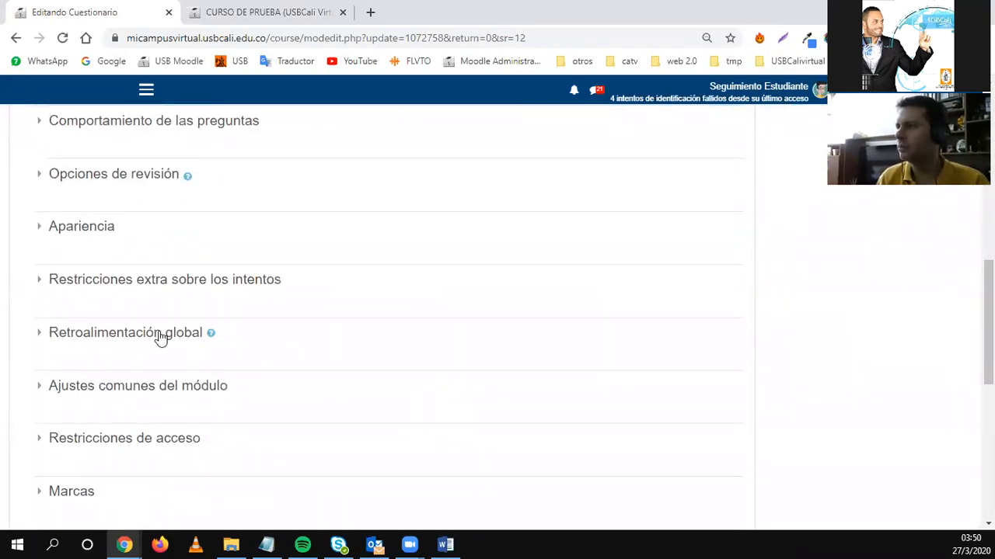
left_click(120, 176)
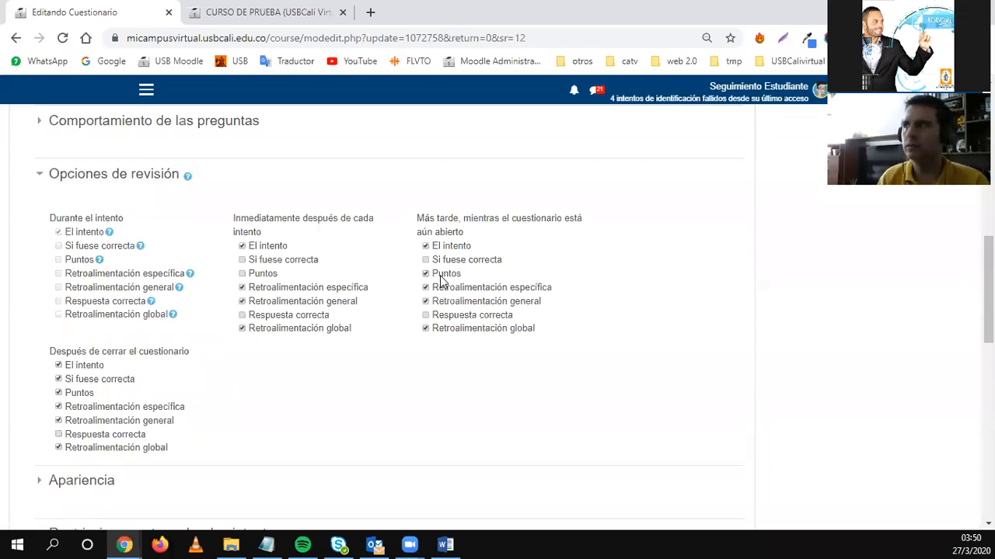
left_click(260, 278)
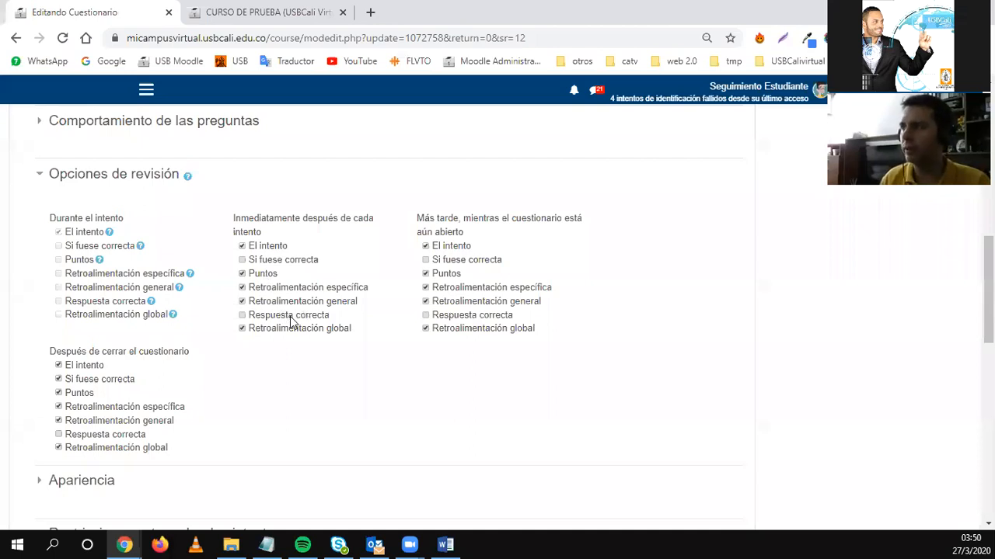
left_click_drag(330, 315, 253, 316)
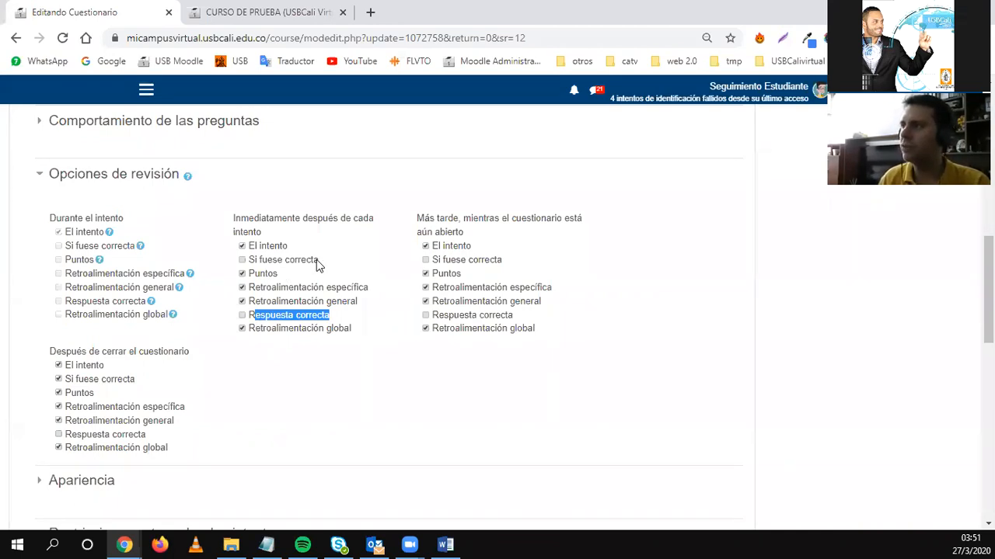
left_click_drag(317, 259, 296, 261)
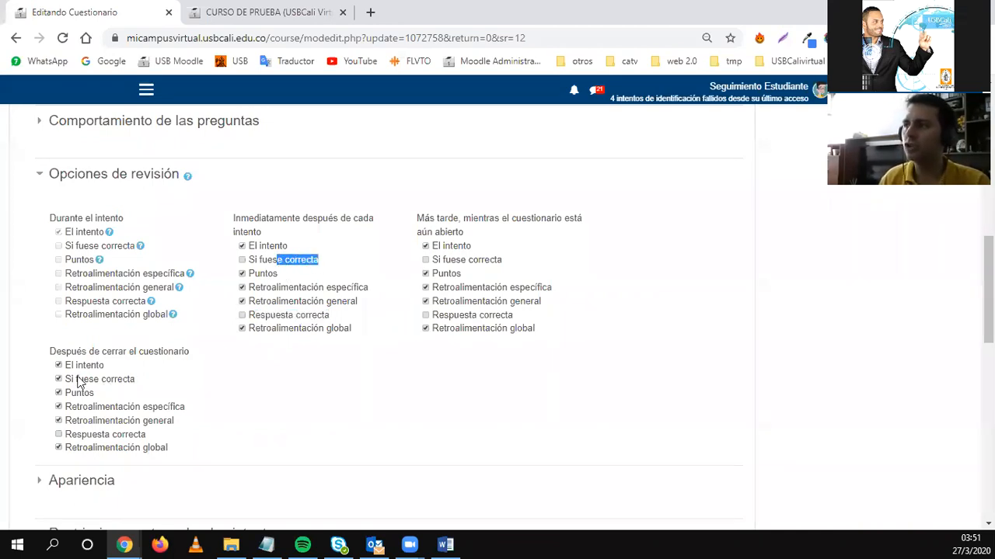
scroll(179, 458, "down", 1)
scroll(180, 458, "down", 10)
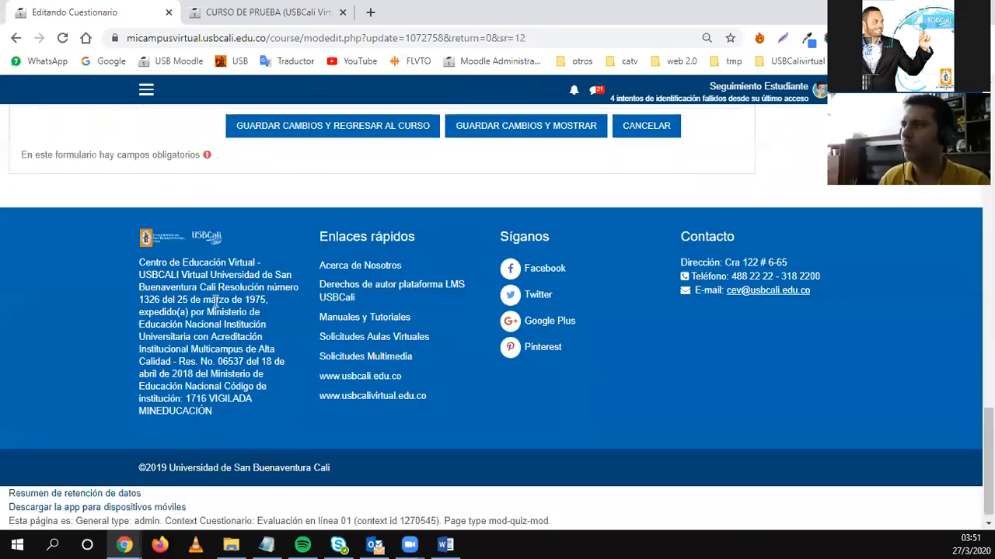
scroll(268, 257, "up", 2)
left_click(268, 272)
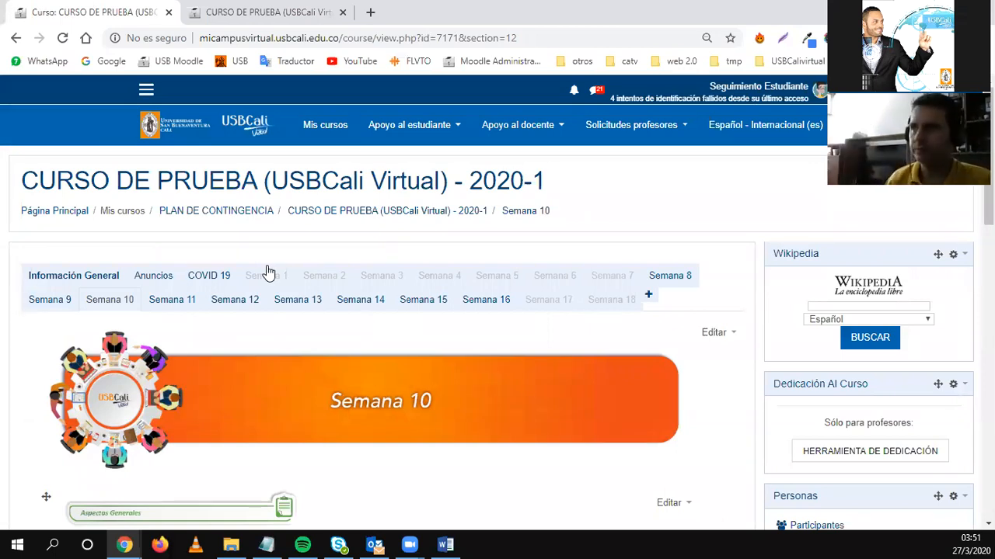
Open the Evaluación en línea 01 quiz page and highlight its title and instructions.
scroll(300, 303, "down", 7)
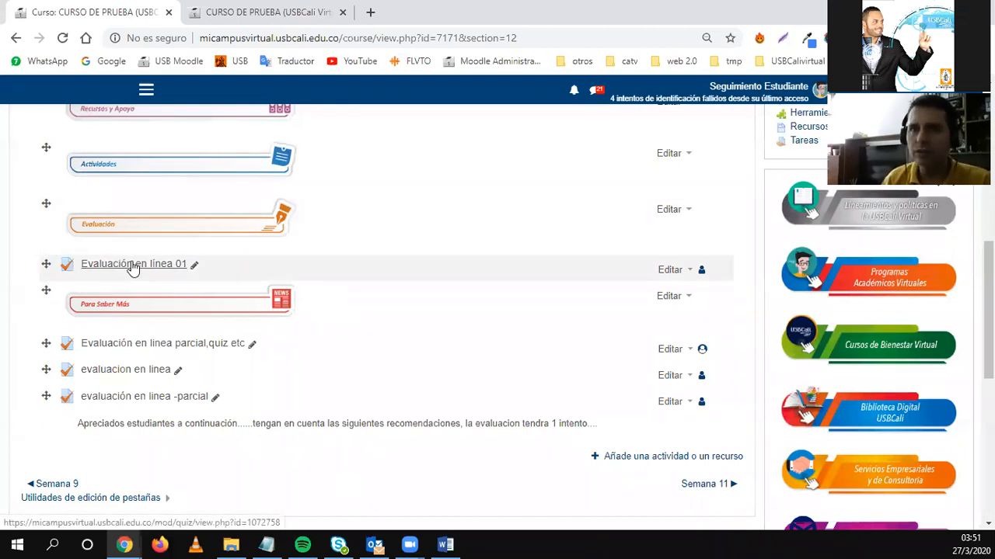
left_click(133, 265)
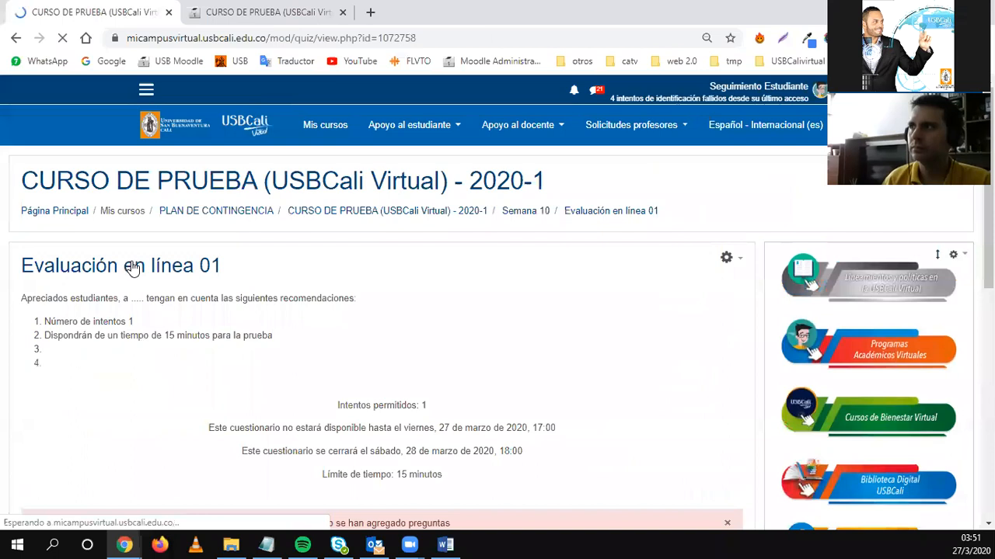
scroll(160, 377, "down", 1)
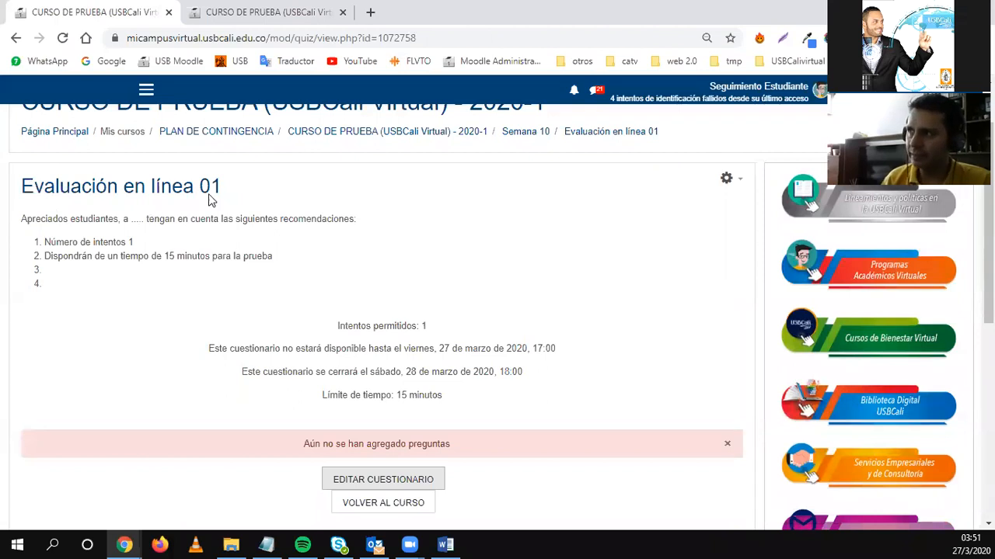
left_click_drag(224, 193, 62, 179)
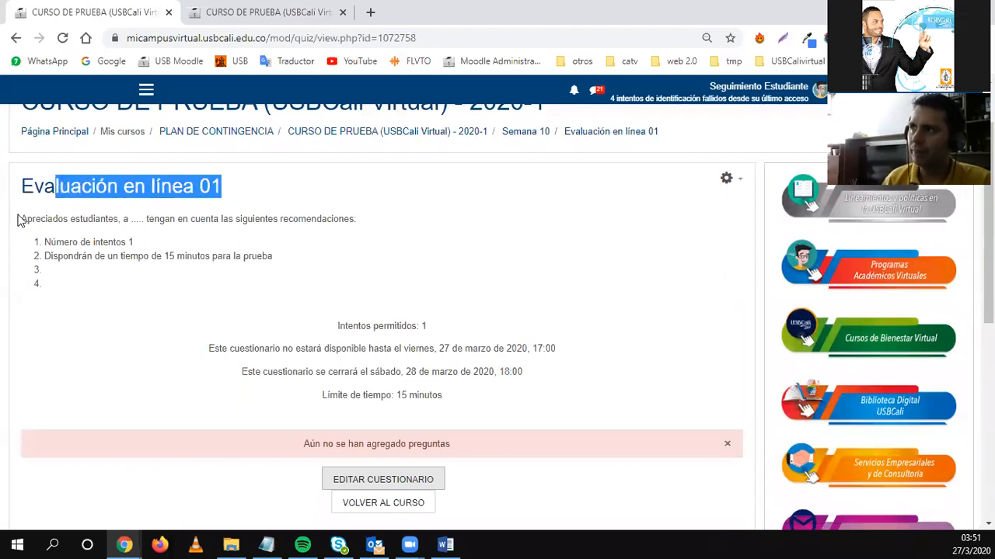
left_click_drag(21, 220, 64, 282)
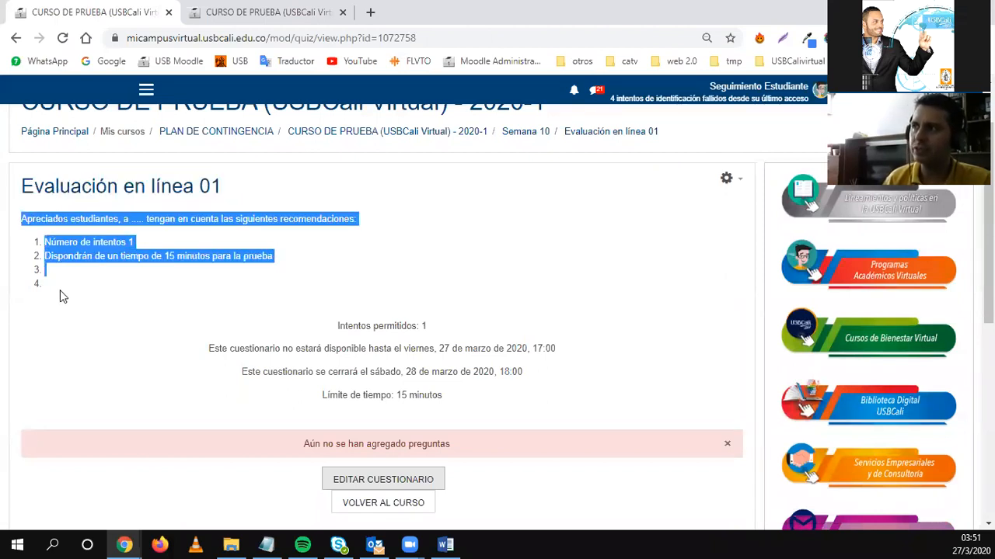
left_click(90, 342)
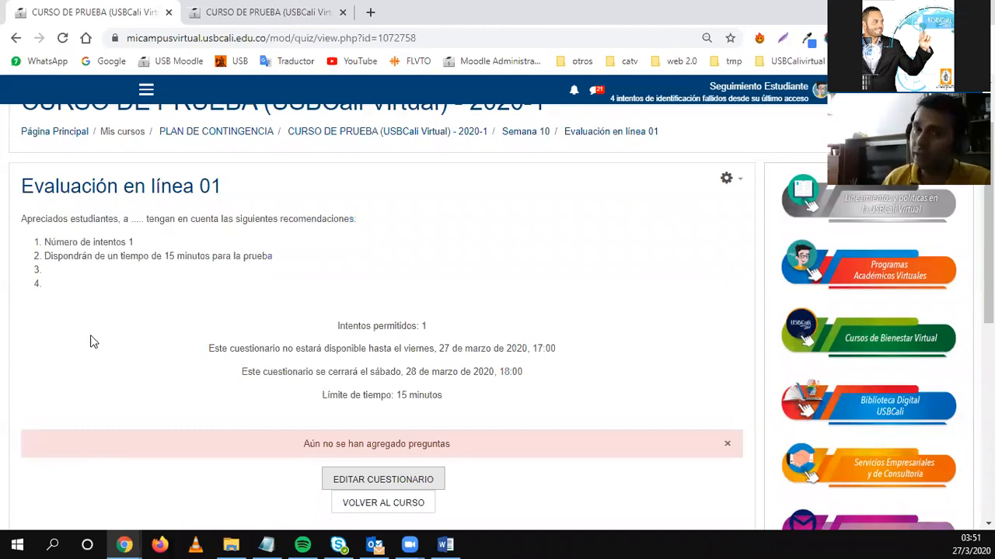
Highlight the single allowed attempt, opening and closing dates, and 15-minute time limit.
left_click_drag(334, 327, 417, 325)
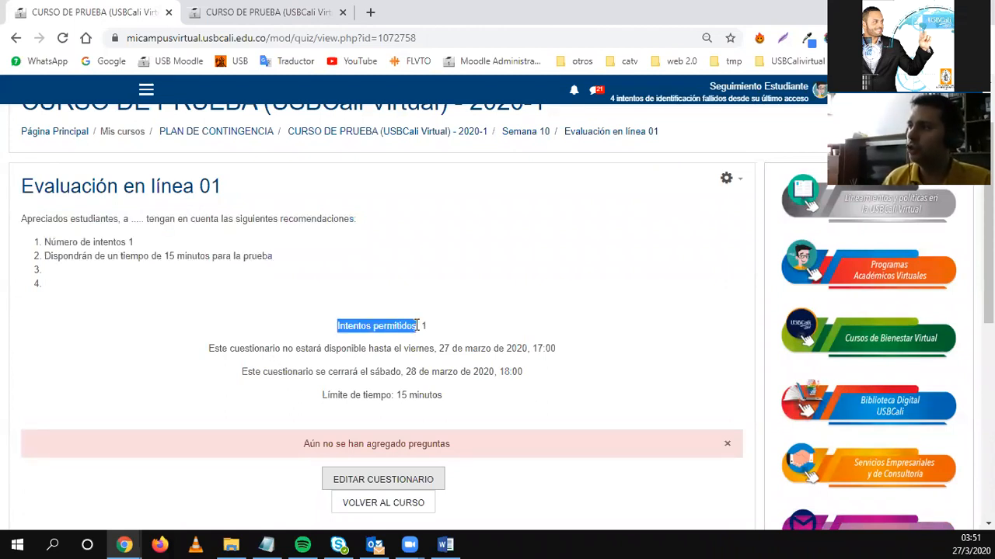
left_click_drag(212, 348, 435, 350)
left_click_drag(248, 372, 386, 395)
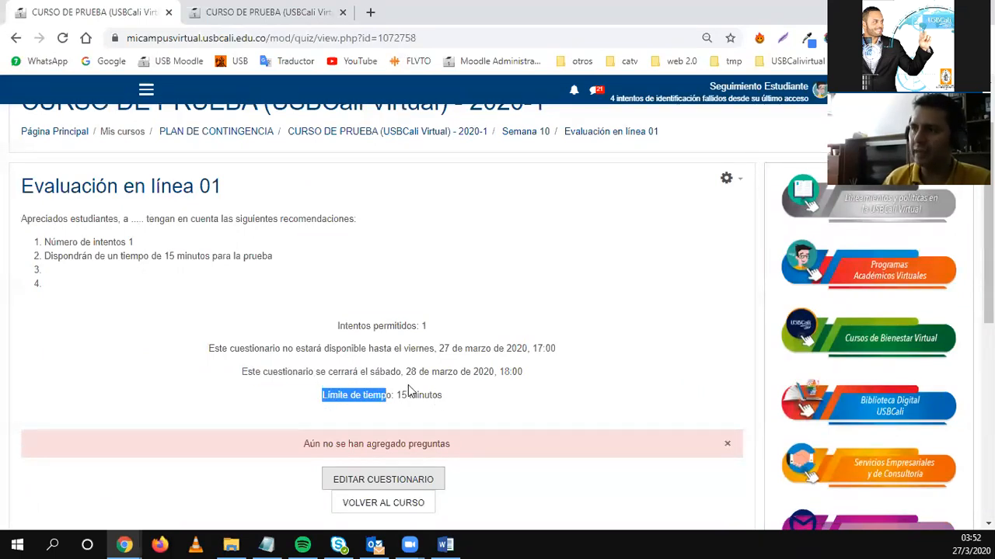
left_click_drag(336, 325, 464, 403)
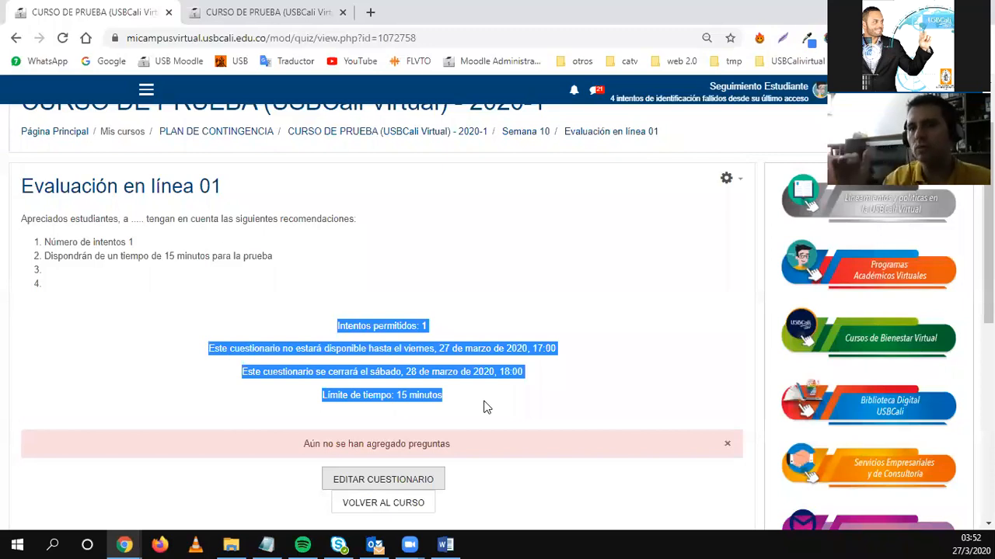
left_click(277, 242)
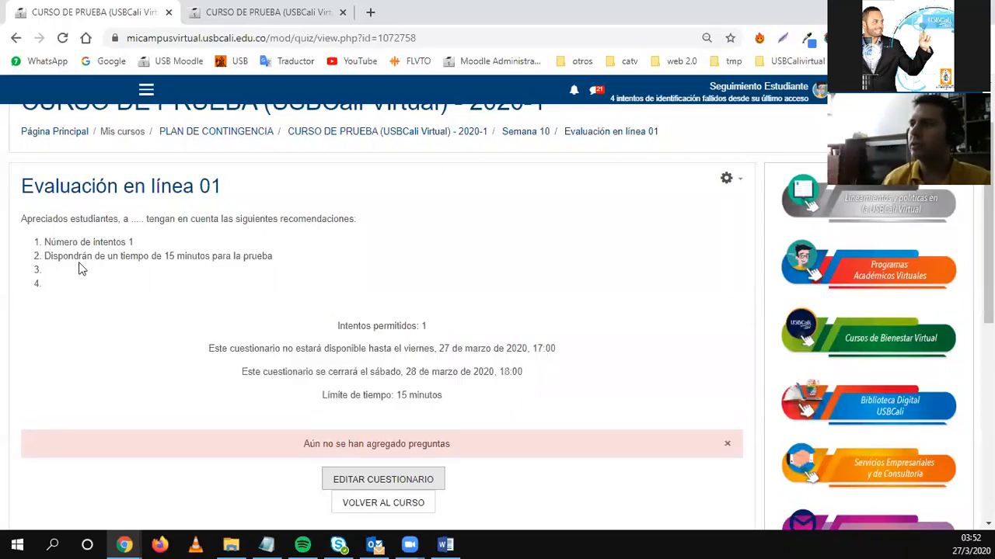
left_click_drag(64, 242, 71, 256)
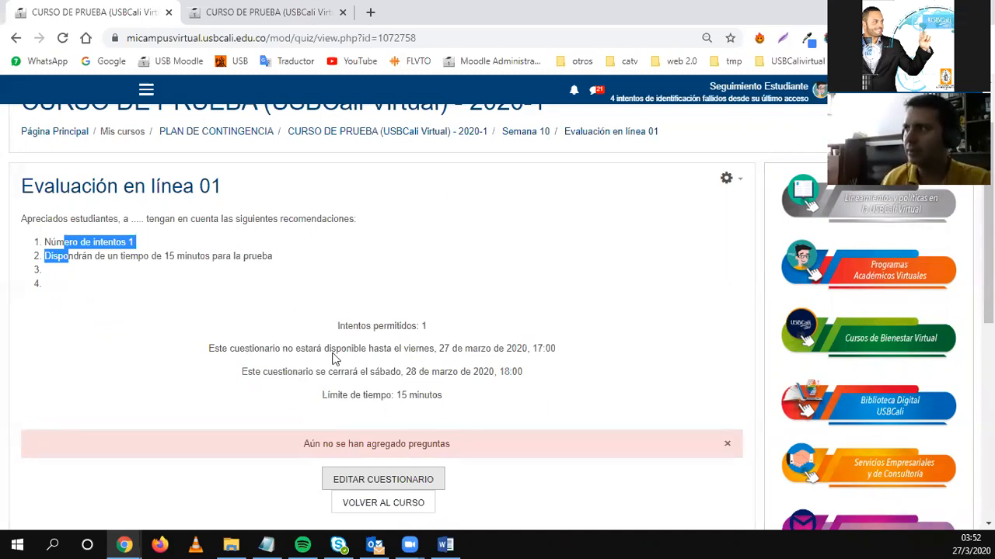
left_click_drag(336, 323, 386, 352)
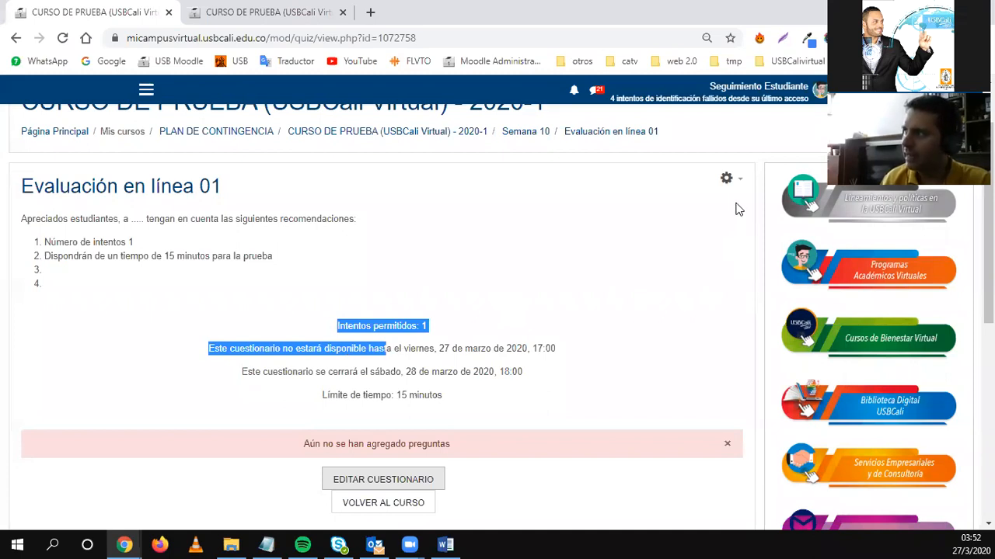
Choose Editar cuestionario from the quiz's gear menu.
left_click(729, 180)
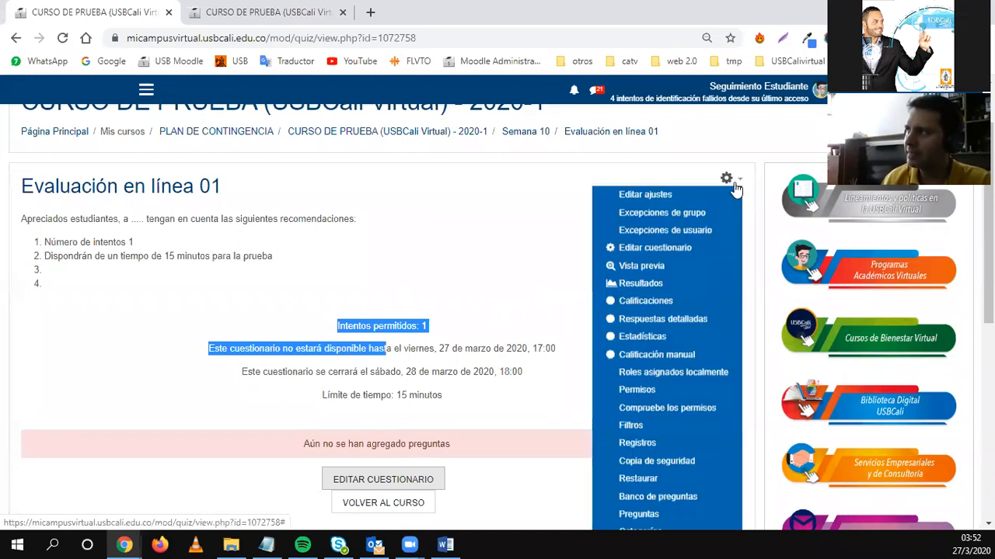
scroll(724, 192, "down", 1)
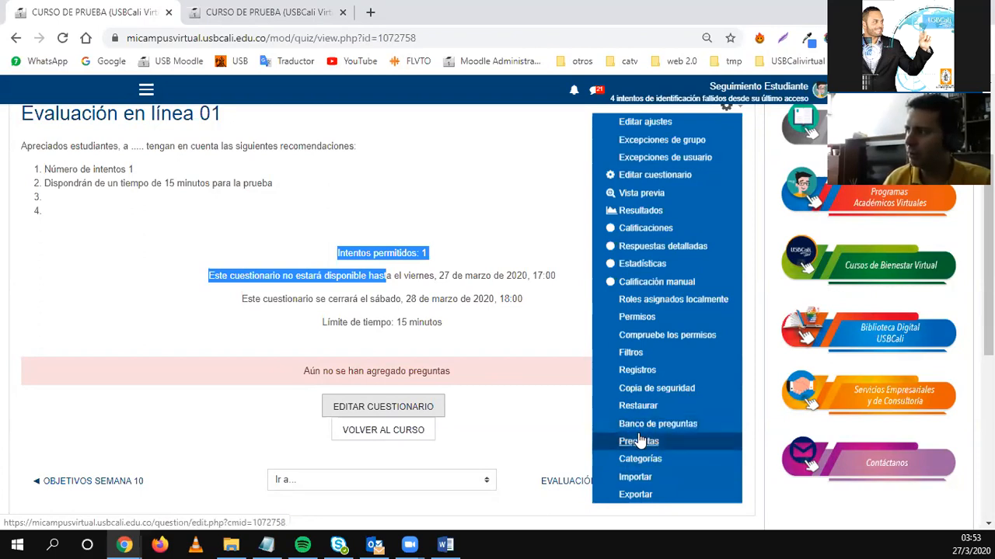
left_click(633, 179)
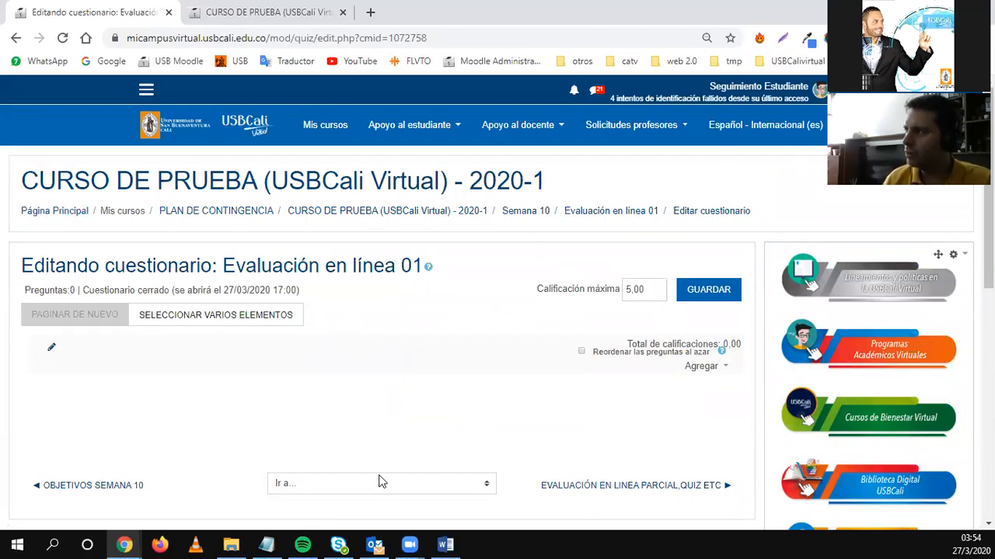
Change the quiz's maximum grade to 50,00 and save it.
left_click_drag(24, 265, 264, 265)
left_click(501, 400)
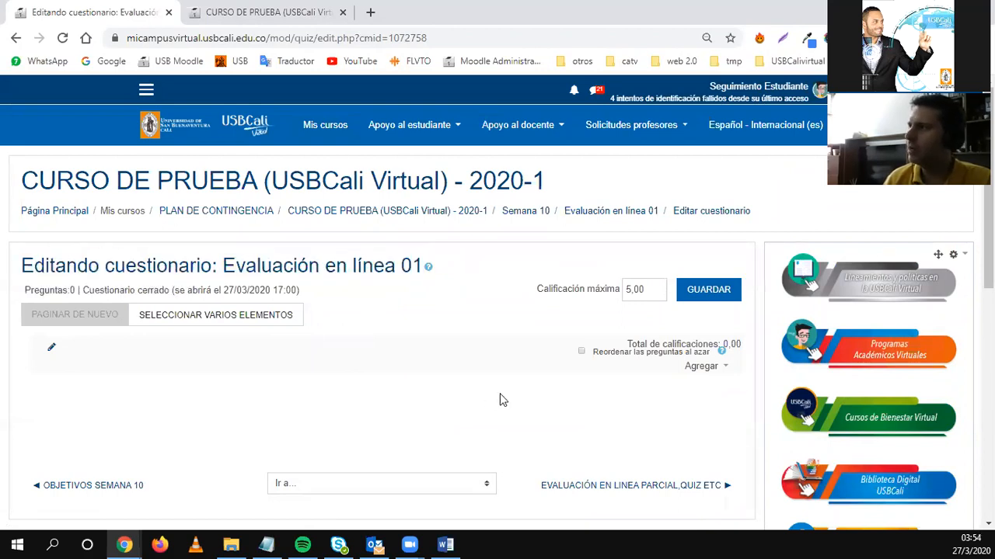
left_click_drag(535, 288, 621, 296)
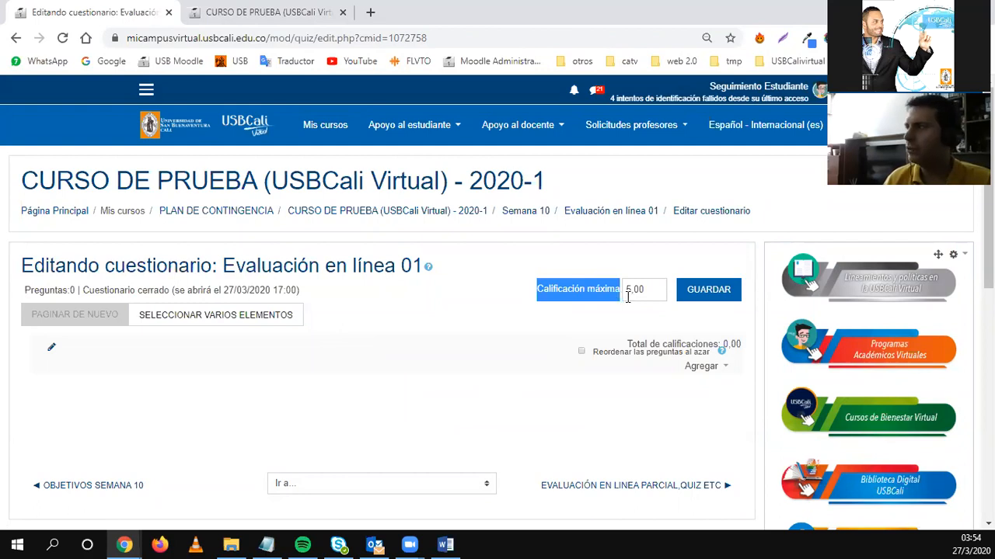
left_click(627, 298)
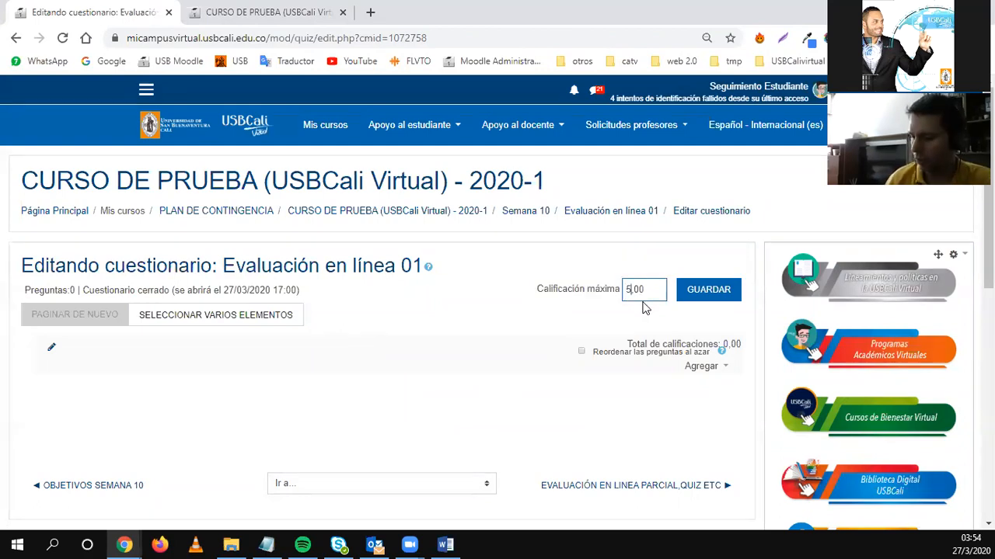
type("0")
left_click(687, 293)
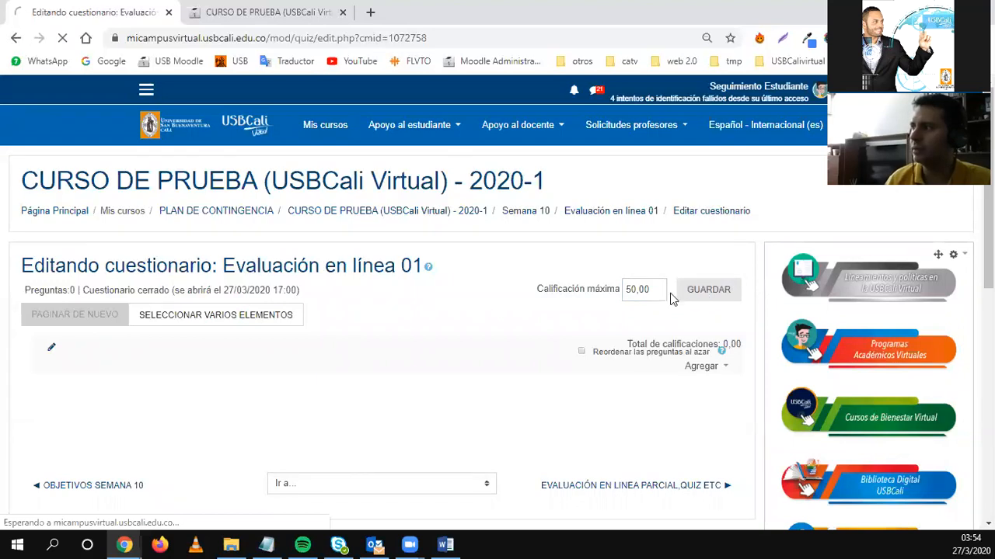
Correct the maximum grade back to 5,00, save it, and point out the total grades.
left_click(635, 289)
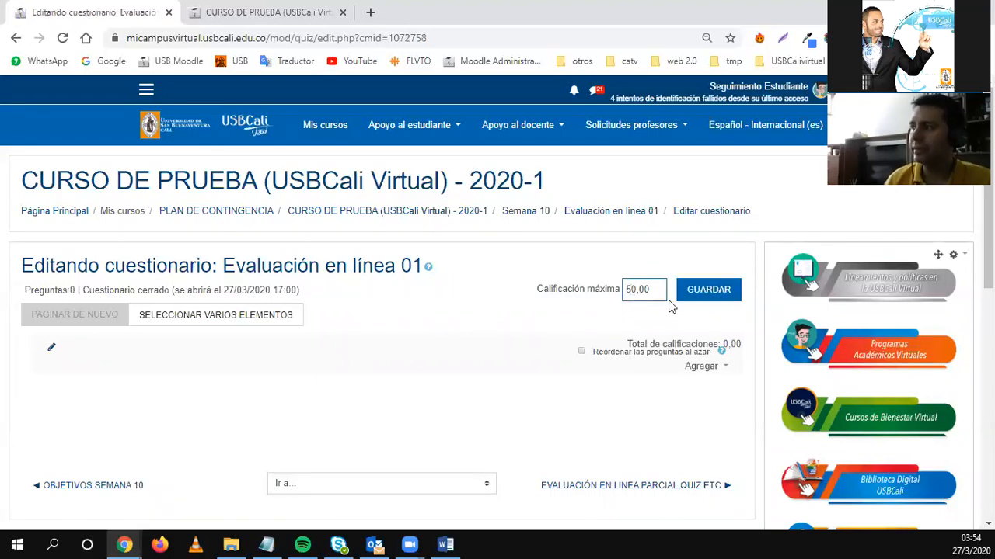
key("Delete")
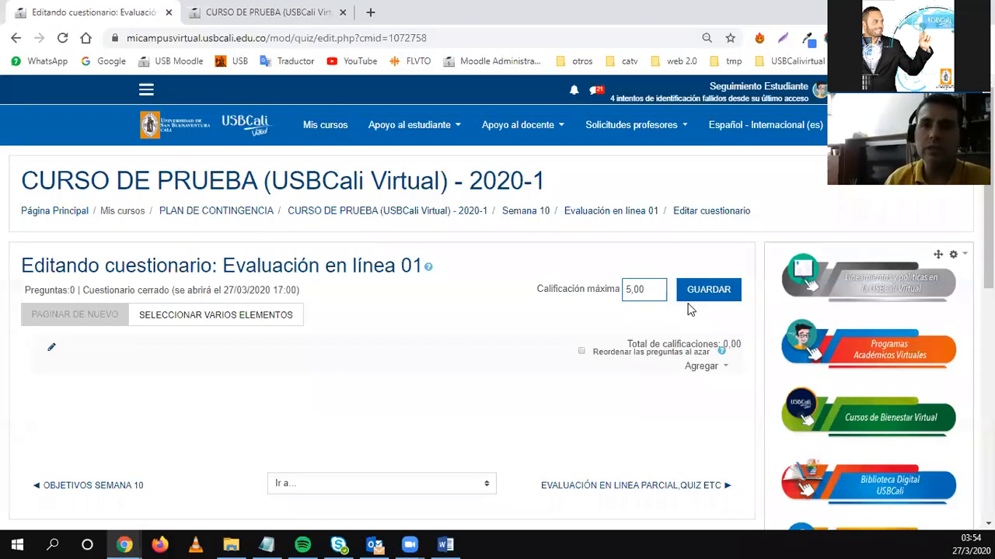
left_click(691, 292)
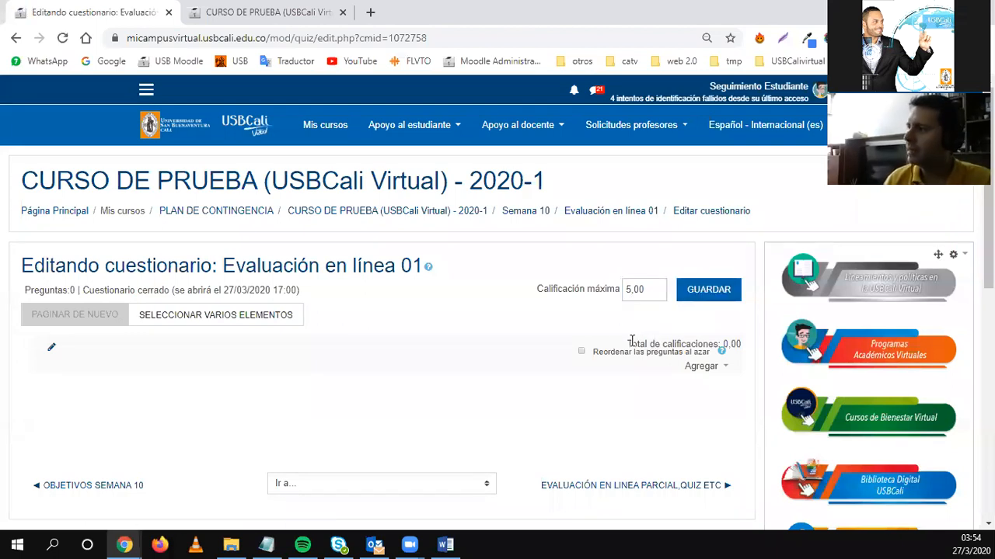
left_click_drag(627, 344, 742, 353)
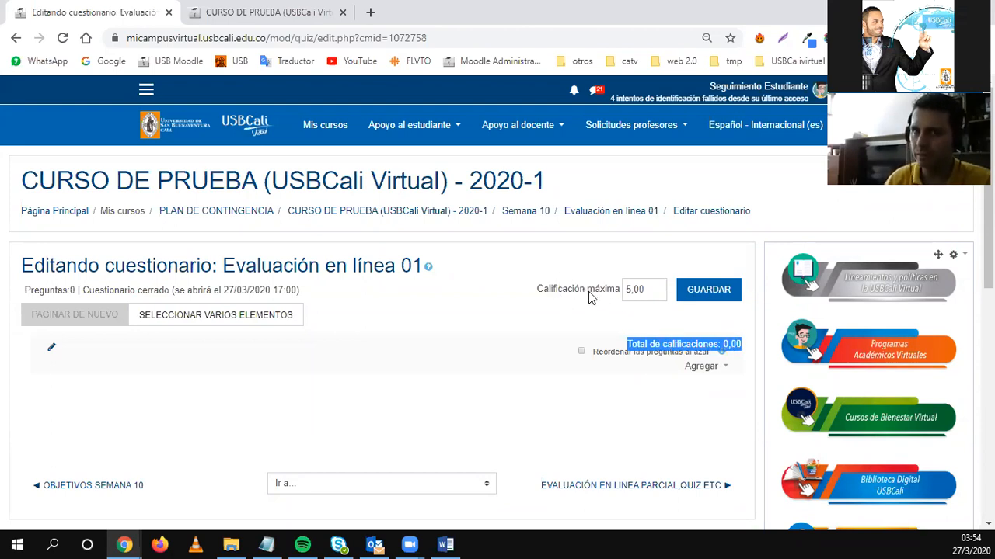
left_click(588, 407)
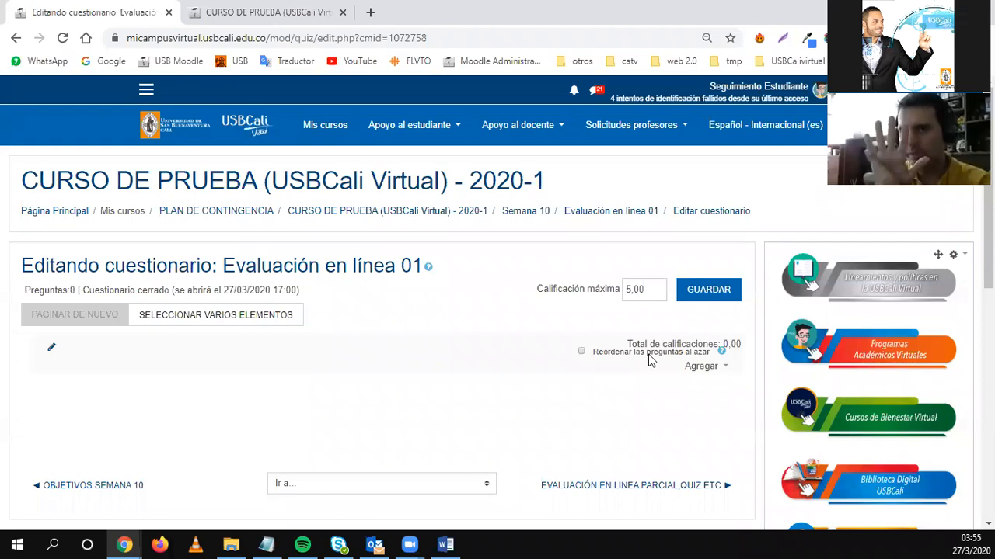
Tick 'Reordenar las preguntas al azar', then open and close the new-question type chooser.
left_click(620, 354)
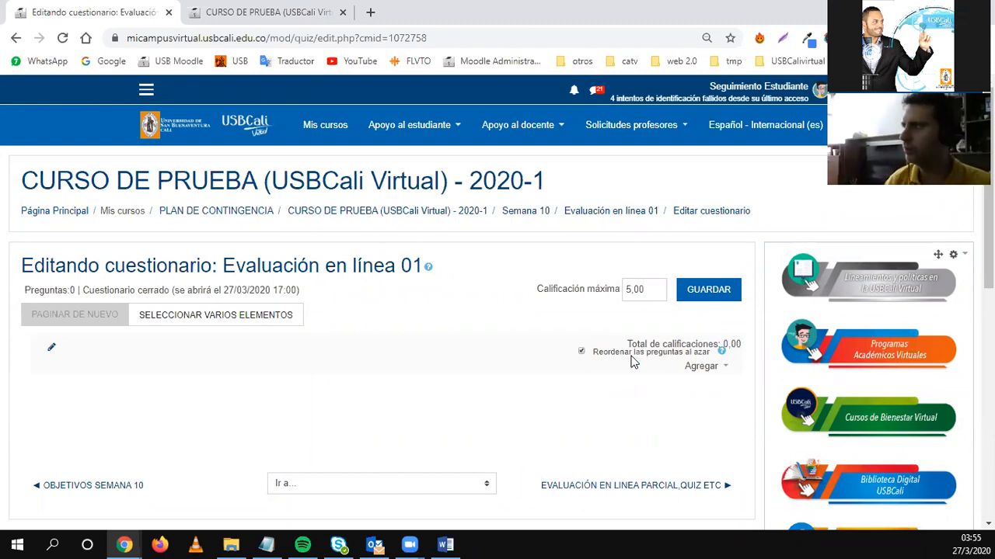
left_click(717, 369)
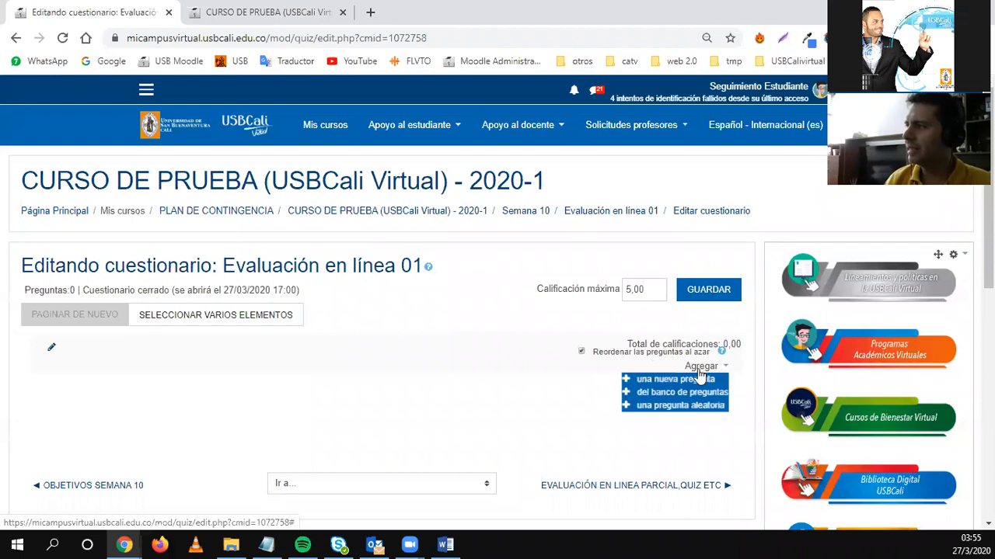
left_click(665, 384)
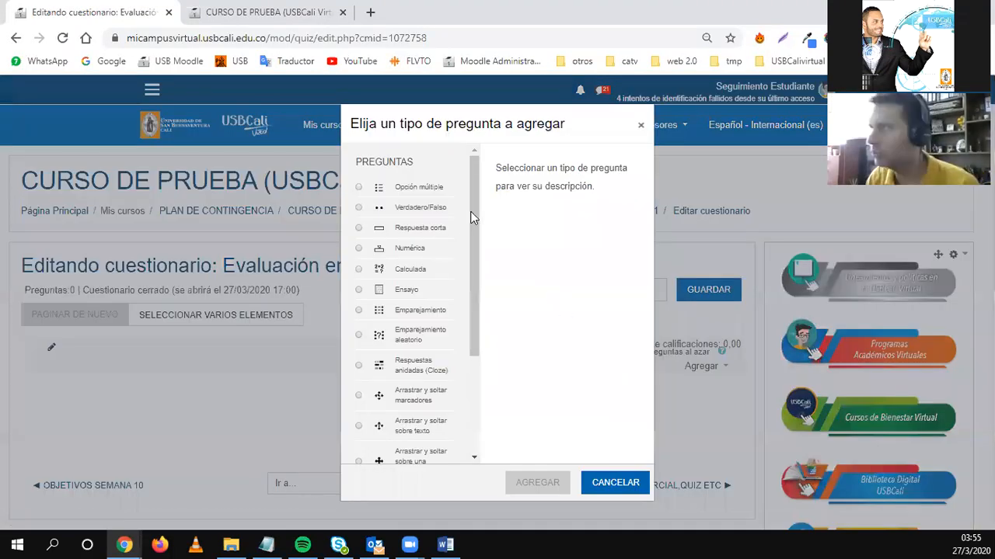
left_click_drag(473, 215, 470, 376)
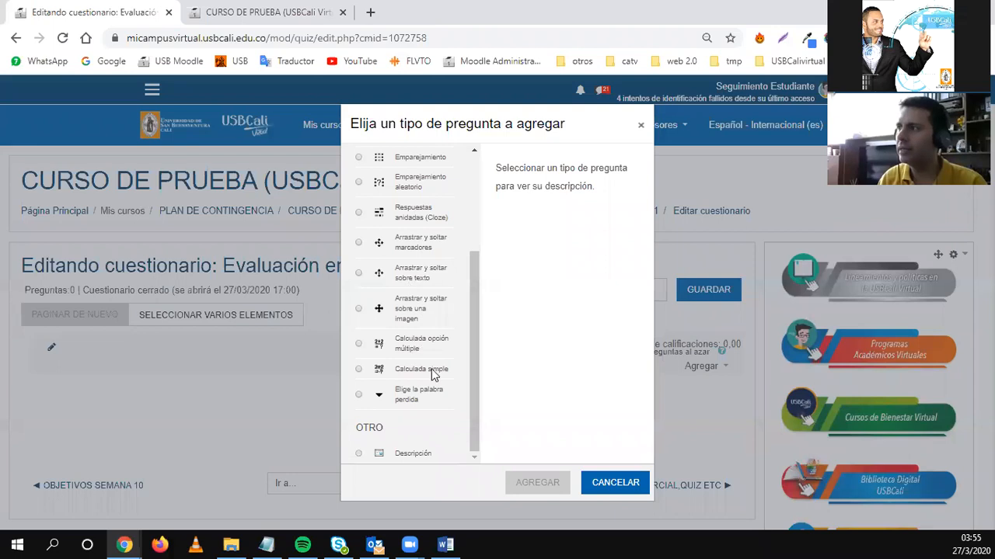
left_click_drag(480, 344, 492, 235)
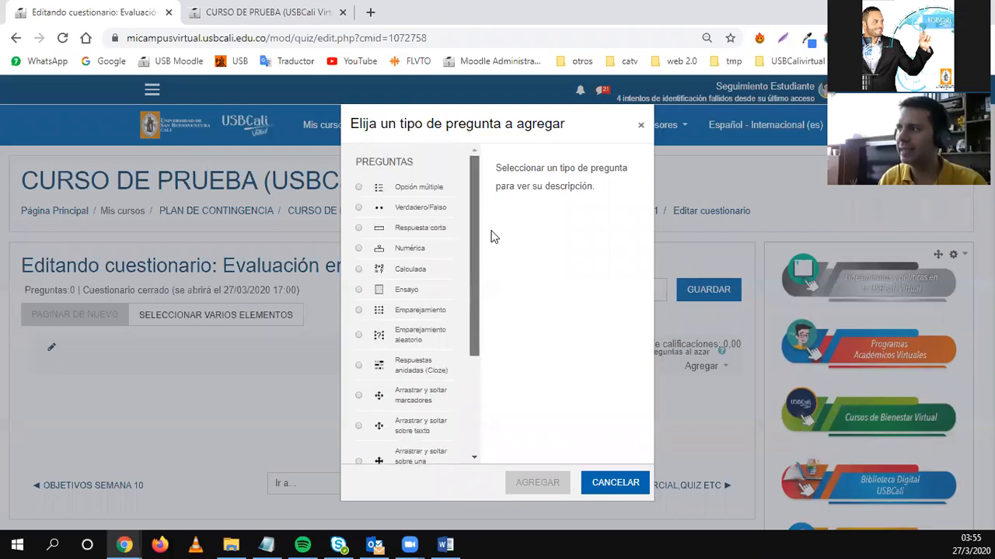
left_click(641, 128)
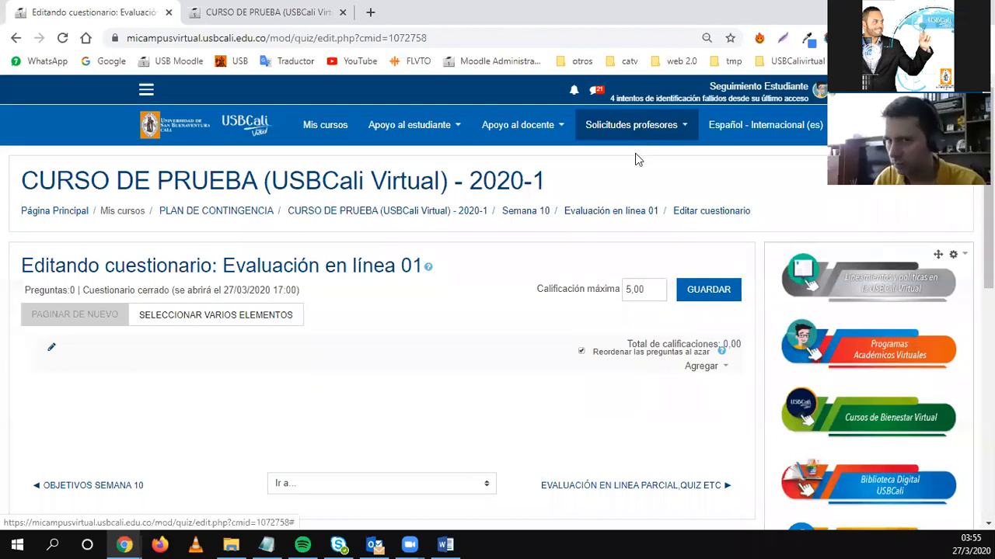
Preview the Opción múltiple question type in the chooser, then close it without adding.
left_click(706, 366)
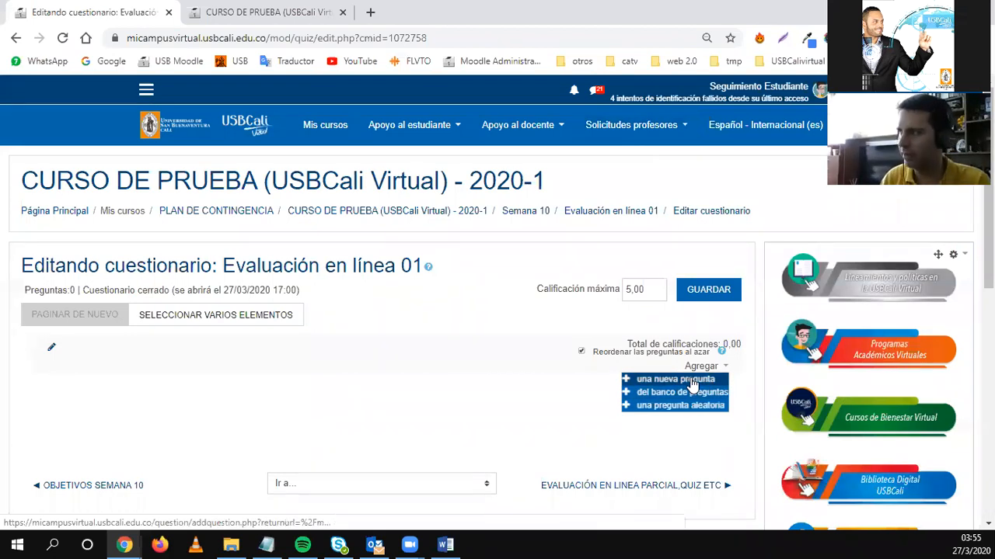
left_click(690, 380)
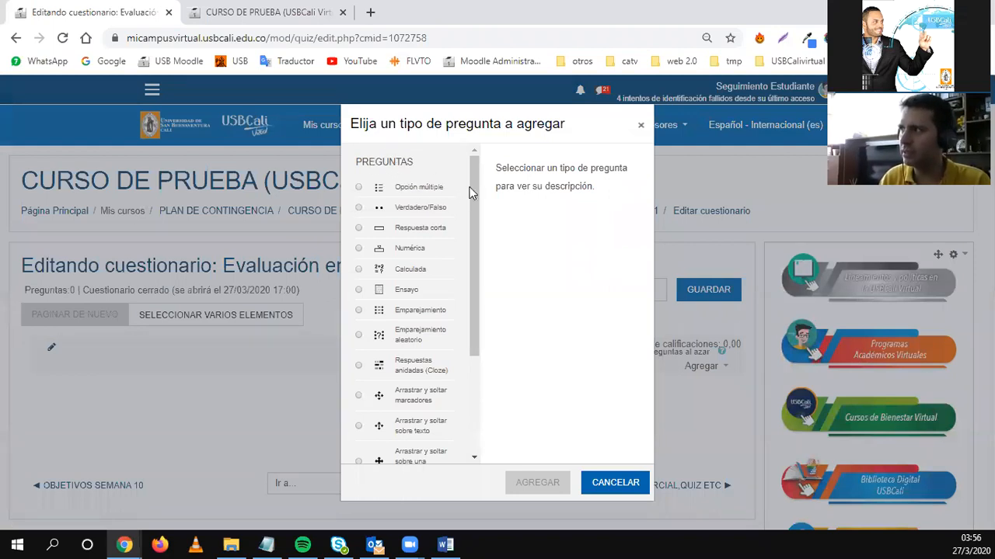
left_click_drag(472, 183, 451, 156)
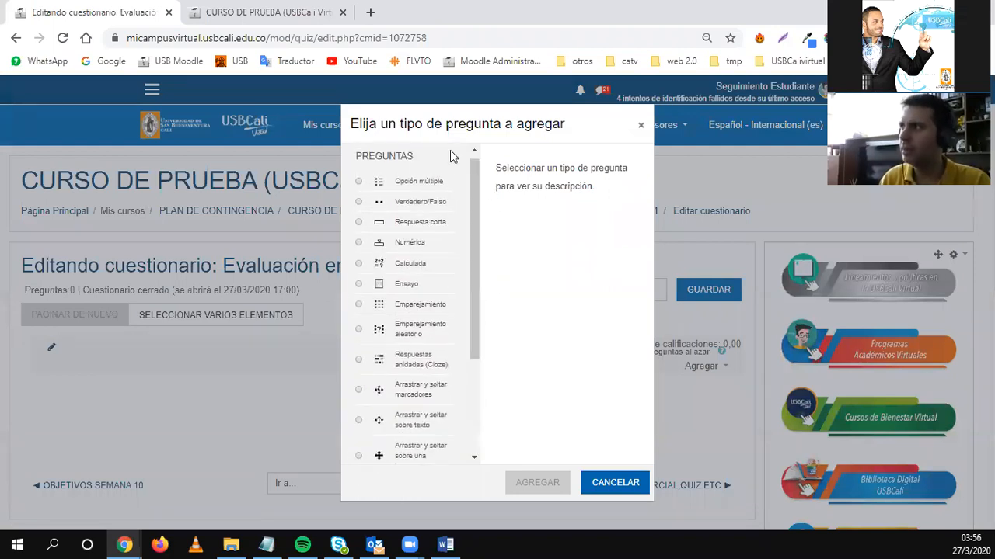
left_click(403, 185)
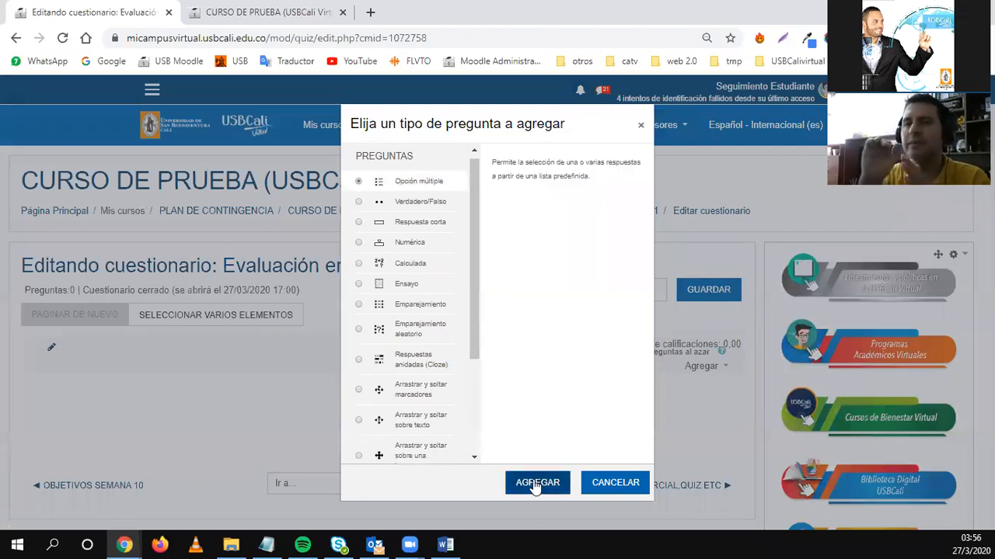
left_click(641, 126)
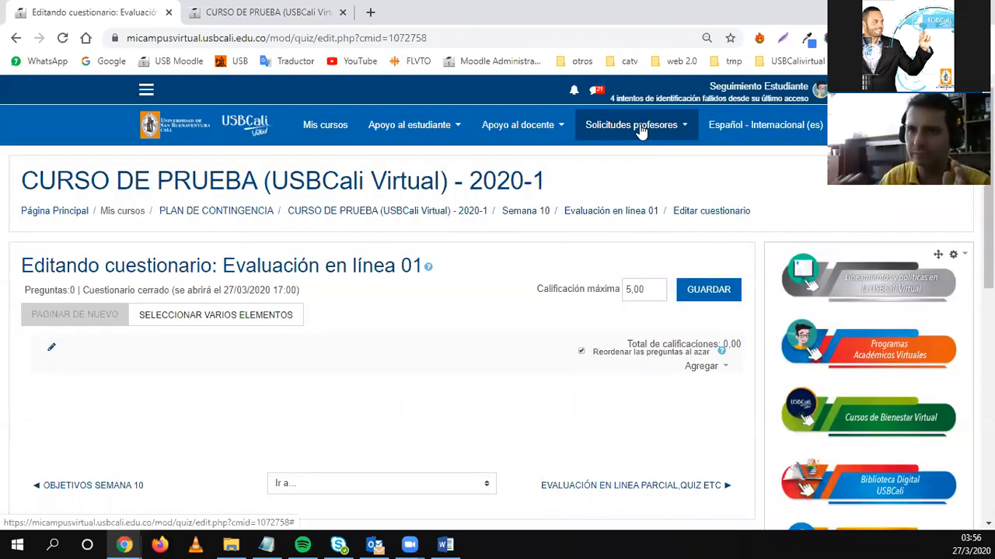
left_click_drag(595, 354, 691, 365)
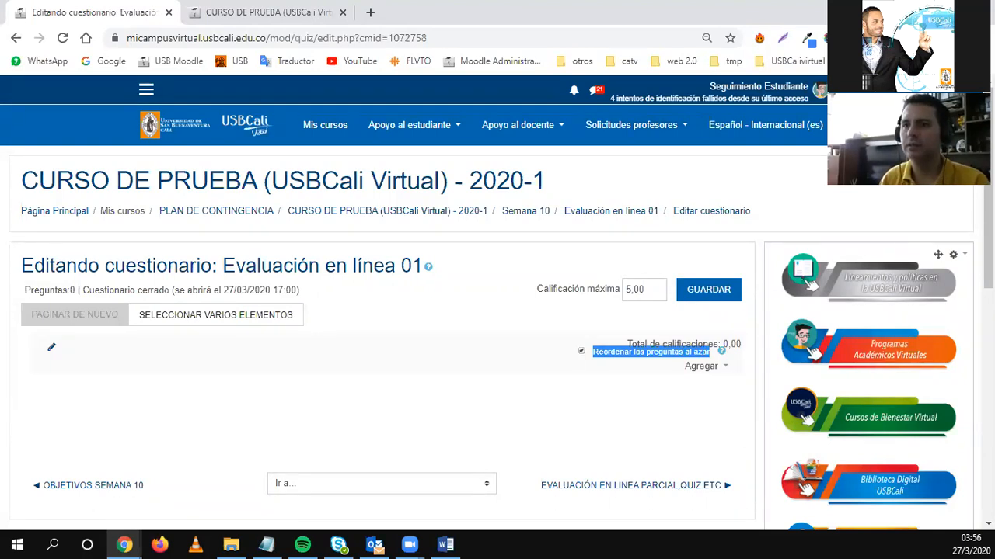
left_click(374, 326)
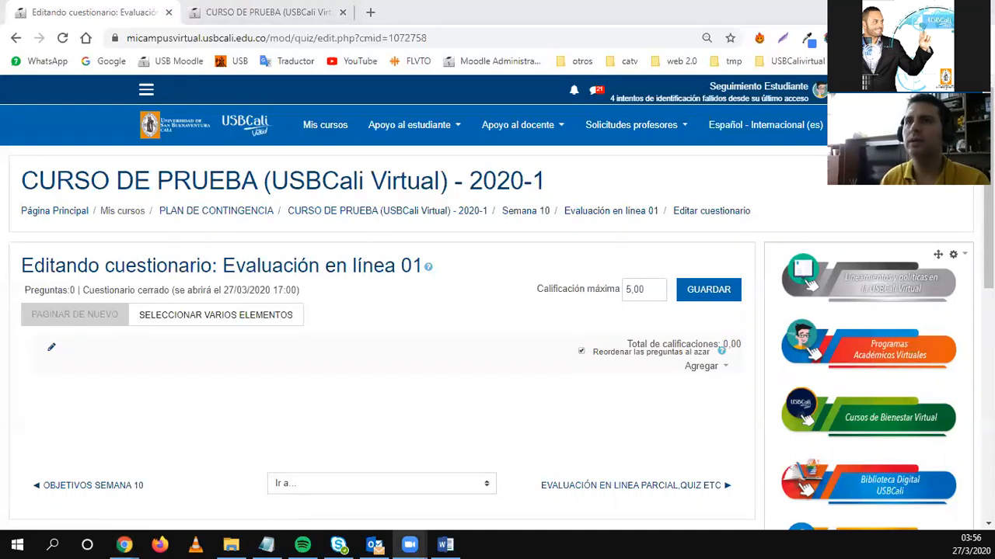
mouse_move(60, 362)
left_mouse_down()
mouse_move(58, 371)
mouse_move(231, 365)
left_mouse_up()
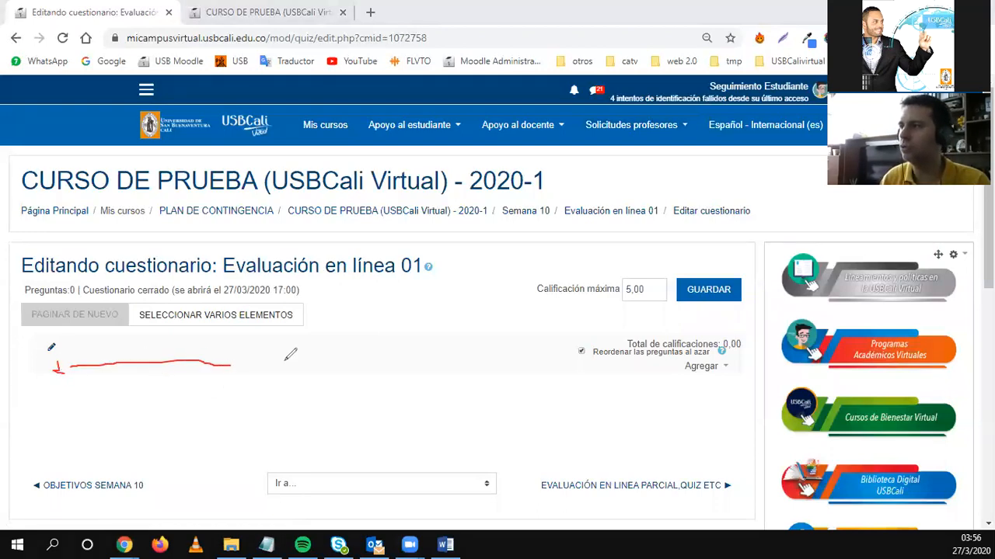
mouse_move(286, 351)
left_mouse_down()
mouse_move(296, 365)
mouse_move(283, 355)
mouse_move(320, 359)
mouse_move(309, 370)
left_mouse_up()
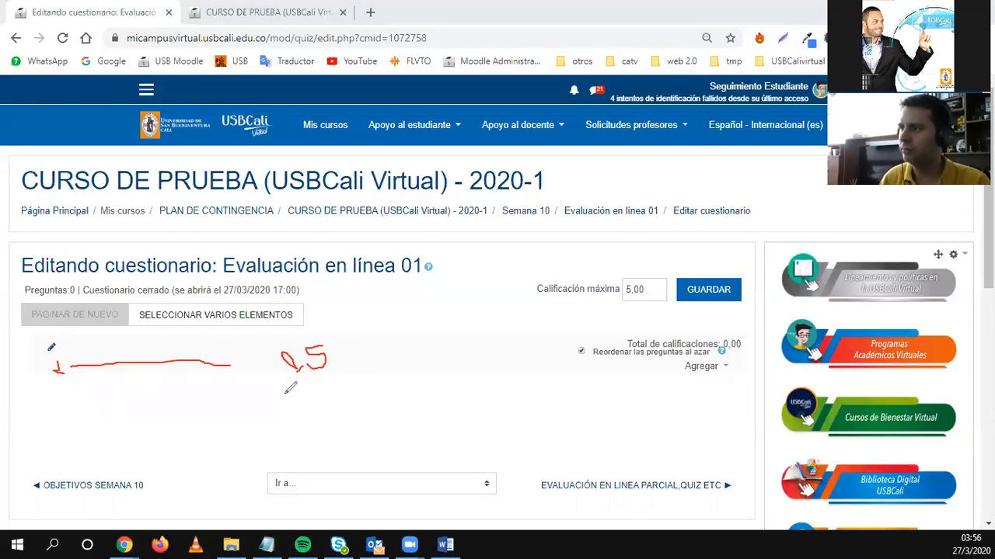
mouse_move(57, 384)
left_mouse_down()
mouse_move(56, 400)
mouse_move(136, 379)
mouse_move(333, 383)
left_mouse_up()
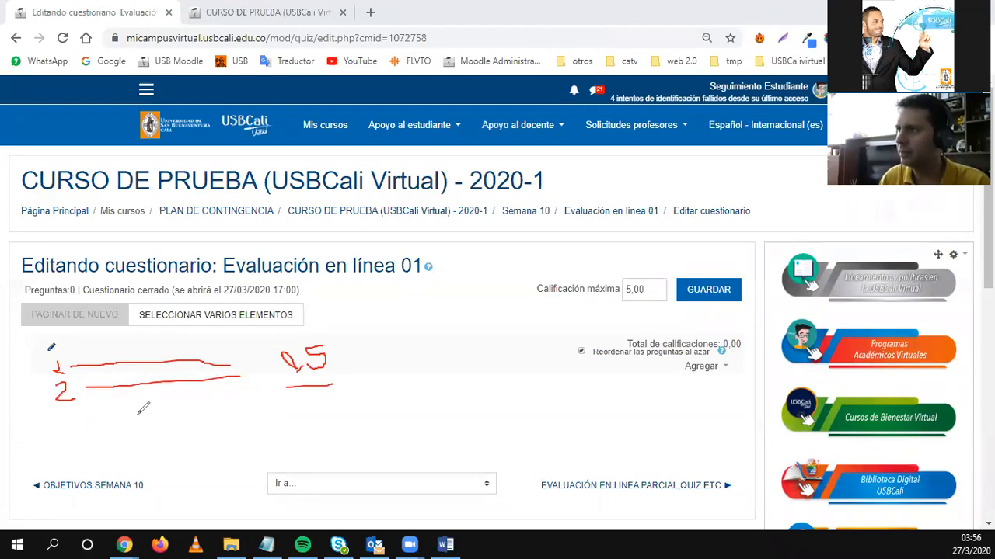
mouse_move(59, 413)
left_mouse_down()
mouse_move(78, 418)
mouse_move(65, 438)
mouse_move(249, 425)
left_mouse_up()
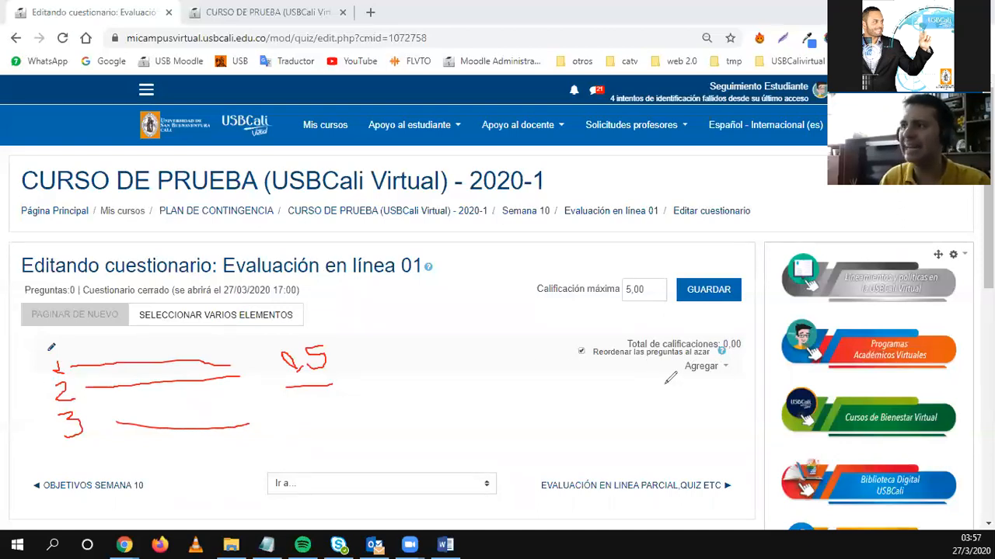
mouse_move(579, 342)
left_mouse_down()
mouse_move(595, 362)
mouse_move(607, 335)
mouse_move(572, 342)
mouse_move(682, 358)
left_mouse_up()
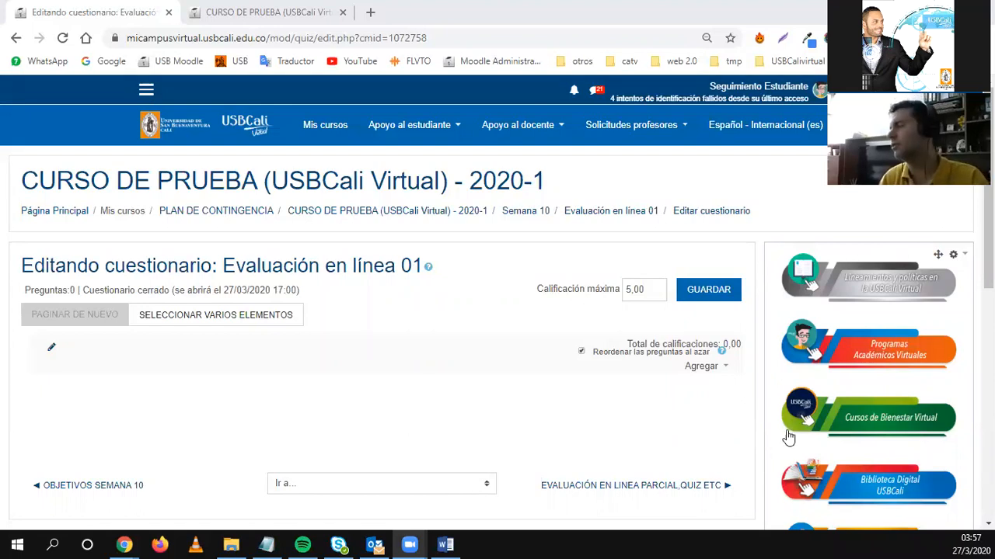
Circle the three ways to add questions in the Agregar menu and draw an arrow leftward.
left_click(703, 376)
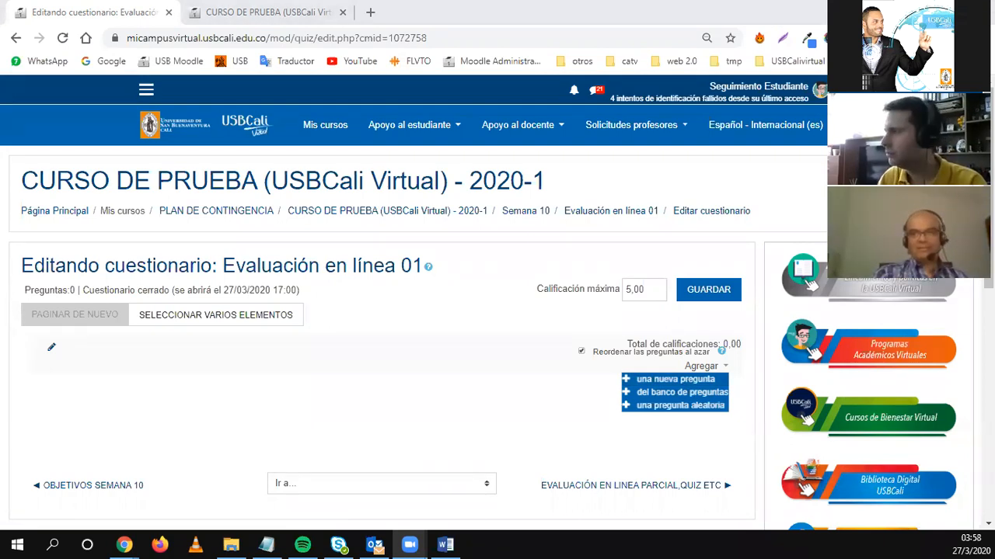
left_click_drag(734, 381, 714, 382)
mouse_move(651, 382)
left_mouse_down()
mouse_move(621, 384)
mouse_move(611, 401)
mouse_move(692, 429)
mouse_move(752, 399)
mouse_move(732, 378)
left_mouse_up()
mouse_move(620, 405)
left_mouse_down()
mouse_move(488, 400)
mouse_move(482, 391)
mouse_move(466, 405)
mouse_move(491, 416)
left_mouse_up()
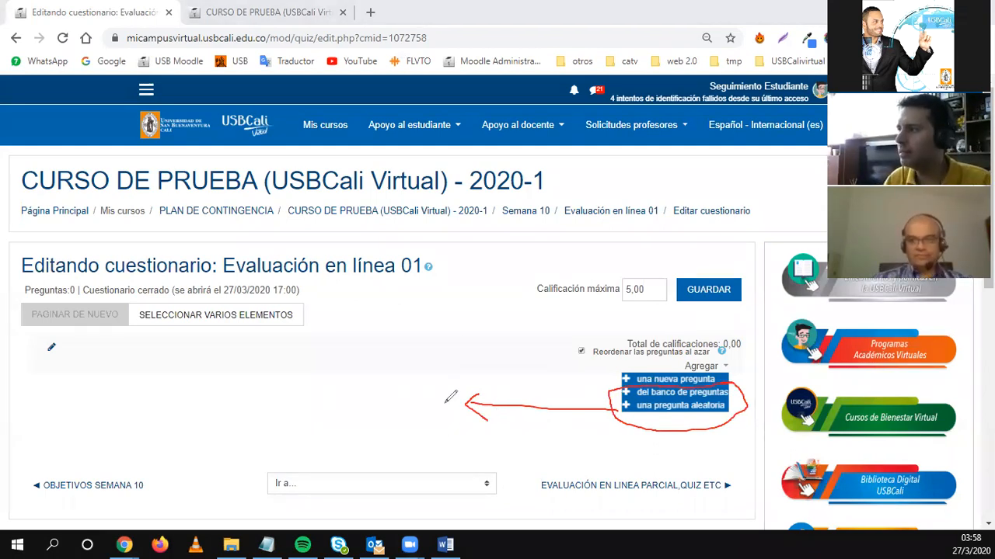
Sketch a question box labelled ¿? 20, with side dashes, a small arrow and a green curve.
mouse_move(450, 429)
left_mouse_down()
mouse_move(451, 384)
mouse_move(370, 391)
mouse_move(367, 431)
mouse_move(454, 436)
mouse_move(453, 419)
left_mouse_up()
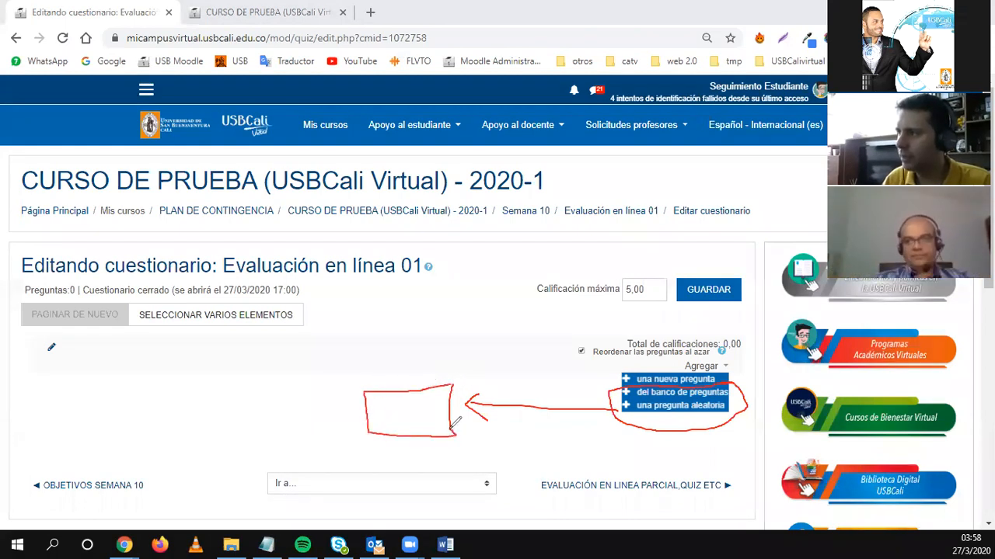
mouse_move(365, 386)
left_mouse_down()
mouse_move(353, 379)
mouse_move(418, 369)
mouse_move(452, 385)
left_mouse_up()
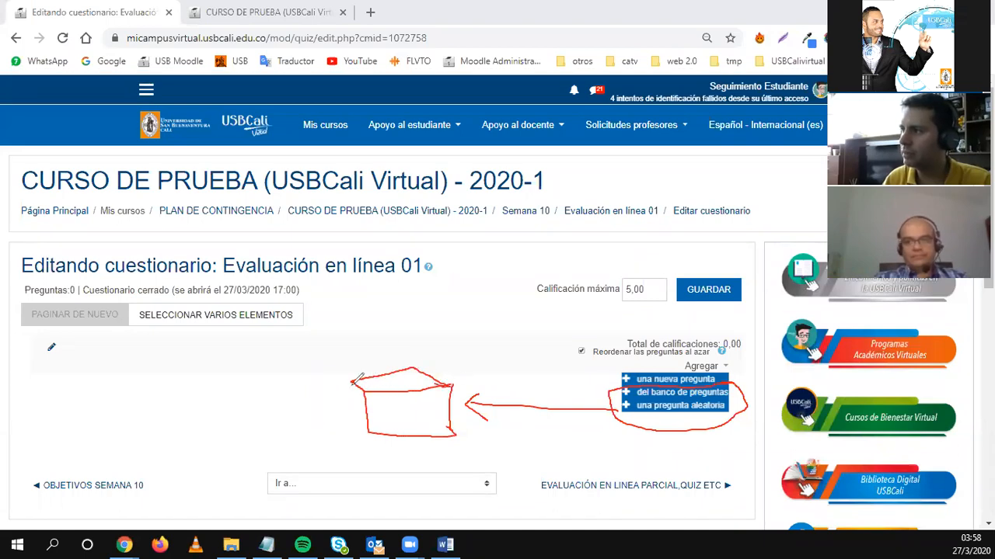
mouse_move(353, 396)
left_mouse_down()
mouse_move(353, 425)
mouse_move(374, 434)
mouse_move(397, 423)
mouse_move(391, 403)
mouse_move(419, 393)
mouse_move(410, 423)
left_mouse_up()
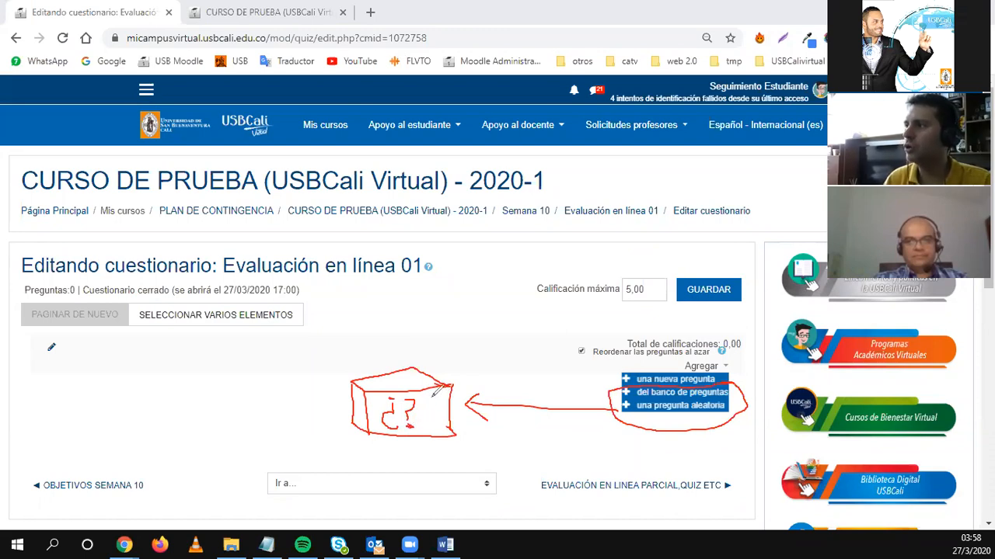
mouse_move(426, 394)
left_mouse_down()
mouse_move(441, 413)
mouse_move(449, 390)
mouse_move(446, 412)
mouse_move(450, 401)
mouse_move(440, 398)
mouse_move(448, 412)
left_mouse_up()
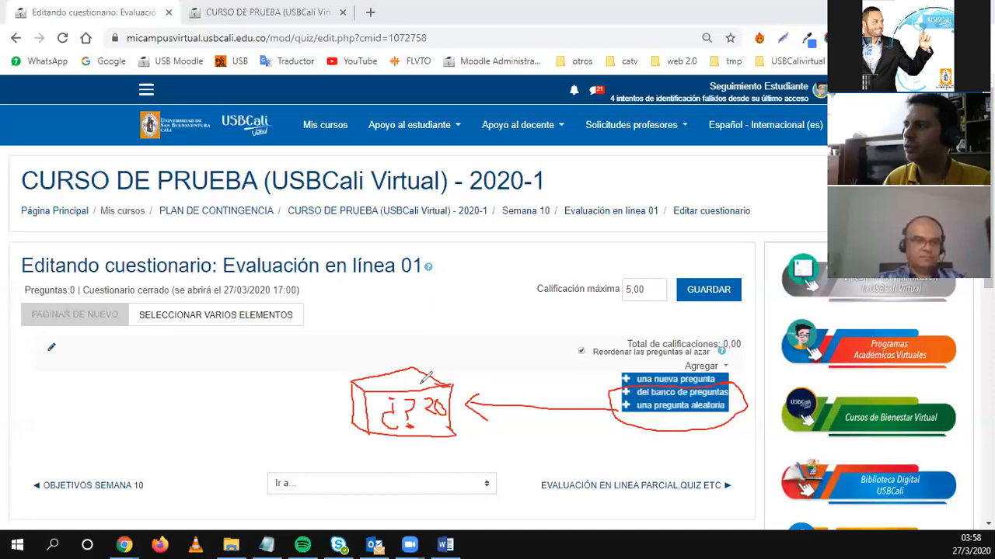
mouse_move(306, 393)
left_mouse_down()
mouse_move(326, 391)
mouse_move(340, 415)
left_mouse_up()
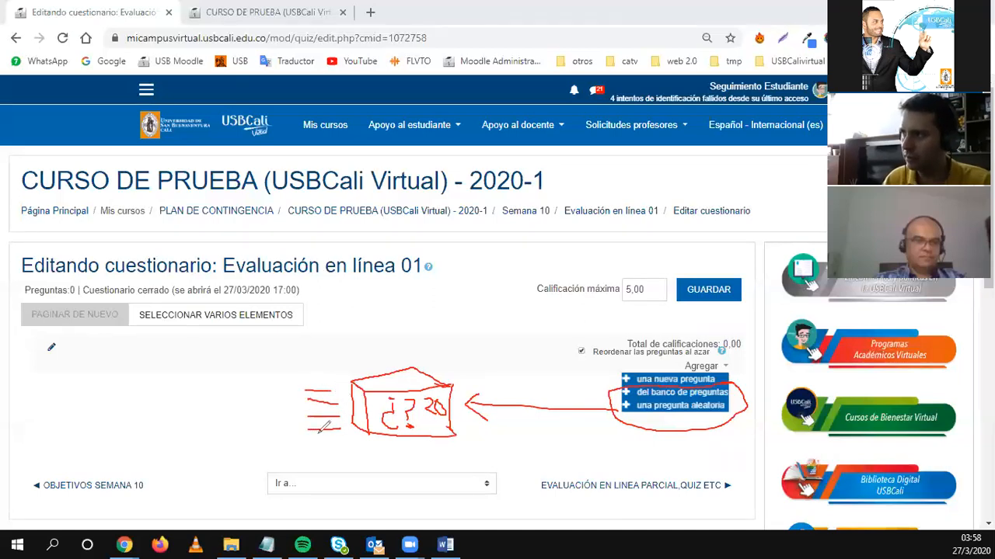
left_click_drag(311, 440, 349, 449)
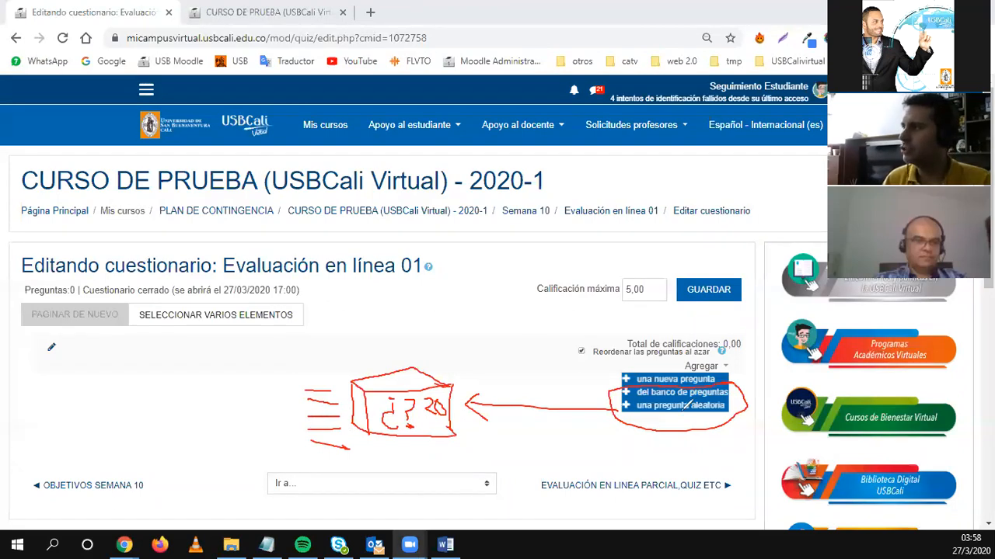
mouse_move(629, 385)
left_mouse_down()
mouse_move(546, 356)
mouse_move(385, 350)
mouse_move(325, 365)
mouse_move(315, 383)
mouse_move(327, 380)
mouse_move(299, 391)
left_mouse_up()
Draw a green 1 and 5 with arrows and a curve toward the dashes.
left_click_drag(78, 354, 78, 366)
left_click_drag(70, 367, 89, 367)
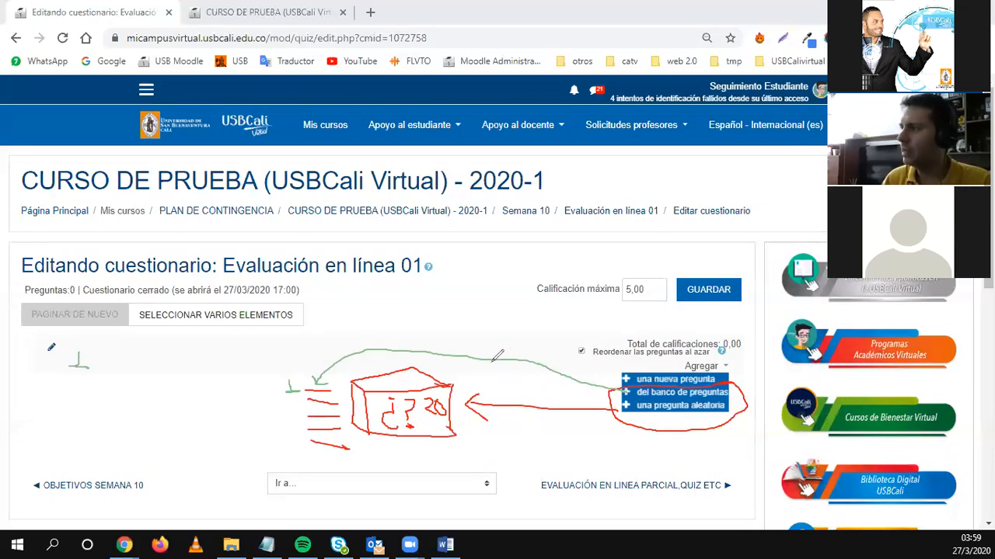
mouse_move(458, 353)
left_mouse_down()
mouse_move(296, 338)
mouse_move(263, 407)
mouse_move(306, 429)
mouse_move(294, 430)
left_mouse_up()
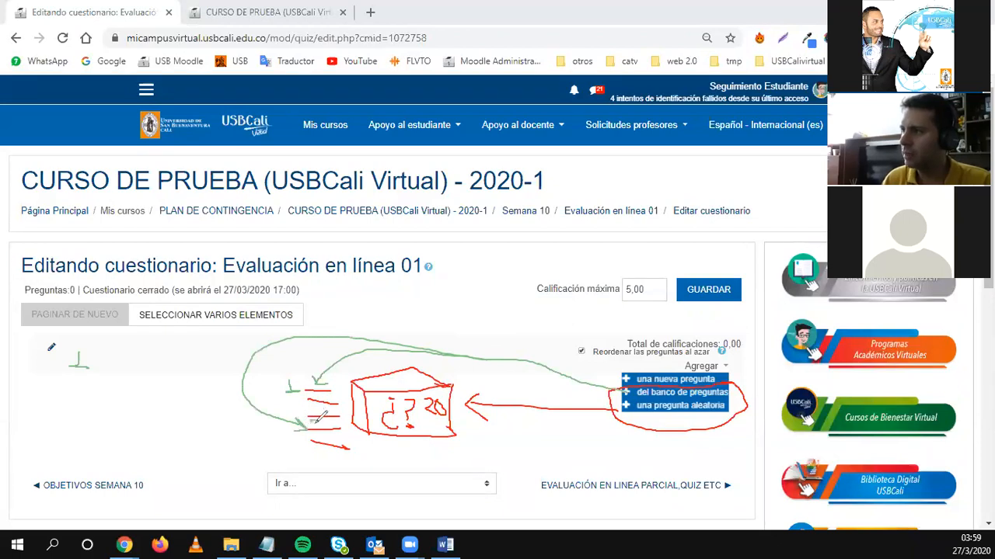
mouse_move(89, 377)
left_mouse_down()
mouse_move(66, 379)
mouse_move(88, 395)
mouse_move(72, 407)
mouse_move(165, 401)
left_mouse_up()
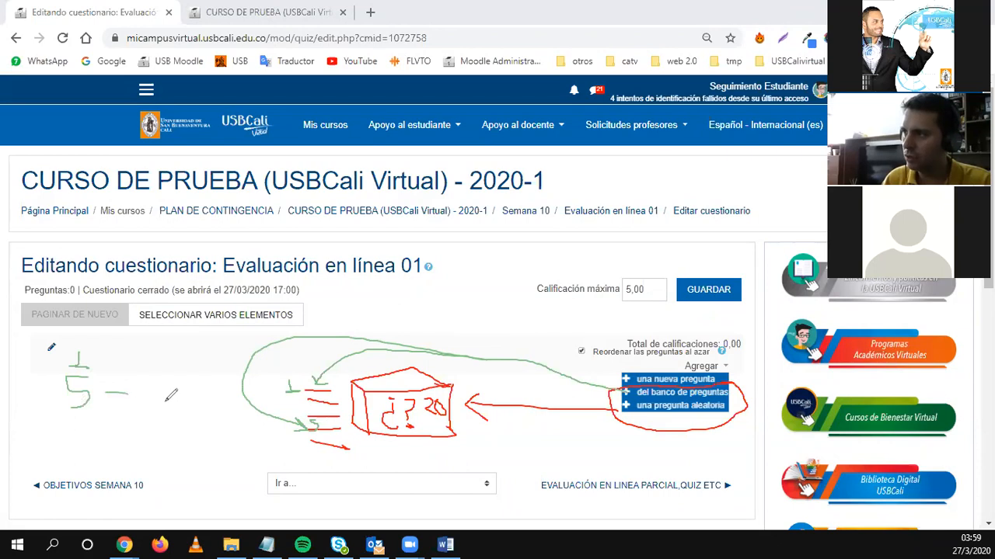
left_click_drag(110, 363, 163, 365)
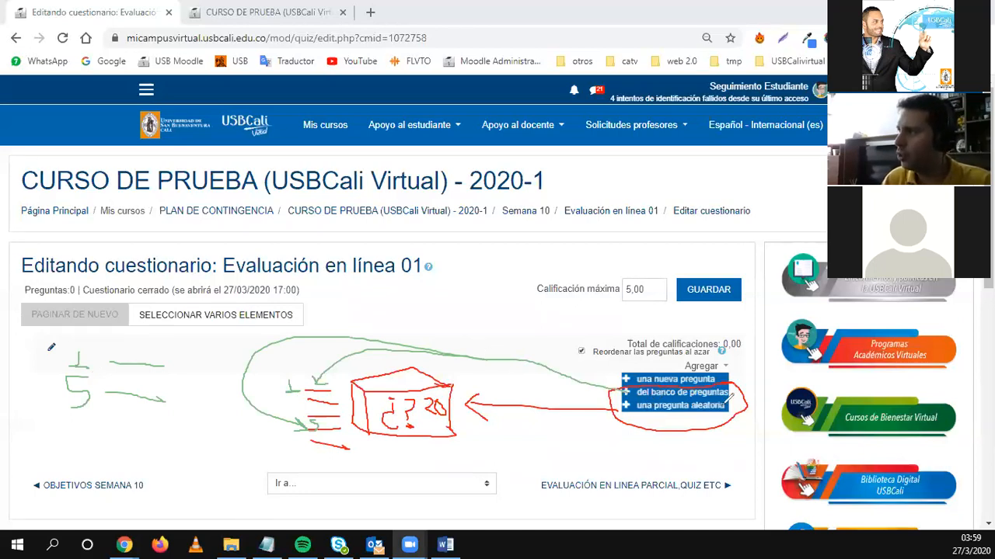
Add a purple arrow, numbers 1–5 with dashes, and a loop around the box, then clear all annotations.
left_click_drag(634, 398, 464, 389)
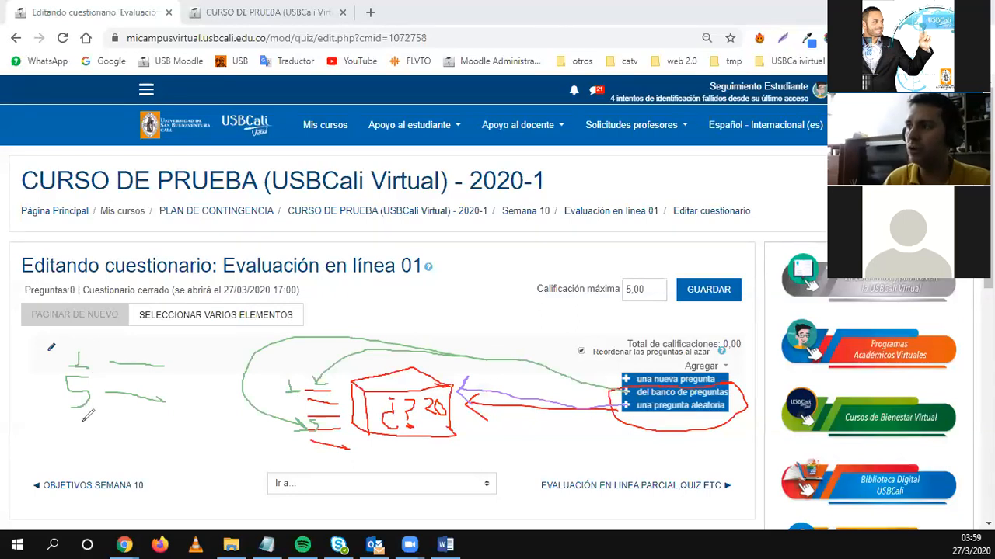
mouse_move(193, 358)
left_mouse_down()
mouse_move(188, 392)
mouse_move(202, 383)
mouse_move(200, 413)
mouse_move(180, 449)
mouse_move(199, 446)
mouse_move(203, 474)
mouse_move(189, 486)
left_mouse_up()
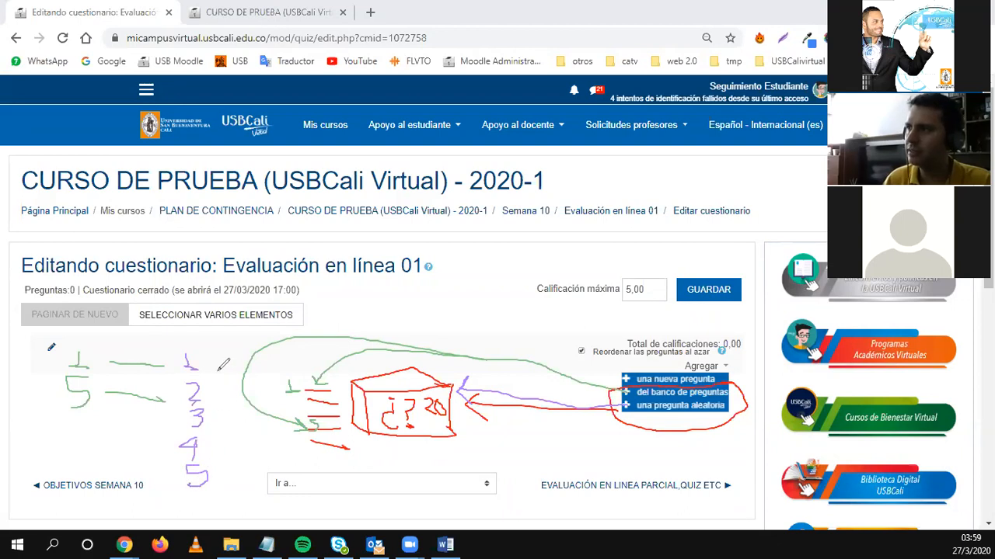
left_click_drag(209, 362, 233, 360)
left_click_drag(211, 393, 234, 392)
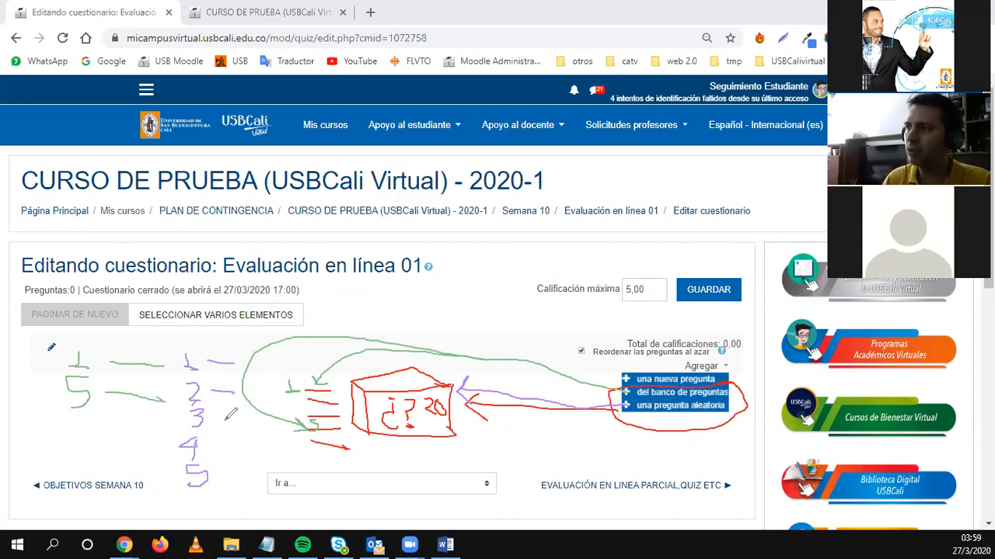
mouse_move(214, 423)
left_mouse_down()
mouse_move(235, 423)
mouse_move(233, 447)
mouse_move(247, 468)
mouse_move(406, 457)
mouse_move(415, 432)
left_mouse_up()
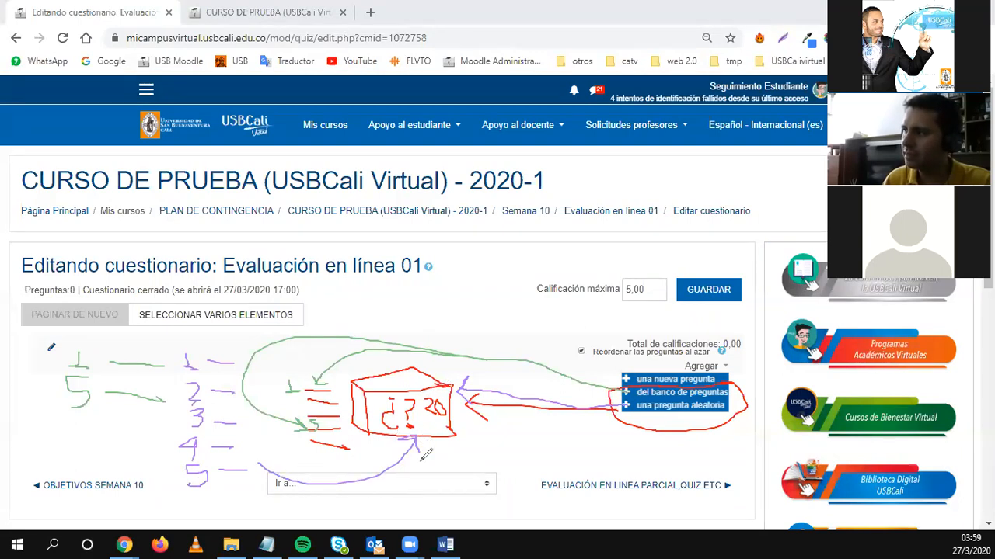
mouse_move(360, 388)
left_mouse_down()
mouse_move(449, 424)
mouse_move(416, 367)
mouse_move(371, 391)
left_mouse_up()
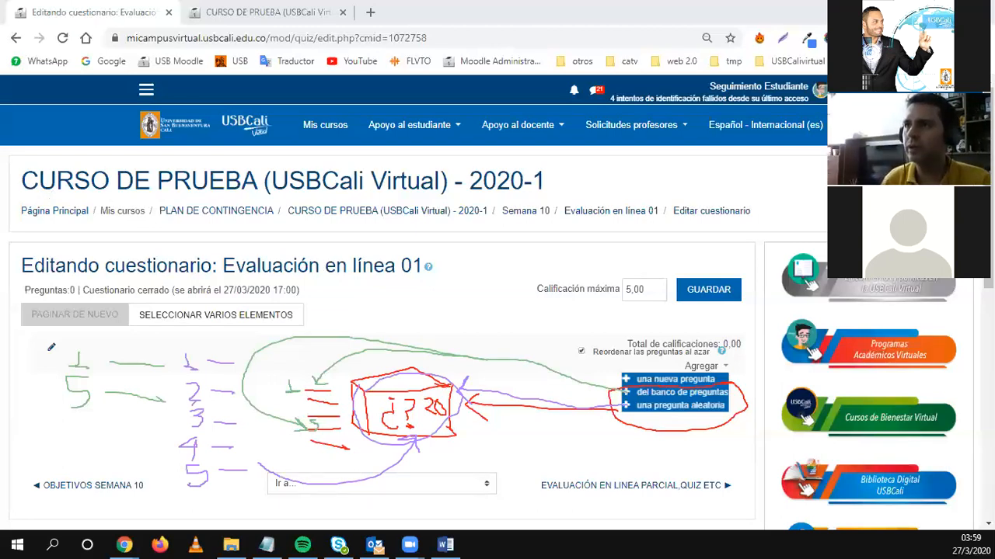
key("Escape")
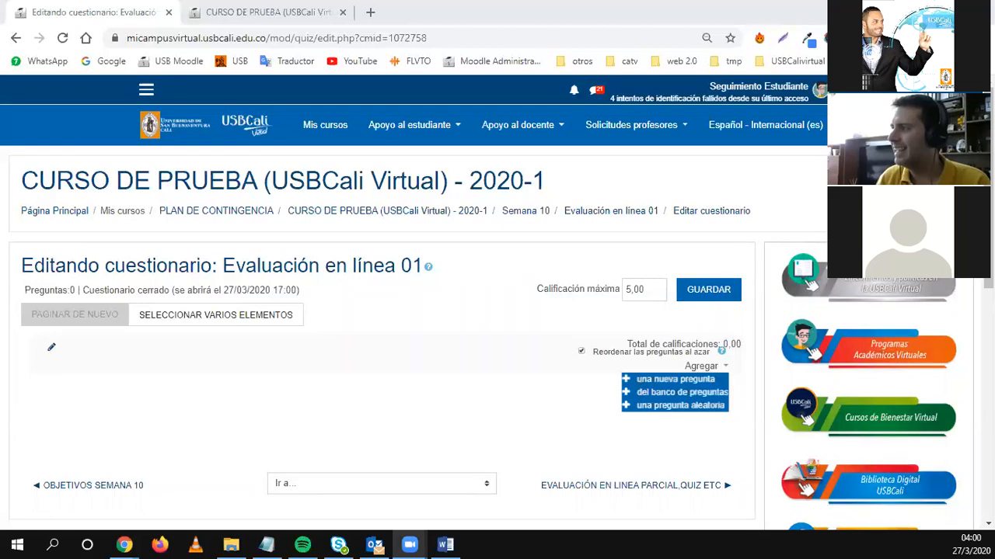
Open the new-question chooser and review Verdadero/Falso, Respuesta corta, Numérica, Calculada and Ensayo.
left_click(669, 383)
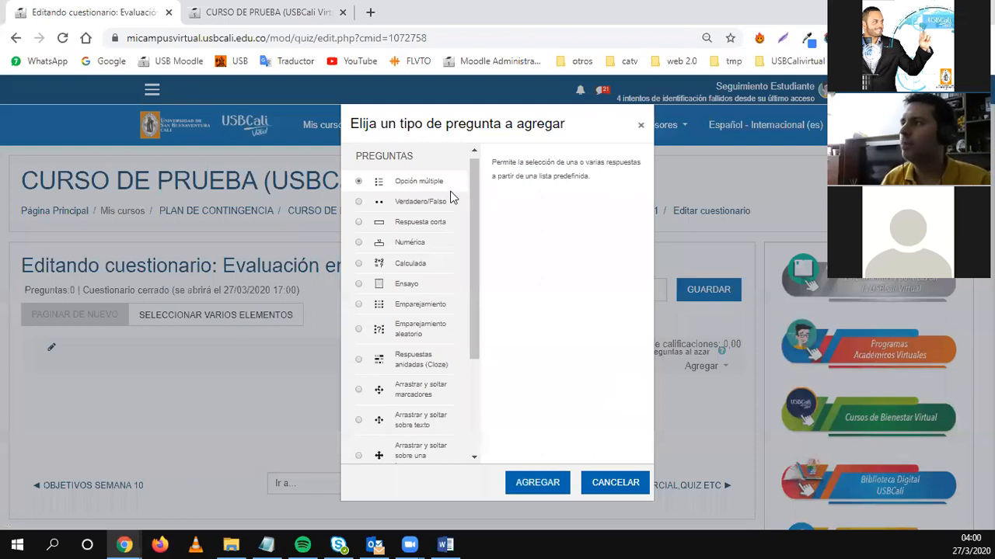
left_click_drag(477, 192, 475, 233)
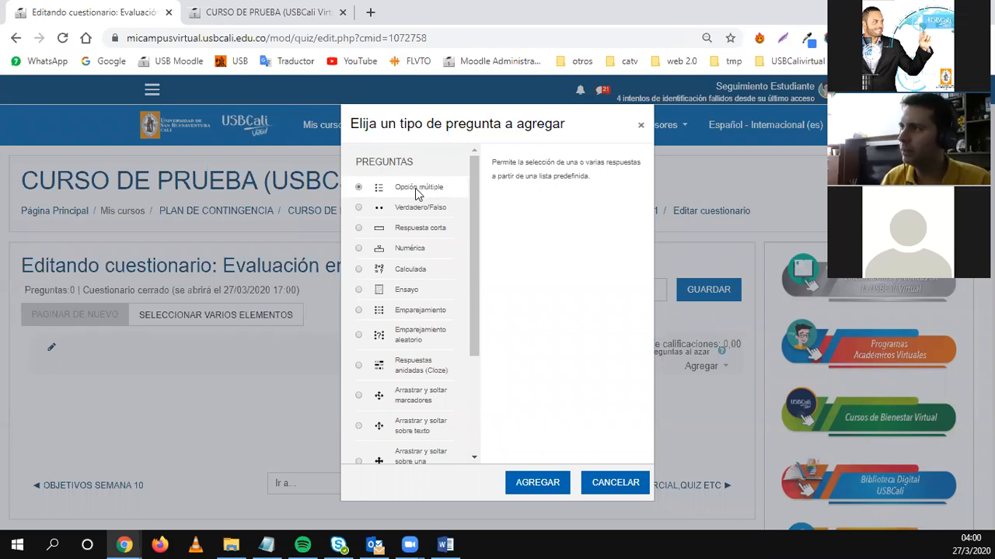
left_click(406, 210)
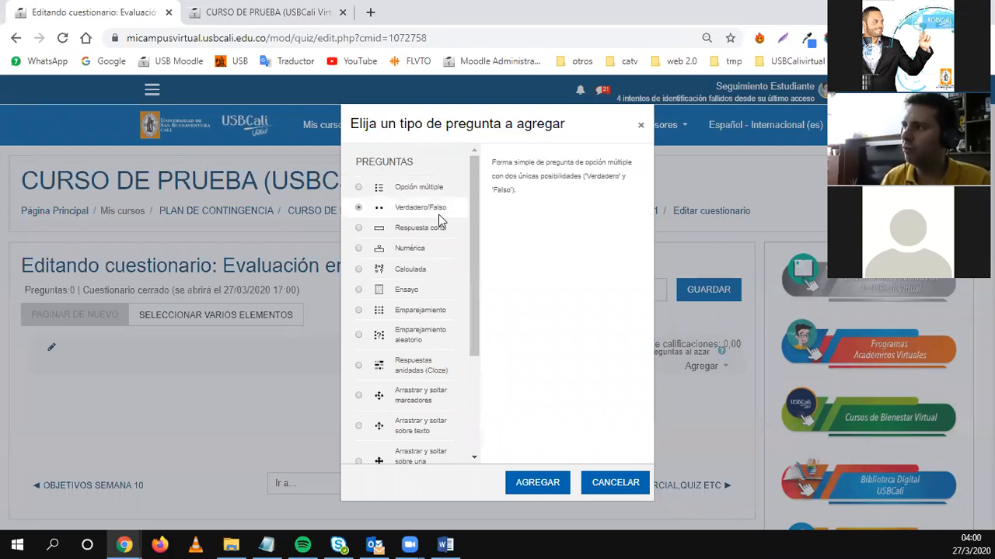
left_click(405, 229)
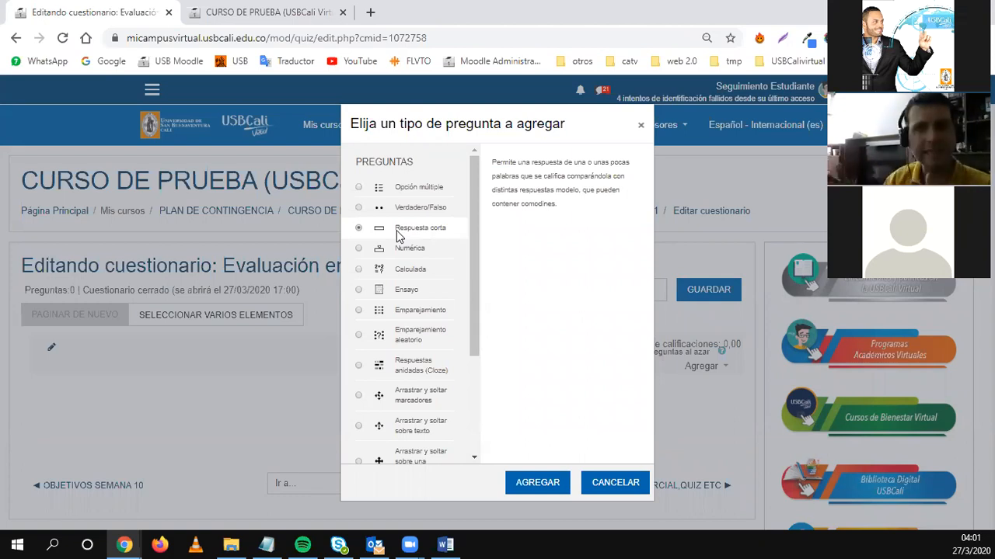
left_click(399, 251)
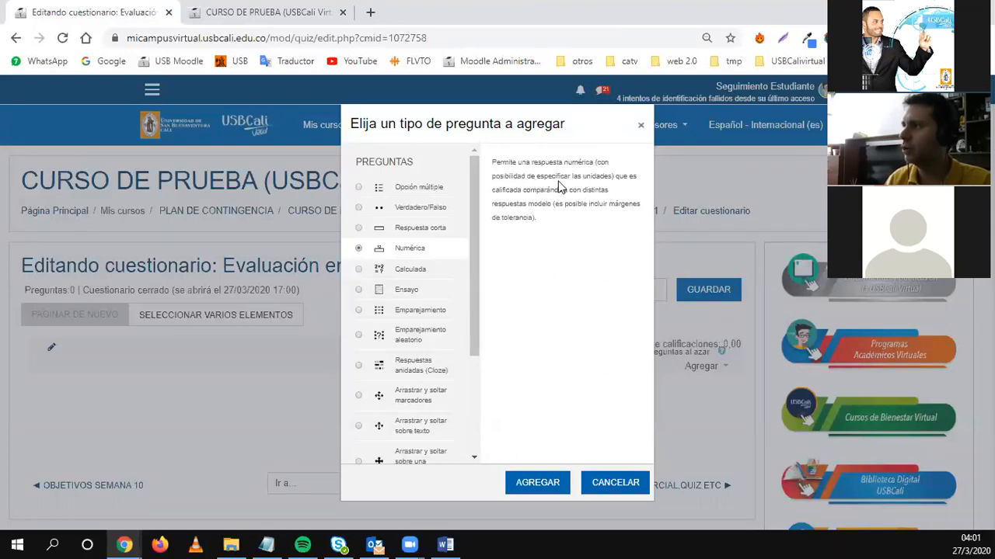
left_click(393, 271)
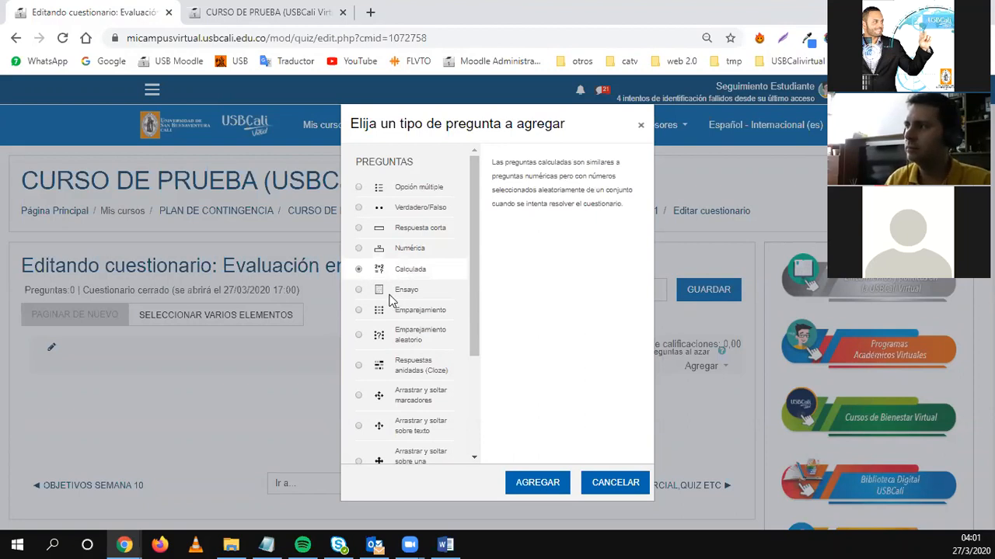
left_click(398, 294)
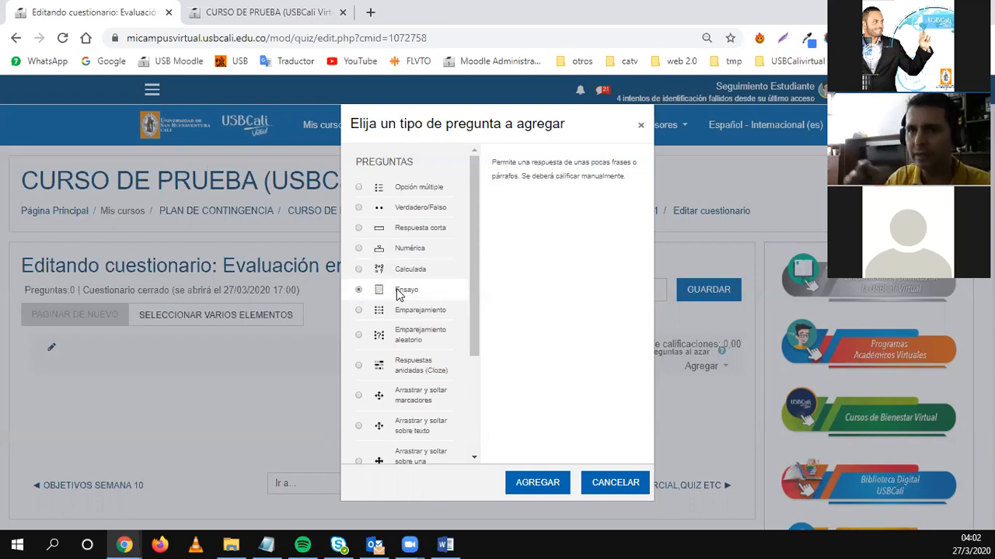
Review Emparejamiento, Emparejamiento aleatorio and Cloze, then select Descripción and add it.
left_click(405, 312)
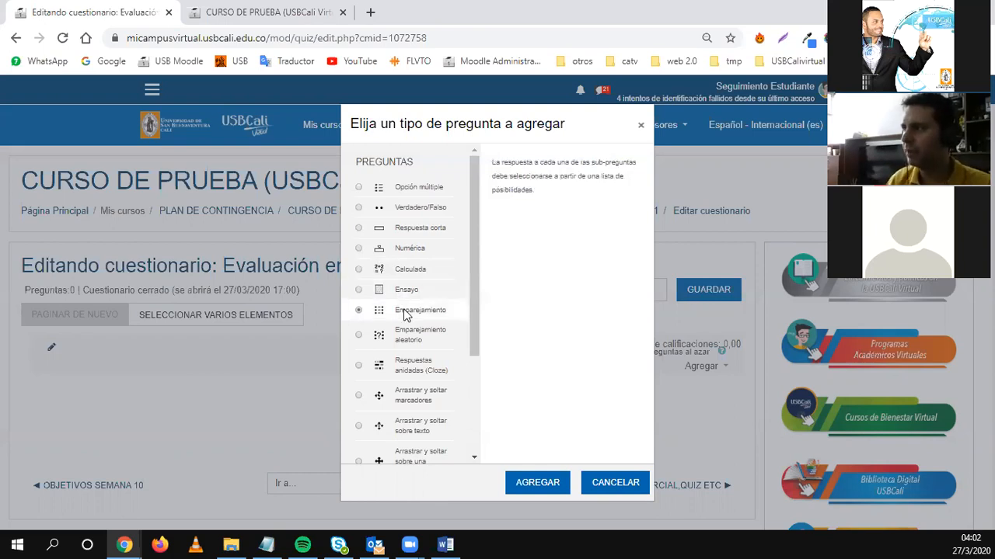
left_click(402, 338)
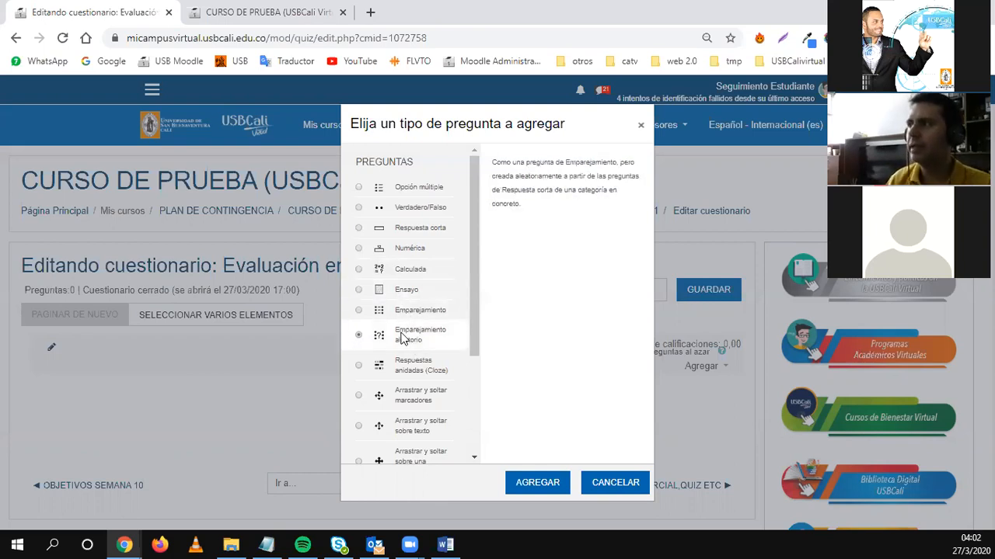
scroll(402, 338, "down", 1)
left_click(402, 305)
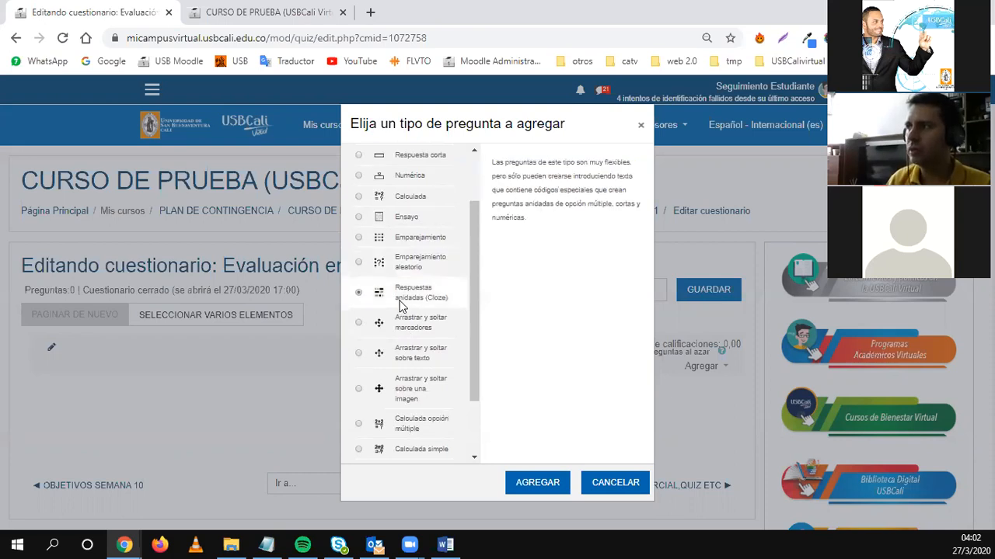
scroll(416, 353, "down", 1)
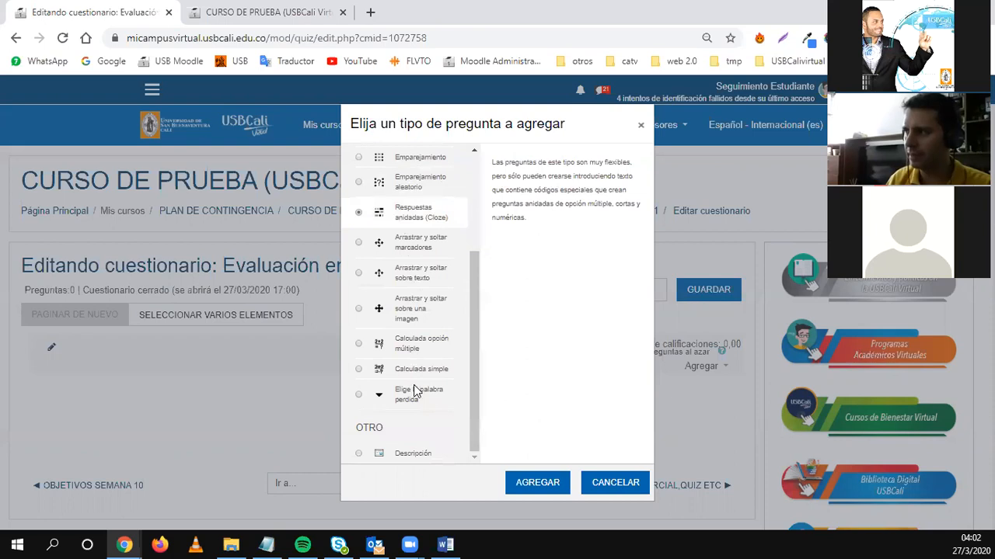
left_click(362, 454)
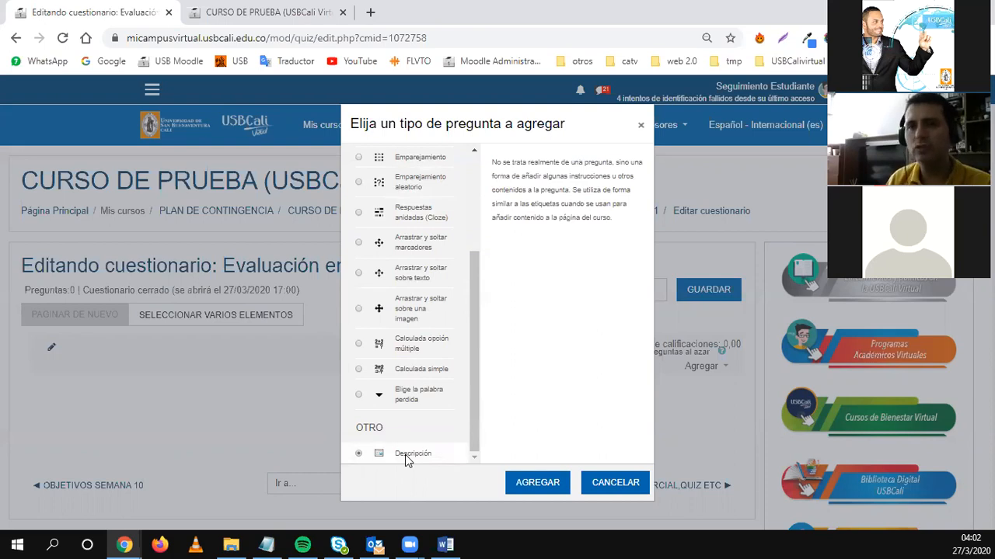
left_click(525, 483)
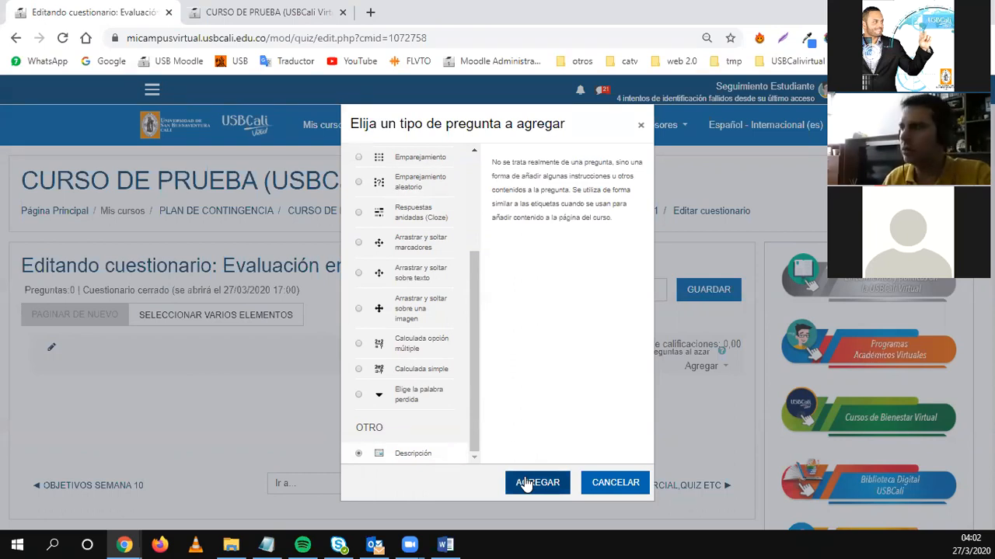
Enter the question name 'DESCRIPCION 1', correcting the lowercase first letter to D.
left_click(525, 484)
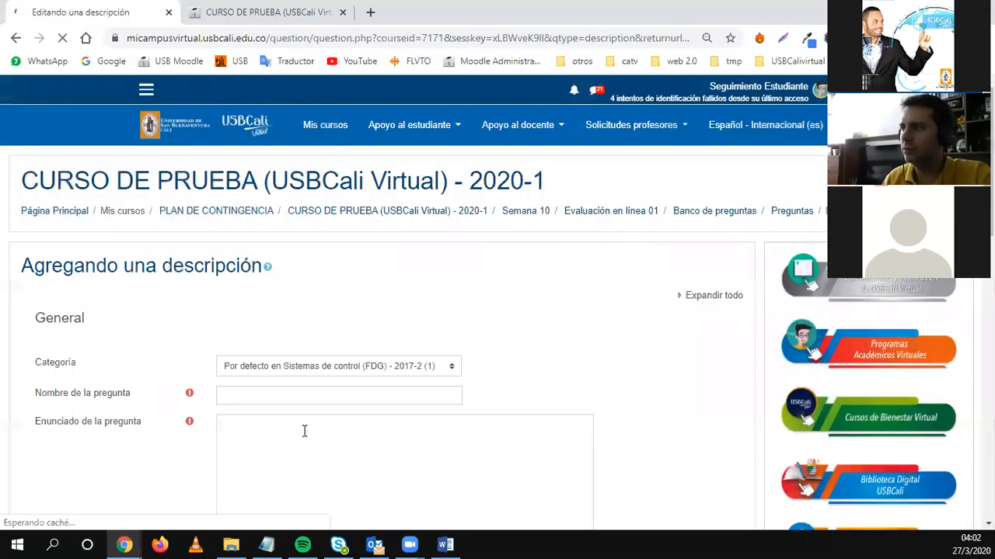
left_click(271, 394)
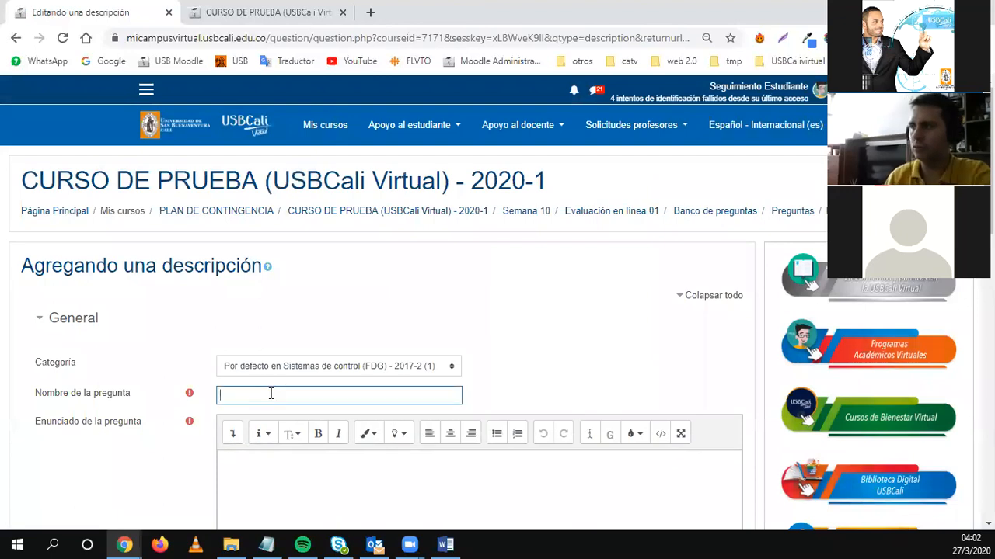
type("dESCRIP")
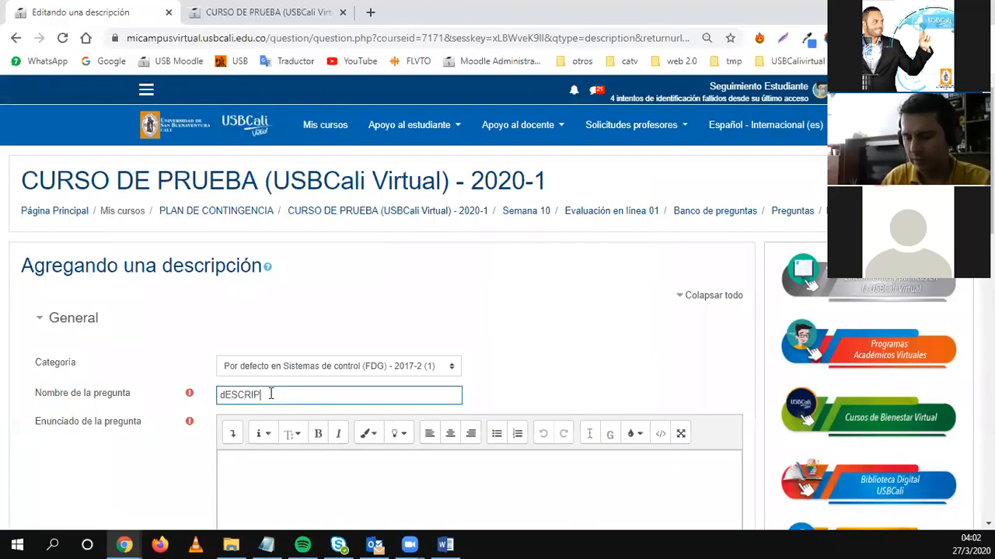
type("CION 1")
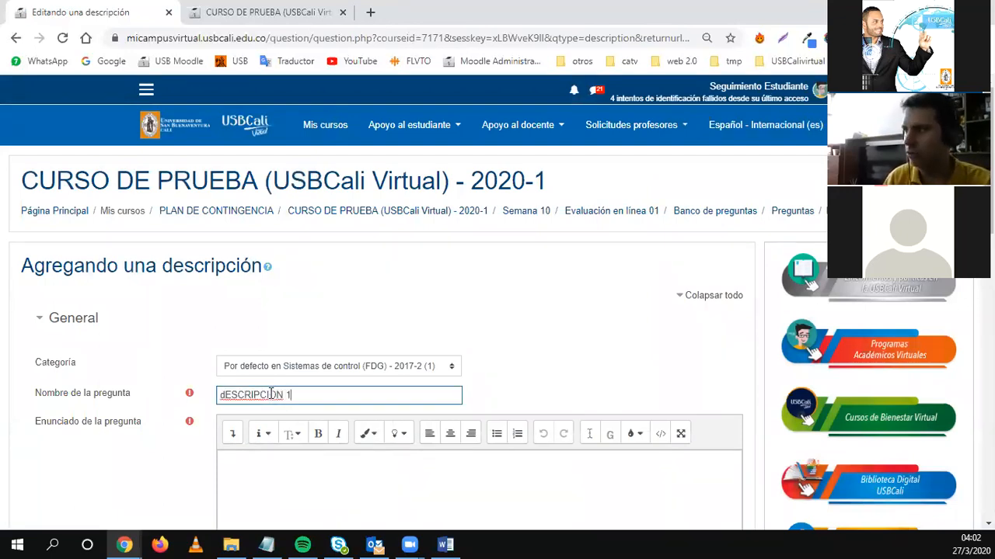
left_click_drag(225, 395, 216, 398)
type("D")
scroll(296, 419, "down", 2)
left_click(284, 391)
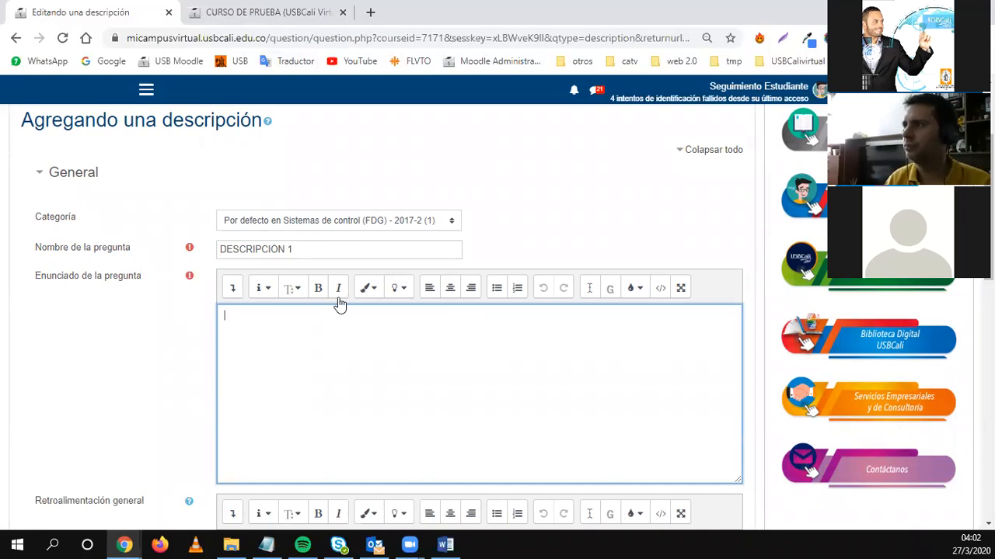
left_click(371, 11)
Search Google for 'texto', open Wikipedia's Texto article and copy its opening paragraphs.
type("texto")
key("Return")
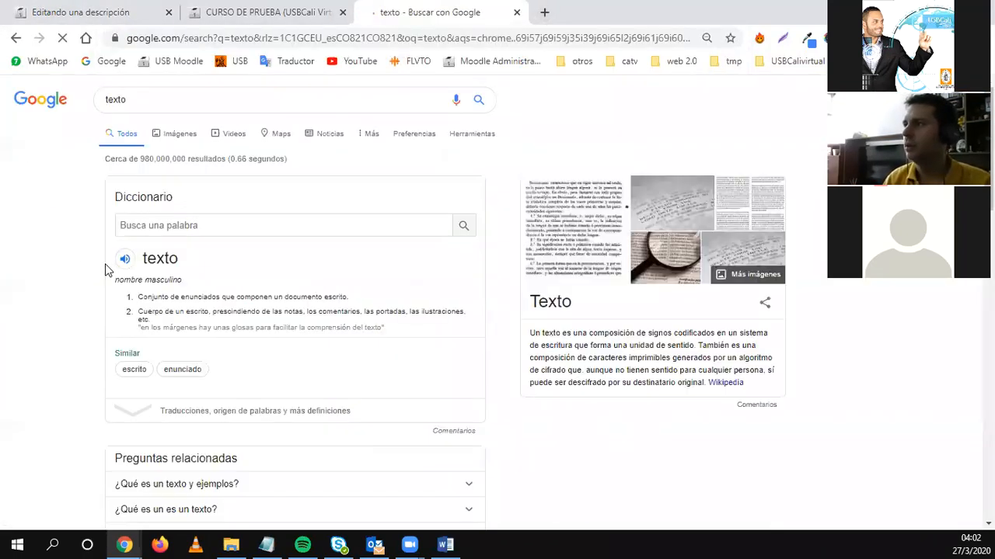
left_click(725, 384)
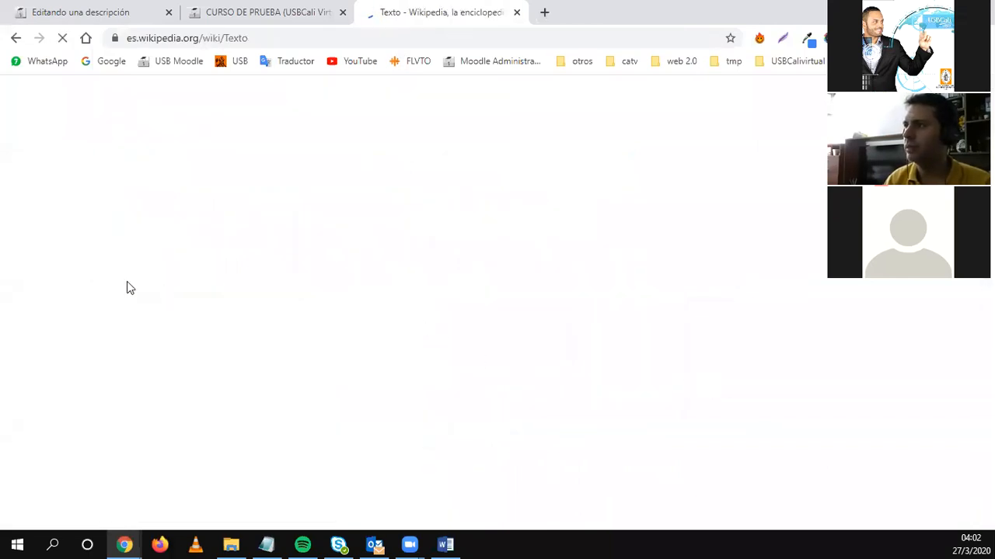
left_click_drag(147, 194, 470, 420)
key("ctrl+c")
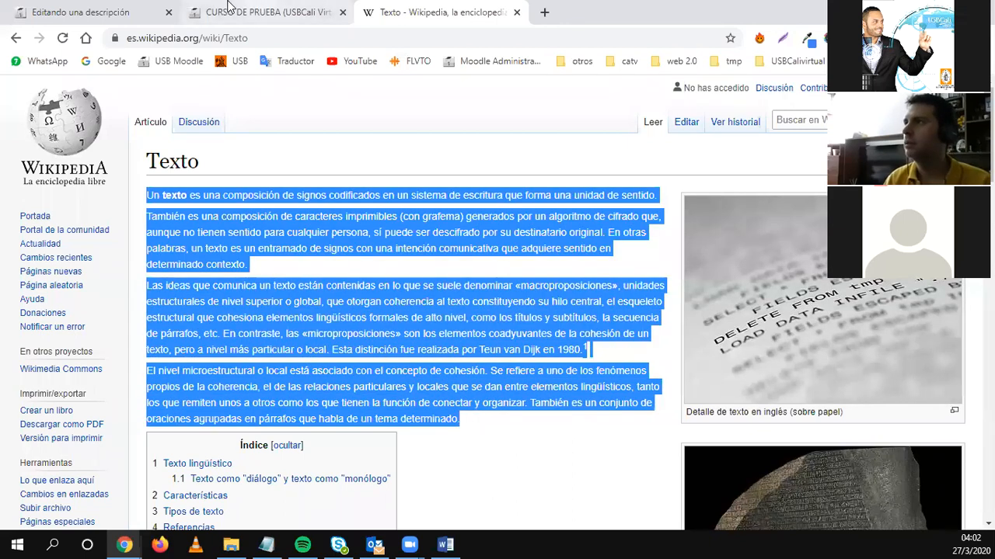
left_click(77, 12)
Paste the Wikipedia paragraphs into Enunciado and save DESCRIPCION 1 to the quiz.
key("ctrl+v")
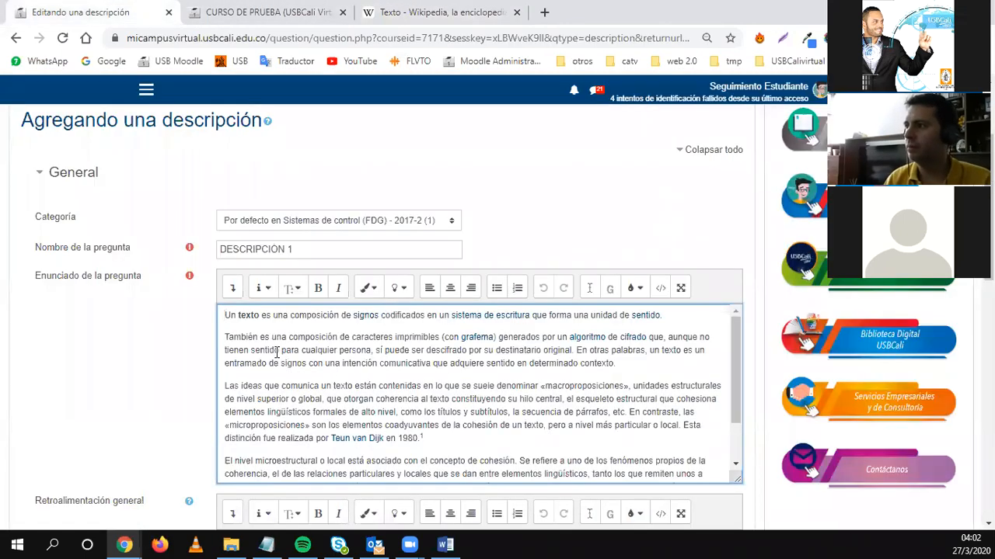
scroll(272, 380, "down", 2)
scroll(101, 435, "down", 15)
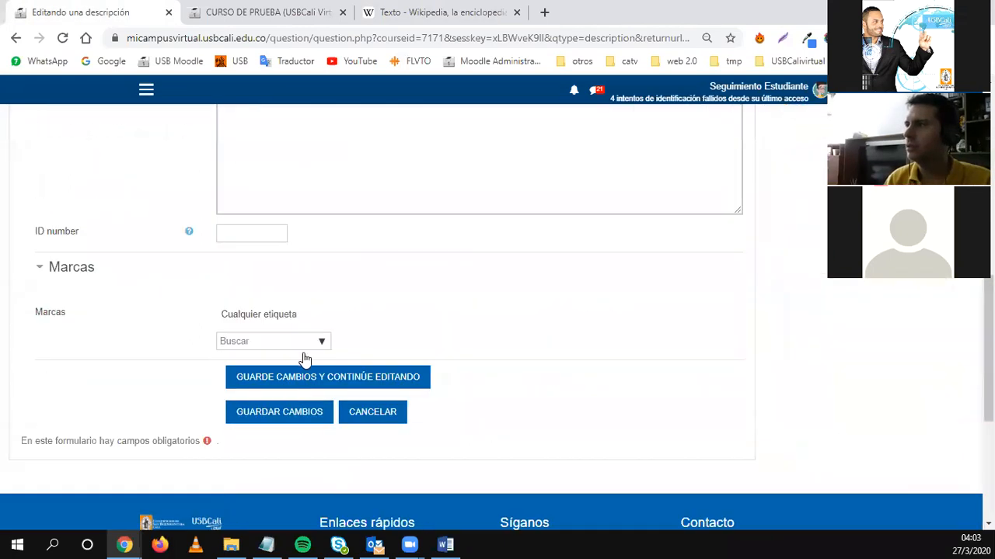
left_click(277, 417)
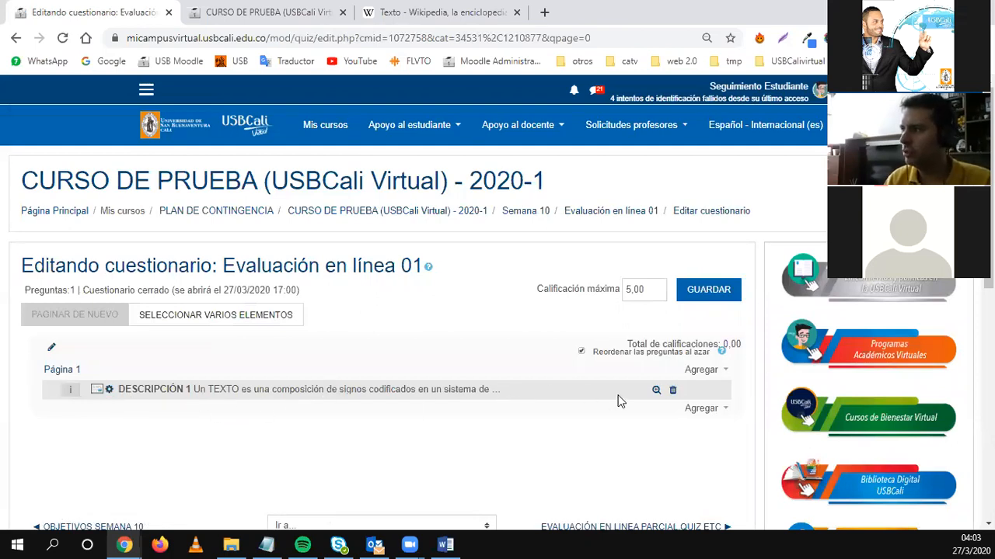
Preview DESCRIPCION 1, close the preview, and bring up the options for adding a new question.
left_click(656, 390)
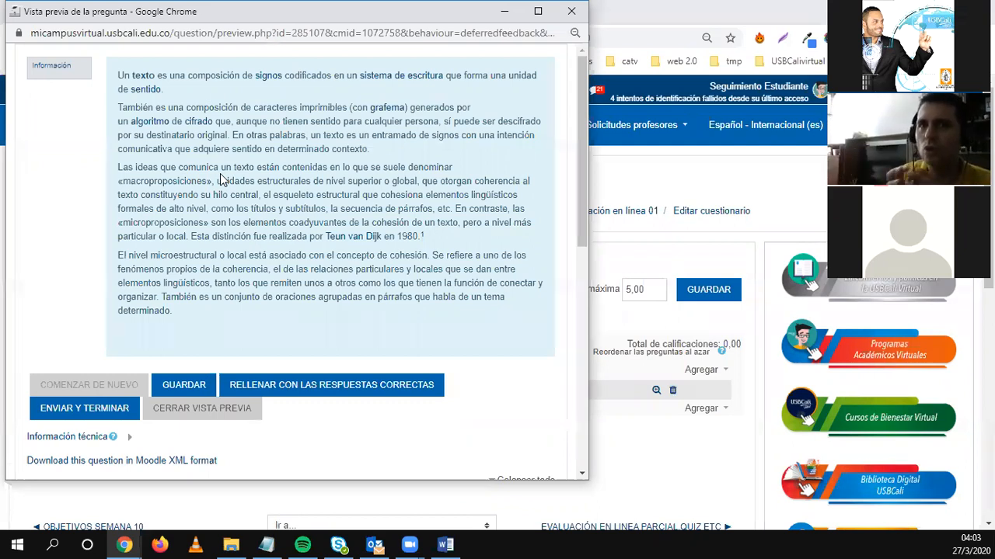
left_click(571, 11)
left_click(707, 408)
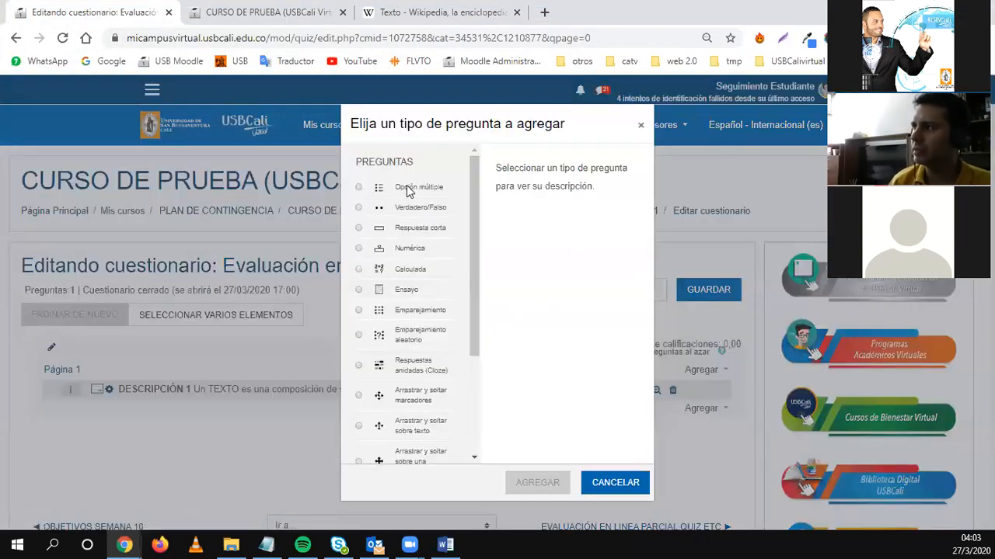
Add a new Opción múltiple question to the quiz.
left_click(407, 185)
left_click(530, 479)
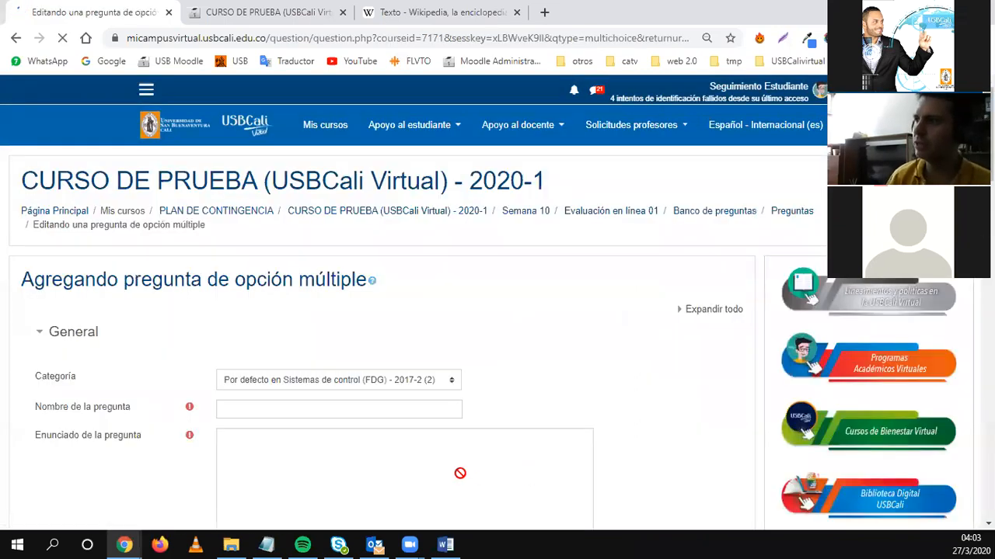
scroll(247, 343, "down", 2)
Name the question 'Quiz semana 8 pregunta 1'.
left_click(220, 268)
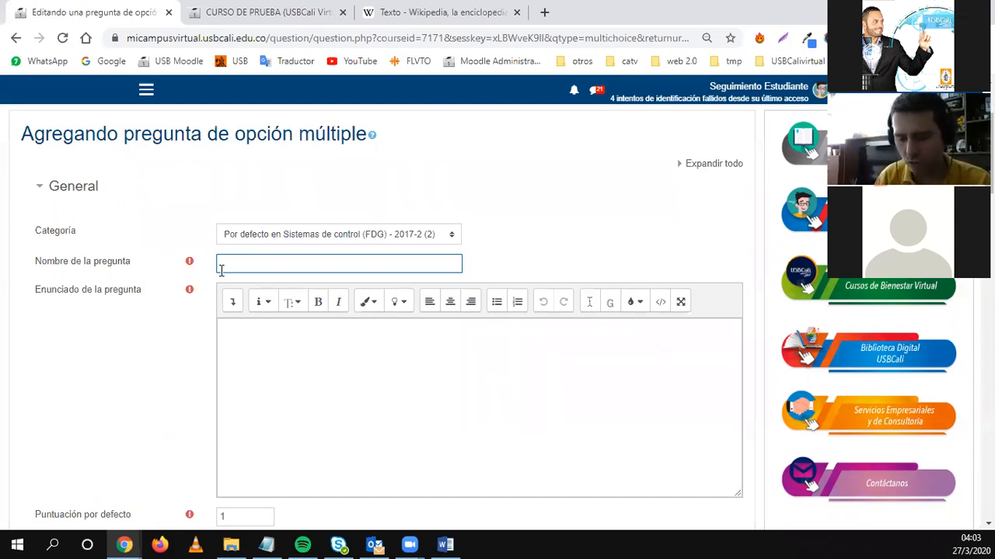
type("Cuest")
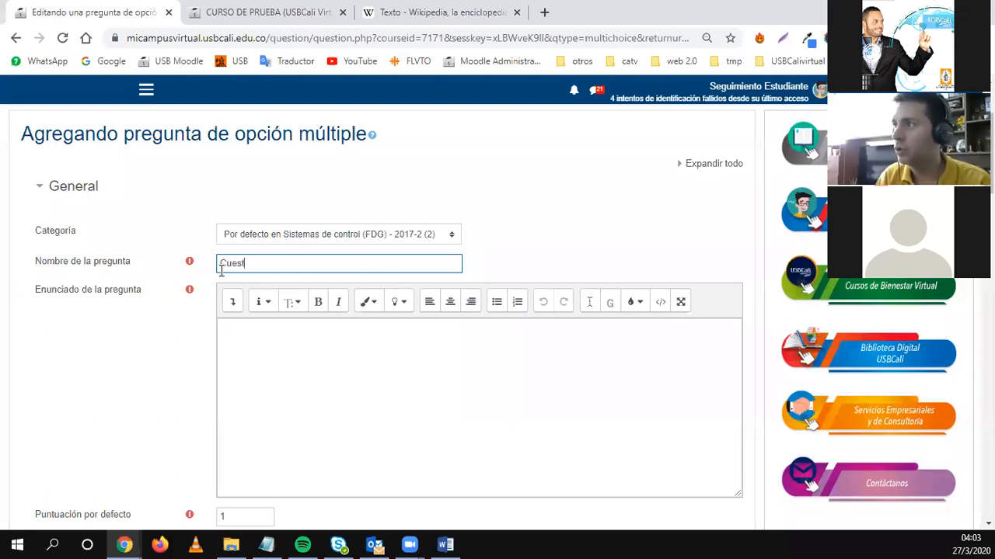
type("io")
key("BackSpace")
key("BackSpace")
key("BackSpace")
key("BackSpace")
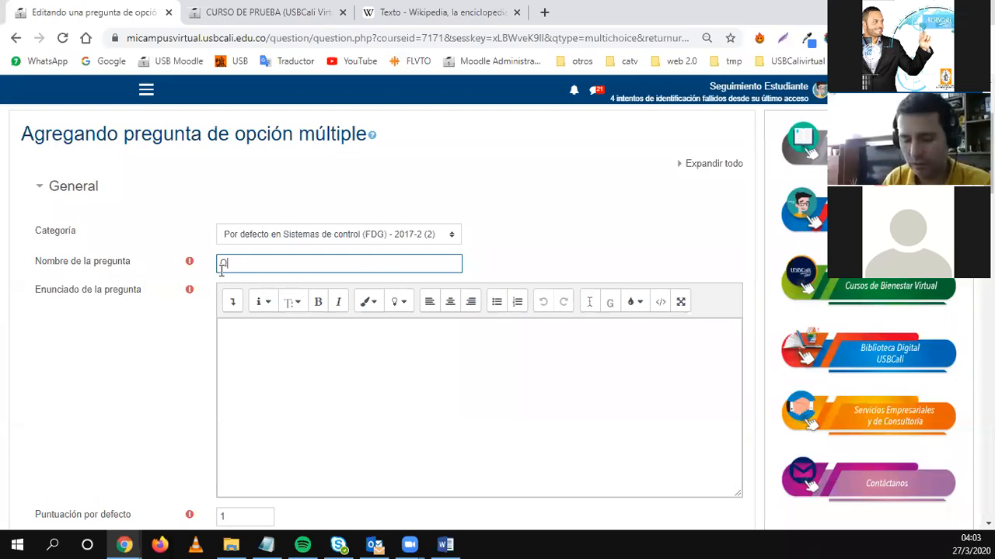
type("z sema")
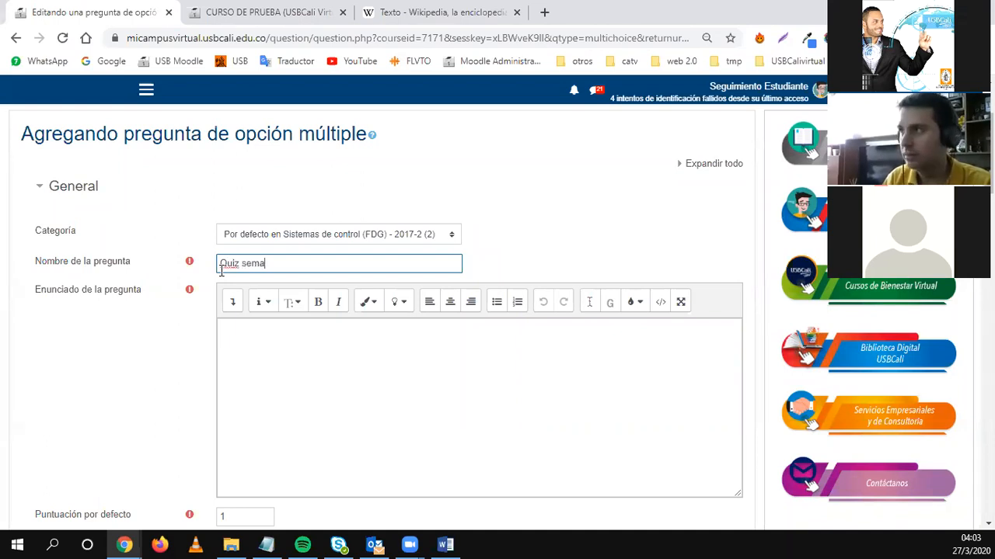
type("na 8 ")
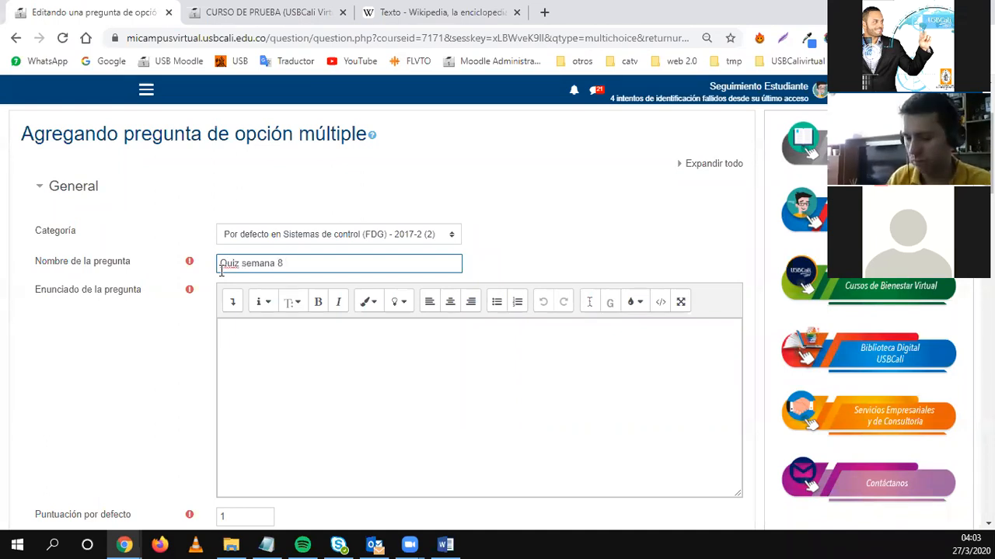
type("pregunta 1")
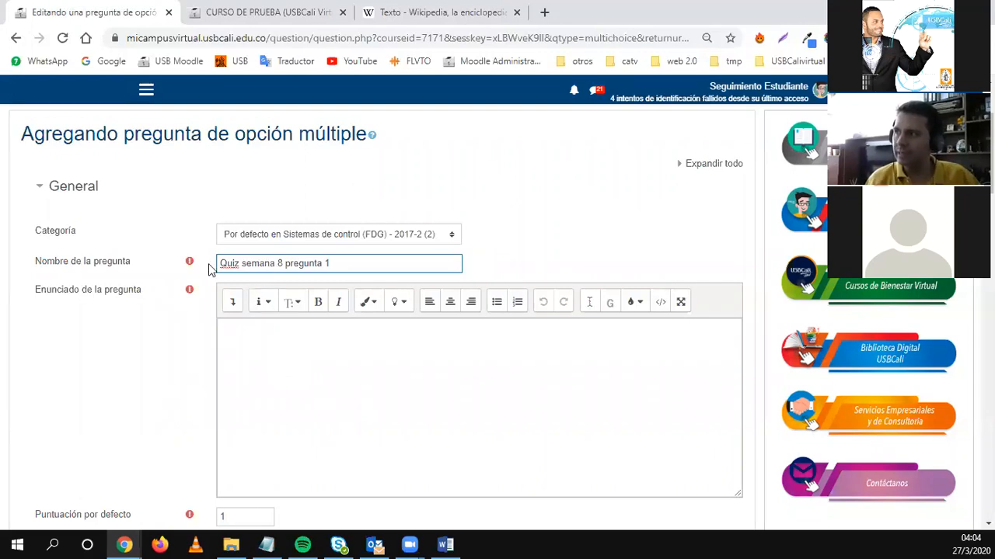
left_click_drag(352, 261, 220, 262)
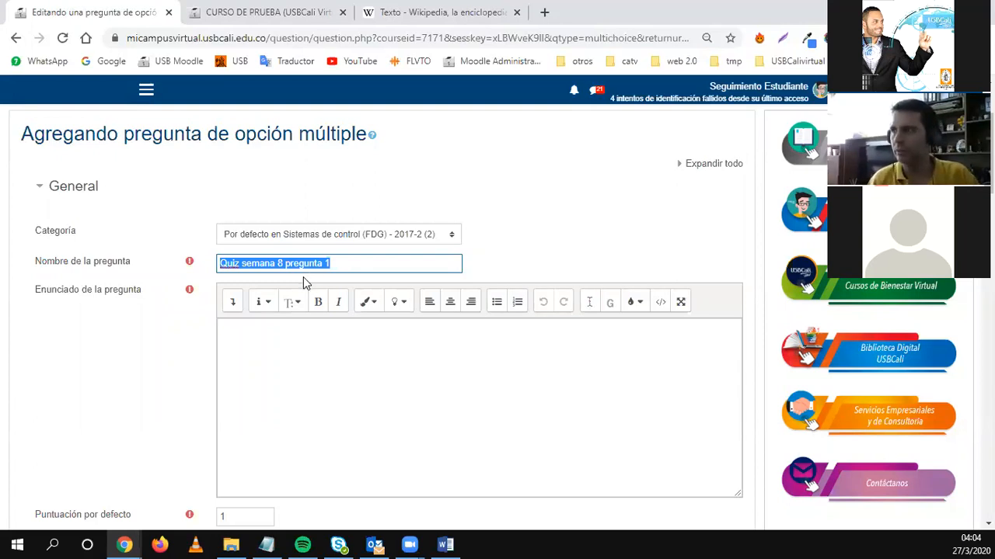
left_click_drag(96, 292, 129, 295)
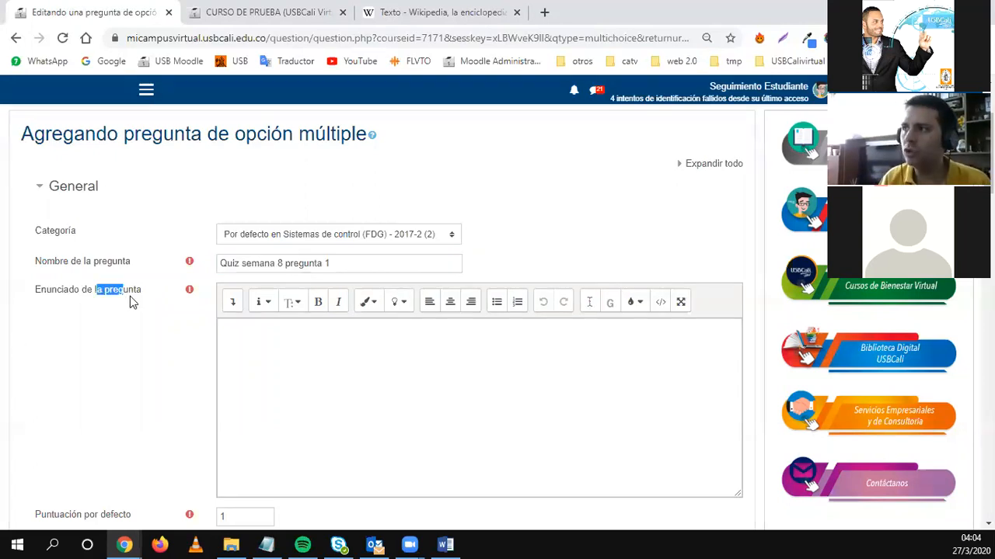
Enter the question text '¿Cómo se llama el Director del CEV?'.
left_click_drag(36, 291, 143, 300)
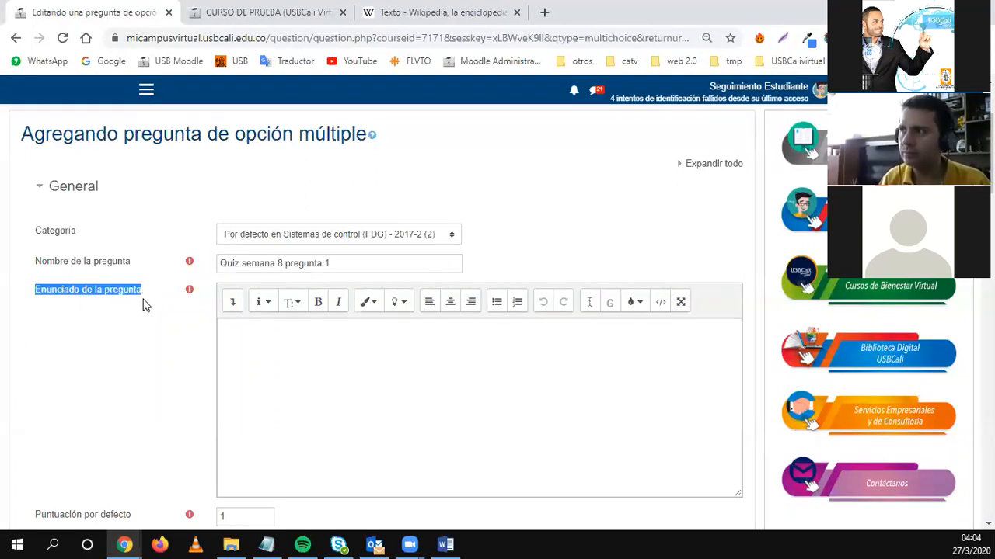
left_click(277, 359)
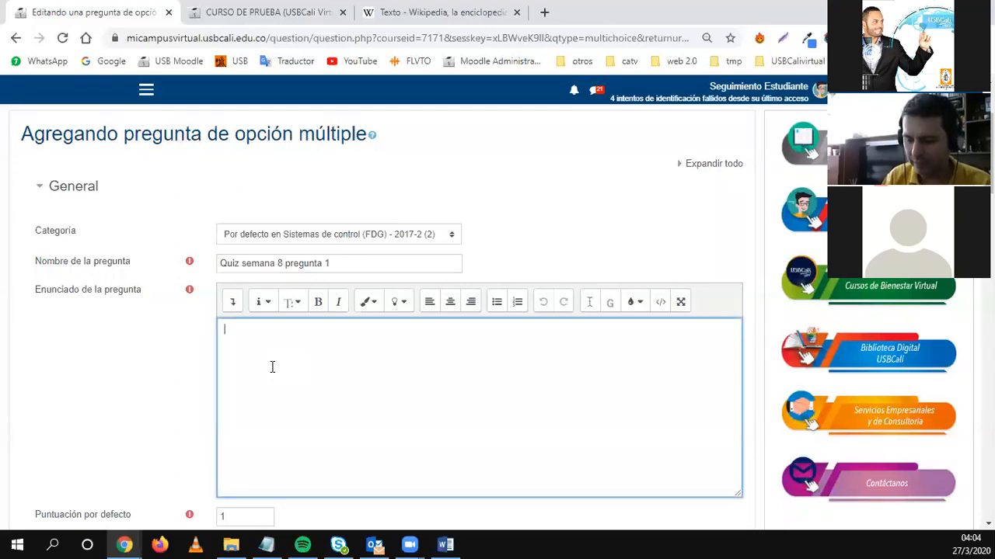
type("¿")
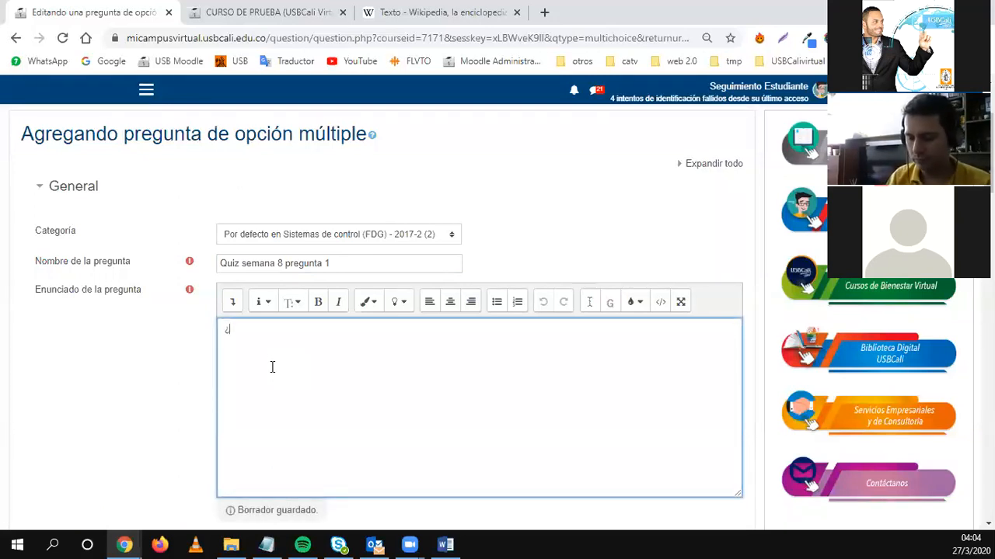
type("C")
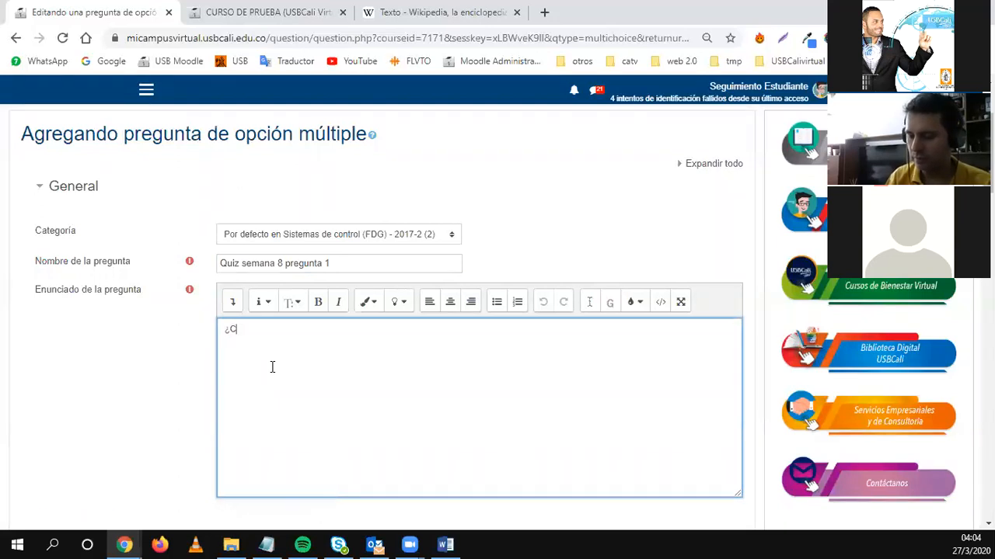
type("ómo se ll")
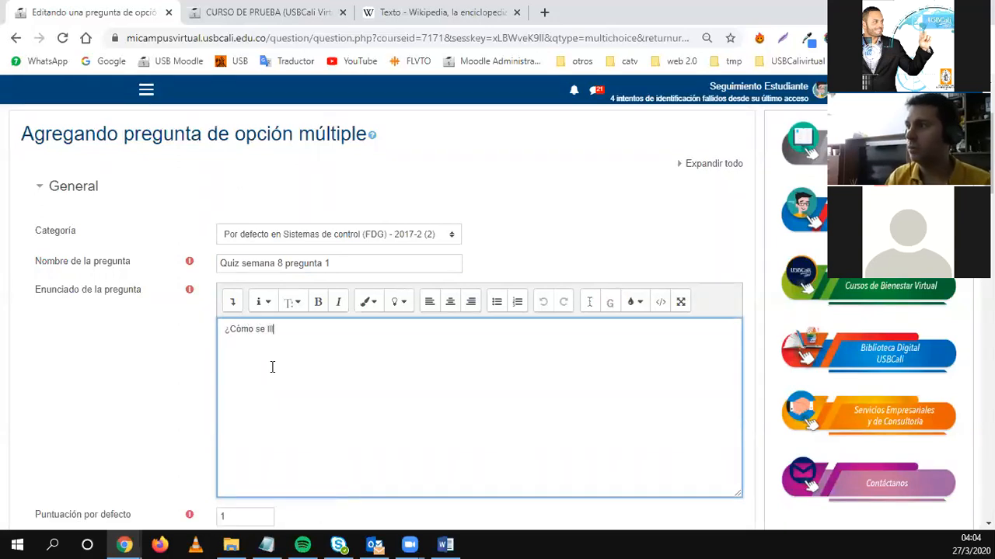
type("ama el D")
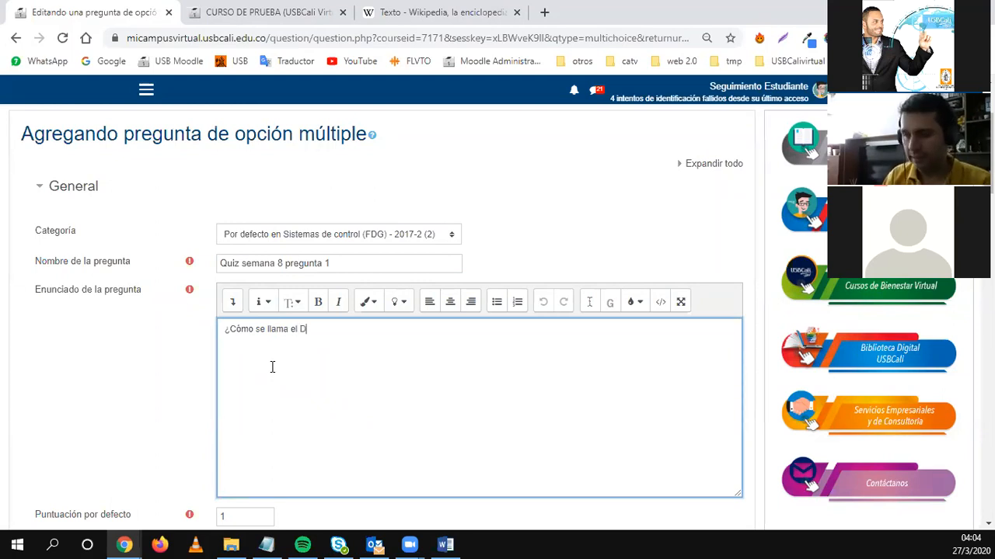
type("irector")
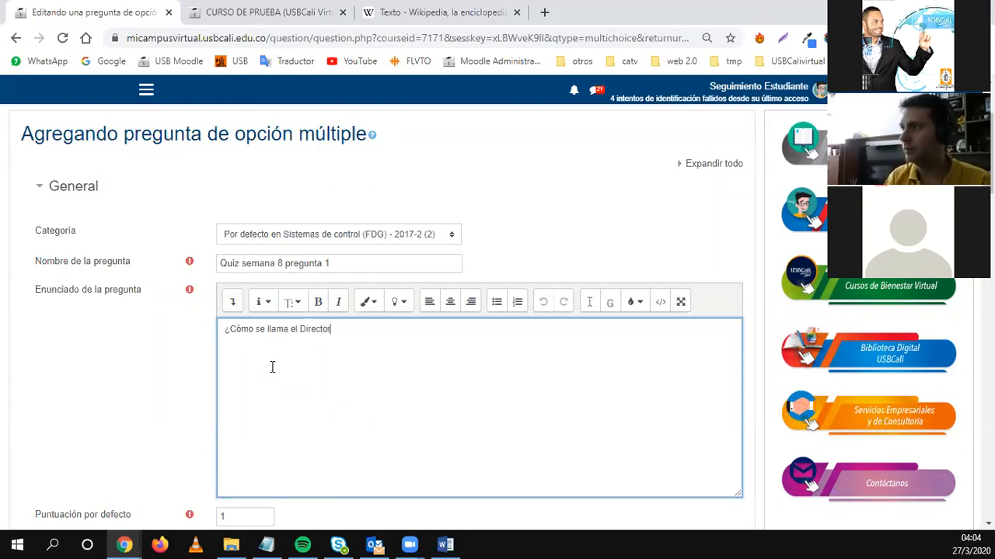
type(" del CEV")
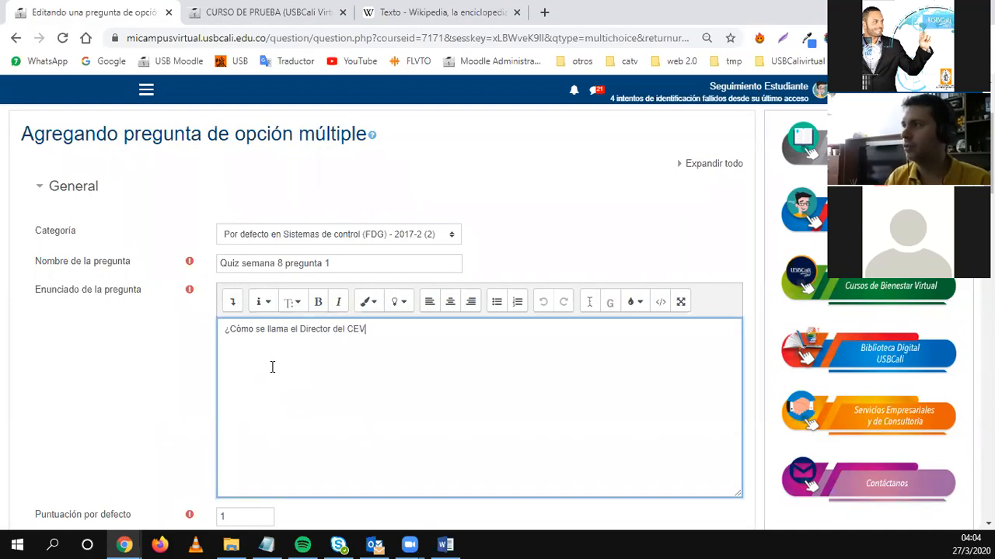
type("?")
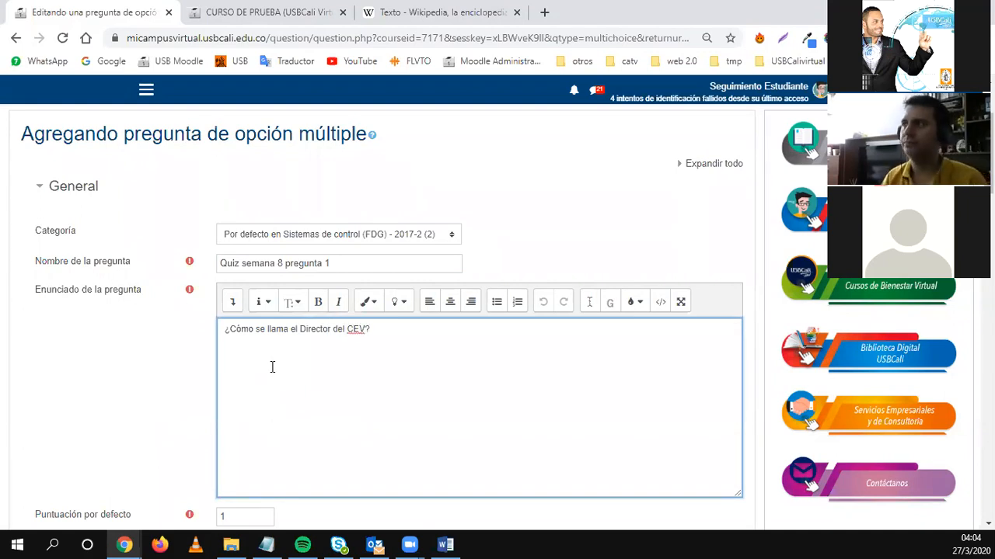
scroll(280, 380, "down", 3)
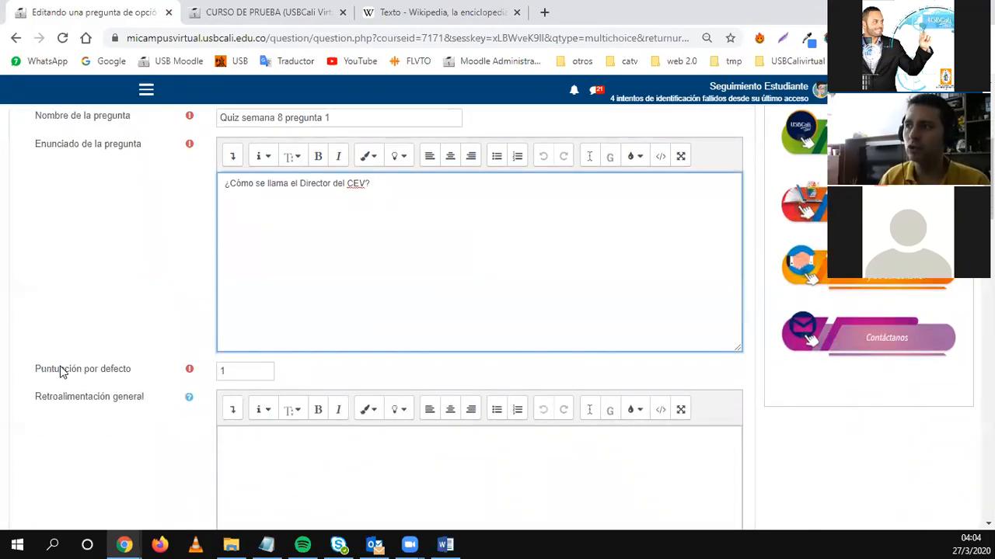
left_click_drag(380, 184, 231, 185)
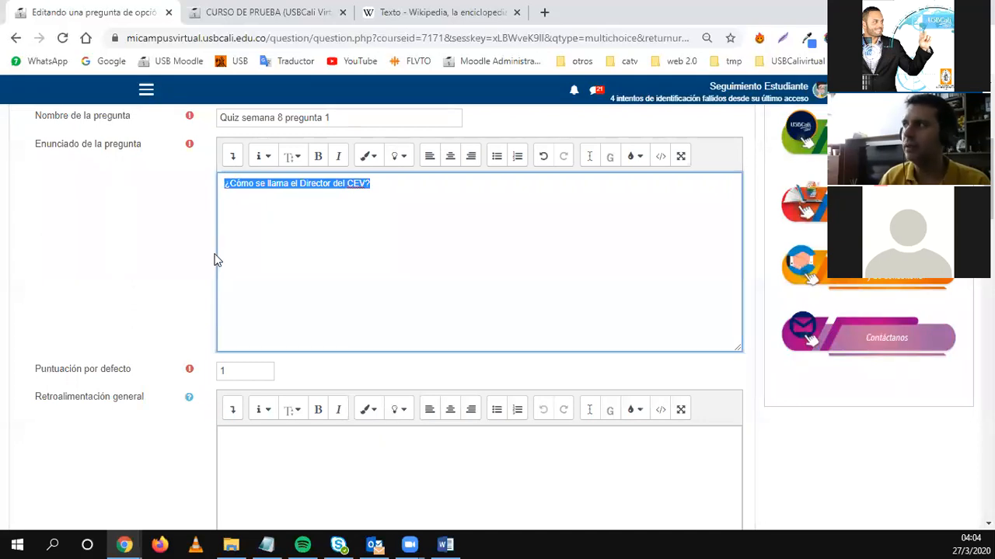
scroll(215, 260, "up", 1)
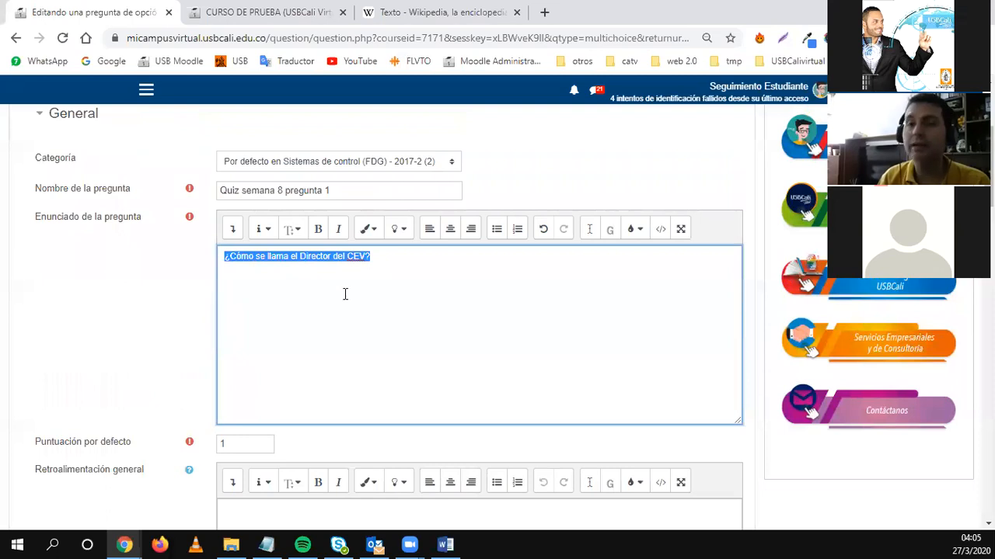
scroll(280, 371, "down", 1)
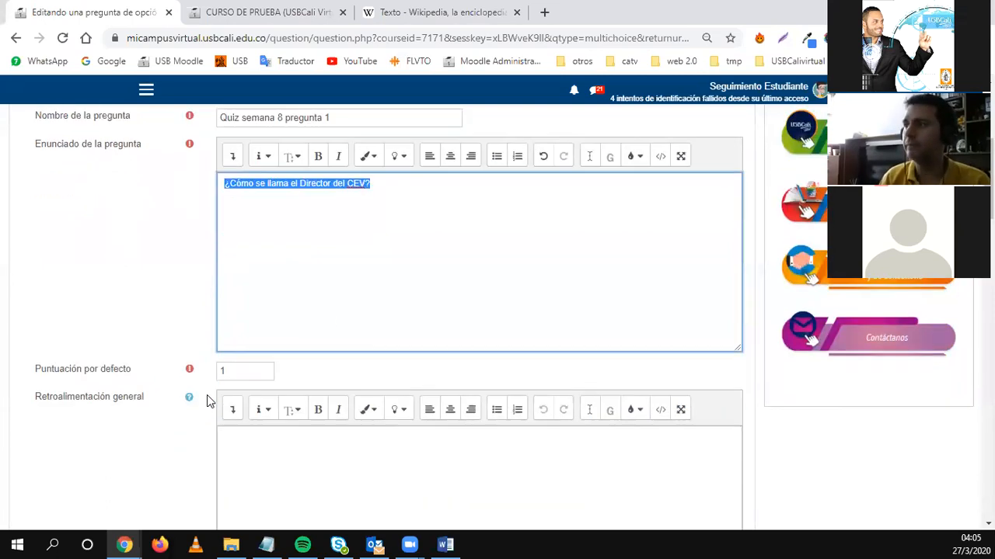
Change the Puntuación por defecto from 1 to 0.5.
double_click(251, 371)
type("0.5")
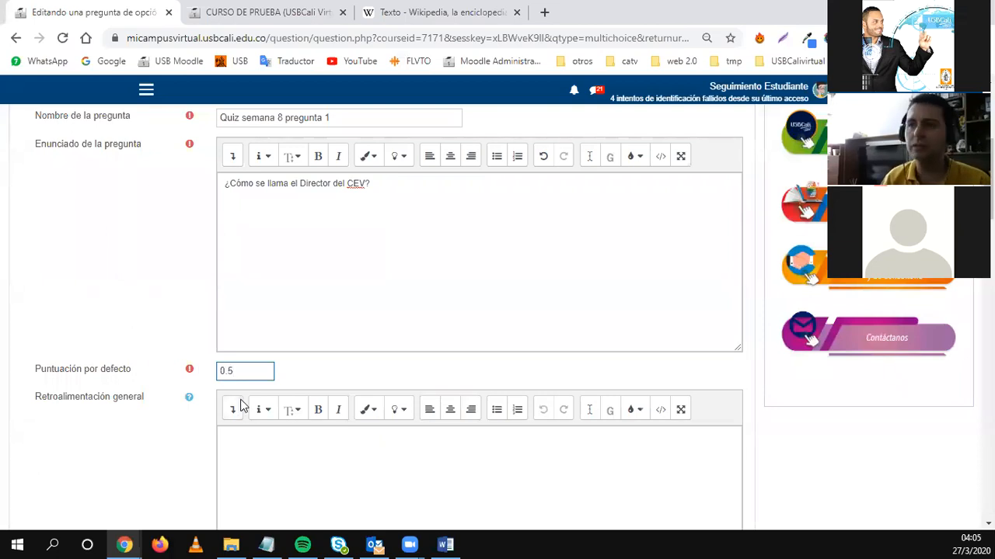
scroll(241, 412, "down", 2)
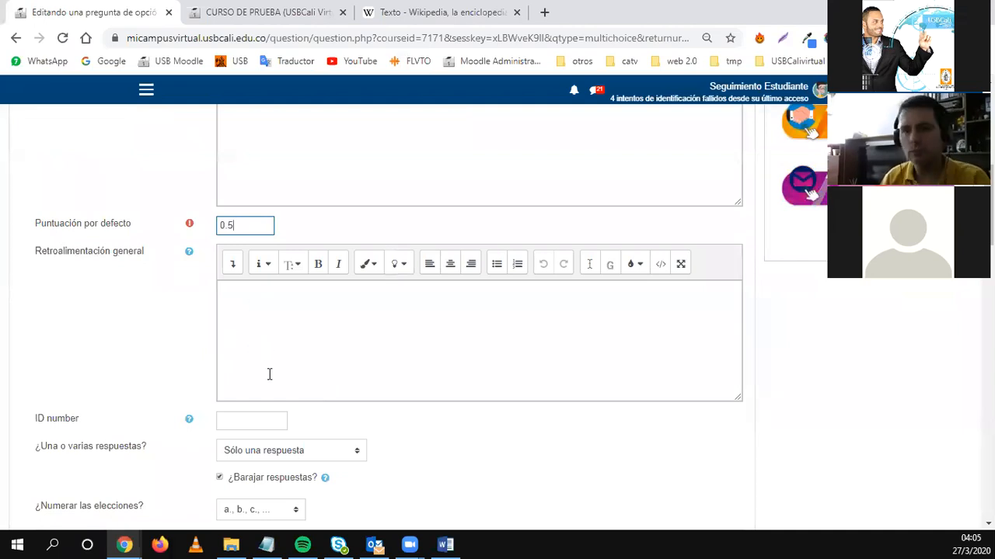
Keep Sólo una respuesta and set choice numbering to a., b., c.
scroll(229, 397, "down", 2)
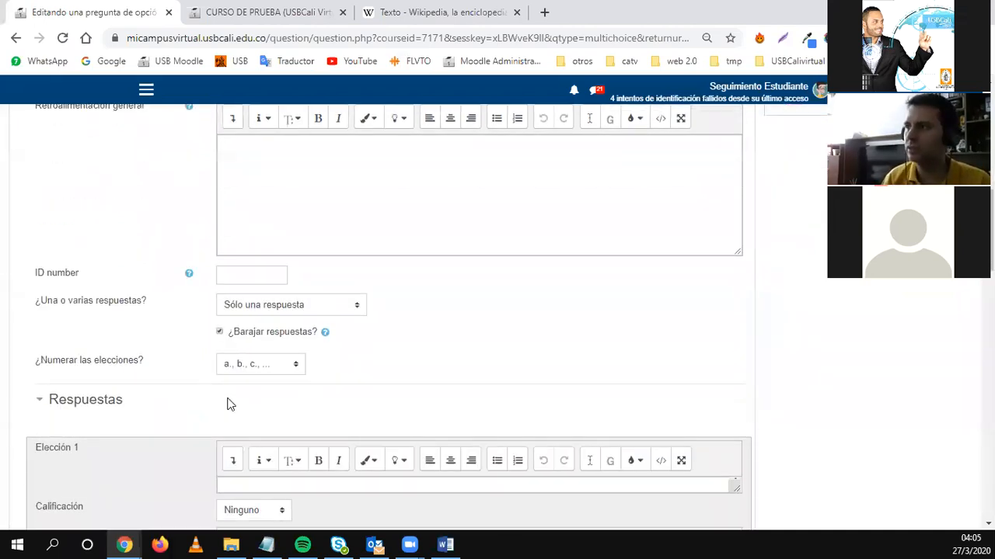
scroll(228, 404, "down", 1)
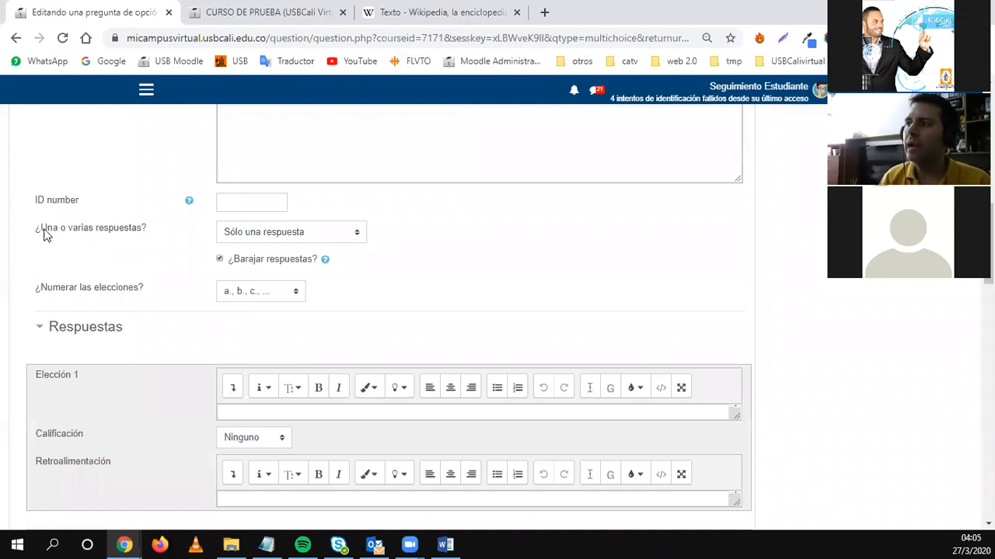
left_click_drag(35, 228, 144, 224)
left_click(258, 232)
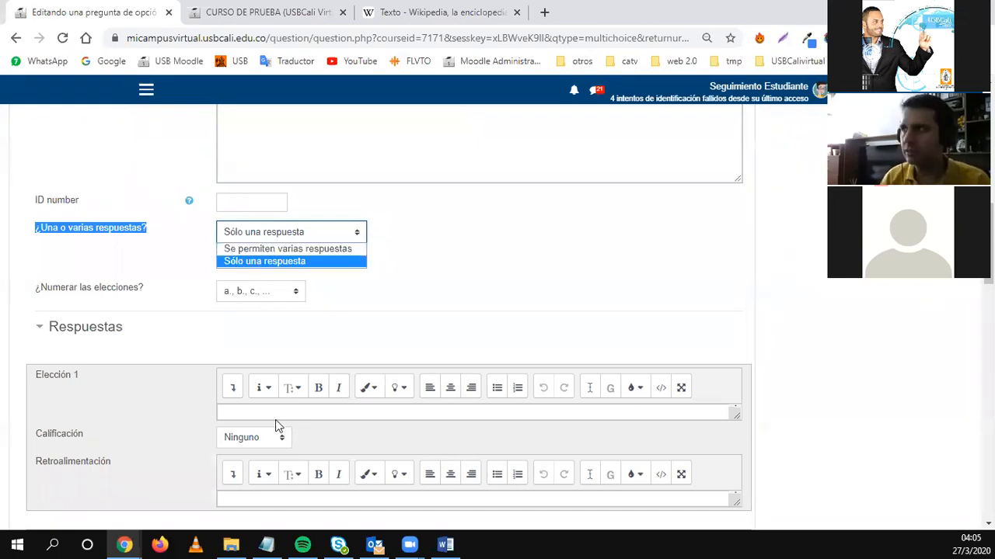
left_click(392, 289)
scroll(388, 295, "down", 1)
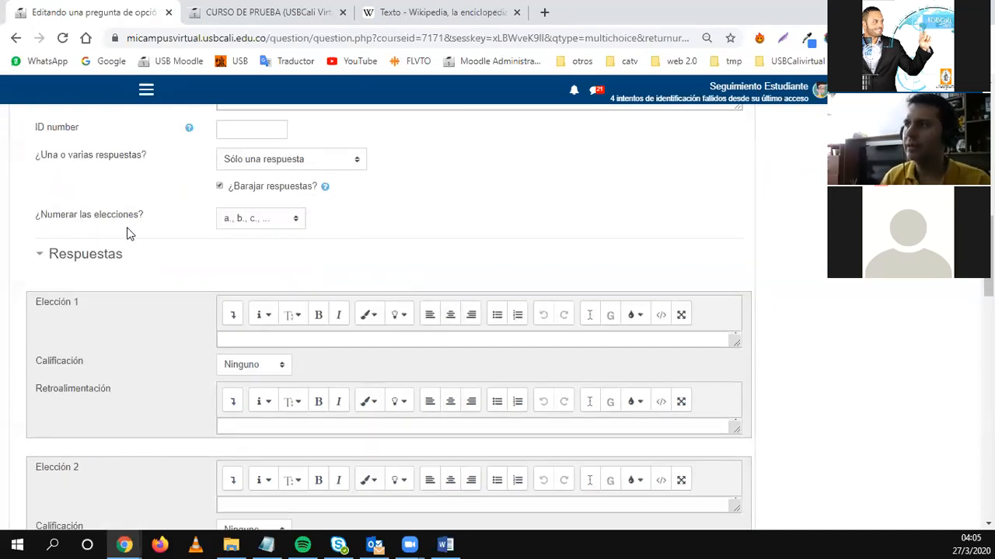
left_click(278, 220)
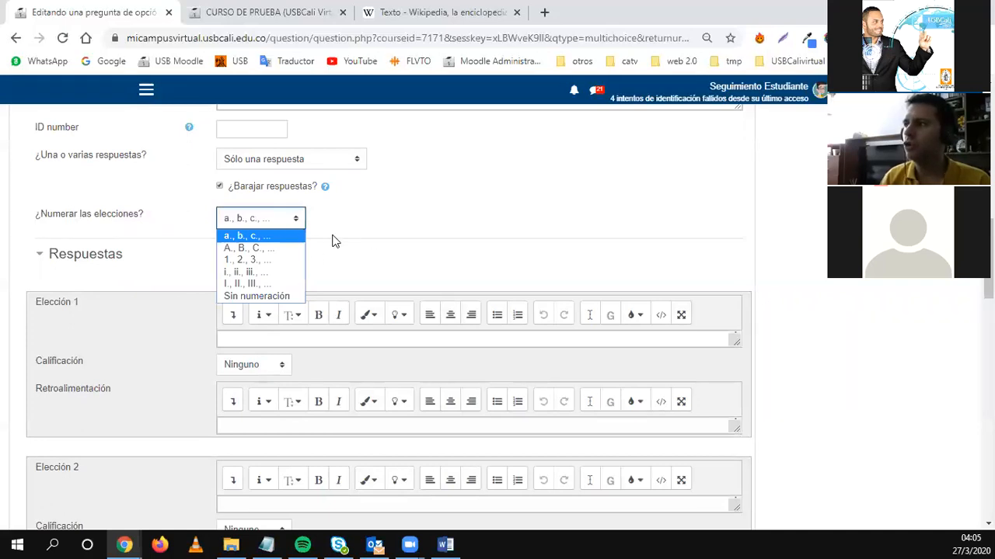
left_click(258, 261)
left_click(272, 218)
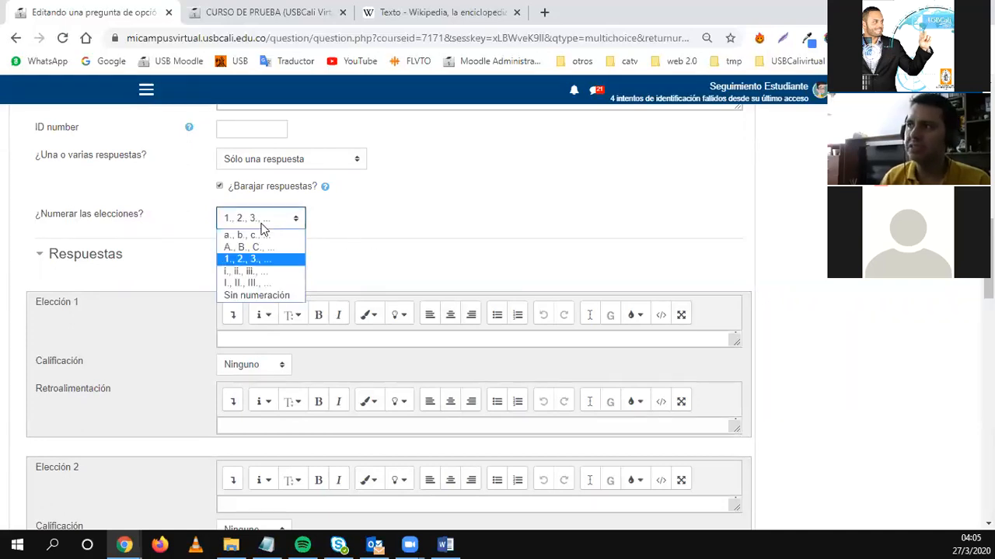
left_click(258, 235)
scroll(344, 250, "down", 1)
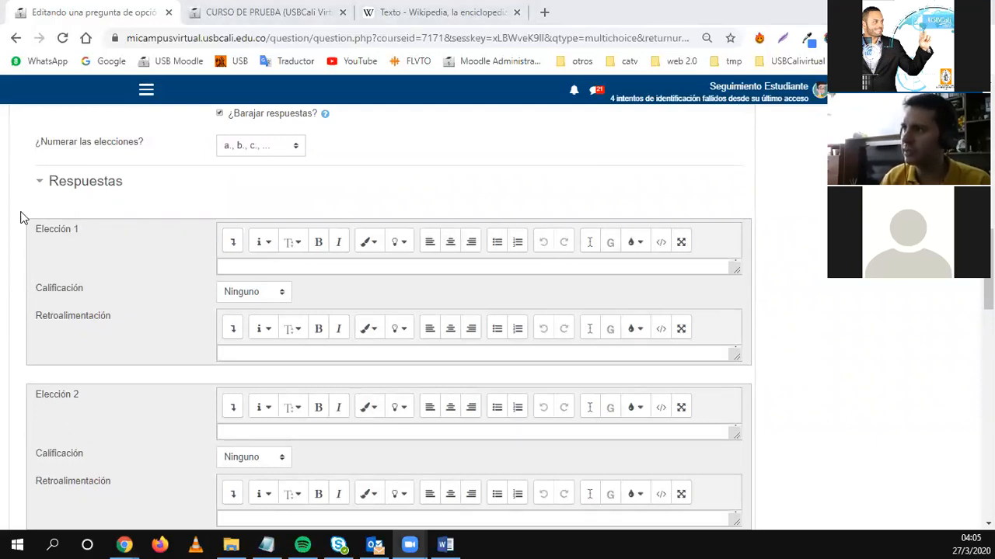
Enter a teacher's full name as Elección 1, leaving its grade at Ninguno.
left_click(236, 268)
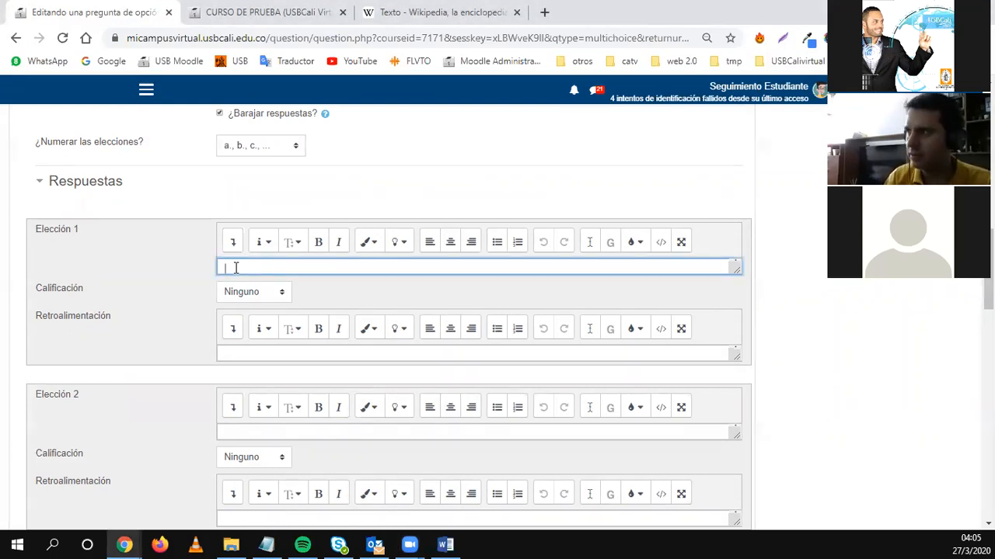
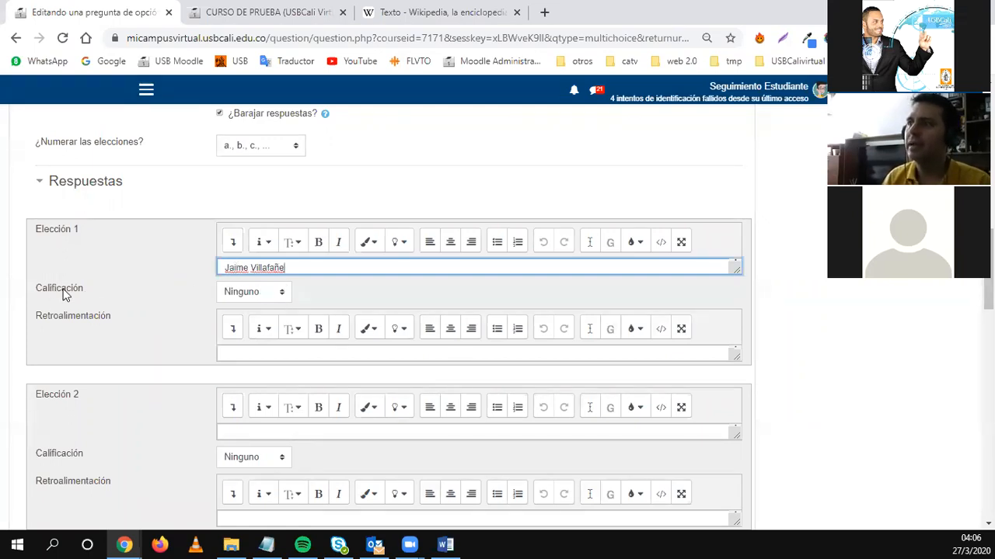
left_click(242, 294)
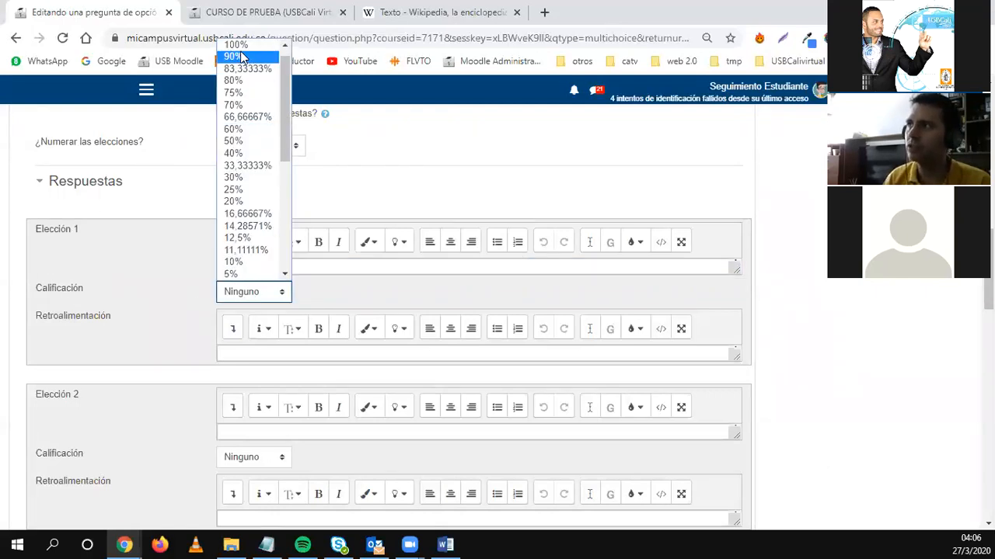
left_click(196, 242)
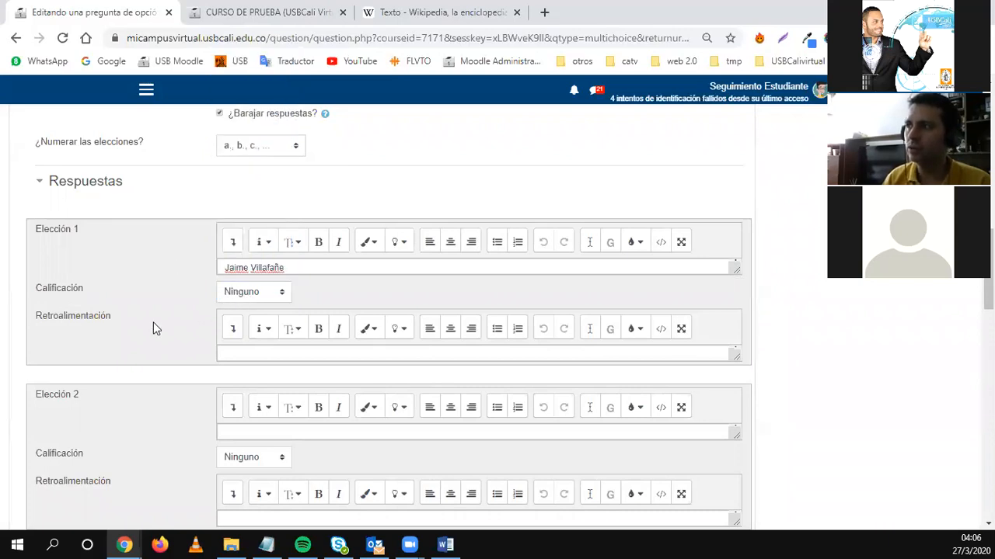
Write Elección 1's feedback 'No, este es el nombre de un Docente del programa de Administración.'.
left_click(239, 355)
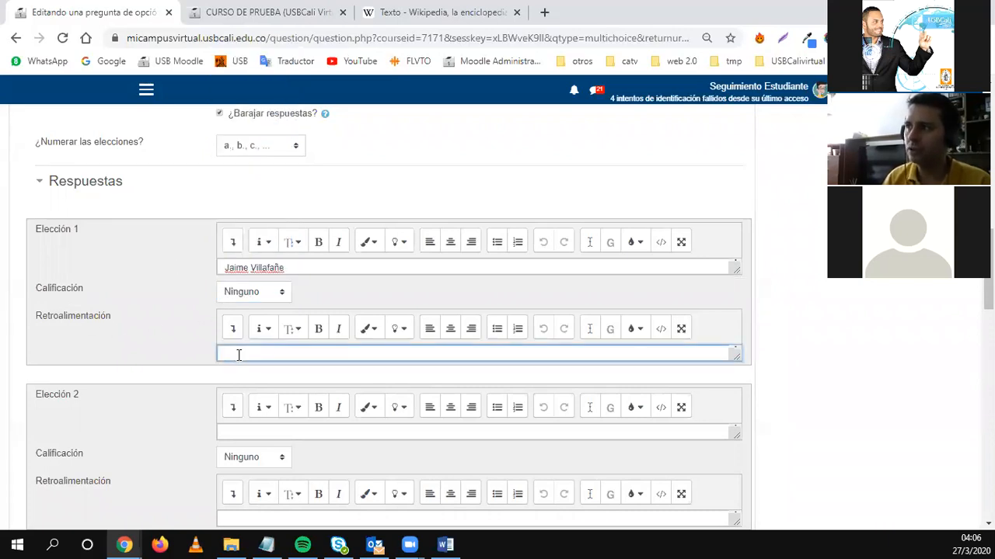
type("N")
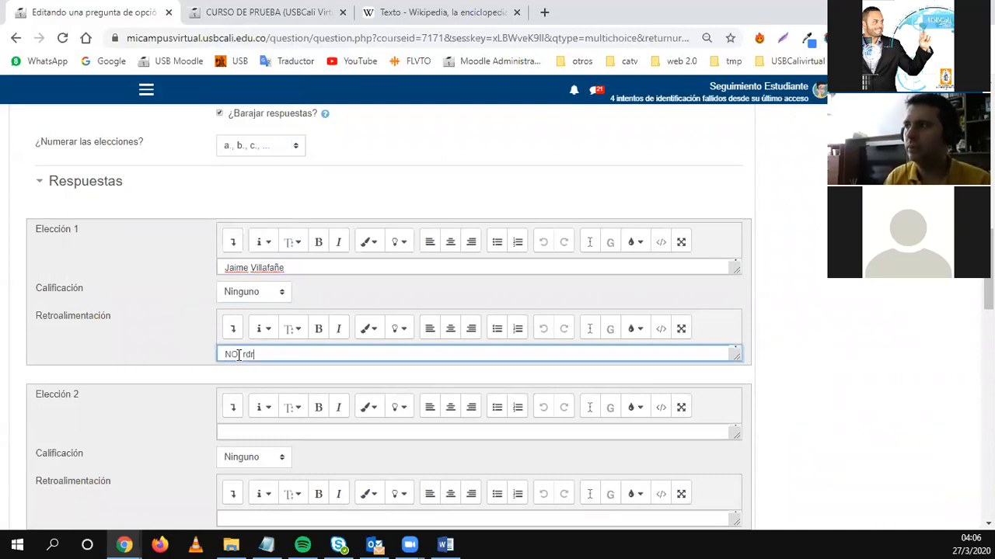
type("O este")
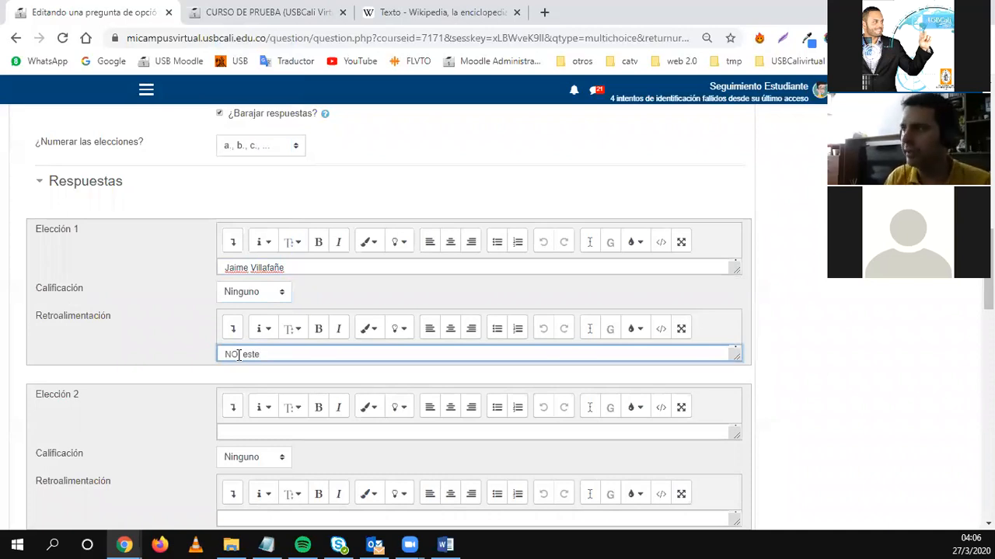
key("ctrl+a")
key("BackSpace")
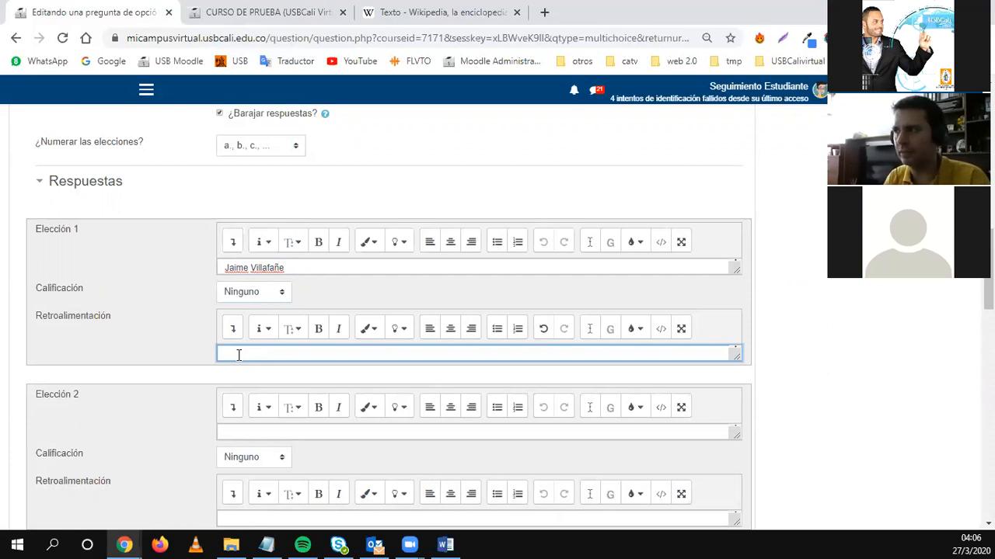
type("No, es")
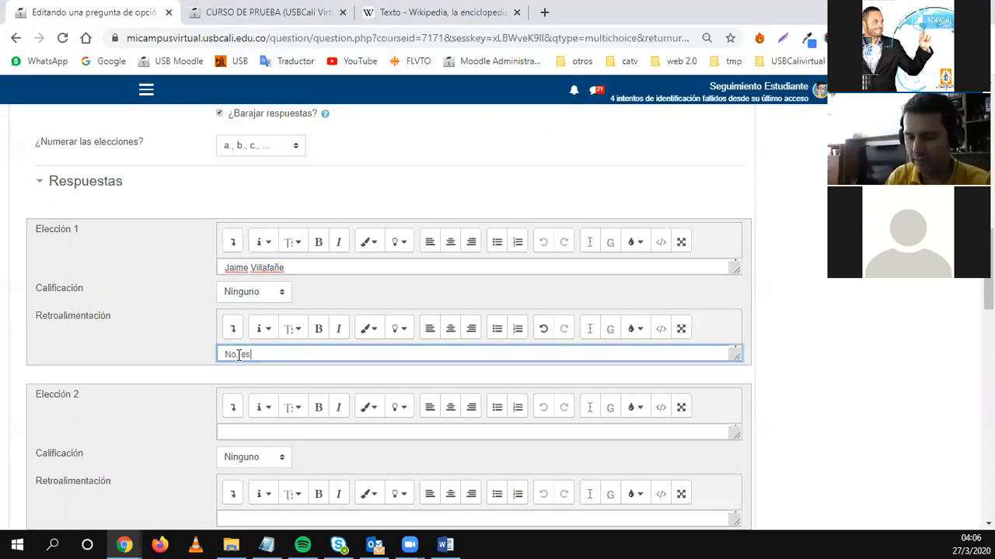
type("te es el nombre de un Docente de la ")
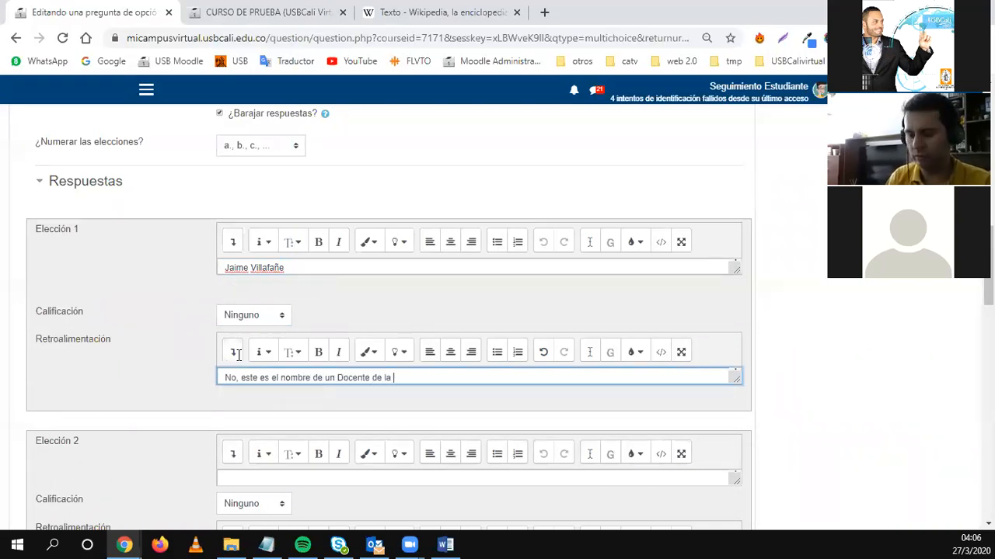
type("Facultad")
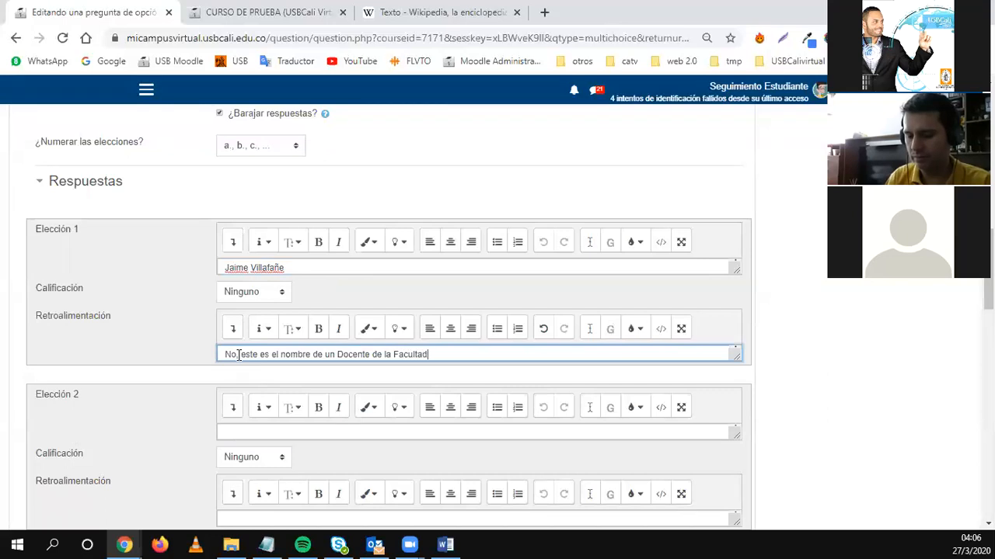
type(" de Ciencias")
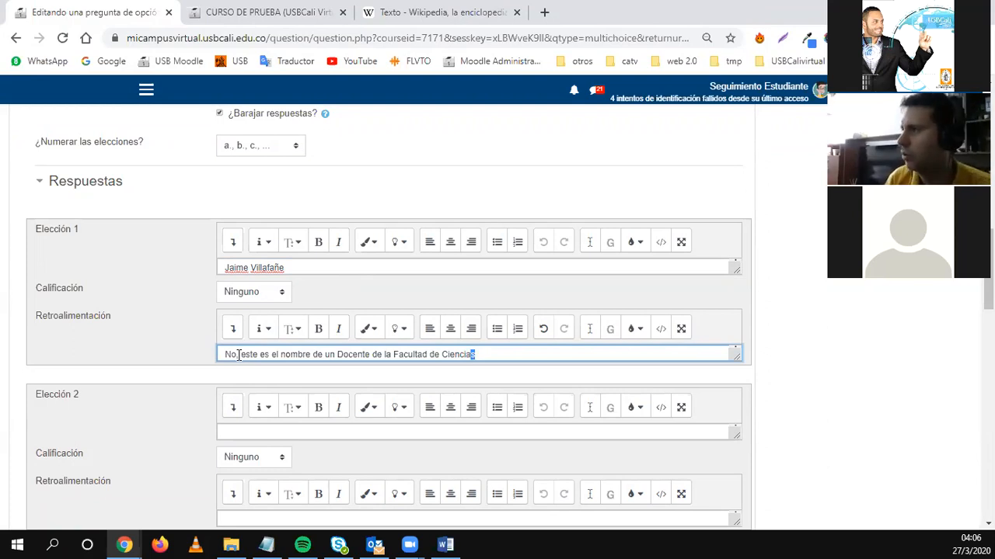
key("shift+Left")
key("shift+Left")
key("shift+Left")
key("shift+Left")
key("shift+Left")
key("shift+Left")
key("shift+Left")
key("shift+Left")
key("shift+Left")
key("shift+Left")
key("shift+Left")
key("shift+Left")
key("shift+Left")
key("shift+Left")
key("shift+Left")
key("shift+Left")
key("shift+Left")
key("shift+Left")
key("shift+Left")
key("shift+Left")
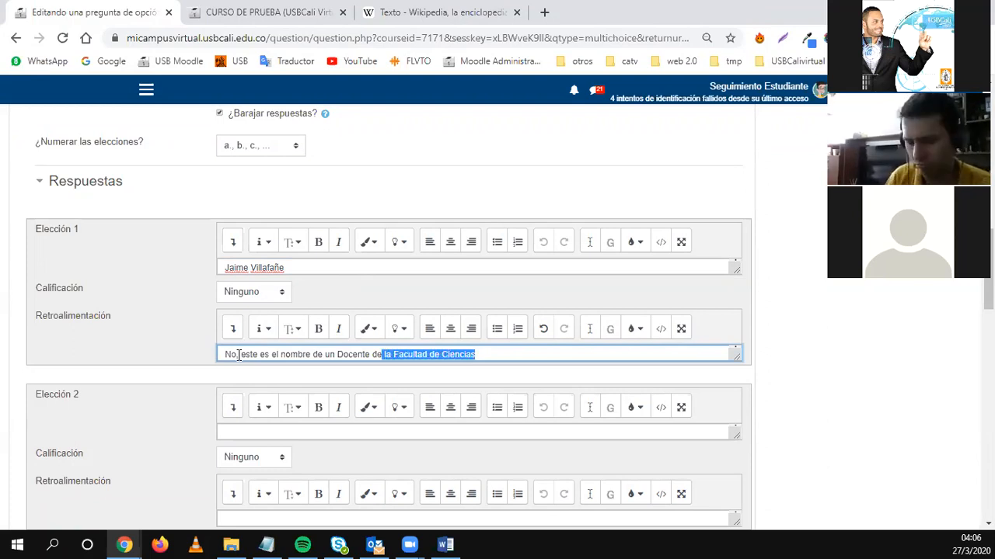
type("l programa de Administración.")
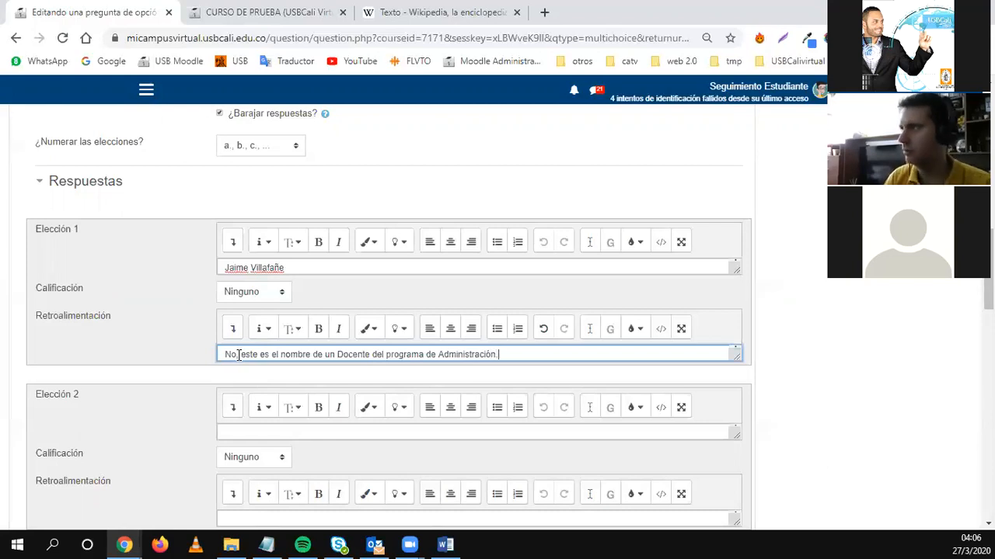
scroll(239, 365, "down", 1)
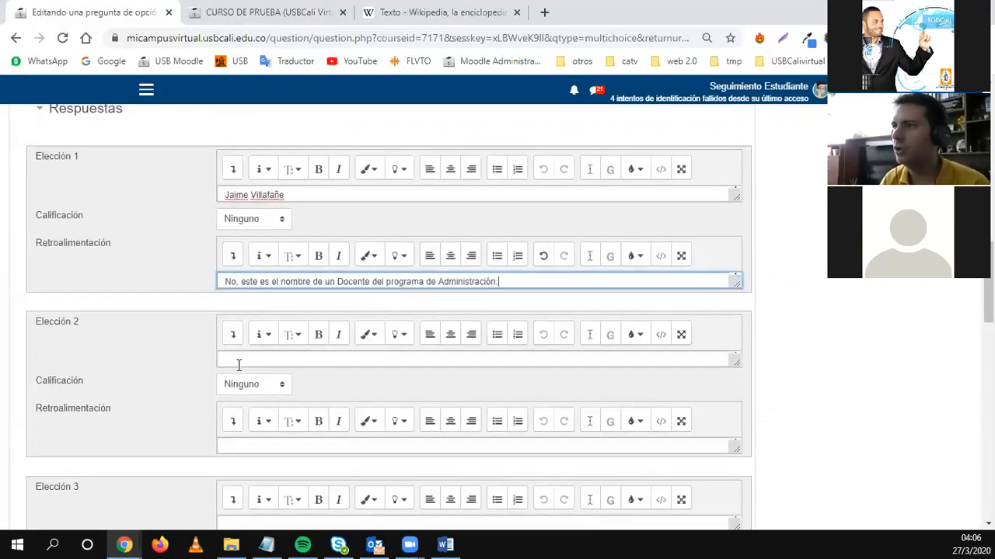
Enter another teacher's full name as Elección 2 and give it 100% credit.
left_click(238, 358)
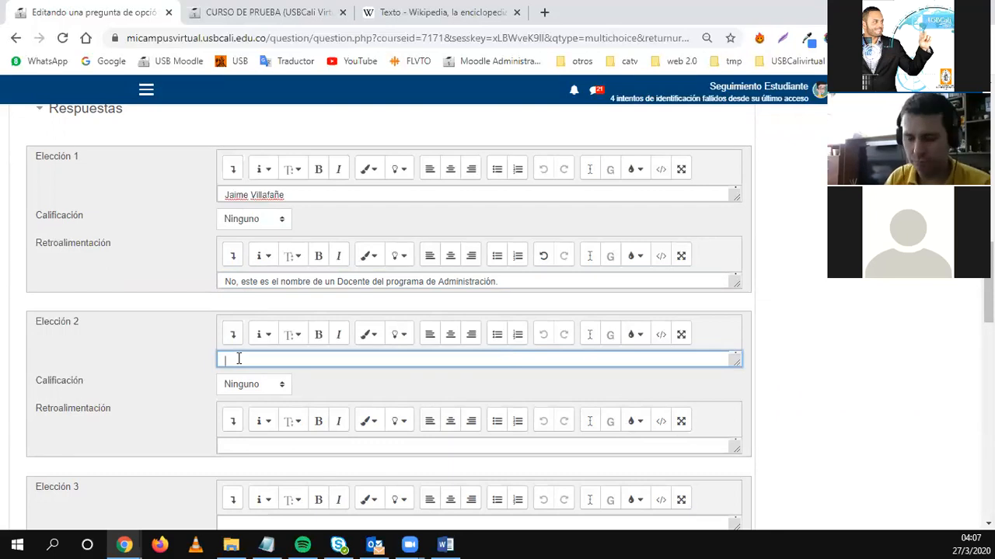
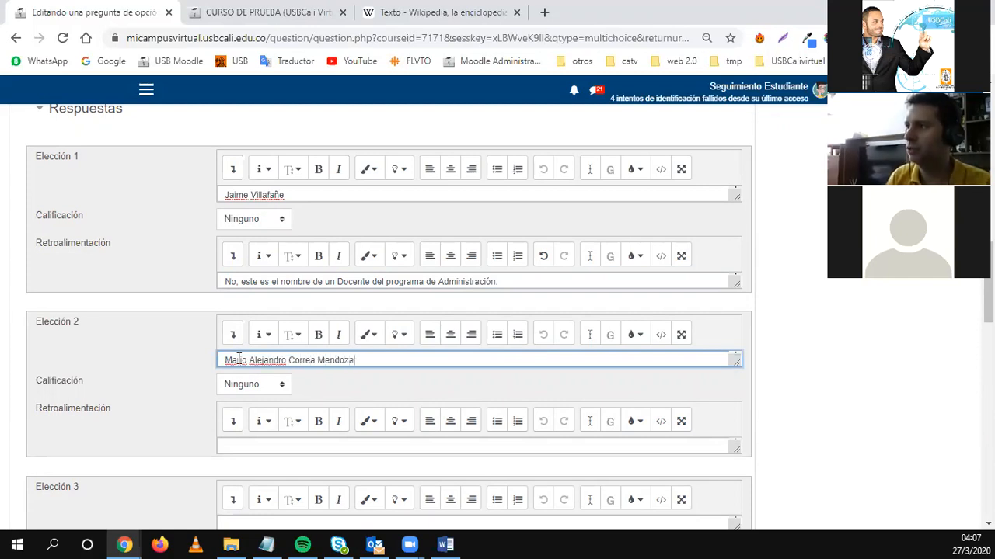
left_click(231, 387)
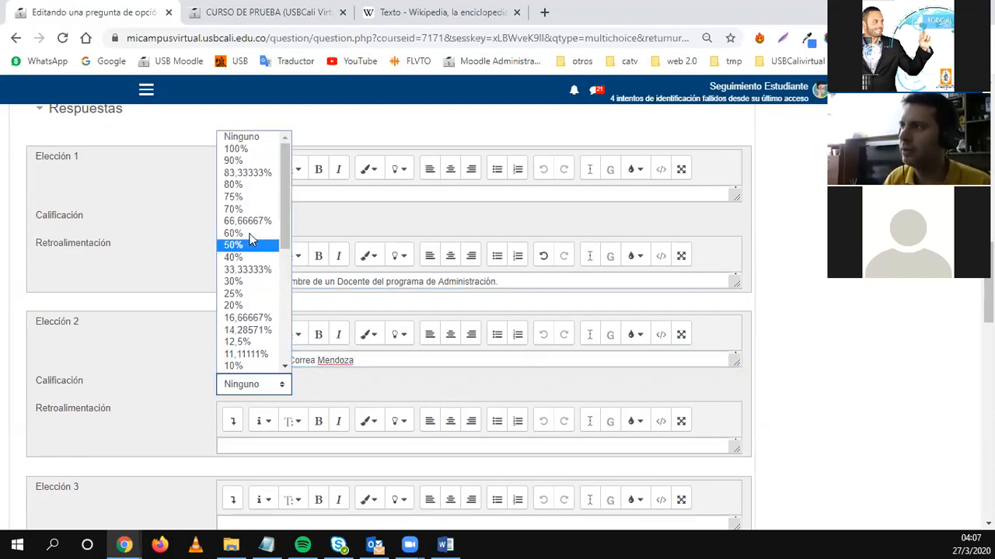
left_click(242, 152)
Allow multiple correct answers and grade Elección 1 and Elección 2 at 50% each.
scroll(316, 438, "up", 1)
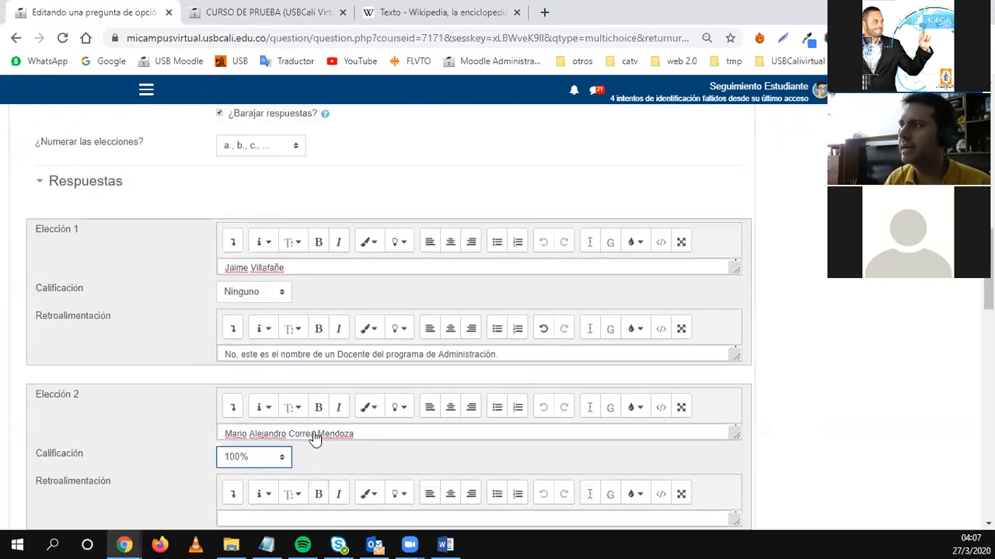
scroll(303, 398, "up", 2)
left_click(260, 236)
left_click(255, 249)
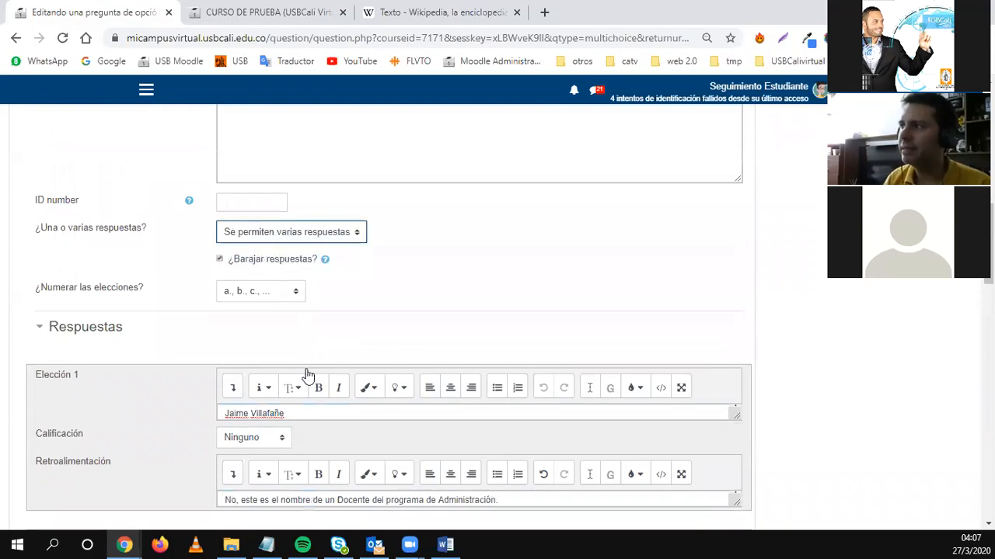
scroll(308, 389, "down", 3)
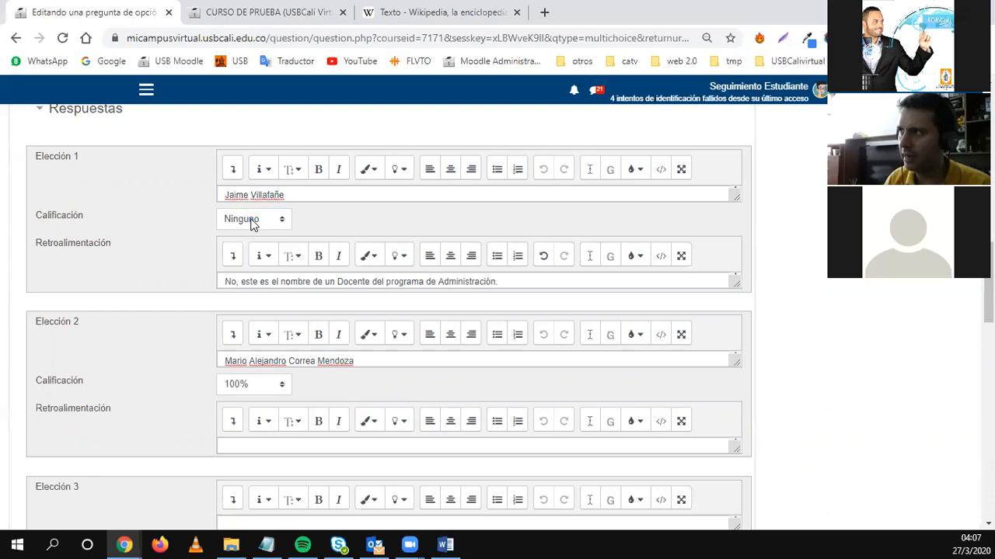
left_click(257, 222)
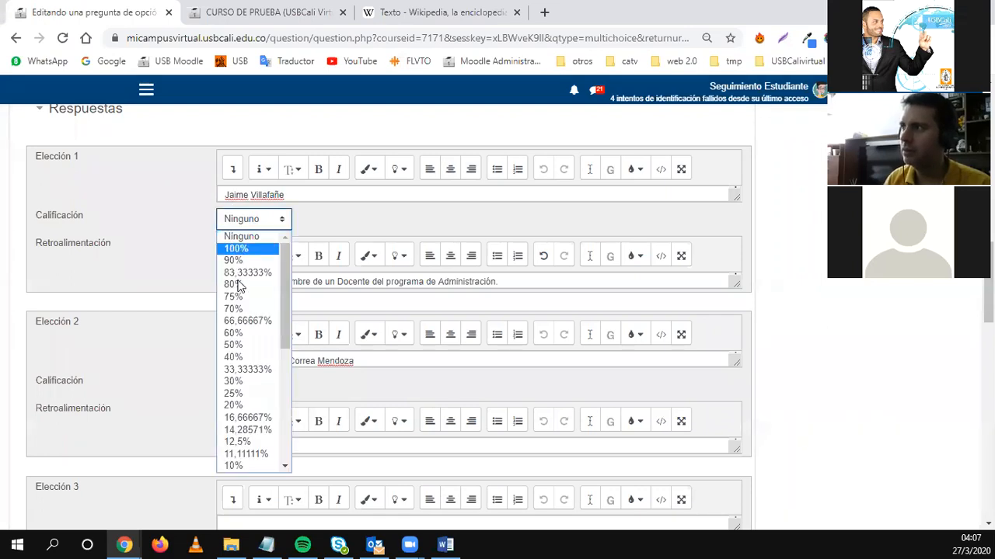
left_click(244, 345)
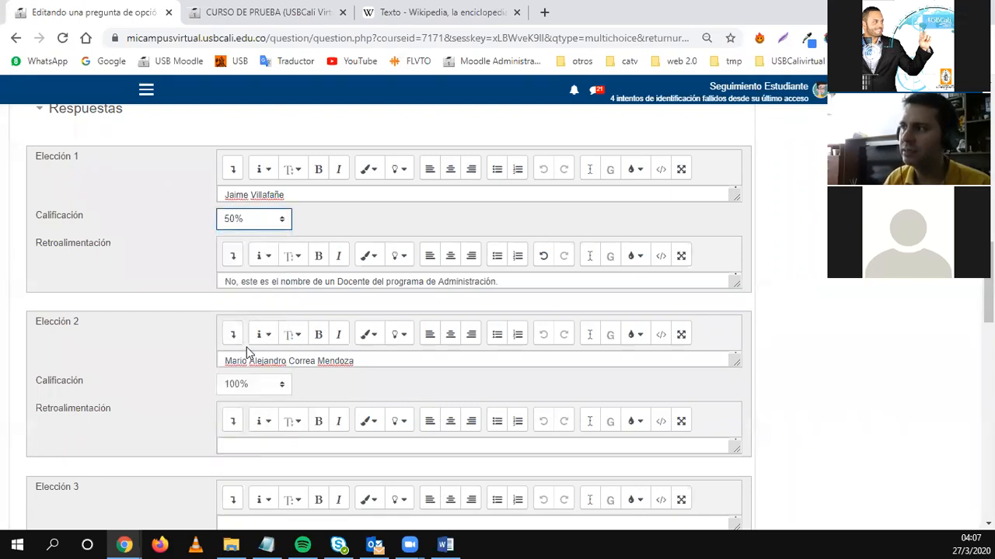
left_click(258, 388)
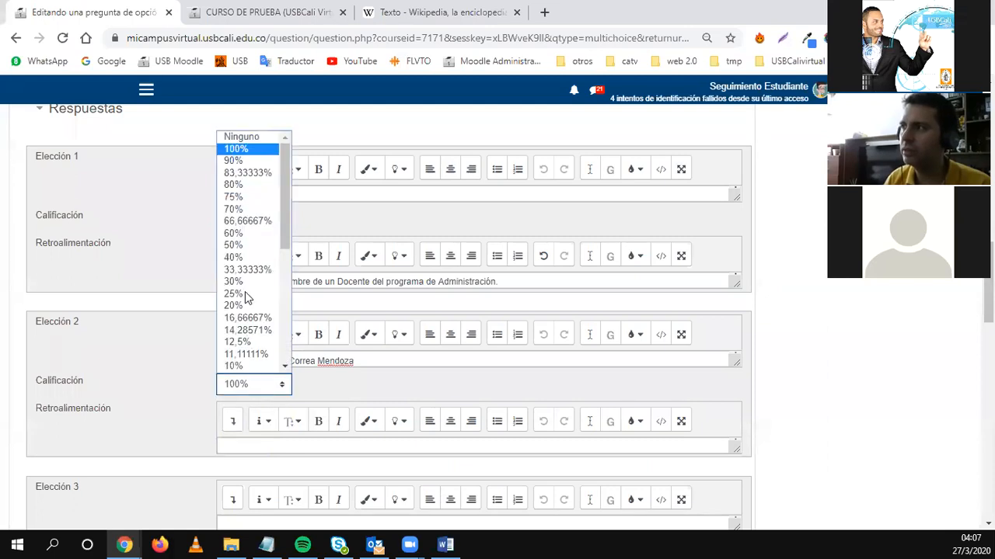
left_click(235, 250)
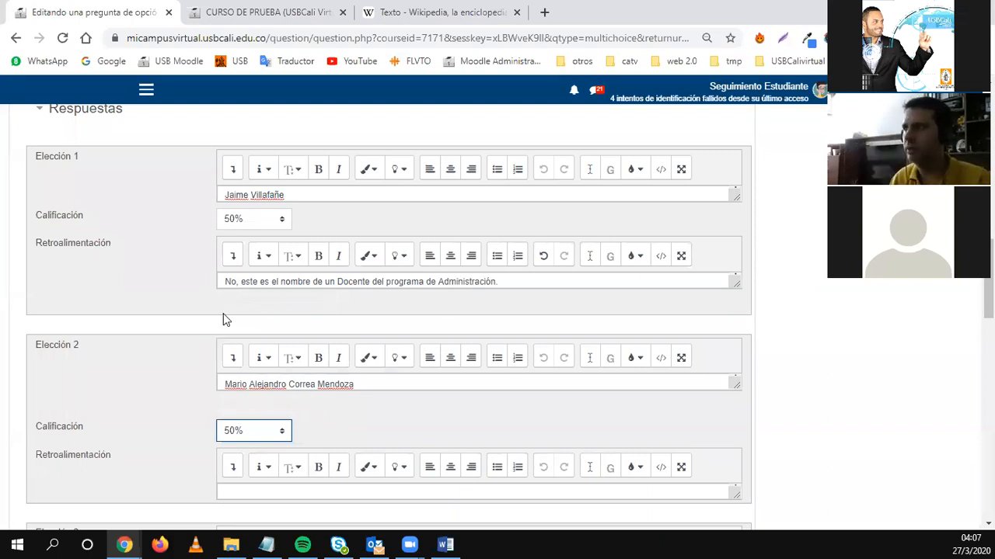
Switch back to a single correct answer and reset Elección 1's grade to Ninguno.
scroll(221, 313, "up", 2)
left_click(256, 160)
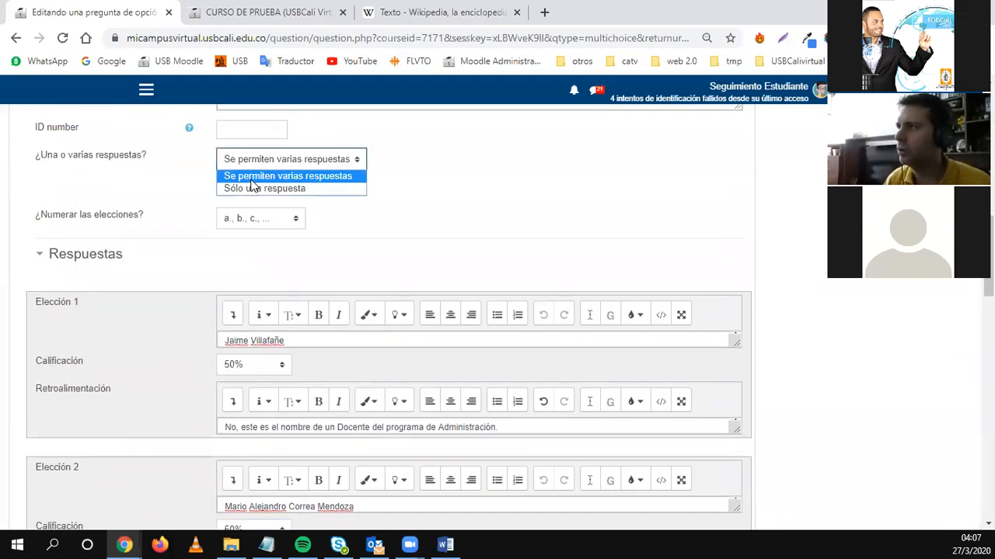
left_click(252, 189)
left_click(255, 372)
scroll(251, 282, "down", 4)
scroll(251, 269, "up", 4)
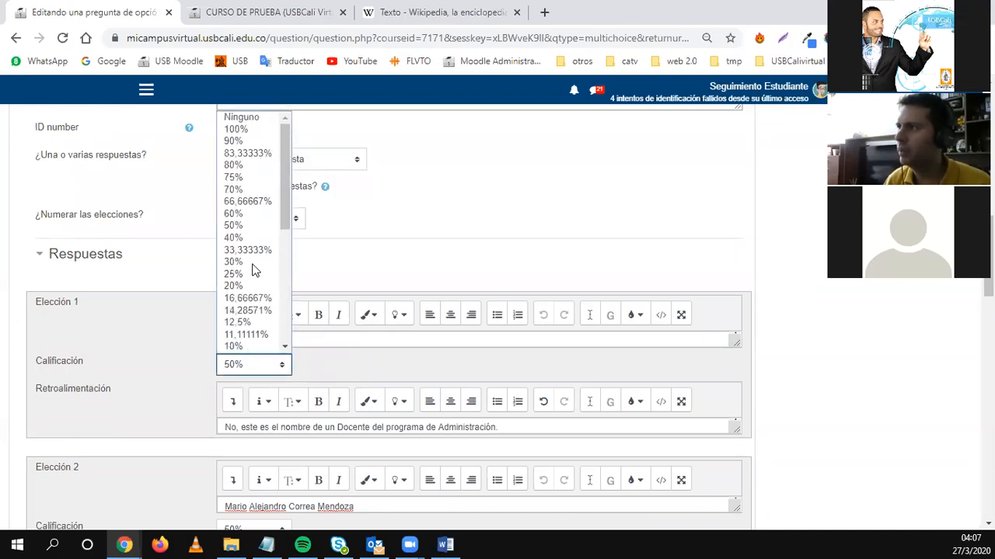
left_click(243, 116)
scroll(161, 394, "down", 4)
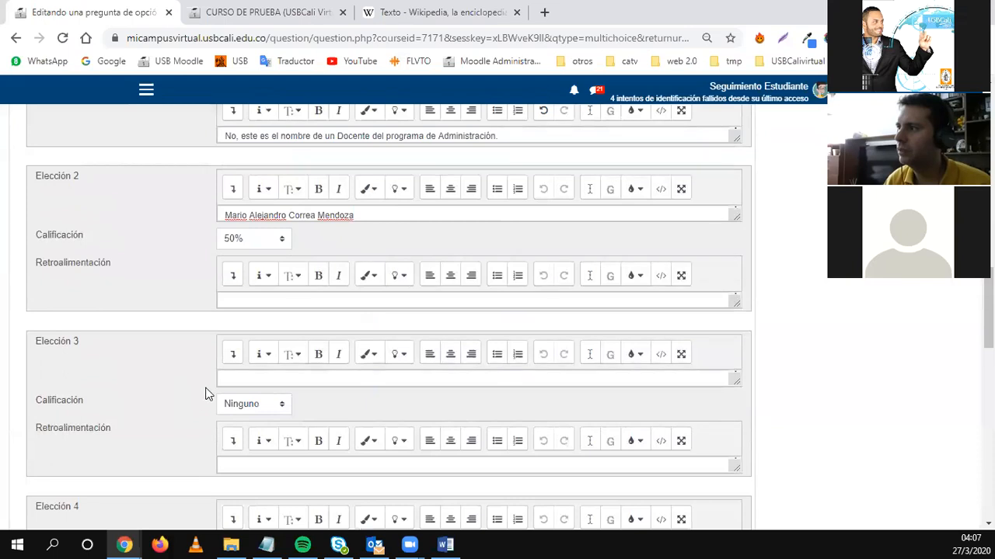
Fill Elección 3 with a teacher's full name and give it the feedback 'No'.
left_click(234, 381)
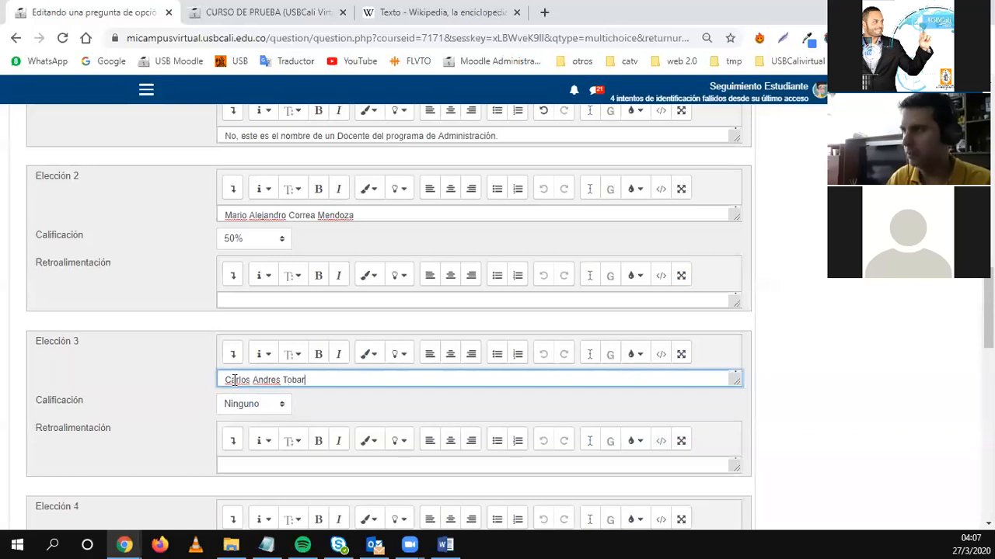
scroll(231, 419, "down", 2)
left_click(232, 322)
type("No")
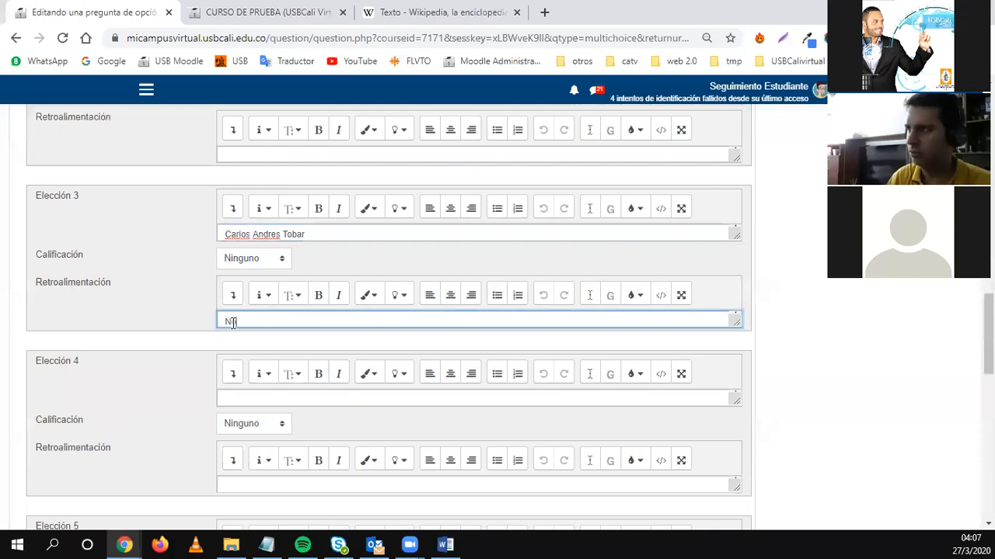
Add blanks for 3 more choices and fill Elección 4 and 5 with teachers' full names.
left_click(237, 397)
scroll(187, 400, "up", 4)
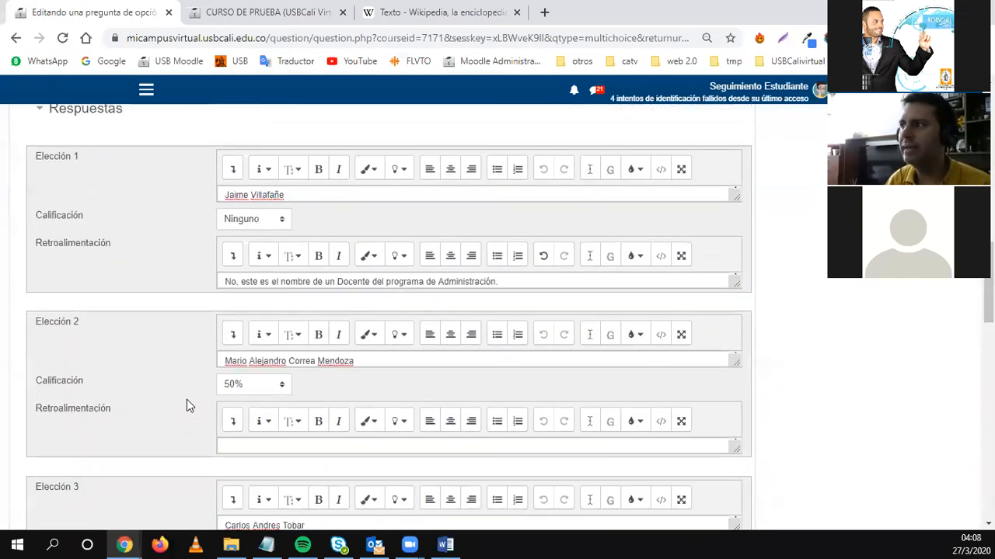
scroll(187, 399, "down", 7)
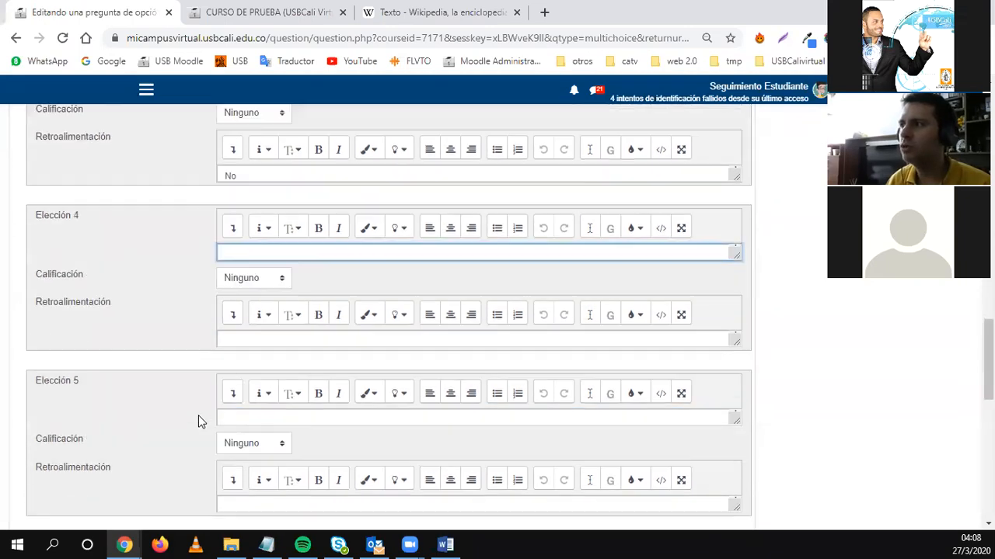
scroll(106, 169, "down", 1)
scroll(160, 371, "up", 1)
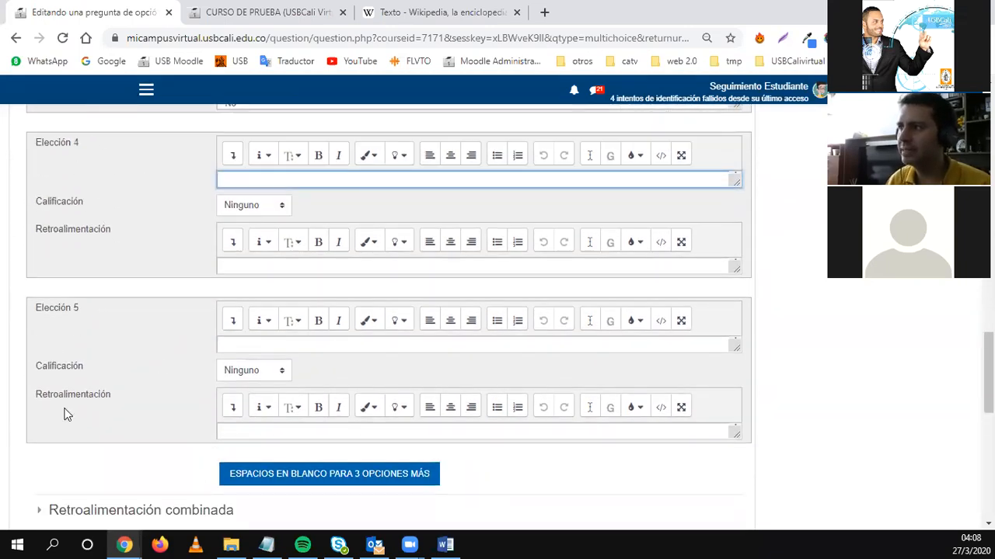
scroll(113, 331, "down", 2)
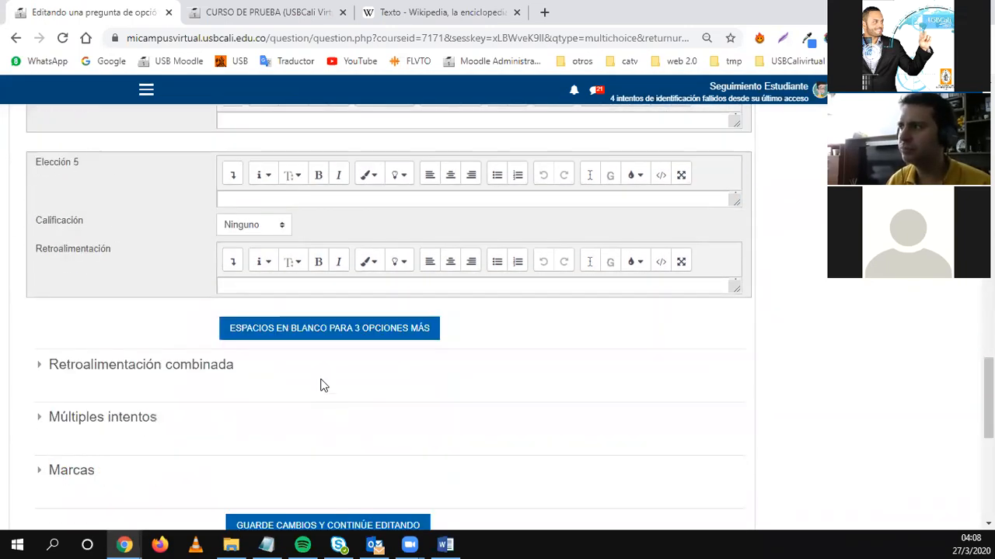
left_click(250, 332)
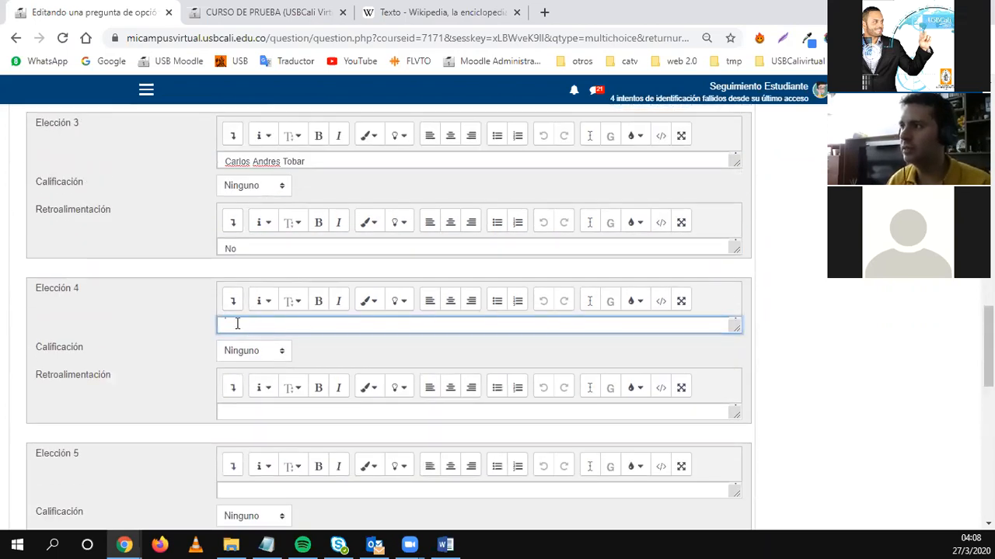
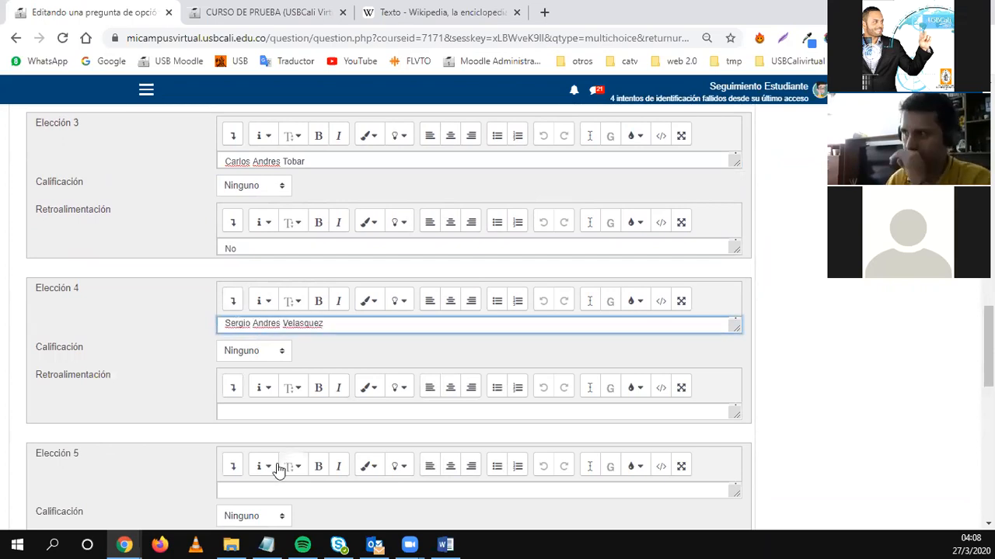
scroll(230, 365, "down", 2)
left_click(234, 352)
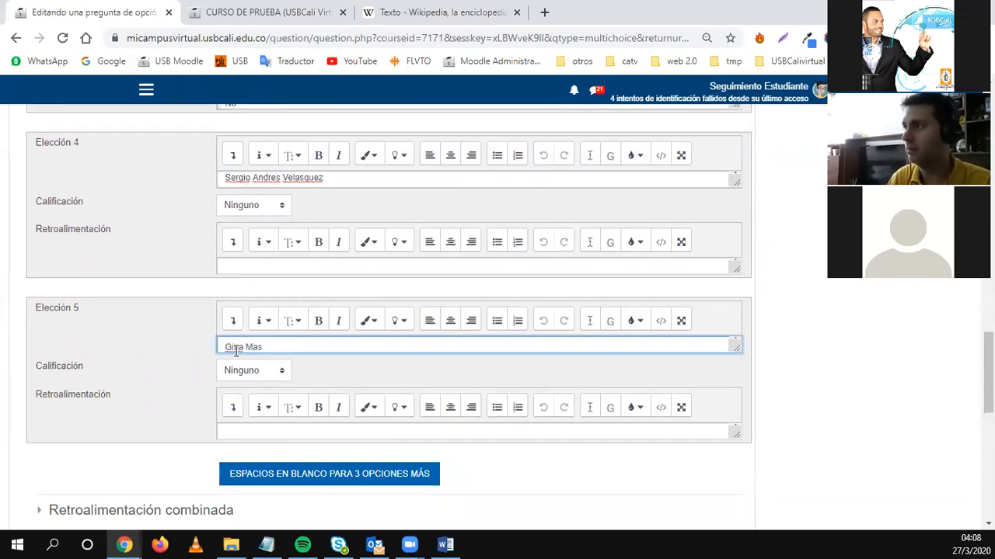
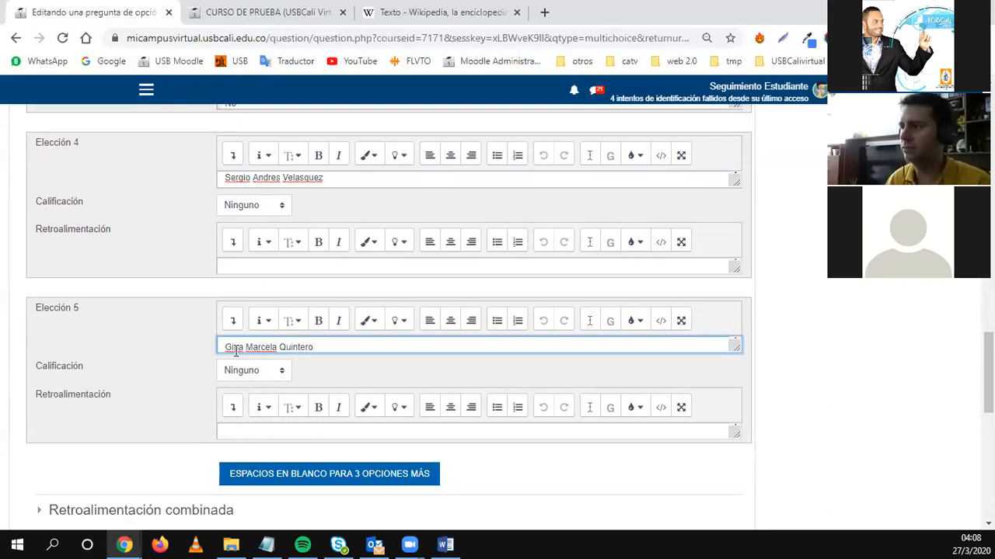
scroll(235, 351, "down", 2)
Expand Retroalimentación combinada and scroll through its correct, partially correct and incorrect feedback editors.
left_click(195, 372)
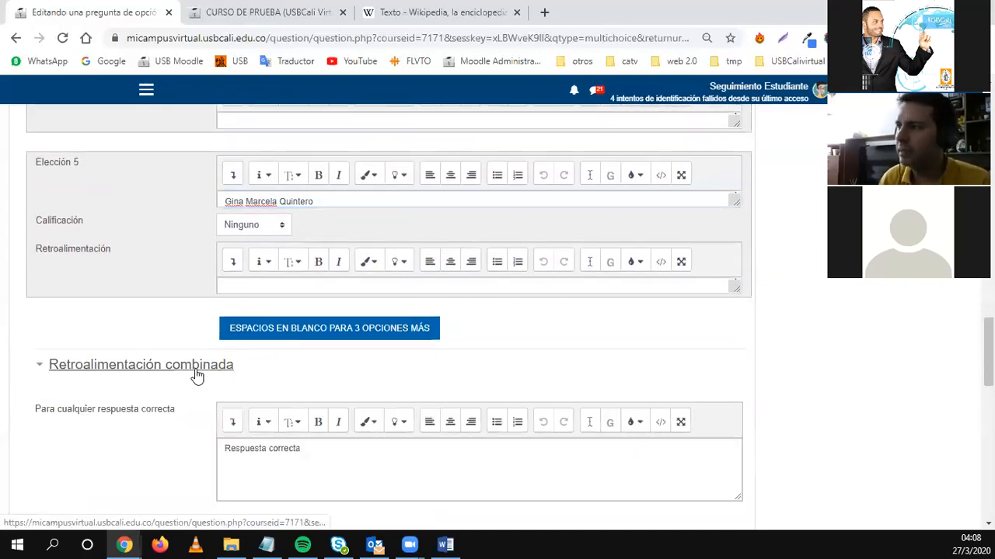
scroll(257, 375, "down", 2)
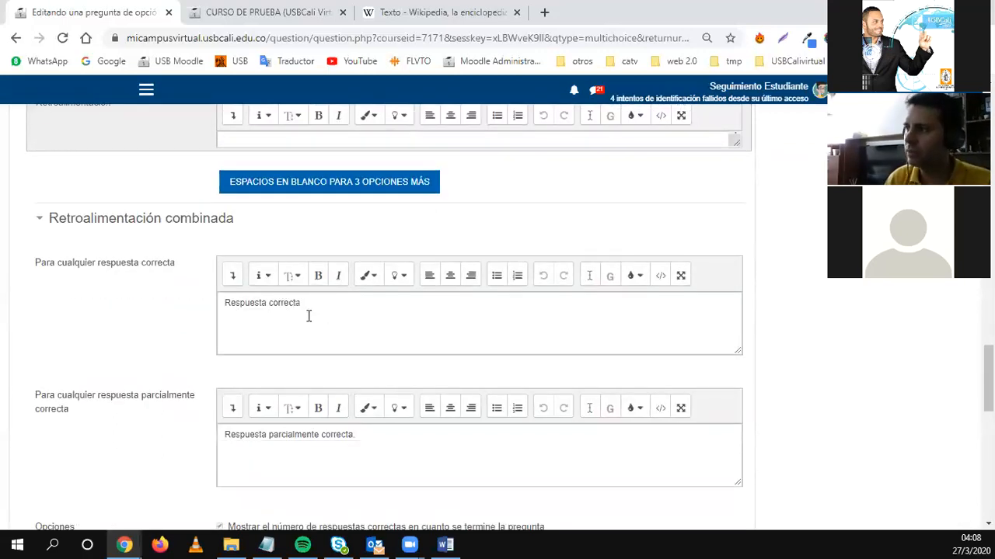
scroll(243, 430, "down", 1)
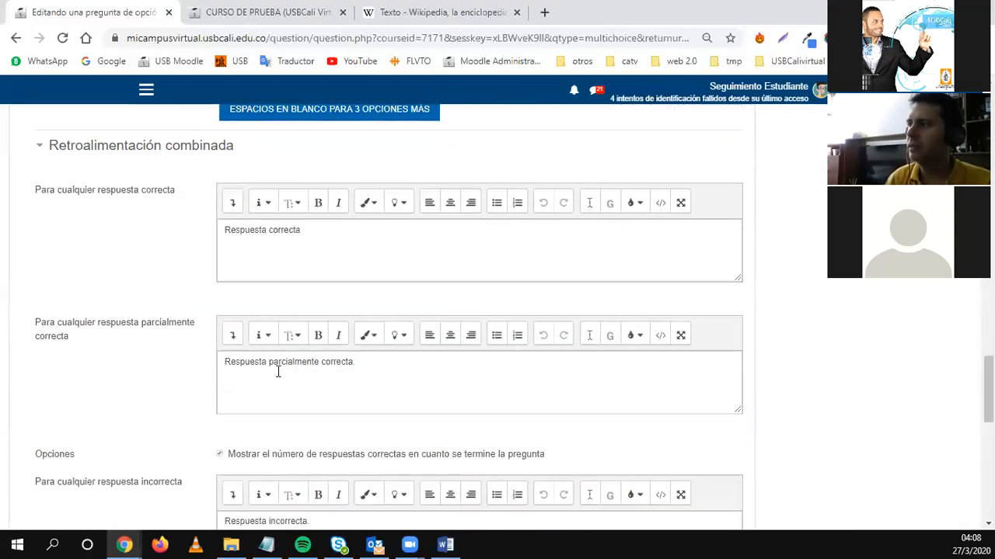
scroll(219, 420, "down", 2)
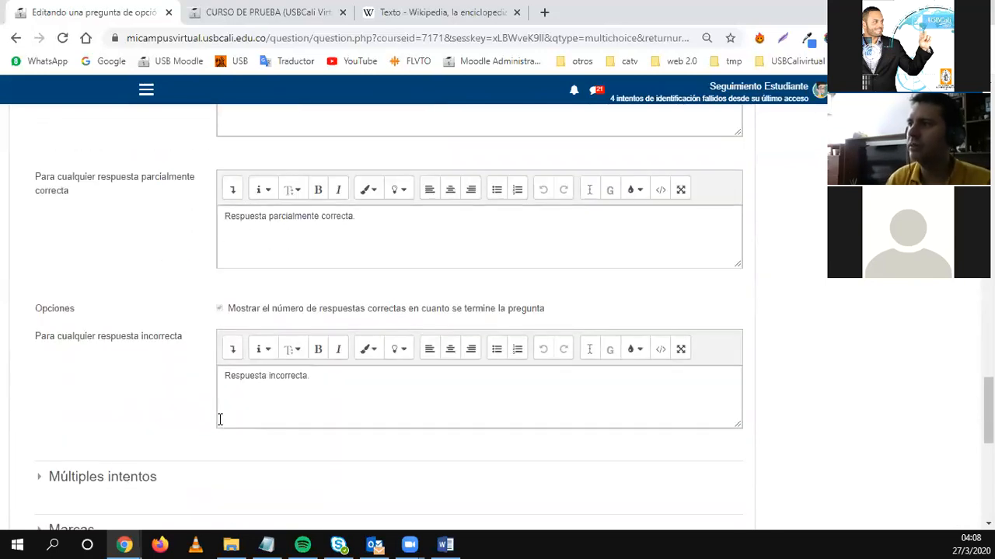
scroll(329, 389, "up", 4)
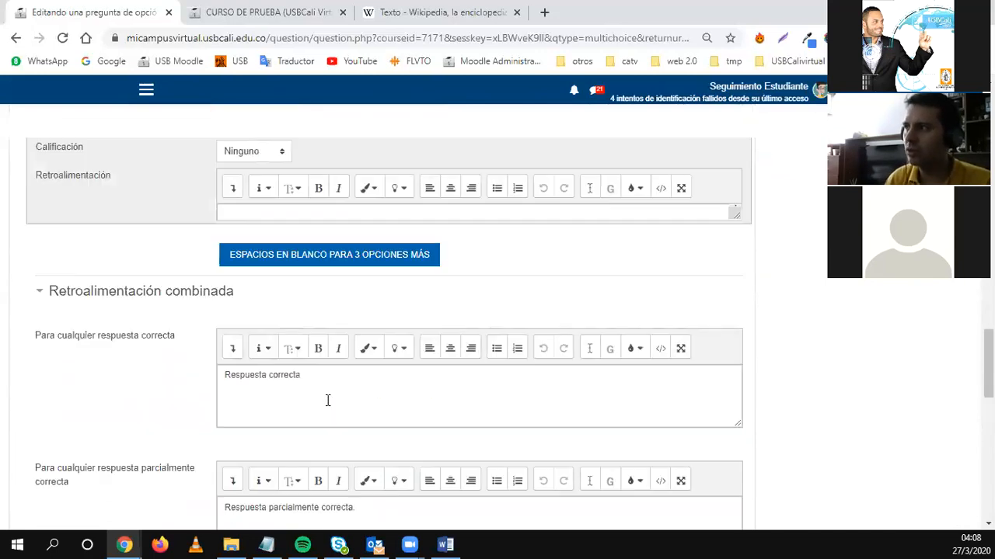
scroll(327, 409, "down", 3)
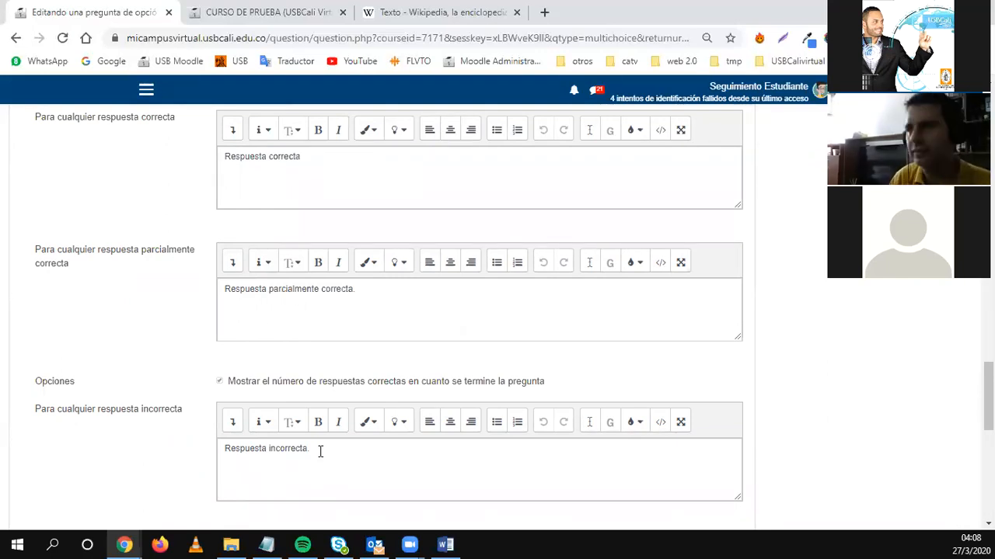
scroll(122, 384, "down", 3)
Expand Múltiples intentos and change the incorrect-attempt penalty from 33.33333% to 0%.
left_click(70, 341)
scroll(84, 359, "down", 2)
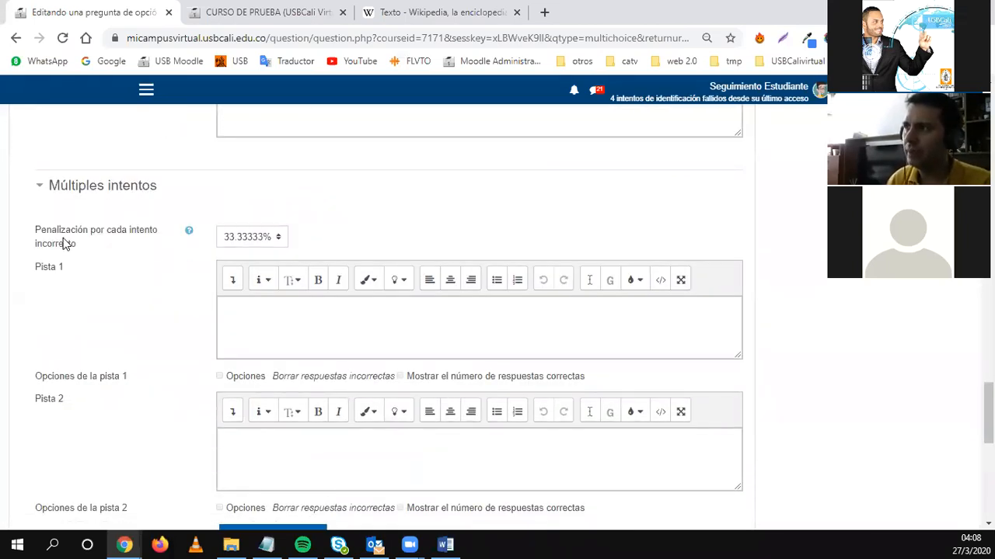
left_click(252, 239)
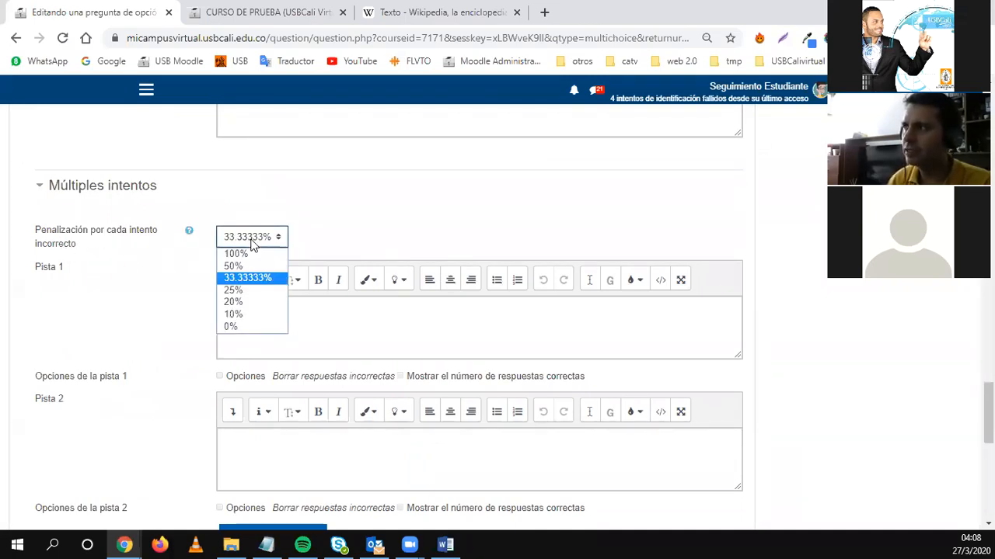
left_click(229, 328)
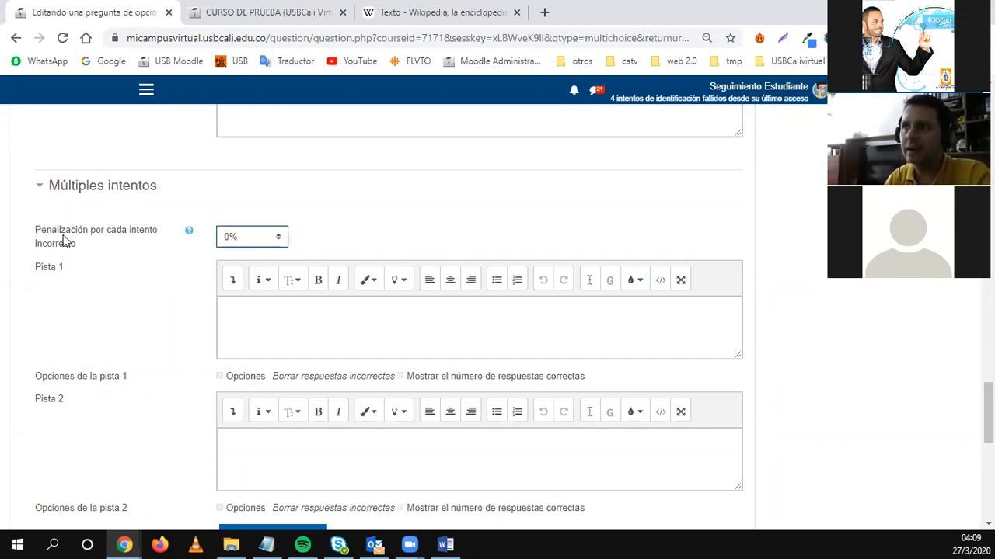
left_click(251, 244)
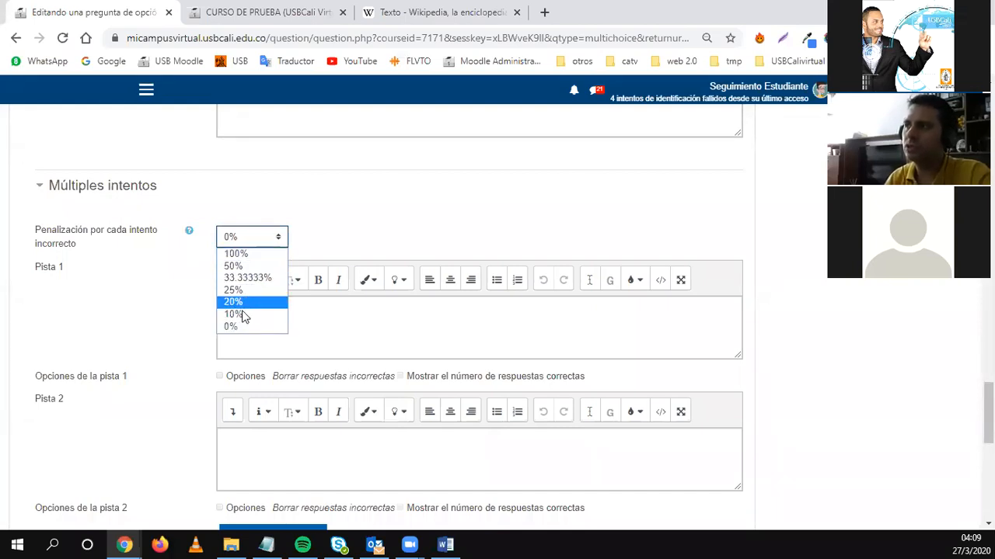
left_click(243, 242)
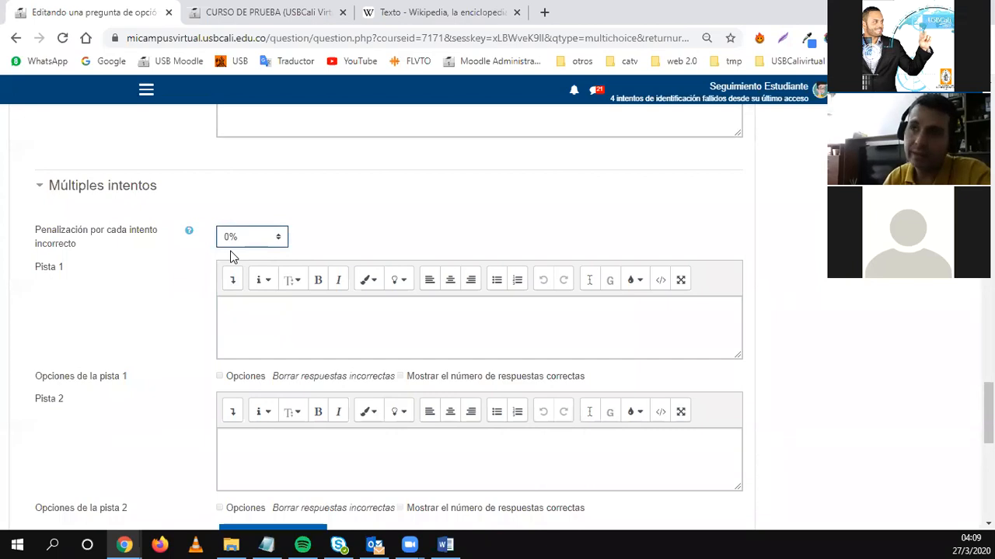
left_click(235, 242)
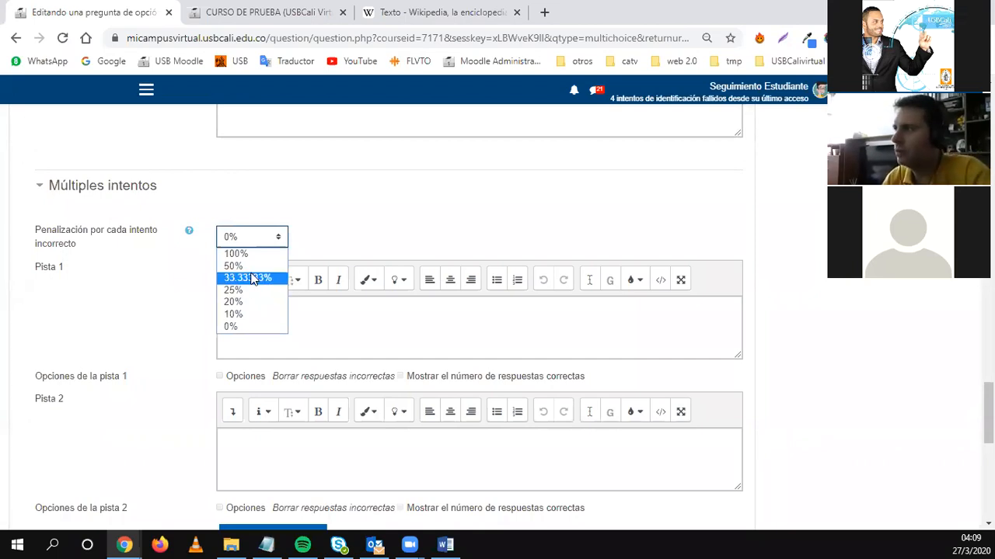
left_click(159, 293)
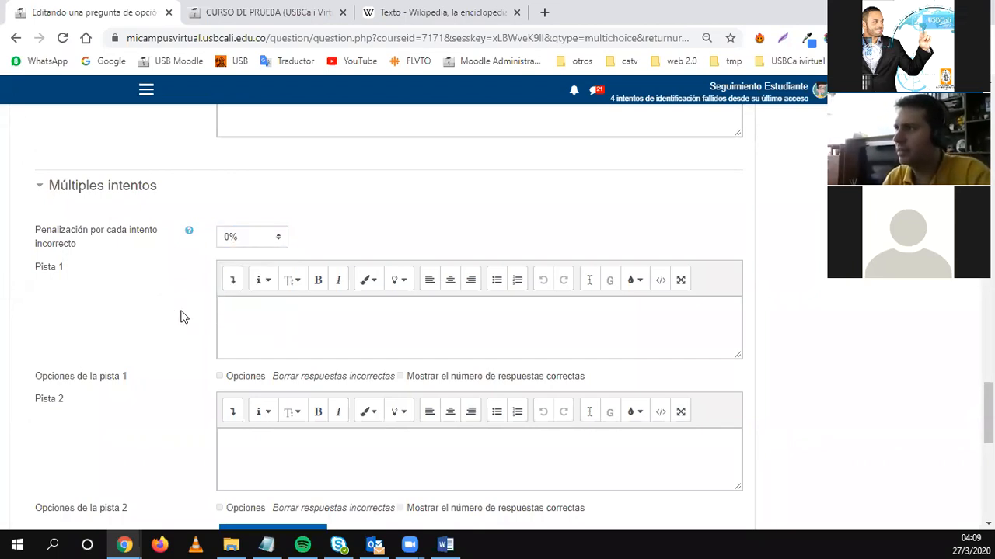
scroll(158, 404, "down", 3)
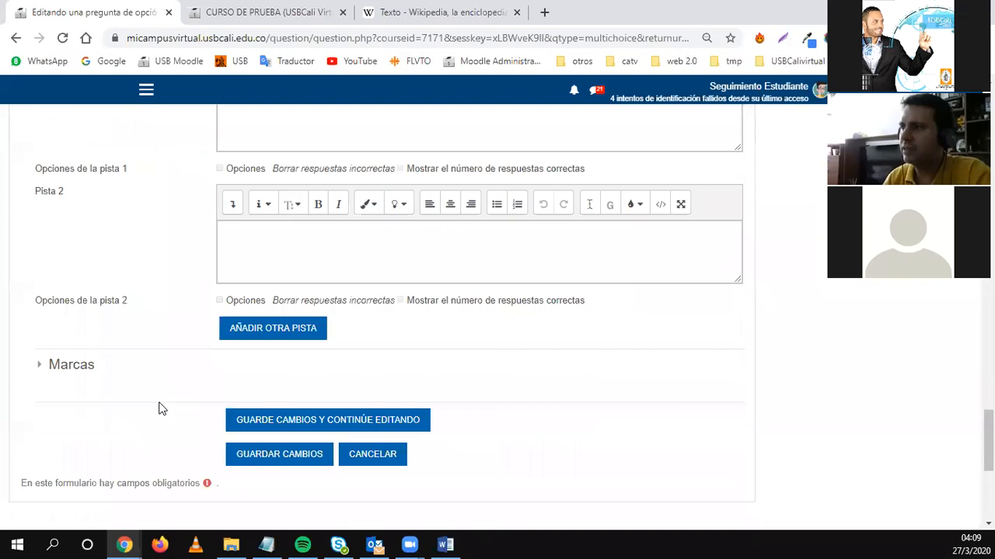
Try saving the question, then check Elección 1's grade, leaving it at Ninguno.
left_click(274, 445)
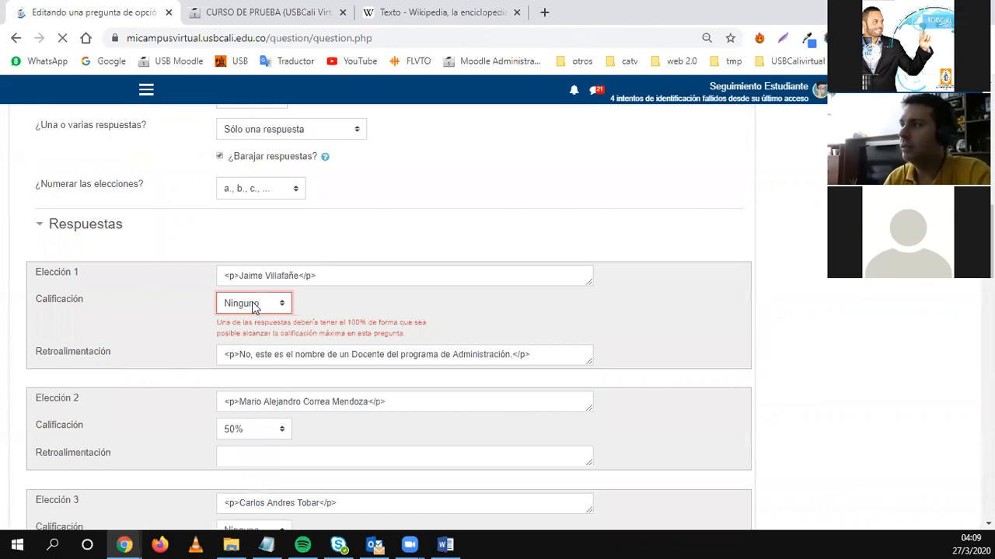
left_click(255, 380)
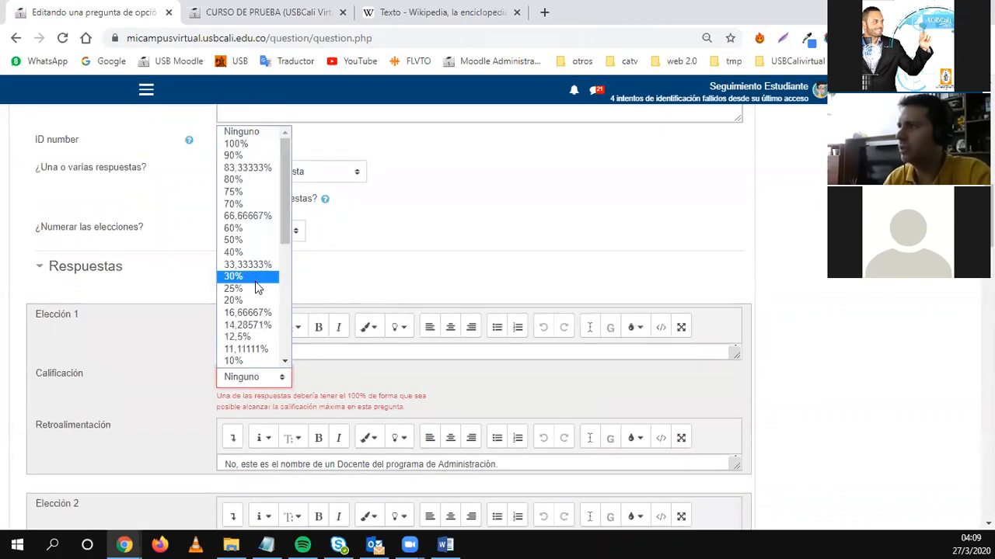
scroll(257, 288, "down", 6)
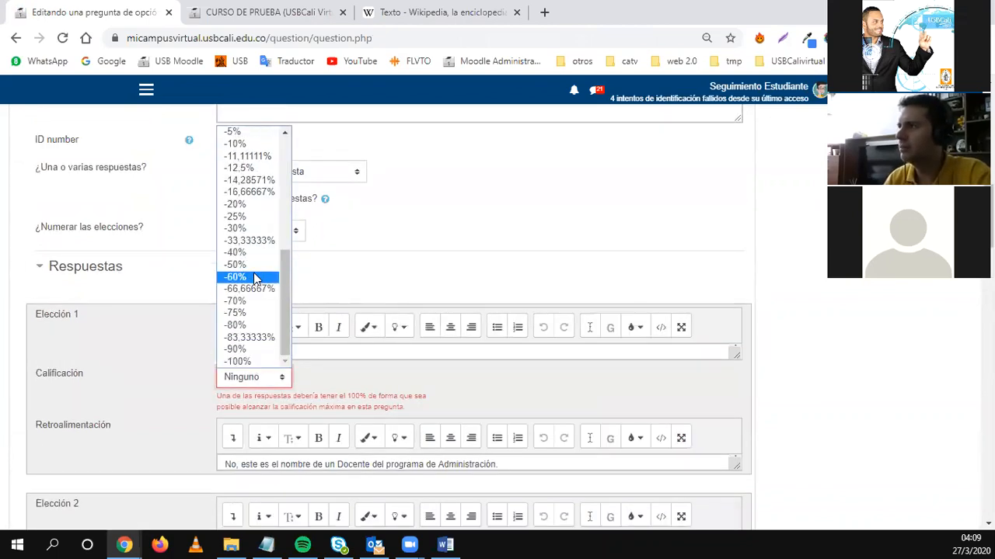
scroll(255, 278, "up", 4)
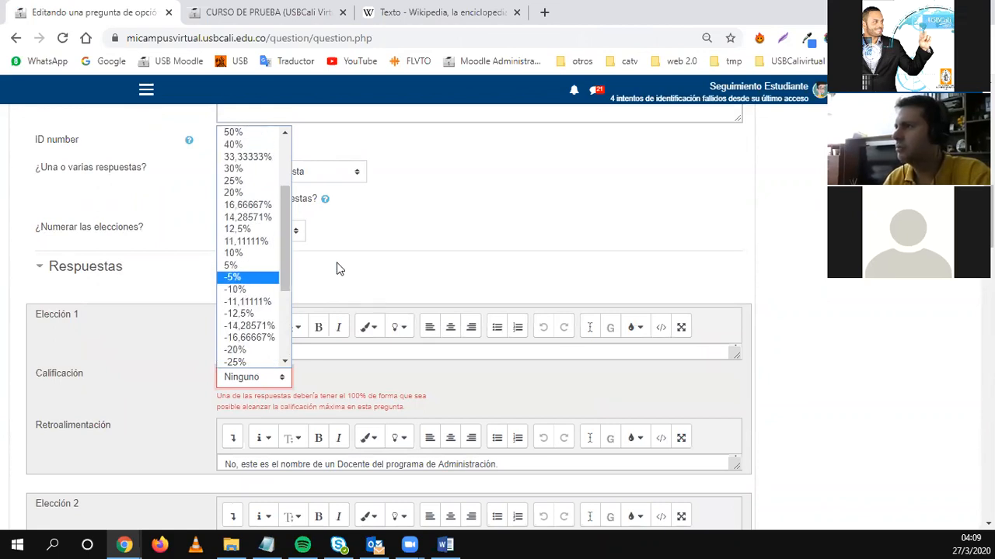
left_click(384, 220)
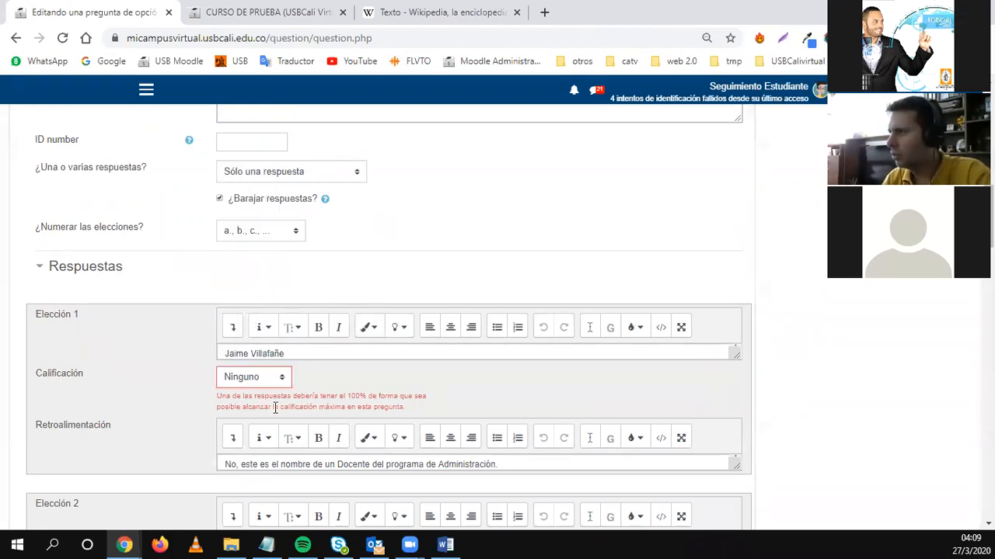
Give Elección 2 100% credit to clear the grading error.
scroll(275, 409, "down", 3)
left_click(237, 351)
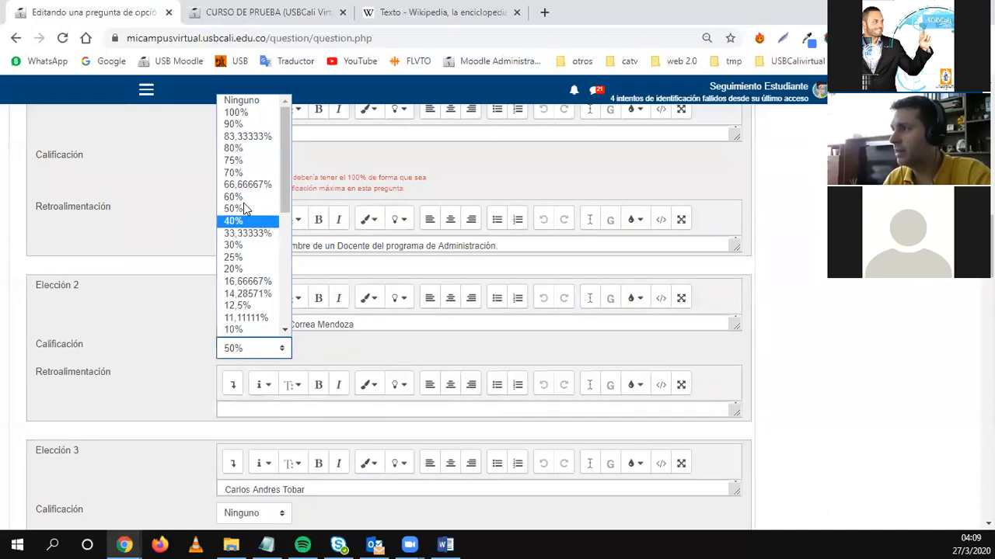
left_click(237, 112)
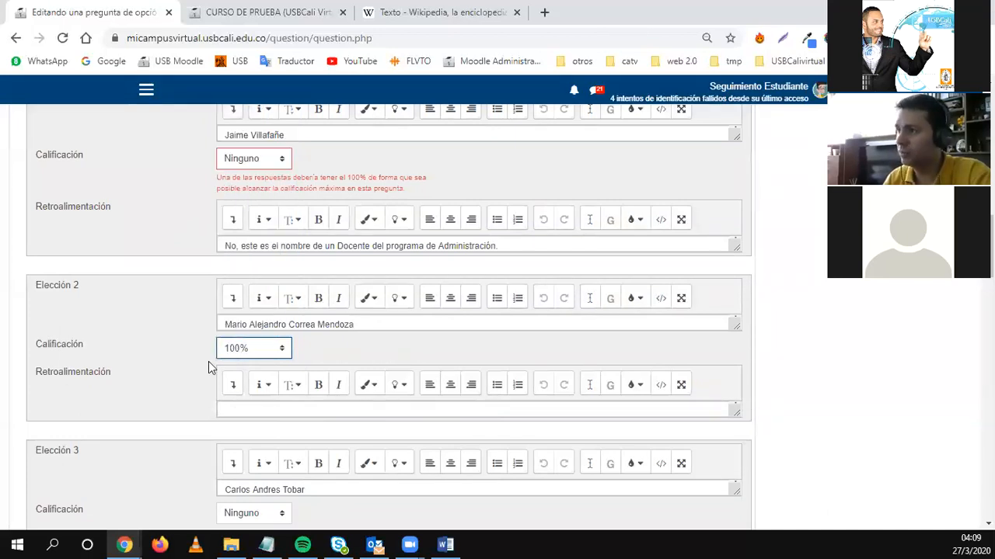
scroll(208, 361, "down", 15)
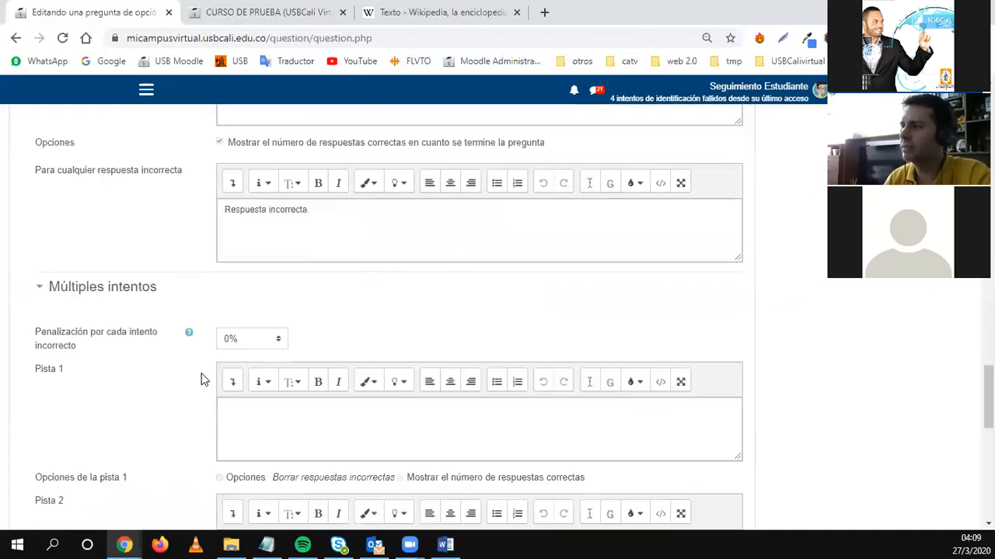
scroll(226, 397, "down", 5)
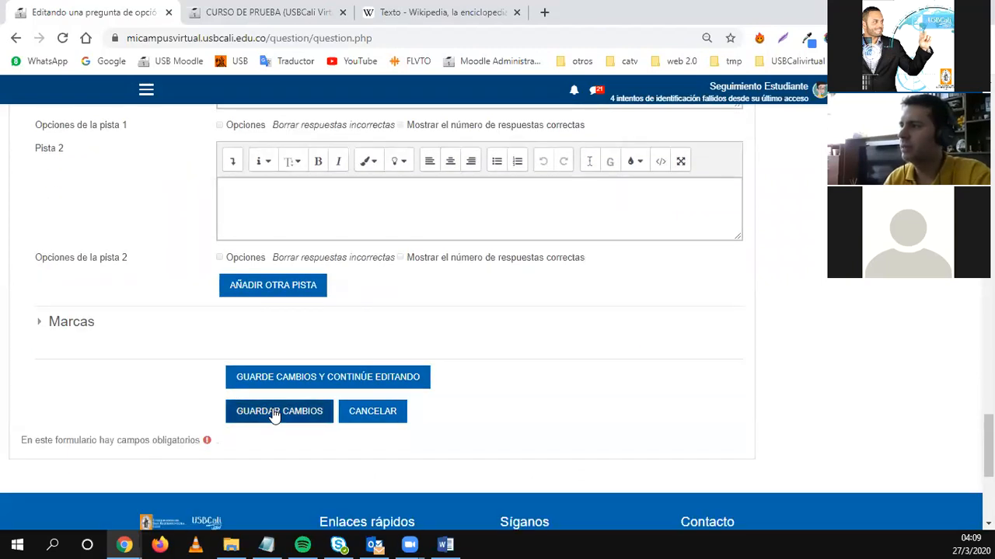
Save 'Quiz semana 8 pregunta 1' into the quiz at 0.50 marks, then switch to the course participants tab.
left_click(274, 412)
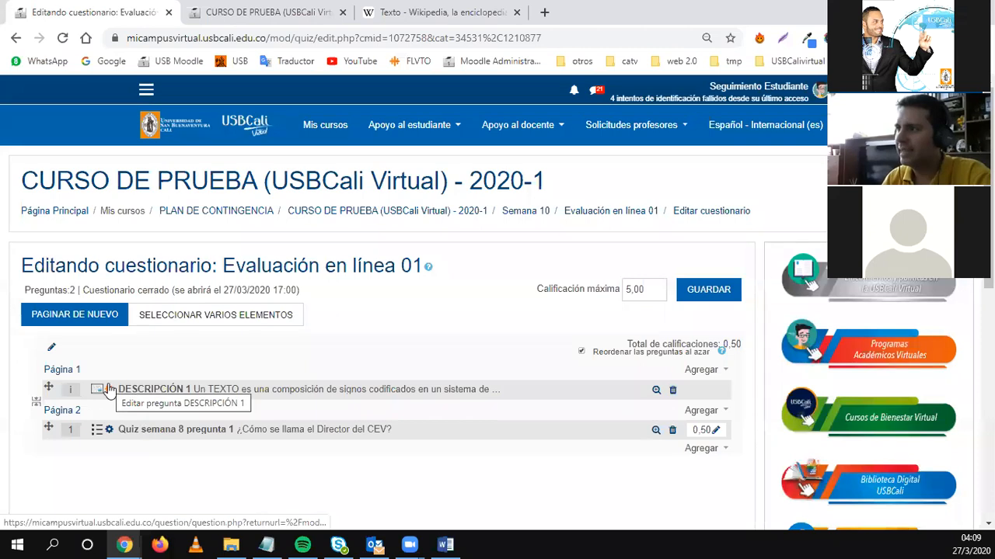
scroll(107, 340, "down", 1)
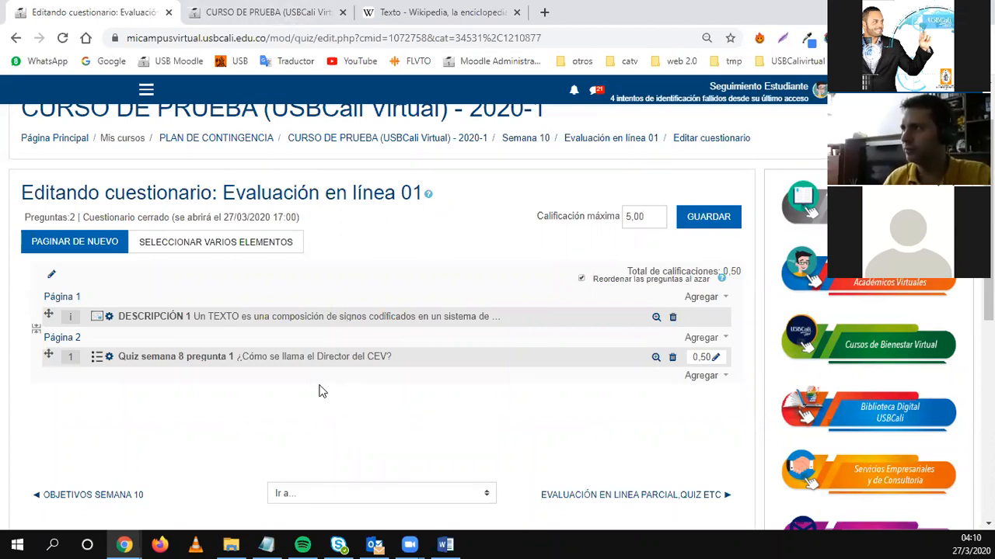
left_click(292, 12)
Go to the Manuales y Tutoriales page from the CURSO DE PRUEBA Apoyo al docente menu.
scroll(375, 333, "up", 6)
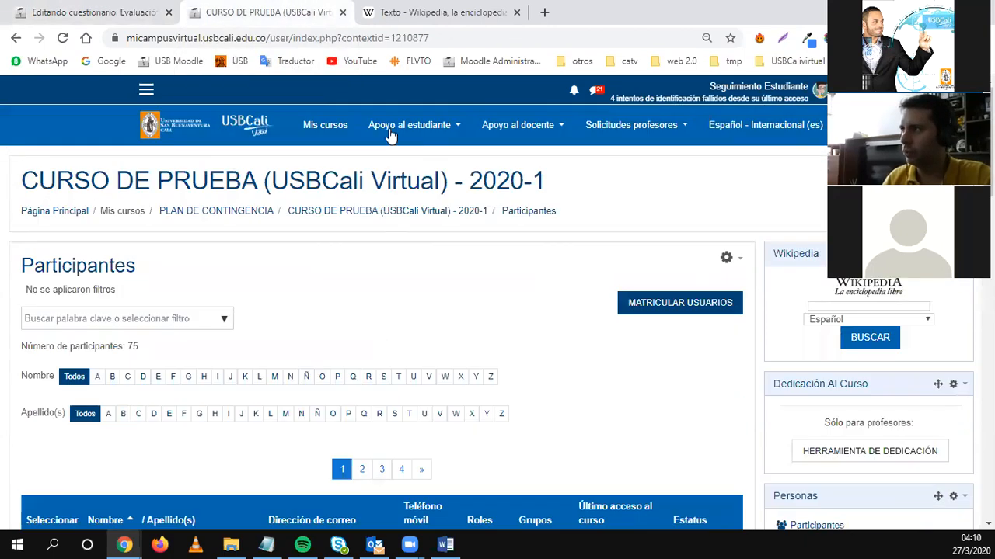
left_click(530, 128)
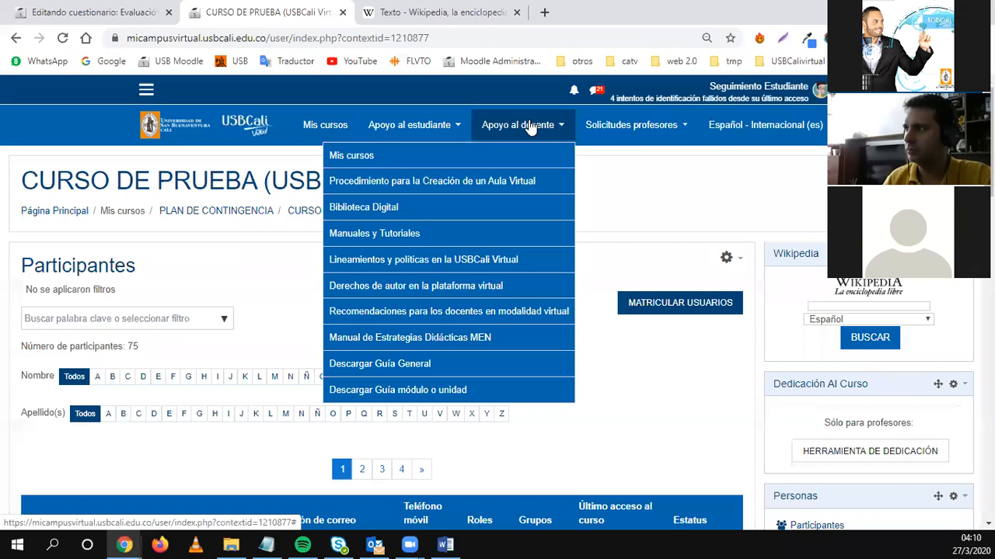
left_click(361, 235)
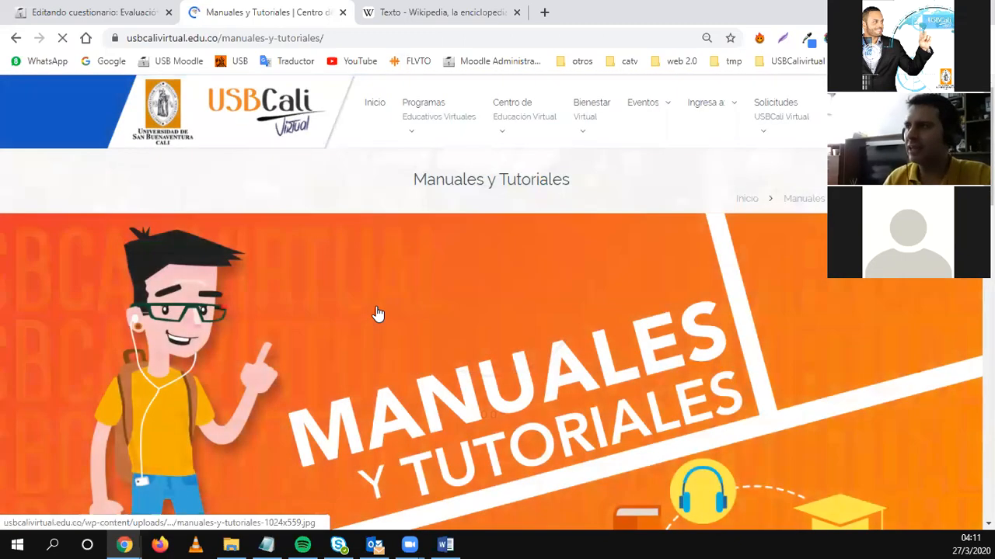
Open the 'Adicionar Actividad – Cuestionario' PDF from the Tutoriales de Actividades (Profesores) list.
scroll(375, 319, "down", 12)
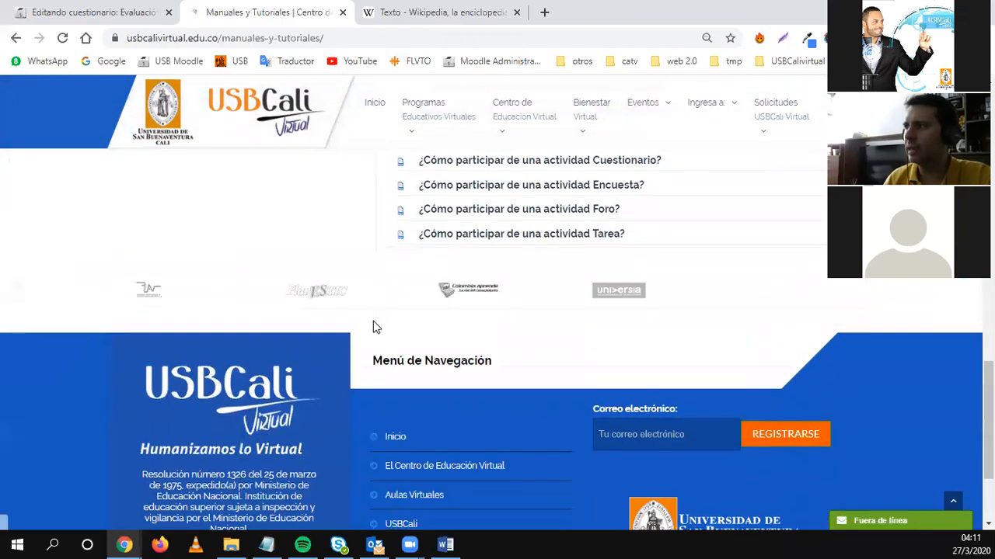
scroll(375, 327, "up", 3)
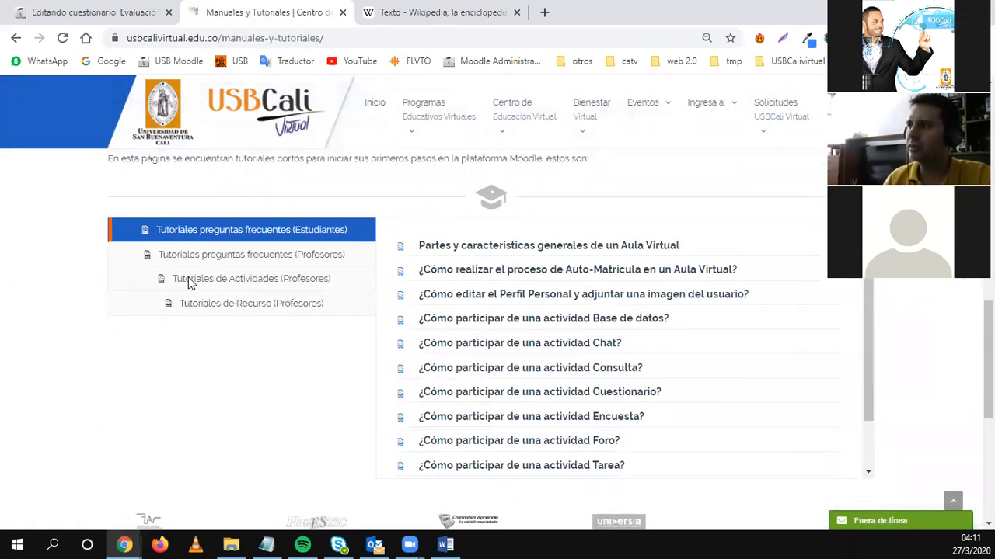
left_click(264, 285)
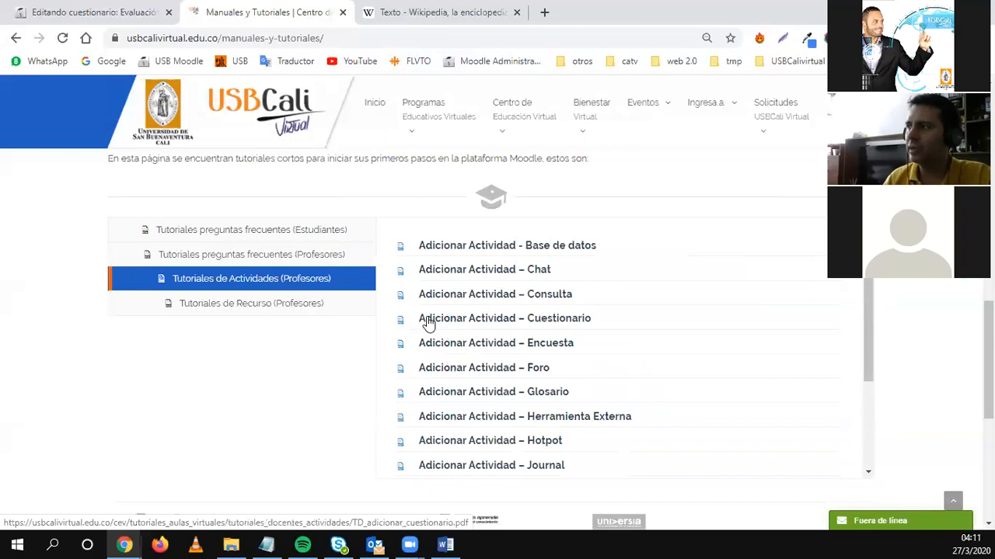
left_click(534, 318)
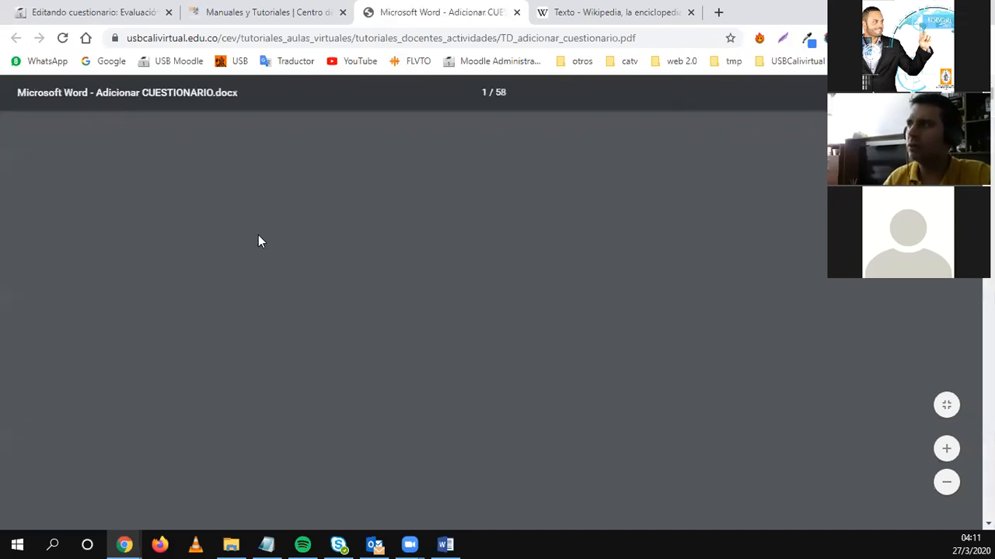
Scroll through the TD_adicionar_cuestionario.pdf quiz tutorial, then close its tab.
scroll(259, 307, "down", 5)
scroll(259, 307, "down", 15)
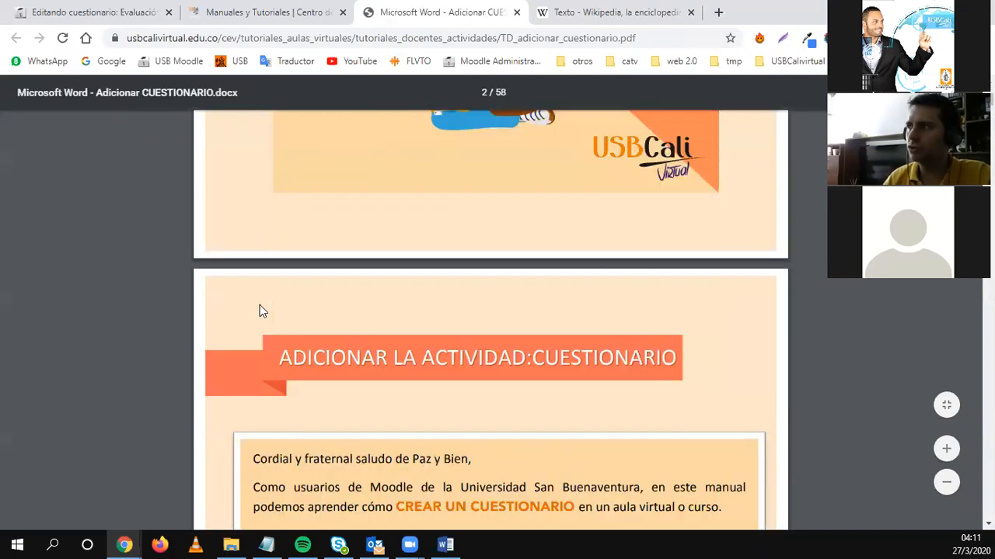
scroll(260, 304, "down", 15)
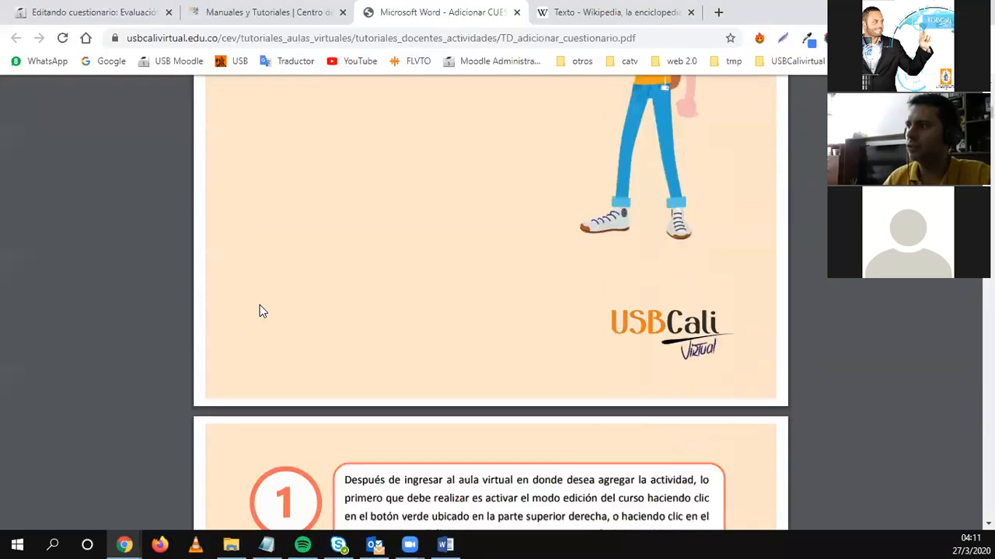
scroll(260, 306, "down", 15)
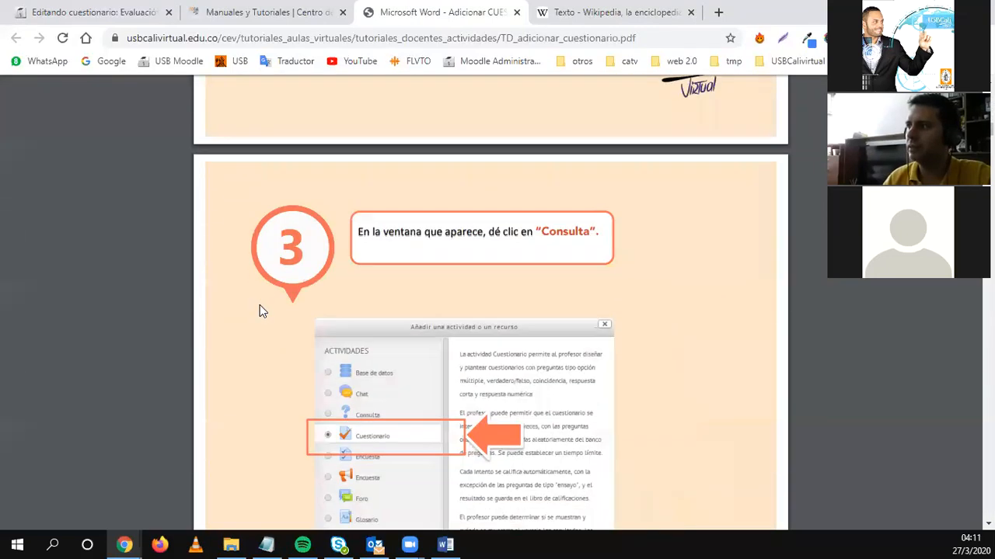
scroll(259, 305, "down", 10)
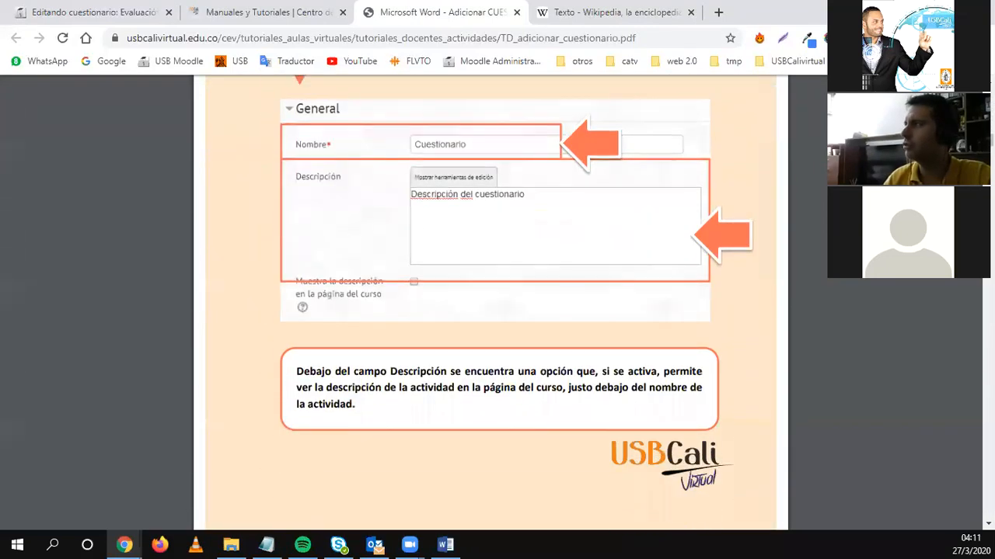
scroll(505, 337, "down", 20)
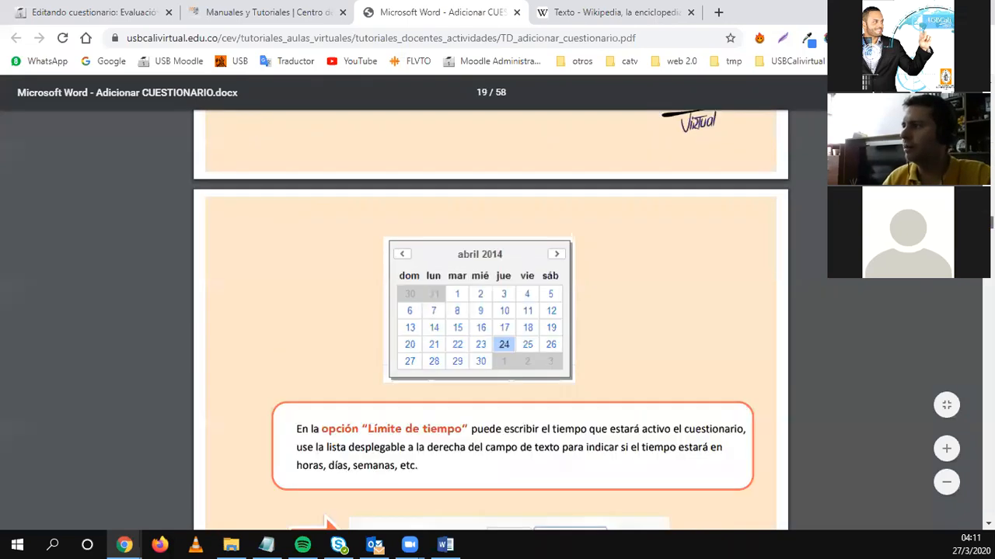
scroll(435, 349, "down", 10)
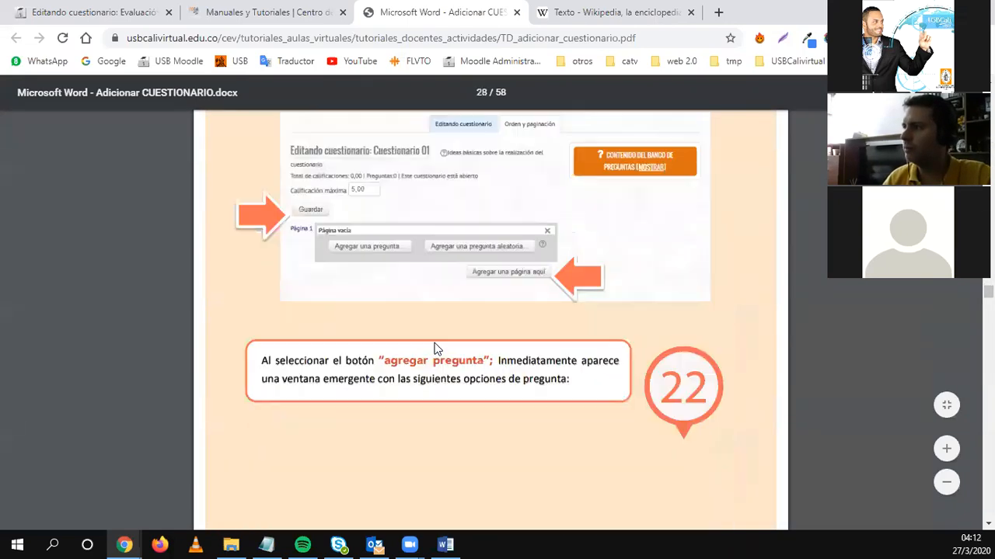
scroll(435, 349, "up", 10)
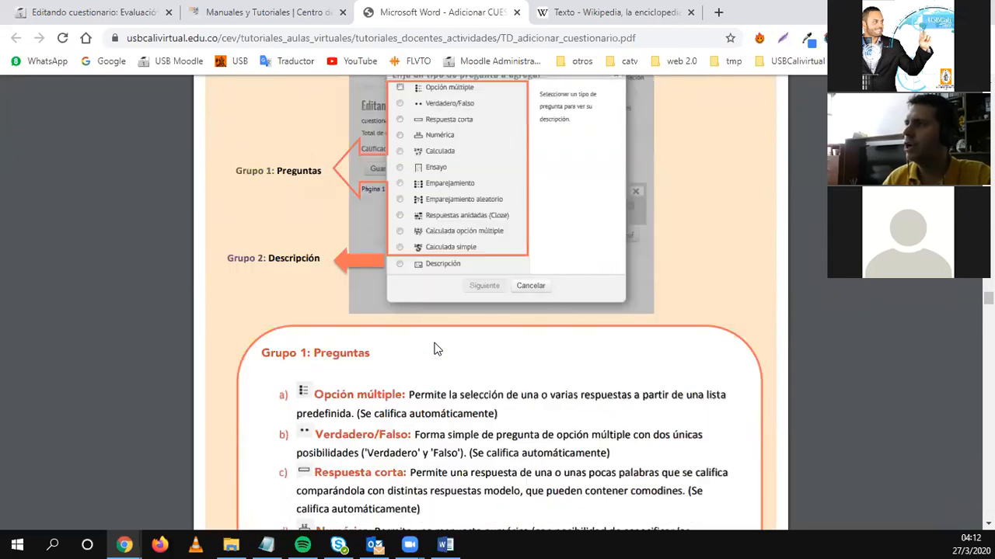
scroll(435, 350, "up", 8)
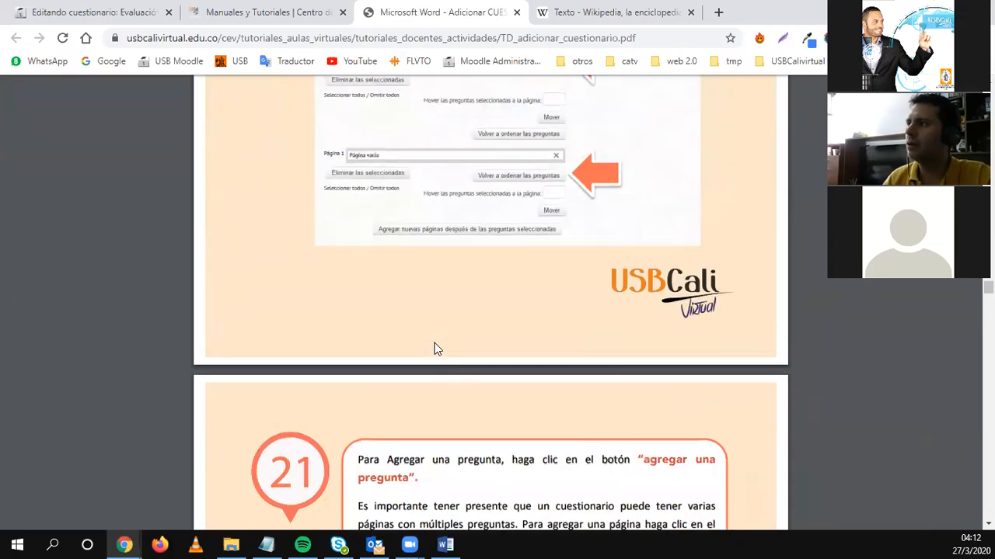
scroll(435, 349, "down", 15)
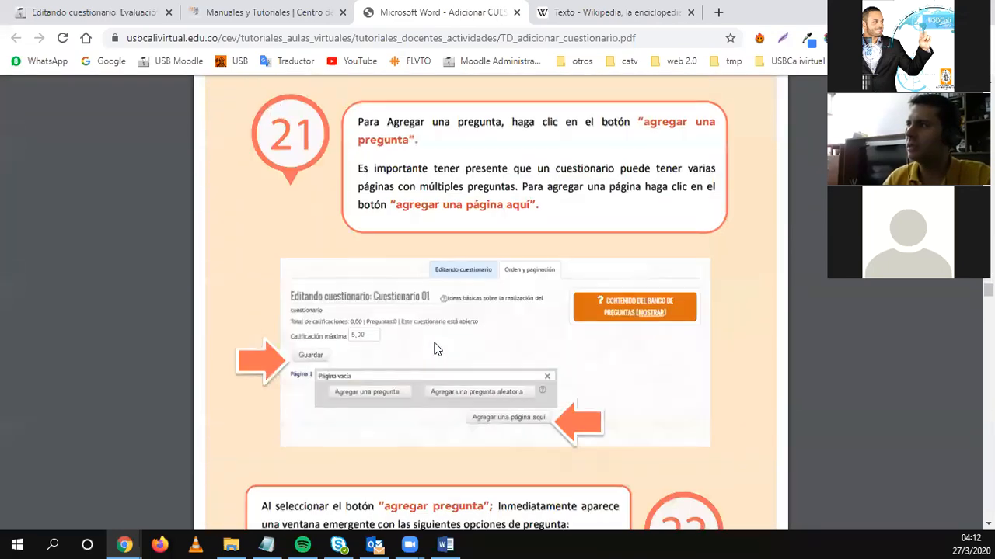
scroll(435, 350, "down", 15)
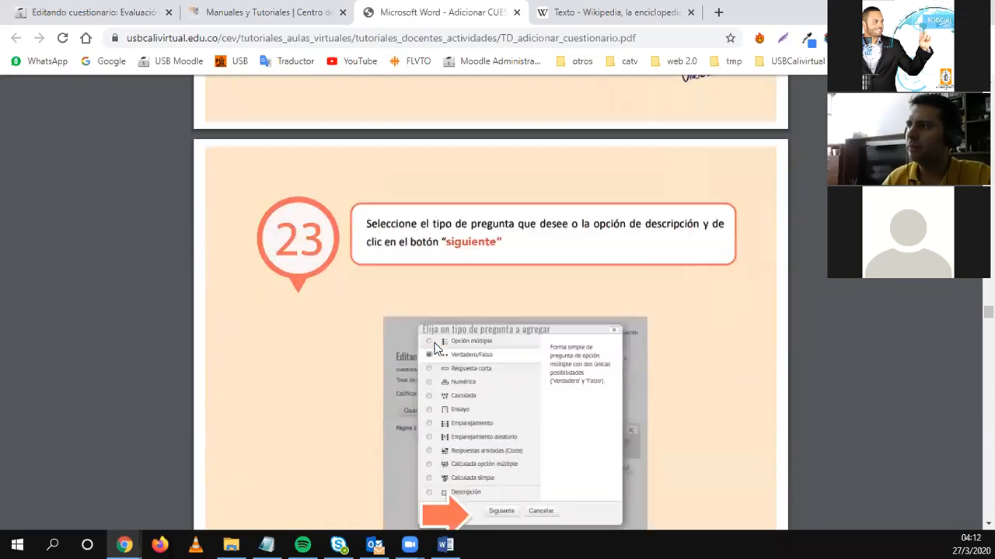
scroll(382, 295, "down", 10)
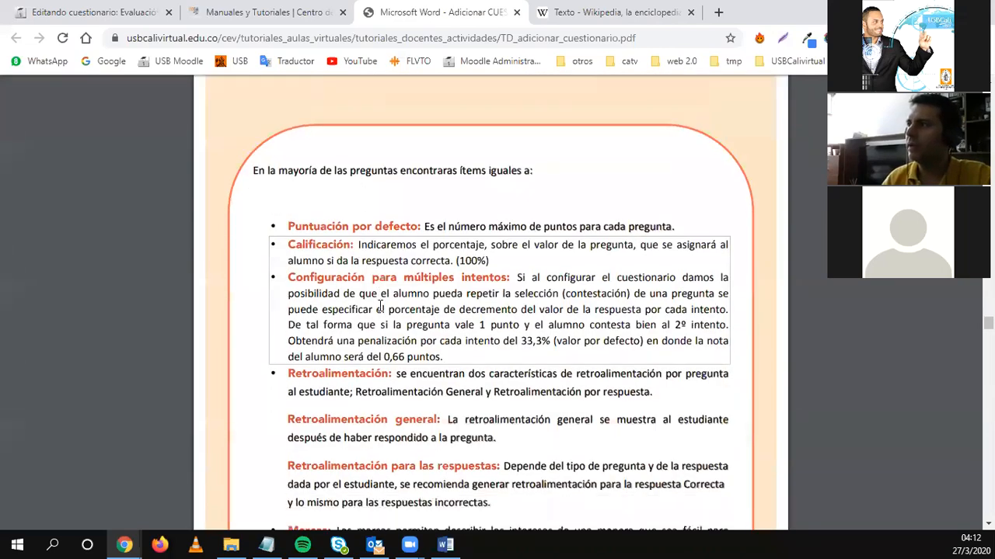
scroll(380, 314, "down", 20)
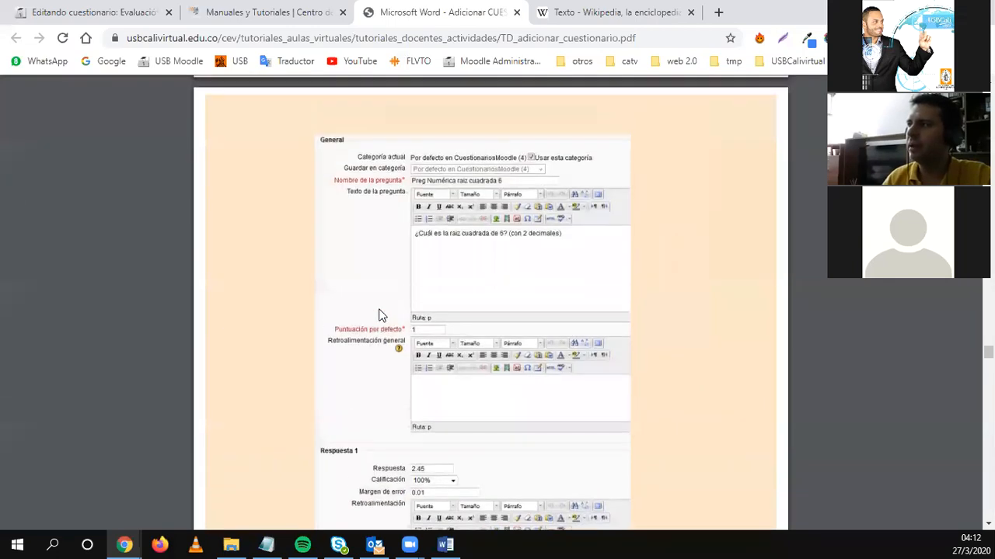
scroll(380, 314, "up", 10)
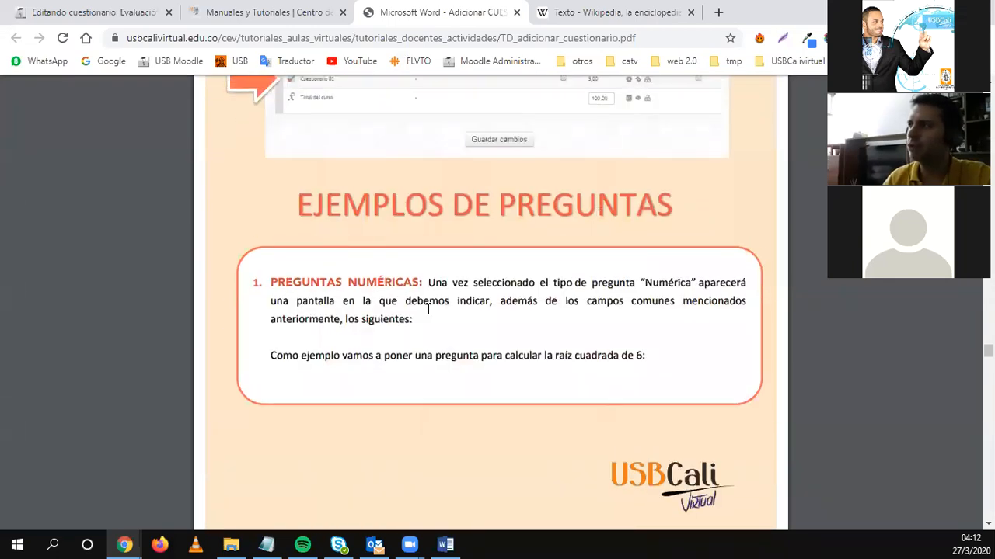
scroll(338, 355, "down", 10)
scroll(421, 332, "down", 10)
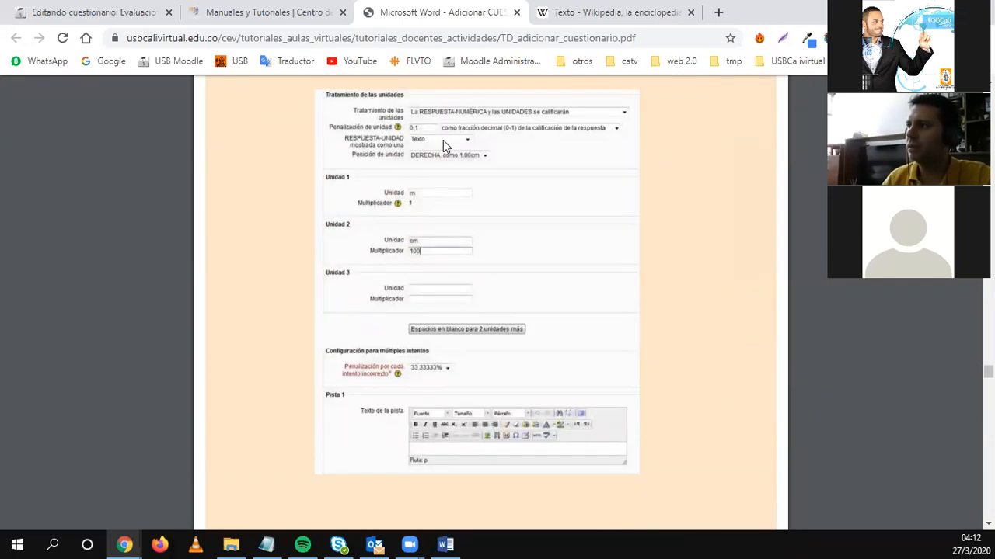
scroll(443, 145, "down", 10)
scroll(620, 352, "down", 20)
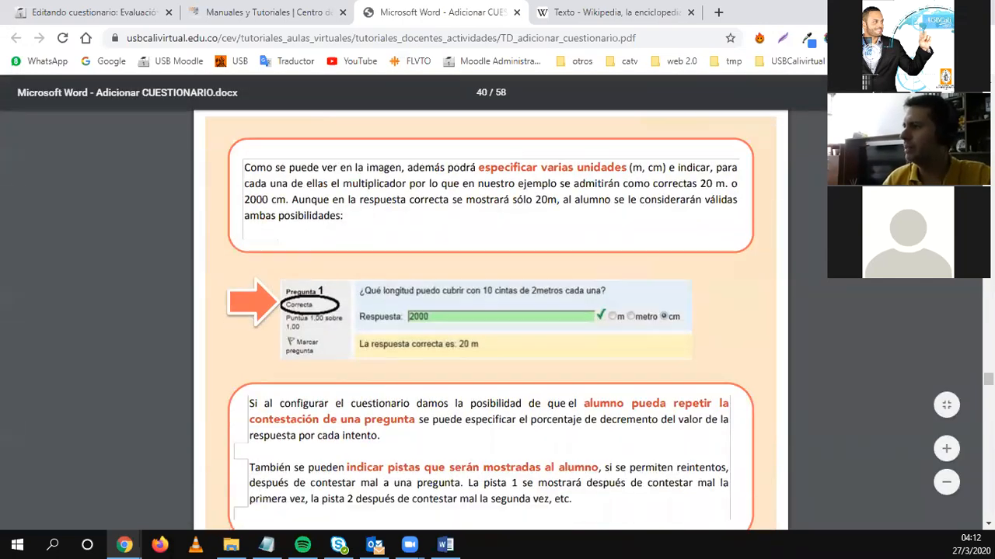
scroll(620, 352, "down", 20)
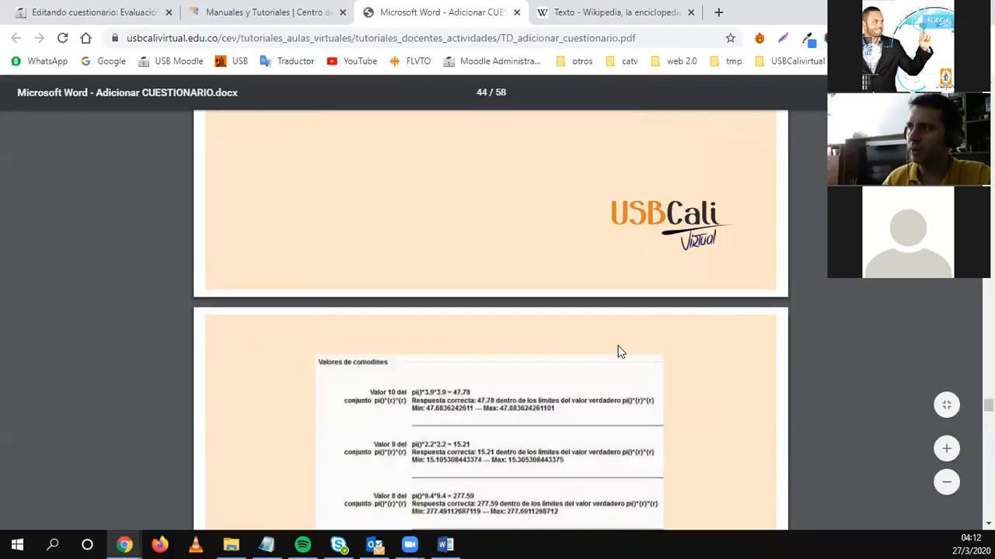
scroll(619, 352, "down", 20)
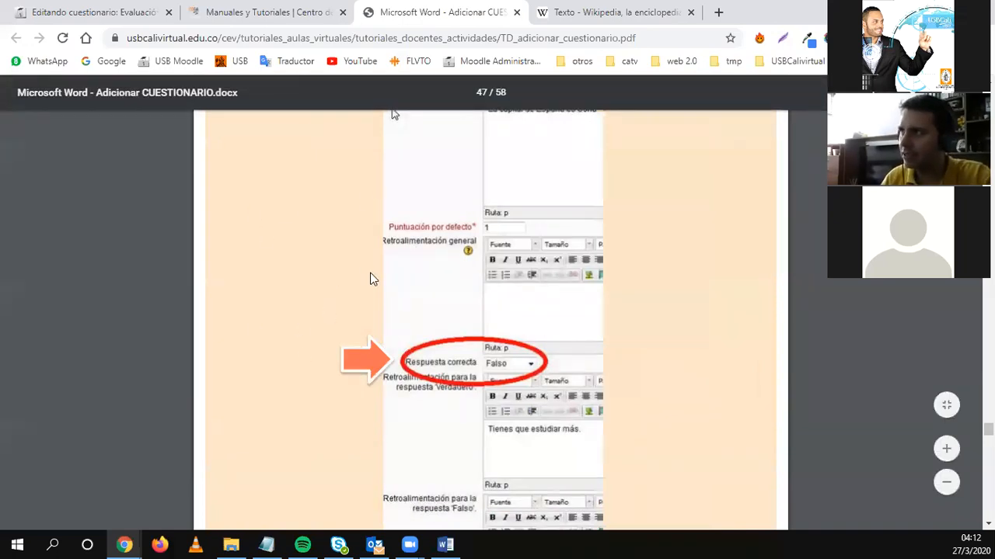
left_click(516, 13)
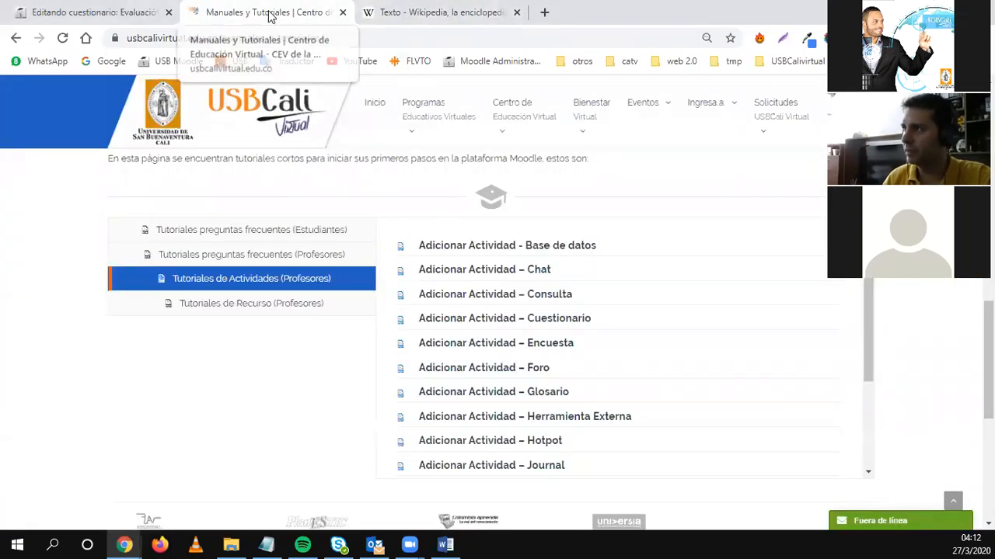
From the quiz editing tab, reopen Apoyo al docente > Manuales y Tutoriales, then close that tab.
left_click(94, 12)
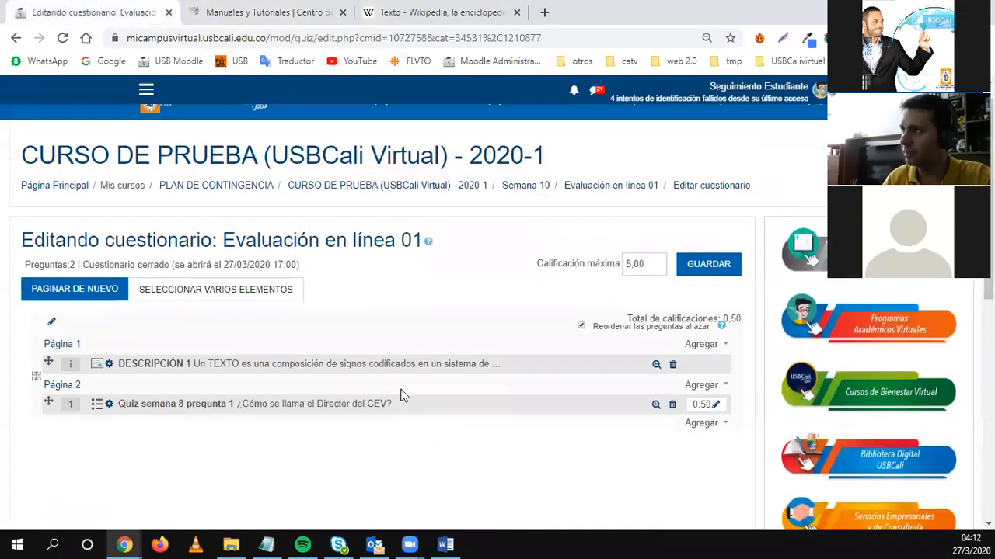
scroll(402, 395, "up", 1)
left_click(547, 124)
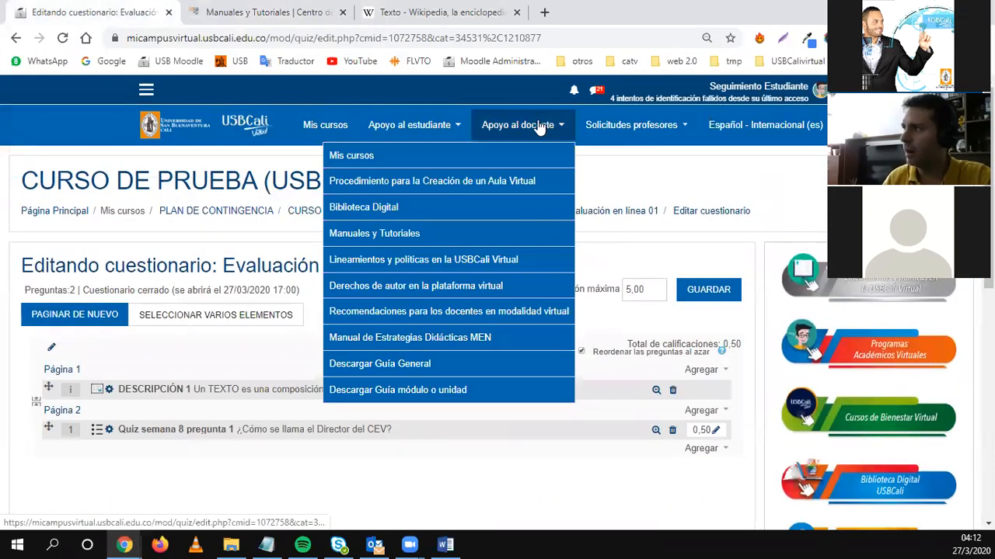
left_click(394, 241)
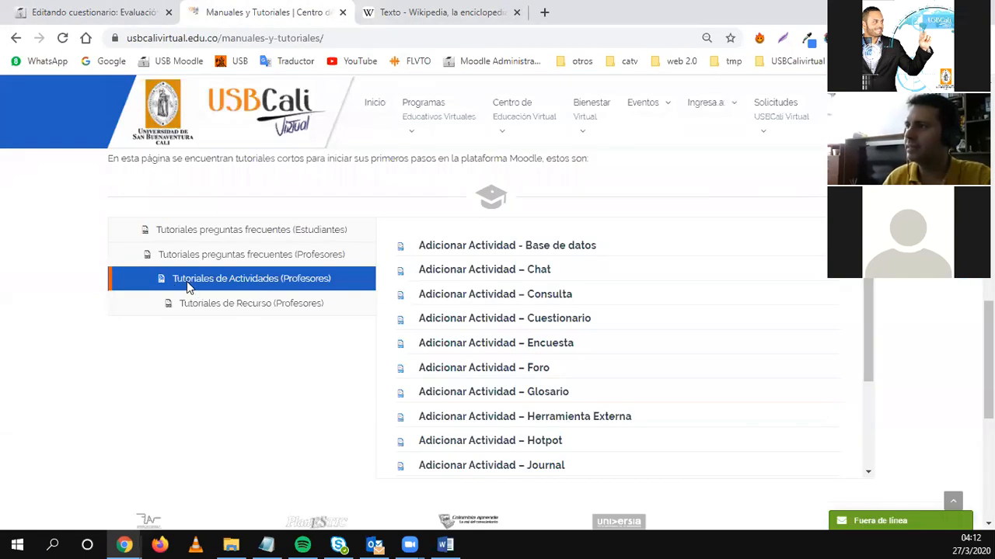
left_click(344, 13)
Back on the quiz editing page, point out the breadcrumb trail and open the Evaluación en línea 01 quiz page.
left_click(93, 13)
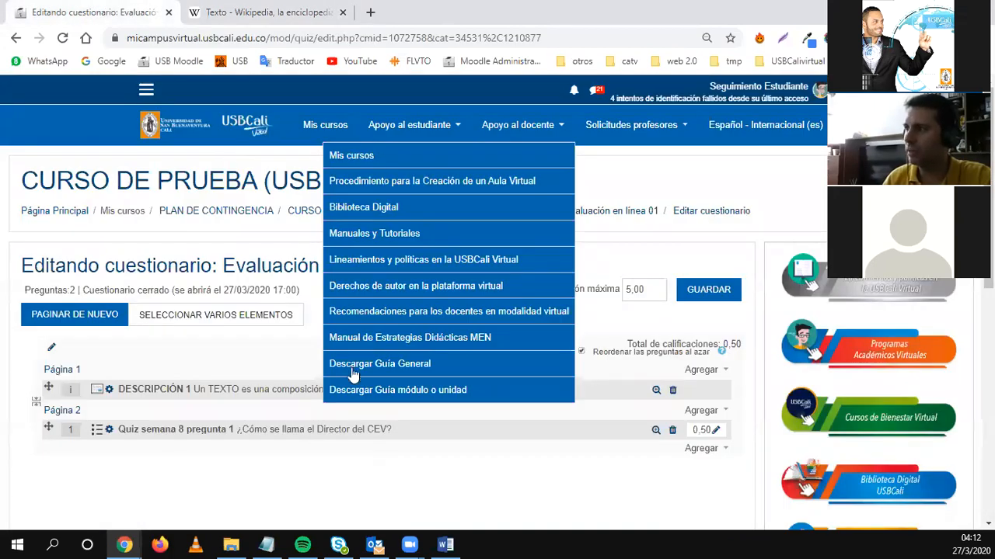
left_click(194, 471)
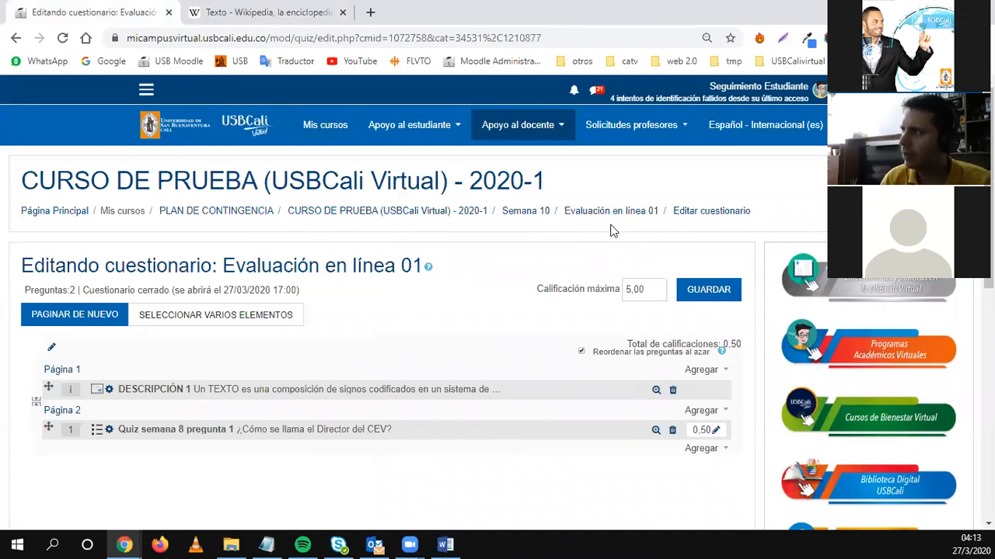
left_click_drag(781, 222, 230, 211)
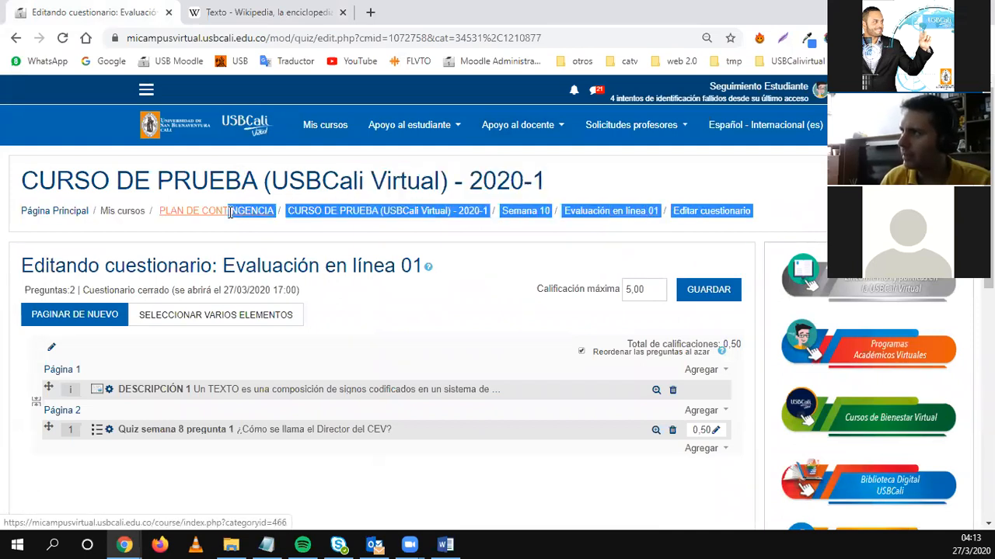
left_click(597, 227)
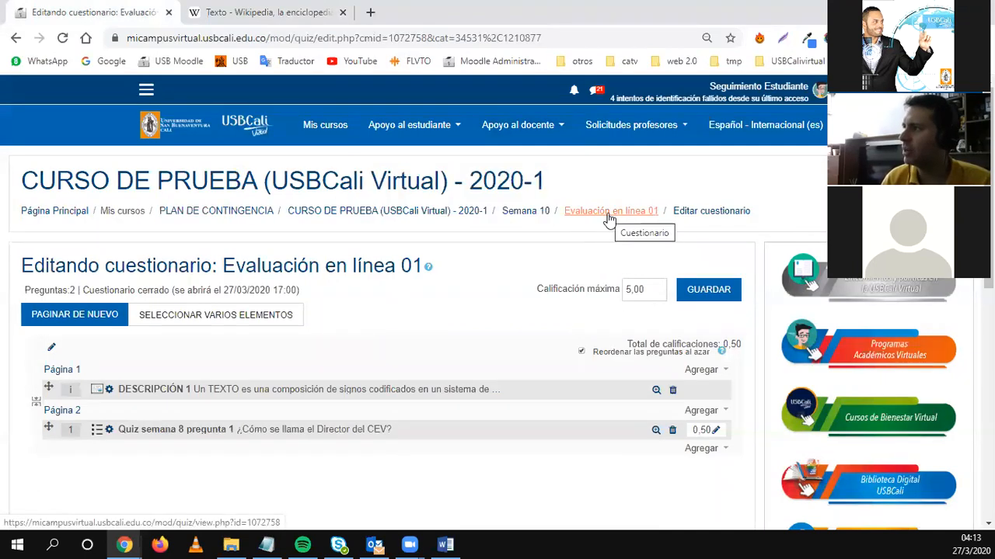
left_click(609, 217)
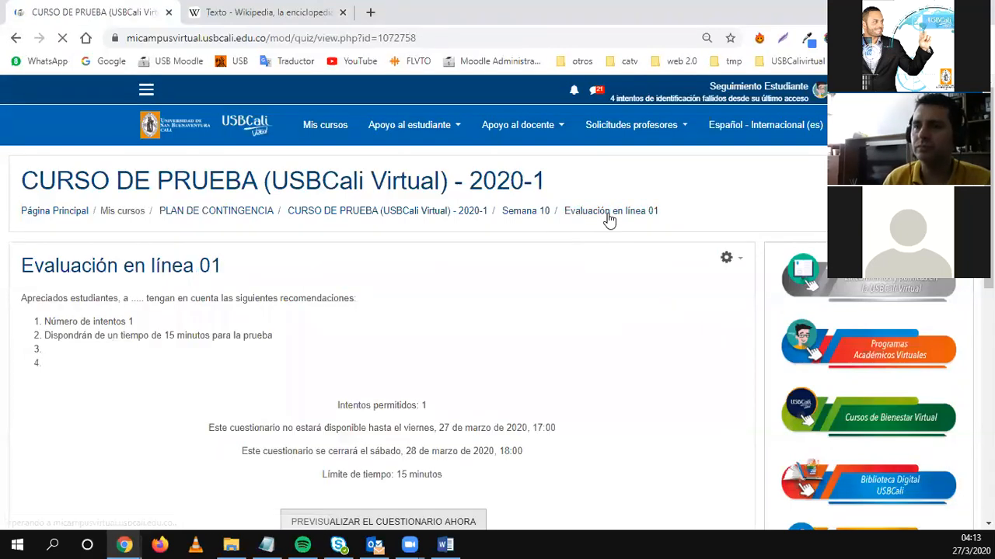
Show the gear administration menu on the Evaluación en línea 01 quiz page.
scroll(500, 339, "down", 1)
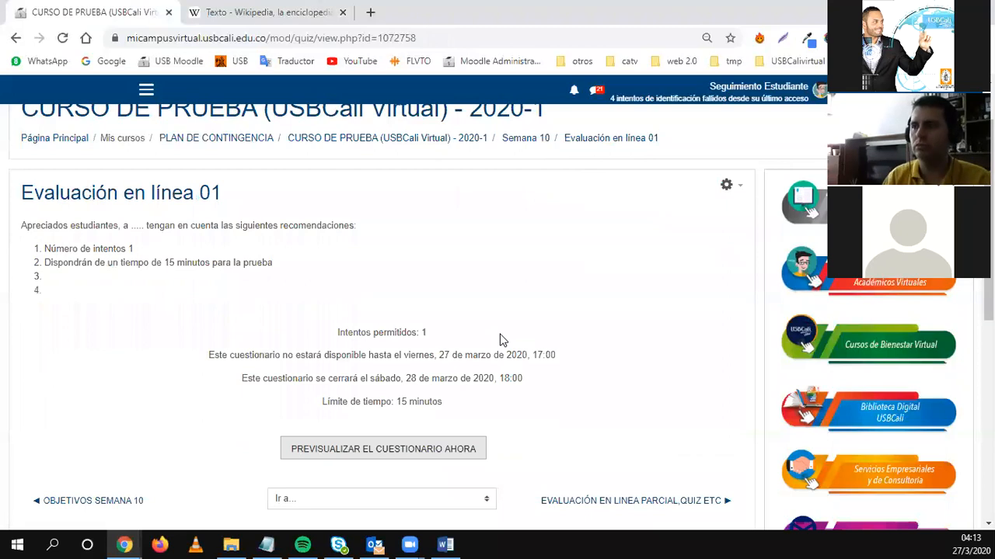
left_click(737, 188)
scroll(726, 188, "down", 1)
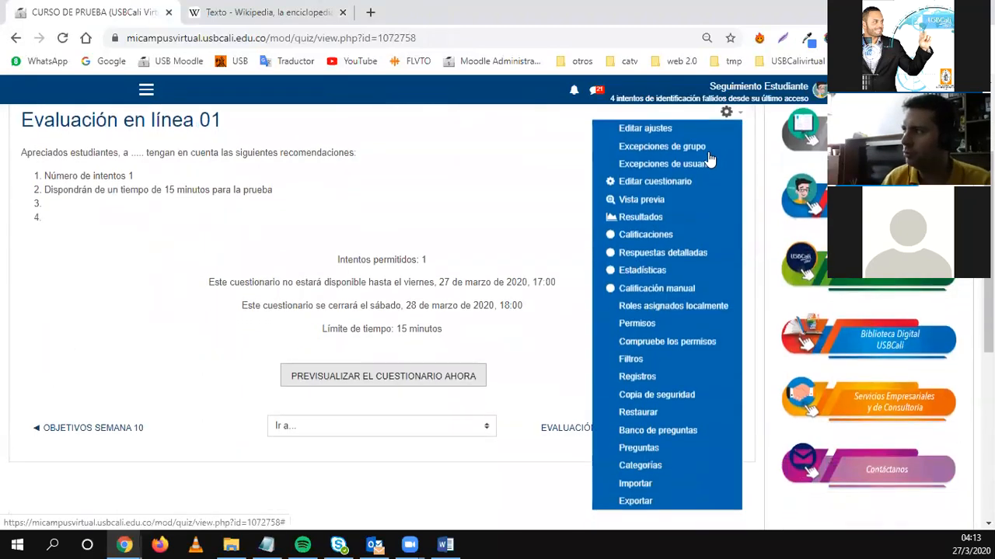
Open the quiz's Banco de preguntas, which lists DESCRIPCIÓN 1 and Quiz semana 8 pregunta 1.
left_click(635, 432)
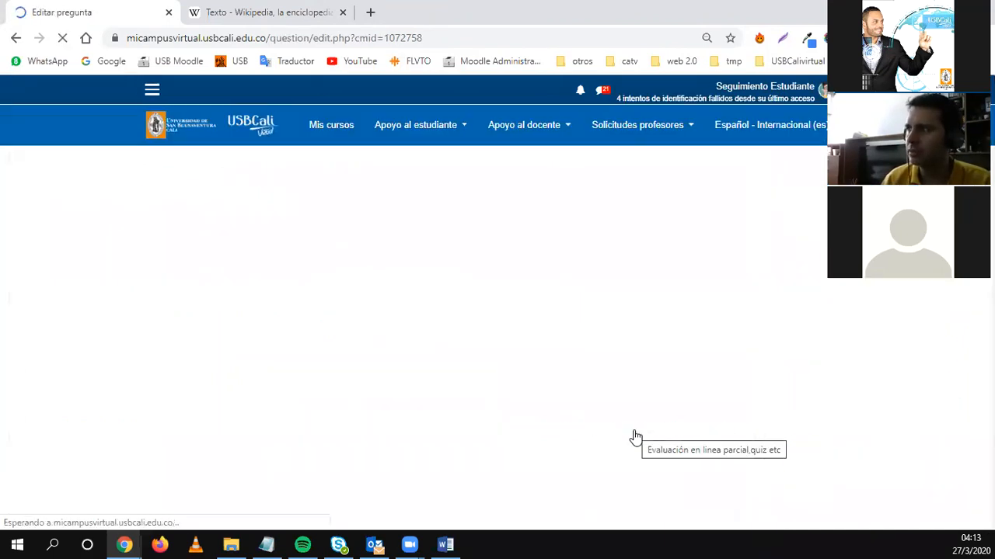
scroll(399, 412, "down", 1)
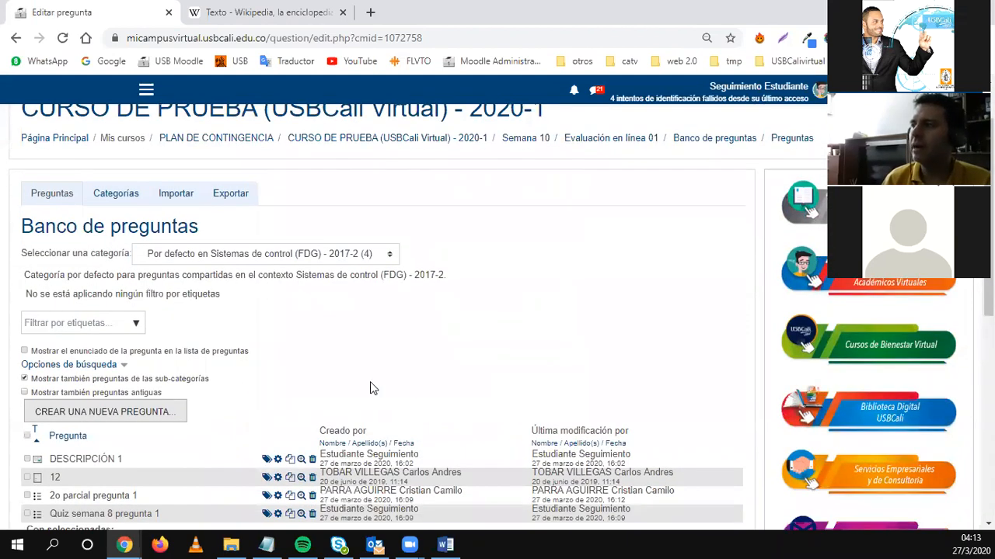
scroll(381, 382, "up", 1)
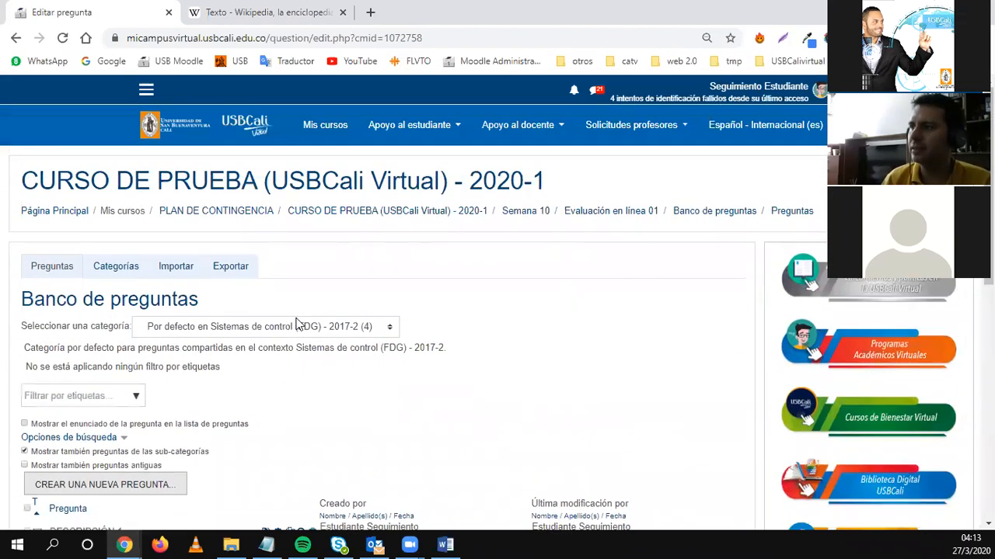
Highlight some text in the question bank, then return to the Semana 10 course section.
double_click(48, 267)
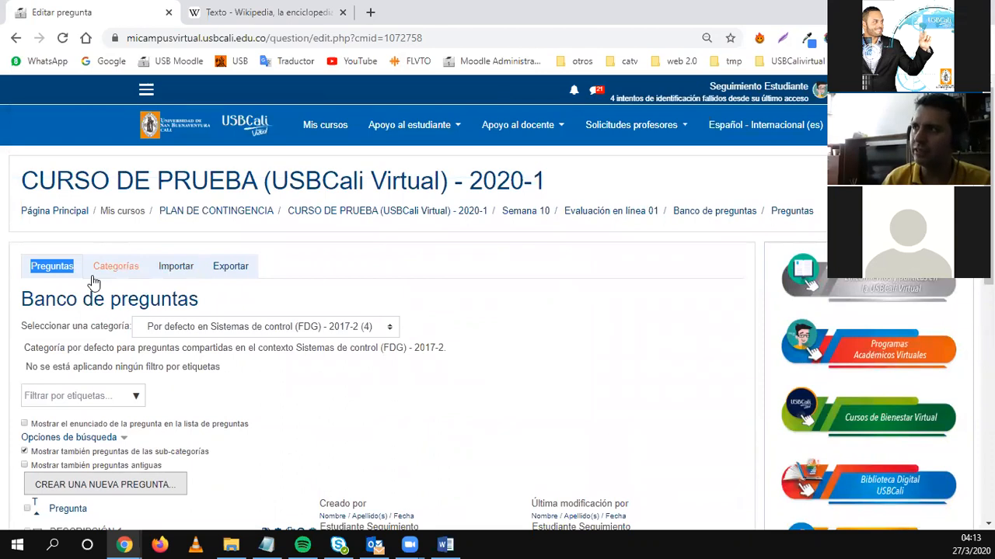
mouse_move(115, 262)
left_mouse_down()
mouse_move(137, 265)
mouse_move(129, 266)
left_mouse_up()
left_click(112, 254)
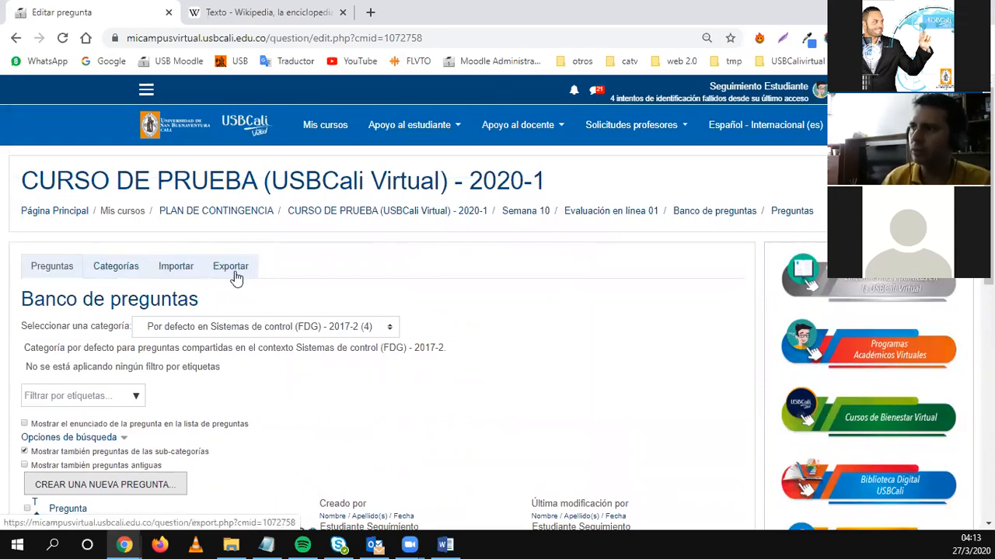
scroll(250, 345, "down", 1)
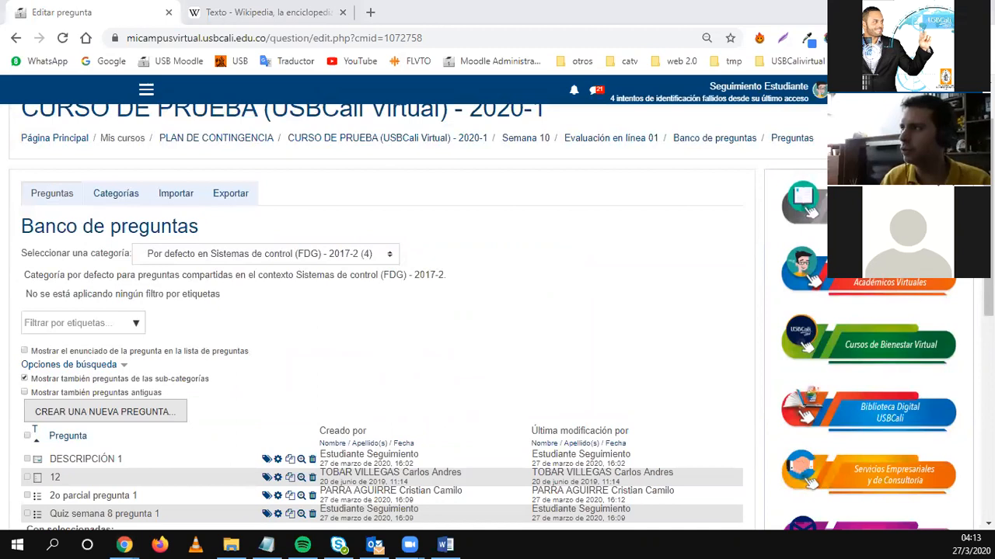
left_click(530, 138)
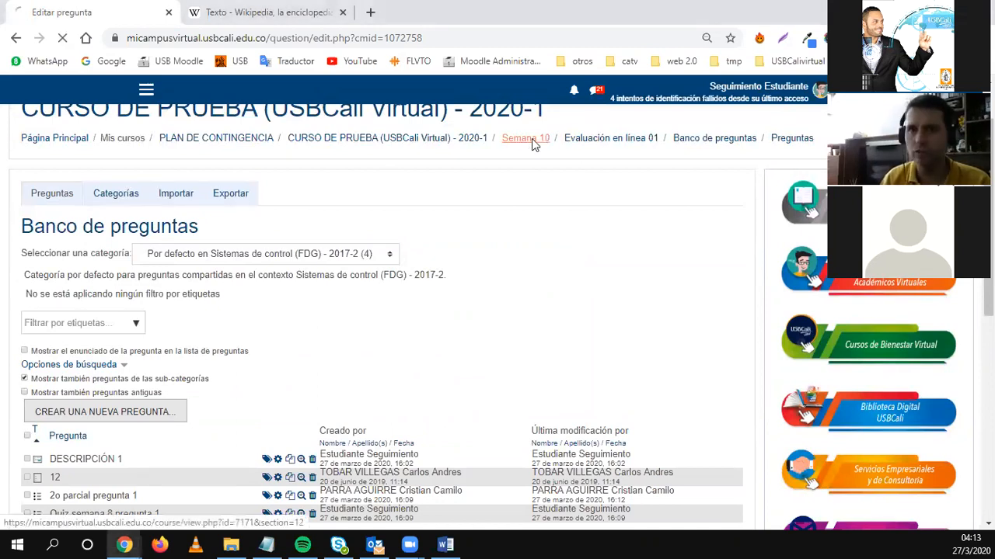
Open the Evaluación en línea 01 quiz from Semana 10 and bring up its gear menu.
scroll(500, 351, "down", 6)
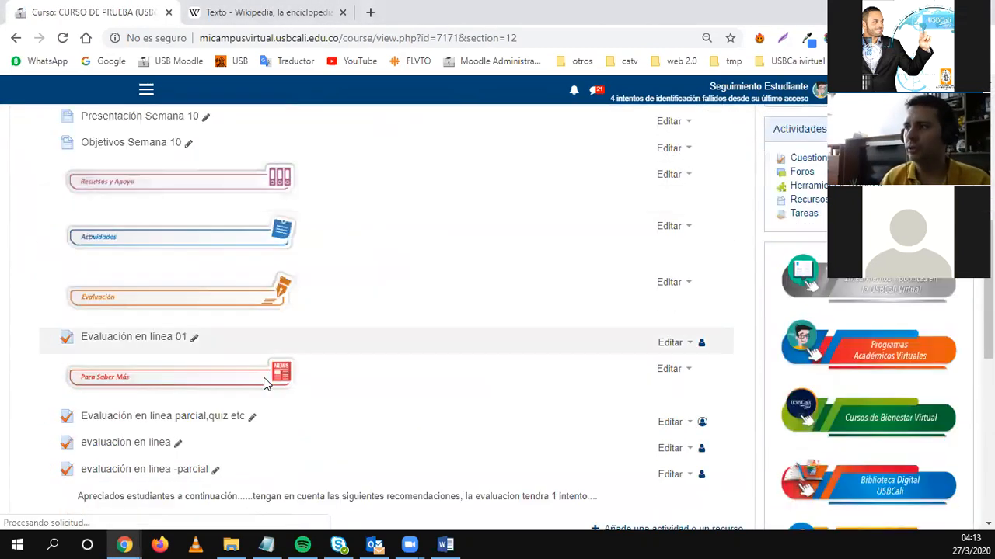
left_click(170, 343)
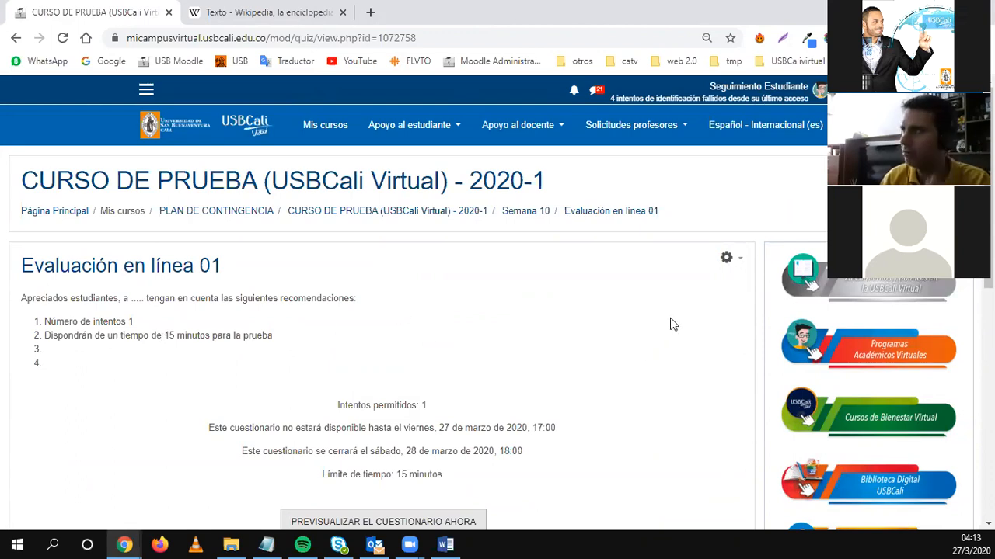
left_click(726, 259)
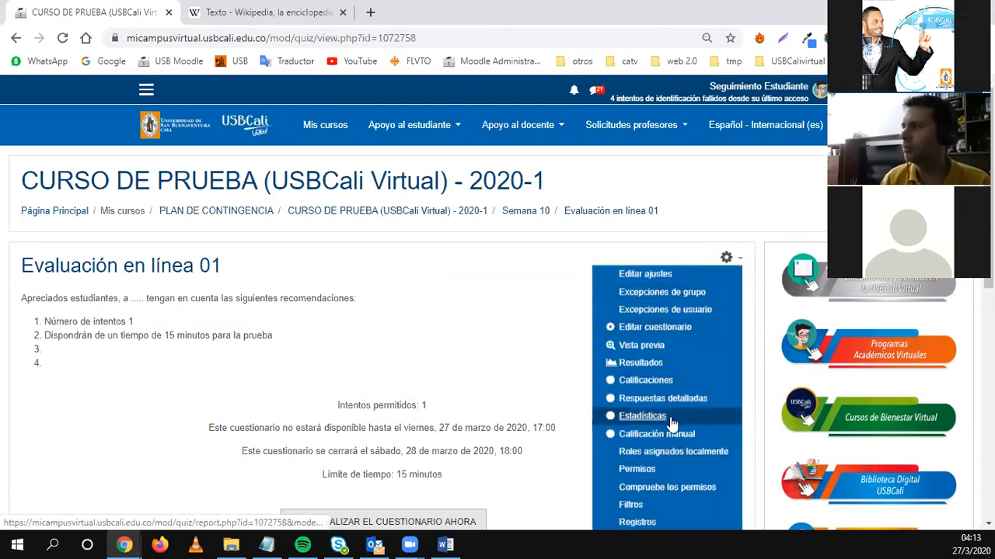
scroll(662, 469, "down", 2)
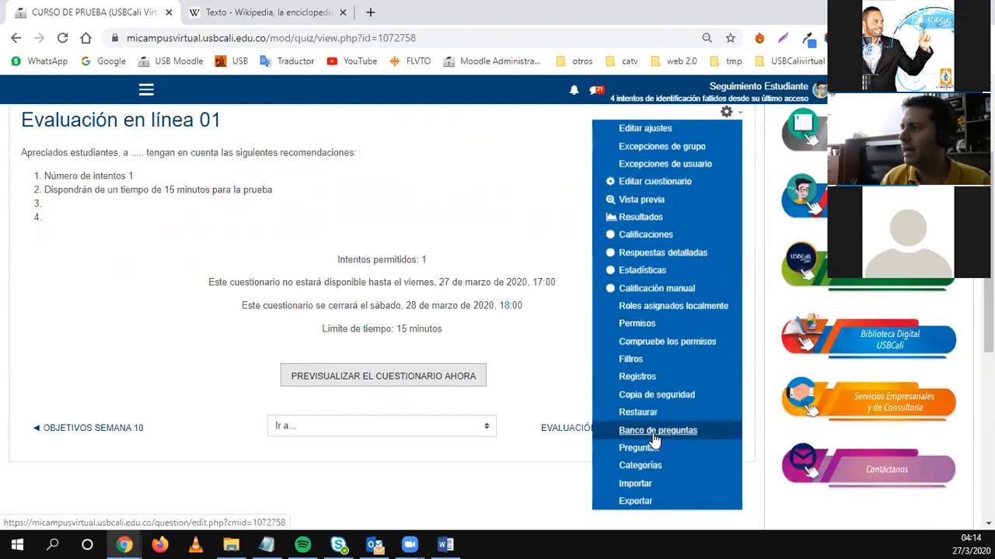
Open Banco de preguntas and check the category list, keeping Sistemas de control (FDG) - 2017-2 selected.
left_click(653, 440)
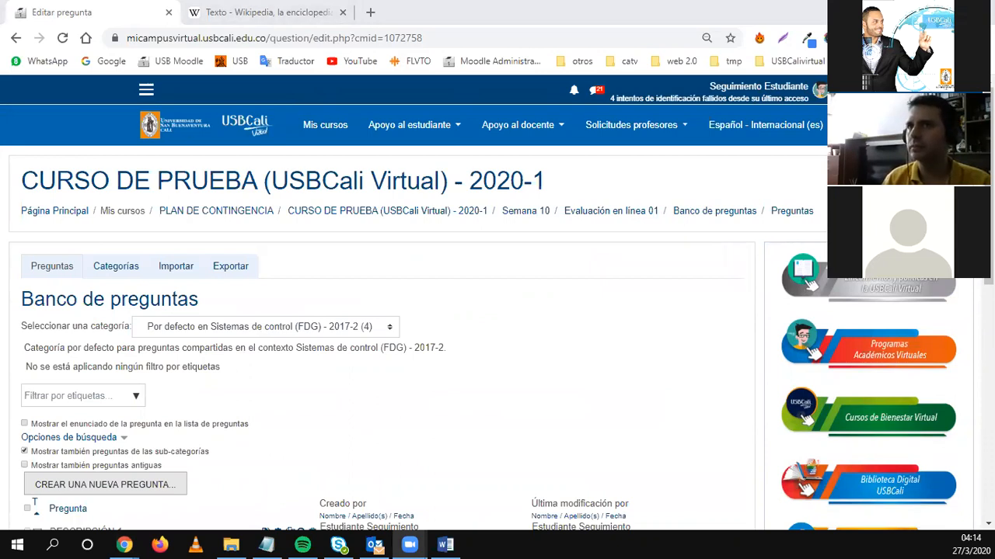
left_click(132, 254)
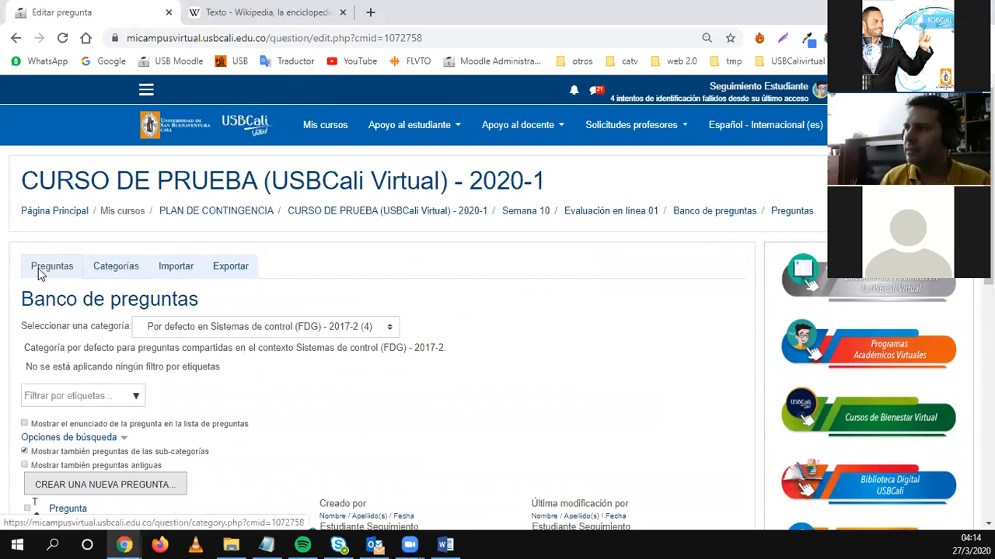
scroll(198, 399, "down", 2)
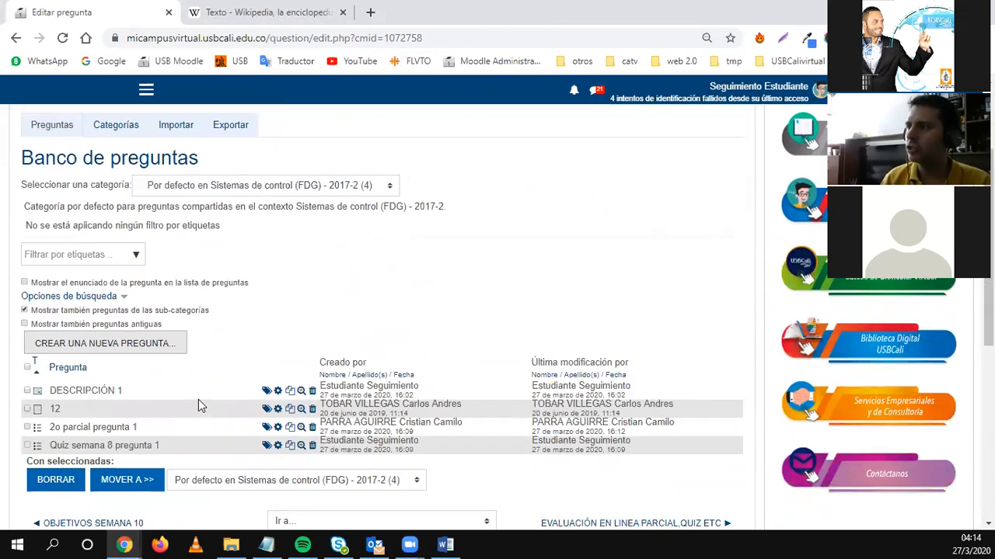
scroll(198, 400, "up", 2)
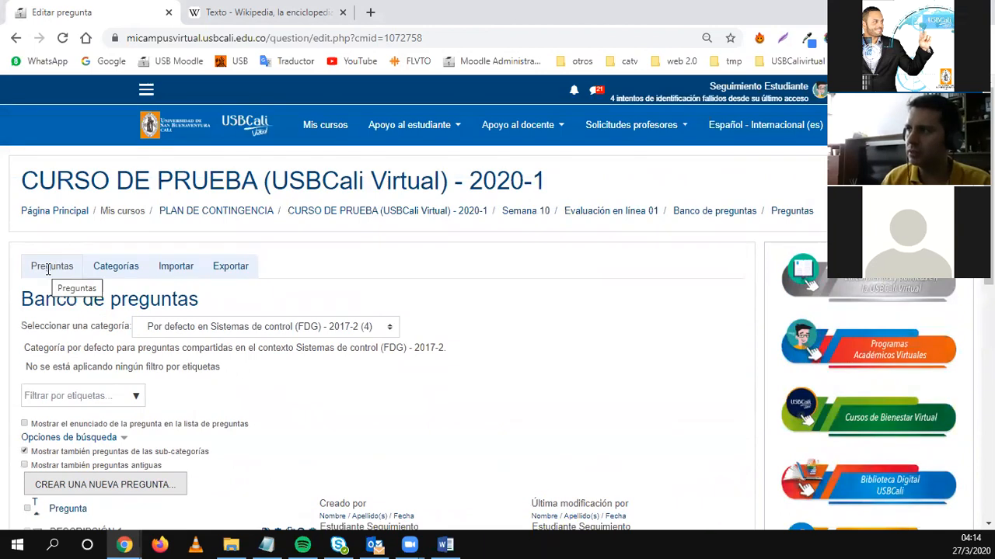
scroll(226, 380, "down", 1)
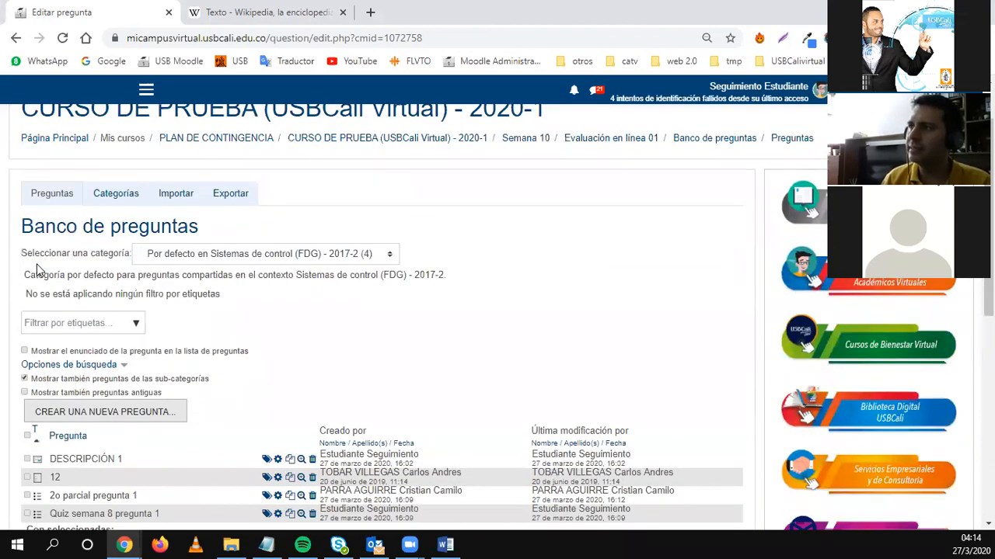
left_click(174, 260)
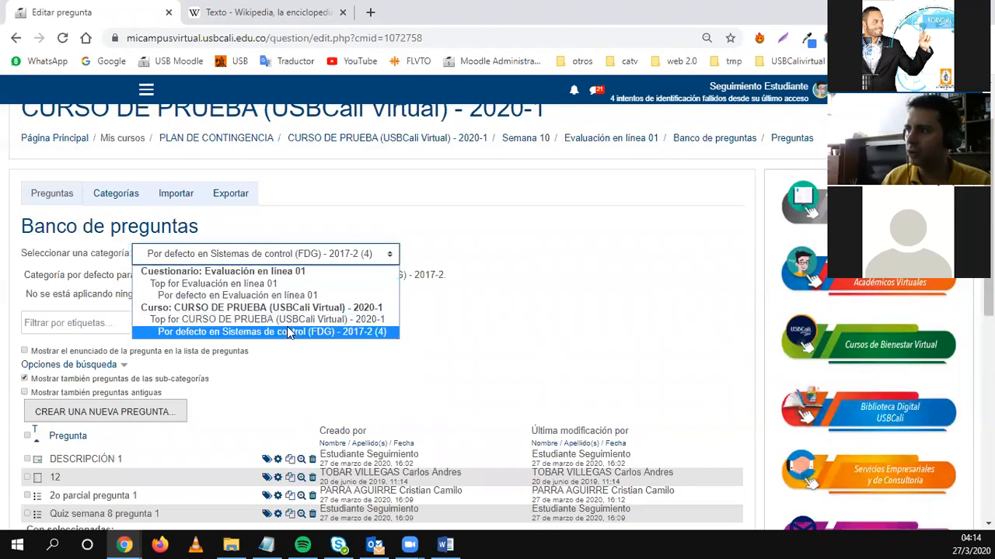
left_click(512, 318)
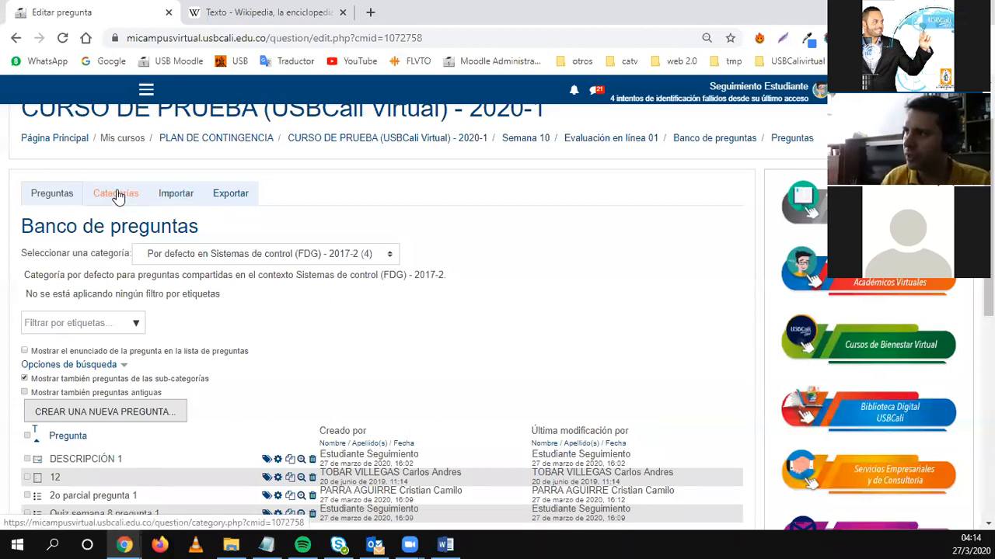
On the Categorías tab, add category 'Parcial 1' with parent 'Top for CURSO DE PRUEBA'.
left_click(115, 197)
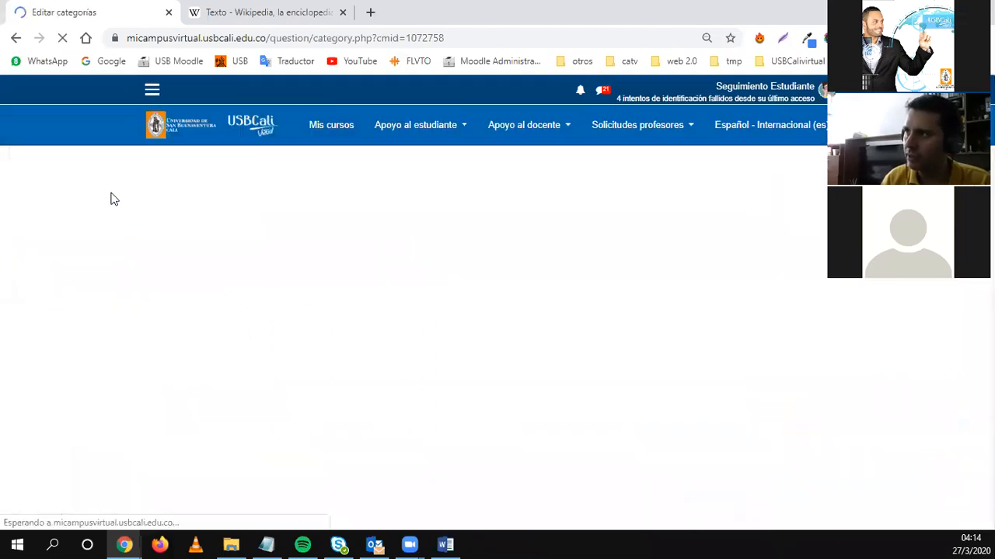
scroll(178, 362, "down", 2)
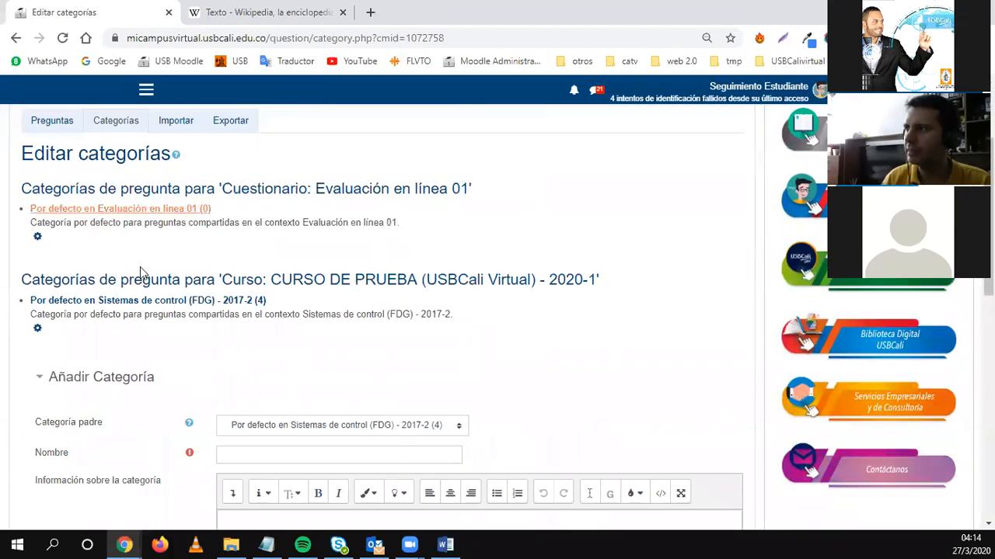
scroll(160, 313, "down", 2)
scroll(55, 322, "up", 1)
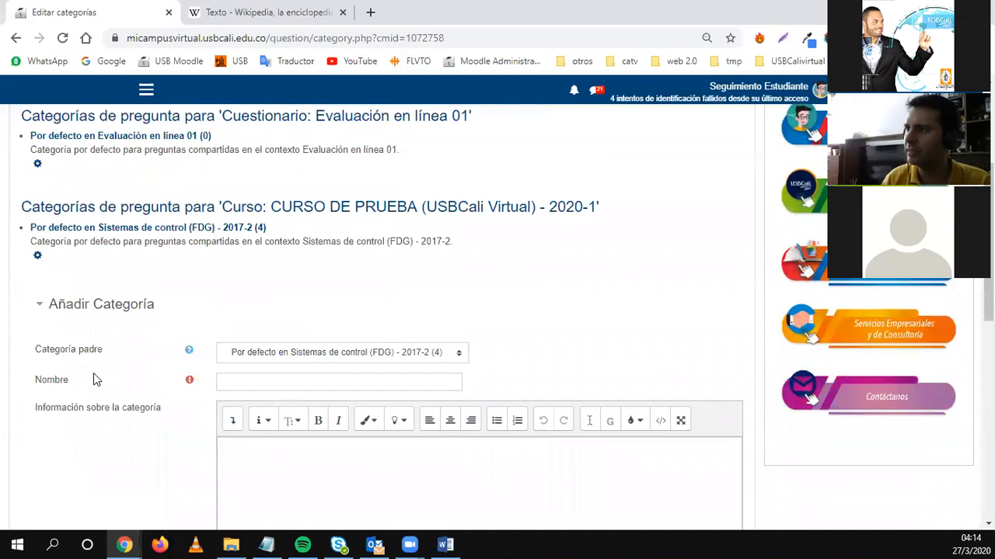
left_click(229, 380)
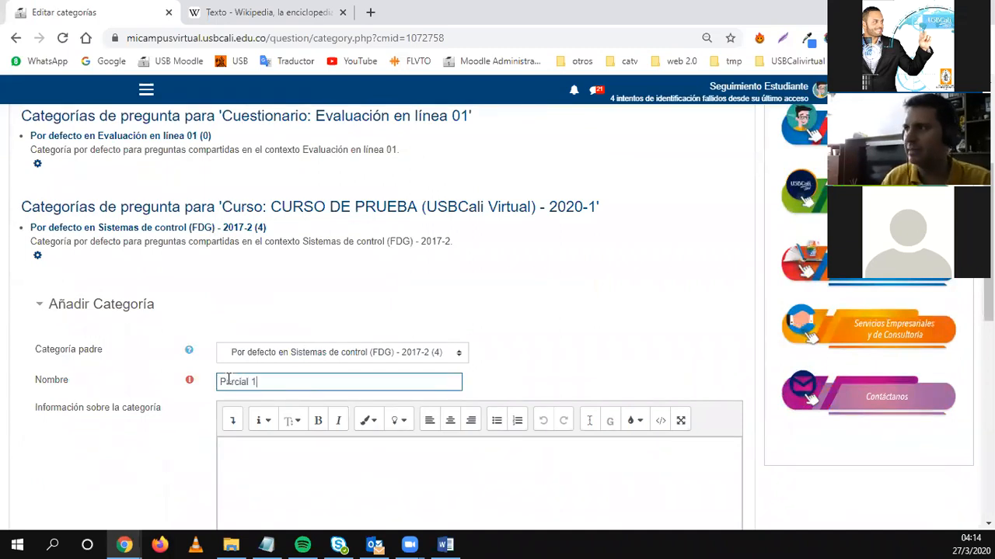
scroll(151, 415, "up", 1)
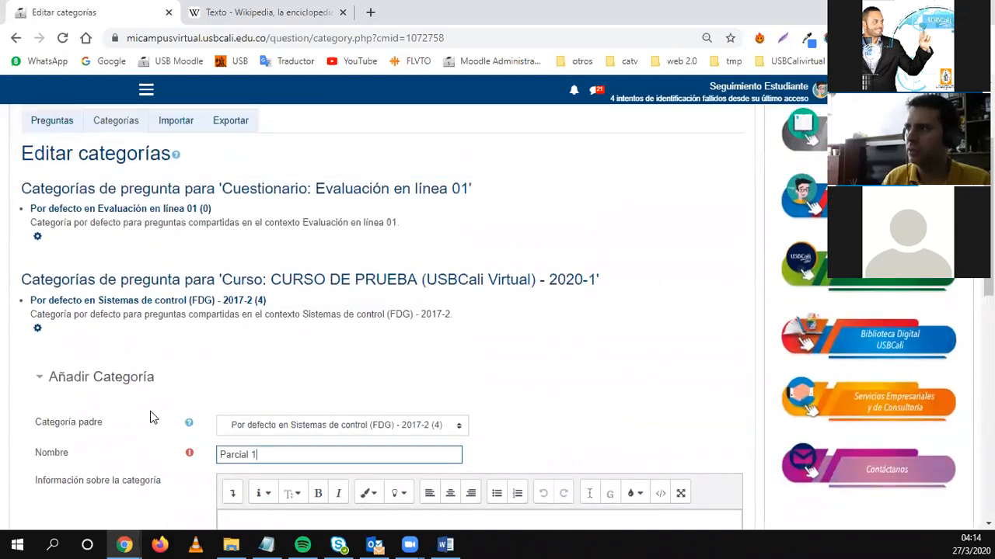
scroll(137, 422, "down", 1)
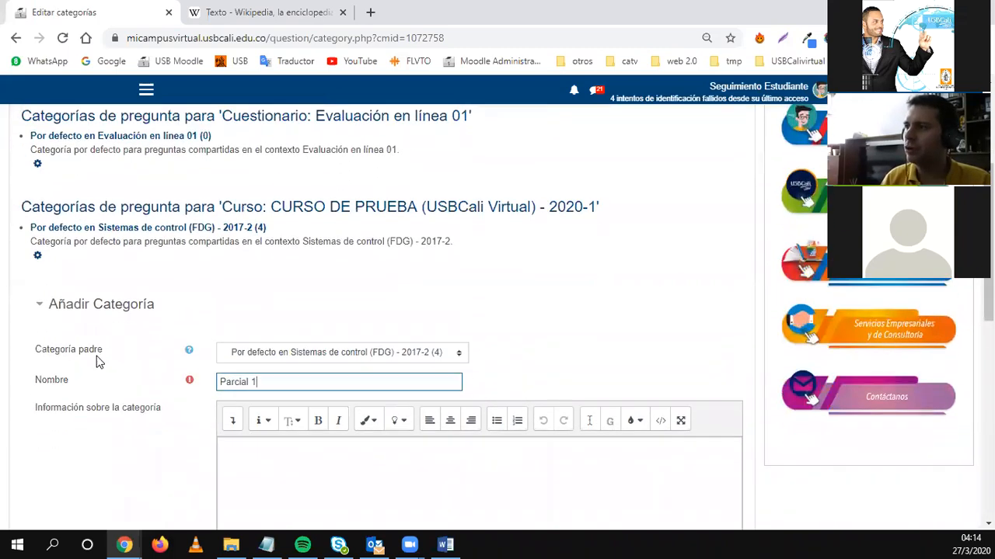
left_click(256, 352)
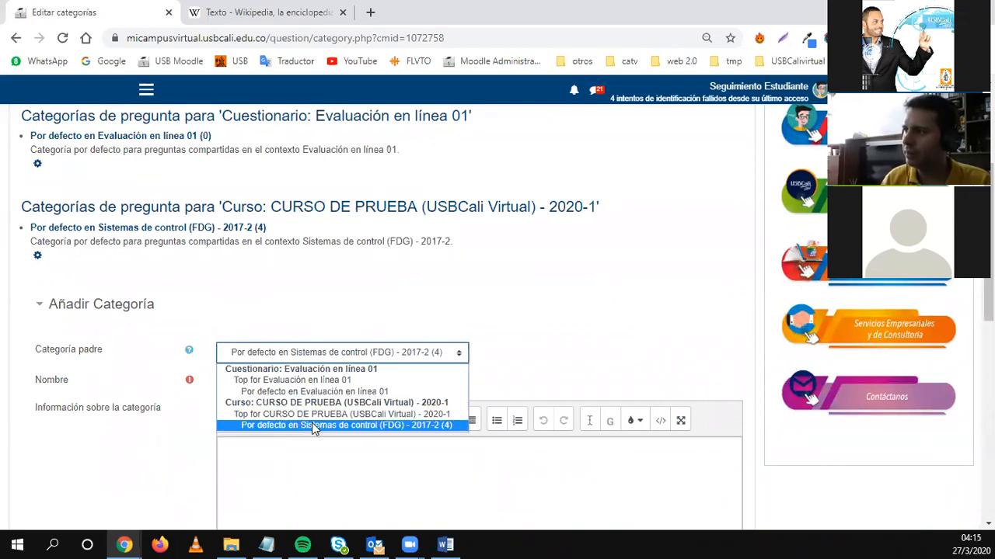
left_click(365, 418)
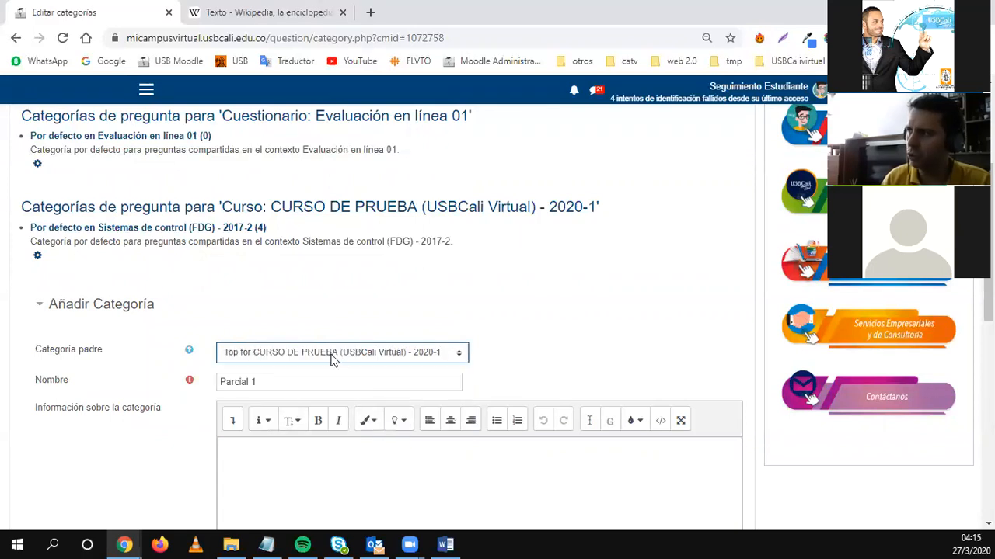
scroll(98, 426, "down", 3)
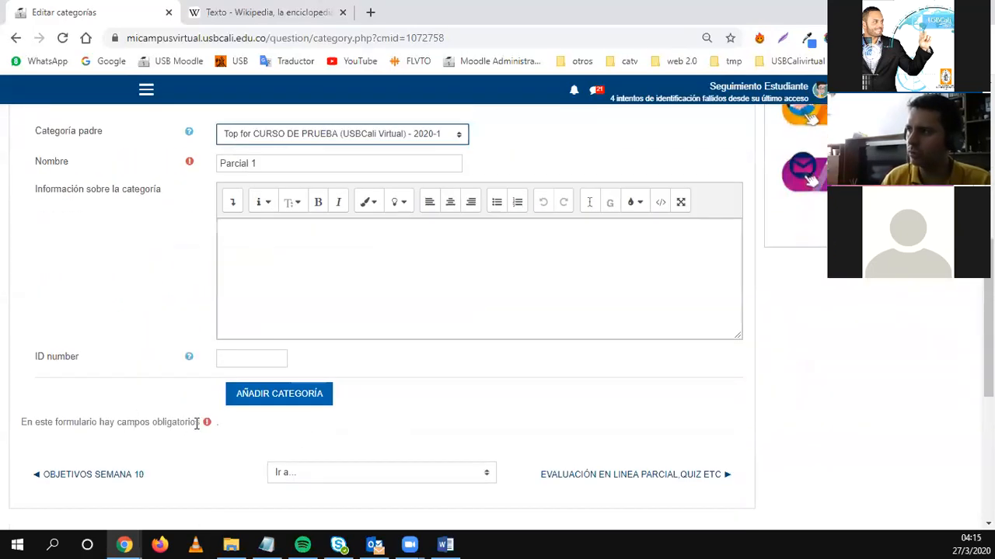
left_click(266, 395)
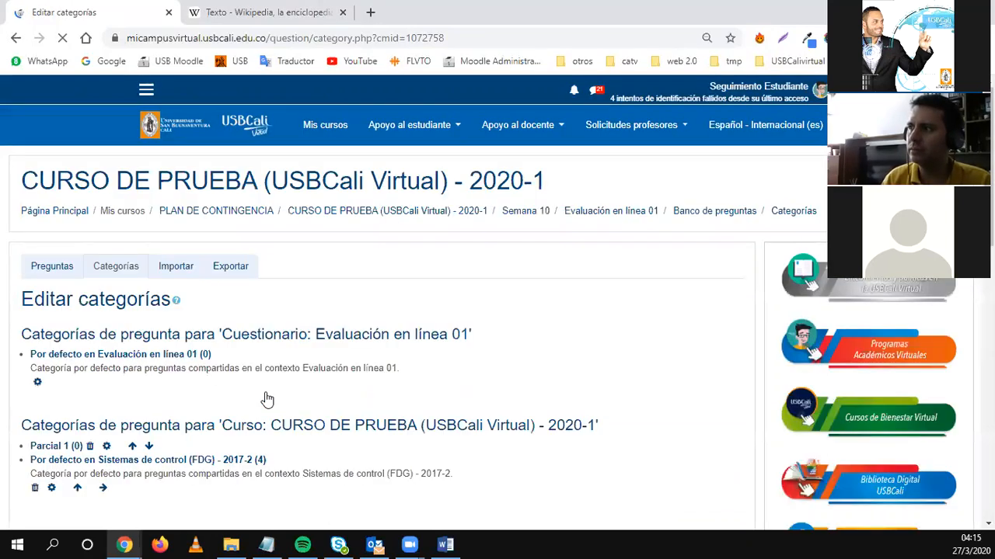
scroll(157, 289, "down", 2)
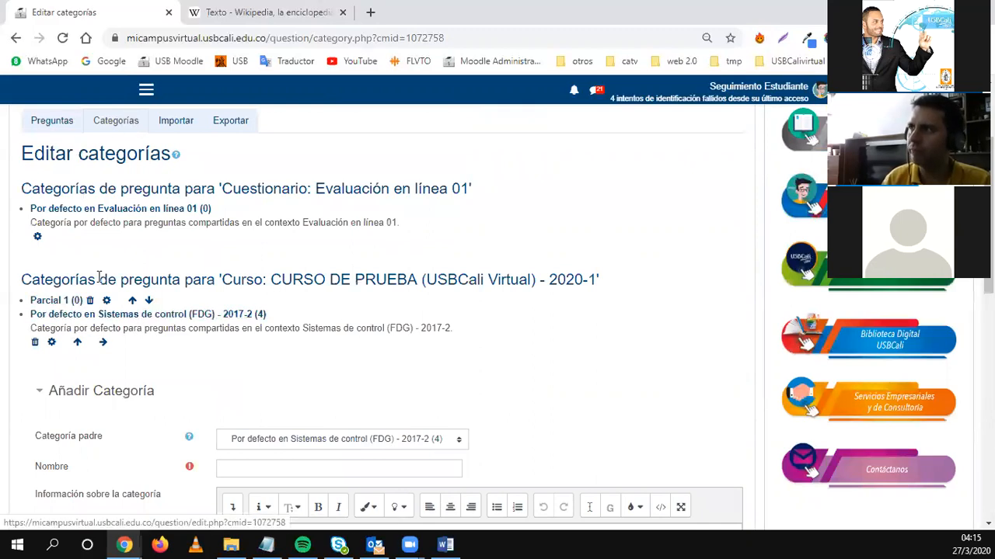
scroll(85, 223, "up", 1)
Return to the question bank list and filter it to the 'Parcial 1' category.
left_click(63, 200)
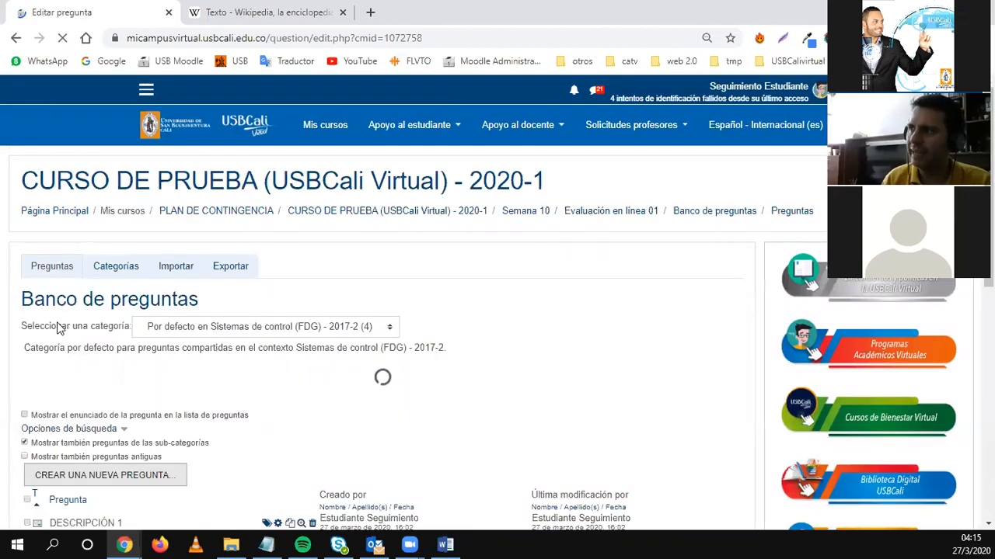
left_click_drag(25, 327, 200, 336)
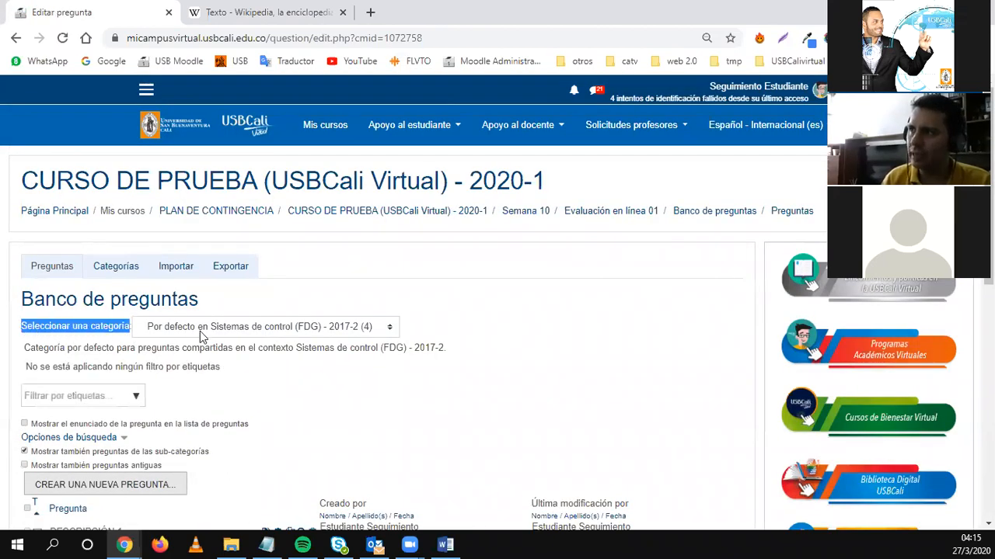
left_click(196, 336)
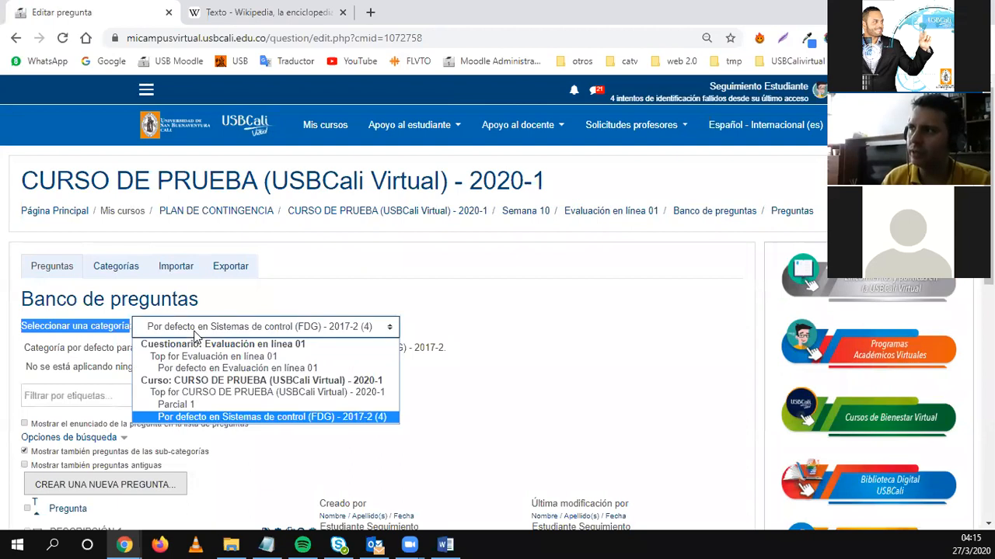
left_click(184, 410)
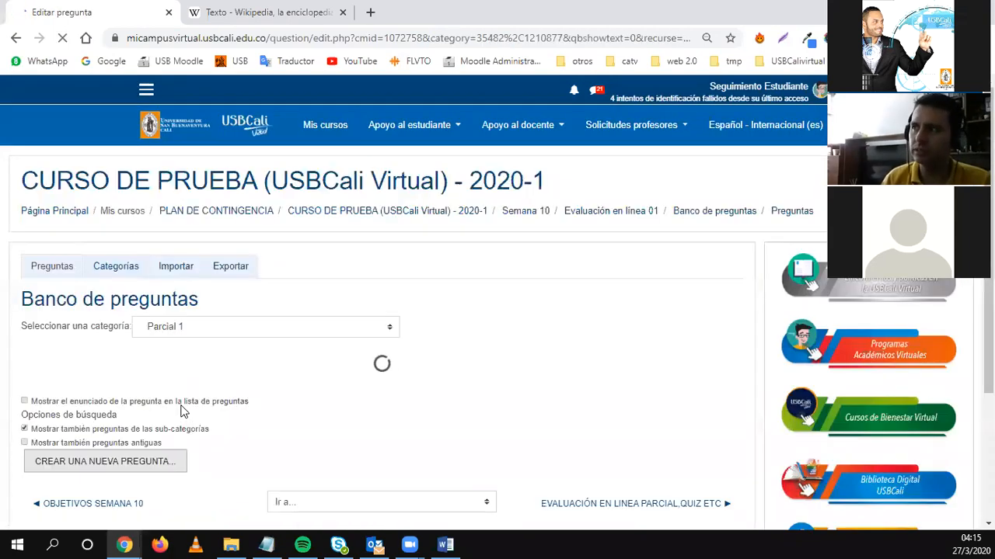
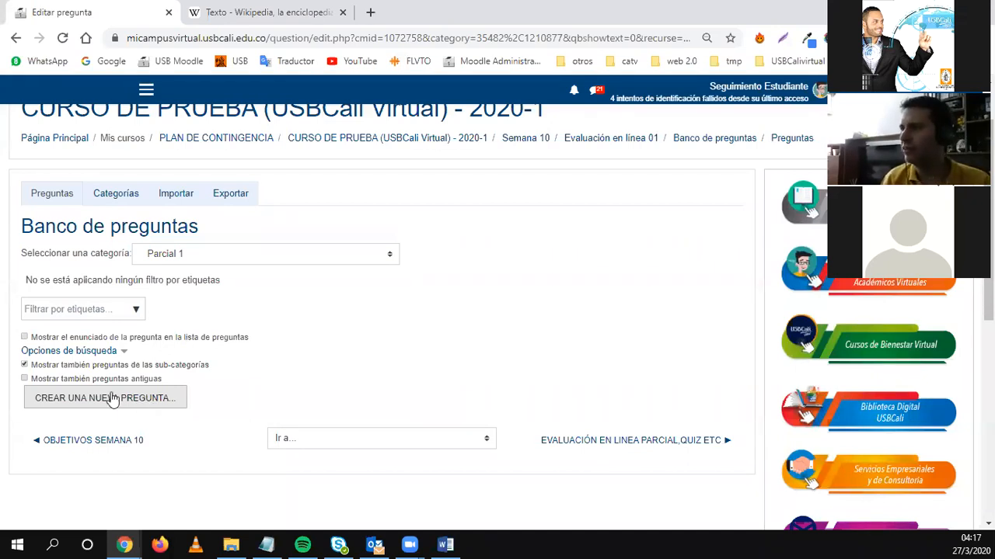
Choose Verdadero/Falso as the new question type and add it to Parcial 1.
left_click(113, 398)
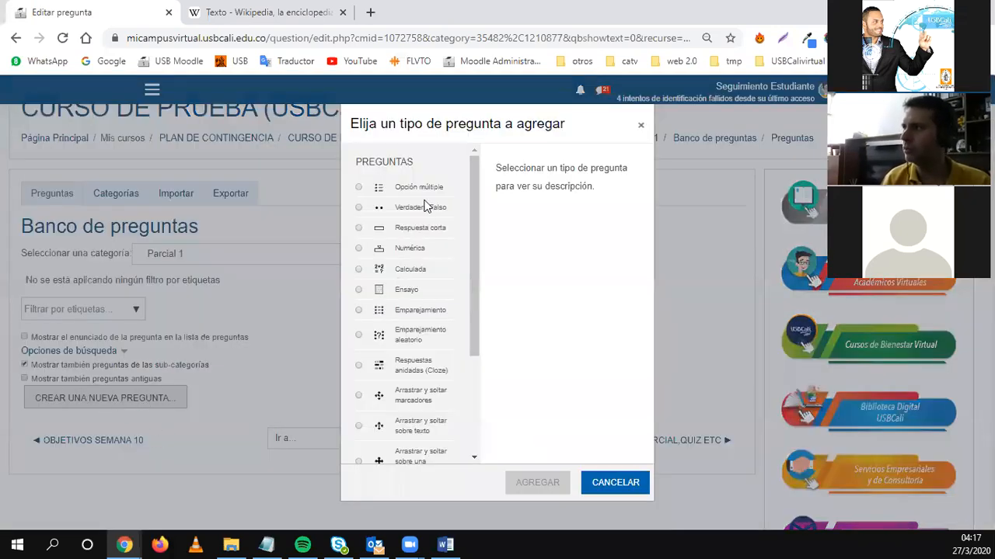
left_click(418, 209)
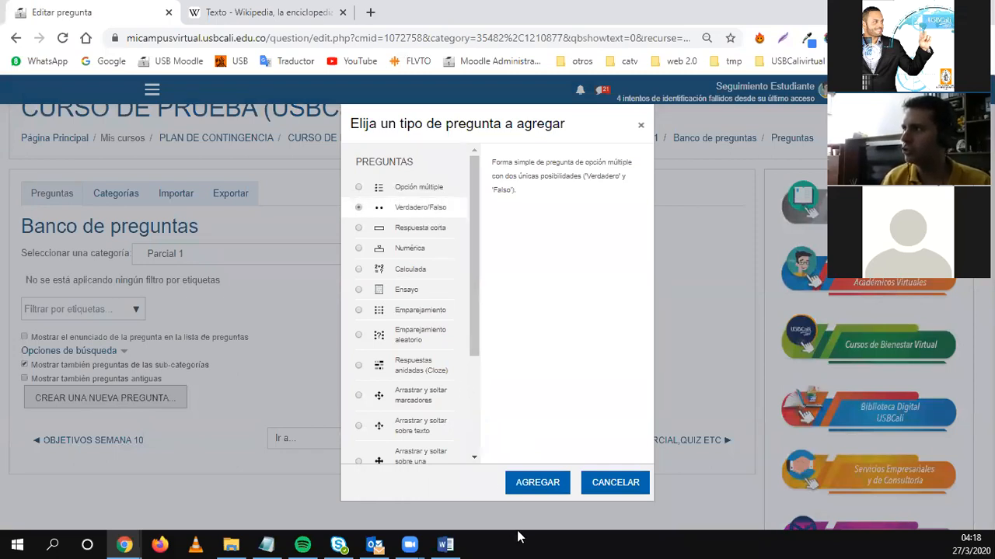
left_click(526, 488)
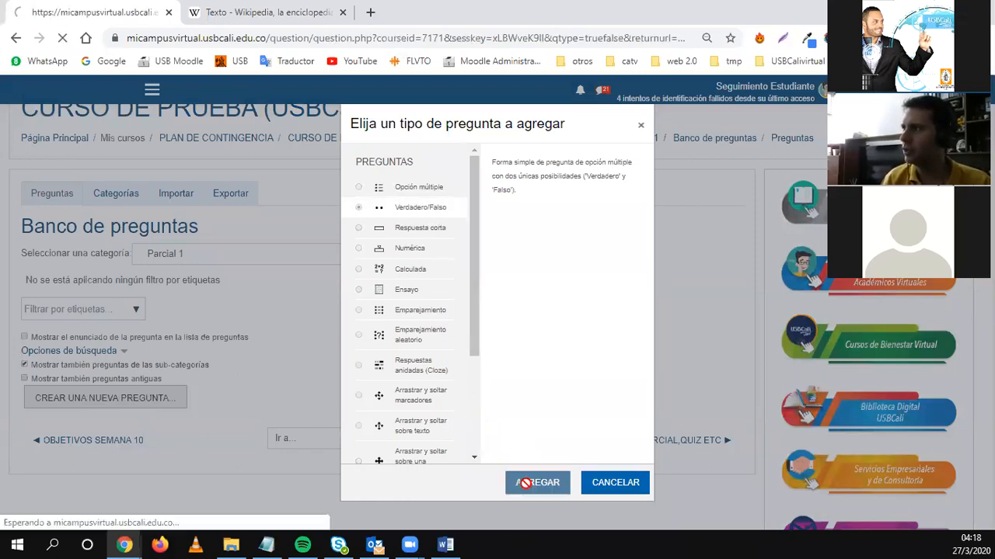
Name the true/false question 'Quiz semana 8 pregunta 2'.
left_click(247, 411)
type("Q")
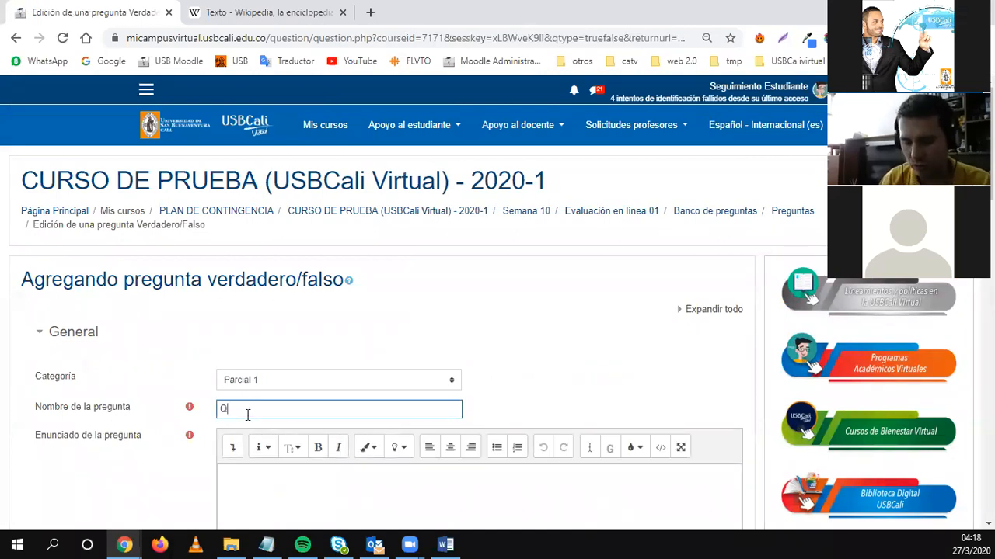
type("uiz semana 8")
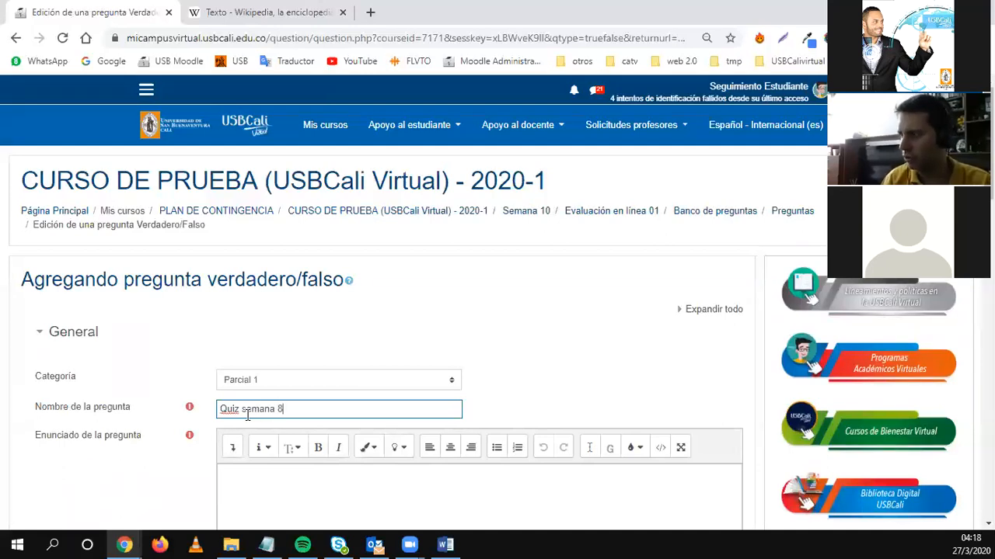
type(" pregunta 2")
key("BackSpace")
type("1")
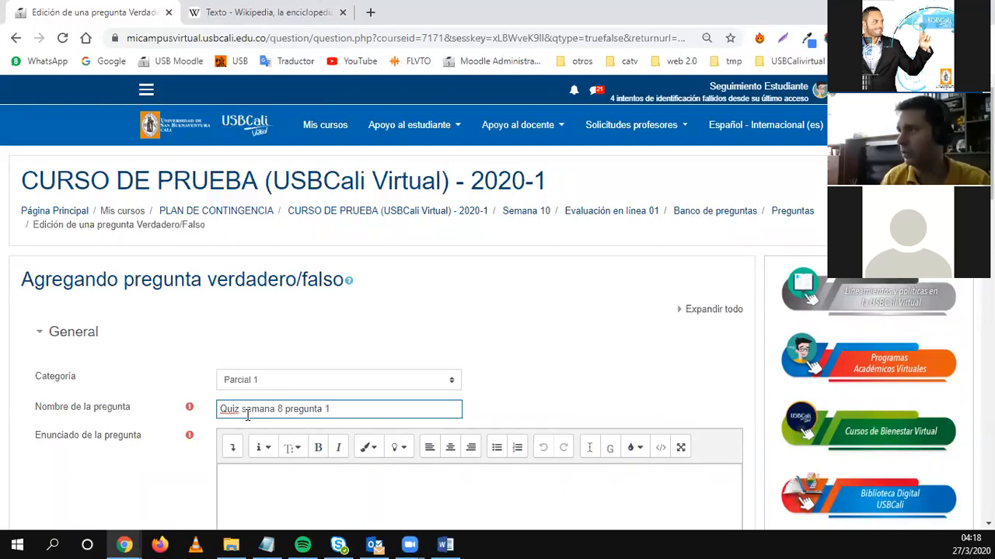
left_click_drag(241, 409, 193, 401)
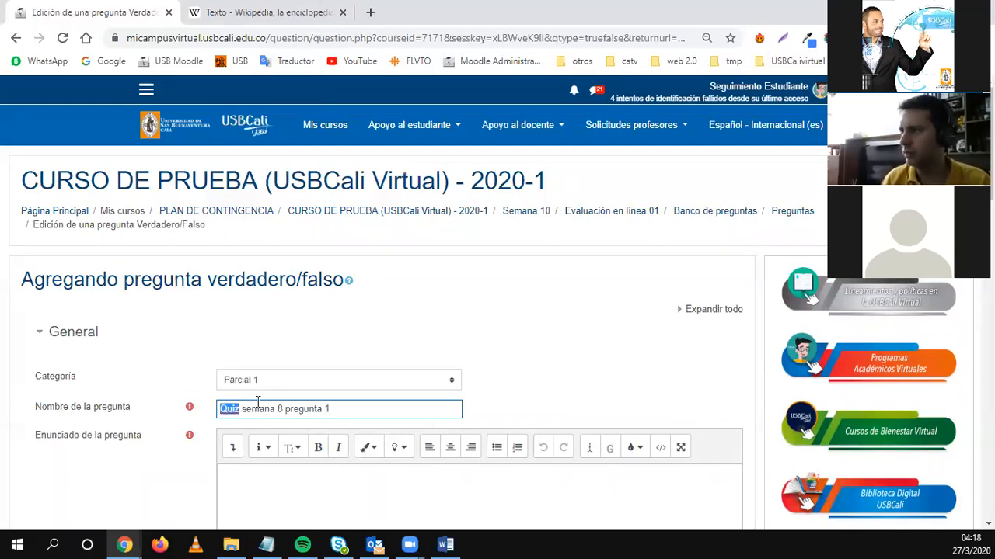
left_click_drag(324, 408, 333, 408)
type("2")
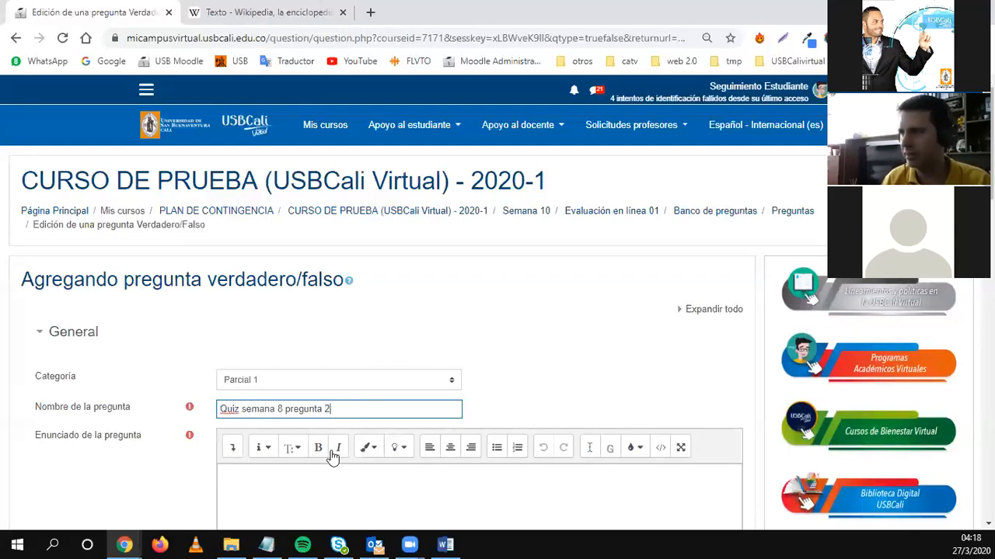
Write the statement asking whether the CEV is in the Farallones building of U. de San Buenaventura.
scroll(326, 469, "down", 2)
left_click(252, 344)
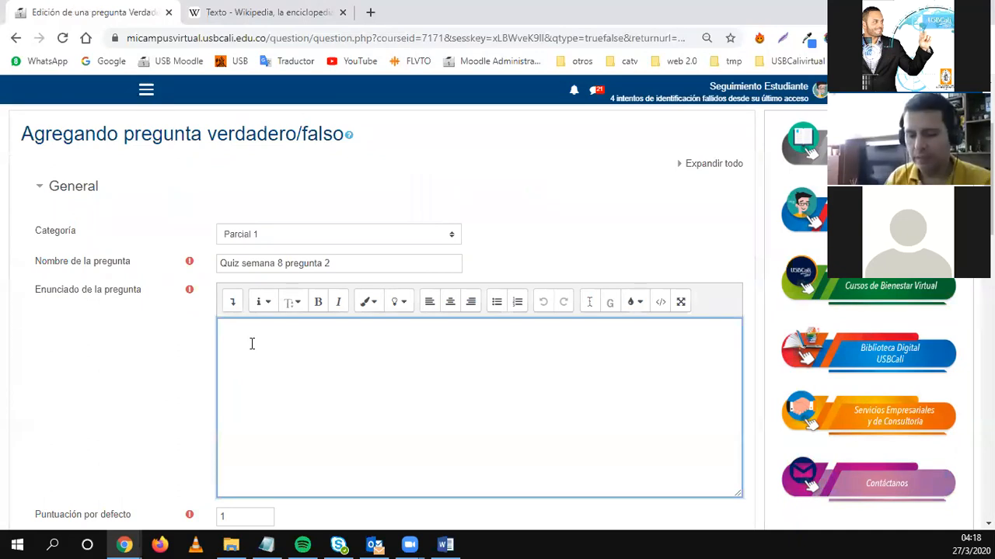
type("Donde se encue sncue")
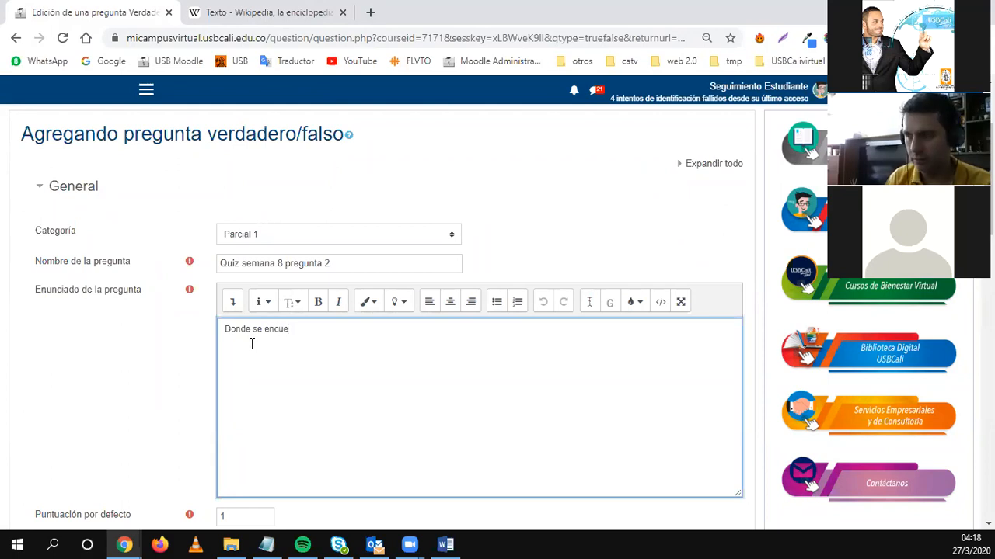
type("ntra el CEV")
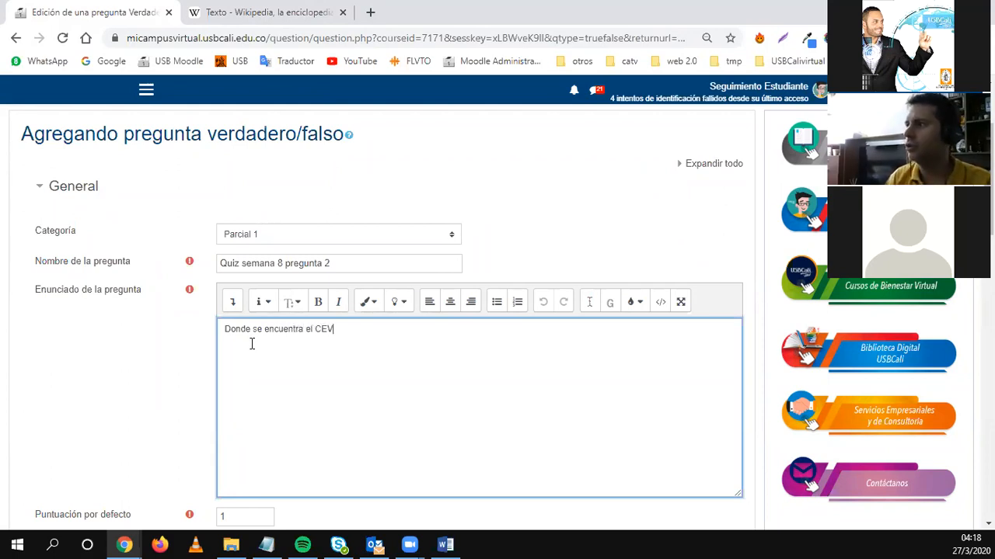
type("?")
key("Home")
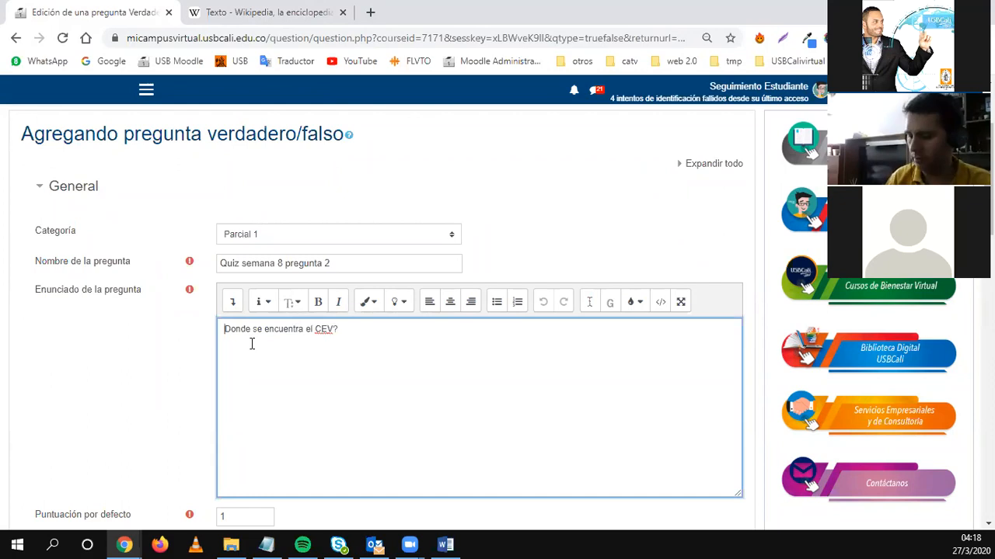
type("¿Donde")
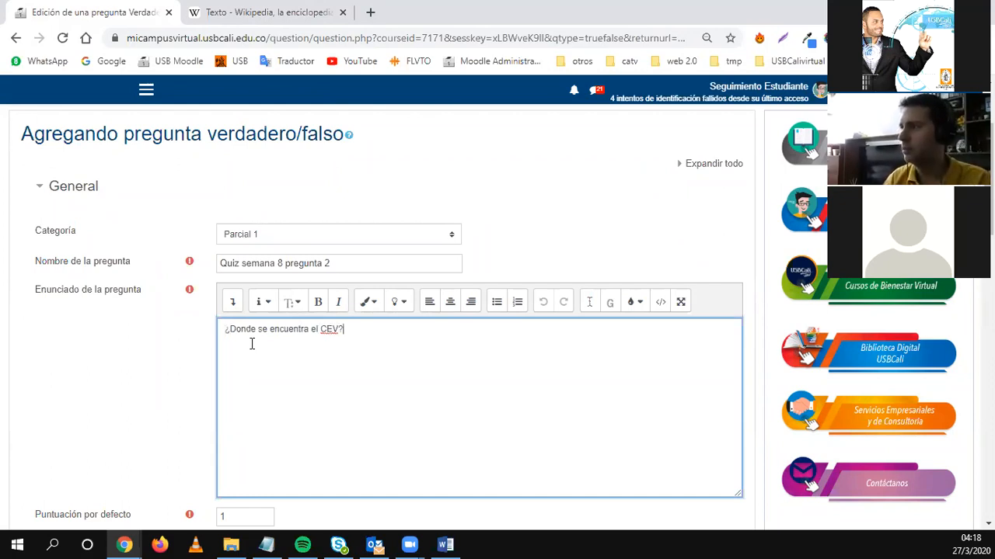
type(" se encuentra e")
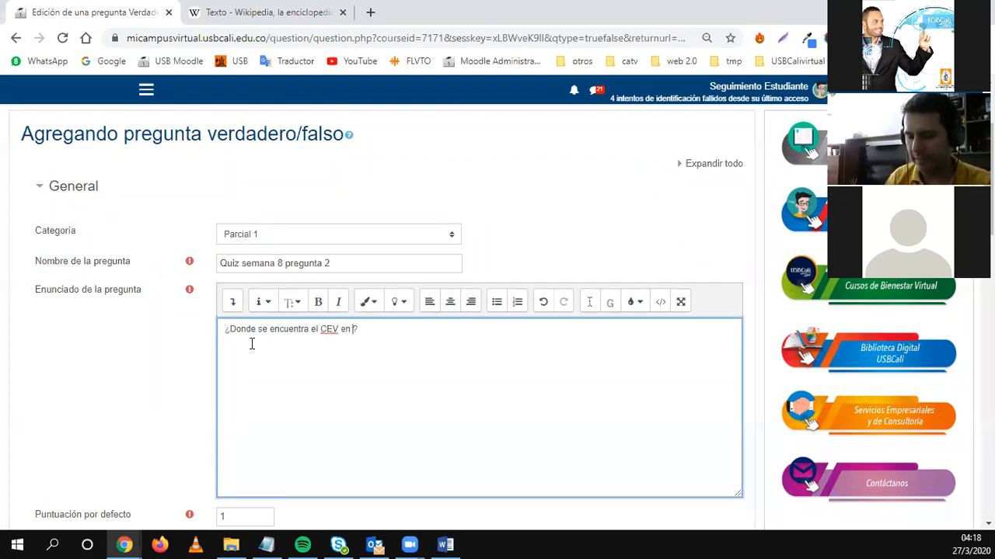
type("l CEV en la U. Sa")
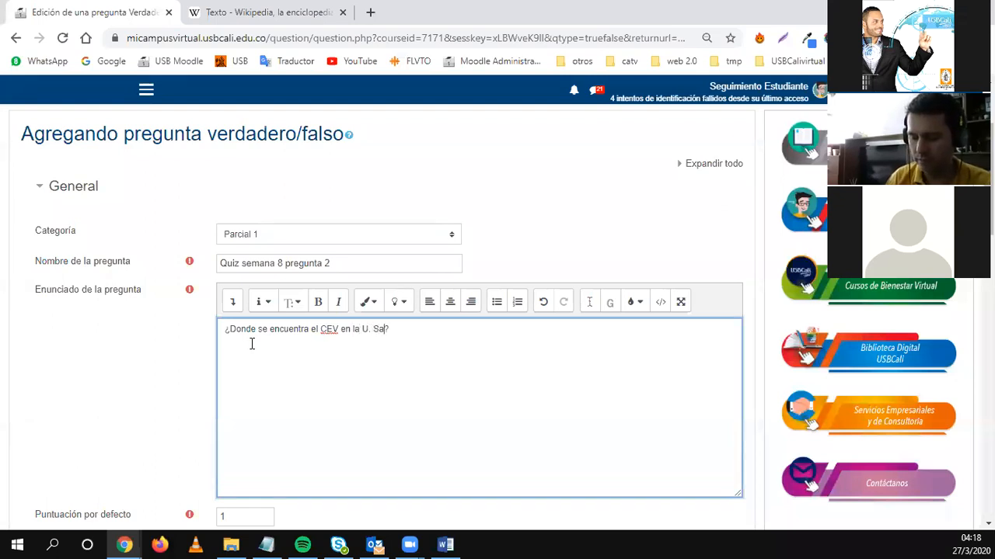
type("n Buenaventura")
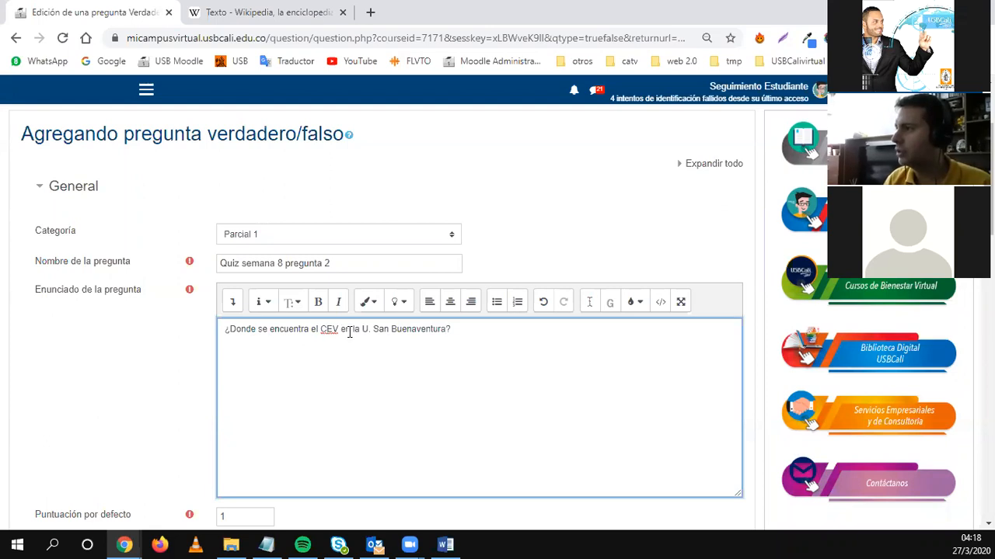
left_click(375, 330)
type("de")
scroll(402, 409, "down", 3)
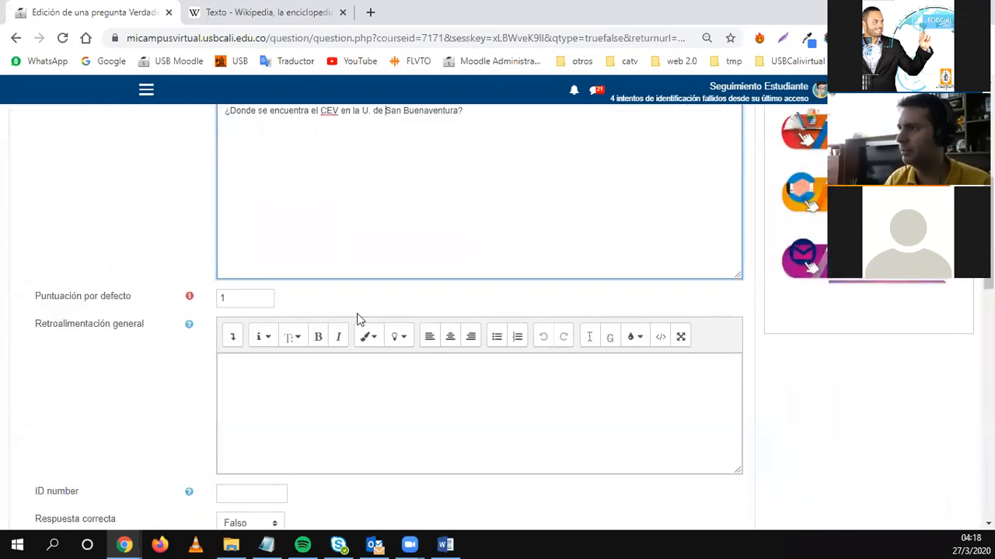
scroll(368, 315, "up", 2)
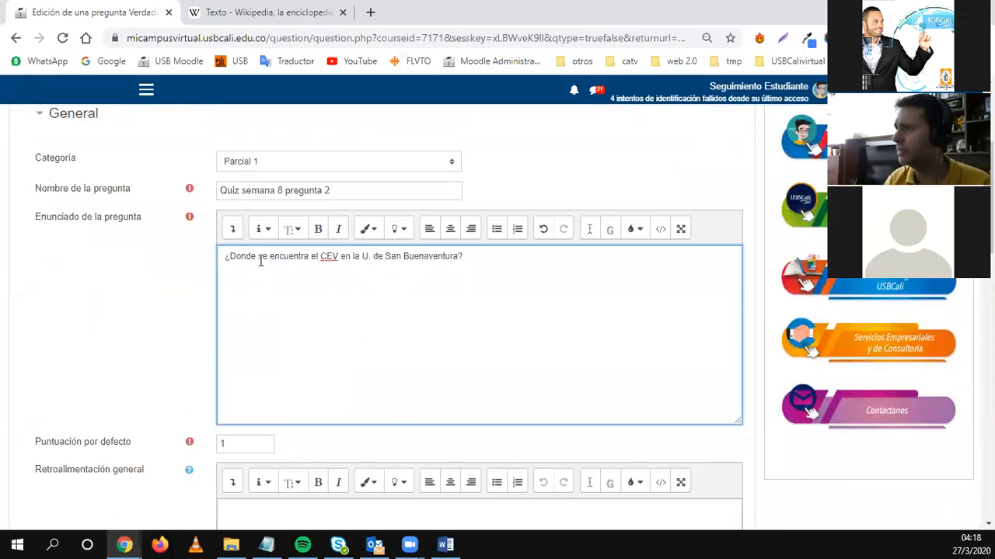
left_click_drag(230, 257, 313, 259)
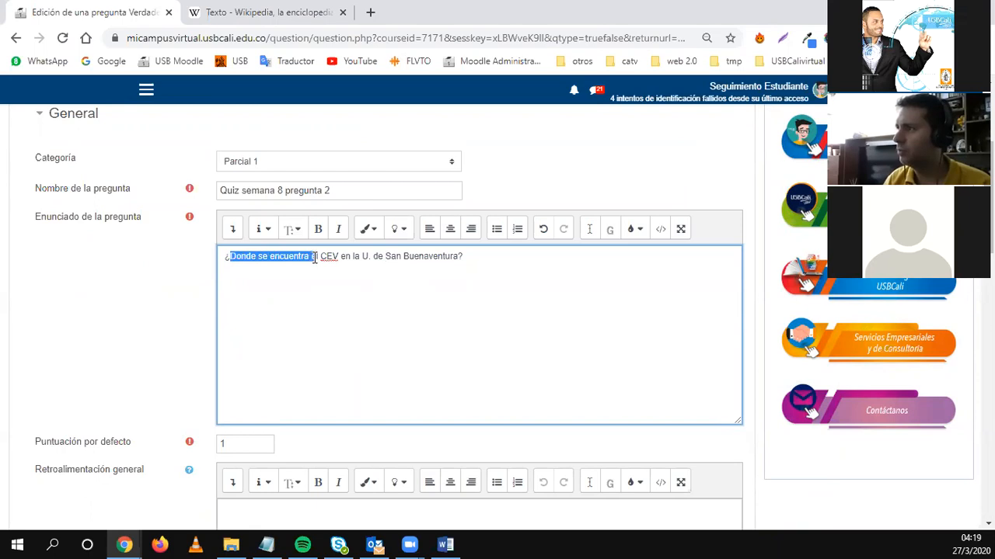
type("EV ")
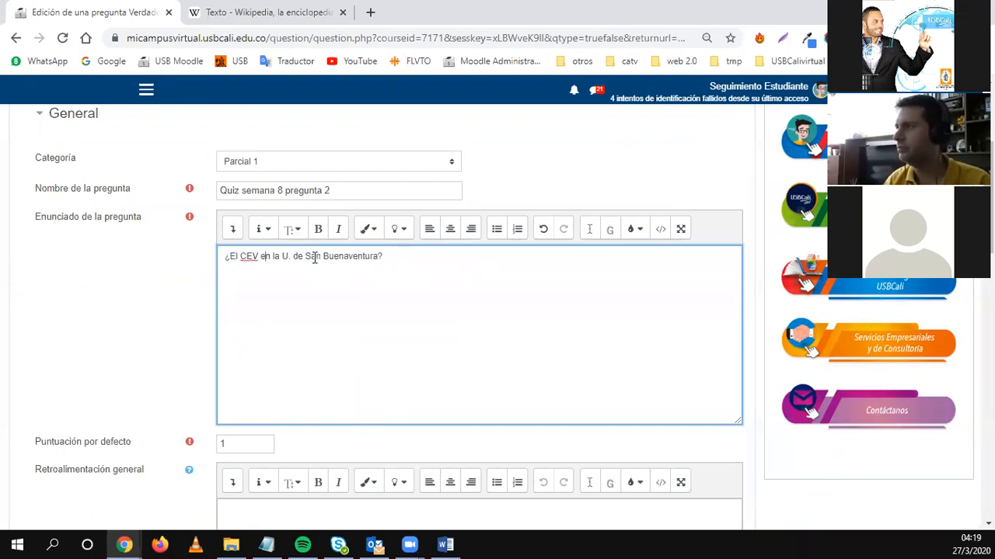
type("se encu")
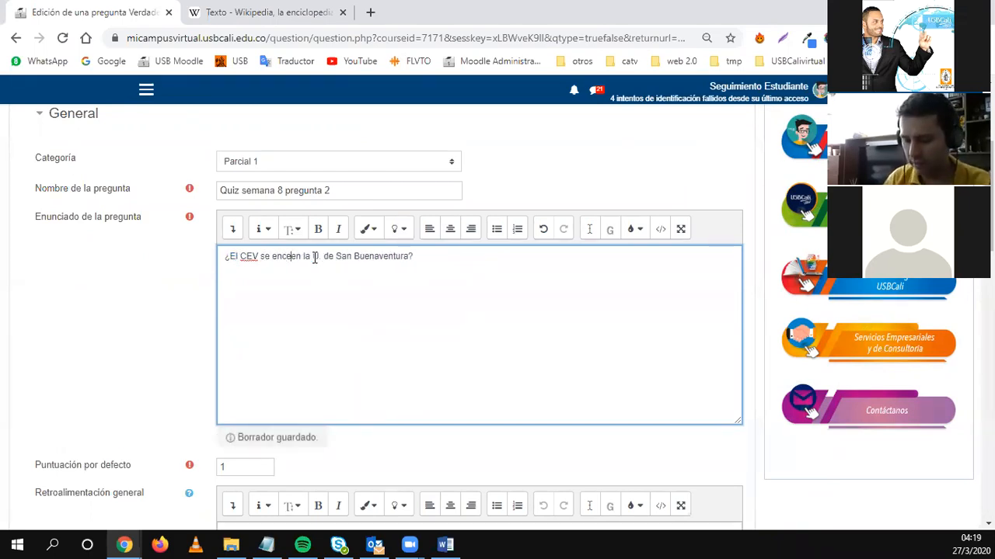
type("entra ")
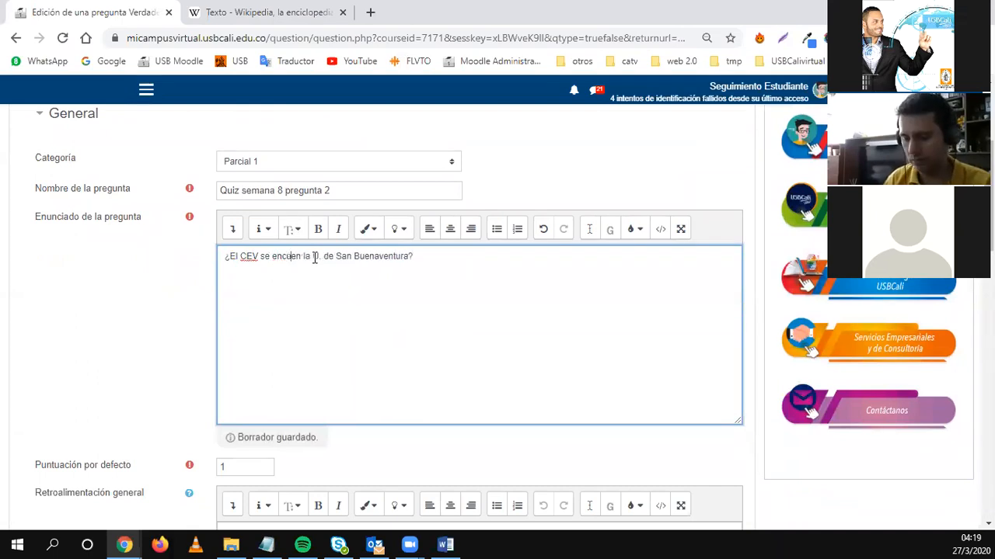
type("ubicado")
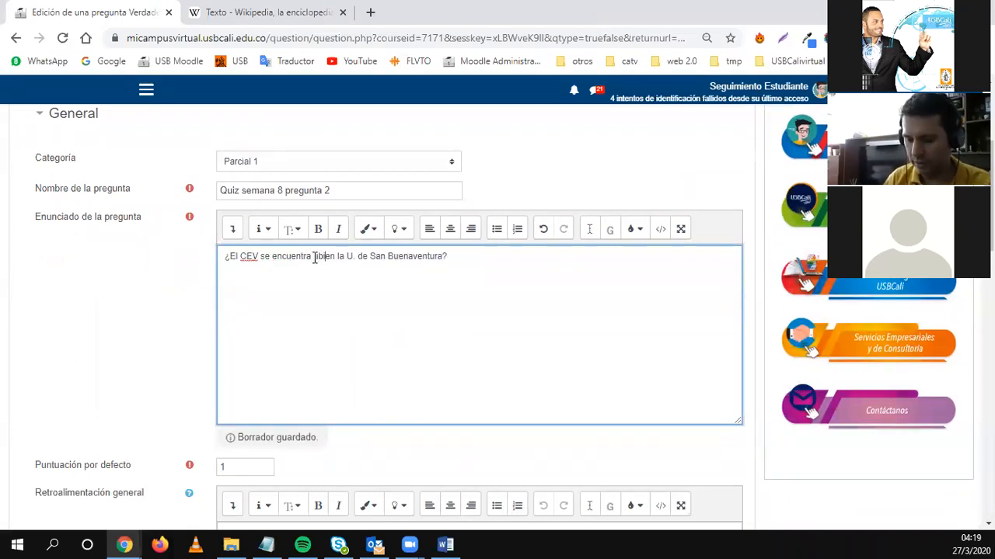
type(" en el edi")
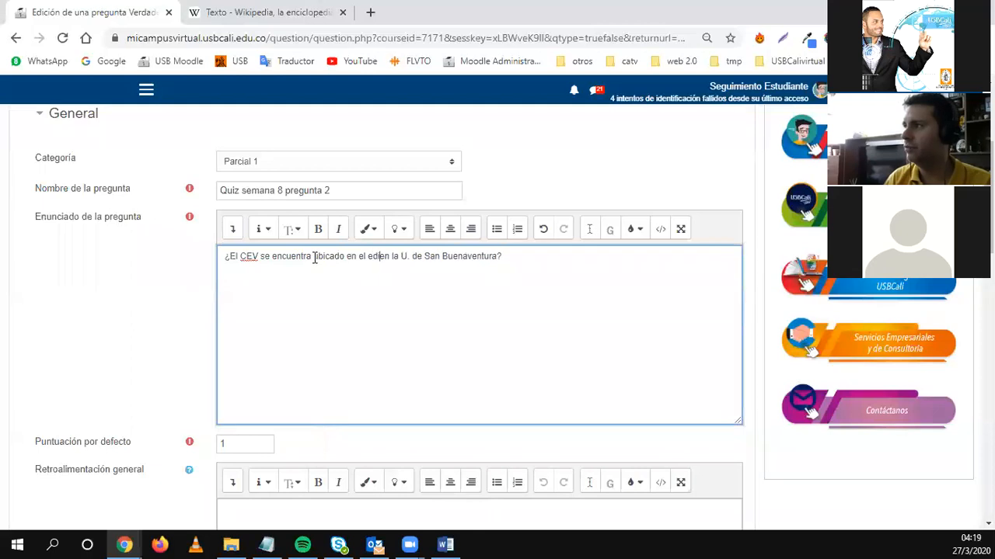
type(". Farallones")
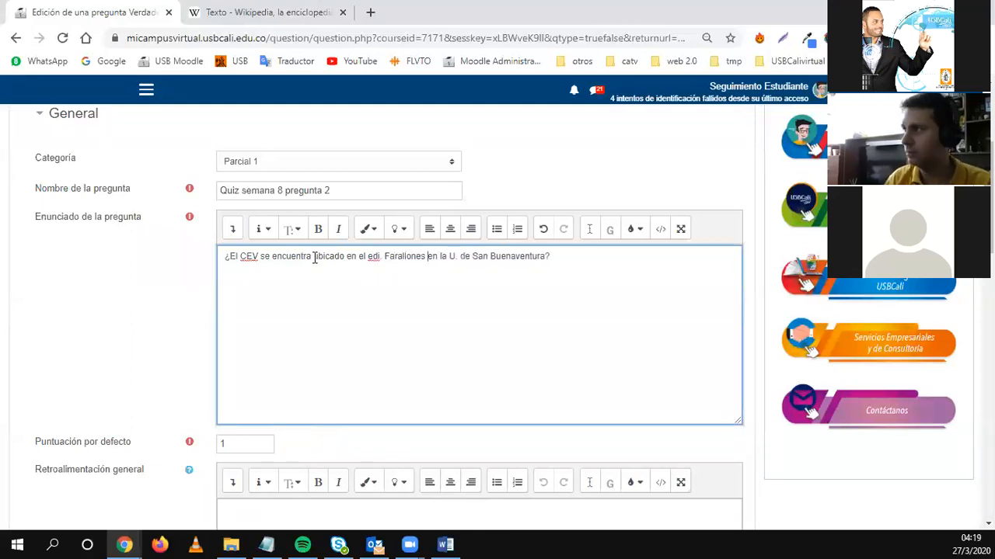
key("Delete")
key("Delete")
Finish the statement wording and begin the general feedback with 'EL CEV se encuen'.
type("de")
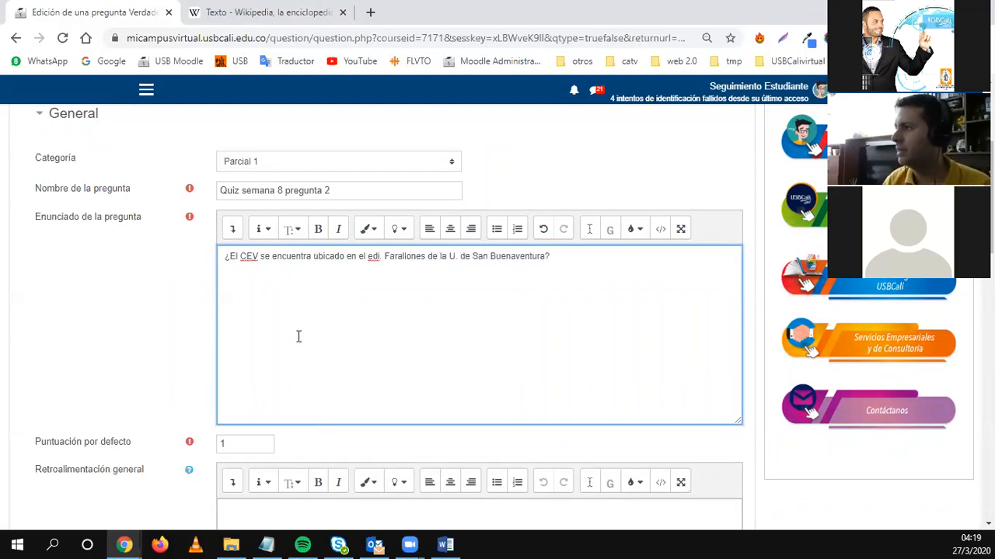
scroll(269, 390, "down", 3)
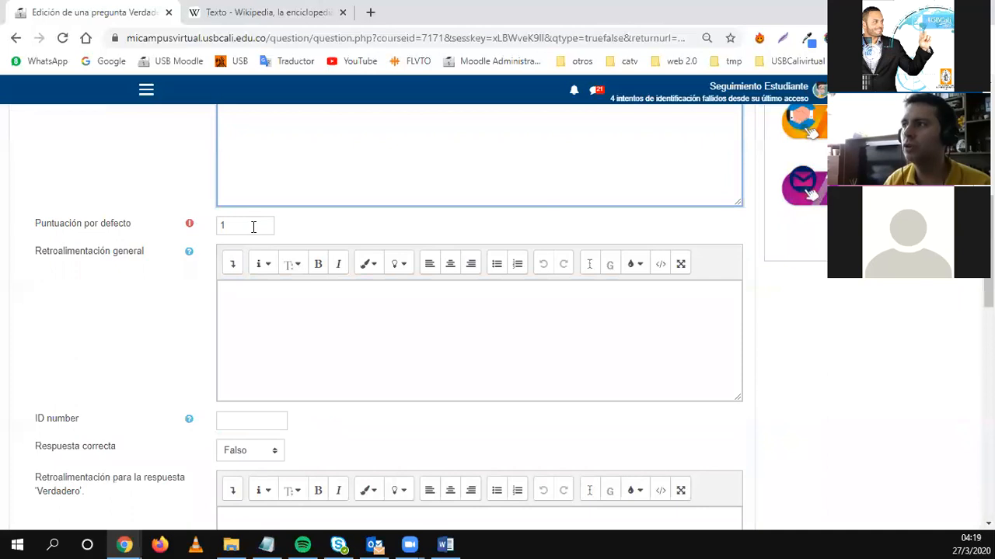
scroll(311, 350, "down", 2)
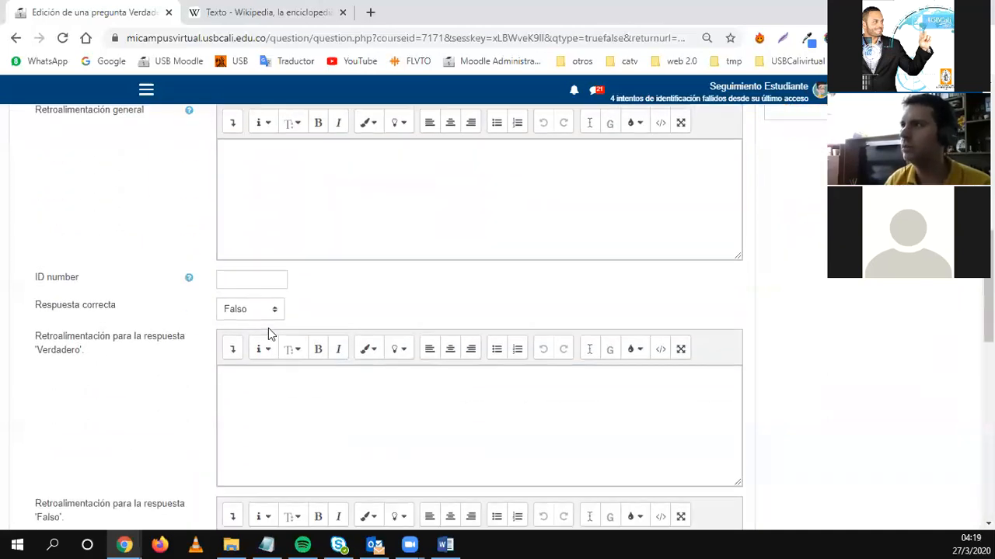
scroll(267, 333, "up", 1)
left_click(262, 257)
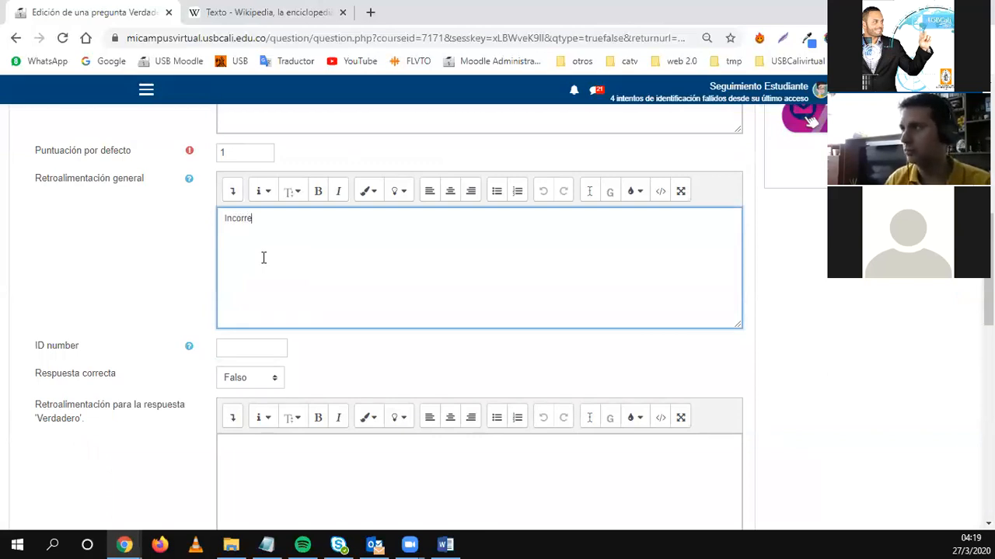
key("ctrl+a")
type("E")
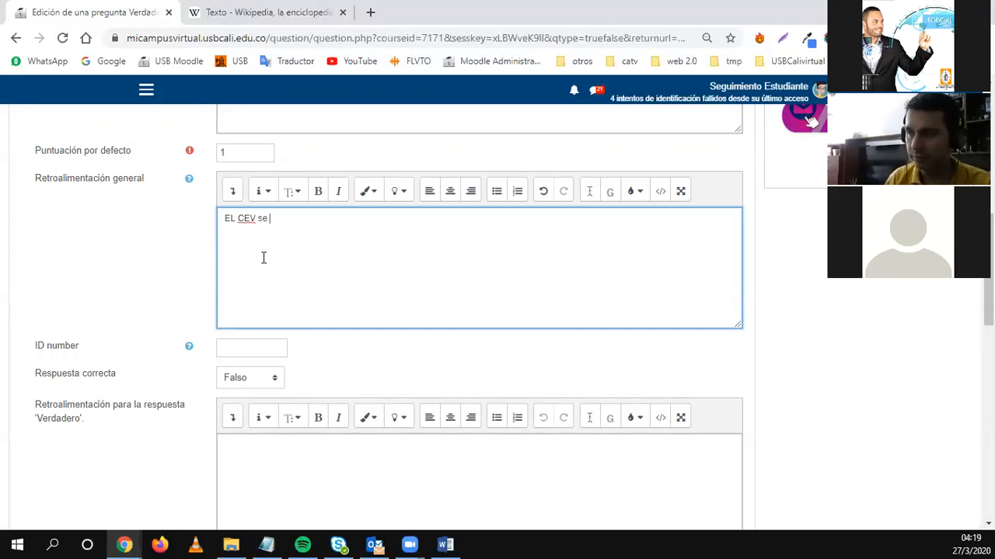
type("L CEV se encuentra en...")
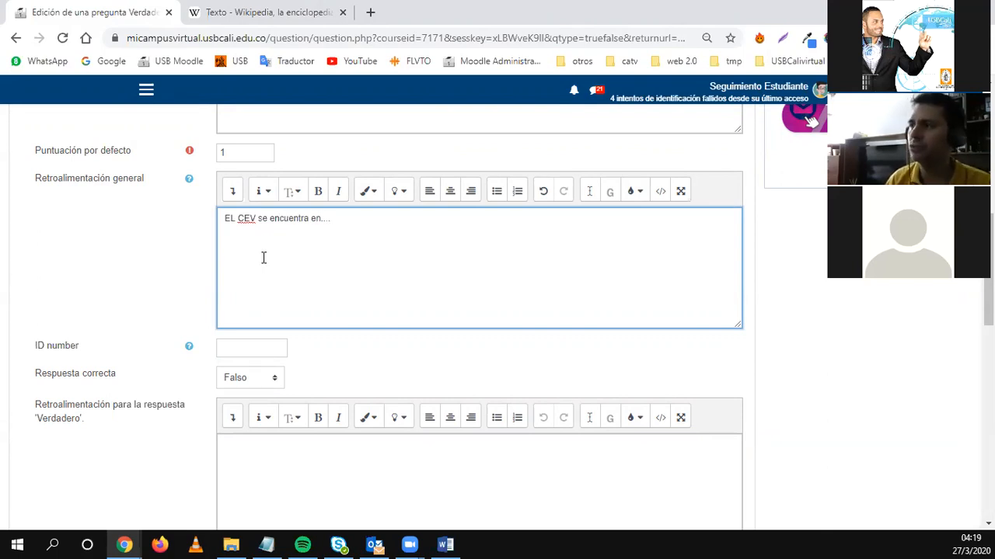
Keep Falso as the correct answer and click into the Falso feedback field.
scroll(264, 258, "down", 2)
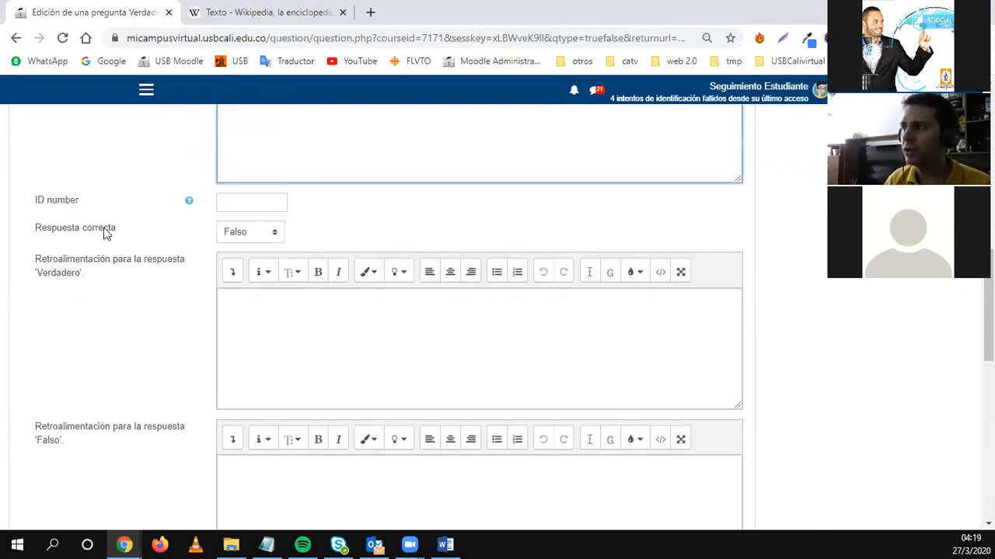
left_click(269, 233)
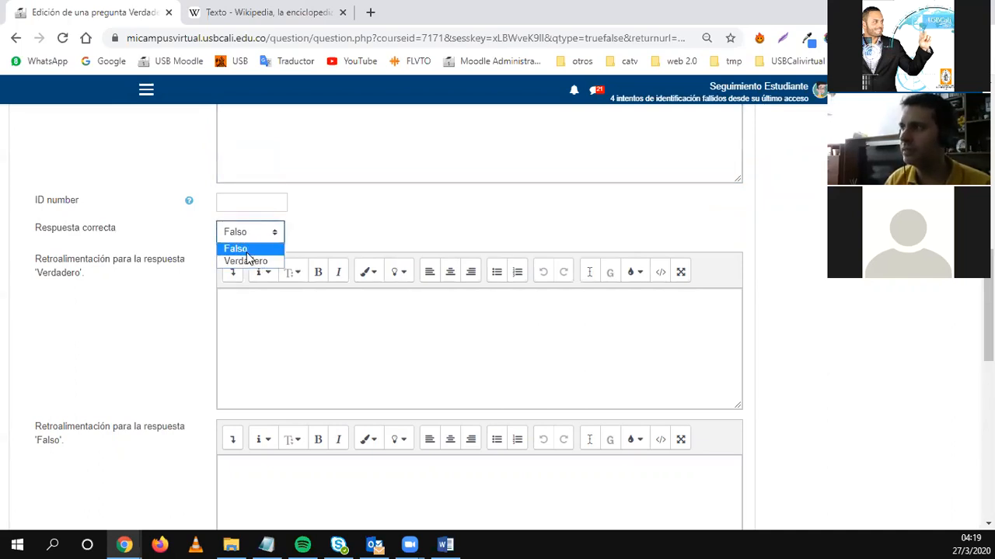
left_click(247, 252)
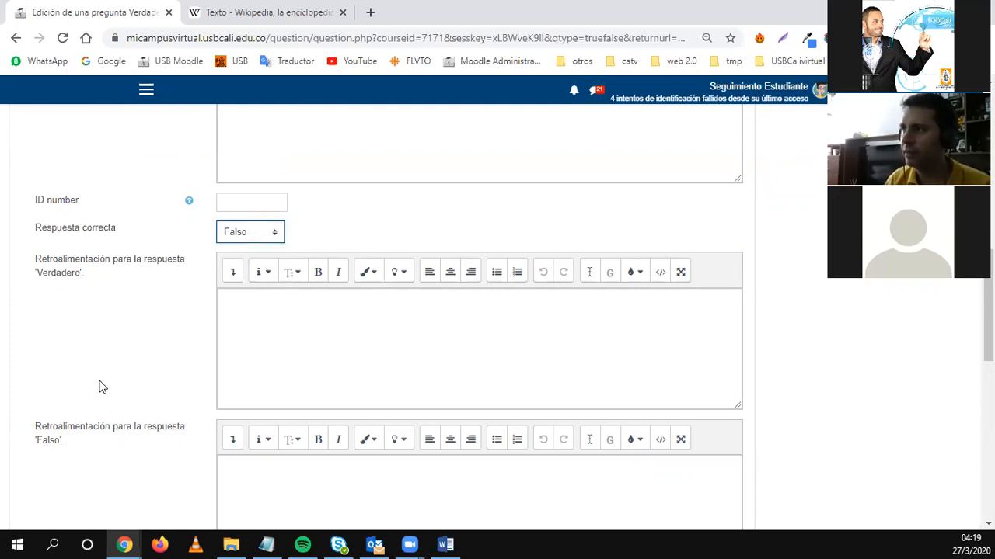
scroll(70, 365, "down", 1)
left_click(295, 416)
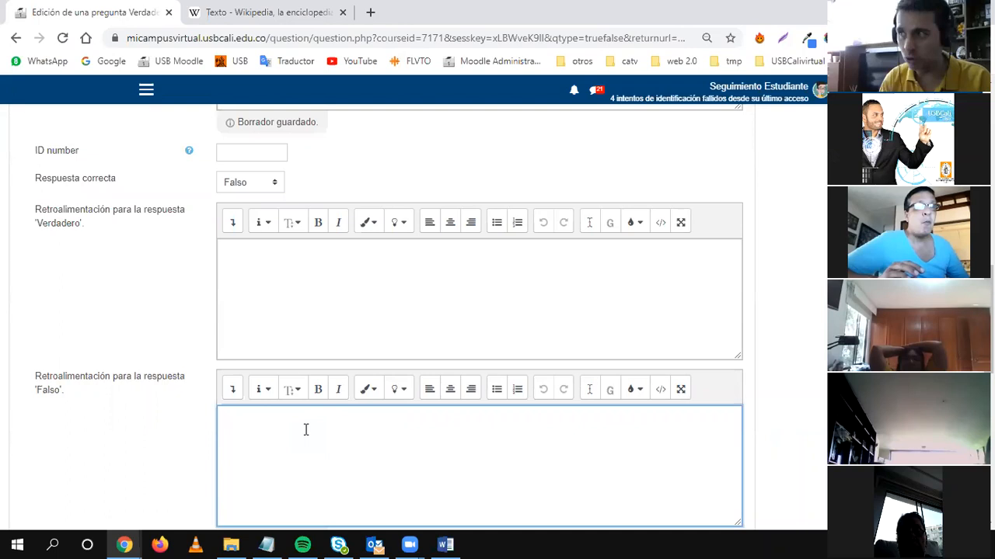
Expand and collapse the Múltiples intentos and Marcas sections to review them.
scroll(303, 426, "down", 3)
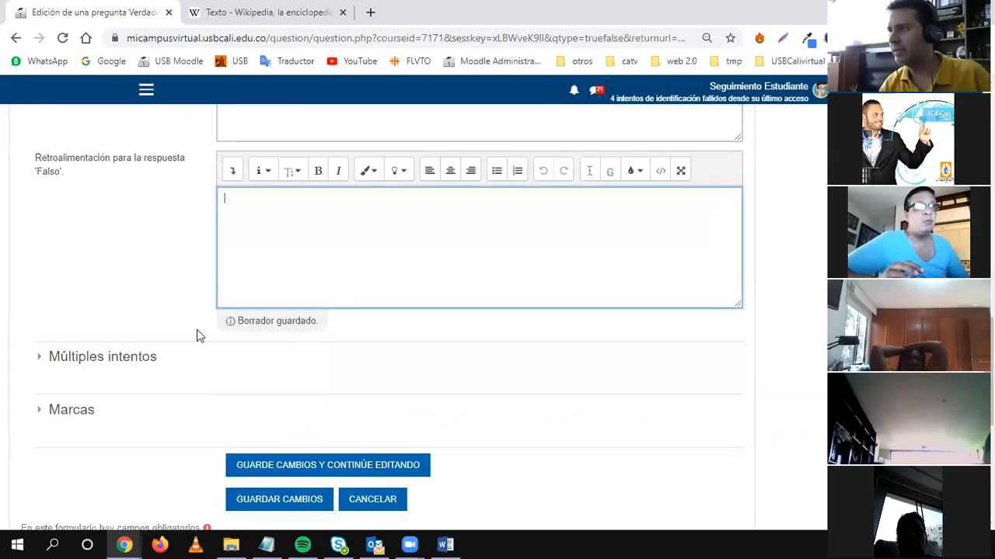
left_click(106, 360)
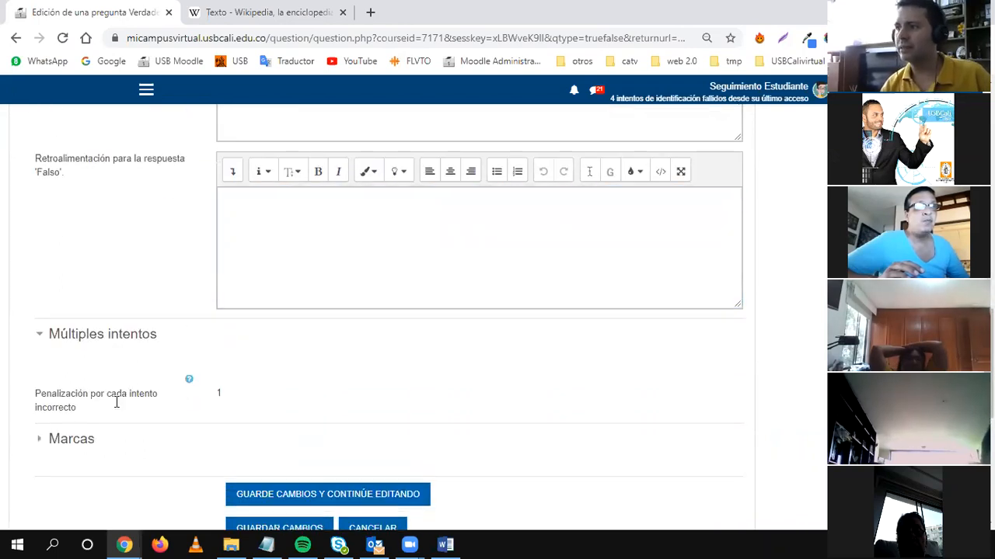
left_click(73, 335)
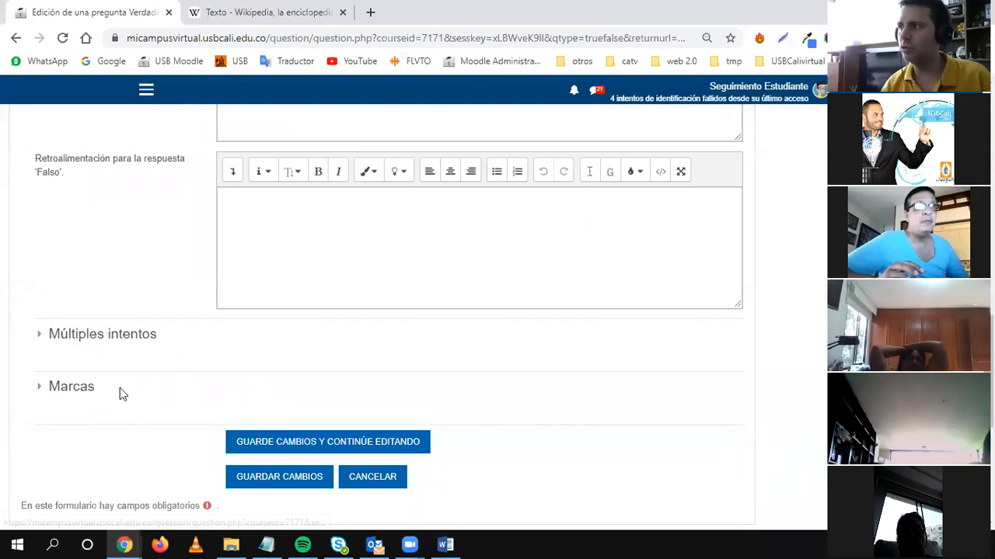
scroll(76, 308, "down", 1)
left_click(75, 312)
left_click(73, 320)
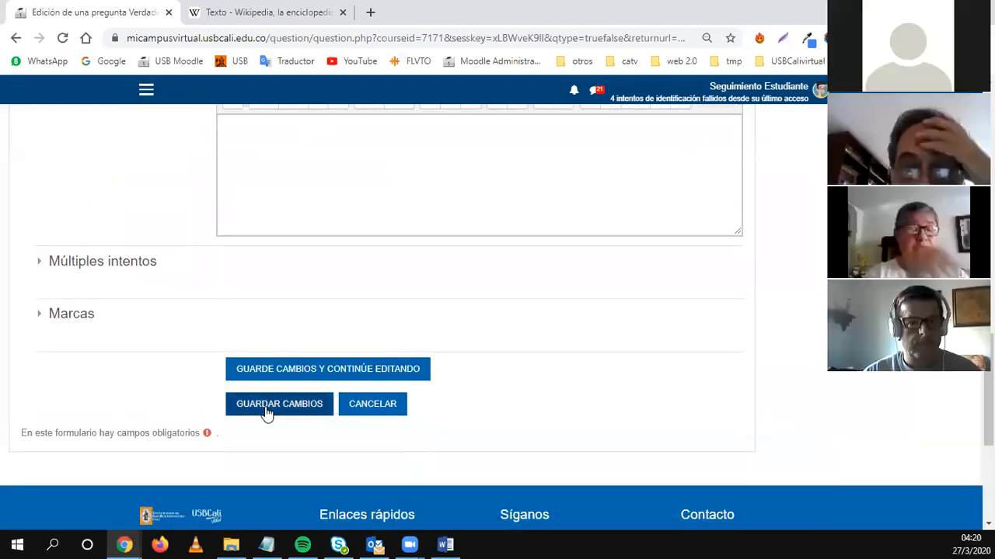
Save the question, preview 'Quiz semana 8 pregunta 2', and close the preview.
left_click(266, 412)
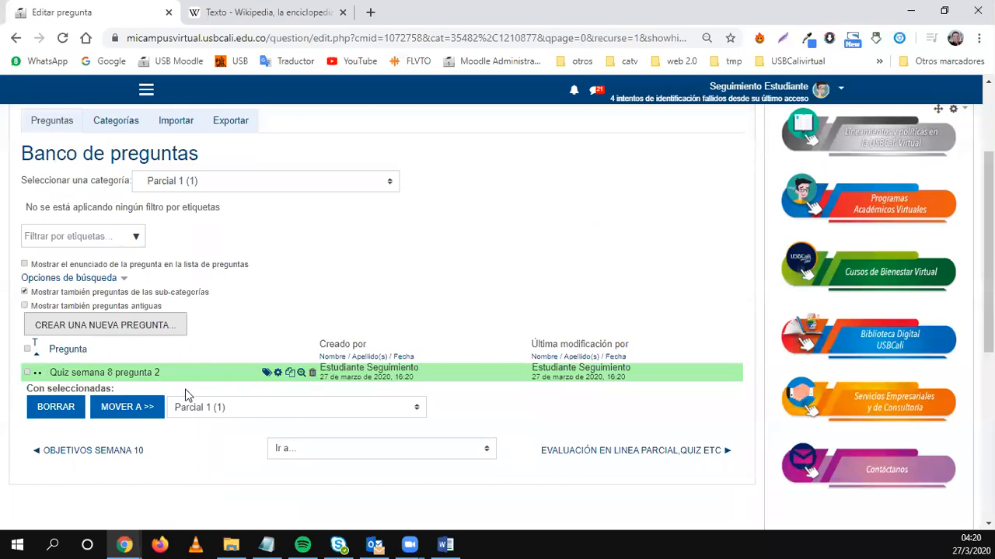
left_click(301, 374)
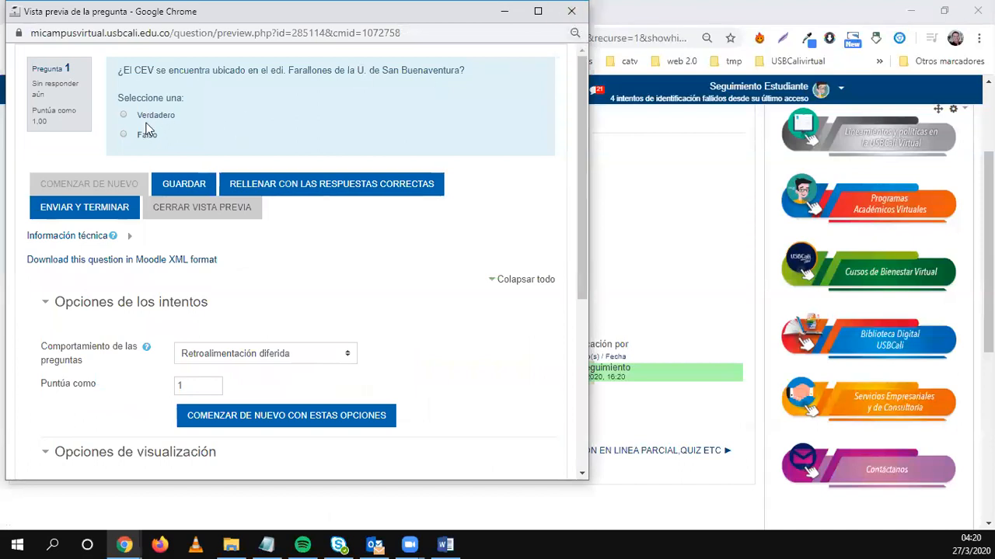
left_click(571, 11)
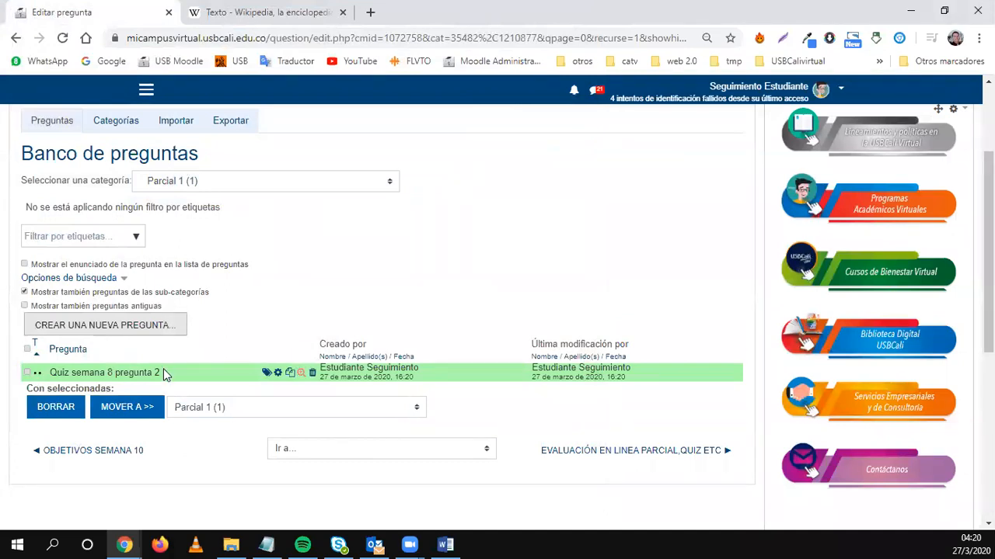
Create a Respuesta corta question named 'Quiz semana 8 pregunta 3'.
left_click(107, 326)
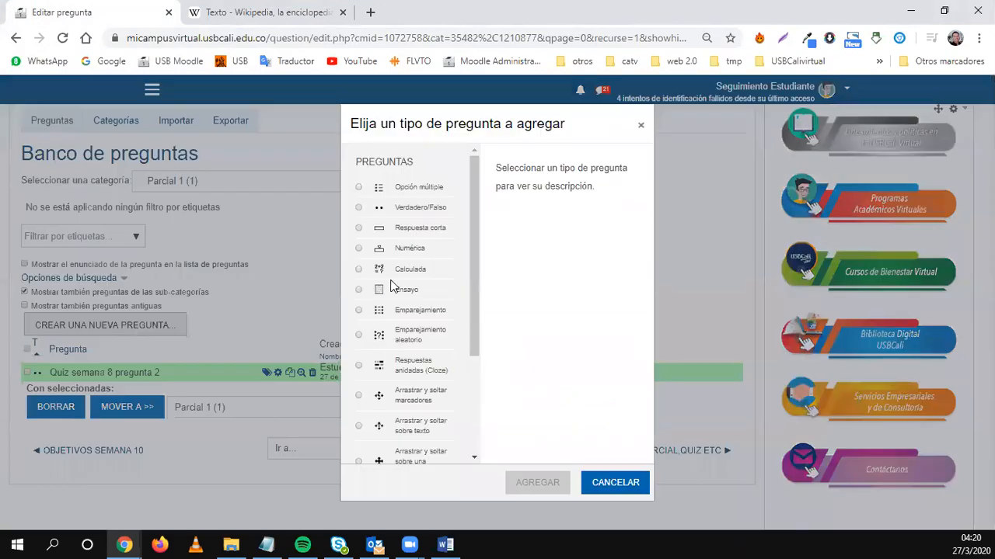
left_click(420, 230)
left_click(538, 486)
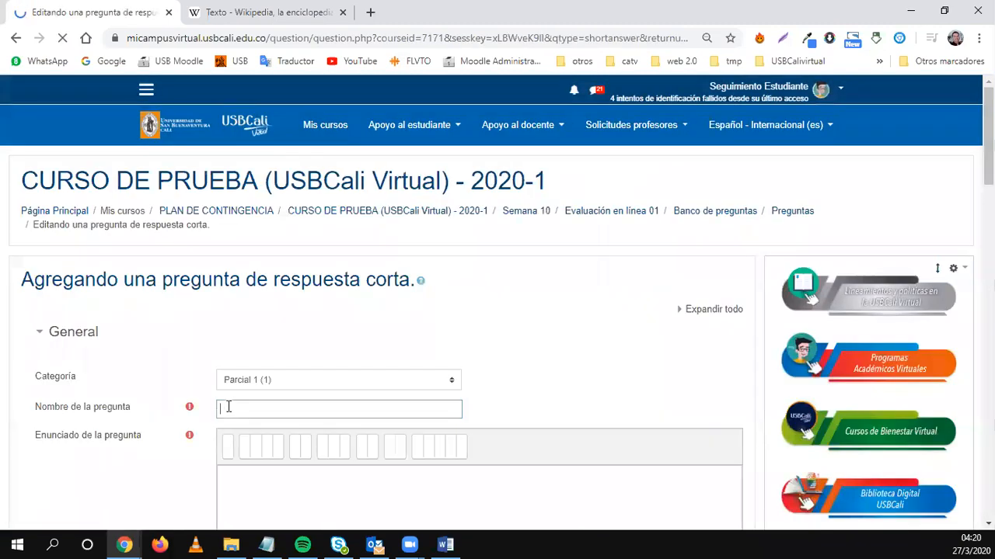
scroll(124, 423, "down", 3)
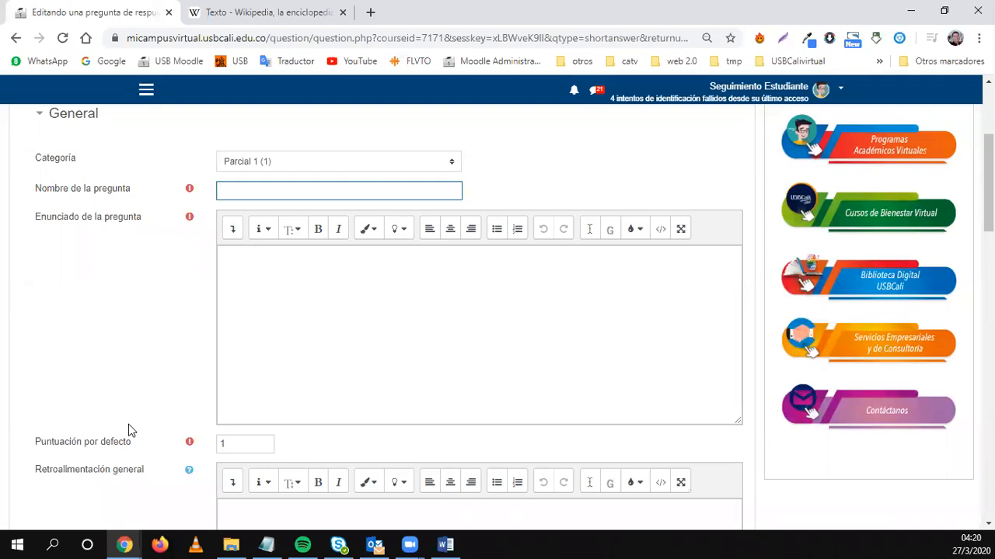
type("uiz")
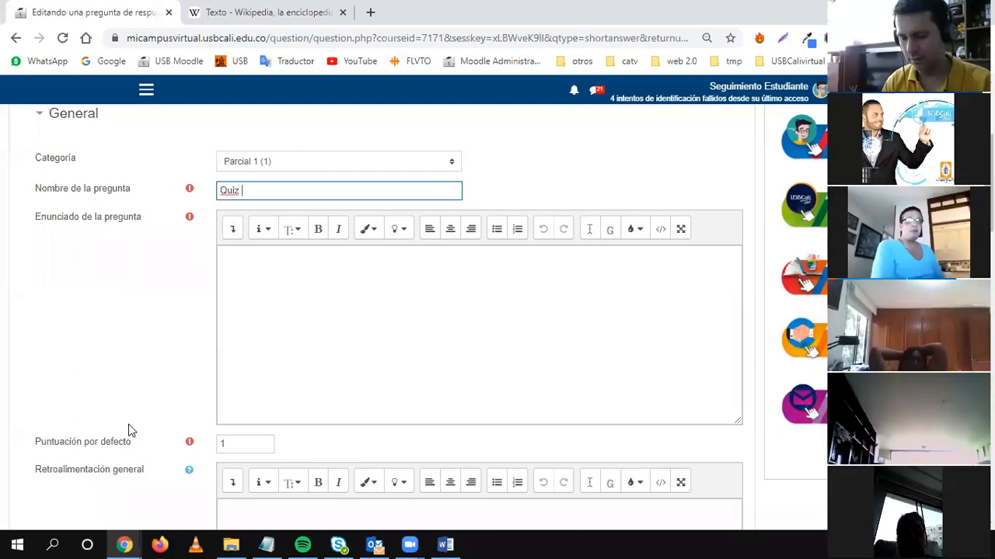
type(" semana")
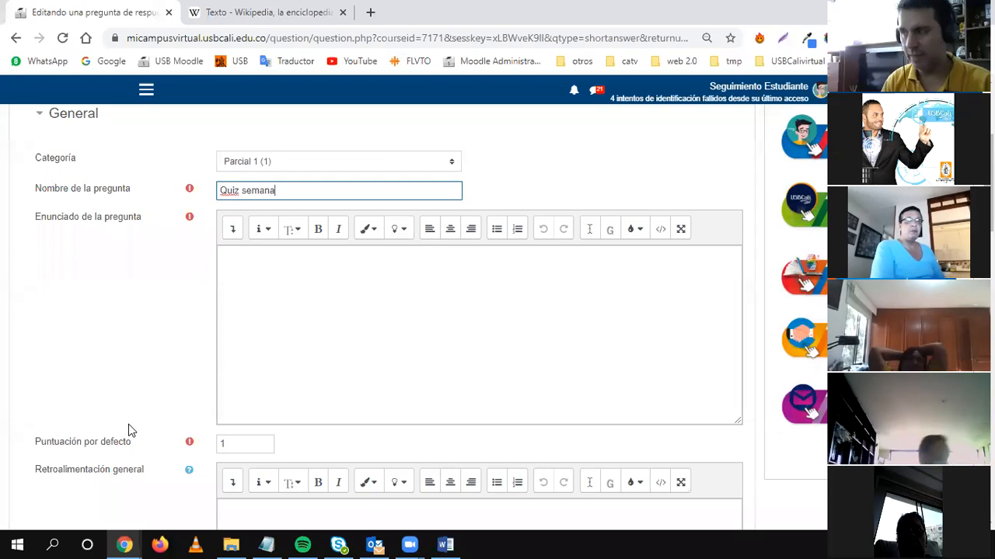
type(" 8 p")
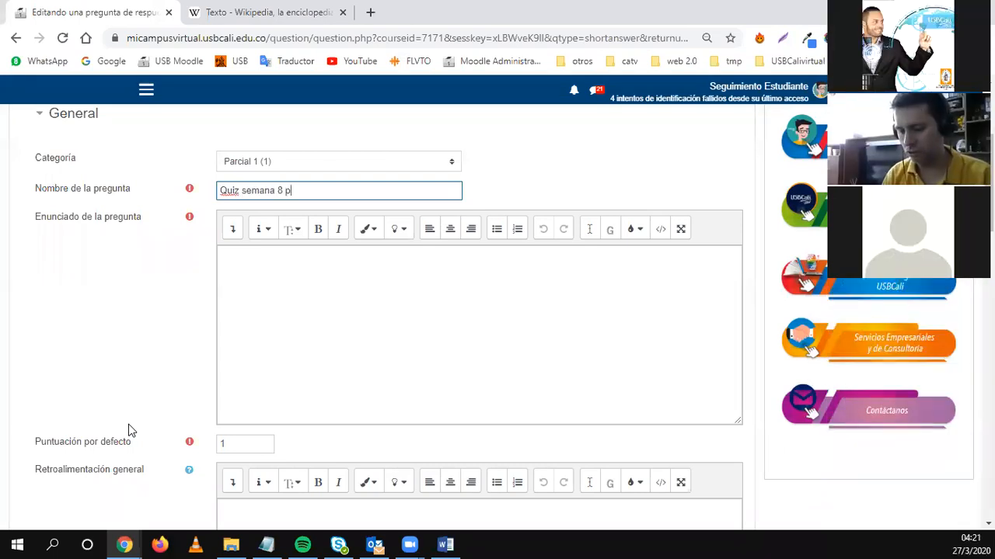
type("regunta 3")
Write the statement asking what the CEV's media designer is called.
left_click(299, 302)
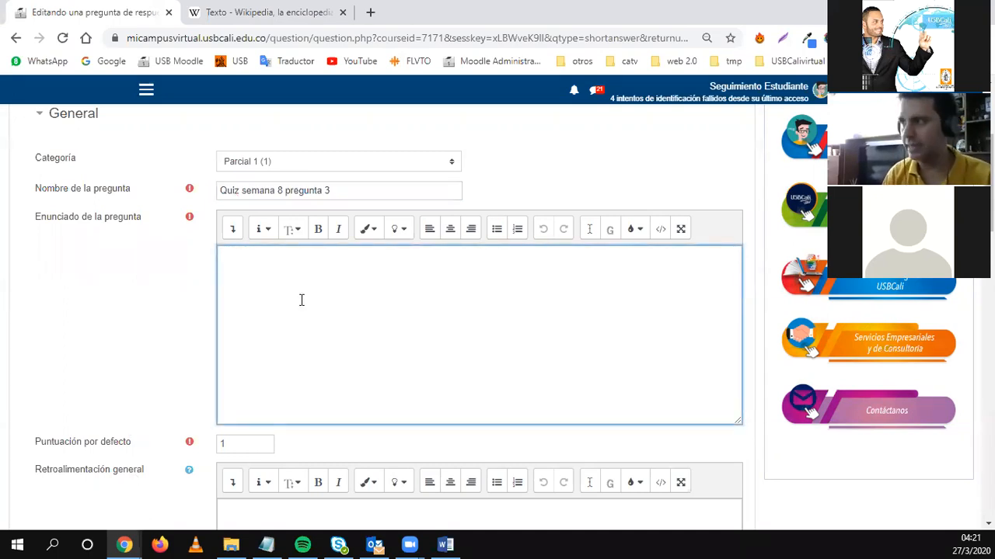
type("Como s")
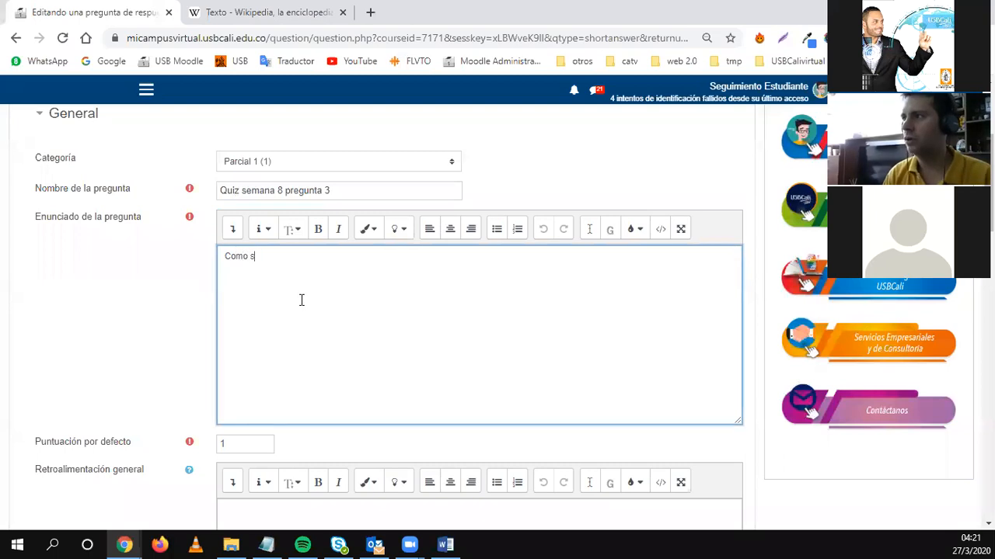
type("e llama")
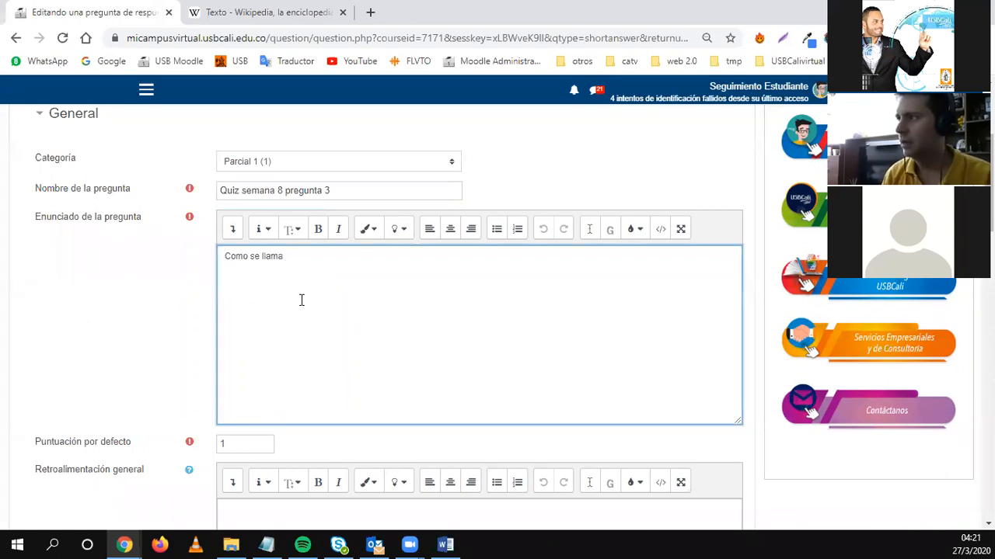
triple_click(302, 300)
left_click(302, 300)
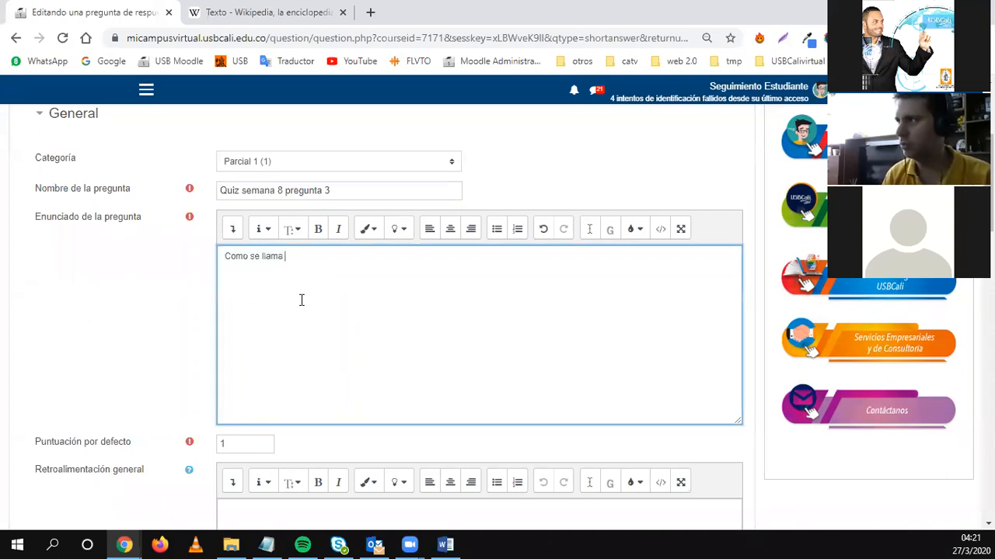
type("el diseñador ")
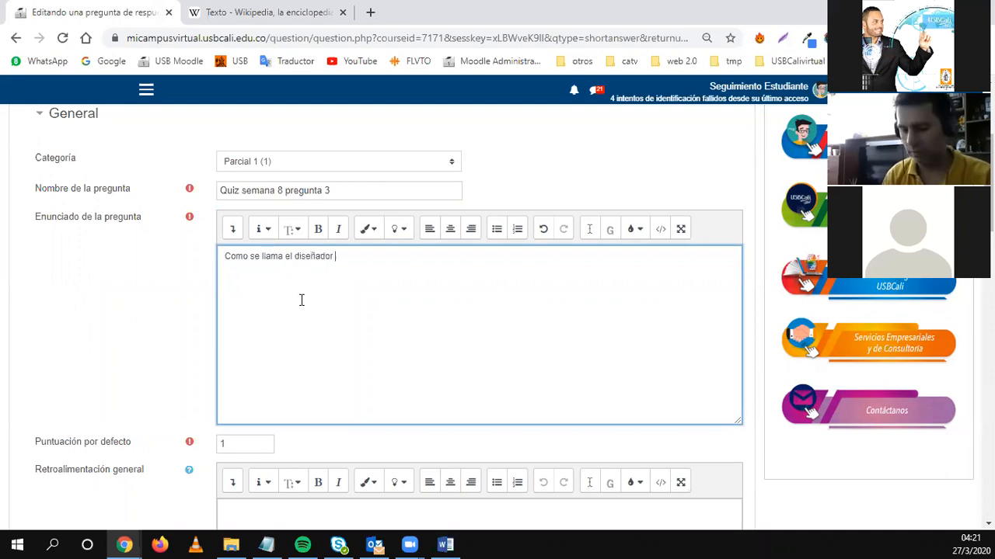
type("de medios")
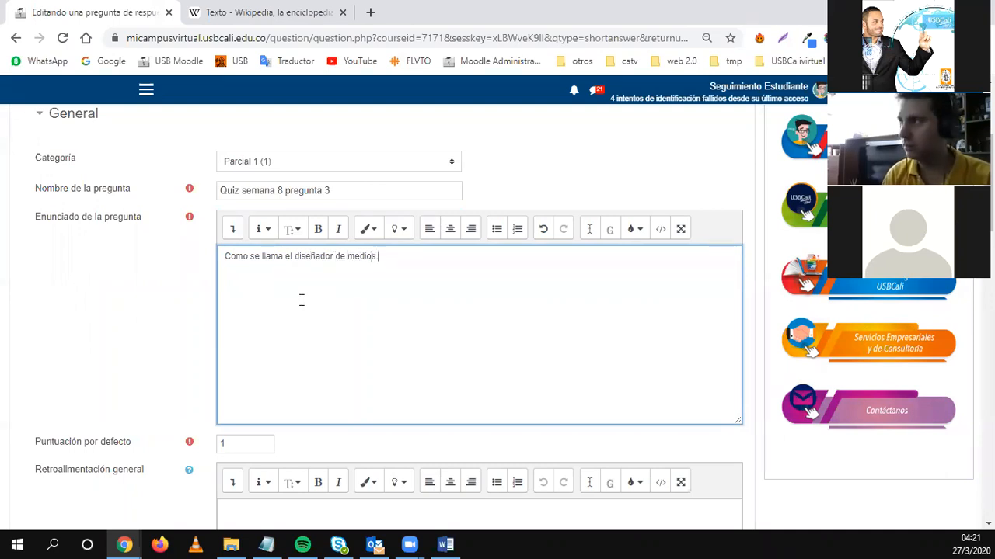
type(" del CEV")
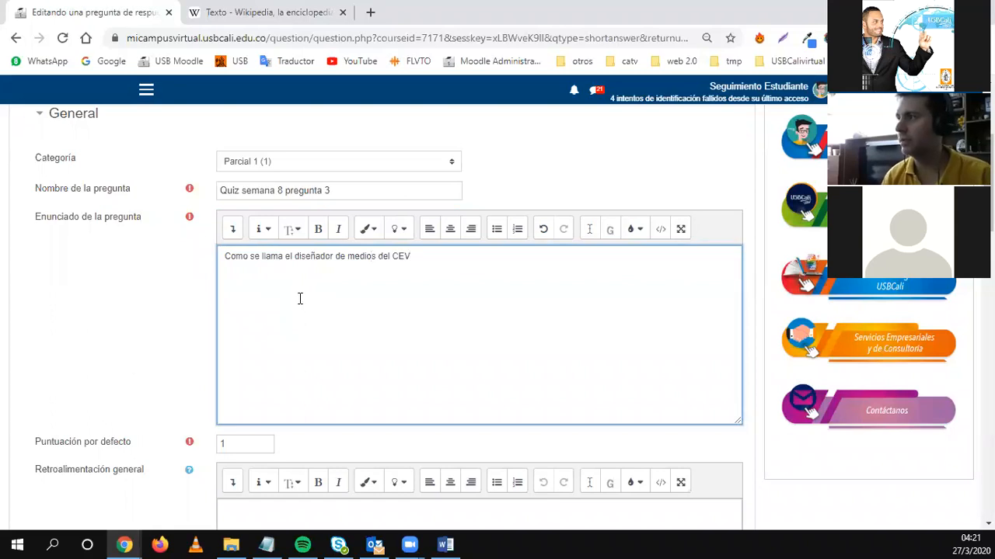
type("?")
type("¿")
key("BackSpace")
Accent 'Cómo' in the statement and keep answers case-insensitive.
type("ó")
scroll(300, 313, "down", 3)
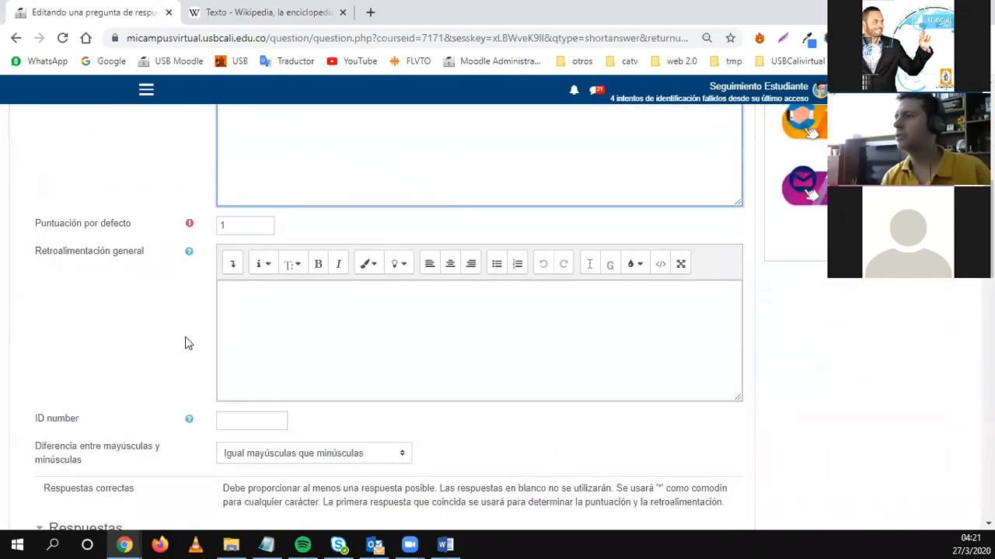
scroll(155, 313, "down", 3)
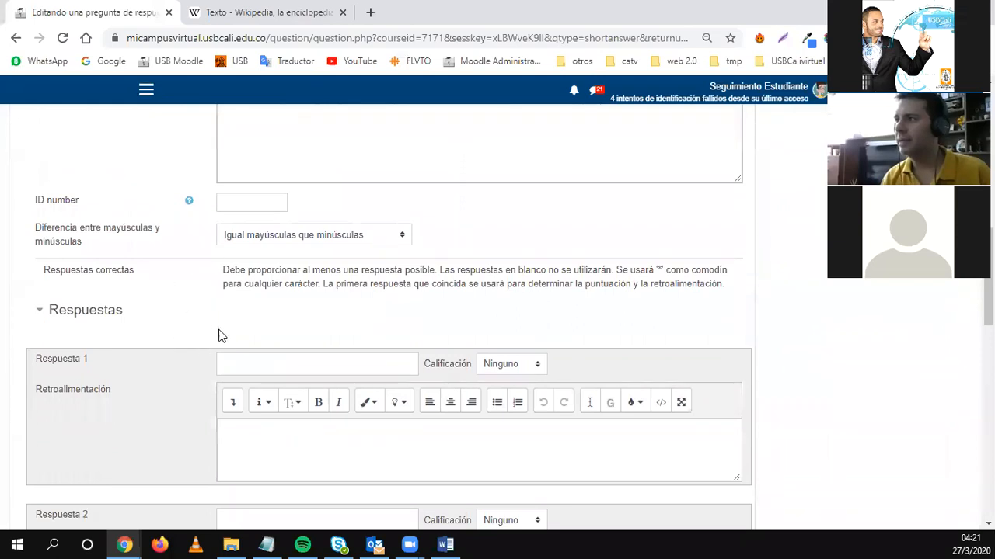
scroll(108, 260, "down", 1)
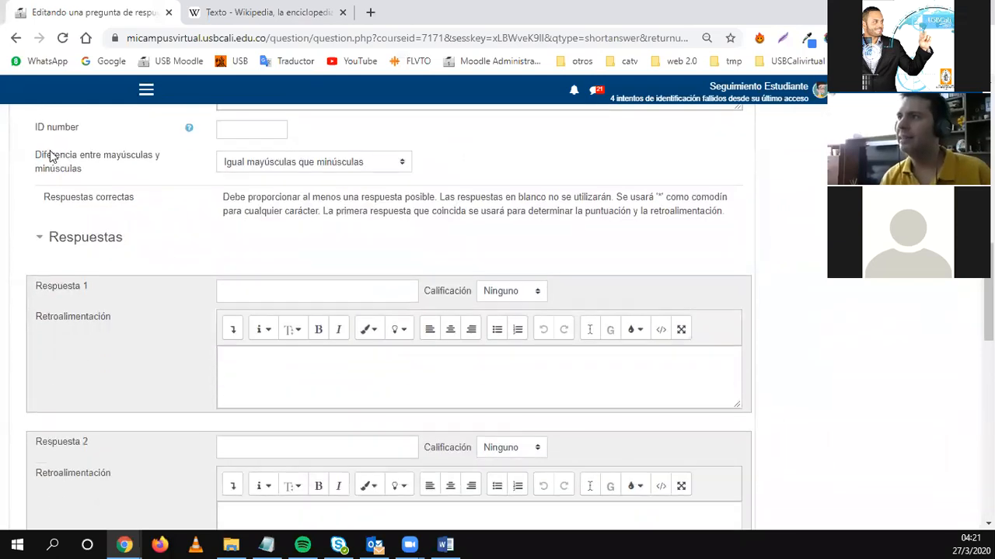
left_click_drag(41, 158, 97, 173)
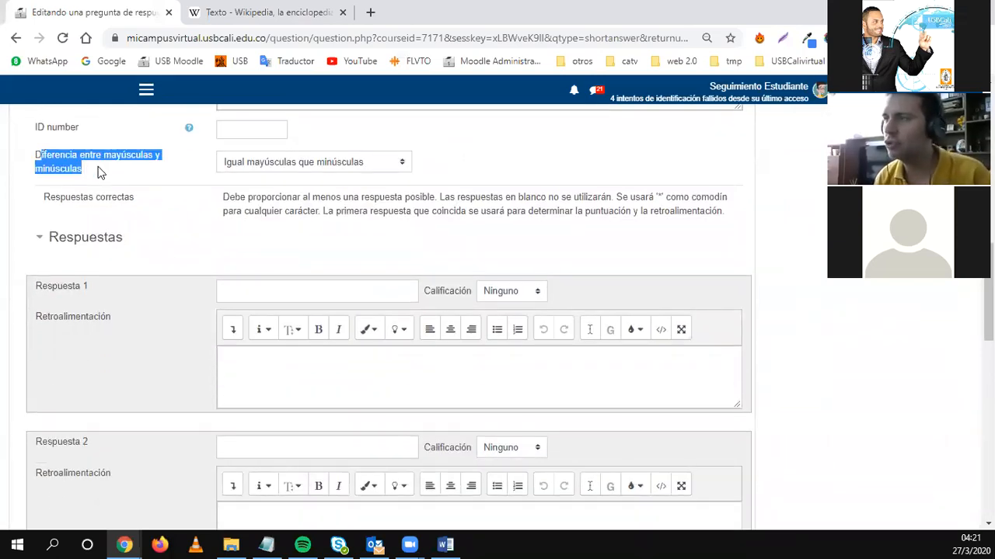
left_click(287, 164)
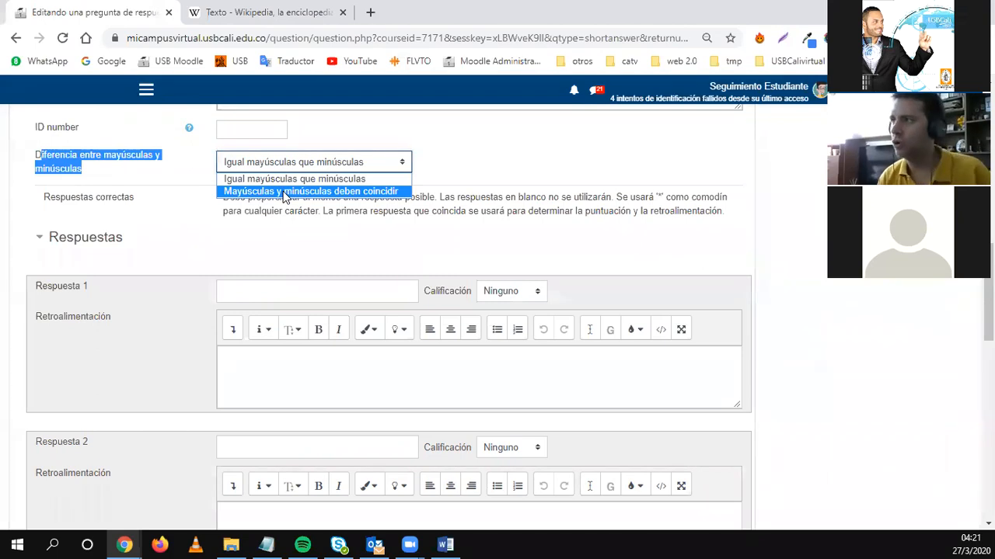
left_click(284, 180)
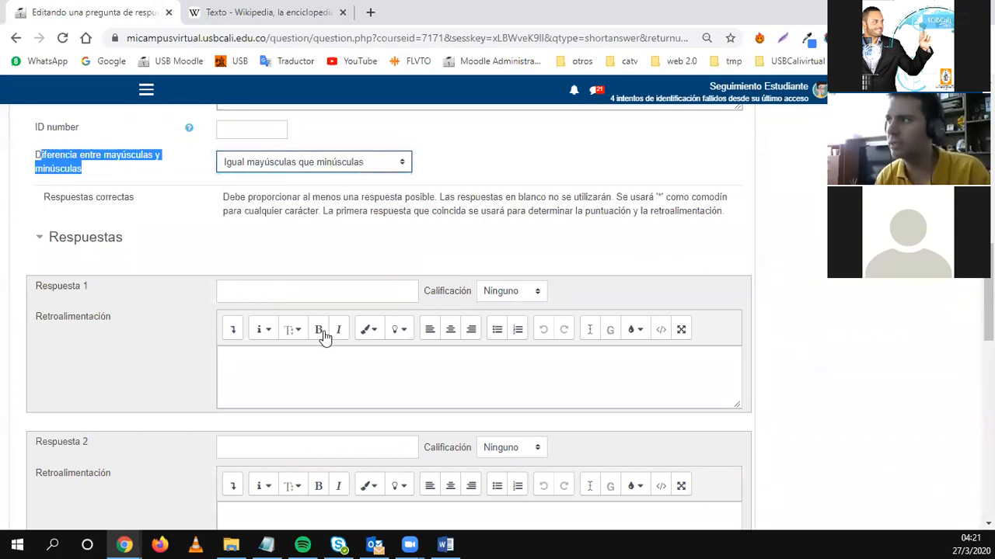
Enter the designer's first name as answers 1 and 2, each graded 100%.
left_click(260, 293)
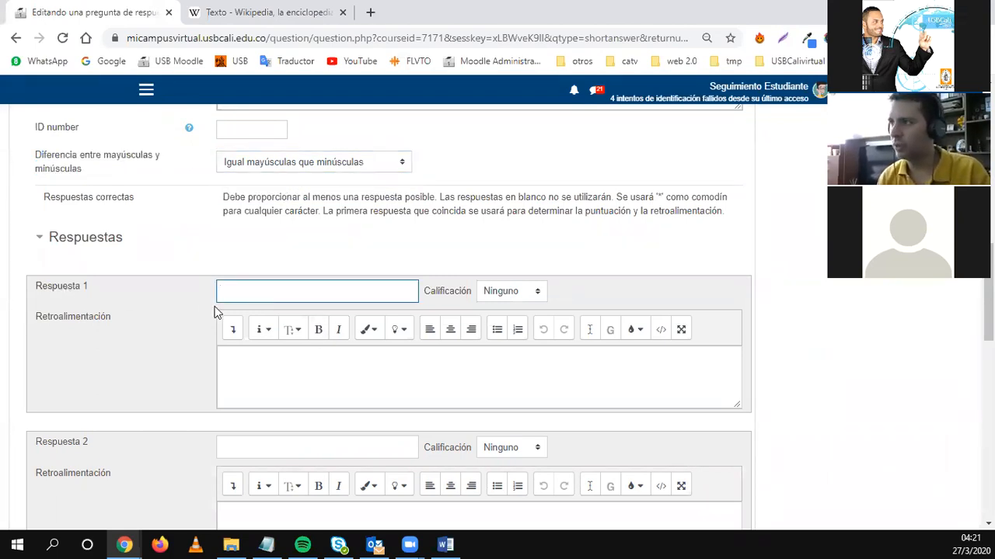
type("Sergio")
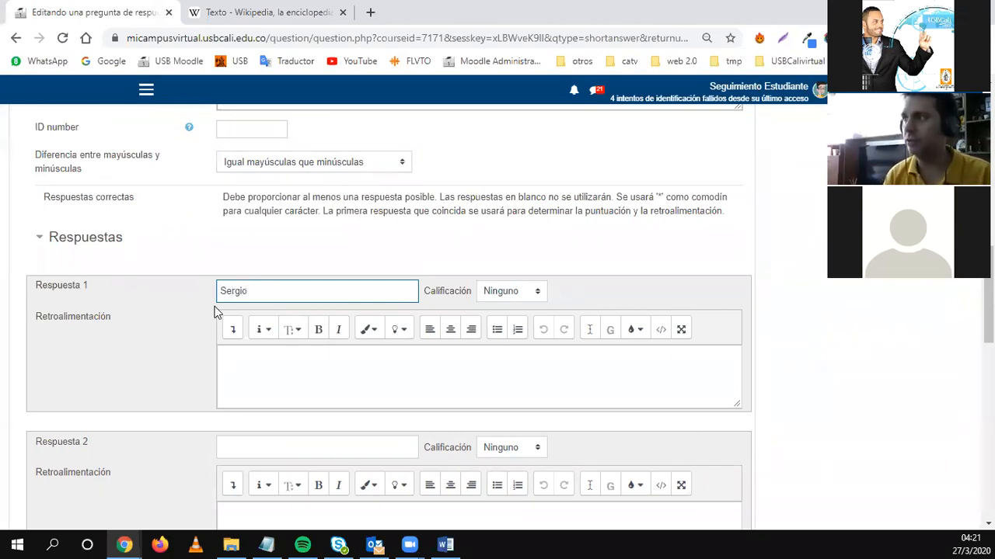
scroll(208, 331, "down", 1)
left_click(240, 377)
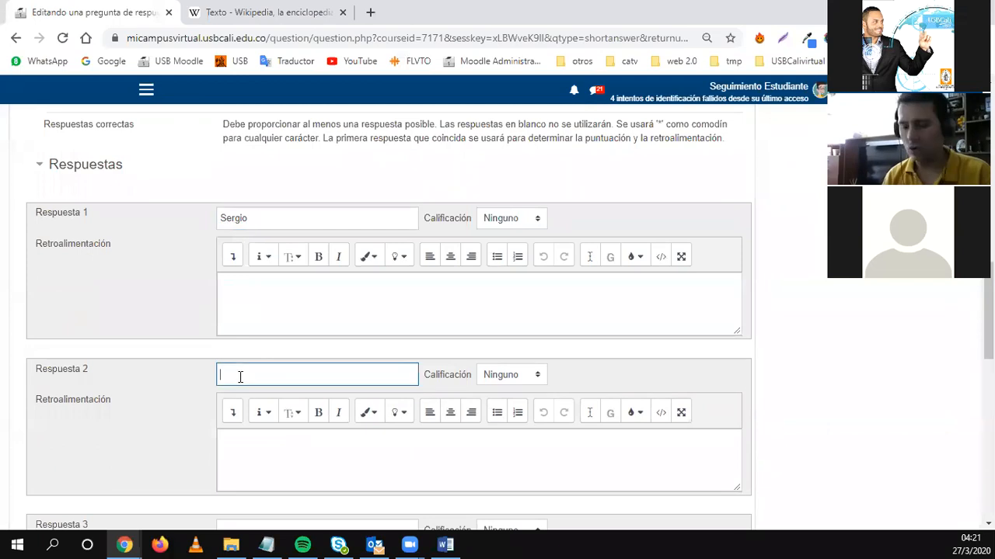
type("SERGIO")
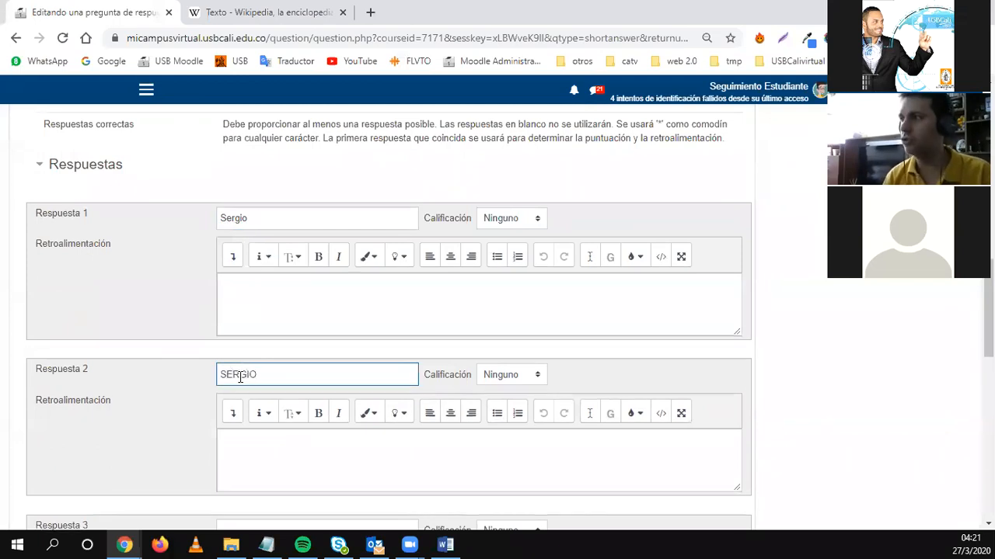
left_click(497, 223)
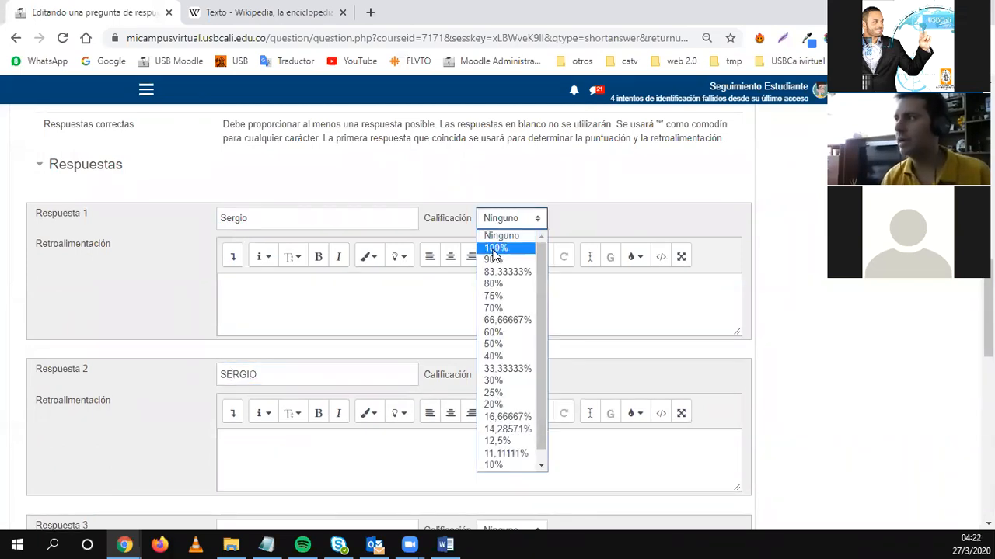
left_click(495, 246)
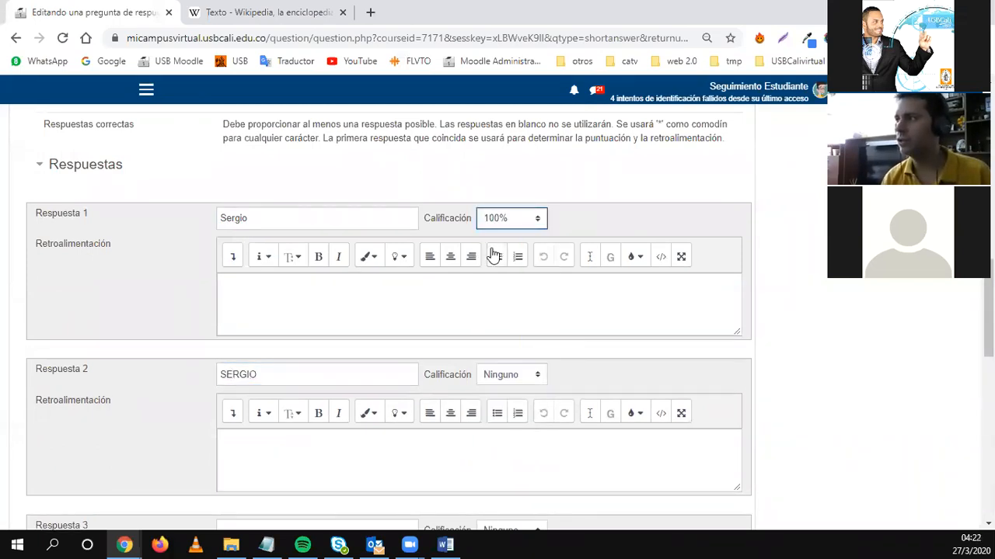
left_click(503, 380)
left_click(514, 138)
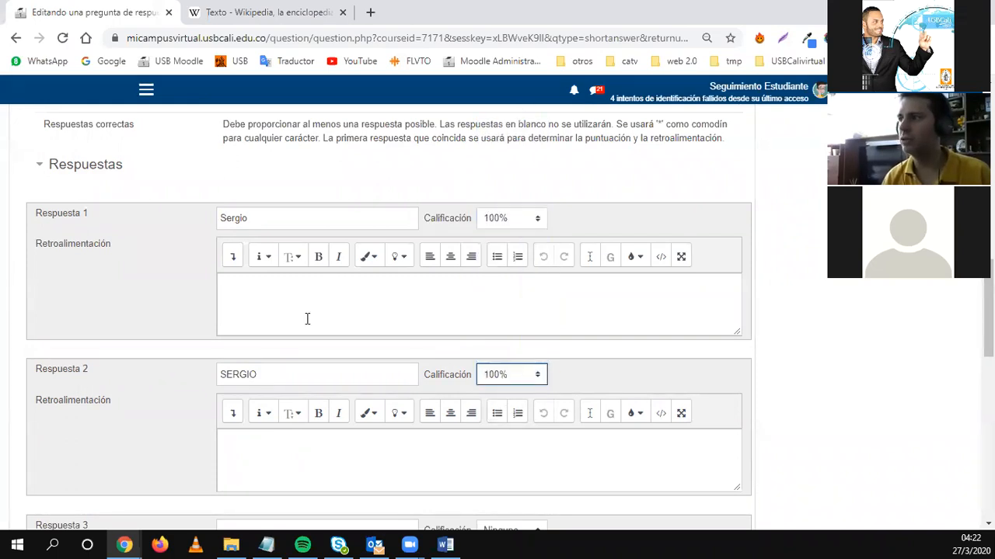
Leave the third answer and its grade empty.
scroll(306, 318, "down", 2)
scroll(179, 346, "up", 2)
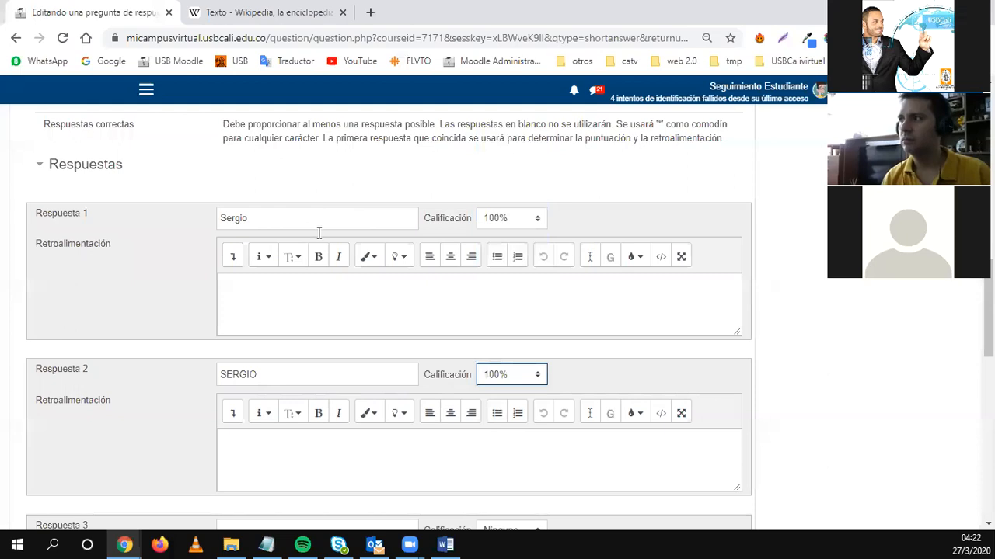
scroll(309, 394, "down", 1)
scroll(308, 394, "down", 2)
left_click(242, 390)
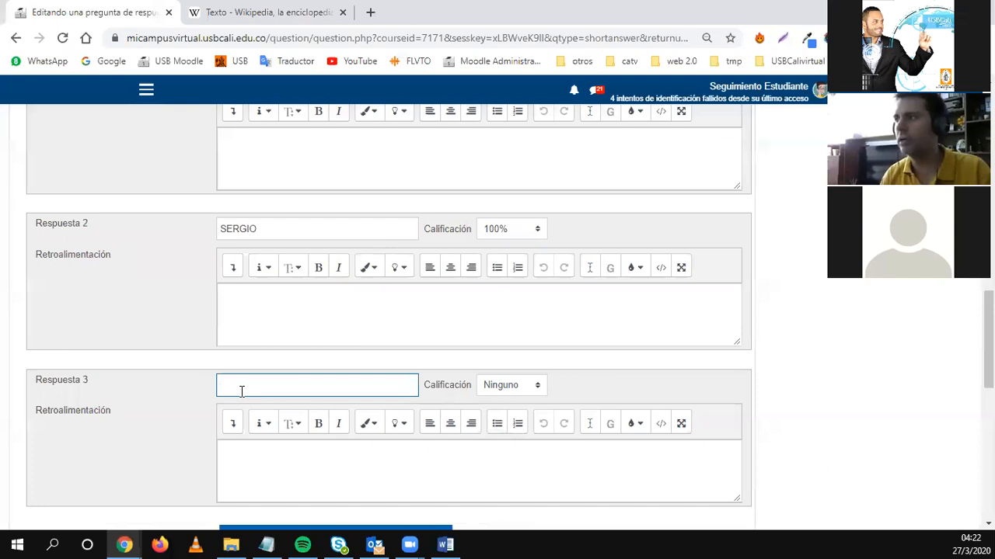
left_click(512, 386)
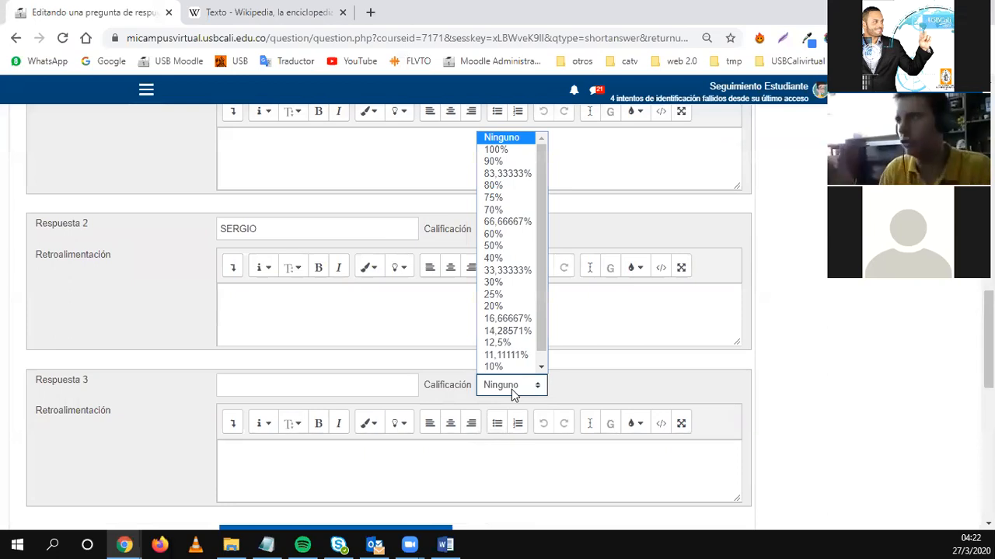
left_click(789, 337)
scroll(560, 335, "down", 4)
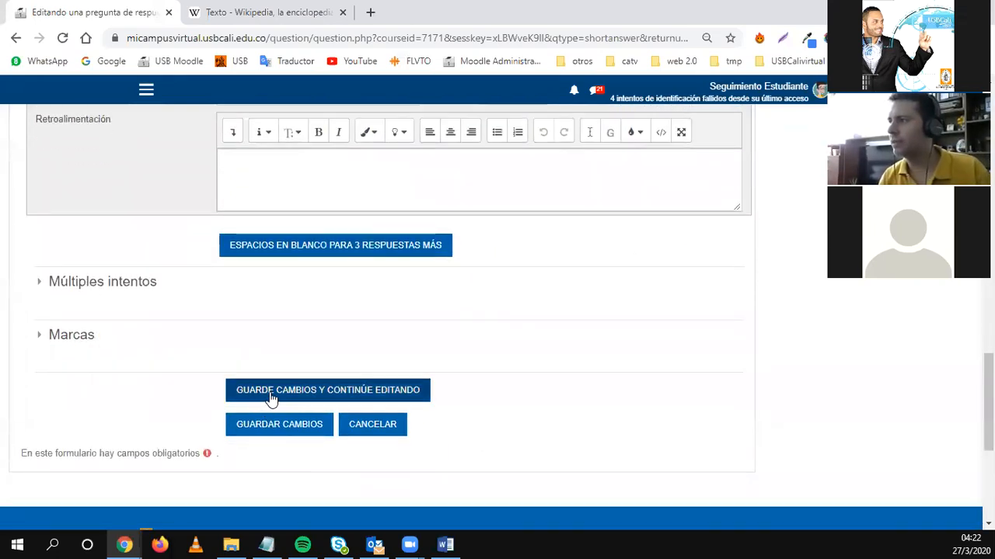
Save the short-answer question and start a new Ensayo question.
left_click(259, 430)
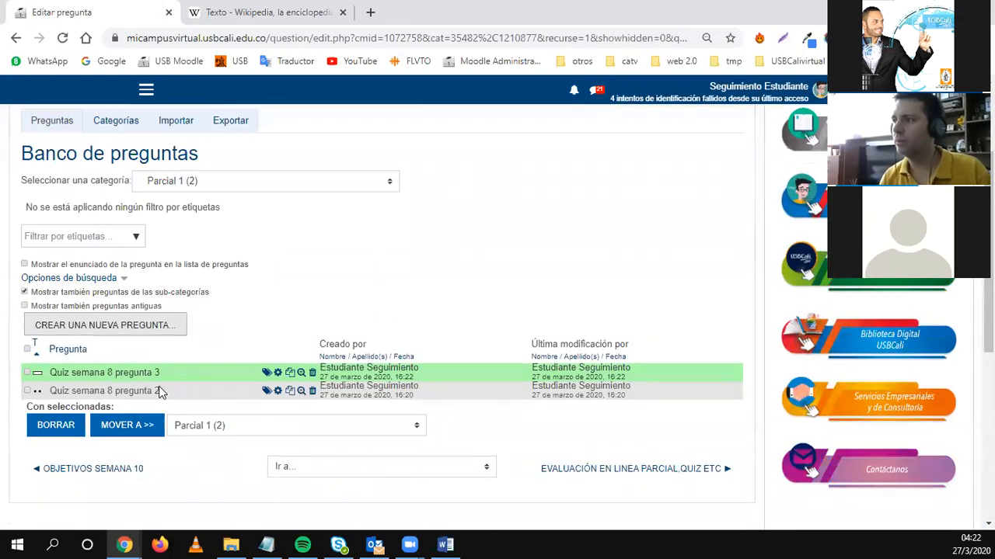
left_click(138, 326)
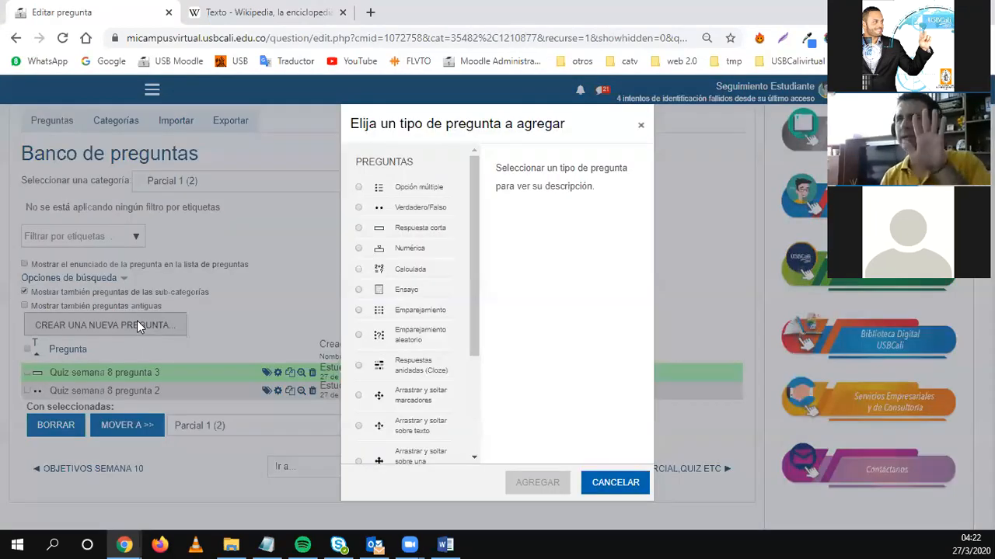
left_click(397, 294)
left_click(527, 485)
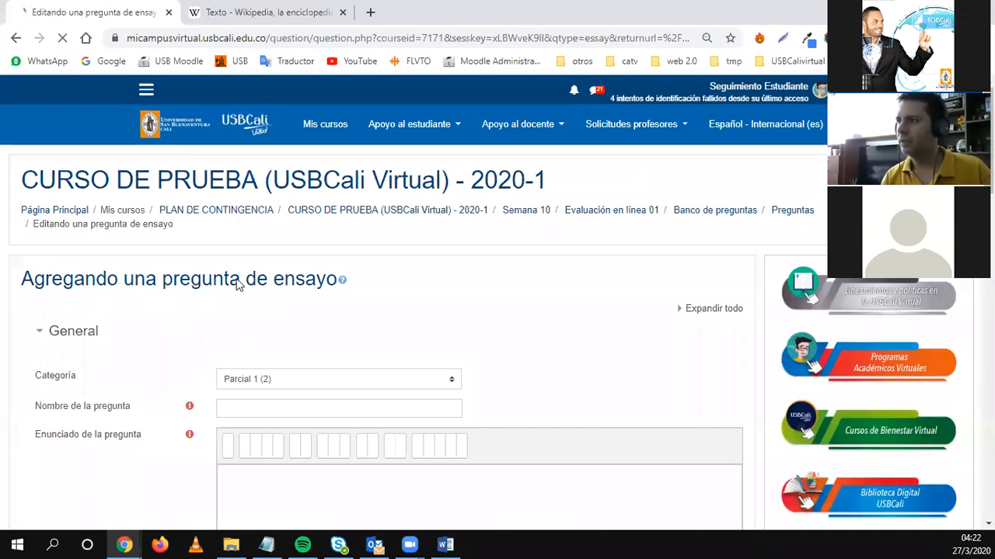
Name the essay 'quiz semana 8 pregunta 4' with prompt 'Explique comoo se crea un cuestionario en moodle?'.
scroll(236, 257, "down", 2)
left_click(235, 262)
type("quiz semana 8 pregunta")
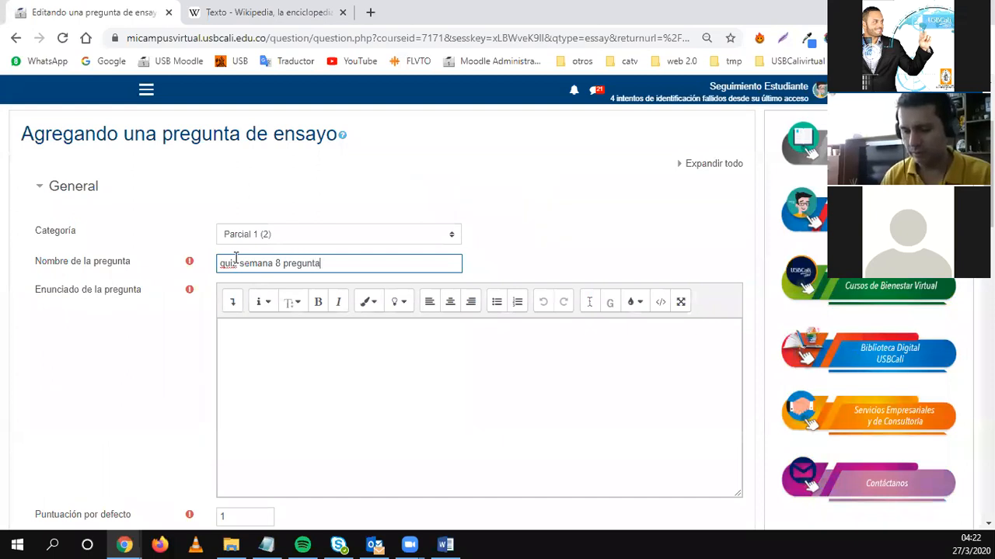
type(" 4")
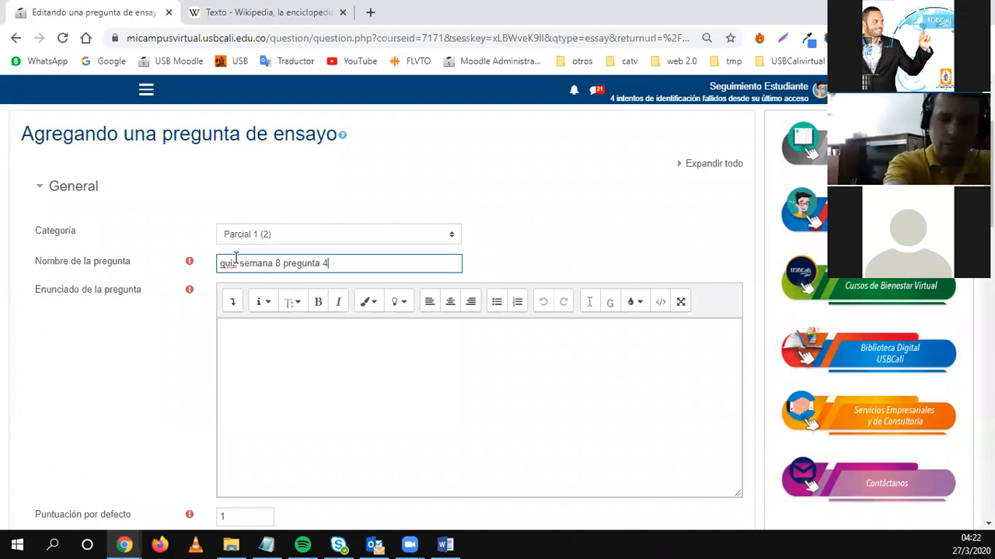
left_click(305, 360)
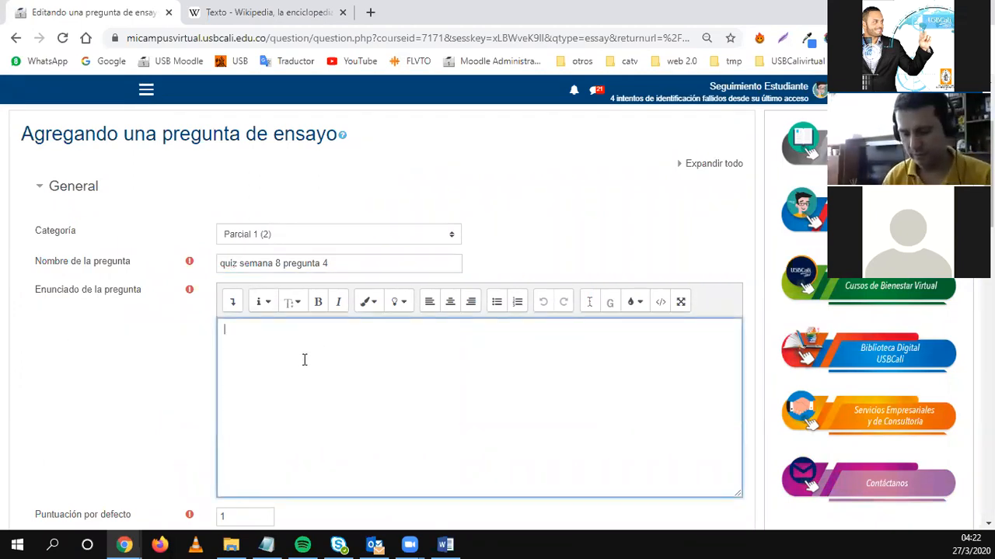
type("Expliq")
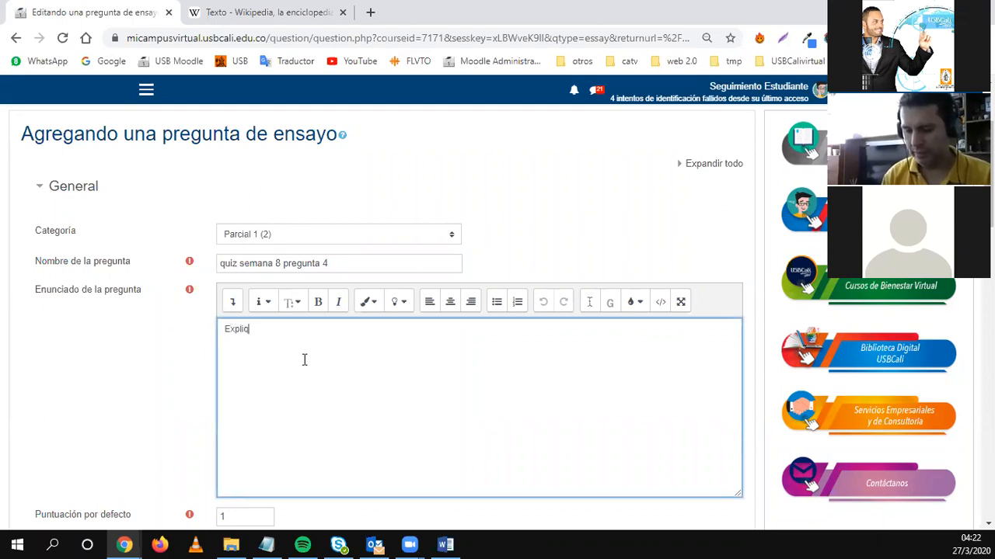
type("ue comoo se crea un cuestionario e")
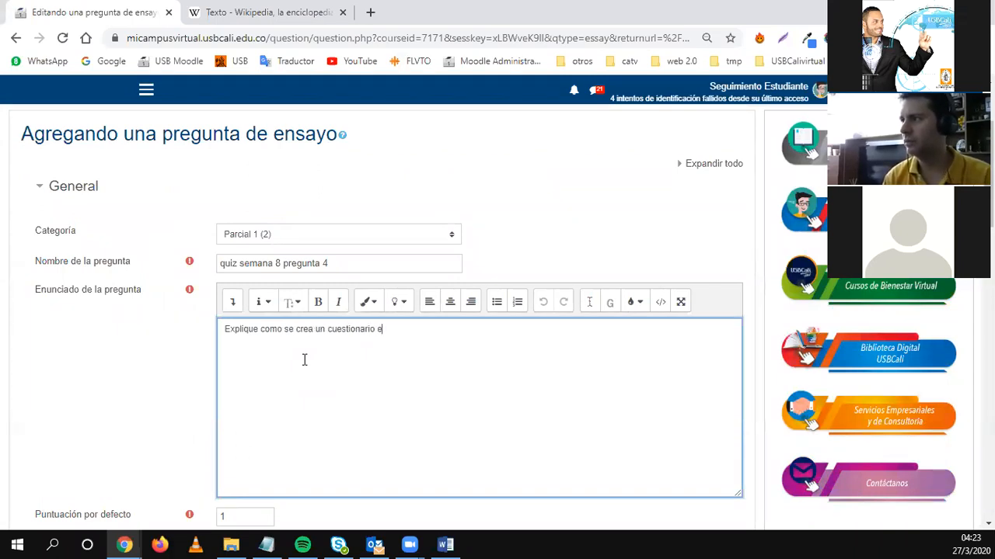
type("n moodle?")
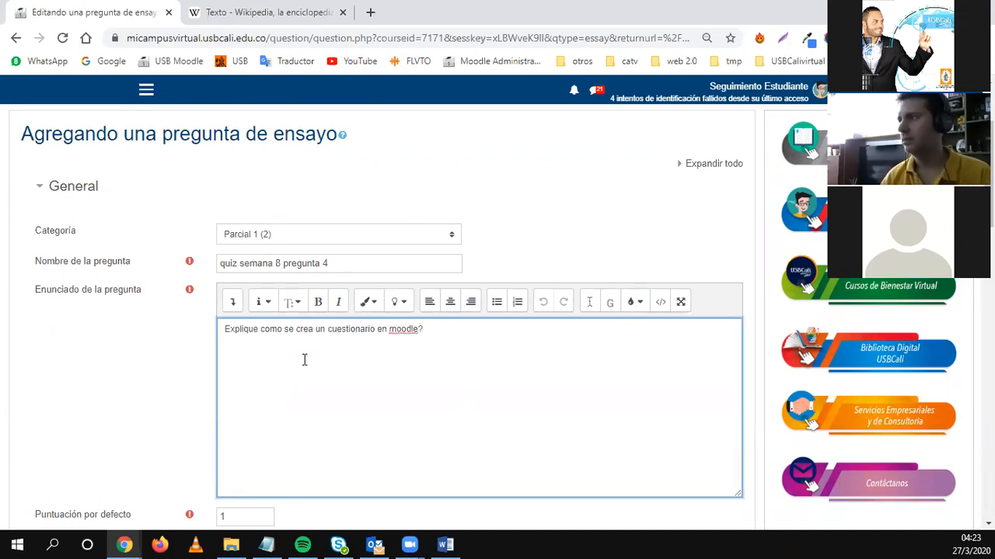
Save the essay question, bringing the Parcial 1 bank to three questions.
scroll(304, 359, "down", 4)
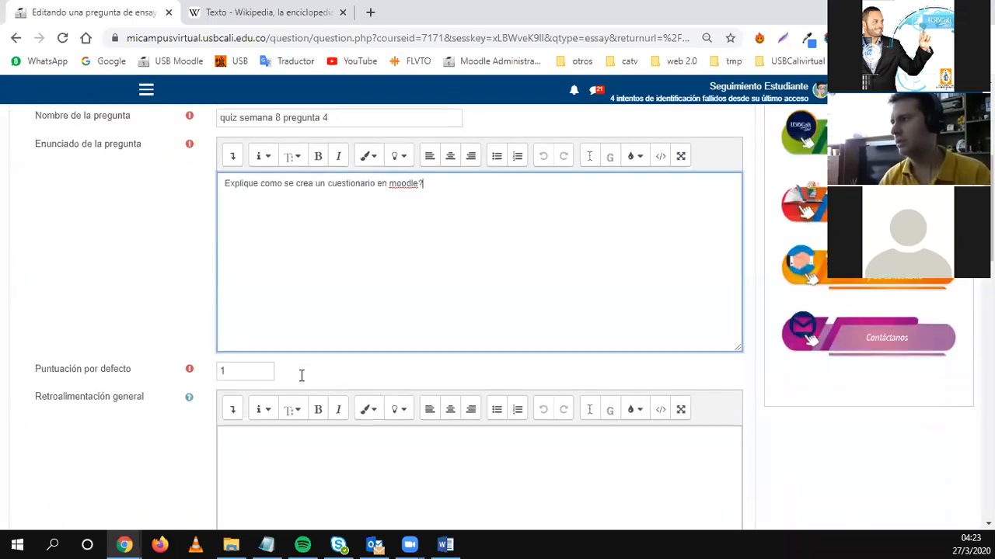
scroll(249, 344, "down", 2)
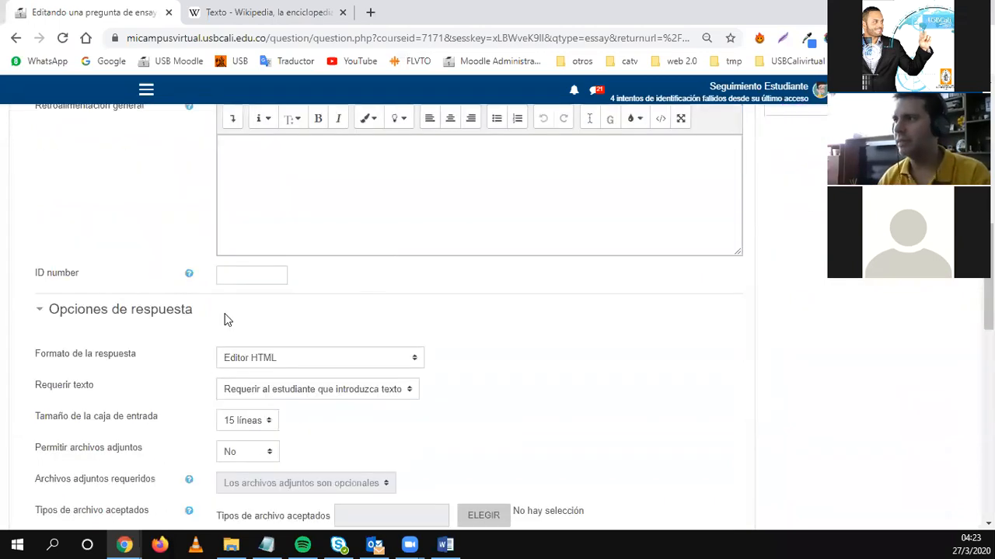
scroll(155, 298, "down", 1)
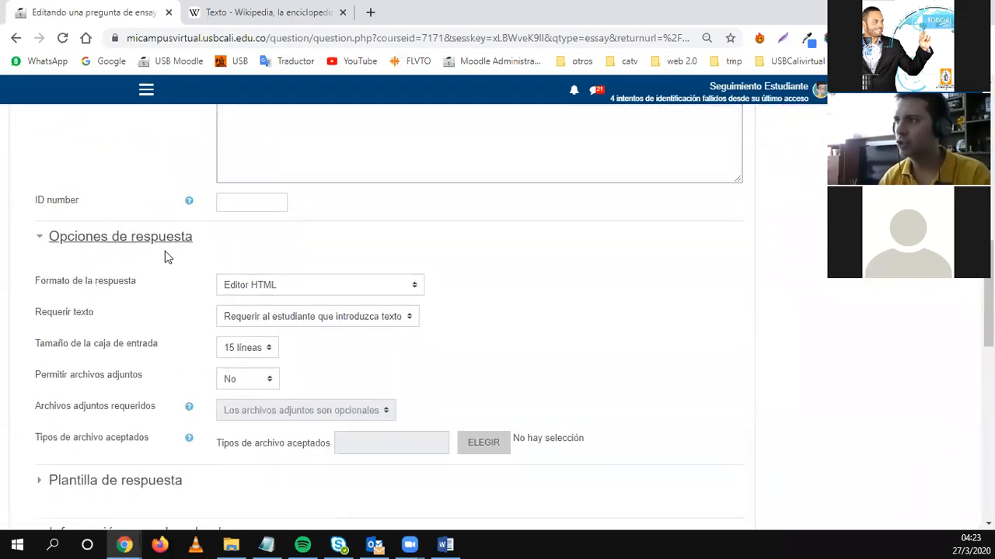
scroll(55, 217, "down", 1)
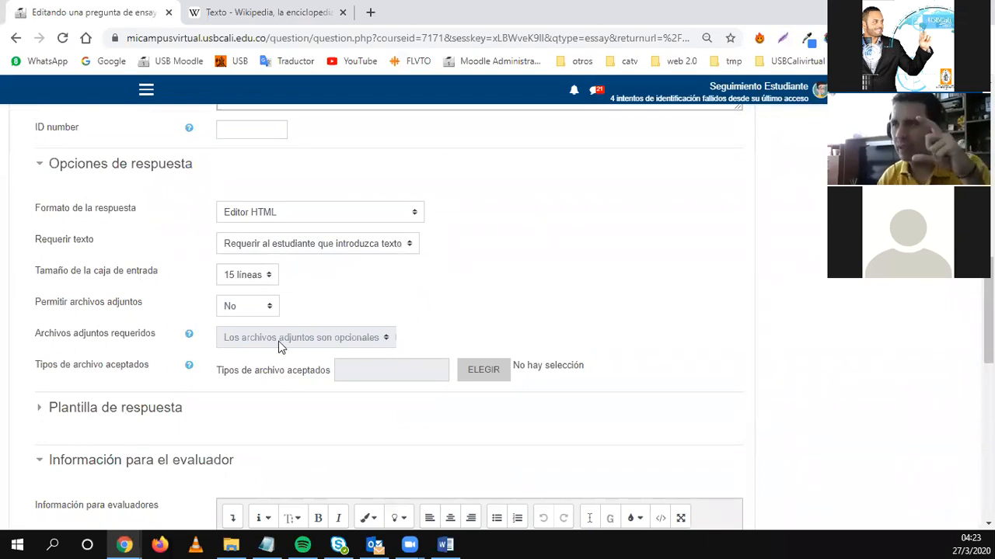
scroll(226, 382, "down", 2)
scroll(224, 383, "down", 1)
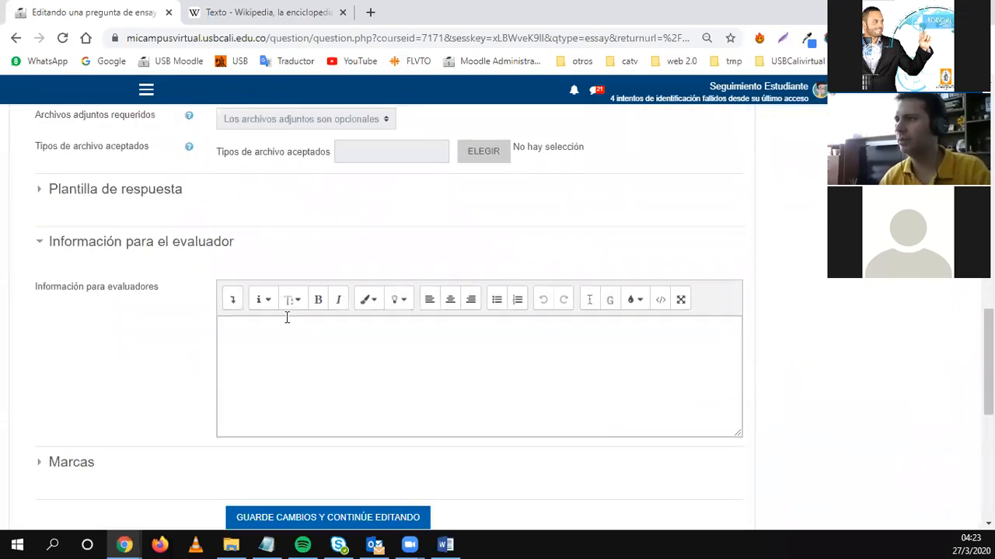
scroll(226, 285, "down", 2)
left_click(256, 374)
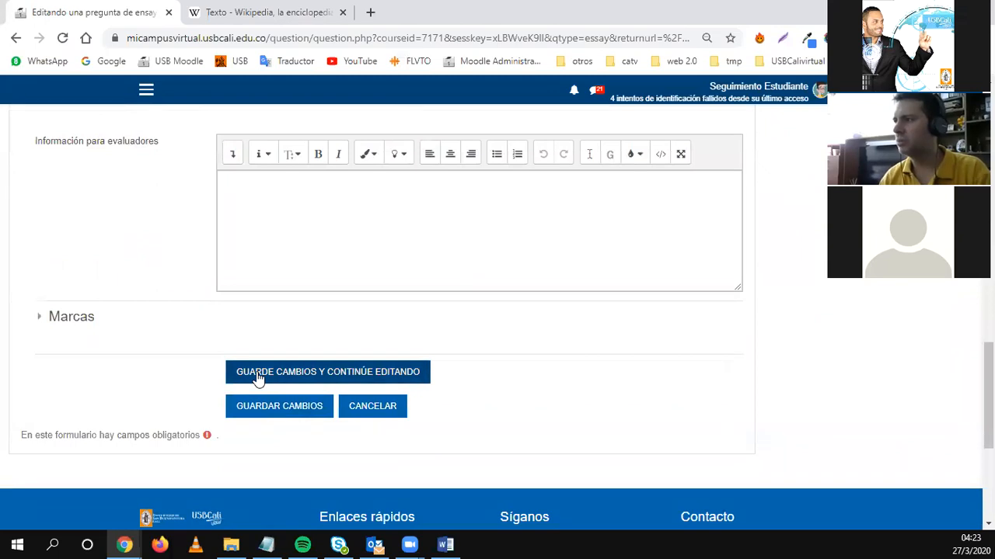
left_click(264, 410)
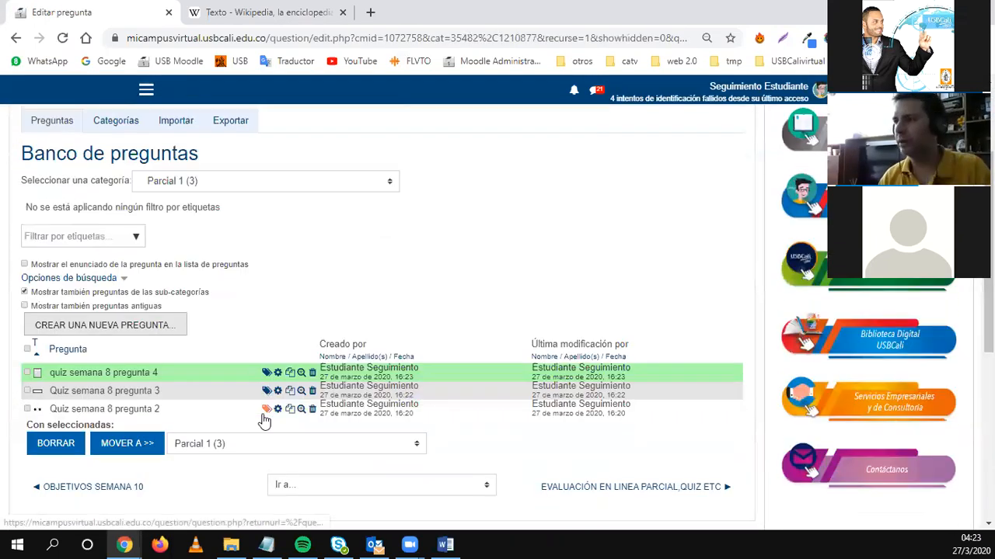
Choose Calculada as the new question type and add it to Parcial 1.
left_click(129, 328)
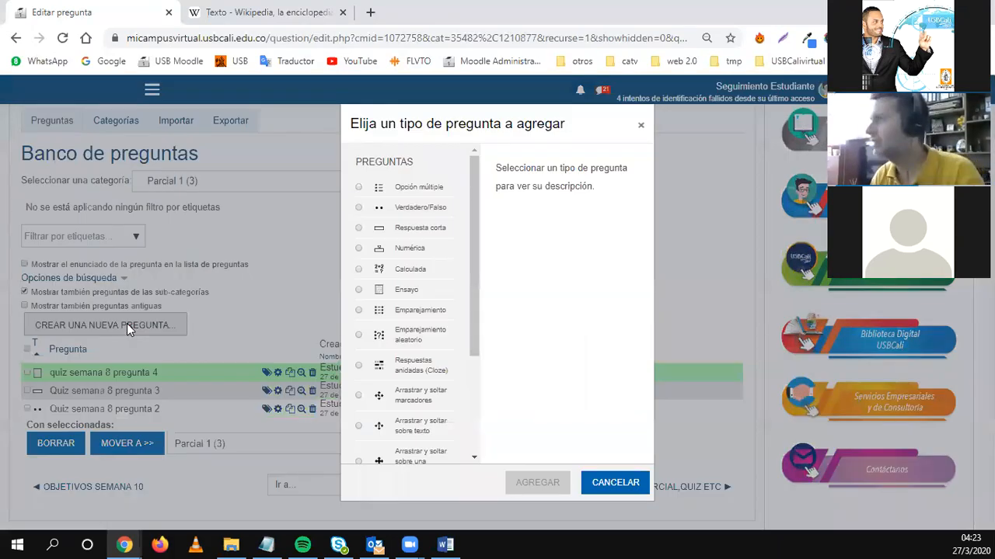
left_click(390, 272)
left_click(513, 483)
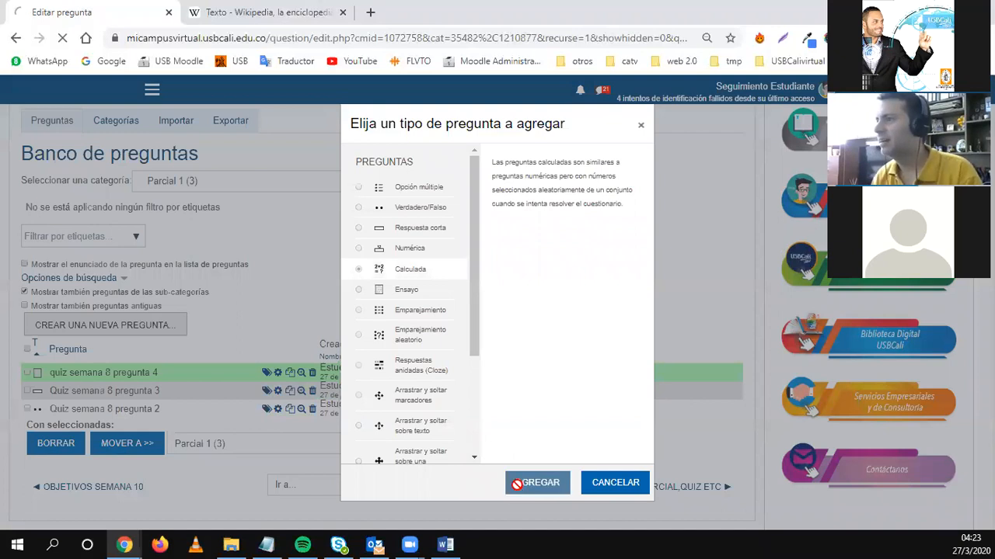
scroll(249, 412, "down", 2)
Name the calculated question 'Quiz semana 8 pregunta 4', adjusting its trailing number.
left_click(230, 317)
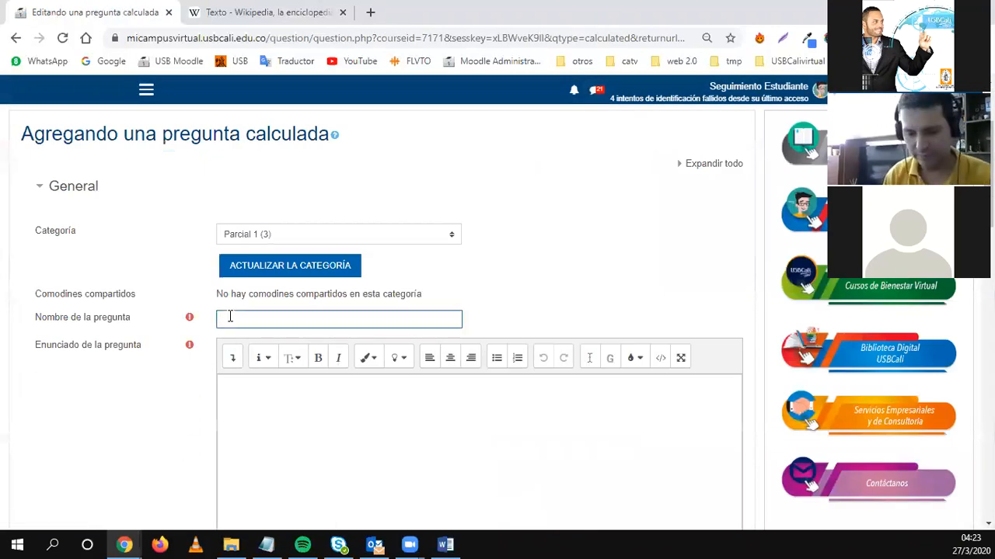
type("Q")
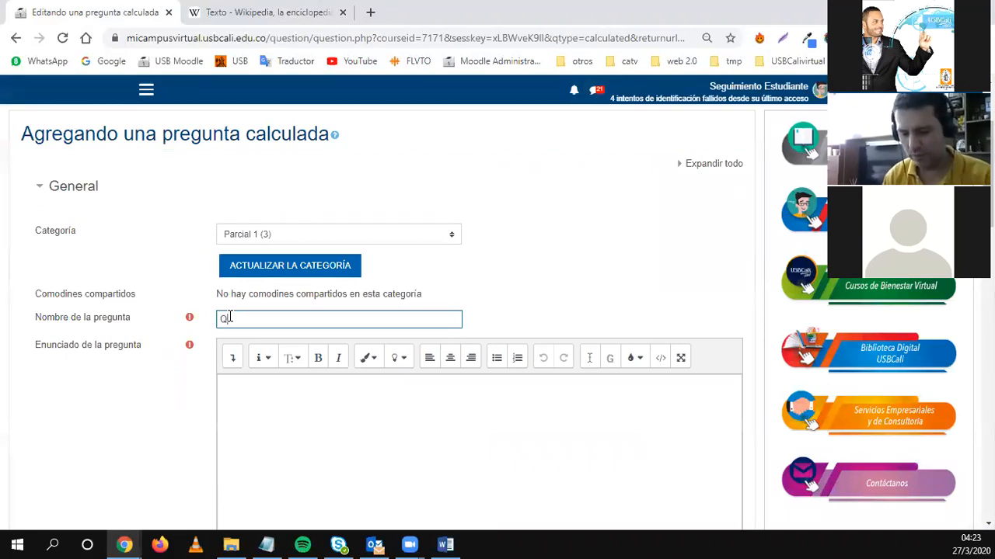
type("uiz semana")
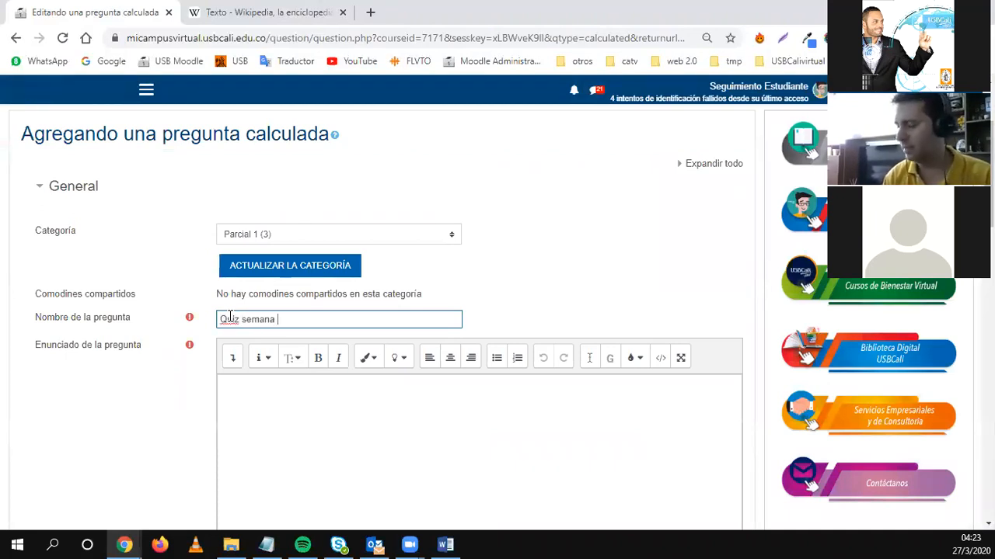
type(" 8")
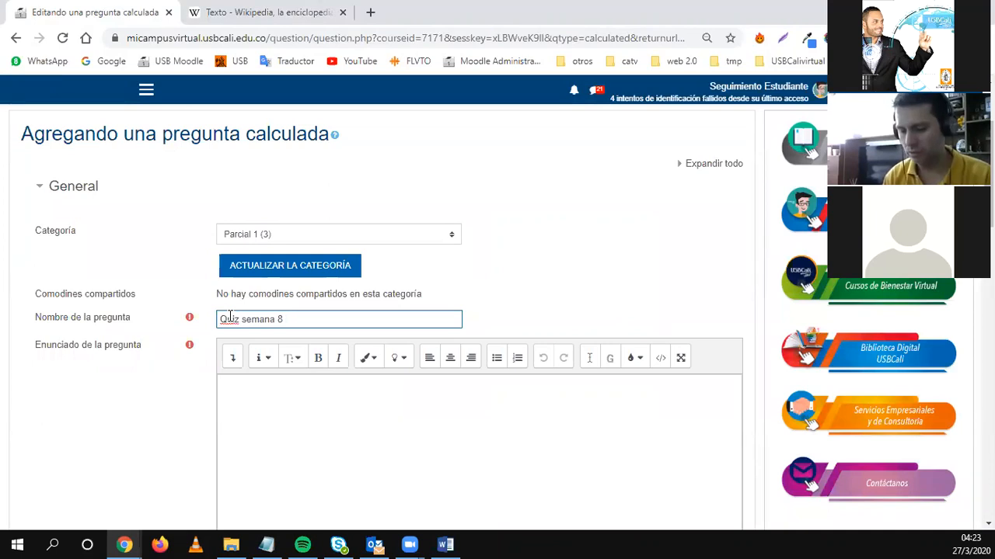
type(" pregunta ")
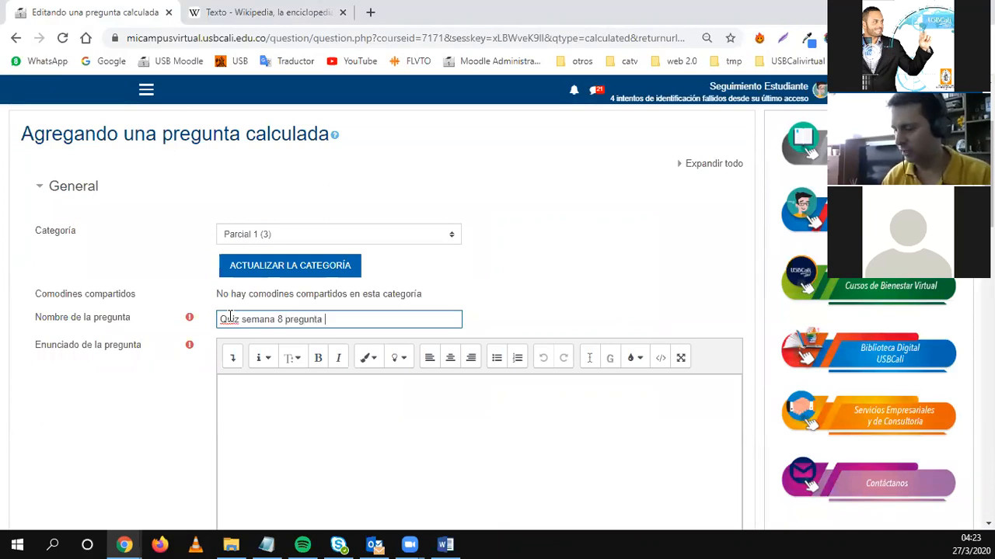
type("4")
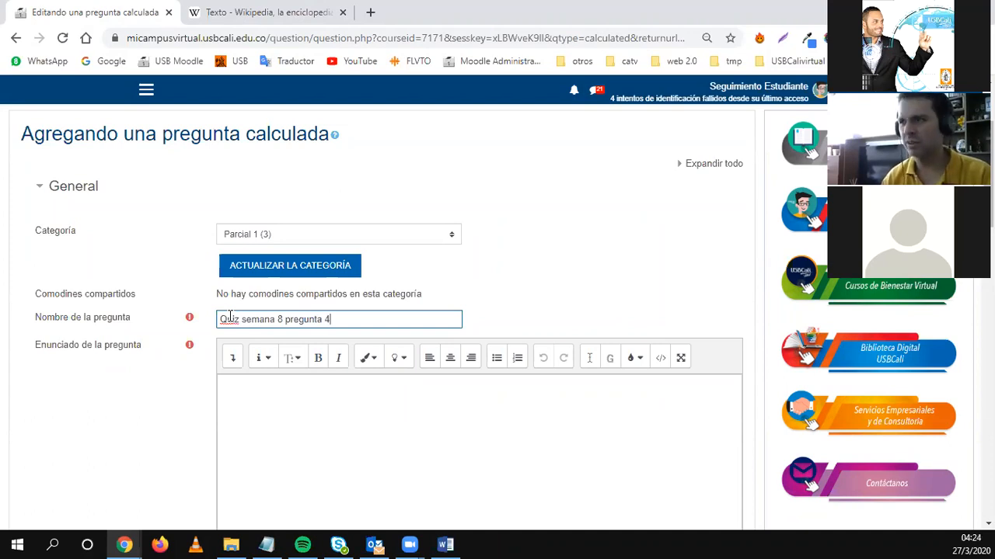
left_click(288, 410)
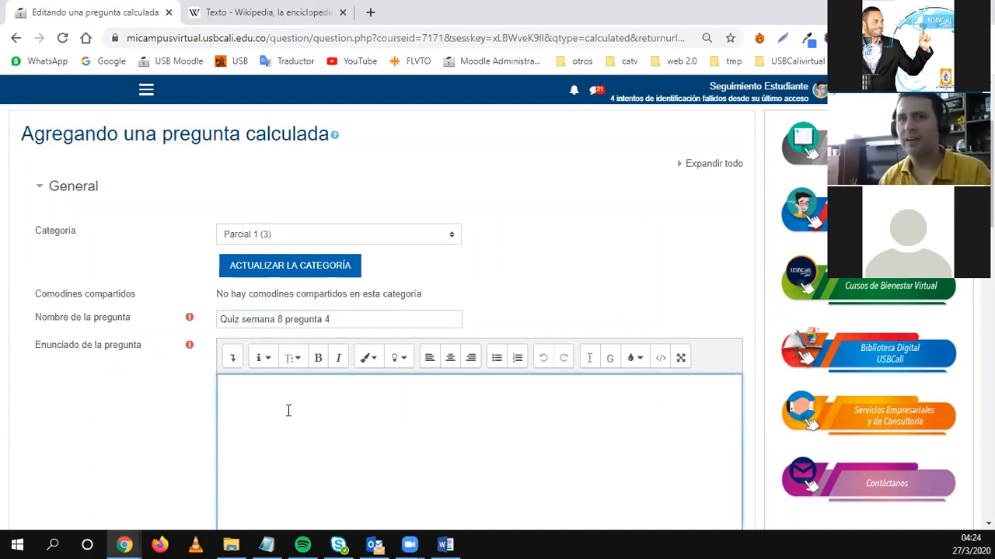
left_click(337, 315)
key("BackSpace")
type("5")
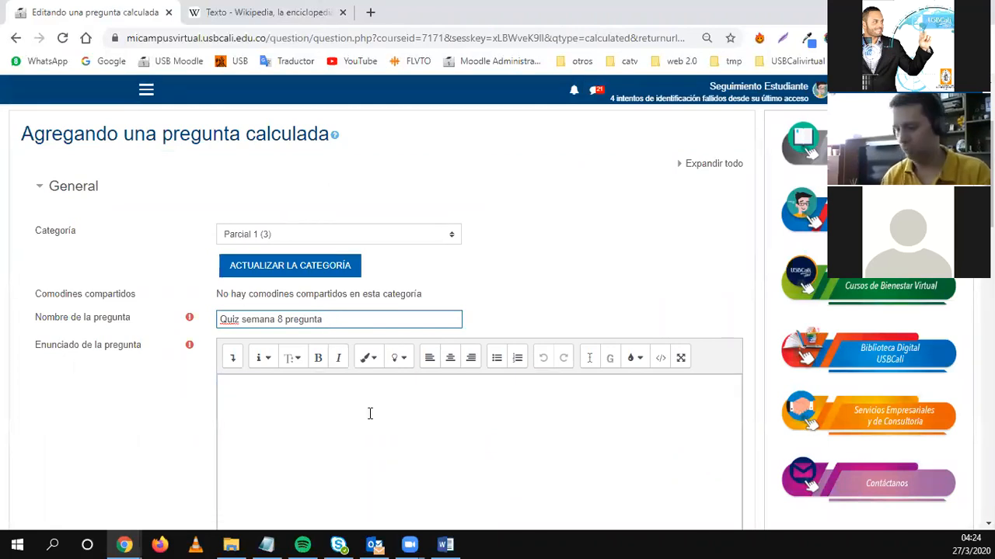
Move into the empty question statement and scroll through the rest of the form.
left_click(285, 428)
scroll(285, 428, "down", 1)
scroll(284, 428, "down", 2)
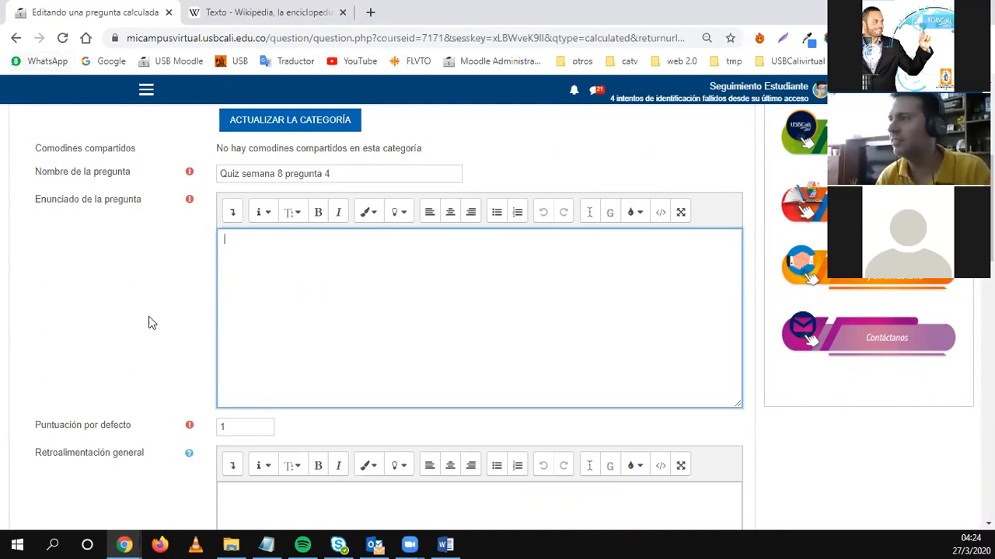
scroll(167, 375, "down", 3)
scroll(167, 375, "down", 4)
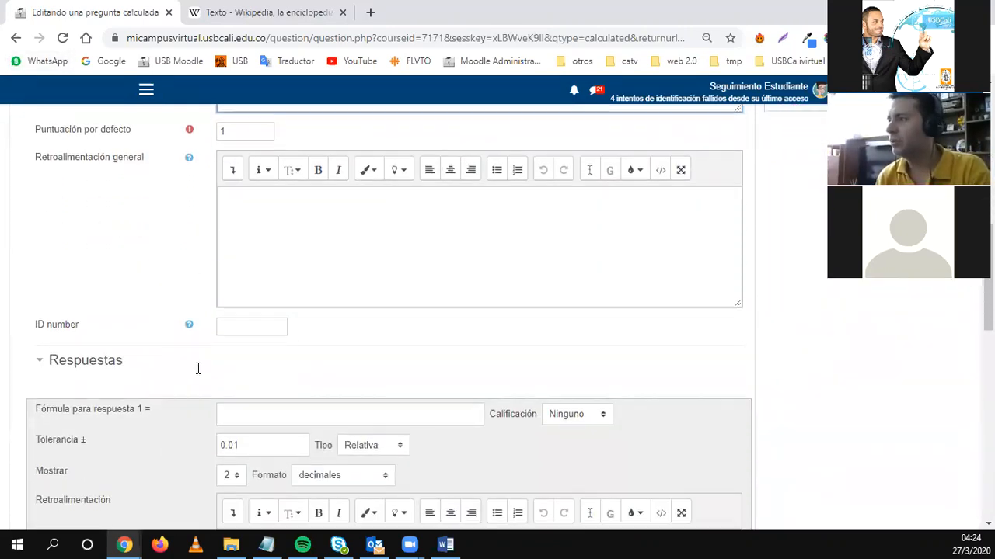
scroll(174, 386, "down", 1)
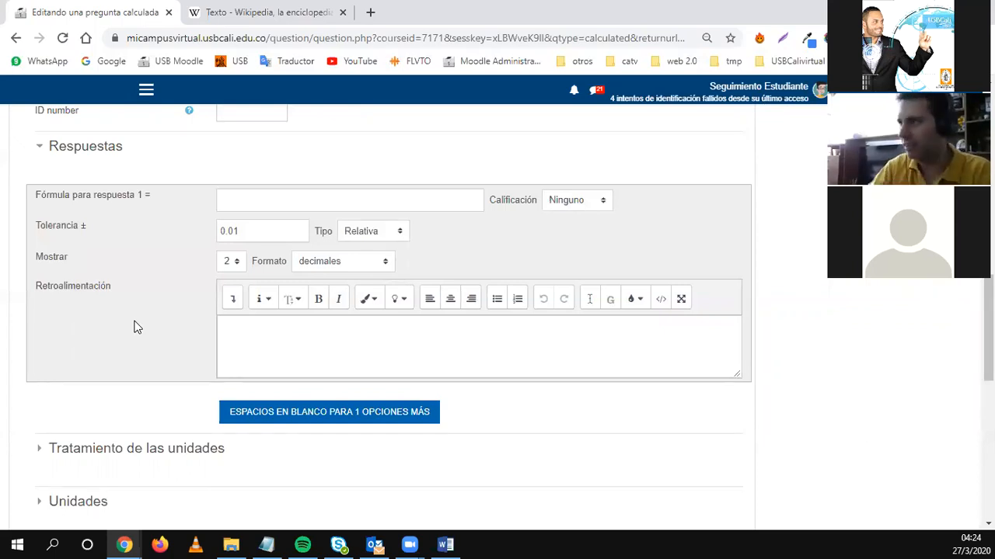
scroll(134, 327, "up", 4)
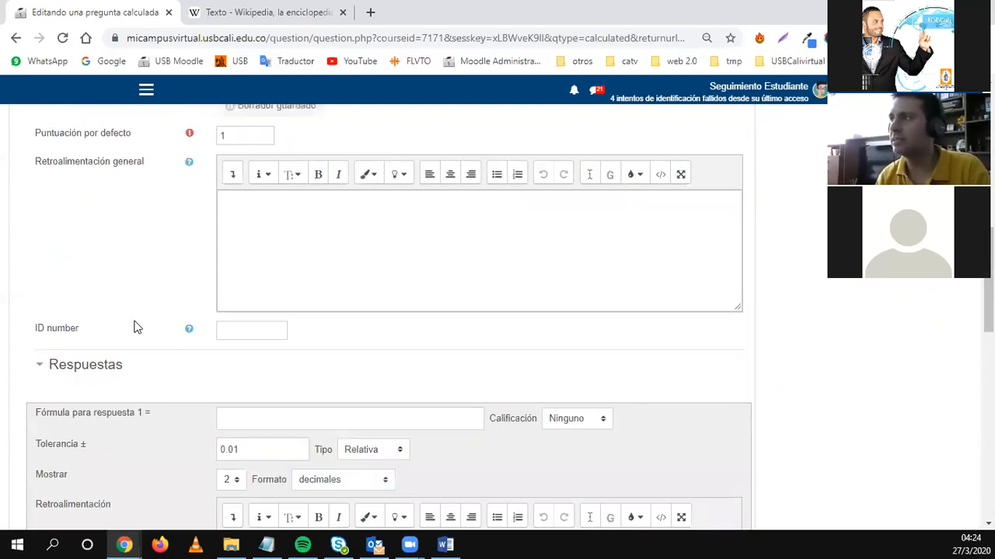
scroll(134, 328, "up", 3)
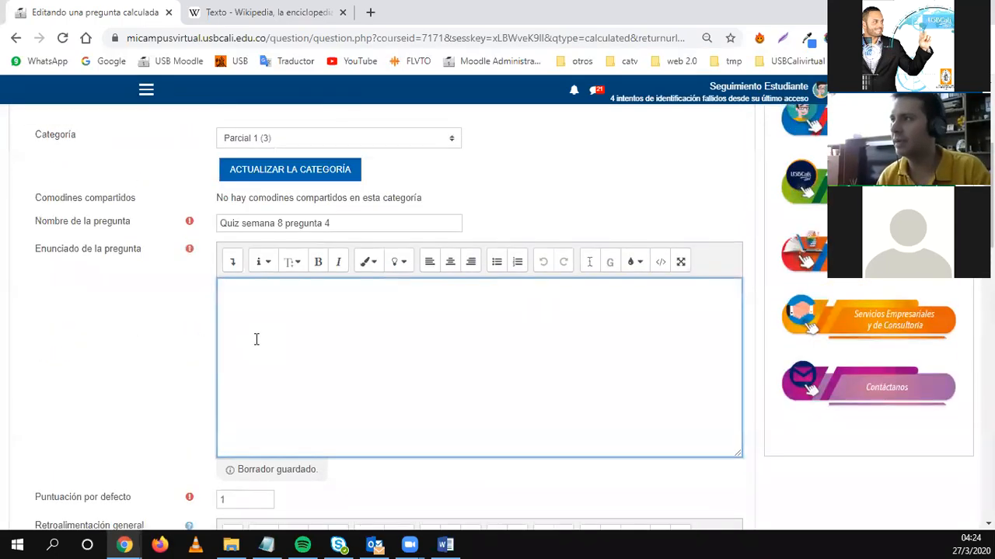
Enter 'Enunciado' as the placeholder question statement.
type("eb")
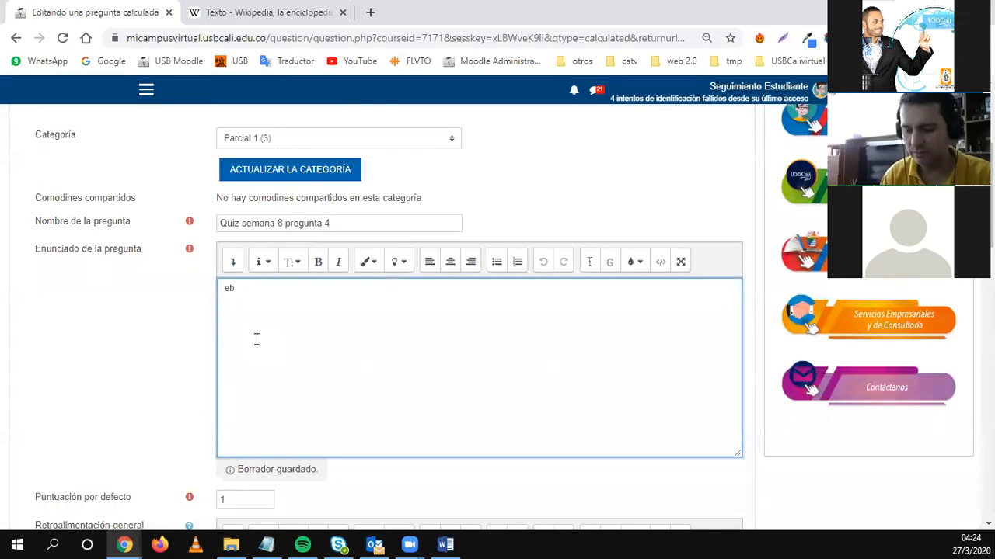
type("yunc")
key("BackSpace")
key("BackSpace")
key("BackSpace")
key("BackSpace")
type("Enunciado")
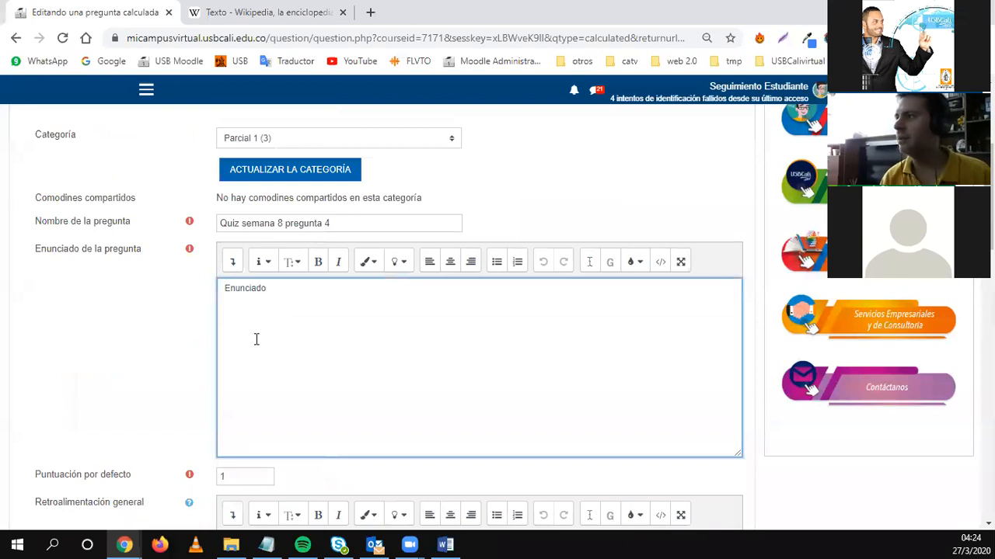
scroll(256, 339, "down", 7)
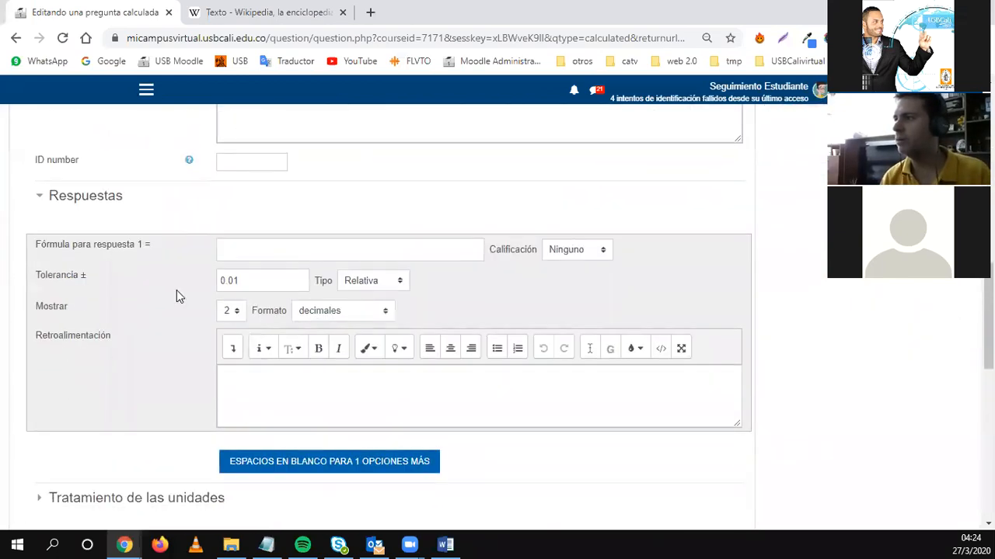
scroll(171, 254, "down", 1)
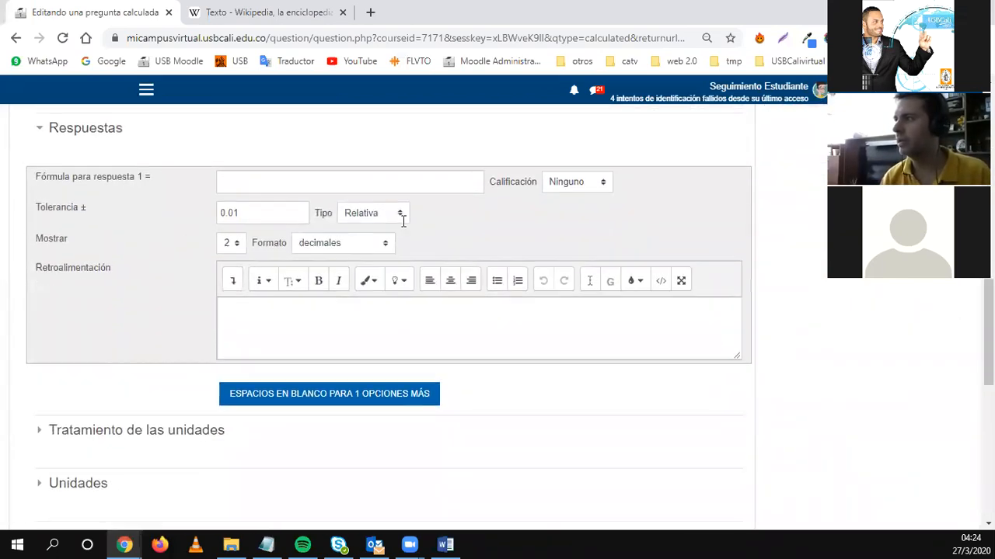
scroll(482, 233, "up", 1)
Give answer 1 a 100% grade, formula 10, and Relativa tolerance type.
left_click(561, 251)
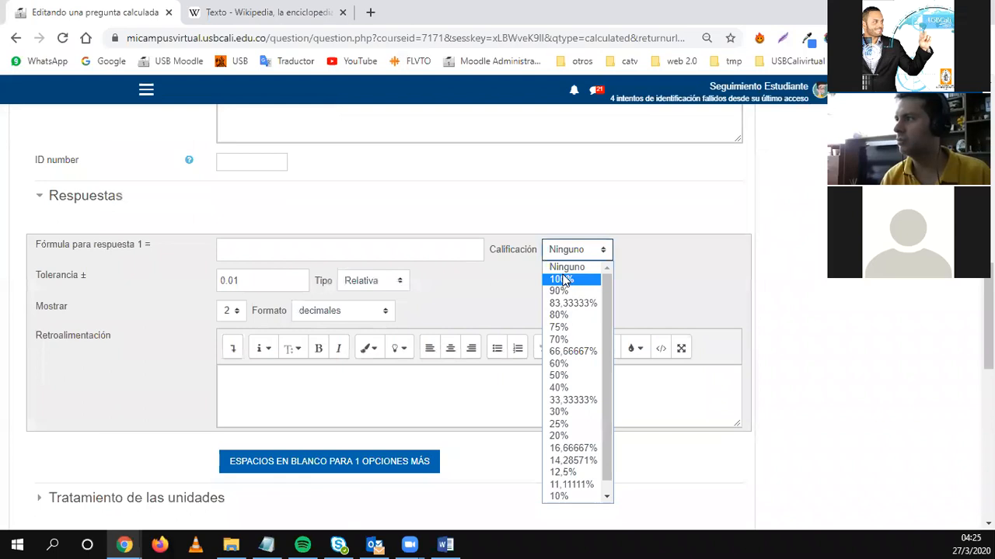
left_click(561, 279)
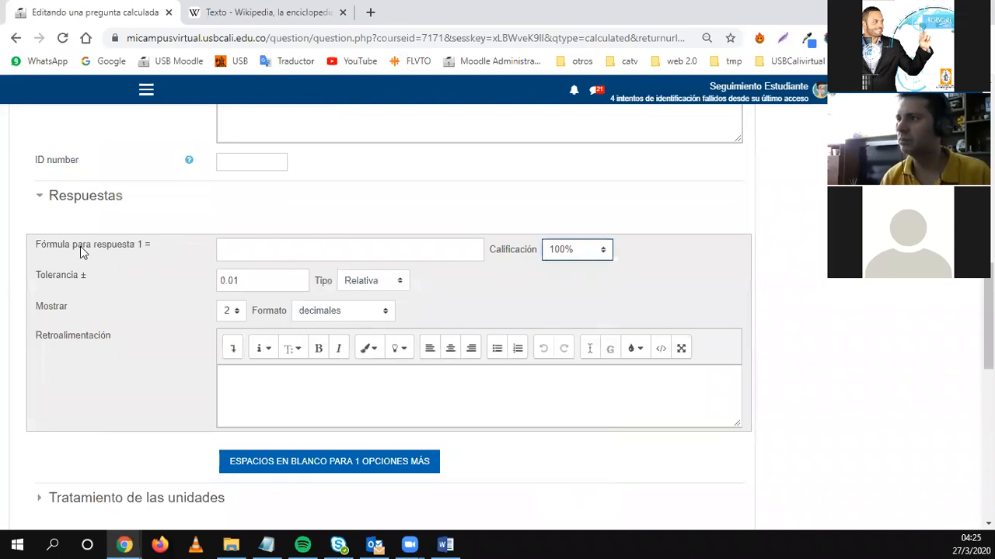
left_click(264, 257)
scroll(228, 326, "down", 1)
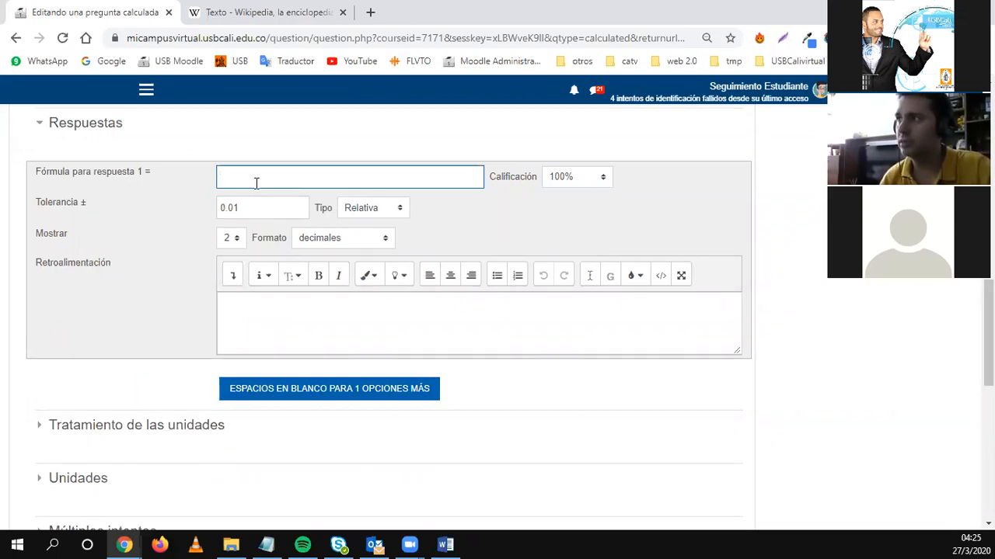
scroll(252, 206, "up", 15)
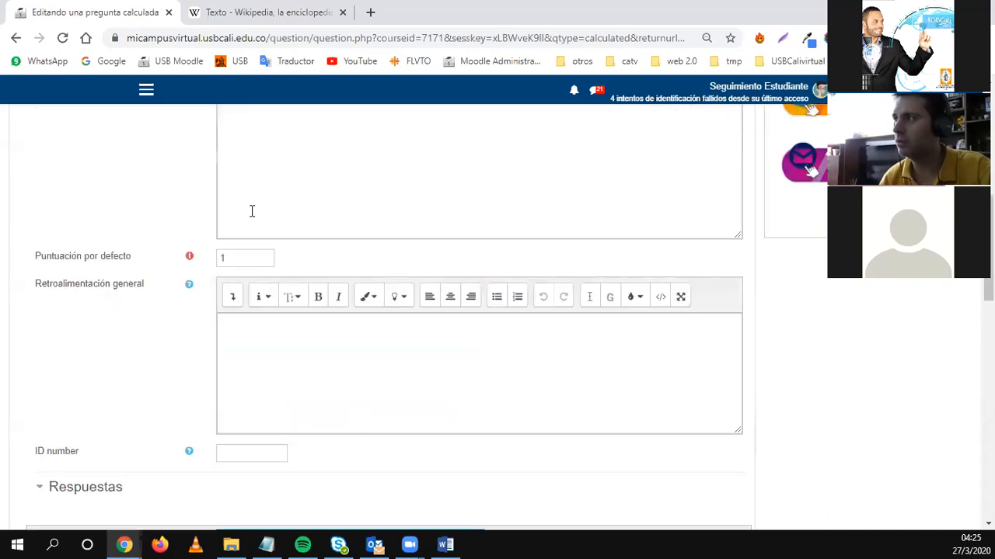
left_click(274, 222)
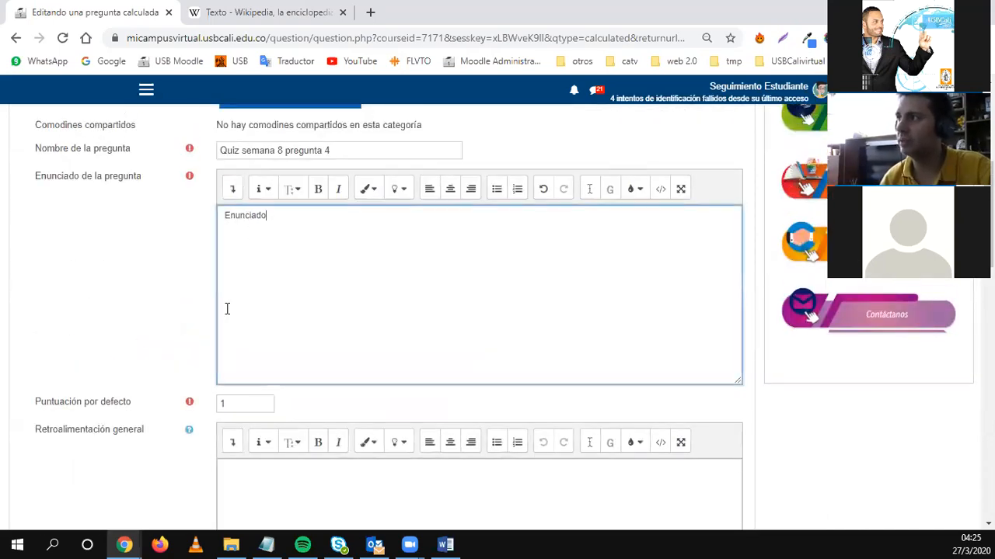
scroll(161, 382, "down", 5)
left_click(240, 324)
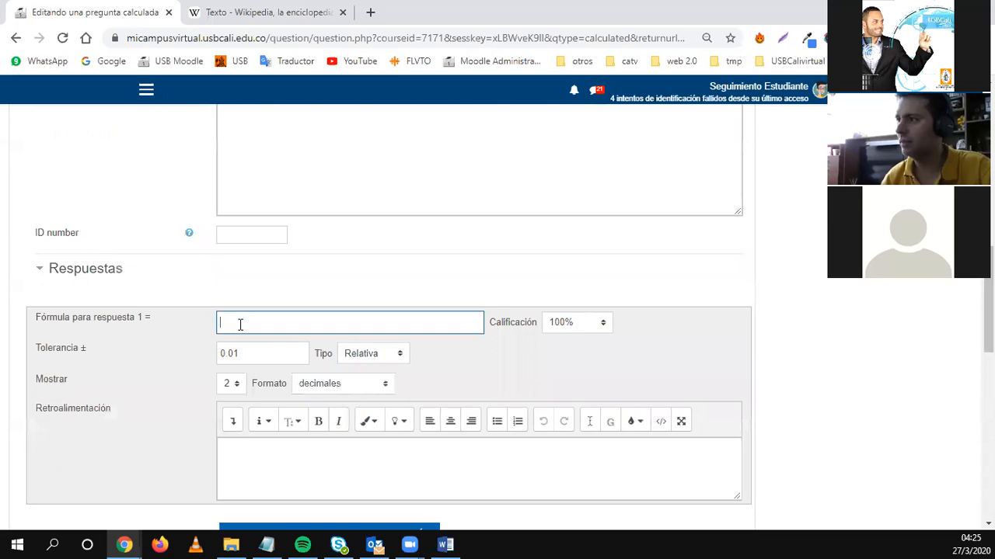
type("{")
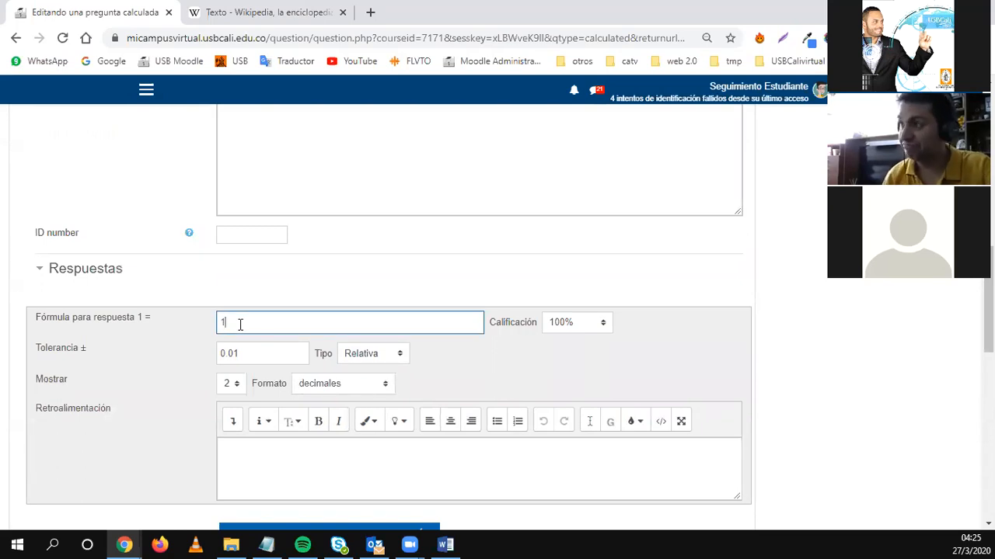
type("0")
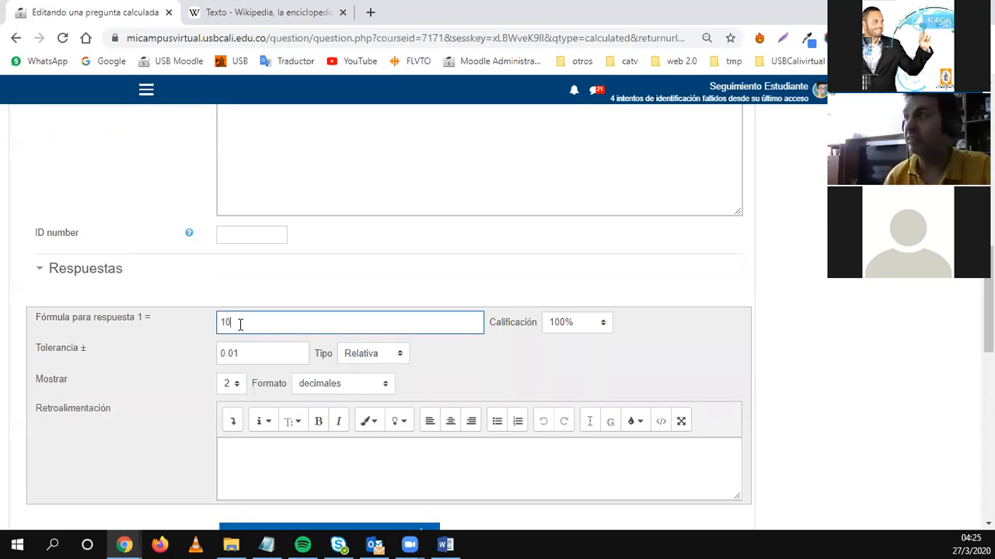
scroll(188, 315, "down", 1)
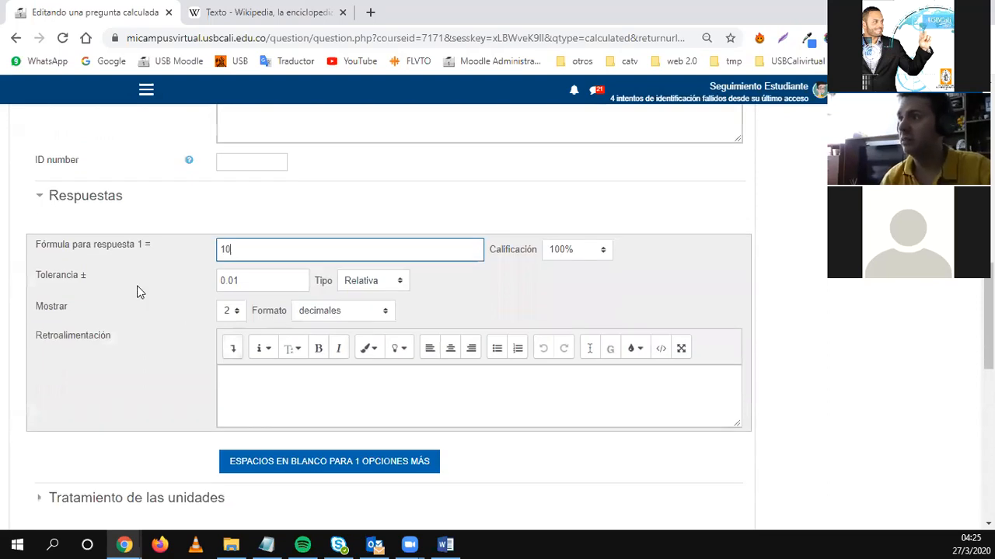
left_click(395, 282)
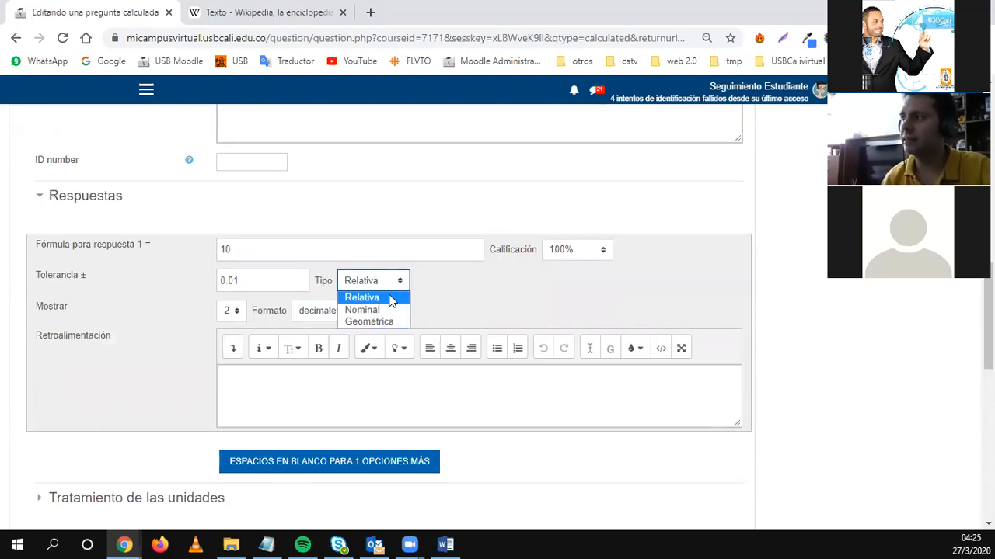
left_click(447, 309)
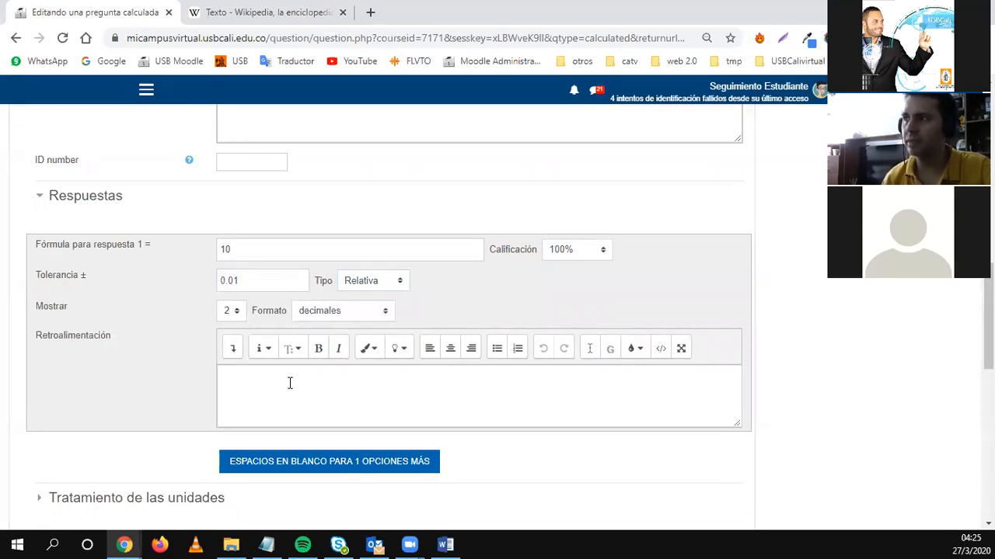
scroll(289, 385, "down", 1)
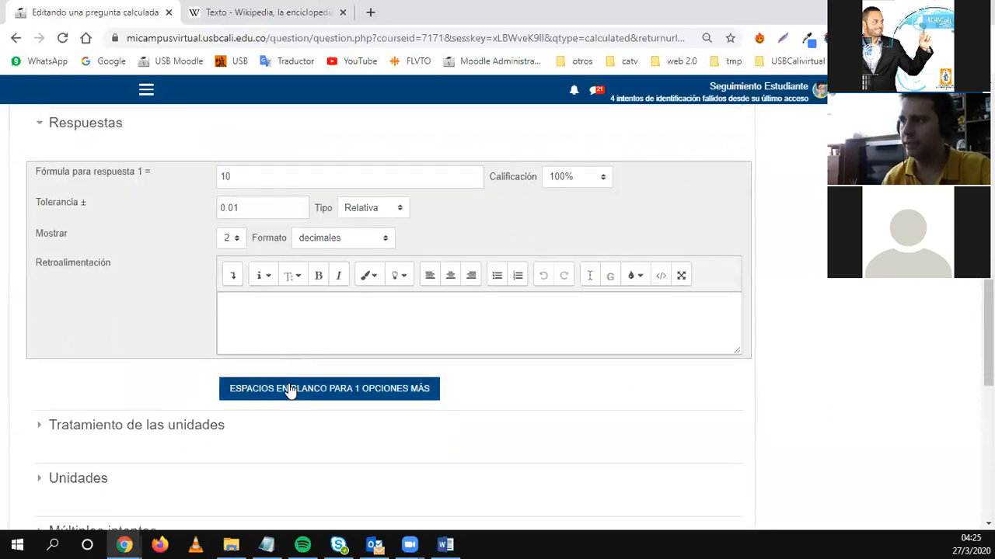
scroll(167, 351, "down", 1)
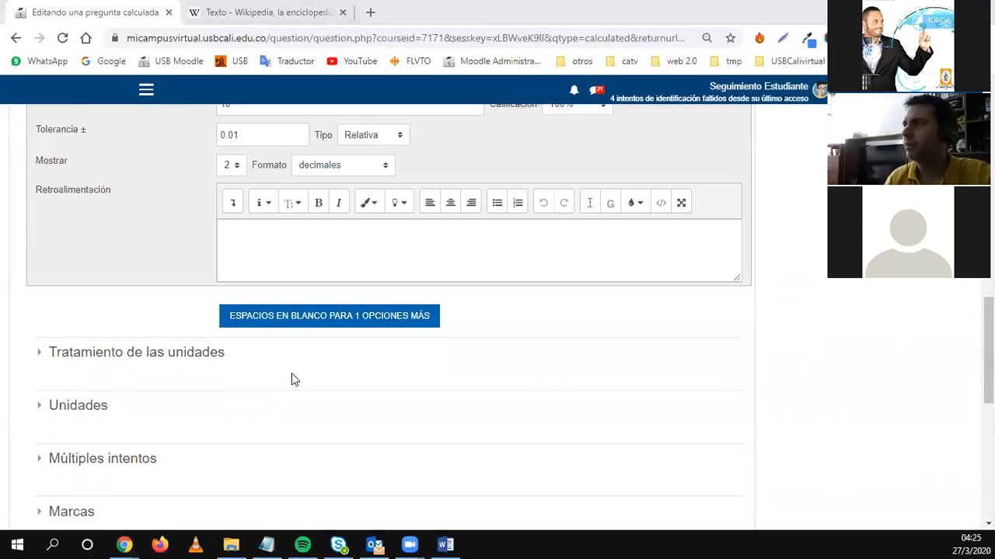
Paste the real question statement over the 'Enunciado' placeholder and recheck answer 1's formula.
scroll(291, 379, "up", 15)
left_click_drag(267, 216, 223, 214)
type("Cuál es el esfuerzo generado por una carga de 80 T en una zapata de 2x2 2x2 m")
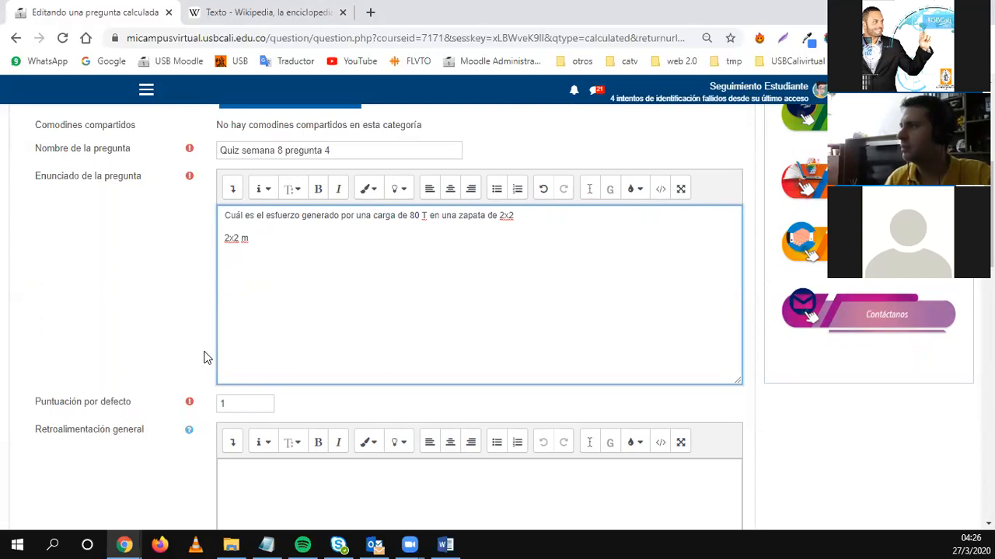
scroll(178, 351, "down", 5)
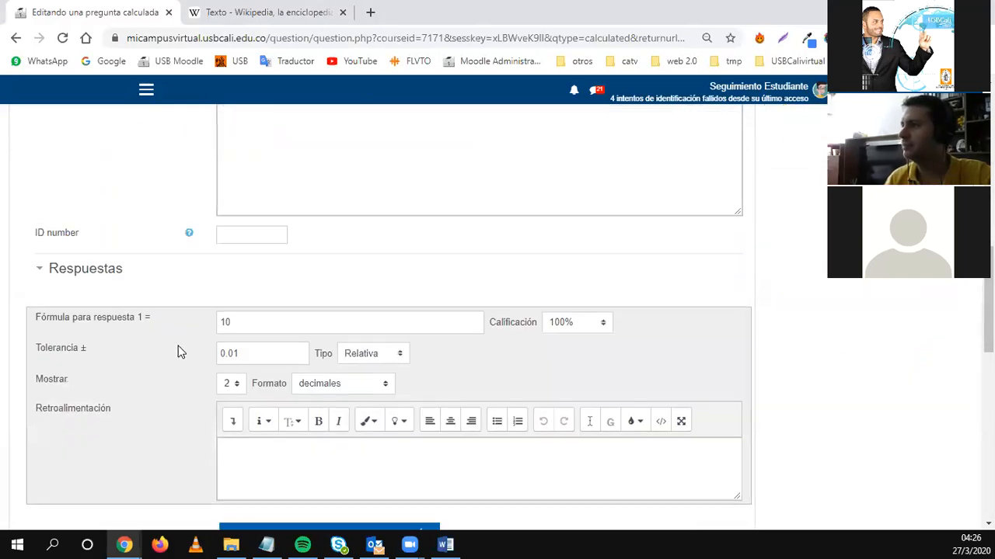
left_click(254, 321)
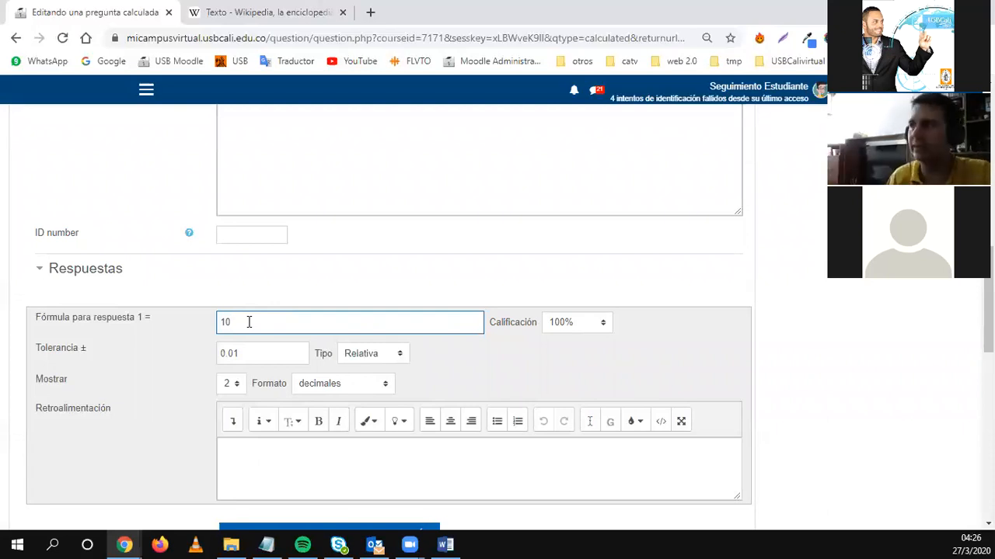
scroll(211, 354, "down", 2)
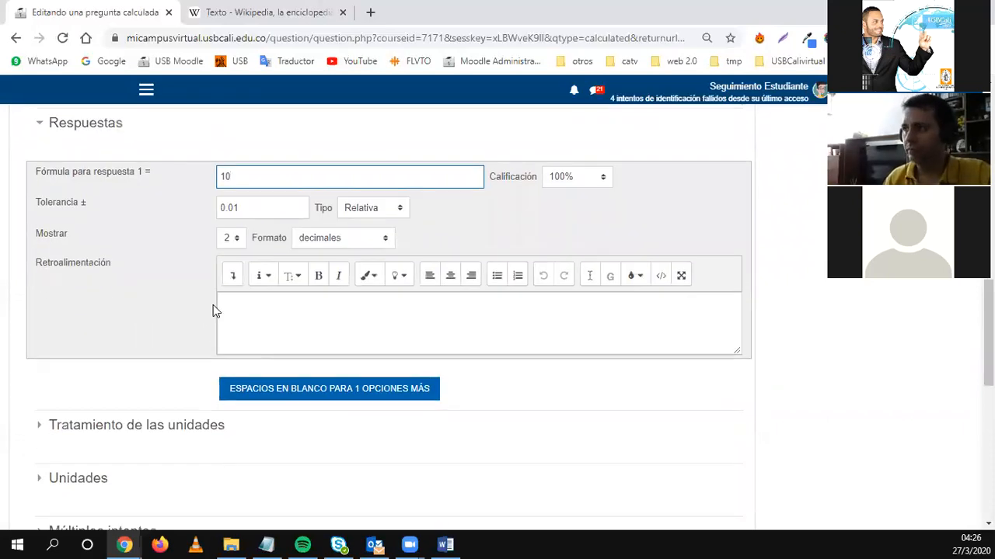
scroll(254, 362, "down", 1)
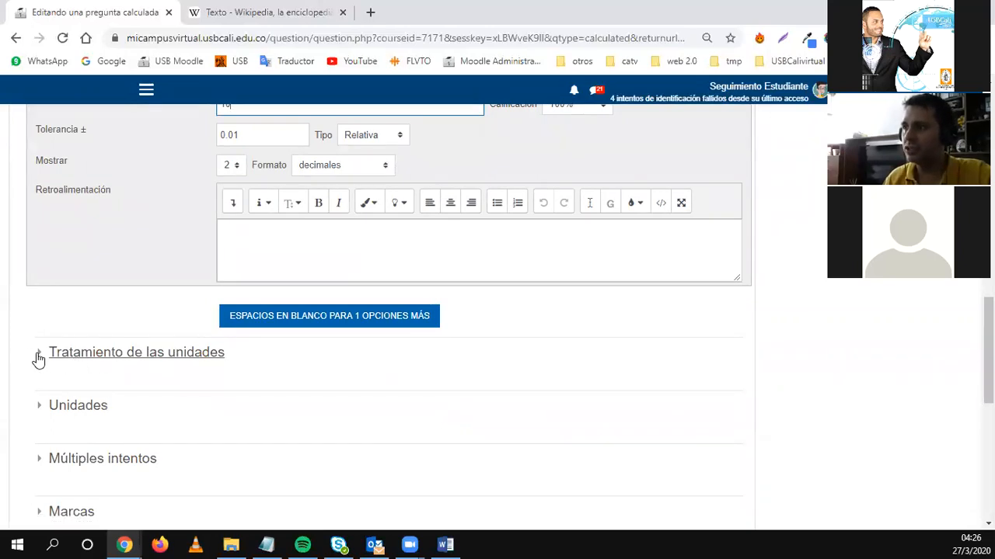
Keep unit handling at 'No se emplean Unidades' and expand the Unidades section.
left_click(35, 356)
scroll(142, 374, "down", 1)
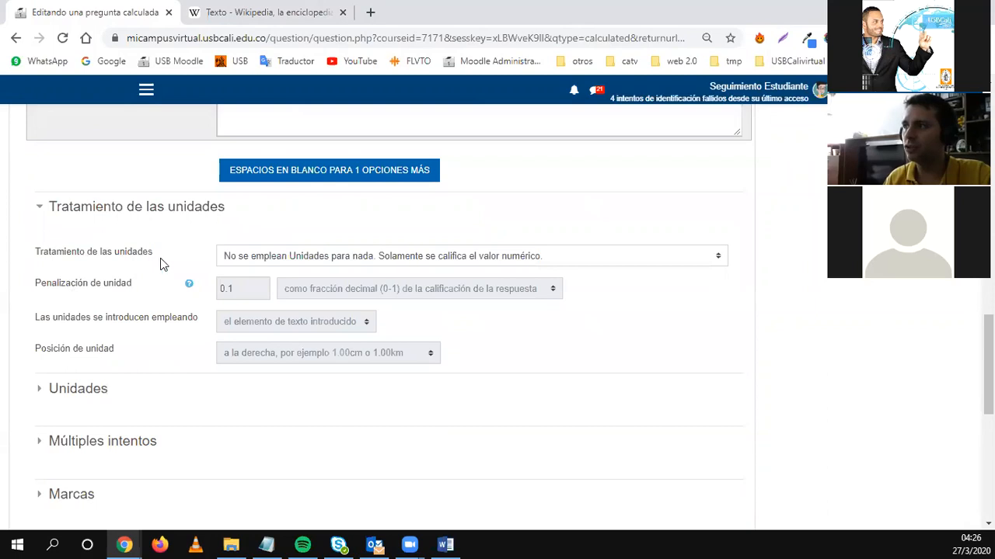
left_click(331, 257)
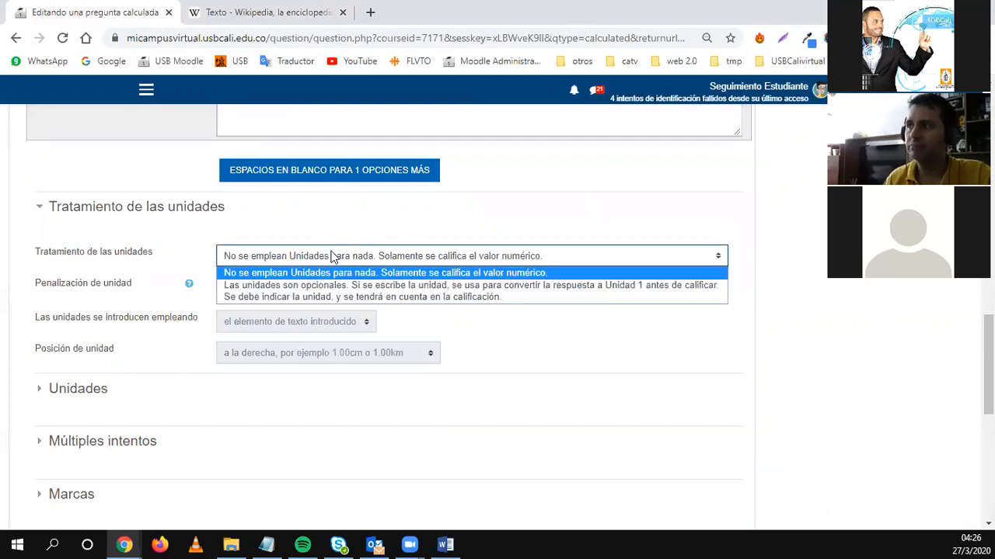
left_click(233, 260)
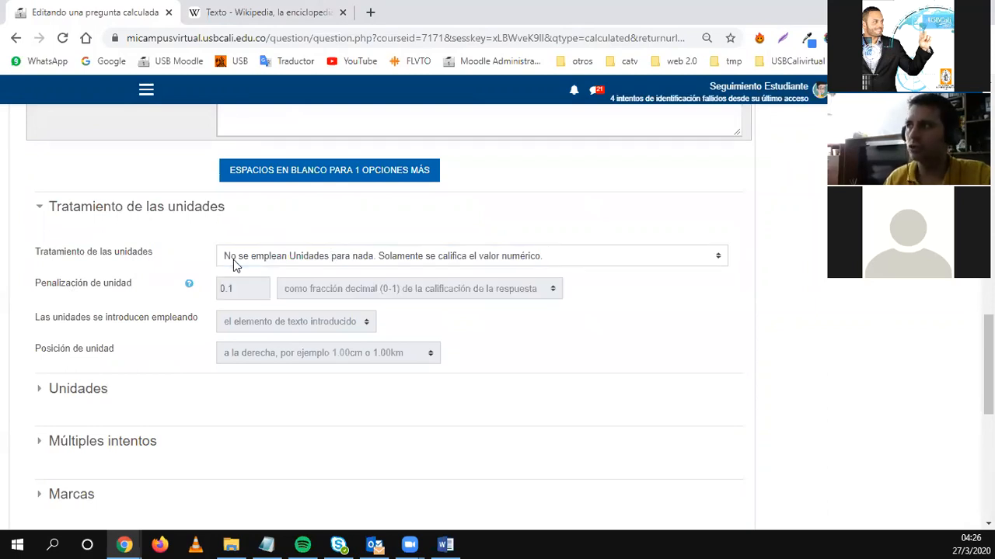
left_click(66, 390)
scroll(155, 381, "down", 2)
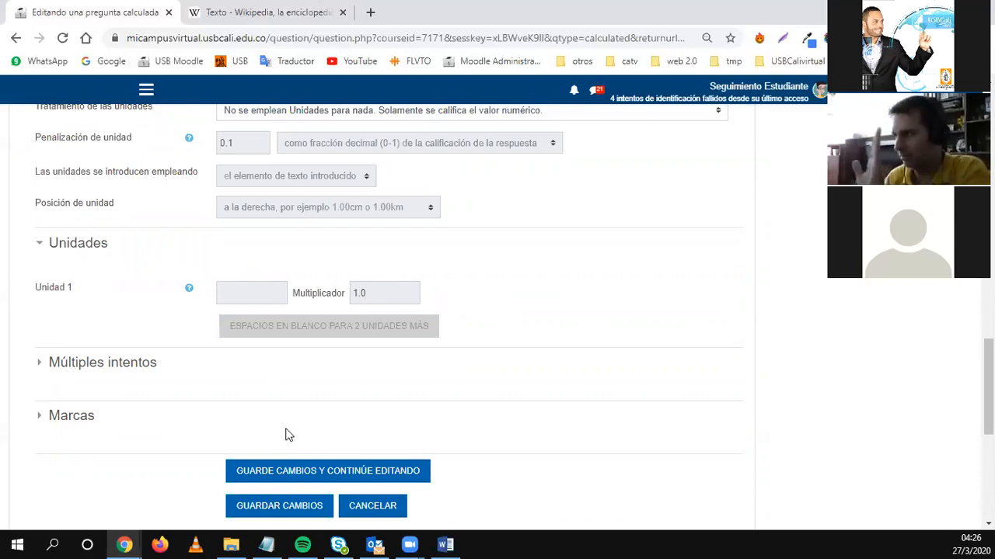
Save the question, then append '=' to the end of the statement.
left_click(308, 475)
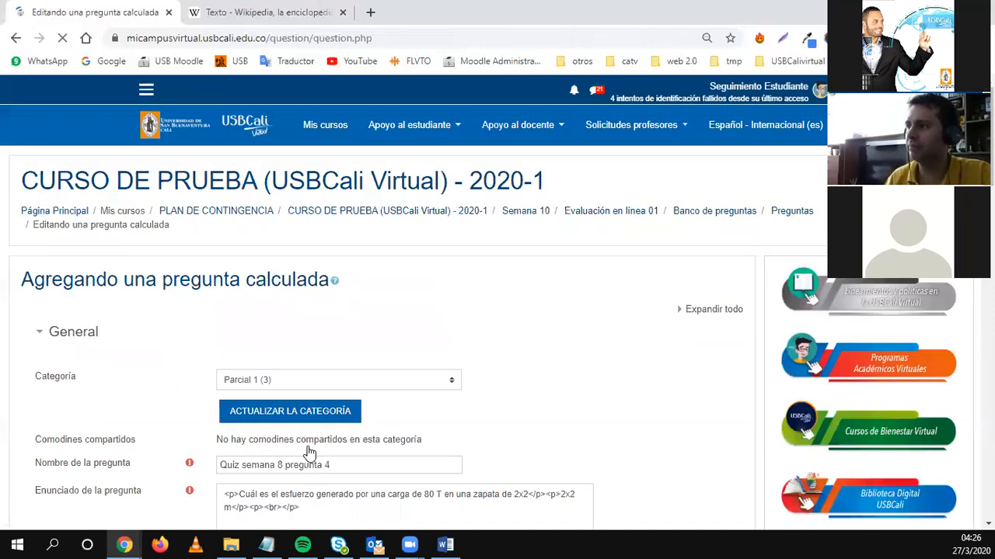
scroll(247, 363, "down", 15)
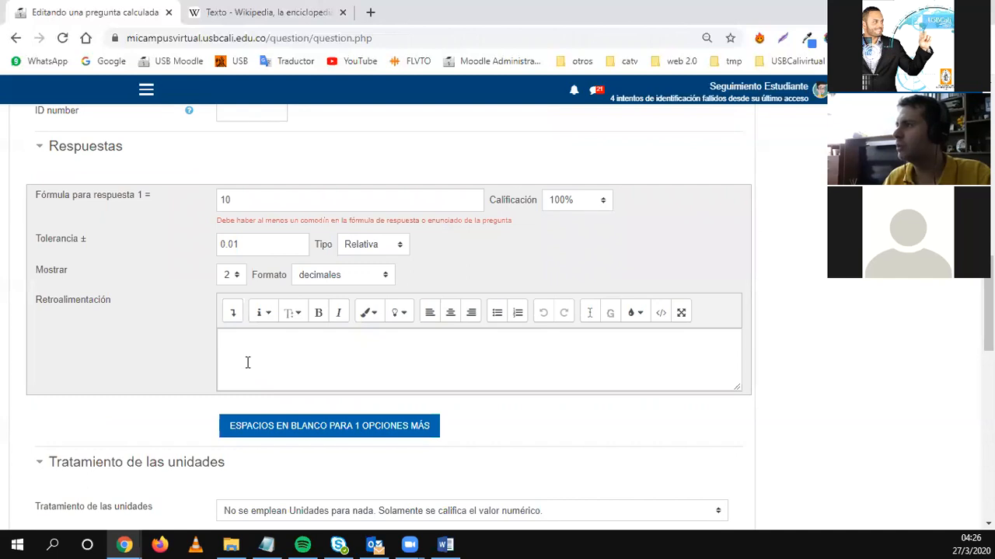
scroll(222, 342, "up", 2)
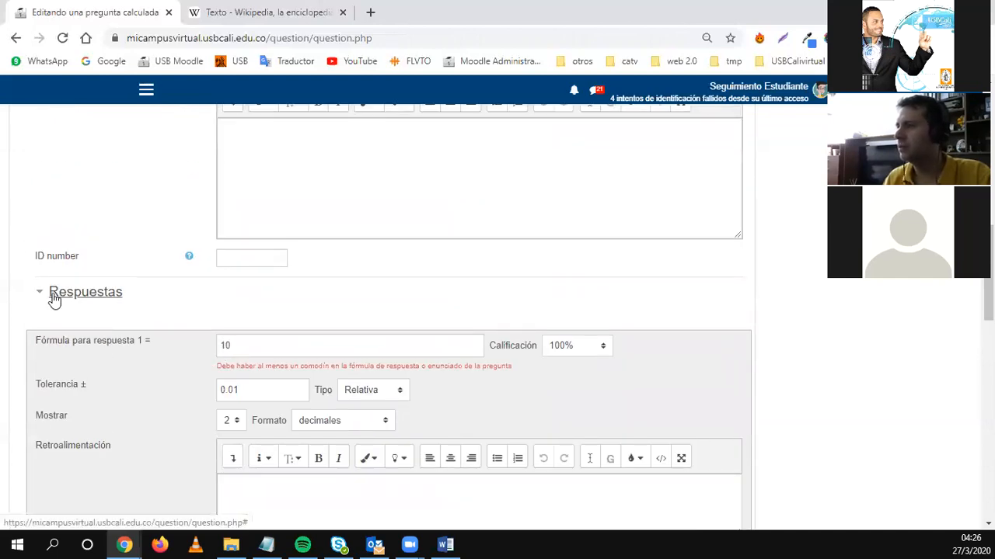
scroll(282, 411, "down", 2)
scroll(282, 408, "up", 4)
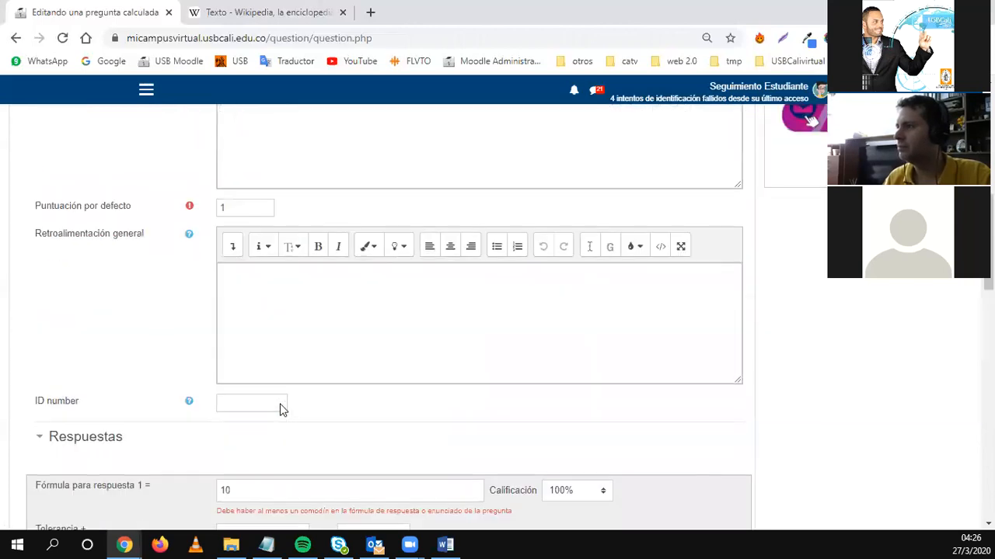
scroll(282, 411, "up", 4)
left_click(523, 313)
type("=*")
scroll(399, 388, "down", 4)
scroll(400, 382, "up", 4)
key("BackSpace")
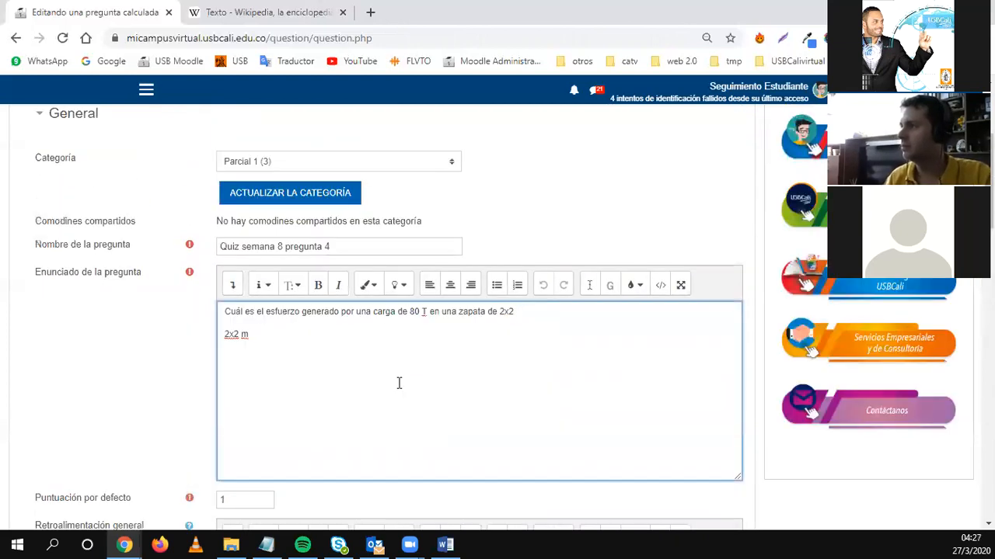
scroll(399, 383, "down", 5)
Change answer 1's formula to 4 and the statement to '7-3', then save.
left_click(253, 345)
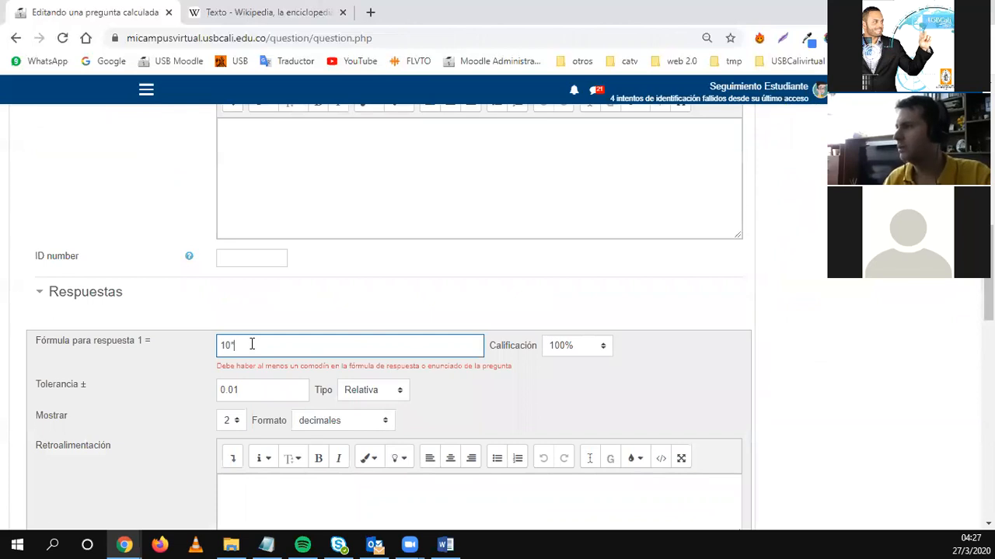
scroll(291, 420, "down", 6)
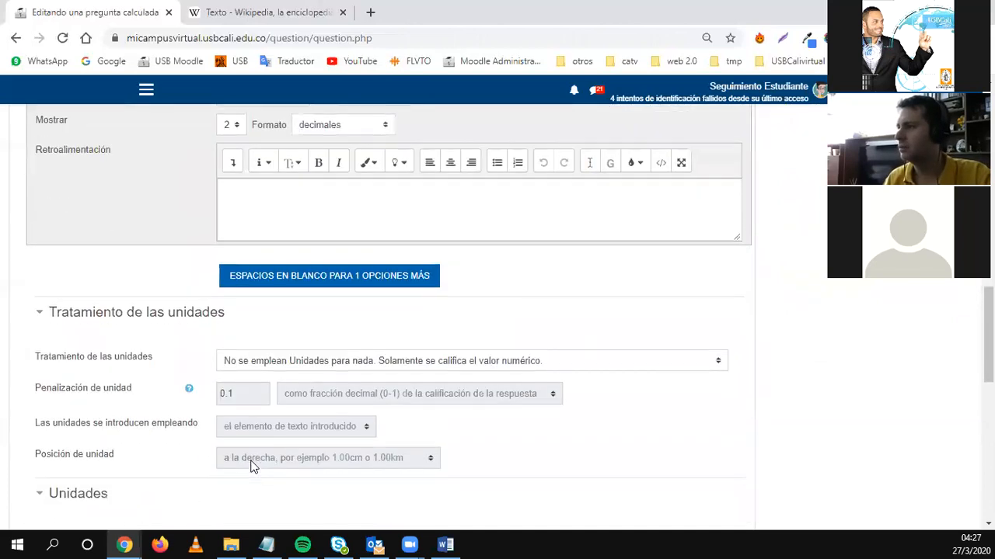
scroll(251, 459, "up", 5)
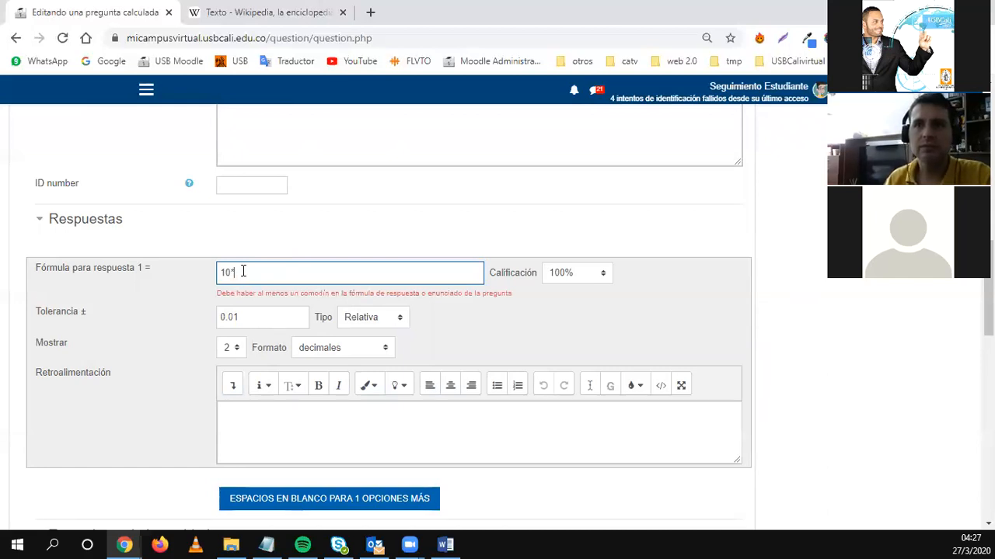
left_click_drag(243, 271, 176, 261)
type("4")
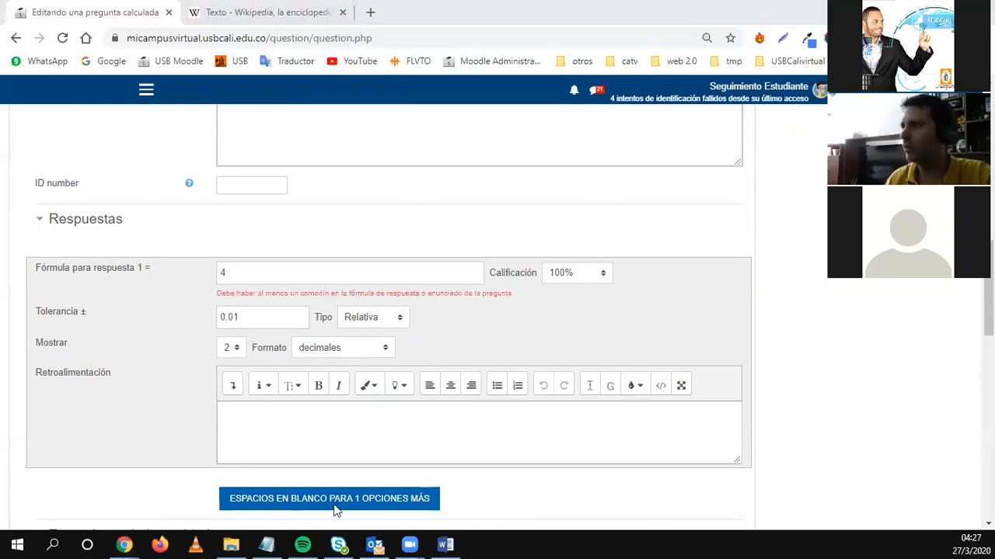
scroll(323, 412, "up", 1)
scroll(323, 412, "up", 6)
left_click(274, 321)
key("ctrl+a")
type("7-3")
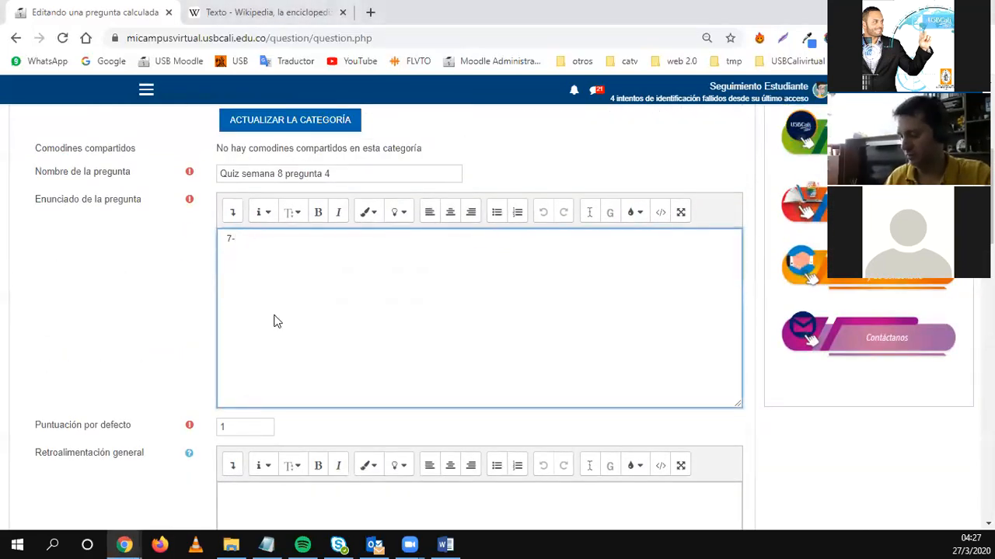
scroll(218, 342, "down", 6)
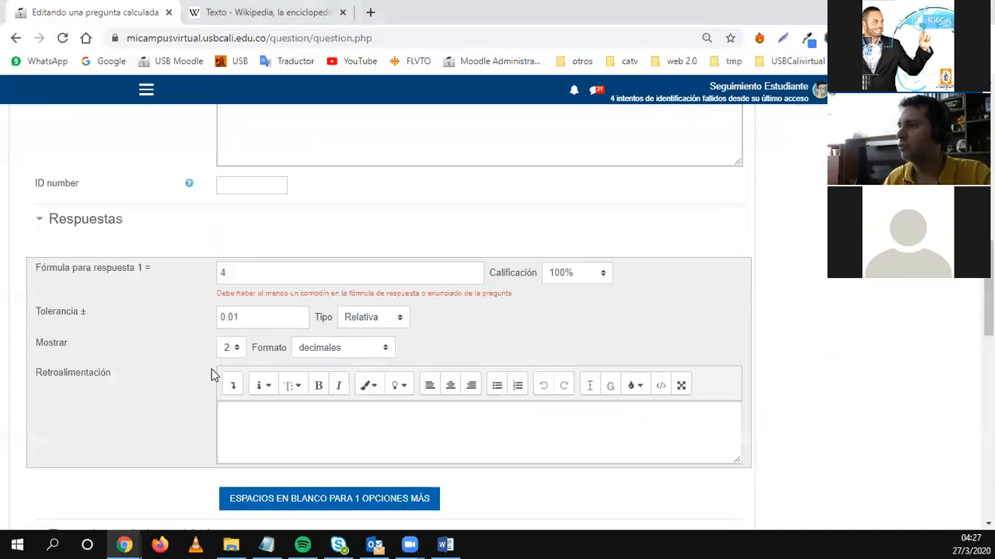
scroll(211, 376, "down", 14)
left_click(246, 325)
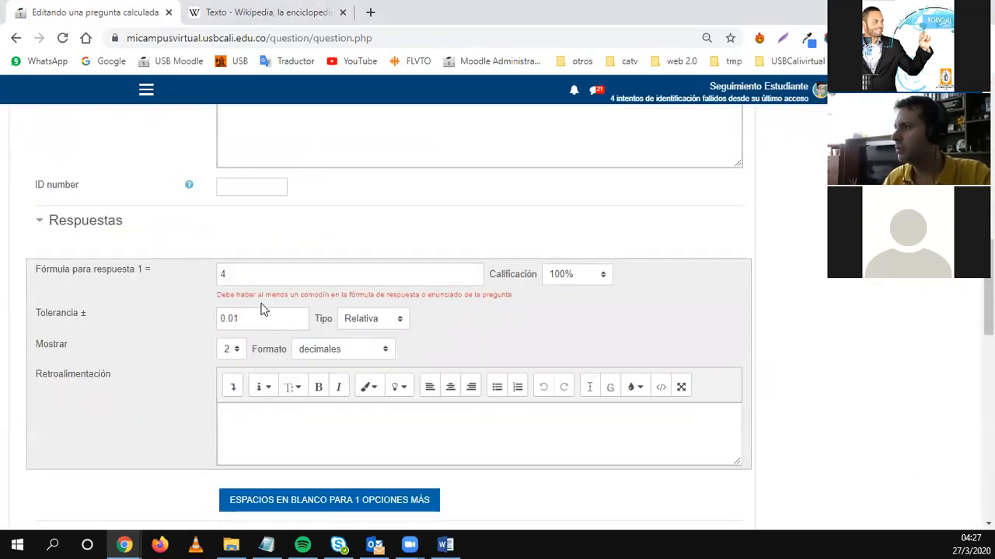
Change answer 1's formula to 4.1 and save again.
left_click(250, 274)
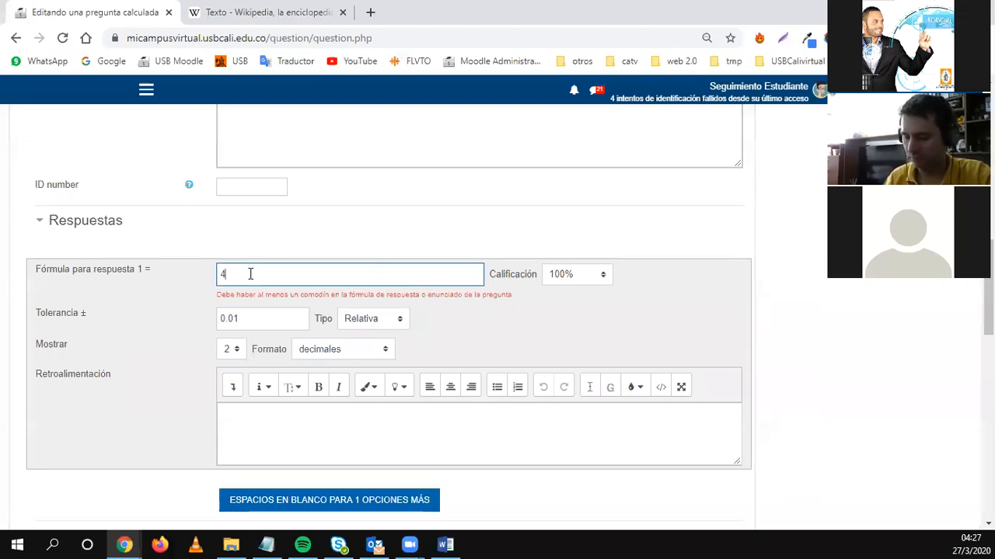
type(".1")
scroll(115, 419, "down", 10)
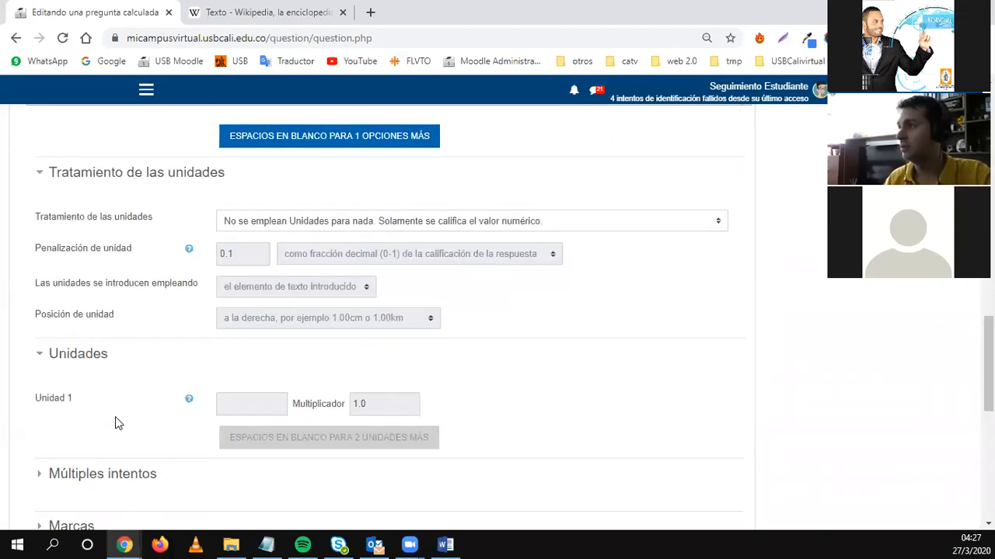
left_click(257, 254)
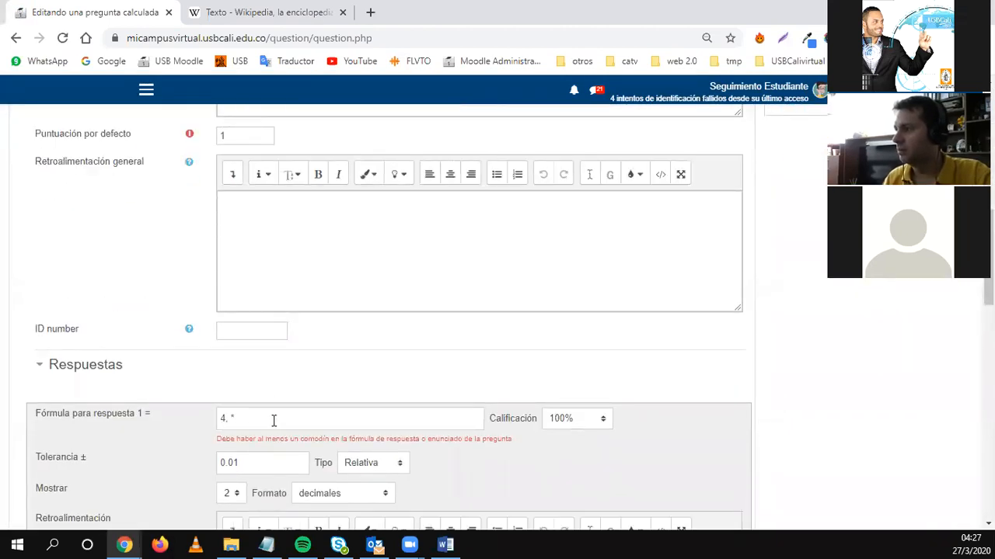
scroll(274, 420, "down", 1)
Replace answer 1's formula with '2 k/cm2' and paste the original statement back over '7-3'.
left_click(364, 390)
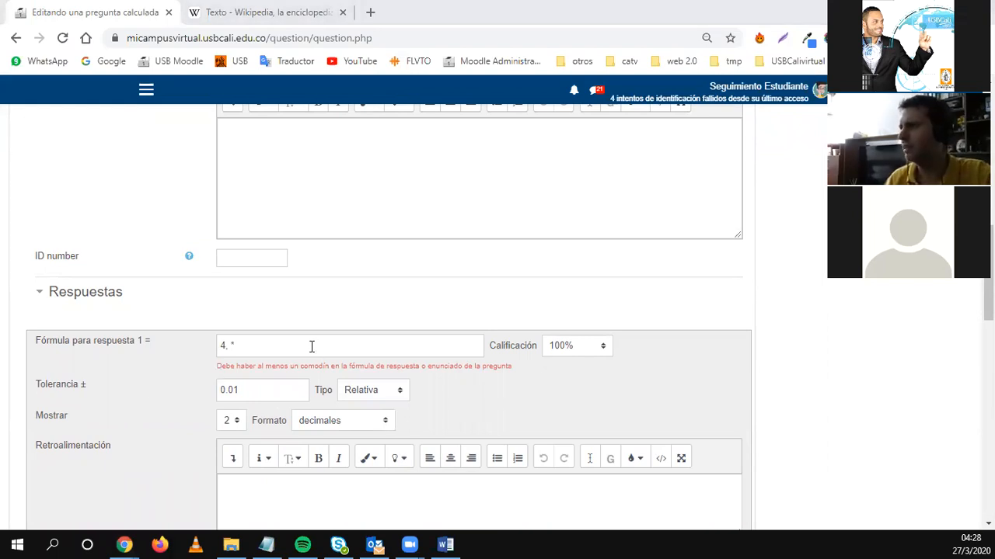
left_click_drag(273, 348, 227, 363)
type("2 k/cm2")
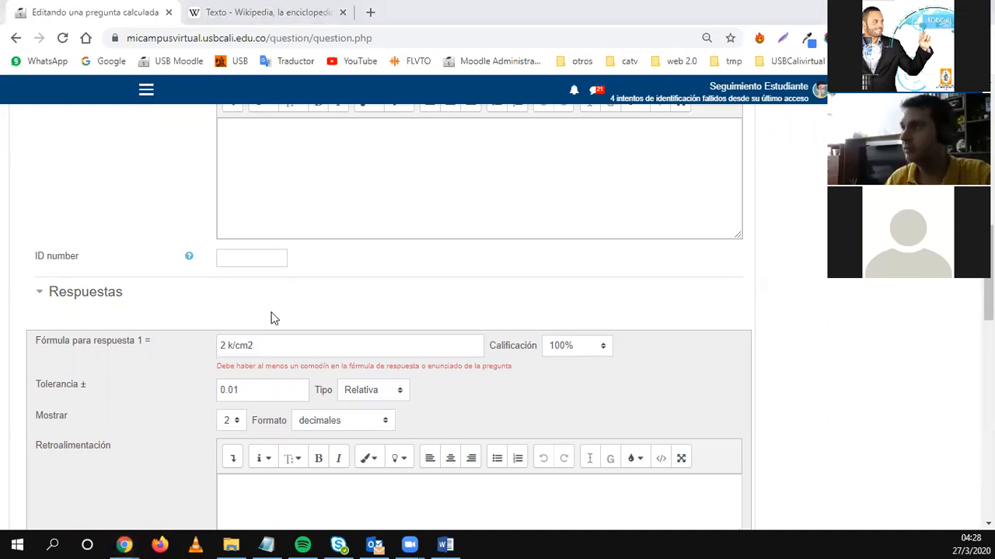
scroll(272, 318, "up", 3)
scroll(266, 371, "up", 3)
left_click_drag(251, 333, 211, 307)
type("Cuál es el esfuerzo generado por una carga de 80 T en una zapata de 2x2 2x2 m")
scroll(154, 362, "down", 12)
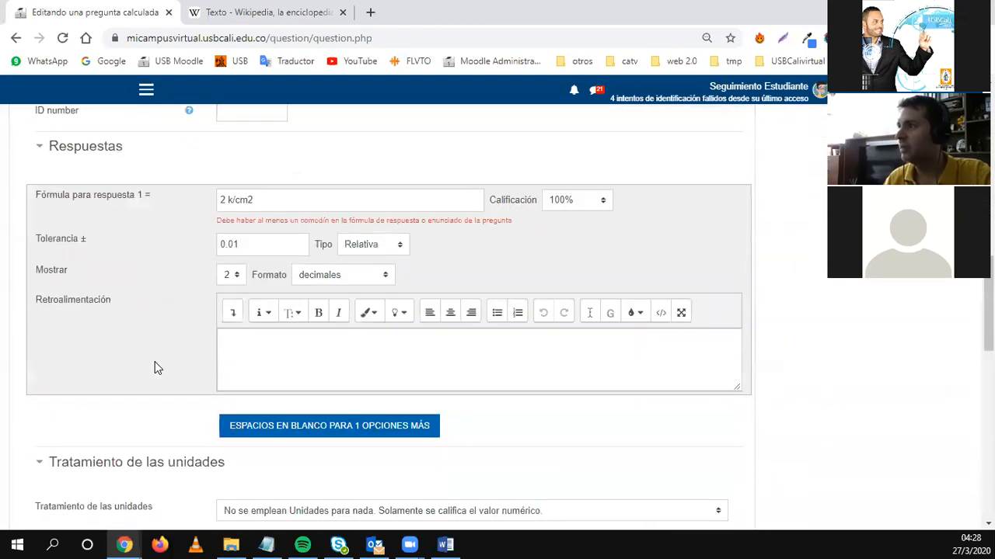
scroll(155, 368, "down", 5)
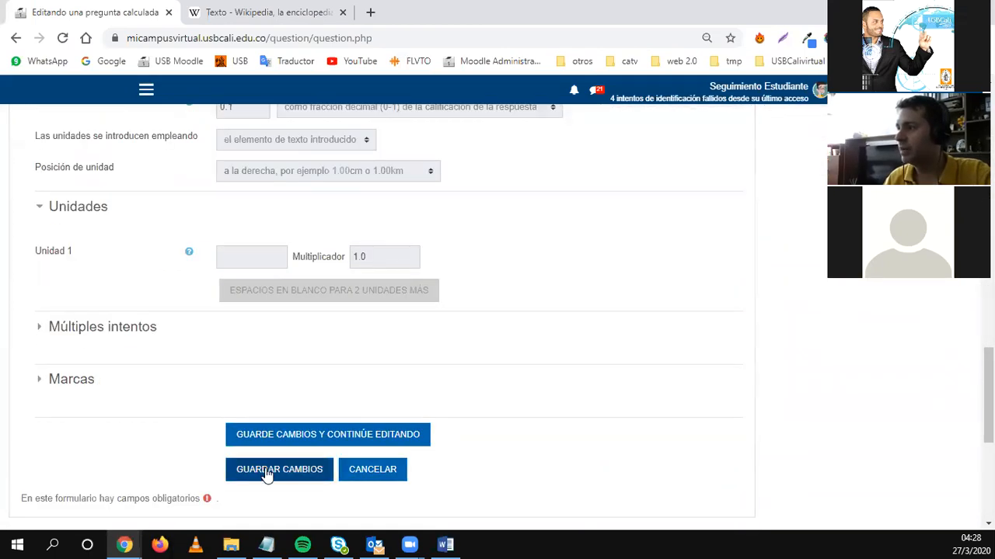
Save the question with the restored statement and return to the statement editor.
left_click(266, 471)
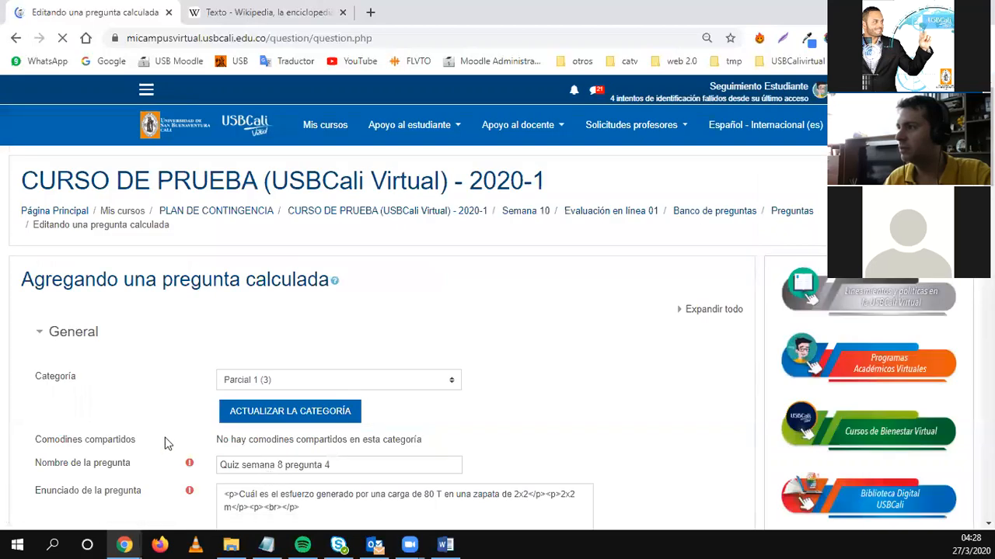
scroll(164, 441, "down", 9)
scroll(165, 443, "down", 2)
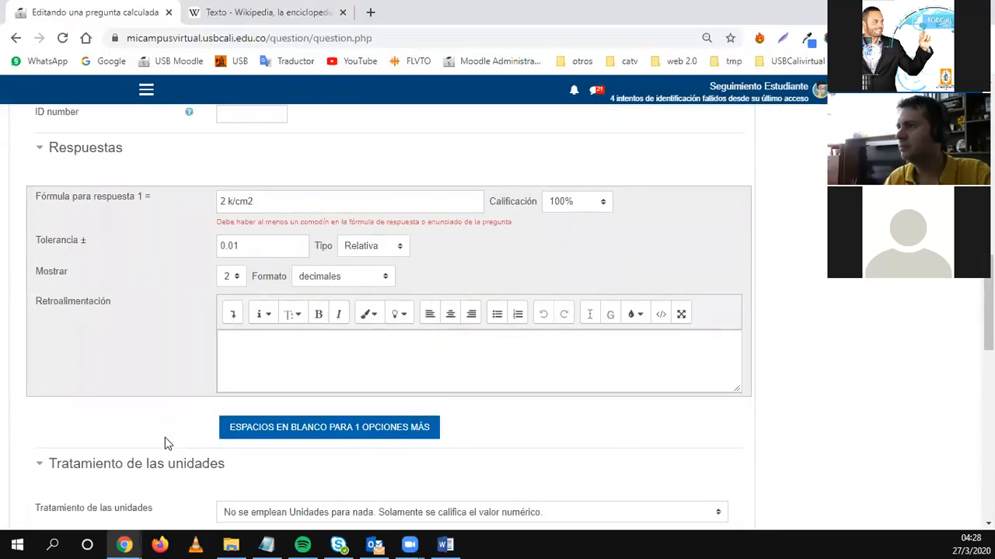
scroll(165, 441, "up", 5)
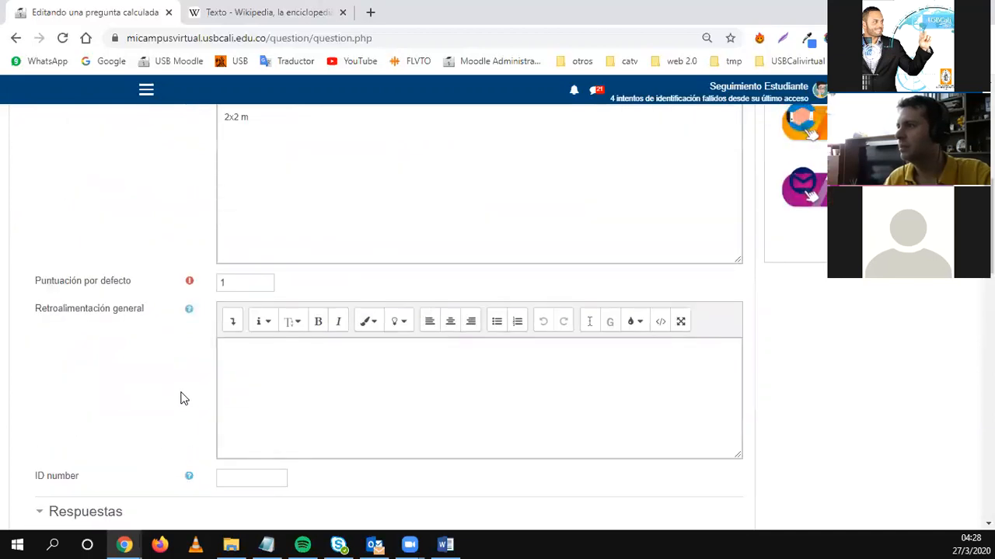
scroll(183, 395, "up", 2)
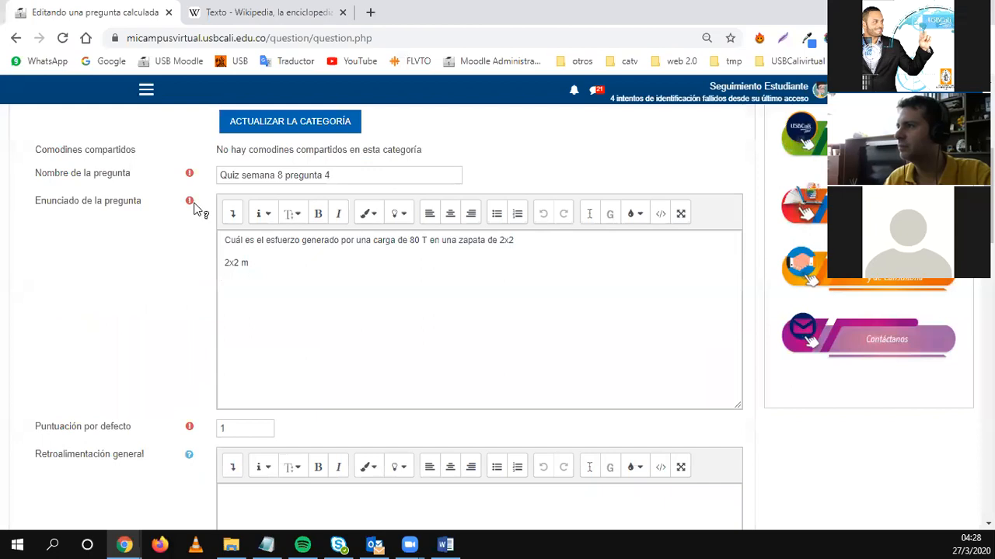
left_click(329, 264)
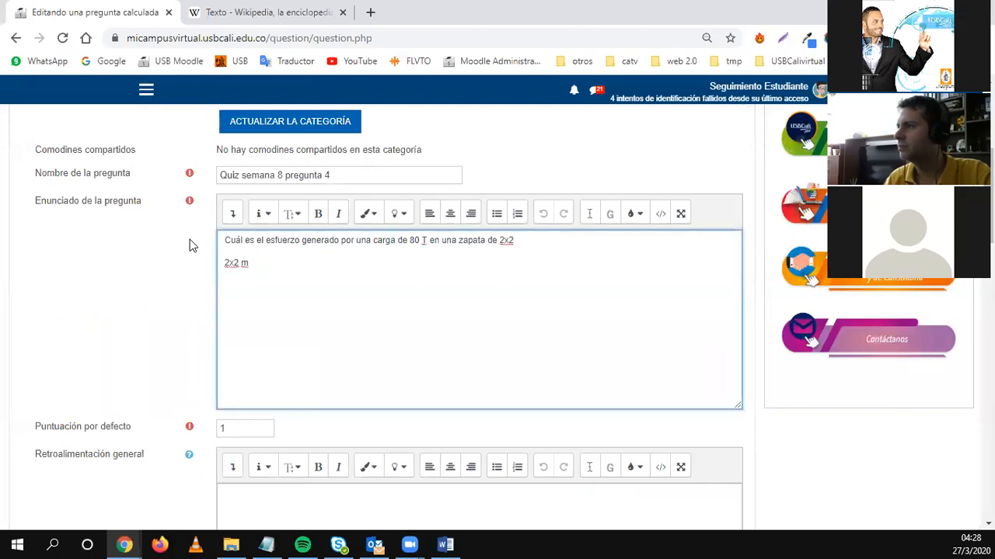
double_click(192, 202)
left_click(192, 202)
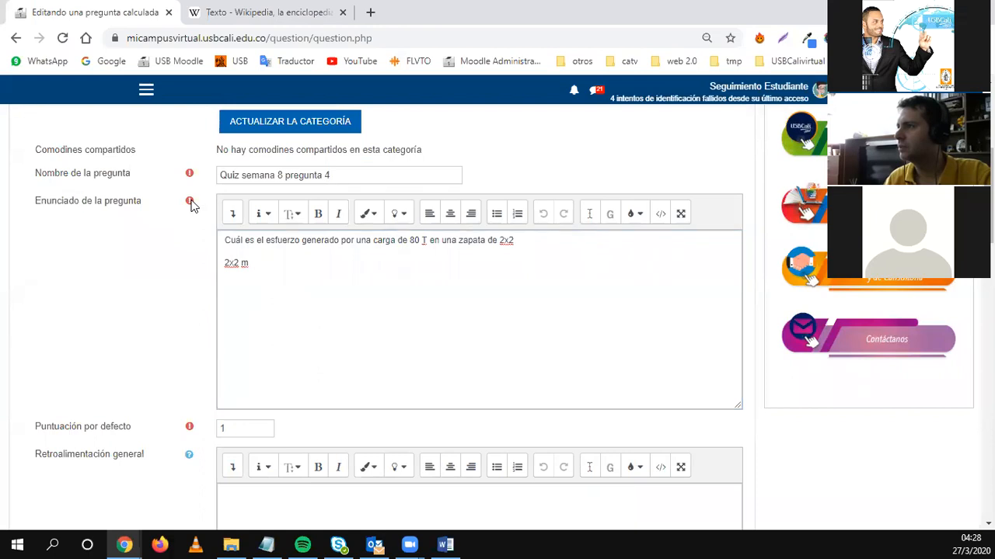
left_click(286, 272)
key("ctrl+a")
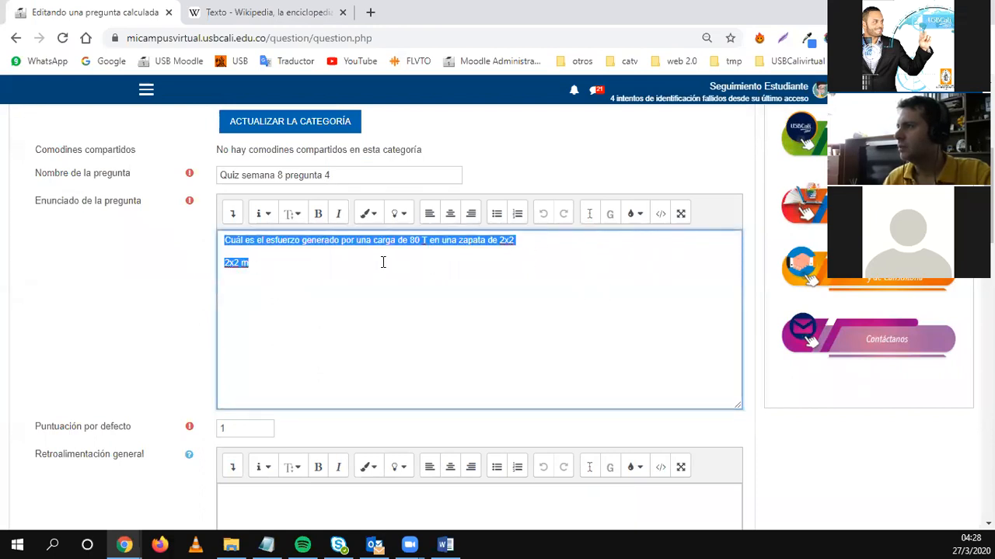
Delete the second '2x2 m' line from the statement and save the question.
left_click(520, 241)
left_click_drag(519, 241, 520, 280)
key("BackSpace")
key("BackSpace")
type("\"")
scroll(216, 397, "down", 20)
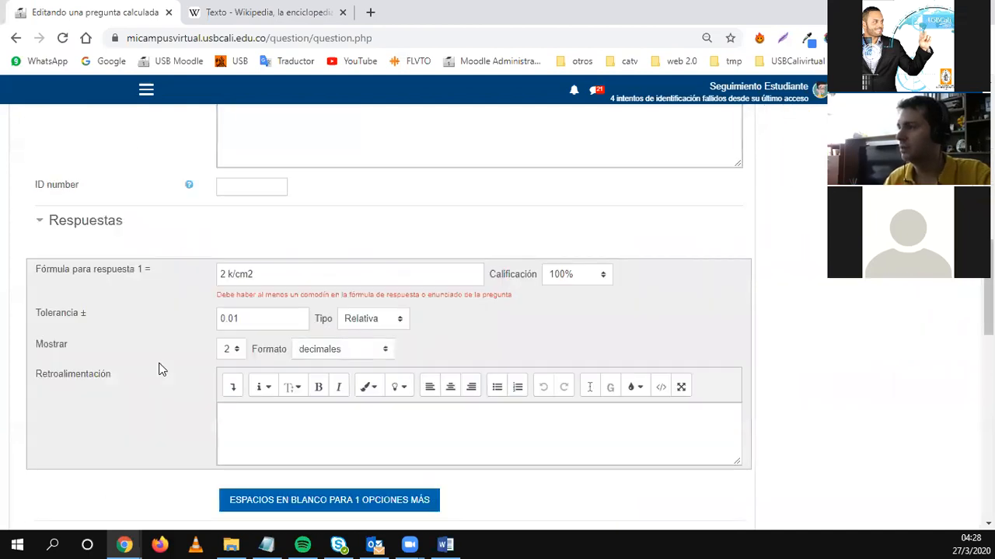
scroll(195, 351, "down", 1)
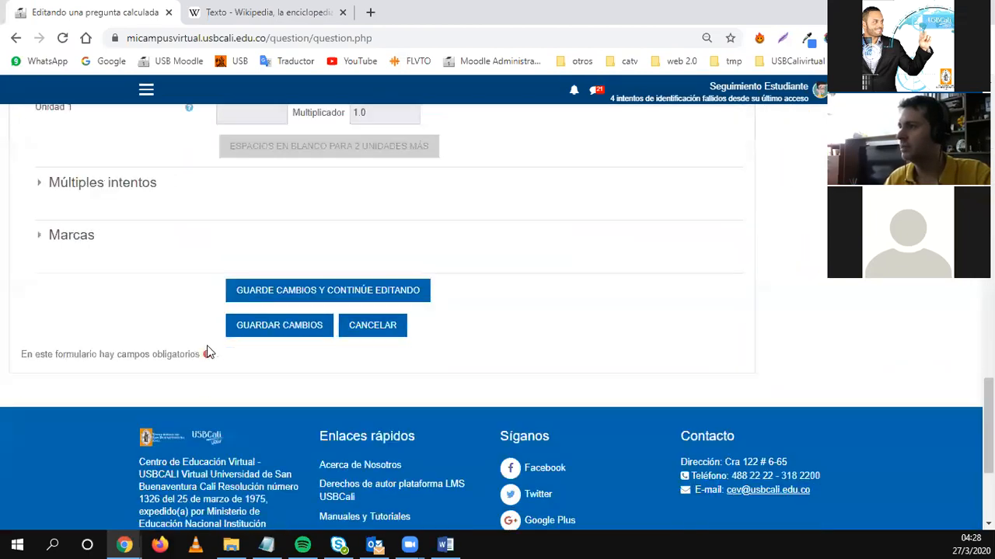
left_click(251, 324)
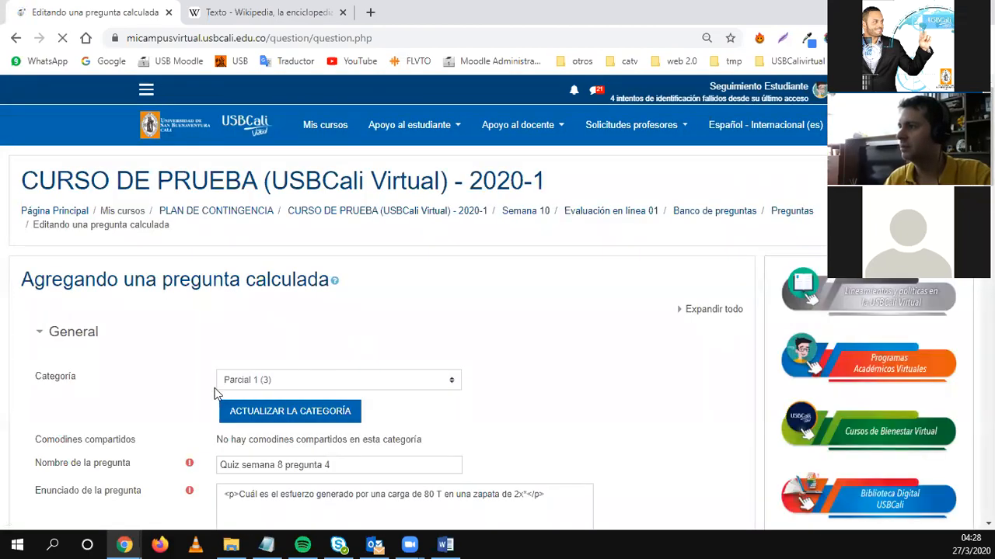
Add '2' after '2x' in the question text so it reads a 2x2 footing.
scroll(216, 395, "down", 3)
scroll(215, 394, "down", 6)
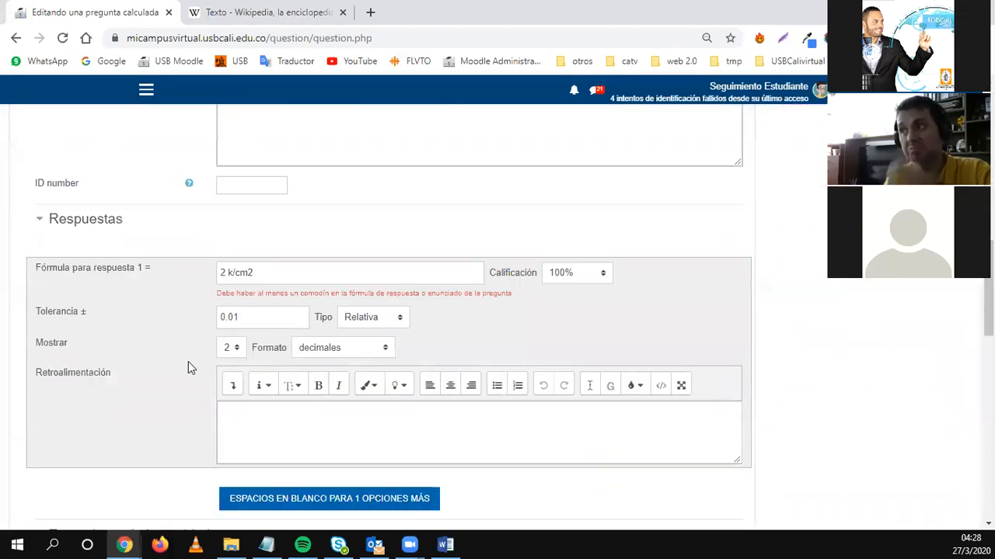
scroll(188, 362, "up", 3)
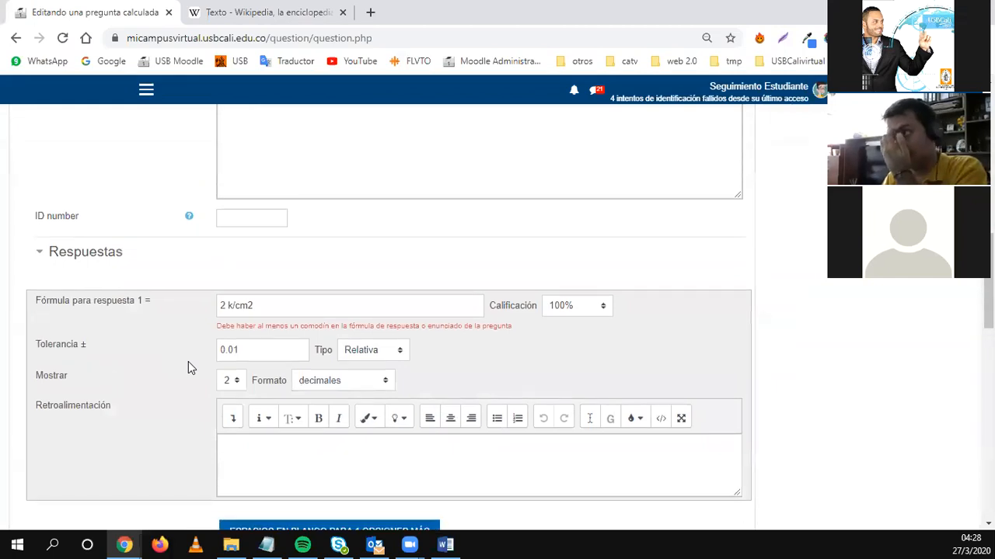
scroll(188, 362, "down", 2)
scroll(188, 361, "down", 5)
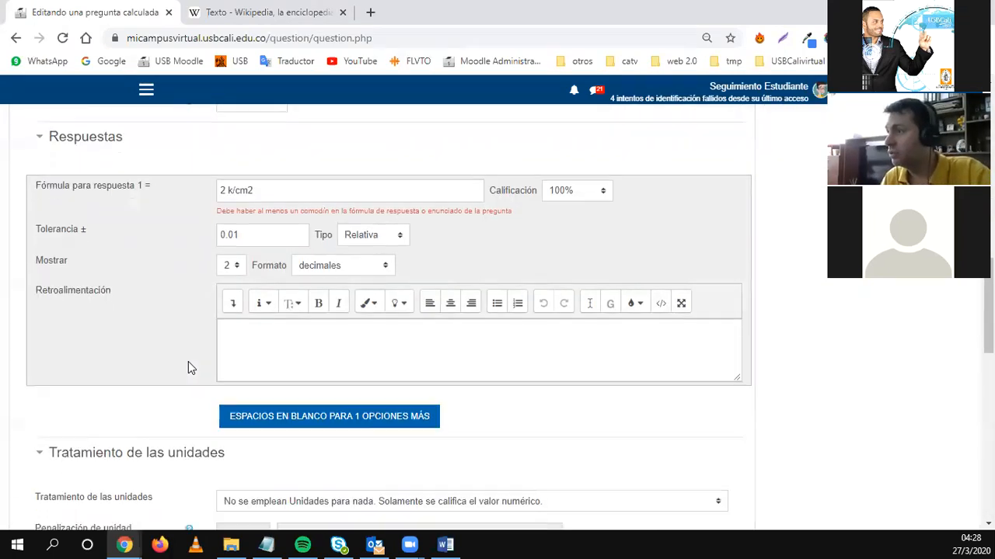
scroll(188, 362, "down", 3)
scroll(188, 361, "up", 3)
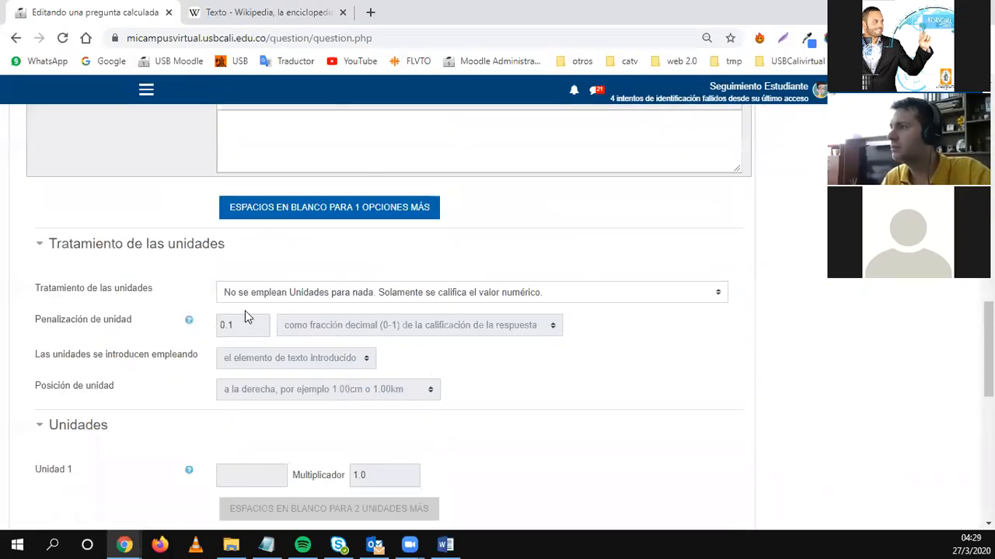
scroll(224, 363, "down", 4)
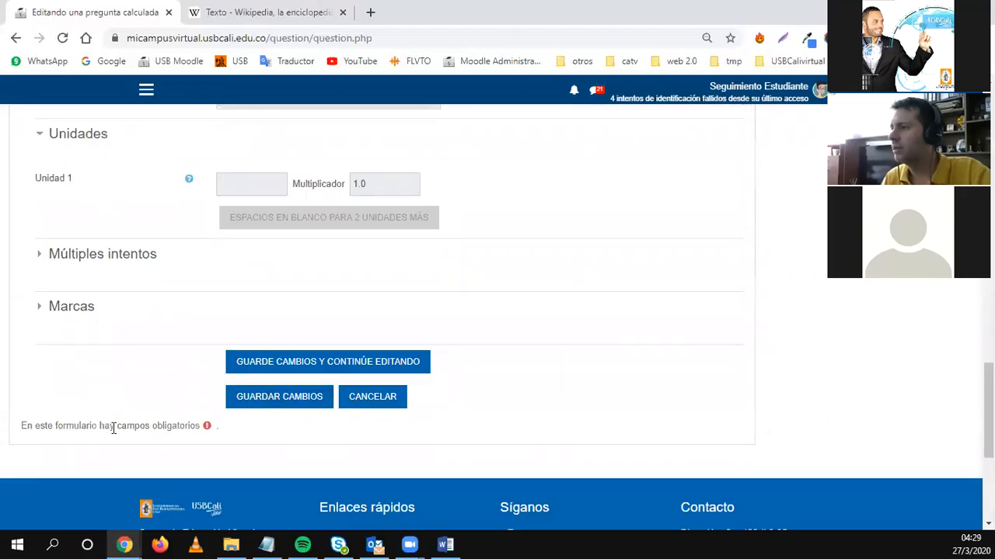
scroll(198, 431, "up", 15)
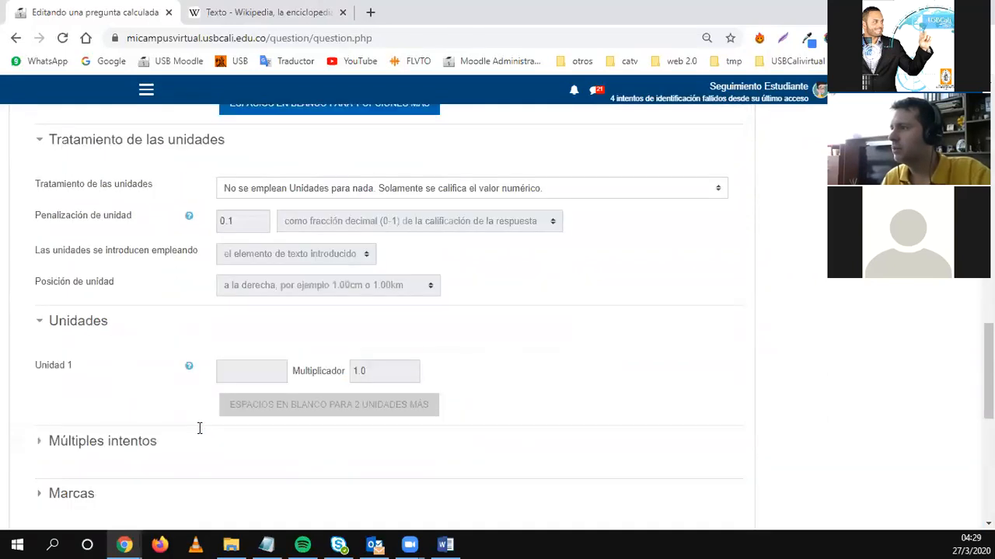
scroll(198, 431, "up", 2)
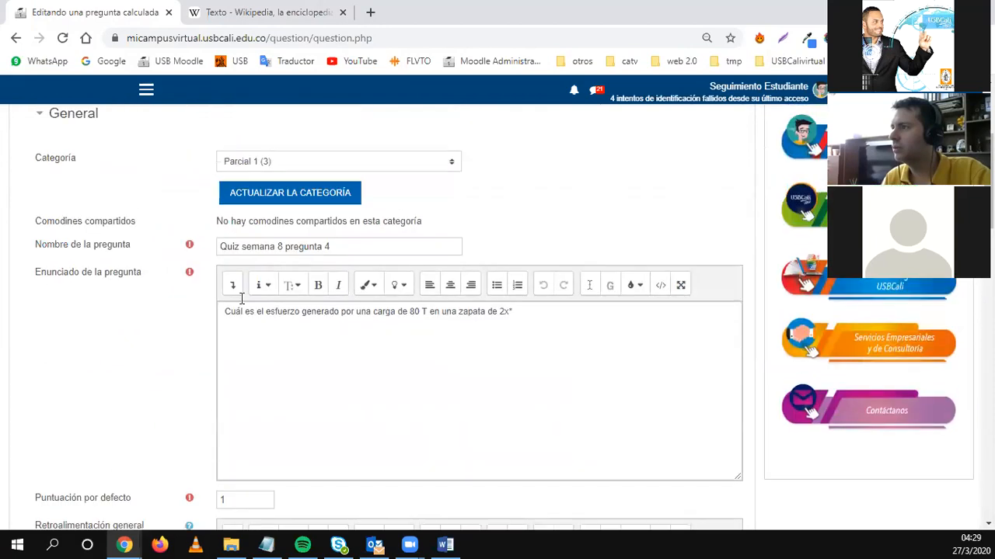
left_click(478, 360)
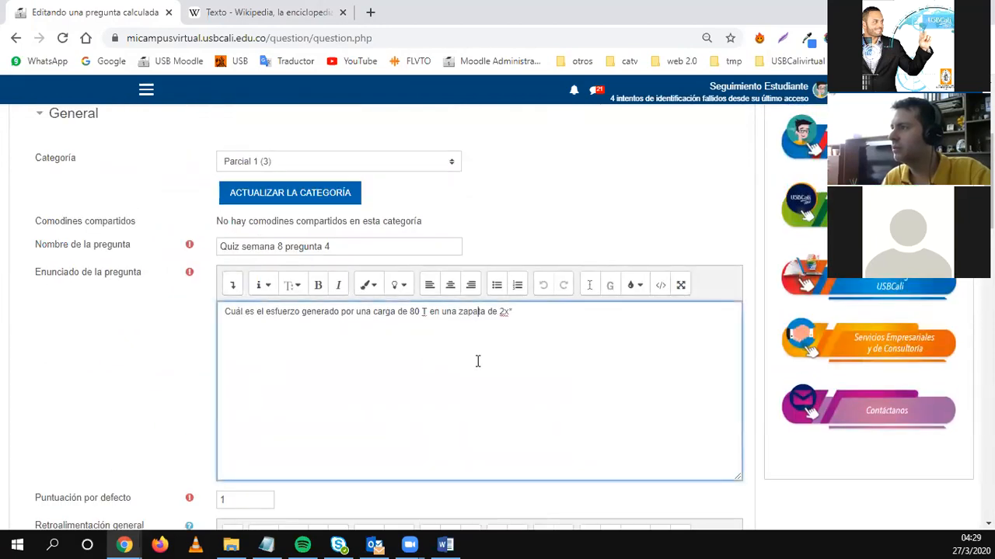
type("2")
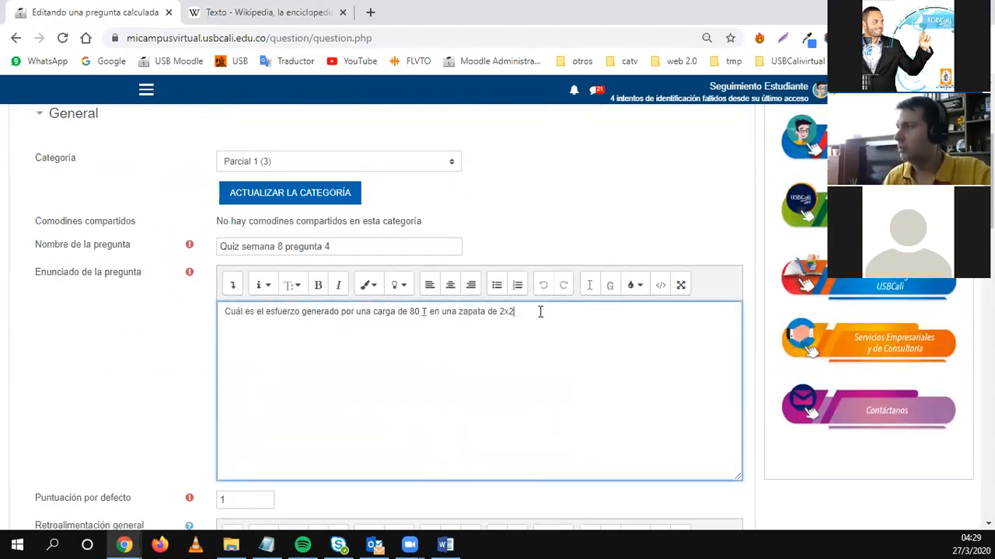
Set answer 1's tolerance type to Nominal and save the question.
scroll(262, 438, "down", 5)
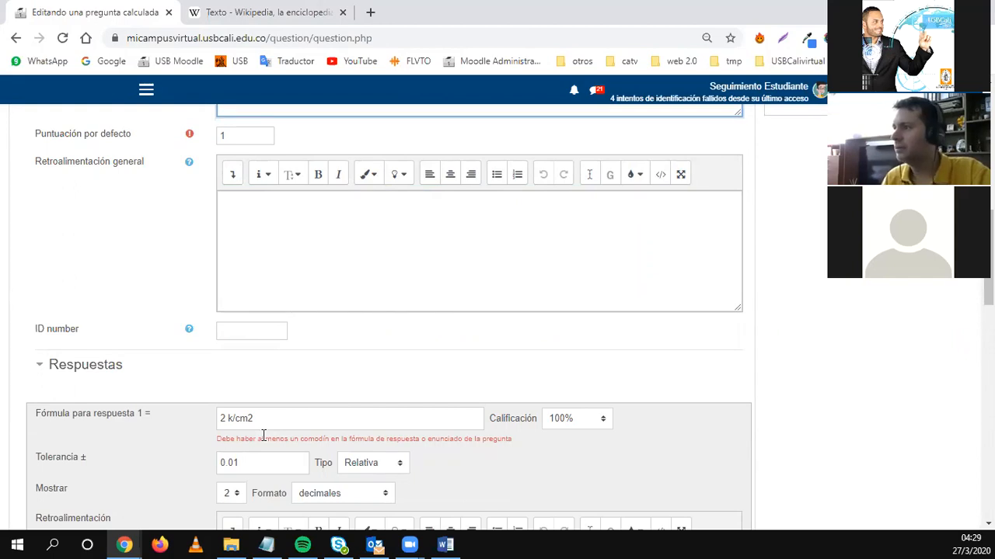
scroll(263, 436, "down", 2)
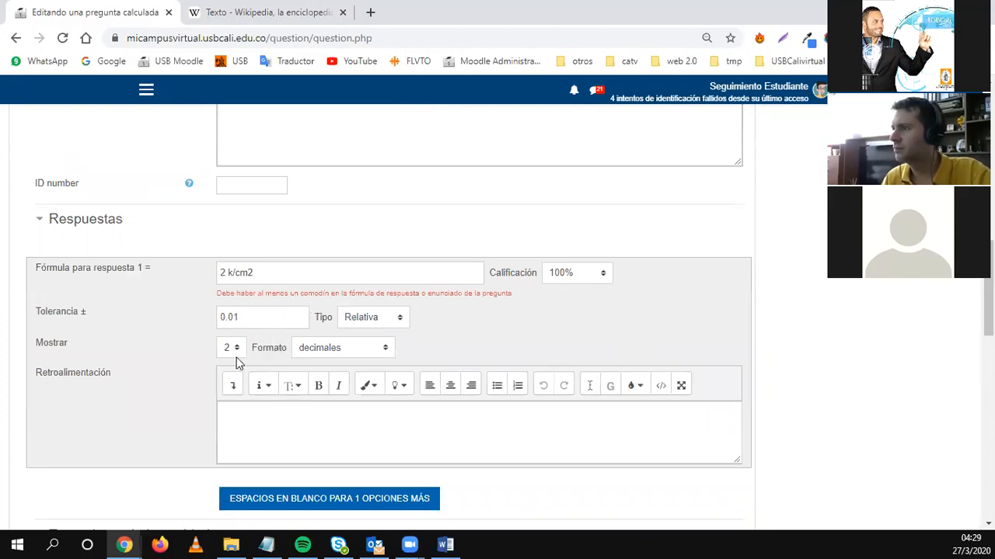
left_click(372, 319)
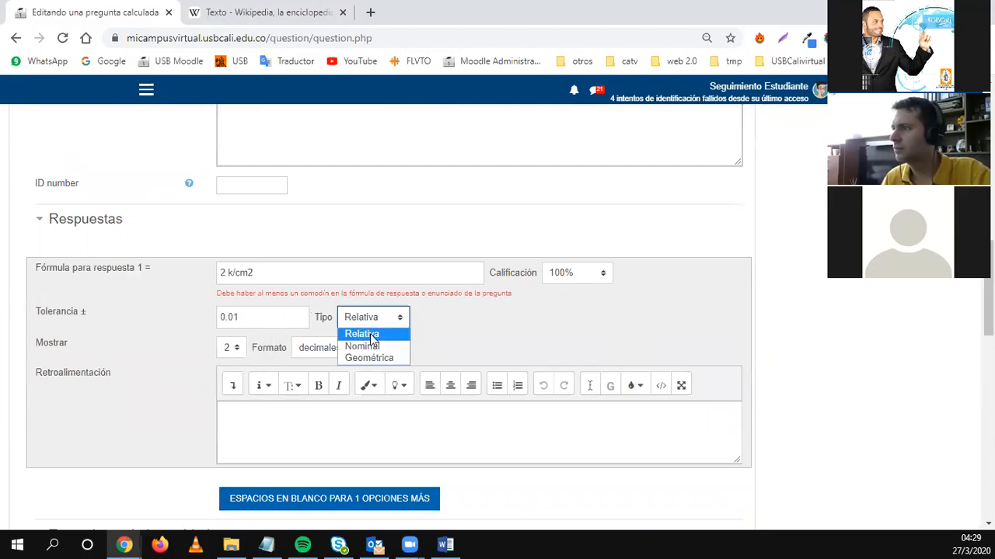
left_click(361, 344)
scroll(165, 391, "down", 10)
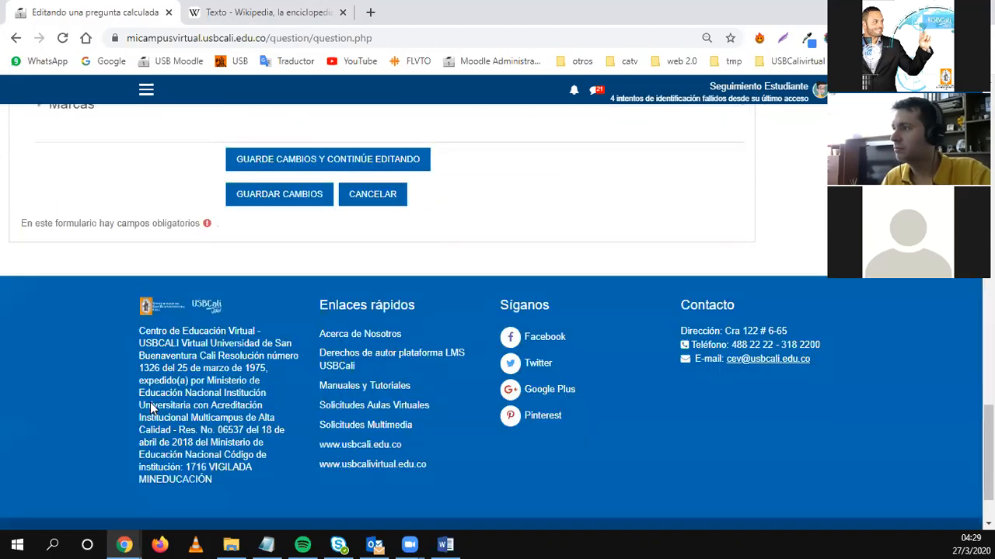
left_click(265, 264)
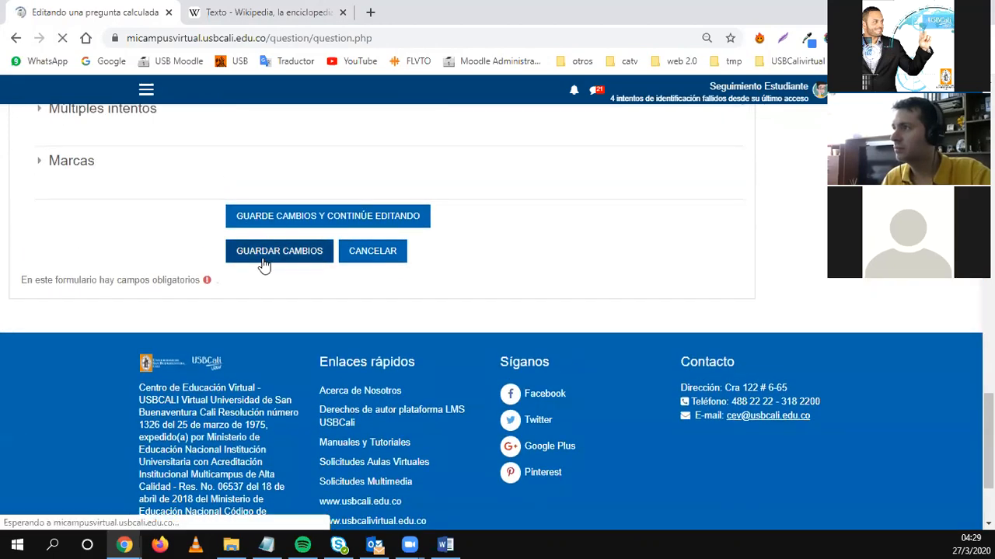
scroll(226, 378, "down", 5)
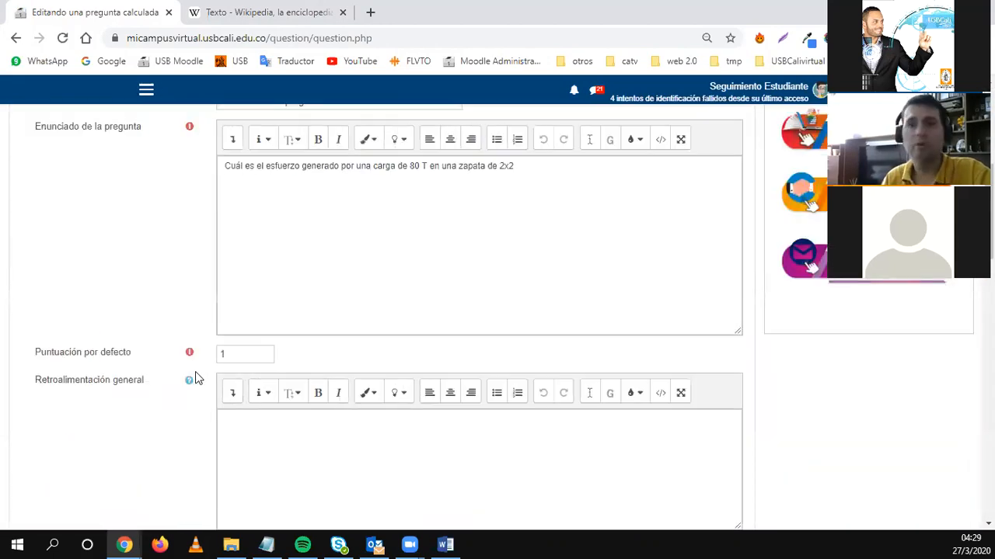
scroll(202, 388, "down", 15)
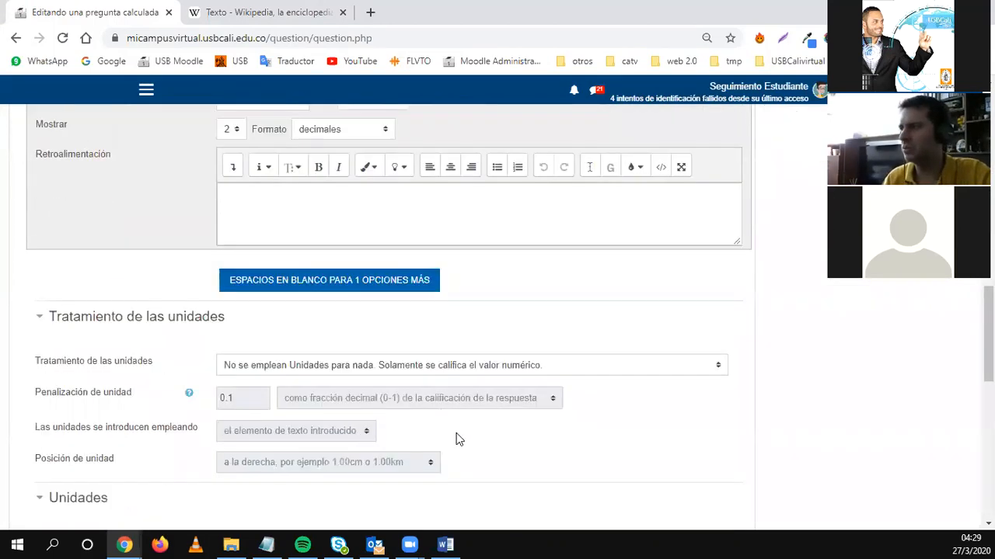
Cancel the calculated question form and return to the question bank.
left_click(372, 398)
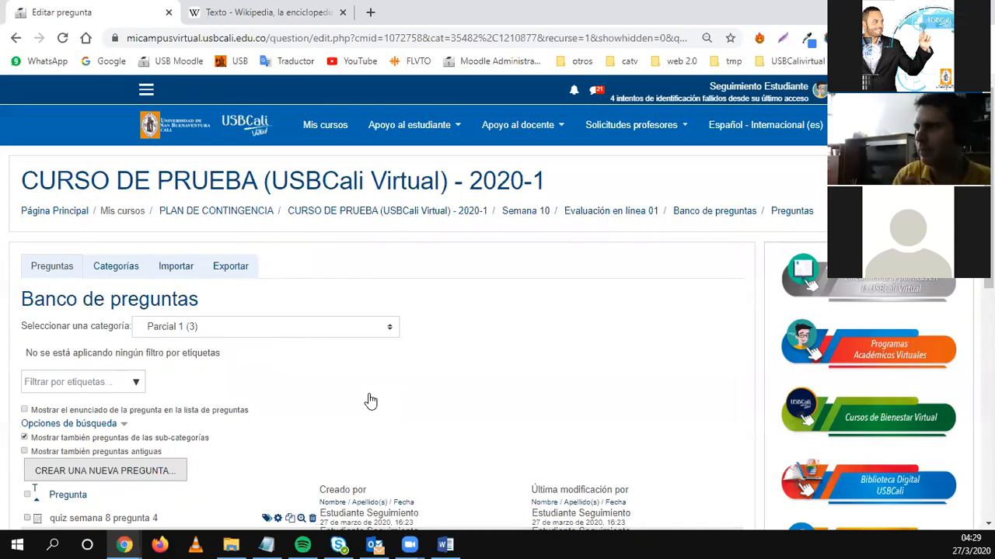
scroll(335, 415, "down", 4)
scroll(317, 422, "up", 1)
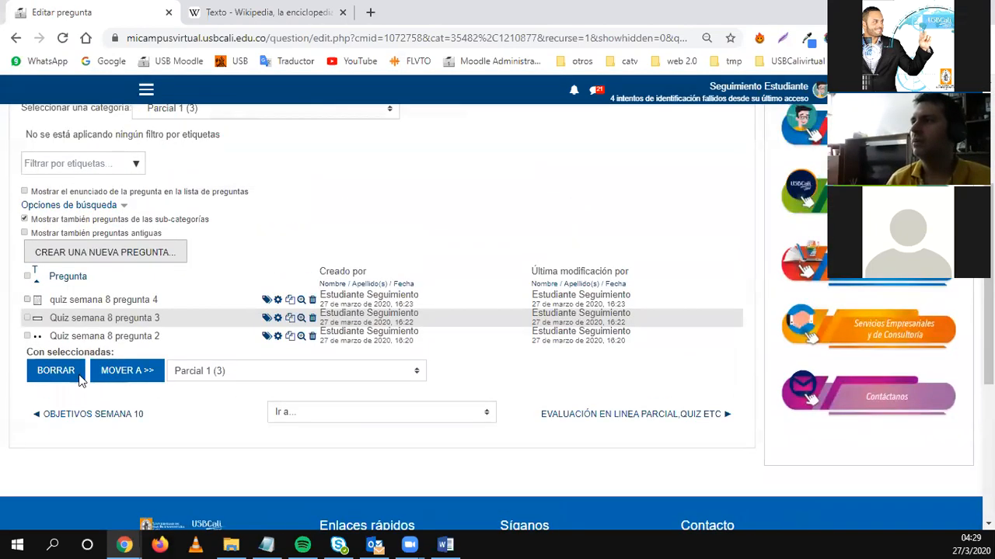
Create a new 'Arrastrar y soltar marcadores' question in the Parcial 1 category.
left_click(92, 253)
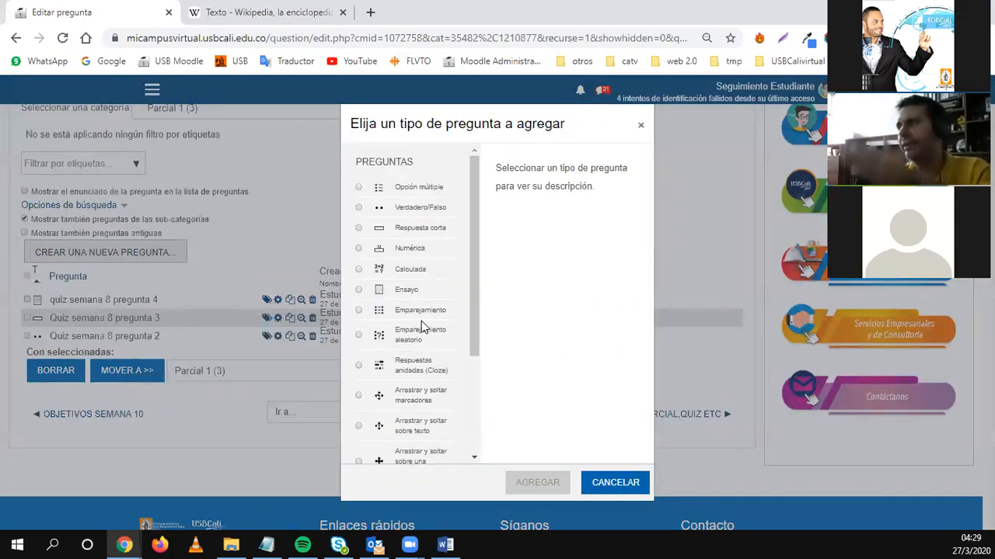
scroll(421, 349, "down", 1)
scroll(420, 351, "down", 1)
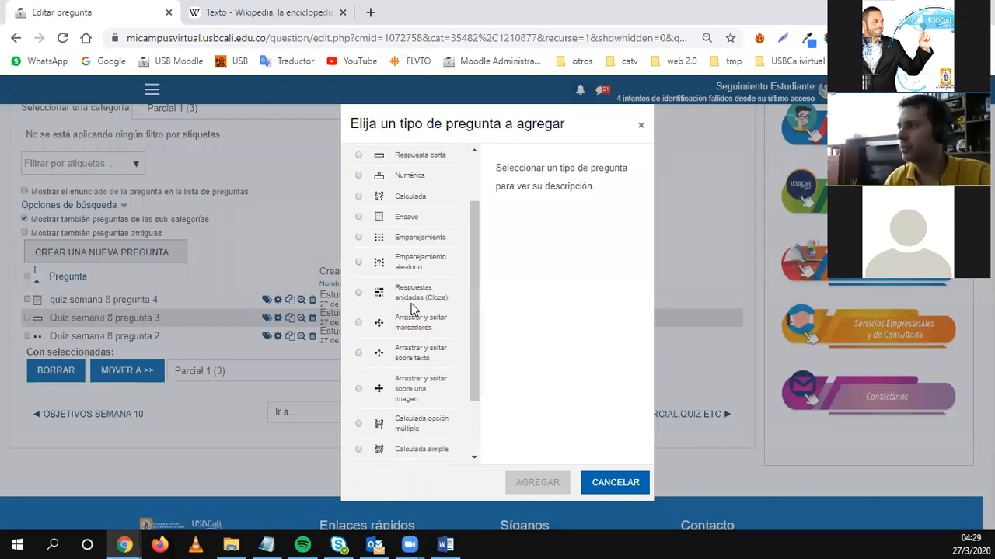
left_click(408, 244)
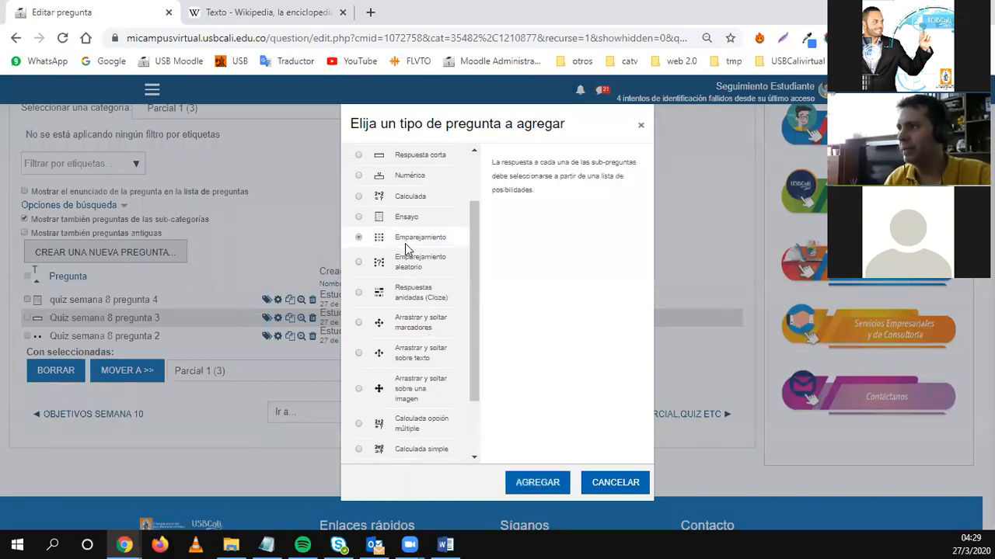
left_click(409, 331)
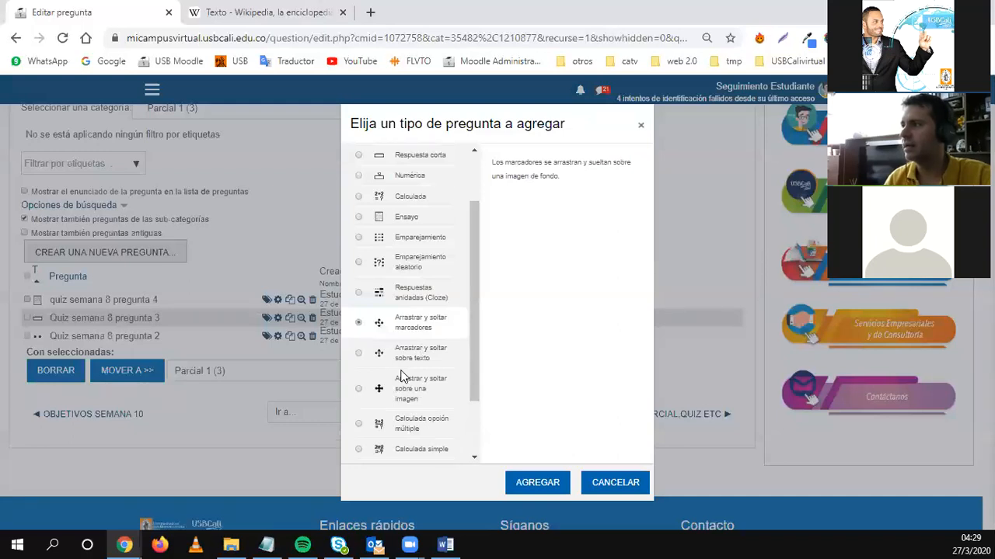
left_click(524, 485)
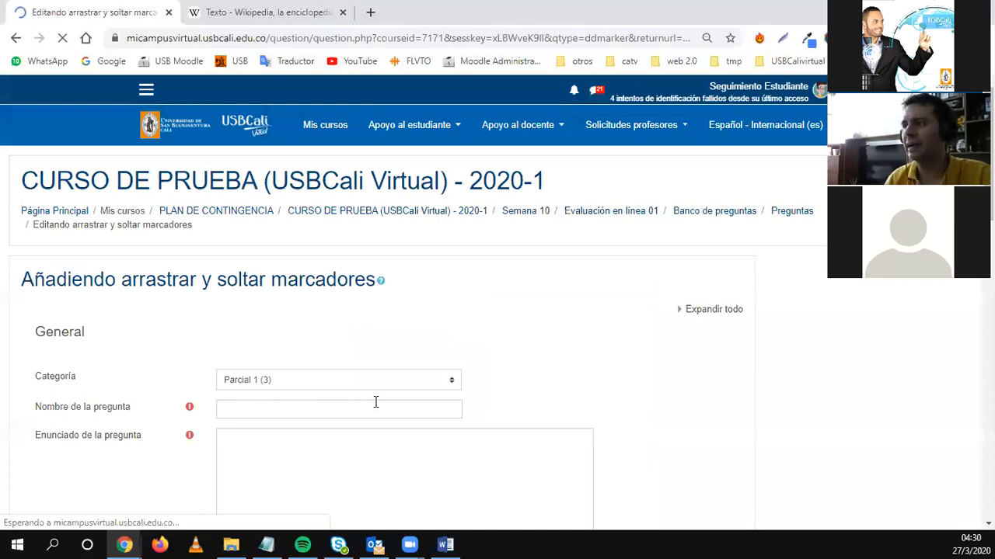
Name the drag-and-drop markers draft 'Quiz semana 8 pregunta 4' and review the form.
left_click(261, 408)
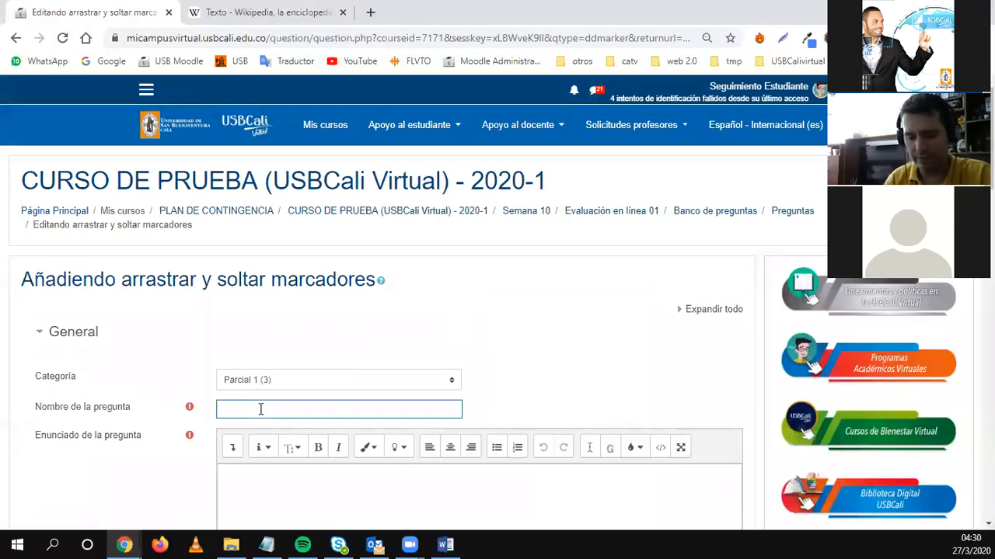
type("Quiz semana 8 pregunta 4")
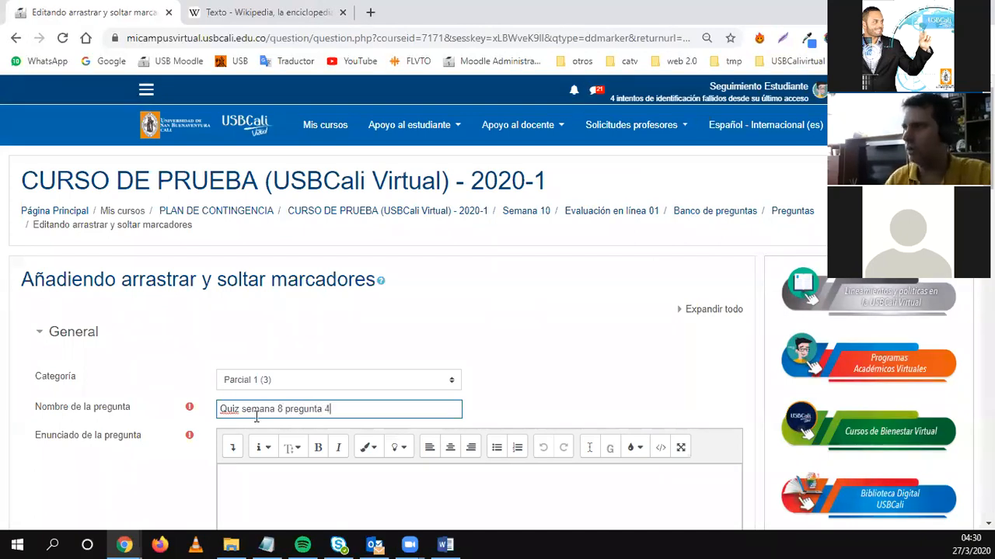
scroll(264, 349, "down", 3)
left_click(268, 294)
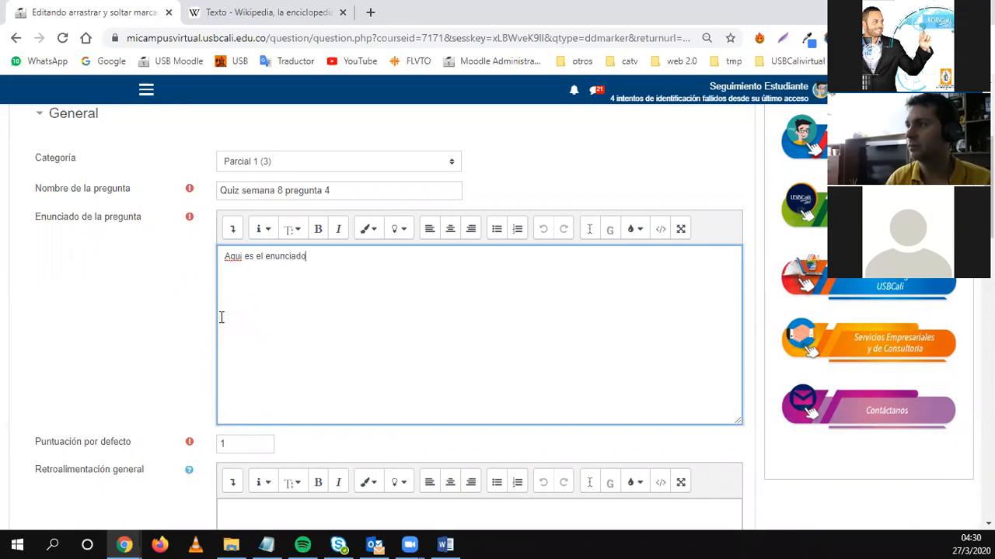
scroll(221, 317, "down", 6)
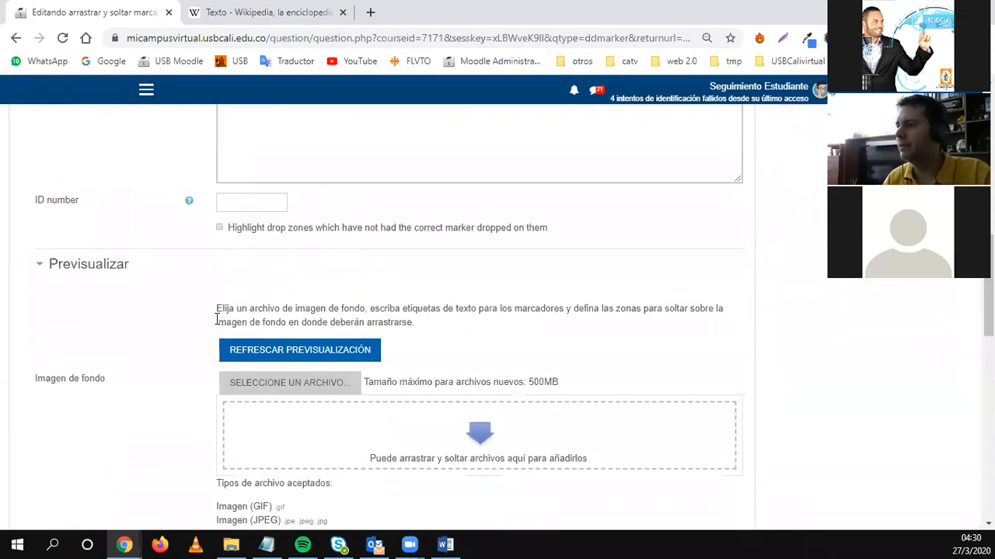
scroll(217, 323, "down", 4)
scroll(218, 328, "up", 1)
scroll(217, 330, "up", 2)
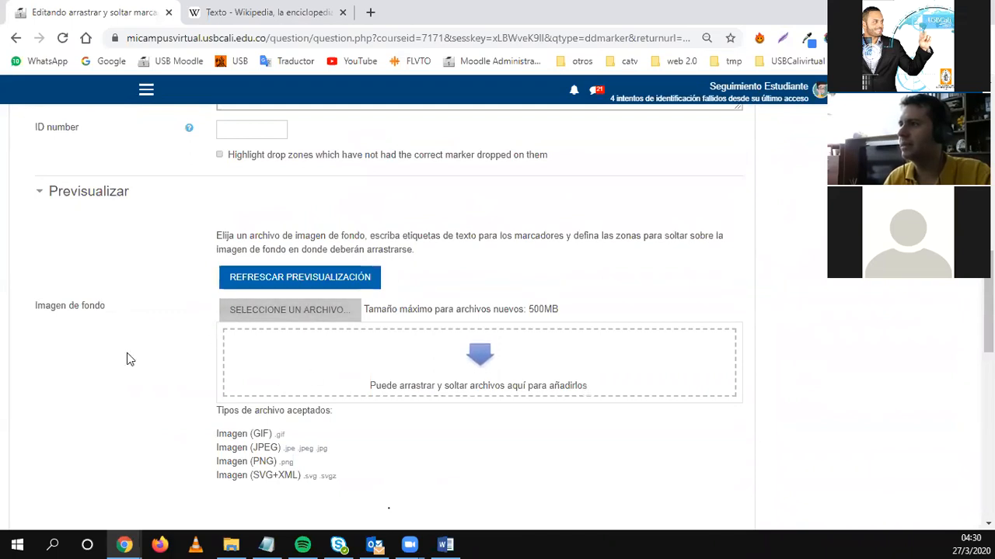
scroll(169, 384, "up", 10)
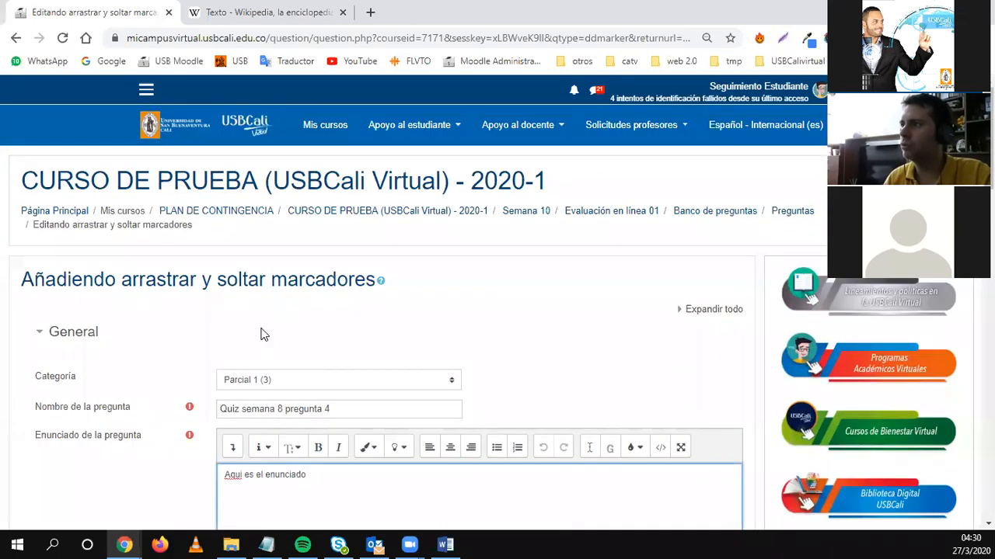
scroll(194, 367, "down", 4)
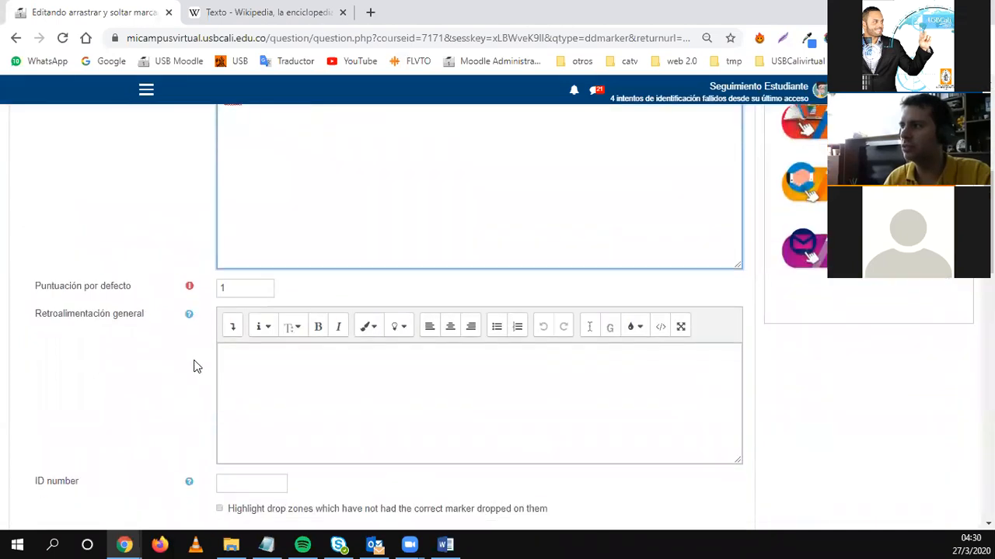
scroll(197, 367, "down", 6)
scroll(291, 251, "up", 1)
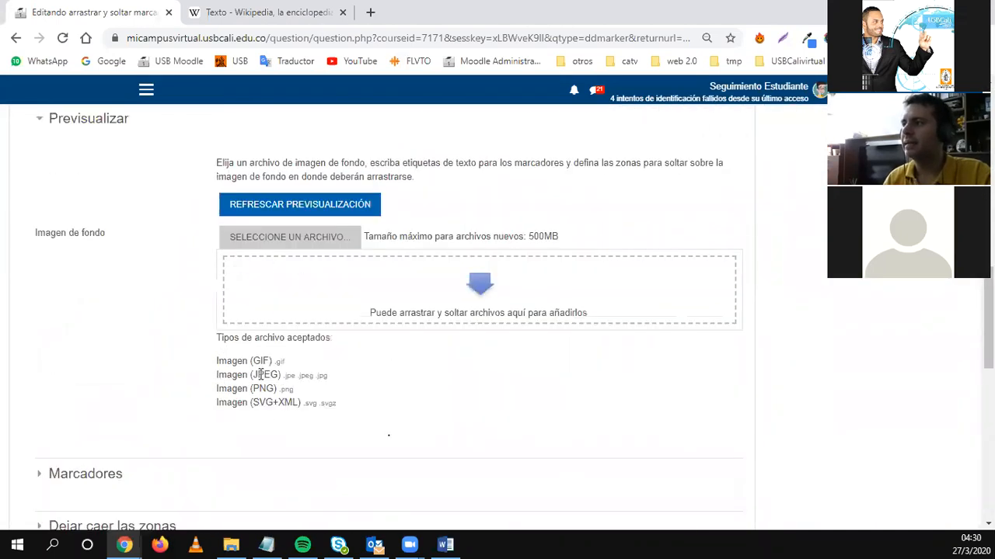
scroll(304, 381, "down", 5)
Cancel the markers draft and bring up the question-type chooser again.
left_click(372, 418)
scroll(286, 423, "down", 5)
scroll(77, 227, "up", 1)
left_click(91, 172)
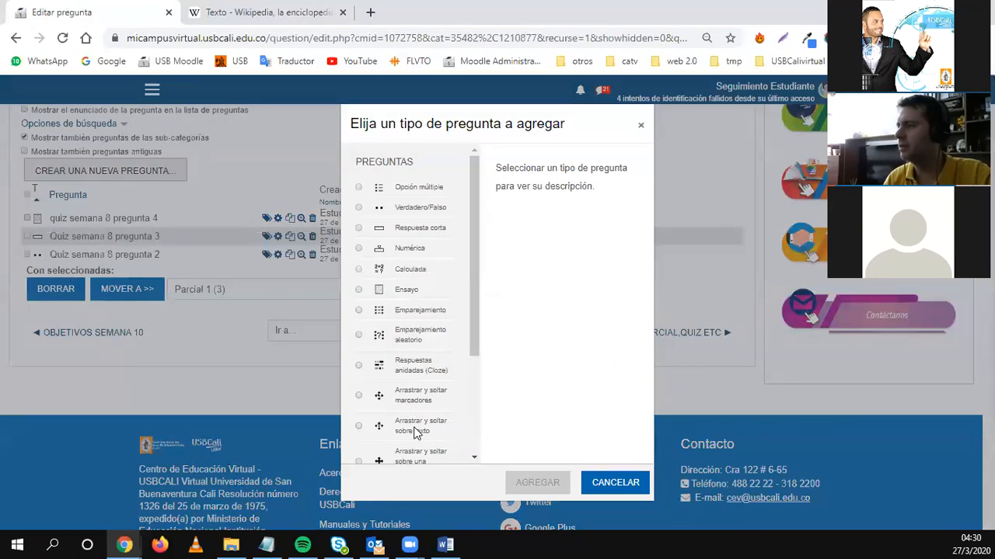
Choose 'Arrastrar y soltar sobre texto' as the question type and add it.
left_click(405, 312)
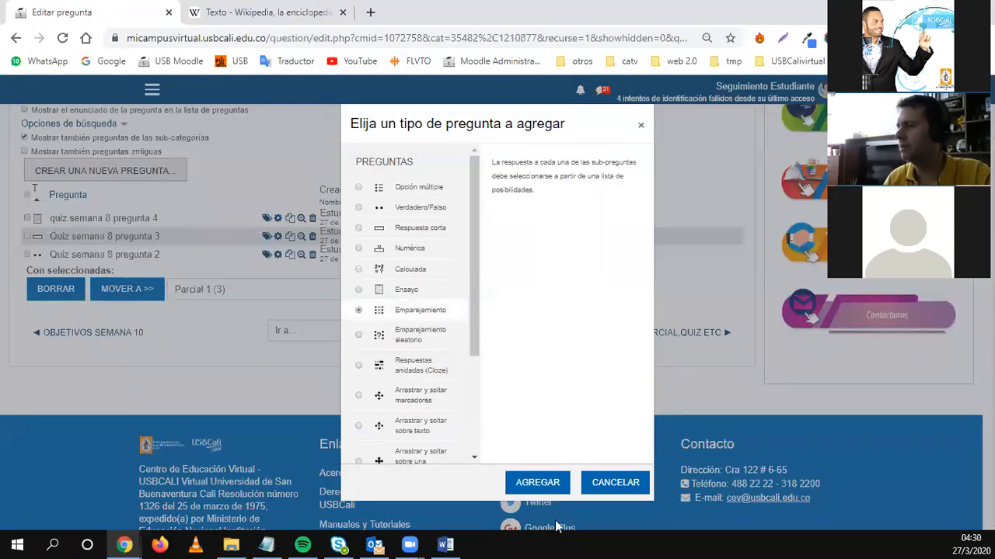
scroll(431, 423, "down", 1)
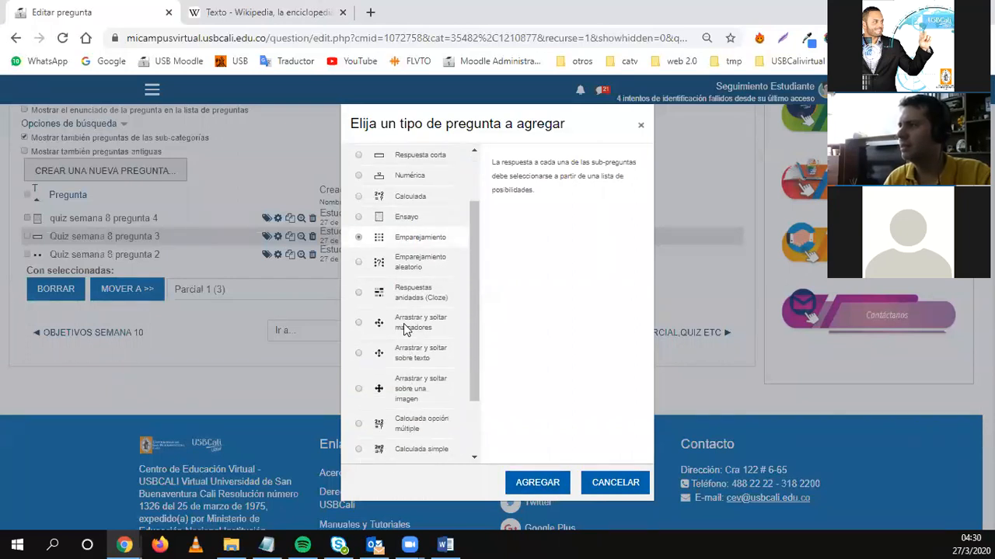
left_click(415, 355)
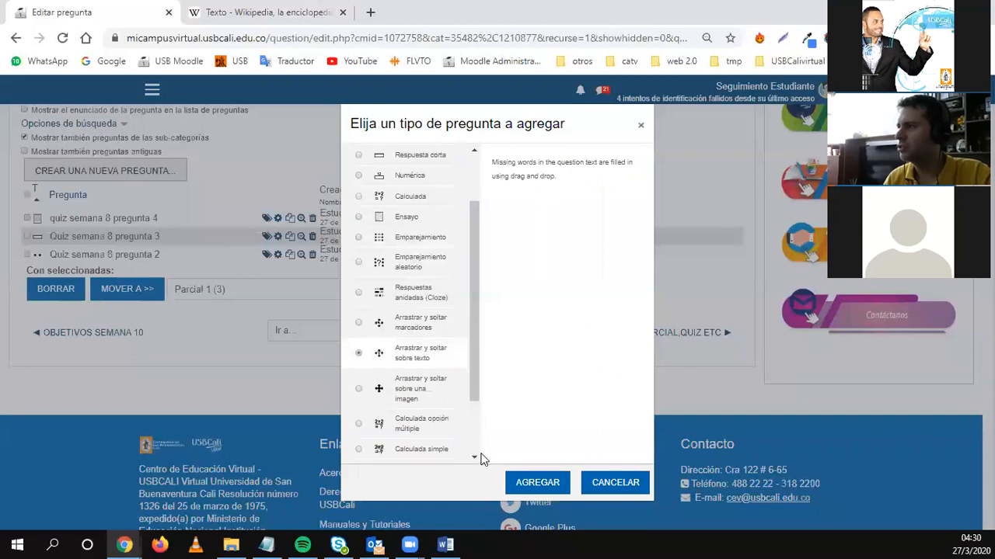
left_click(536, 482)
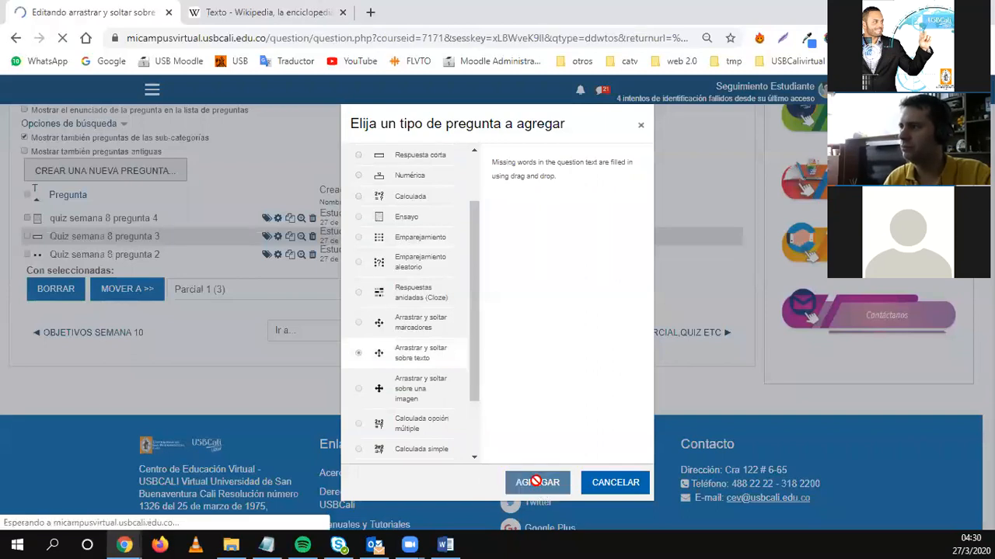
scroll(336, 421, "down", 6)
Enter 'quiz semana 8 pregunta 4' as the question name, leaving the Enunciado empty.
scroll(337, 421, "down", 5)
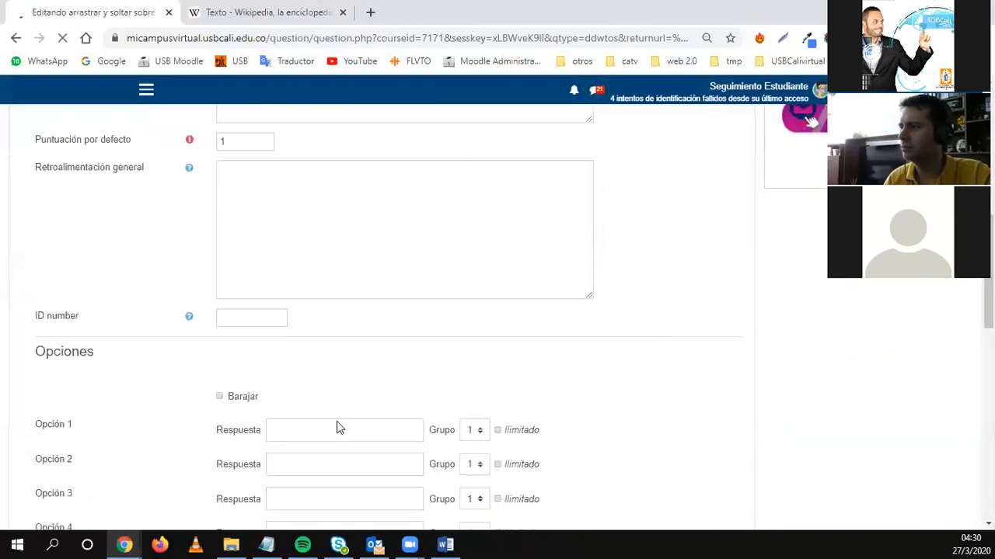
scroll(337, 422, "up", 10)
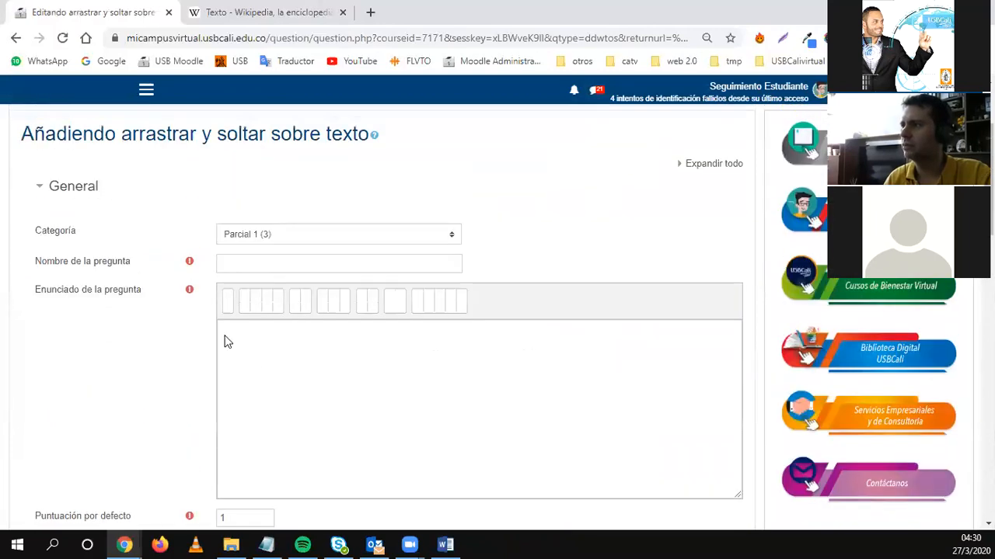
left_click(232, 264)
type("qui")
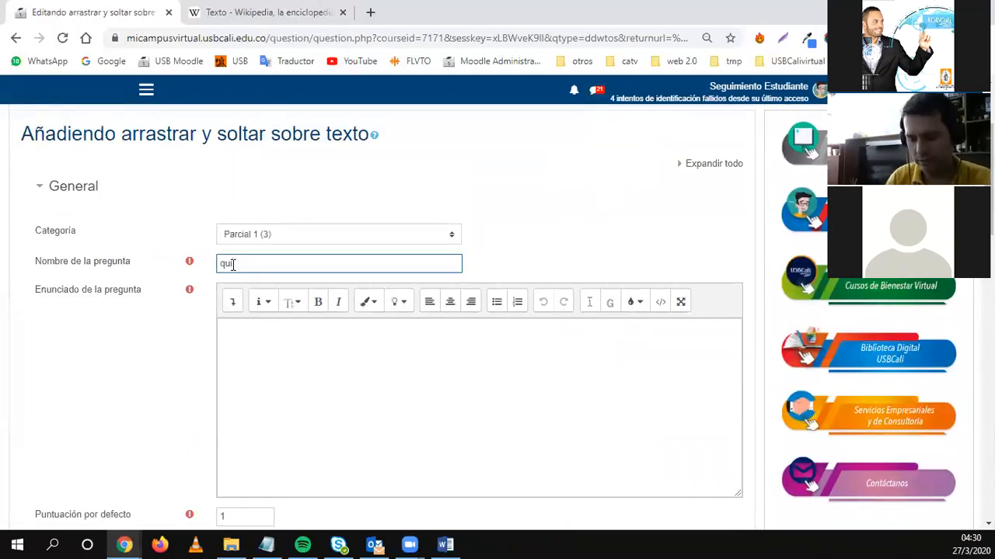
type(" semana 8 pregunt")
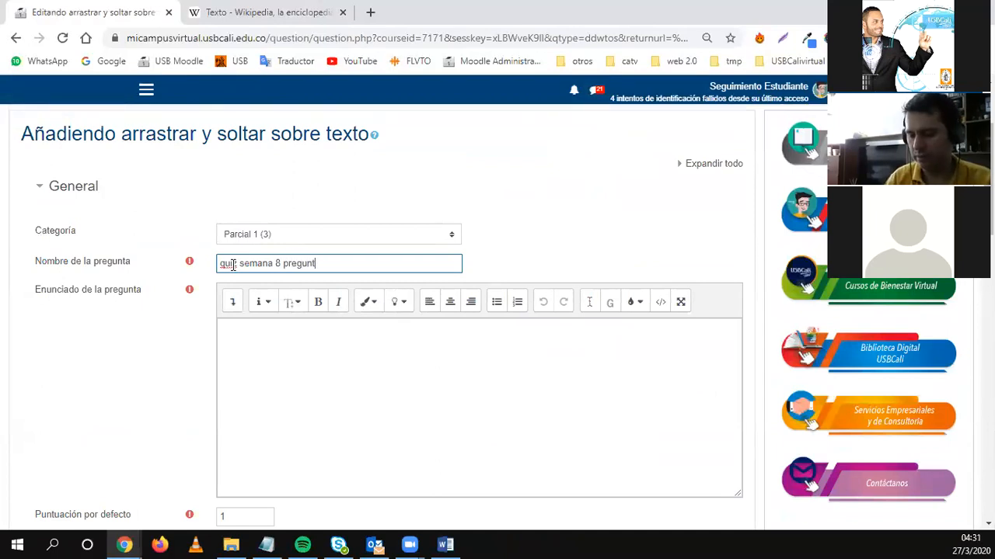
left_click(309, 349)
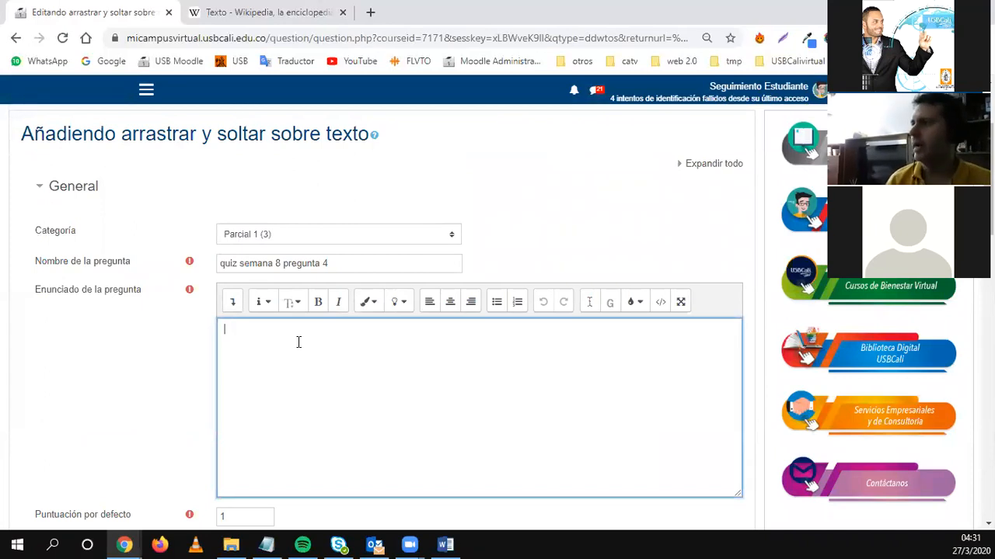
scroll(298, 342, "down", 3)
scroll(298, 342, "up", 2)
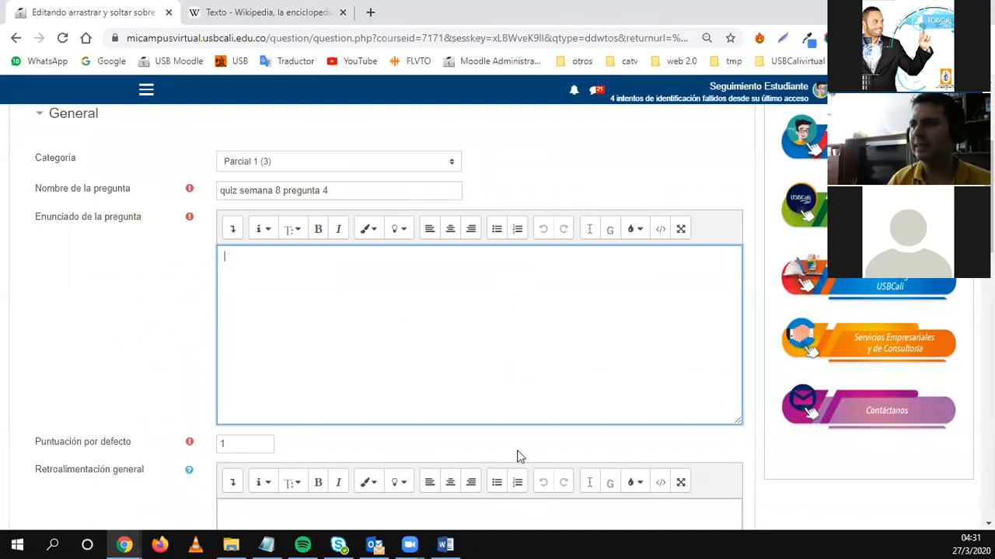
scroll(374, 371, "down", 2)
scroll(303, 371, "down", 5)
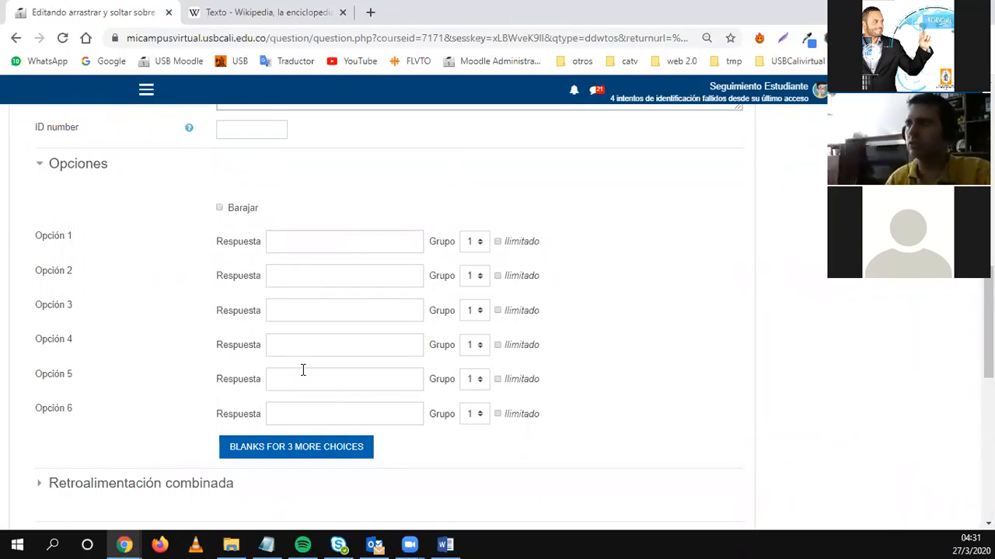
scroll(303, 371, "up", 4)
scroll(303, 370, "up", 3)
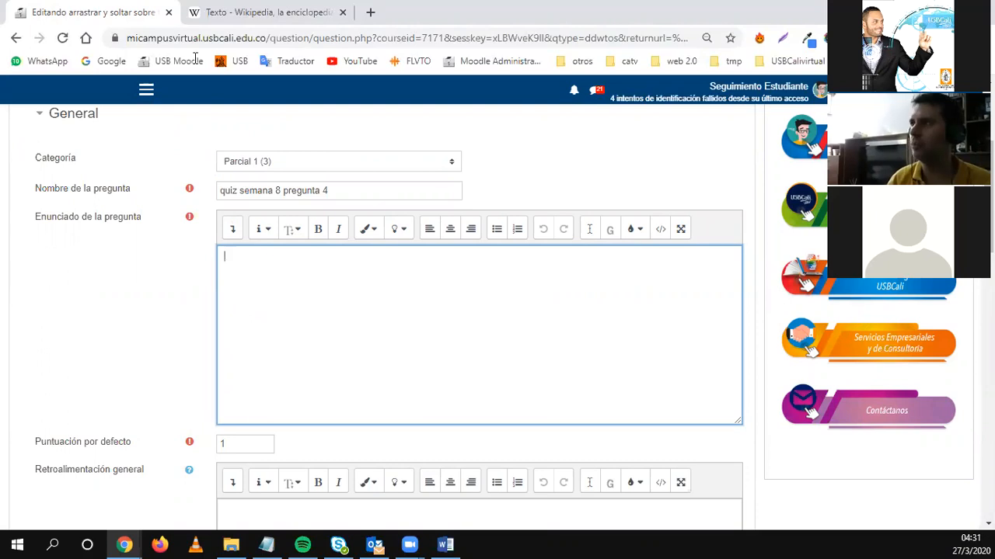
Paste the copied Wikipedia paragraphs about texto into the Enunciado.
left_click(260, 12)
key("ctrl+c")
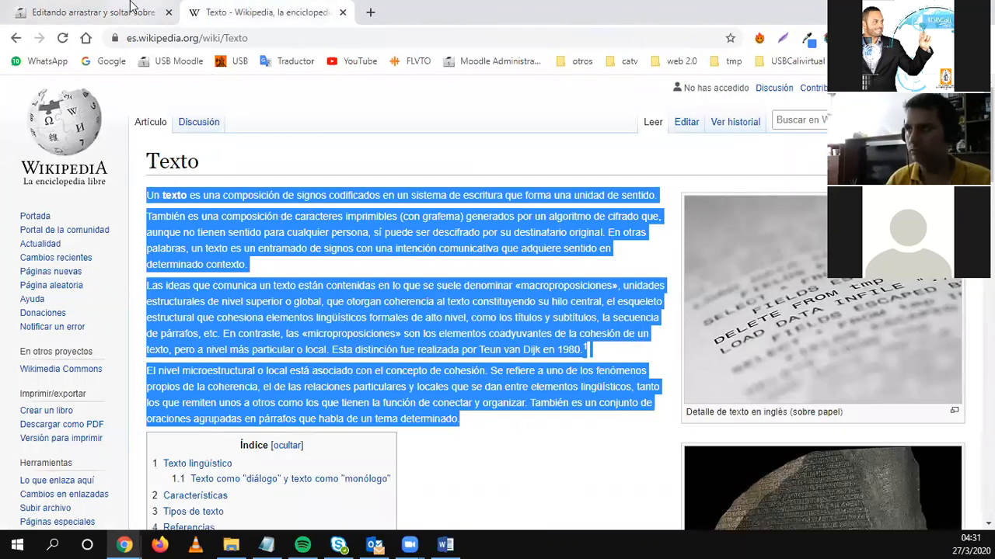
left_click(132, 11)
left_click(269, 284)
key("ctrl+v")
scroll(122, 369, "down", 15)
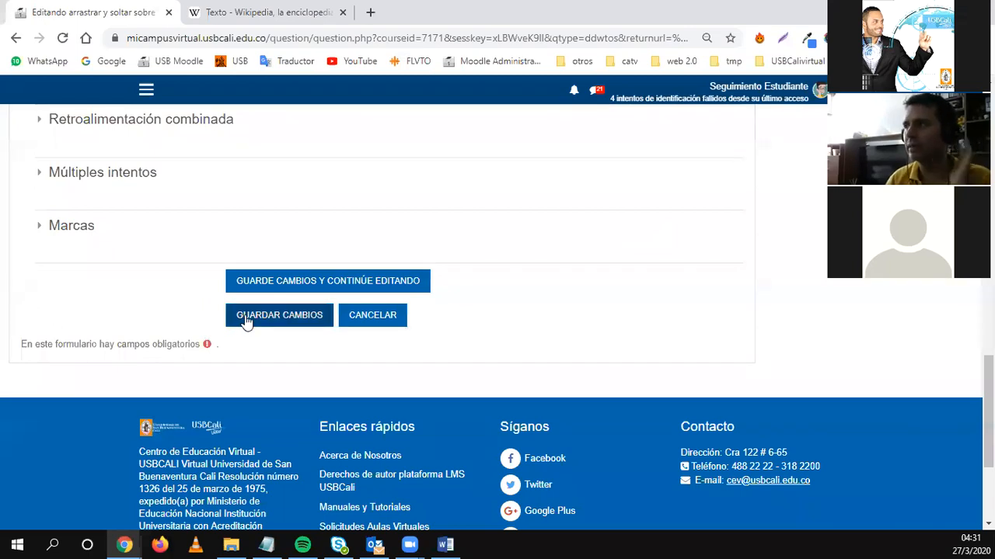
Attempt to save, then copy the [[1]] placeholder example from the missing-placeholder error.
left_click(244, 322)
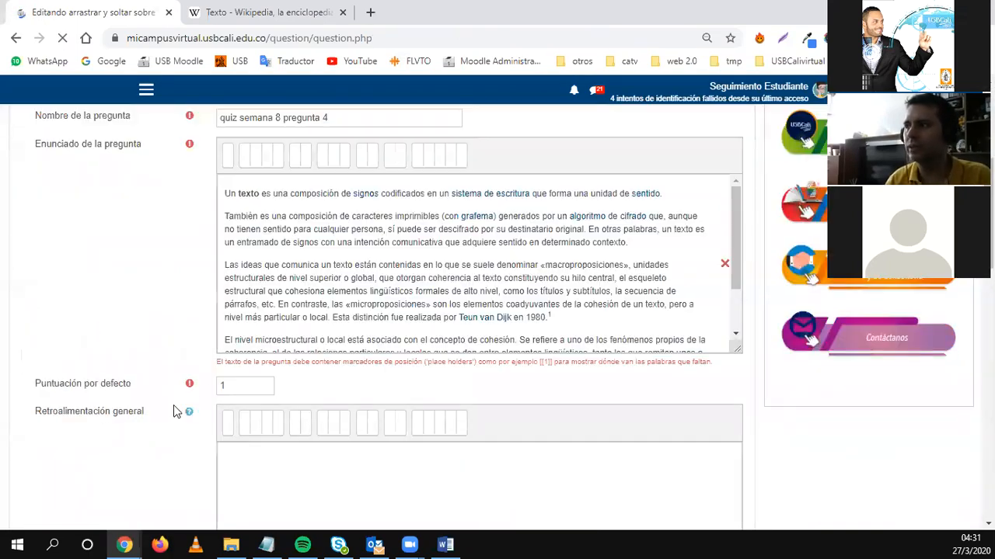
scroll(175, 409, "down", 2)
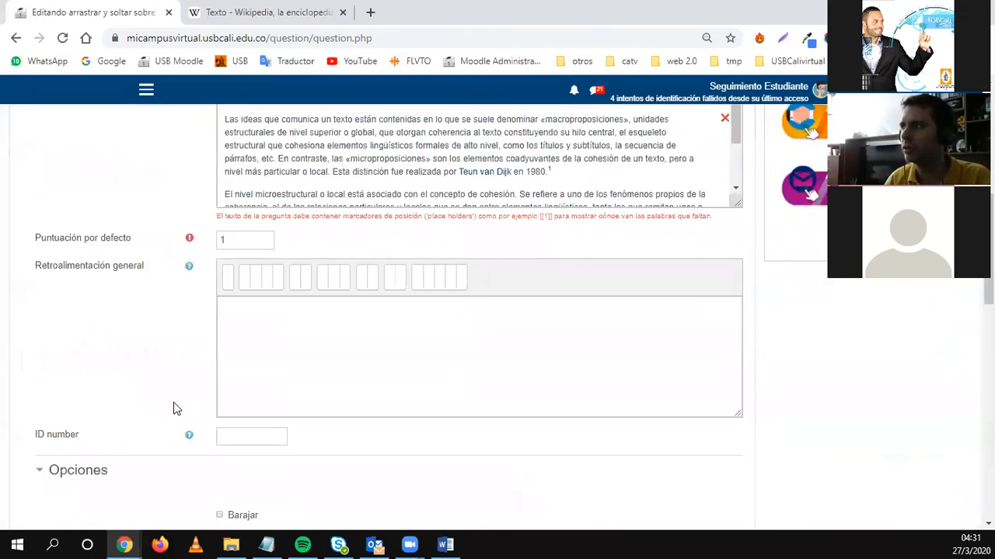
double_click(547, 216)
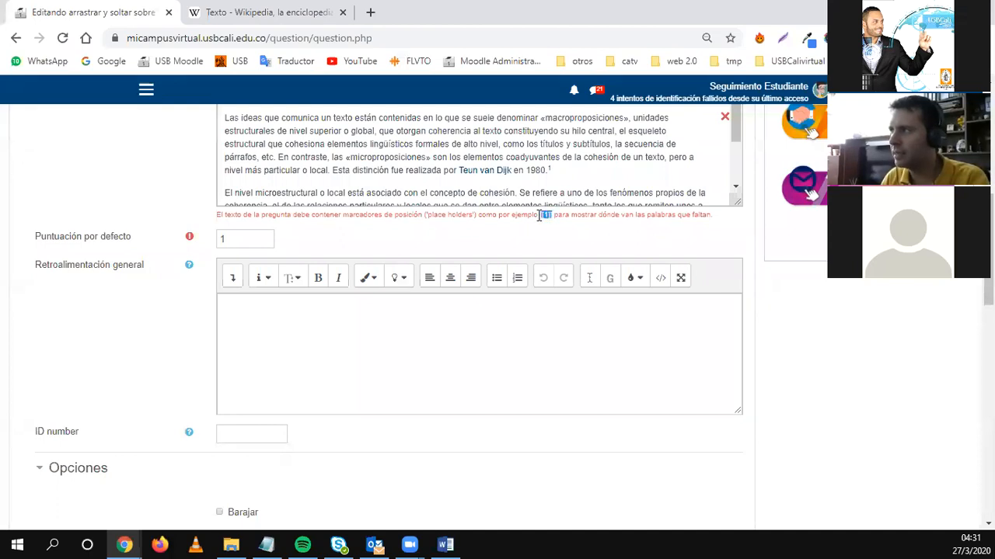
left_click(404, 351)
key("ctrl+v")
key("ctrl+a")
key("BackSpace")
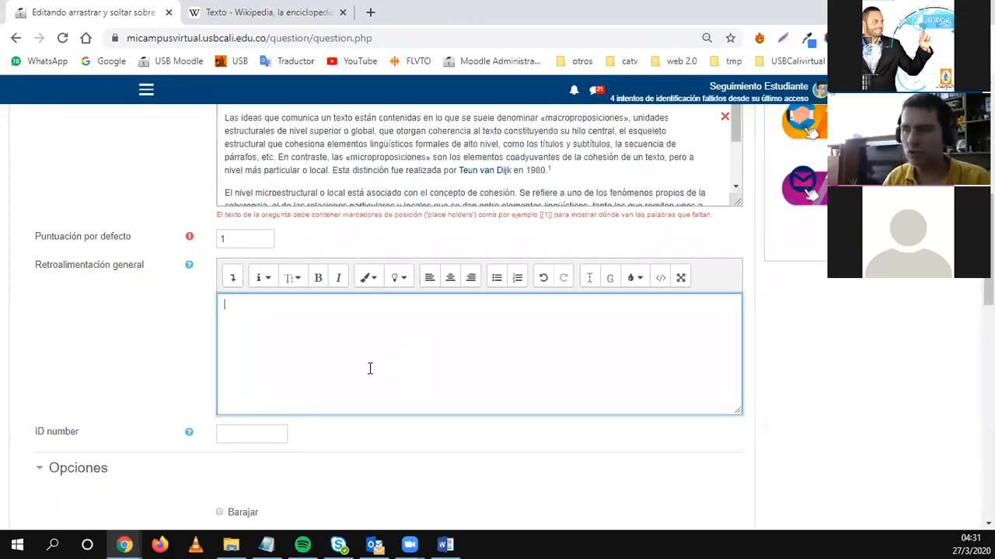
scroll(368, 368, "up", 3)
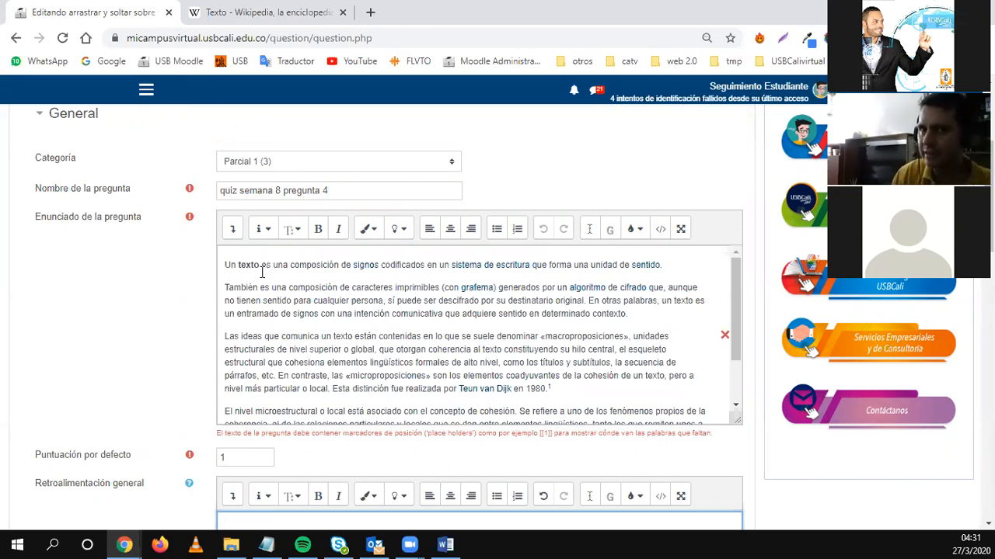
Replace texto with blank [[1]] and enter texto as the first answer choice.
left_click(238, 268)
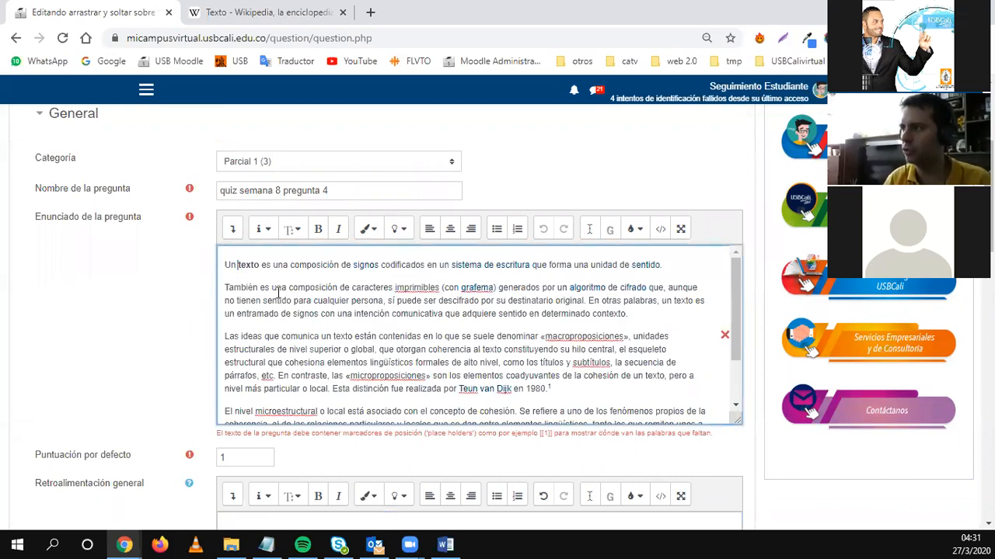
key("ctrl+v")
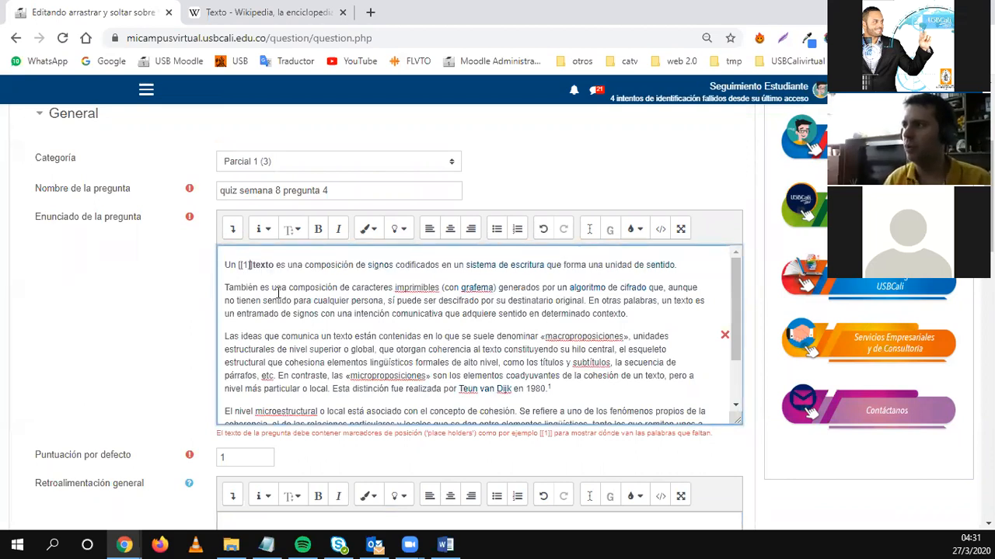
key("shift+Right")
key("shift+Right")
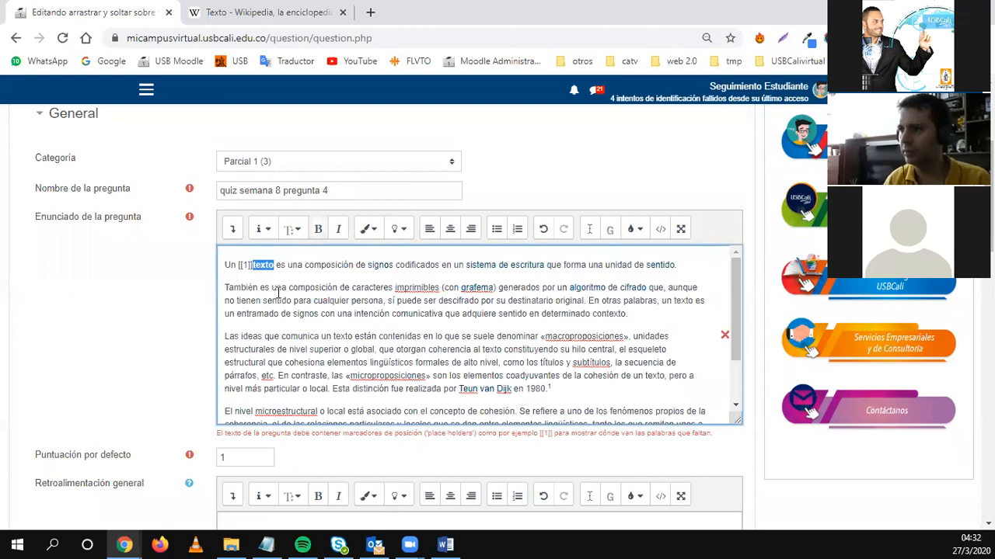
key("Delete")
scroll(256, 389, "down", 2)
scroll(178, 411, "down", 5)
scroll(237, 384, "down", 1)
left_click(283, 331)
type("texto")
scroll(235, 344, "up", 6)
scroll(285, 325, "up", 2)
Replace forma with blank [[2]] and enter forma as the second answer choice.
left_click(254, 267)
key("shift+Left")
key("shift+Left")
key("shift+Left")
key("shift+Left")
key("shift+Left")
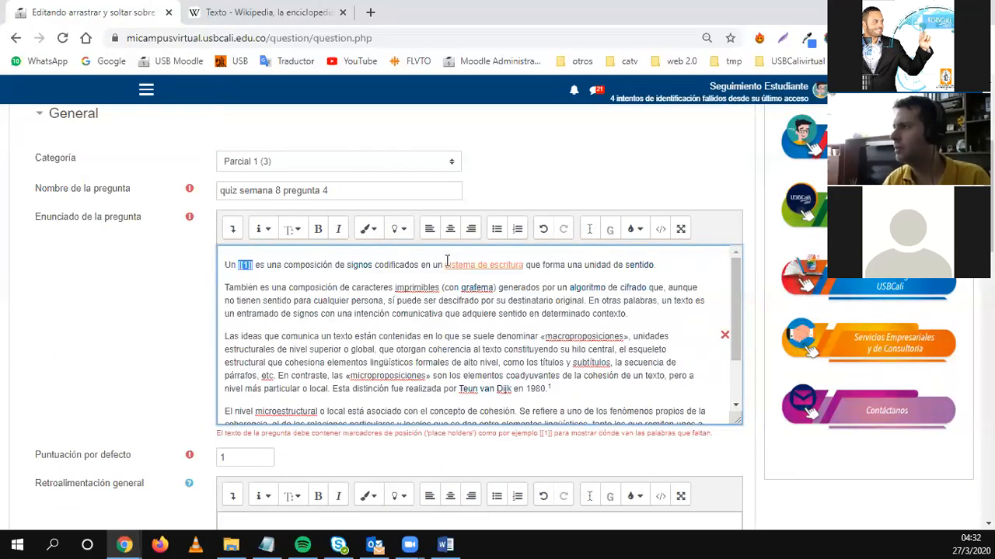
left_click(542, 265)
key("ctrl+v")
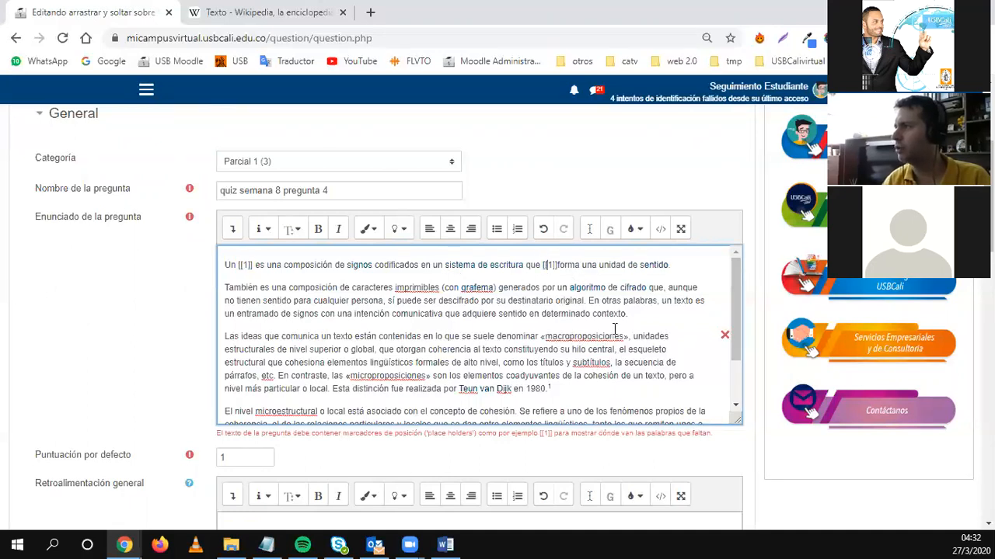
key("BackSpace")
type("2")
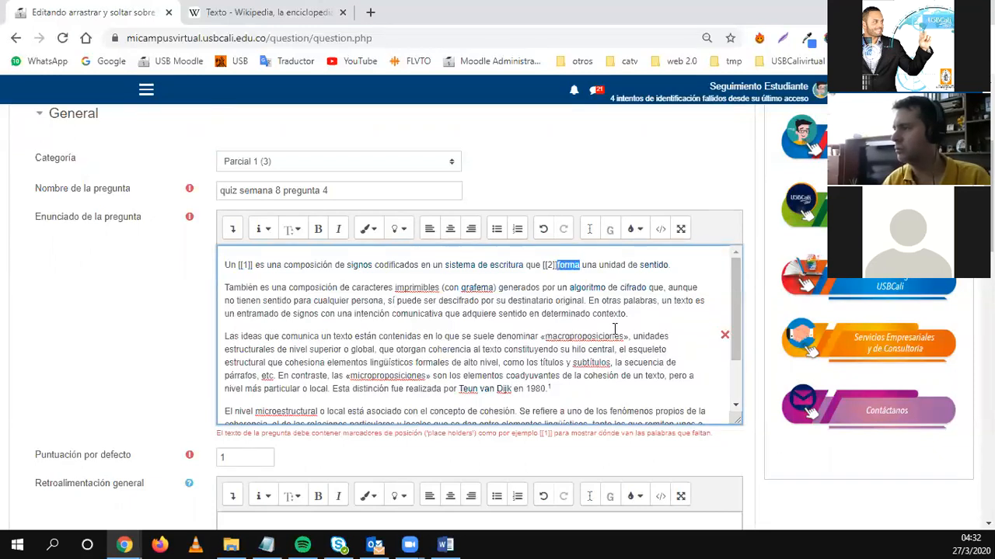
key("ctrl+x")
scroll(232, 381, "down", 2)
scroll(194, 388, "down", 6)
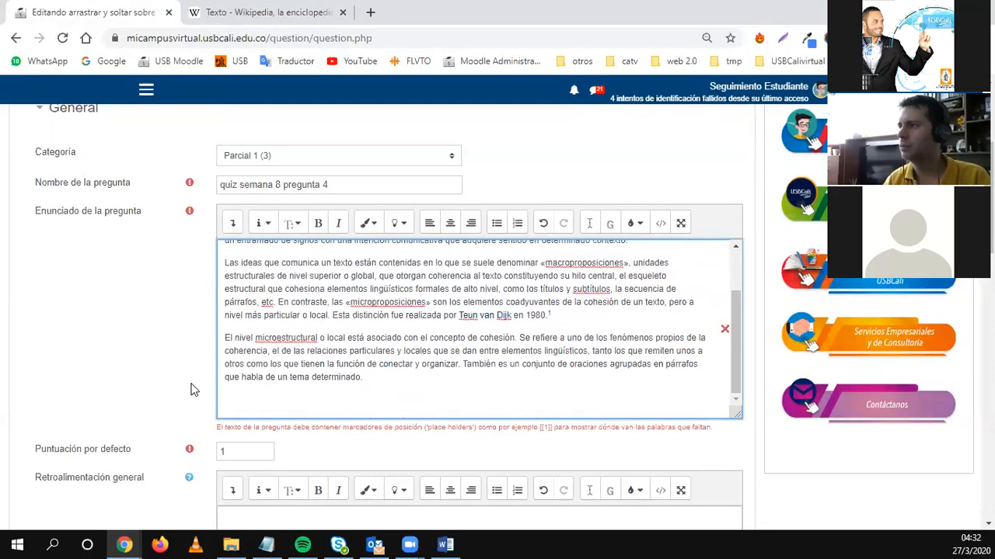
scroll(256, 353, "down", 1)
left_click(303, 362)
key("ctrl+v")
scroll(333, 400, "up", 9)
Replace macroproposiciones with blank [[3]], add it as the third choice, and save.
left_click(565, 357)
scroll(567, 364, "up", 2)
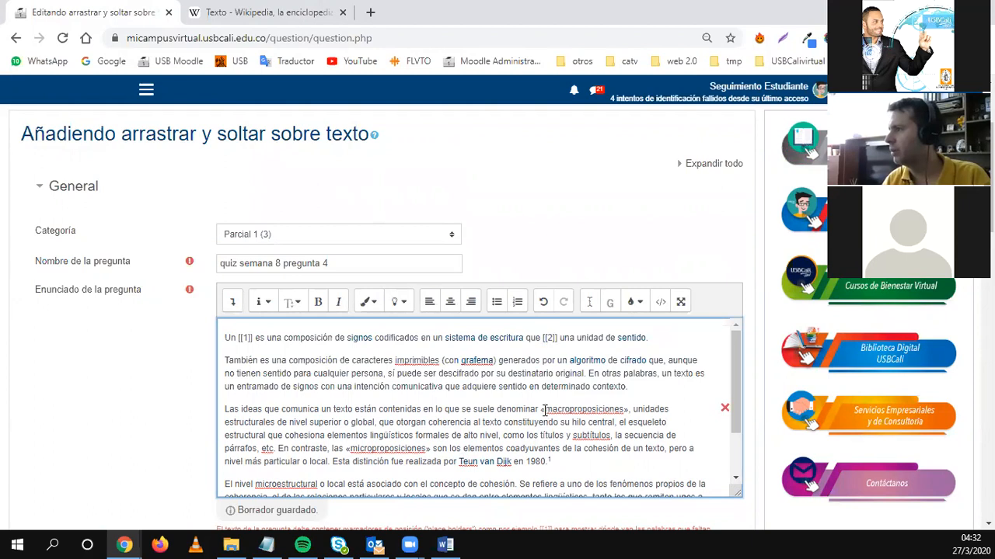
key("Left")
key("ctrl+v")
key("Delete")
type("3")
key("Delete")
key("shift+Right")
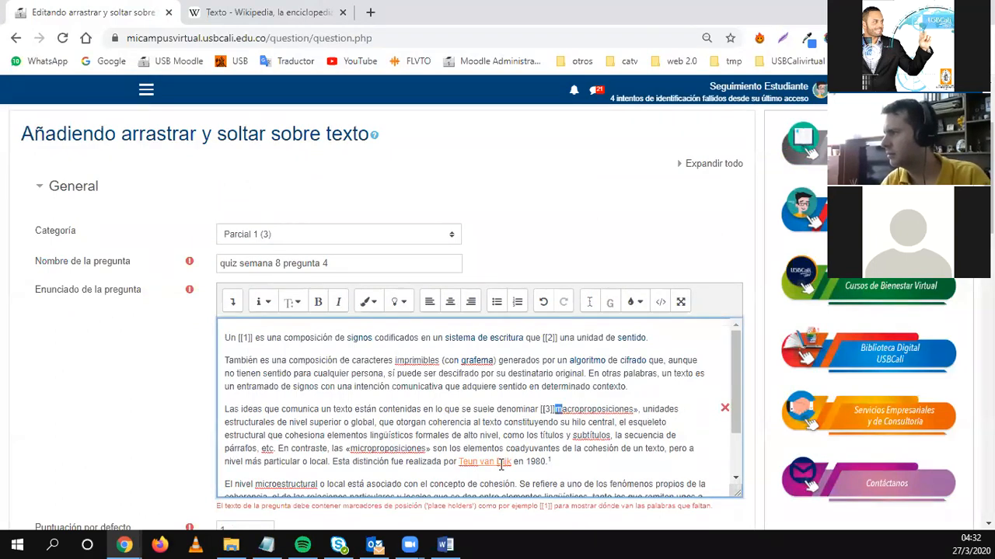
key("shift+Right")
key("shift+Right")
key("shift+Right")
key("shift+Right")
key("shift+Right")
key("shift+Right")
key("shift+Right")
key("shift+Right")
key("shift+Right")
key("shift+Right")
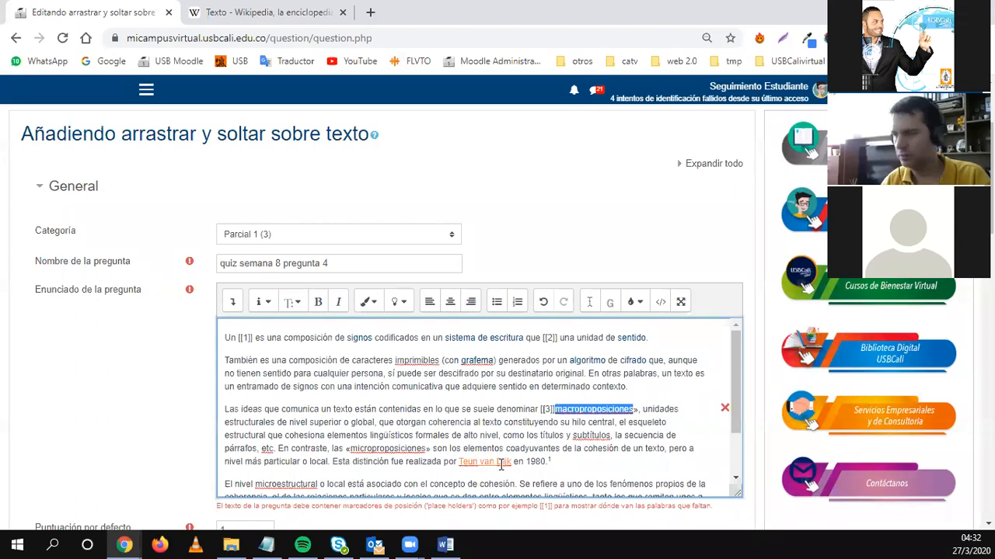
key("Delete")
key("Delete")
scroll(490, 467, "down", 2)
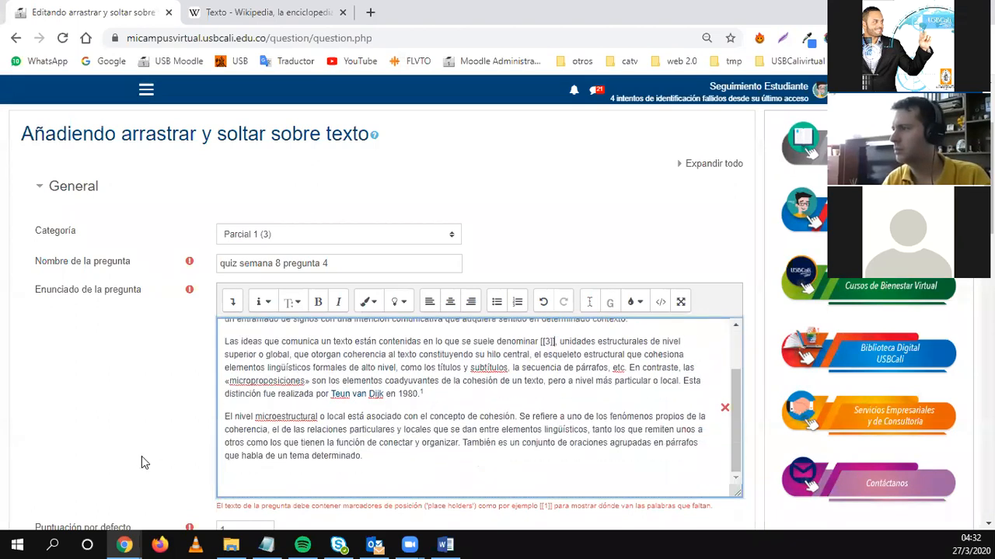
scroll(182, 401, "down", 9)
scroll(264, 332, "up", 2)
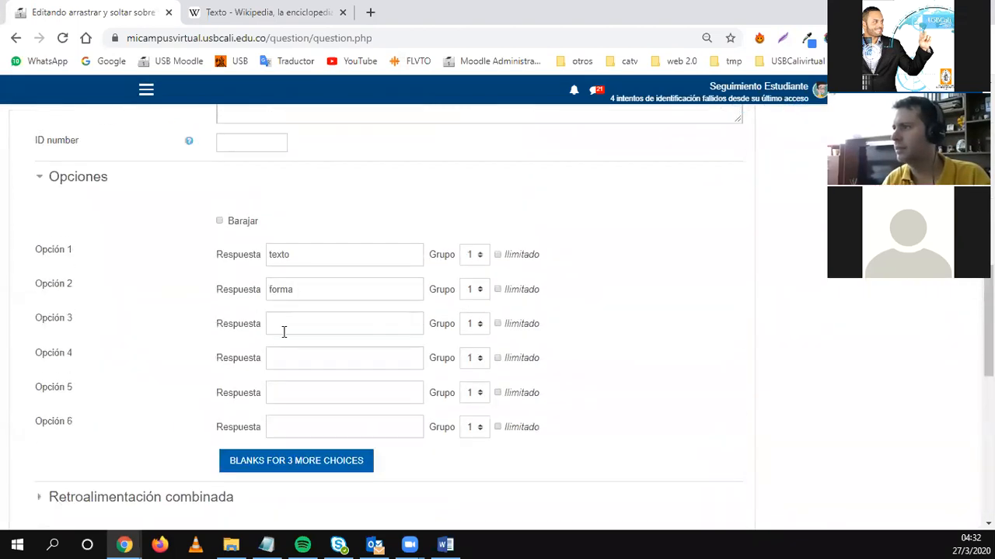
key("ctrl+v")
scroll(163, 400, "up", 1)
scroll(171, 415, "down", 5)
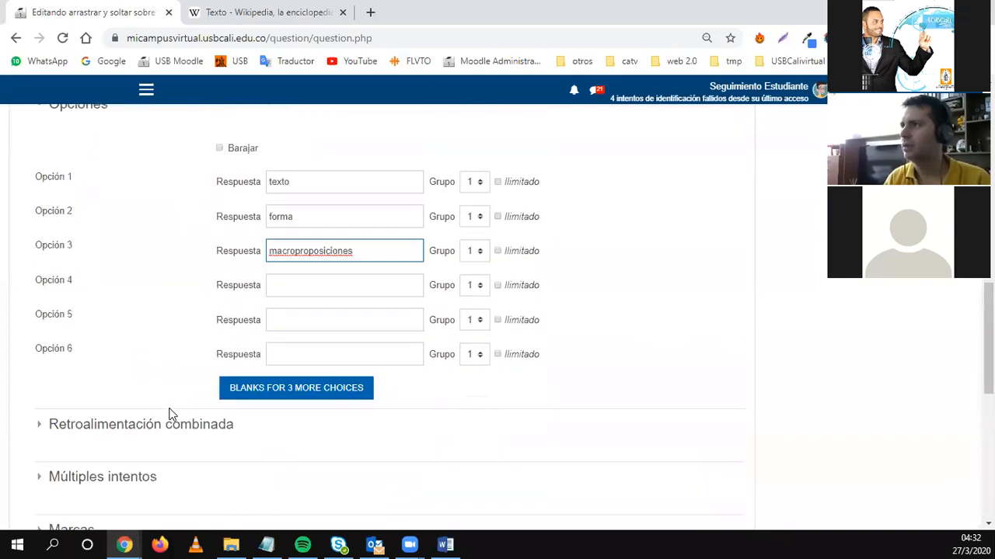
left_click(273, 405)
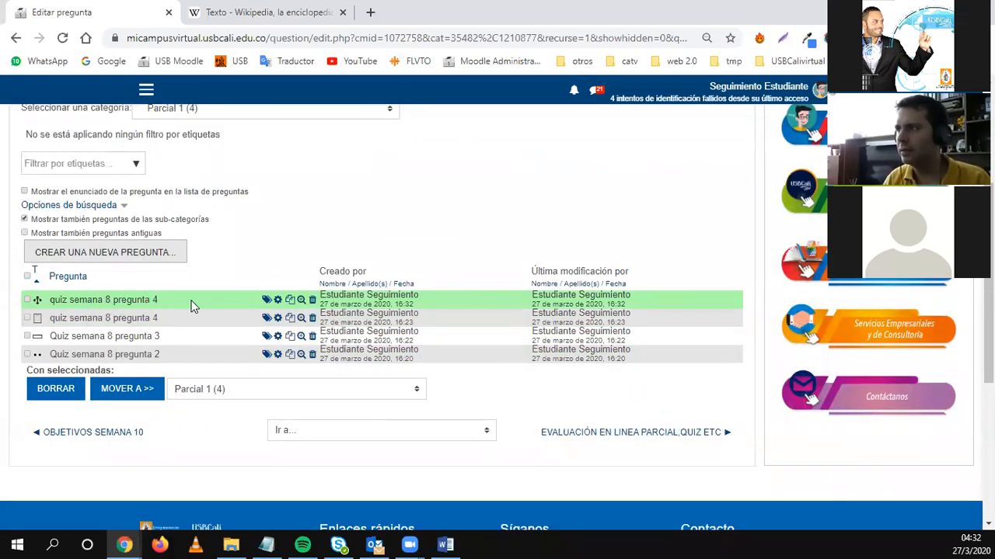
Preview the question, dragging macroproposiciones, texto and forma into blanks, then close it.
left_click(301, 303)
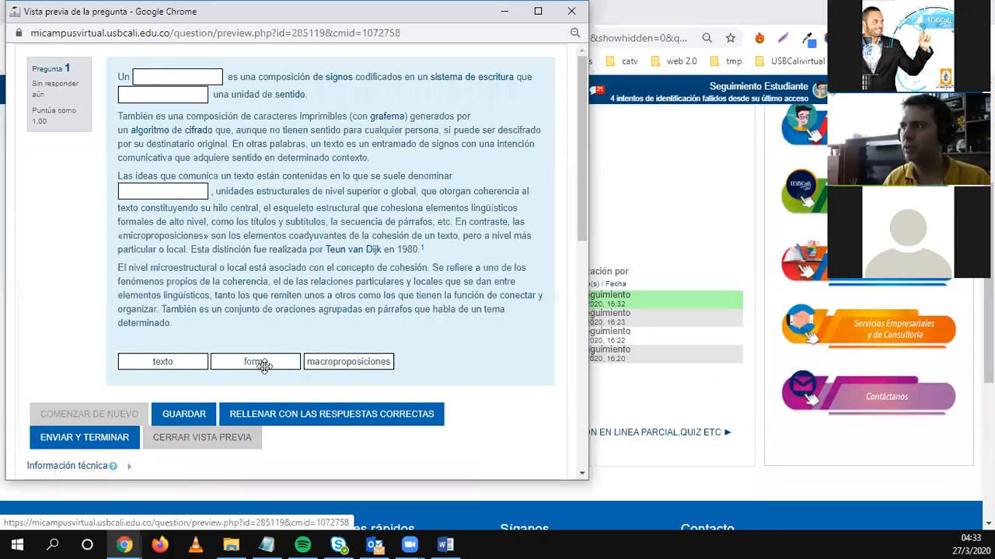
left_click_drag(325, 361, 141, 91)
left_click_drag(153, 356, 179, 78)
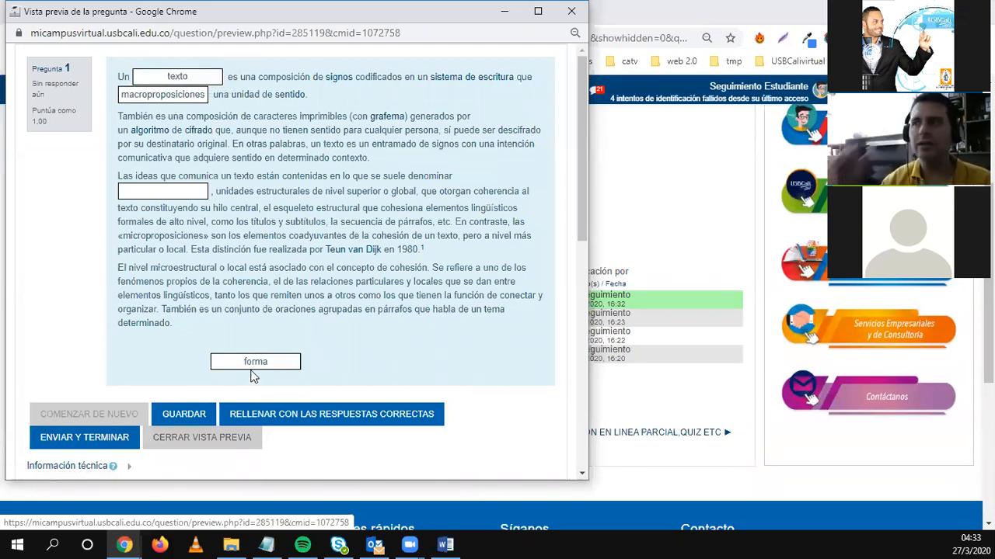
mouse_move(237, 364)
left_mouse_down()
mouse_move(247, 340)
mouse_move(248, 356)
left_mouse_up()
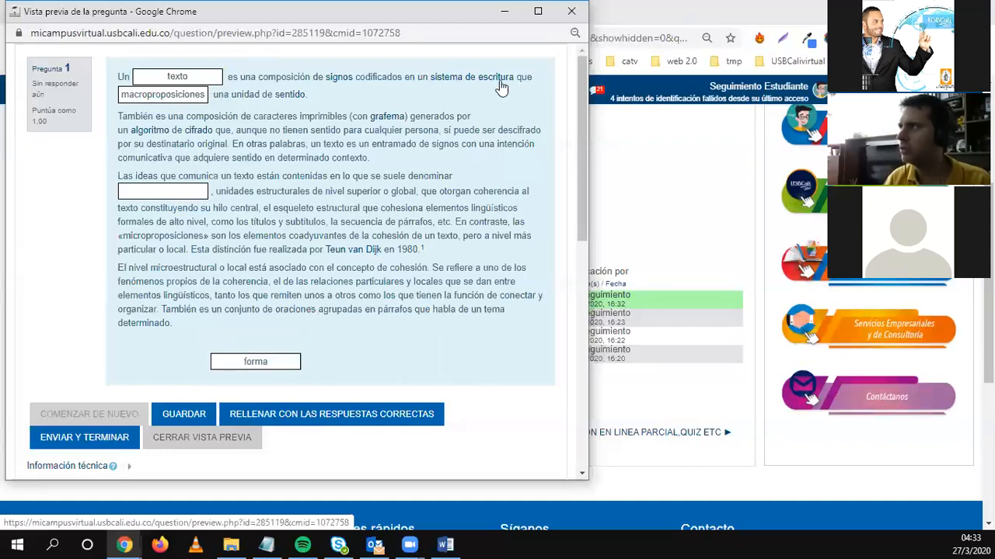
left_click(571, 14)
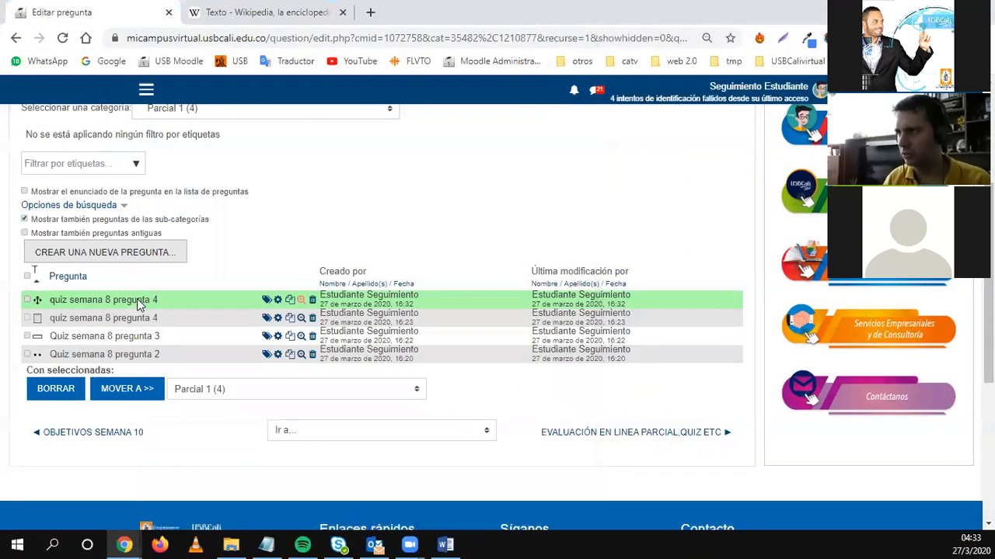
Edit quiz semana 8 pregunta 4 and add particulares as the fourth answer choice.
left_click(278, 300)
scroll(335, 412, "down", 6)
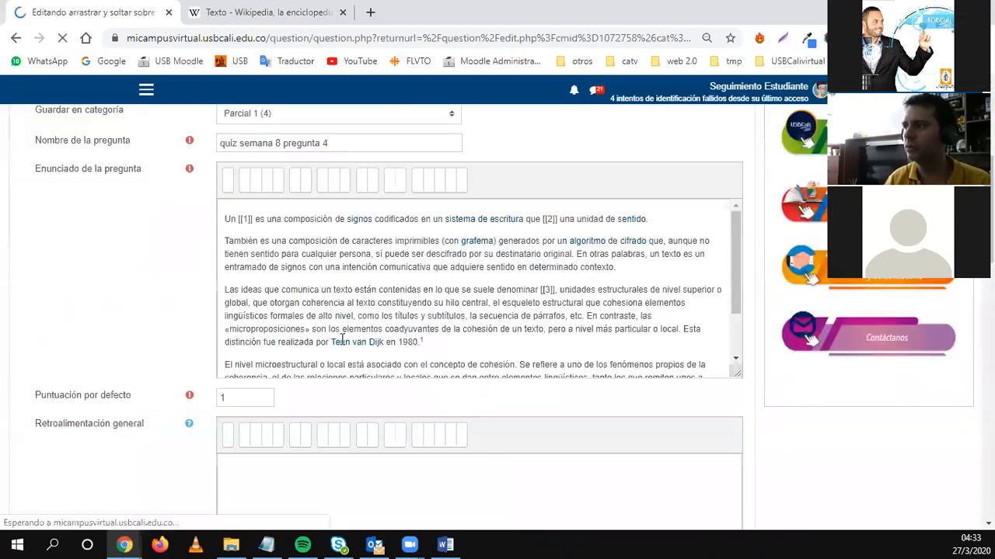
left_click_drag(349, 306, 396, 300)
scroll(374, 363, "down", 8)
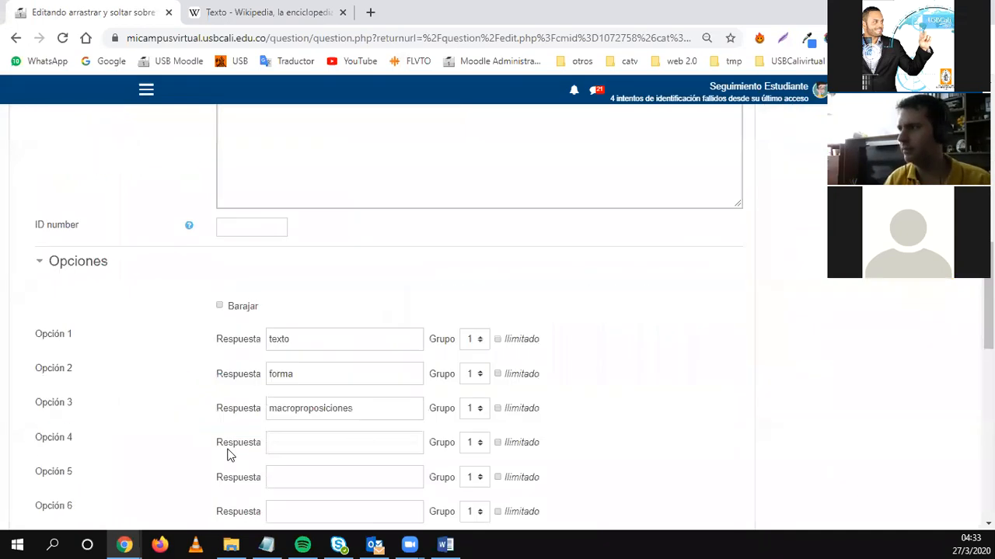
scroll(282, 393, "up", 3)
left_click(283, 376)
key("ctrl+v")
left_click(291, 407)
Add microproposiciones from the question text as the fifth answer choice.
scroll(290, 409, "up", 5)
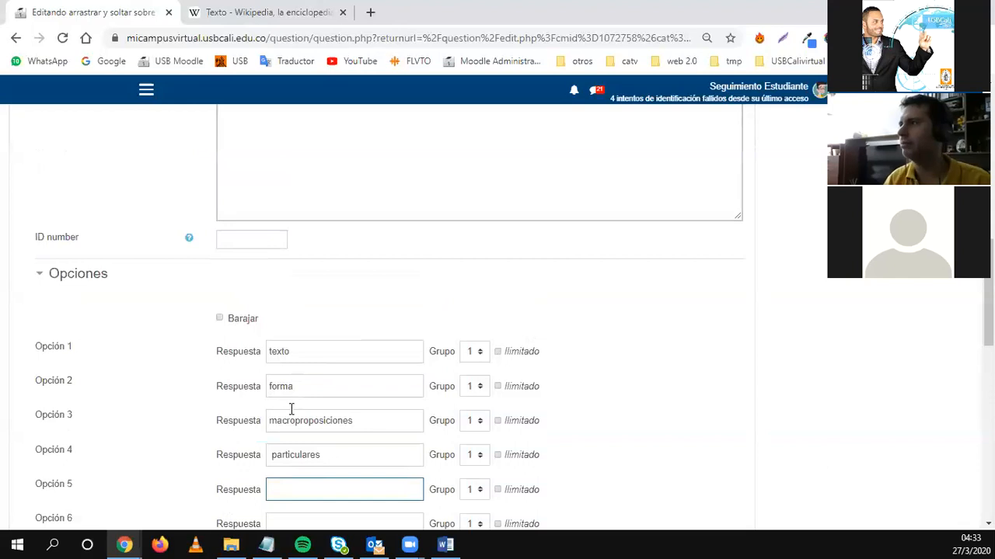
left_click_drag(305, 259, 234, 261)
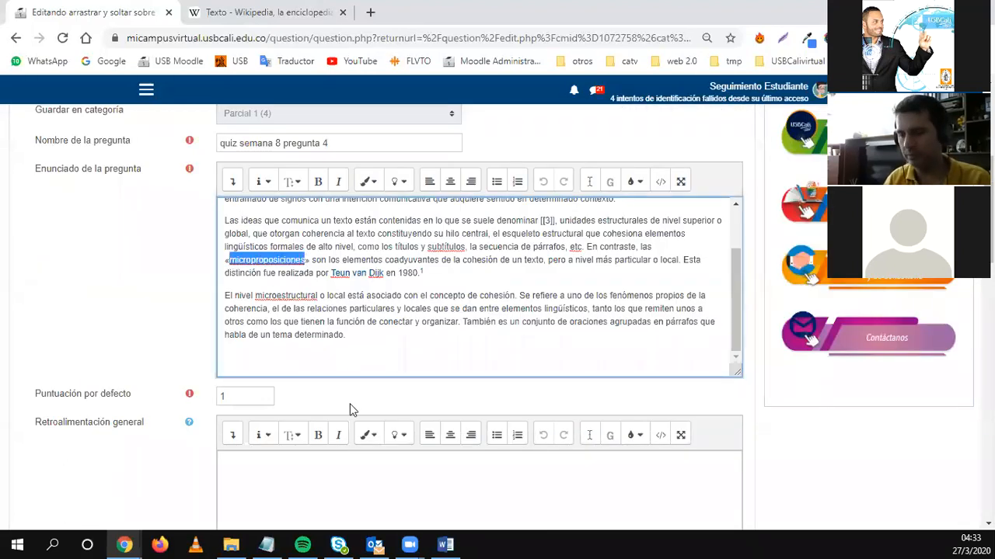
scroll(334, 370, "down", 7)
left_click(275, 250)
key("ctrl+v")
scroll(171, 400, "down", 3)
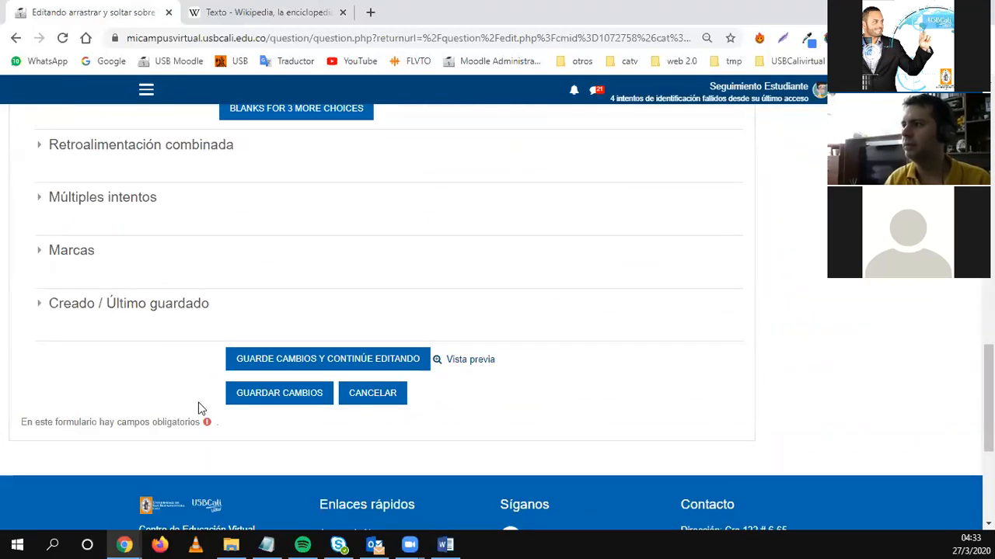
Save the changes and test the microproposiciones and forma tiles in a preview.
left_click(460, 362)
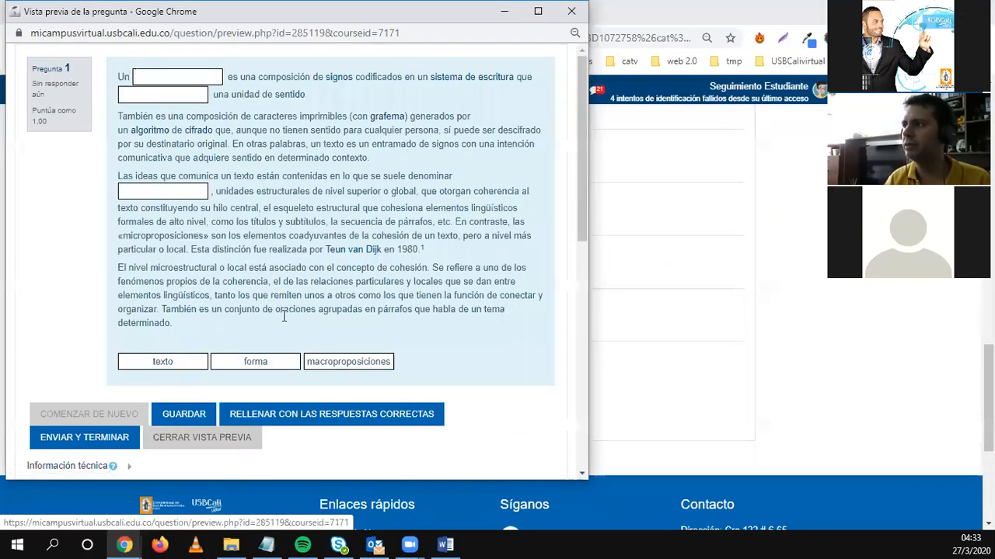
left_click(572, 11)
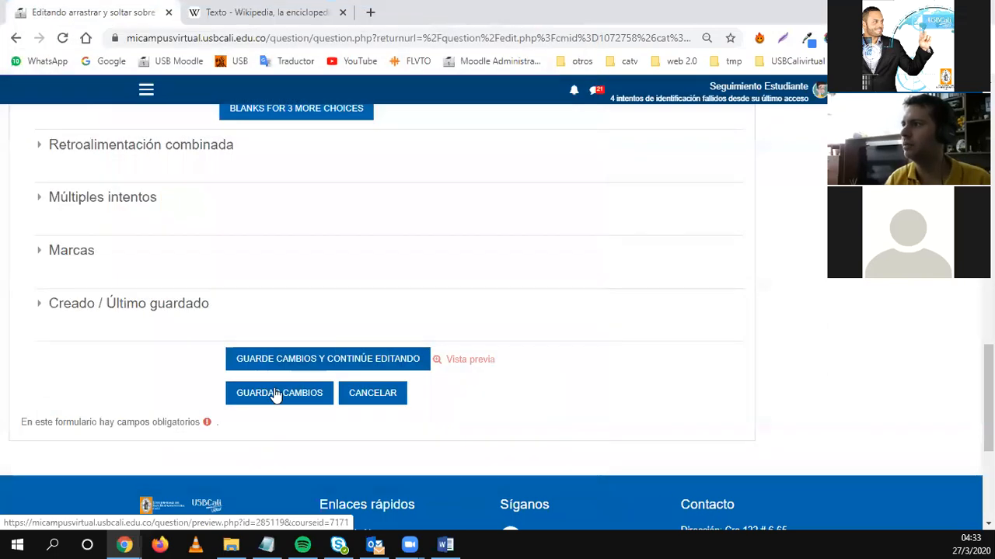
left_click(275, 394)
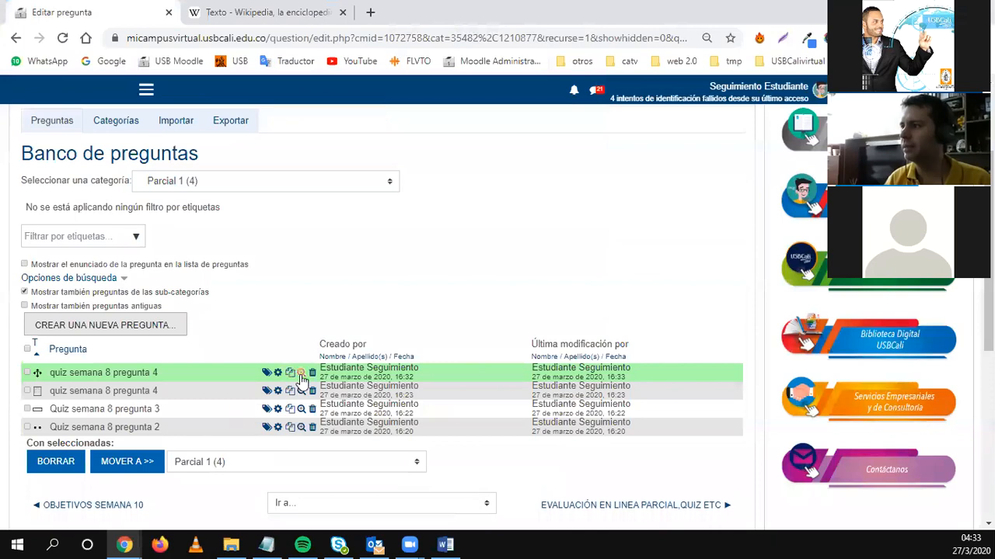
left_click(301, 374)
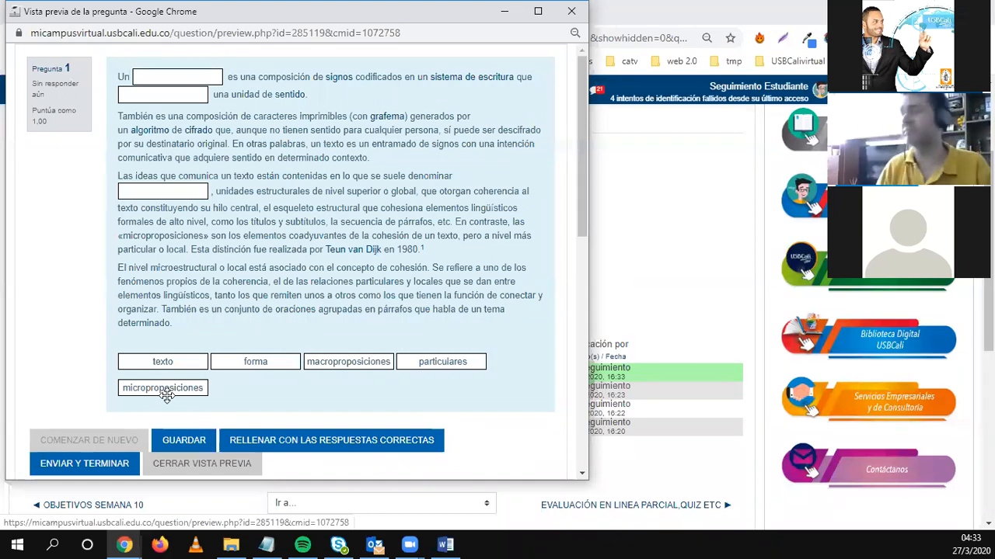
left_click_drag(164, 392, 182, 107)
left_click_drag(260, 364, 167, 191)
left_click_drag(348, 361, 195, 95)
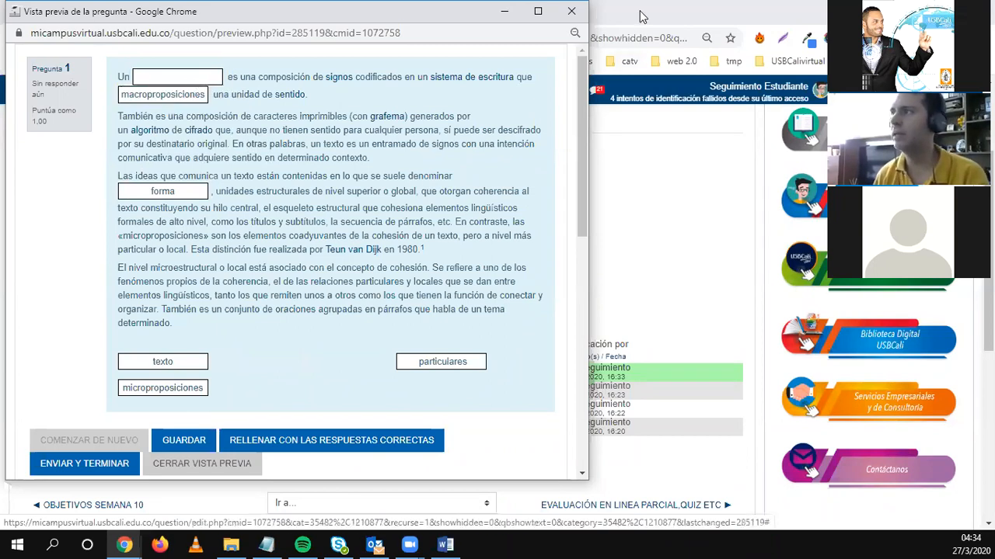
left_click(580, 14)
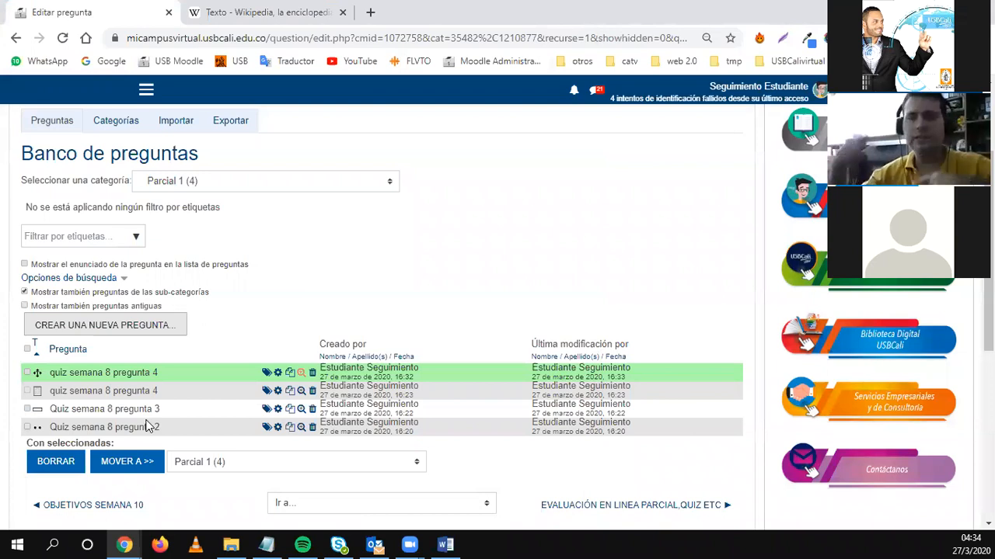
Go to the Evaluación en línea 01 quiz and choose Editar cuestionario from its gear menu.
scroll(555, 285, "up", 3)
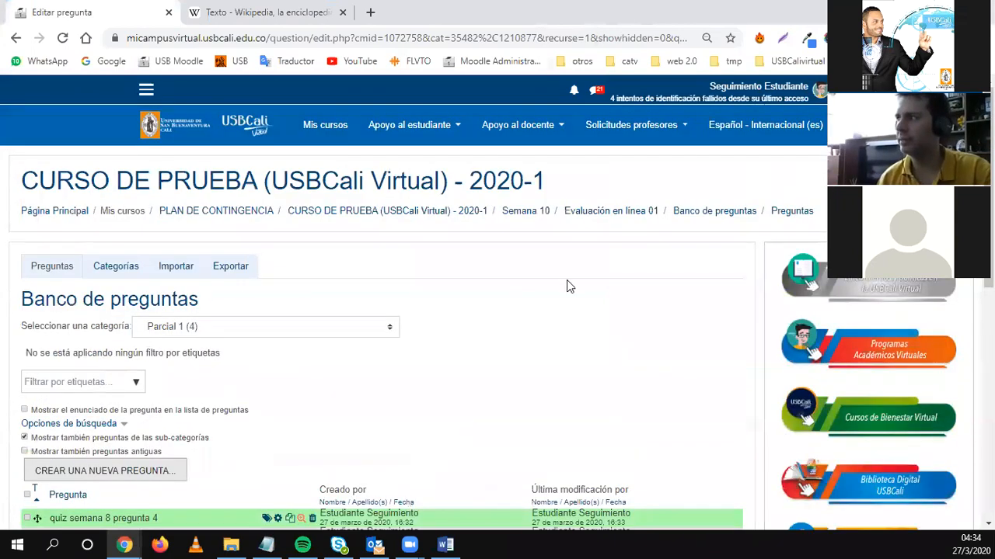
left_click(640, 220)
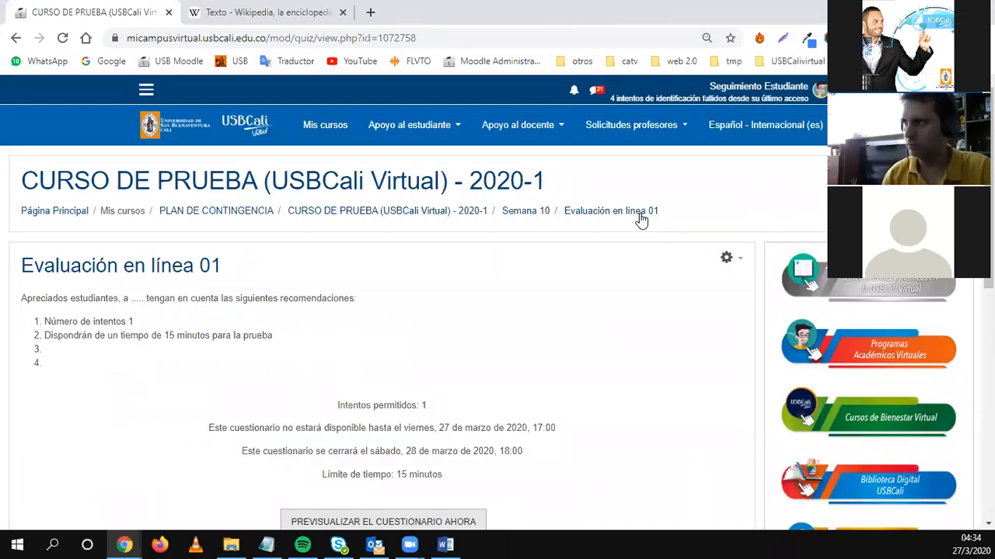
scroll(305, 421, "down", 1)
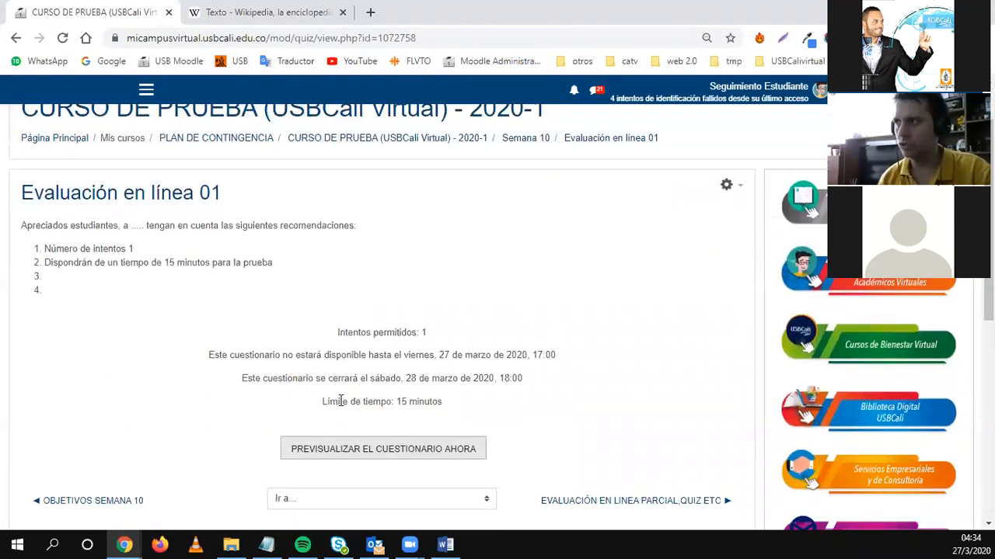
left_click(731, 188)
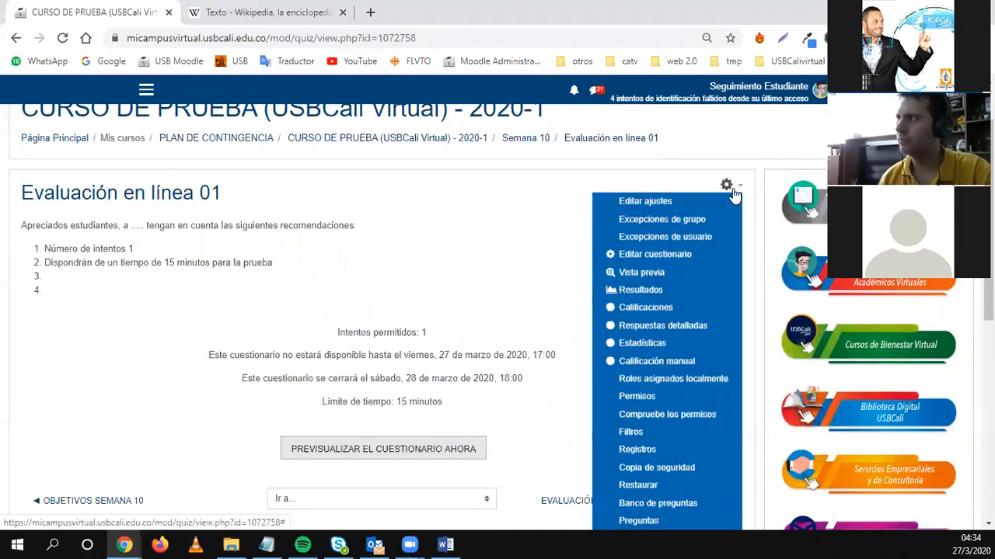
left_click(633, 255)
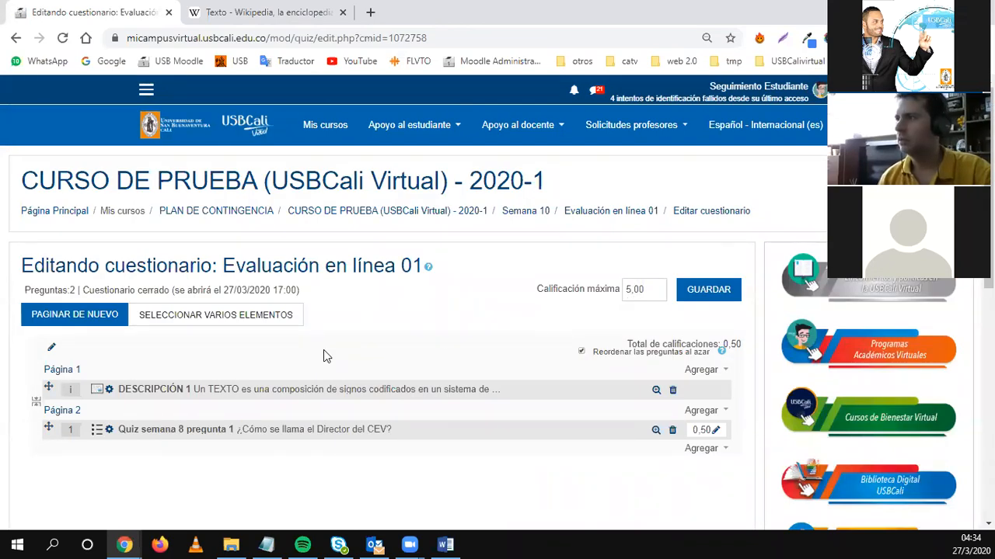
Add quiz semana 8 pregunta 4 and pregunta 2 from the Parcial 1 bank category.
scroll(323, 350, "down", 1)
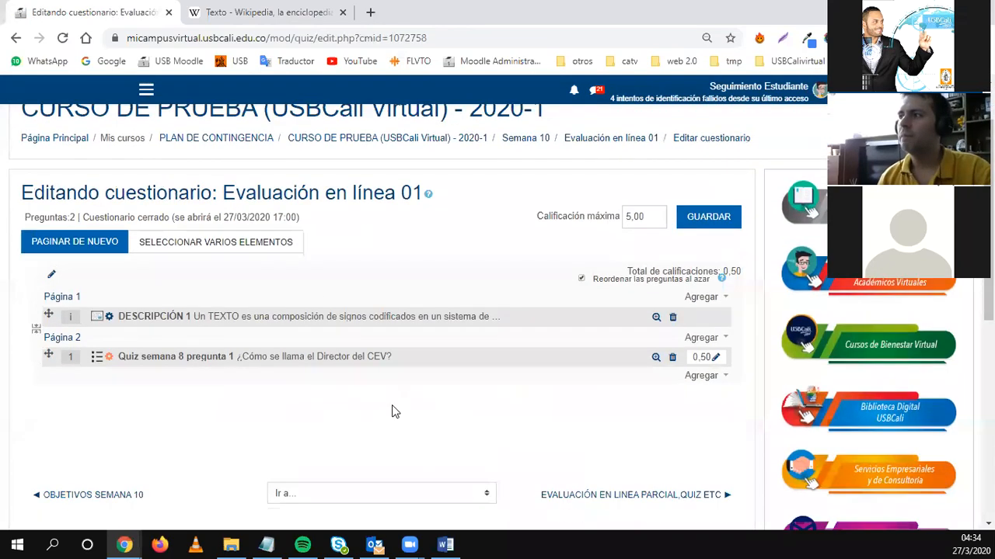
left_click(703, 379)
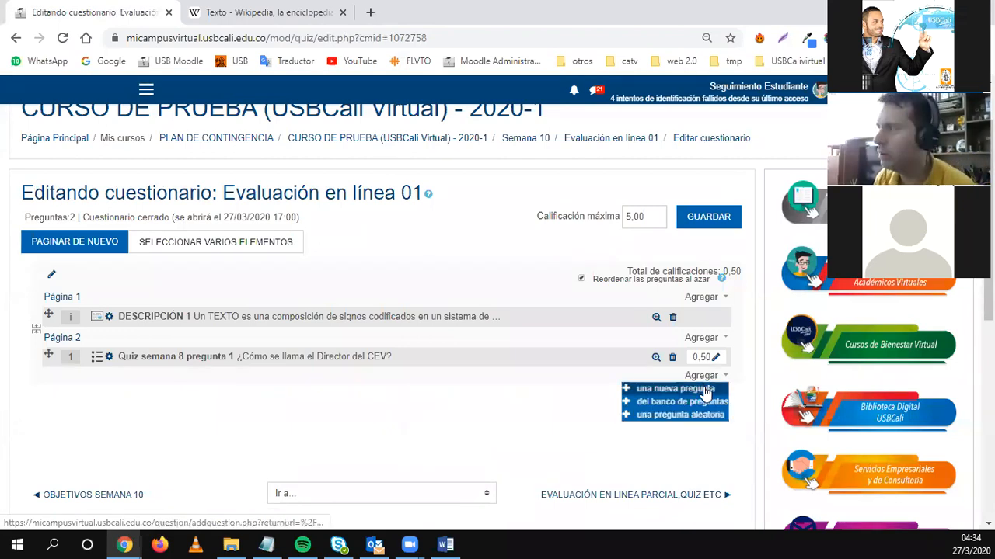
left_click(667, 404)
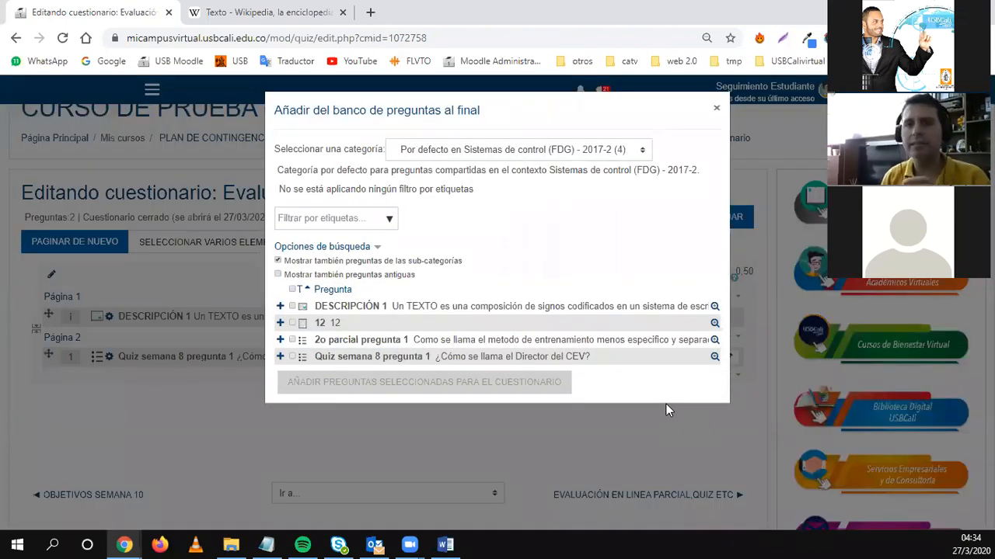
left_click(461, 151)
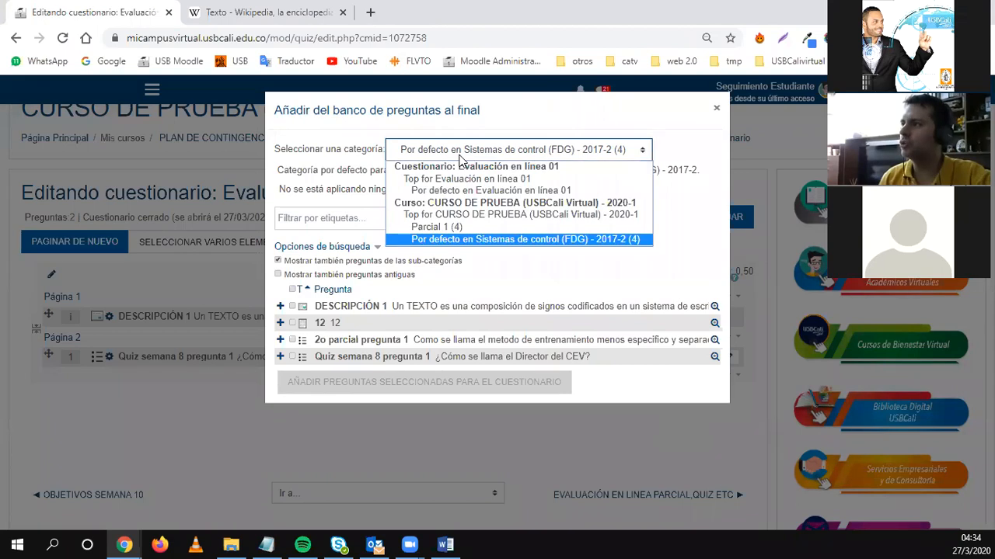
left_click(457, 235)
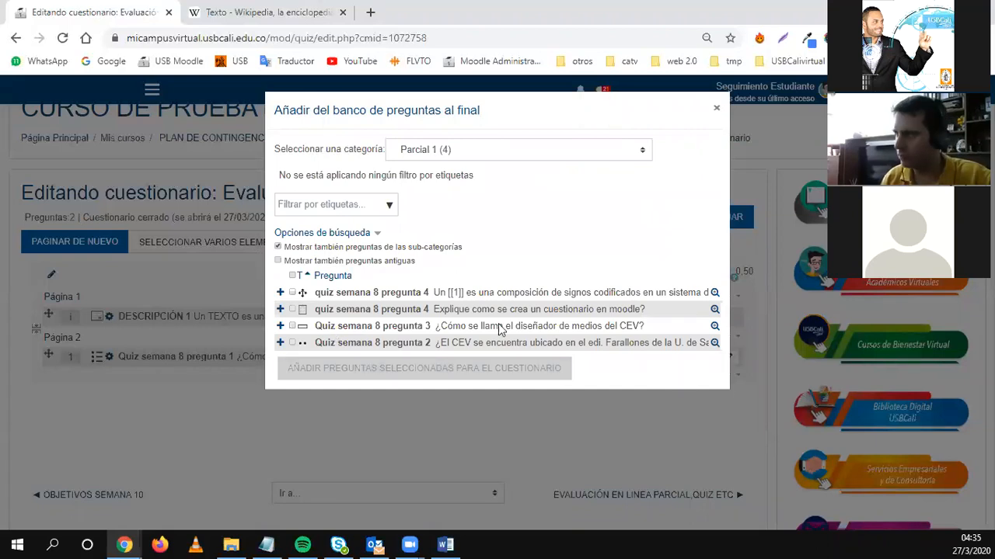
left_click(342, 295)
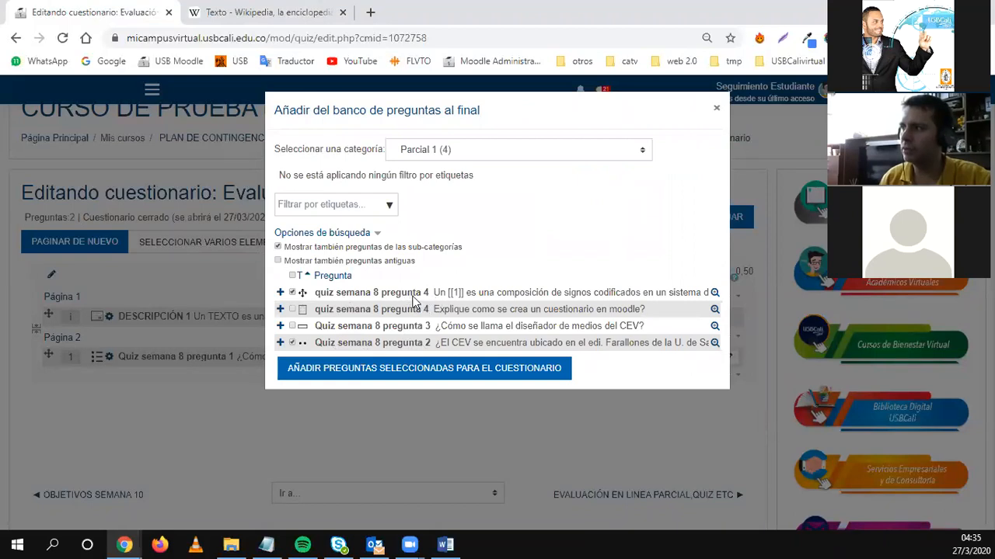
left_click(322, 369)
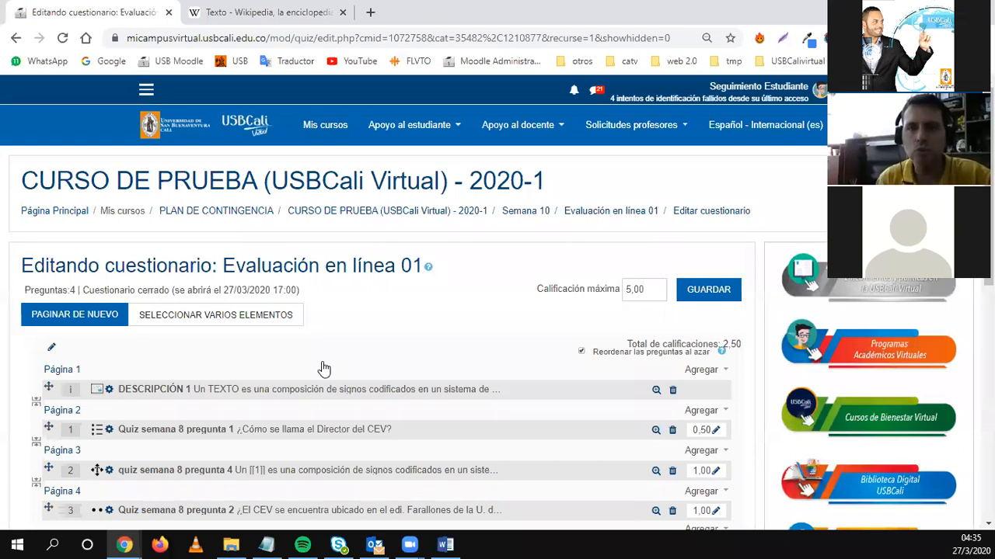
Append 2 random questions from the Parcial 1 category to the quiz's last page.
scroll(324, 368, "down", 1)
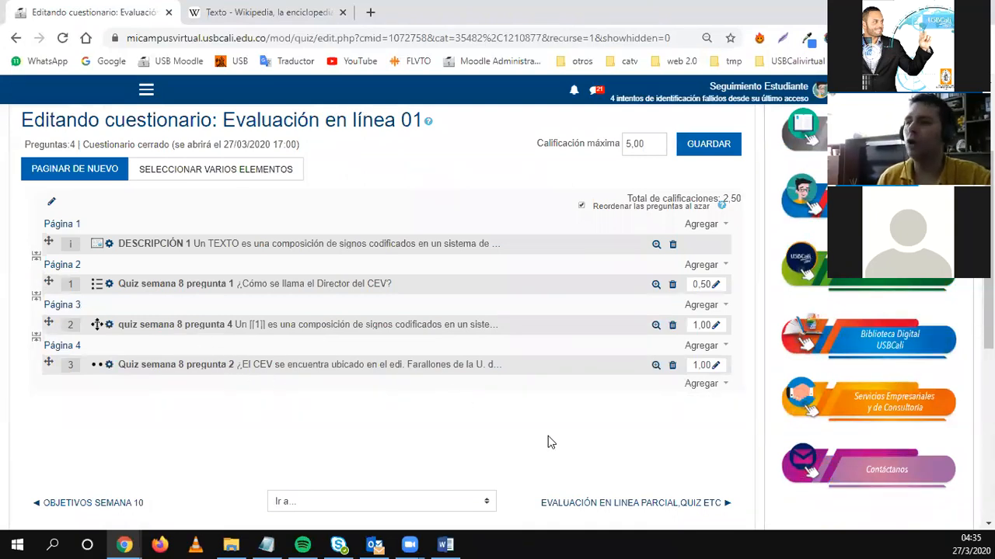
left_click(703, 386)
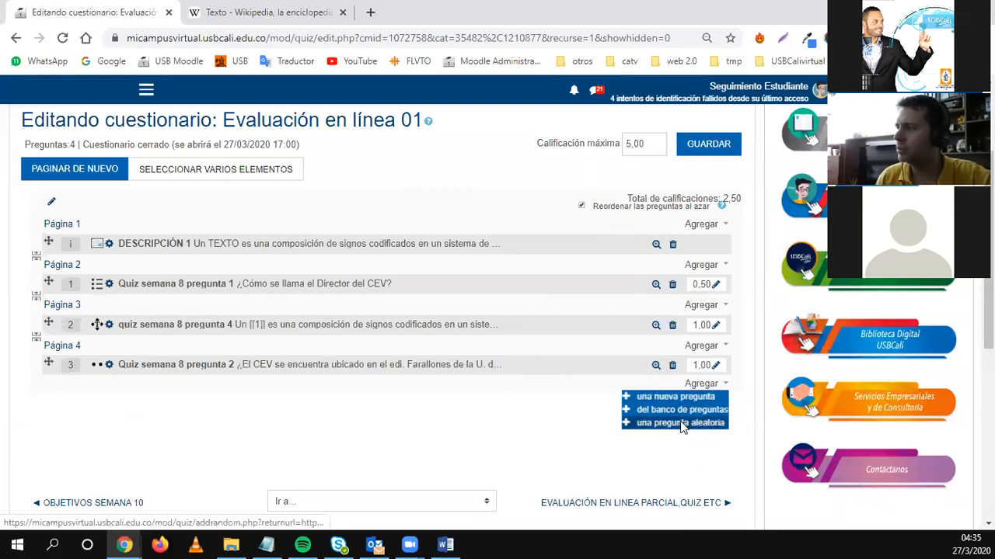
left_click(678, 423)
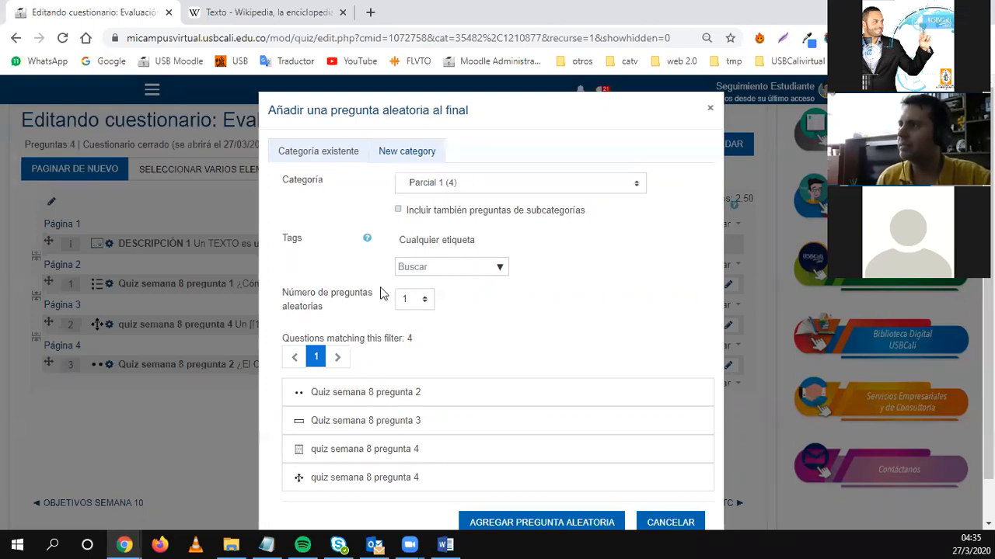
left_click_drag(288, 296, 341, 301)
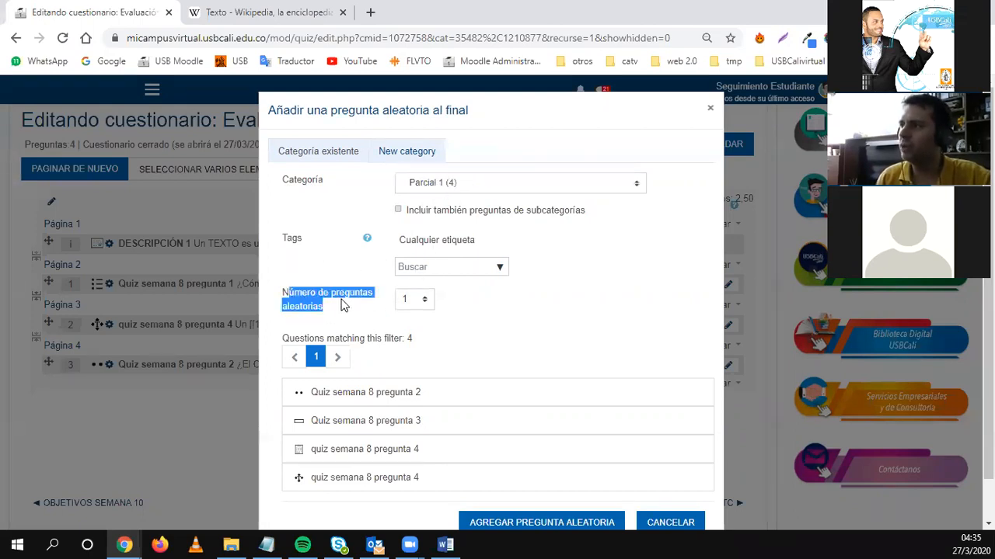
left_click(420, 307)
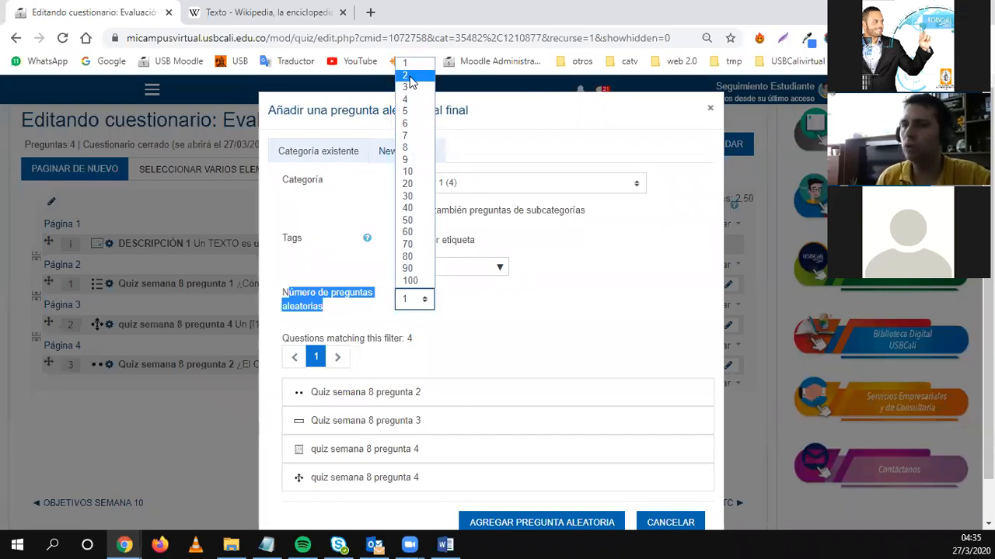
left_click(406, 75)
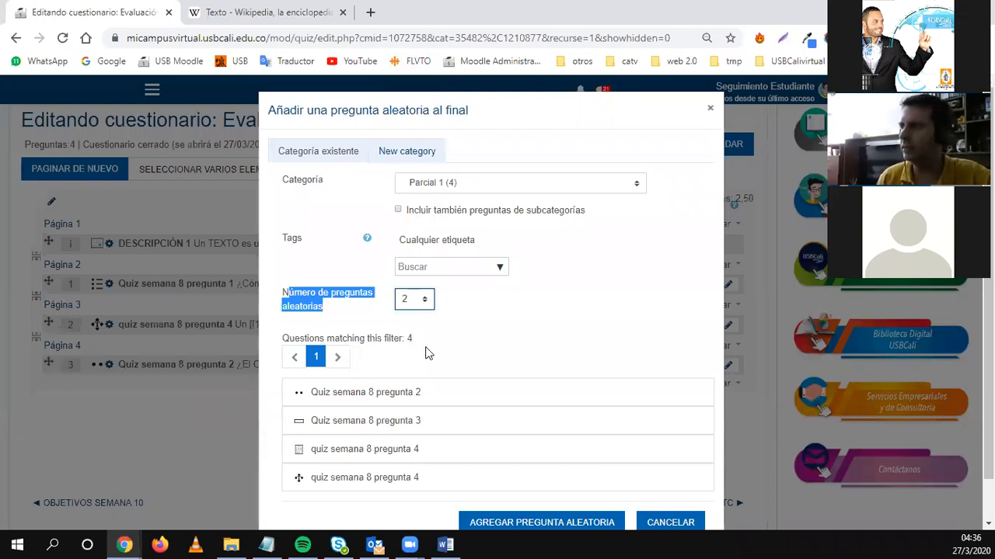
left_click(519, 523)
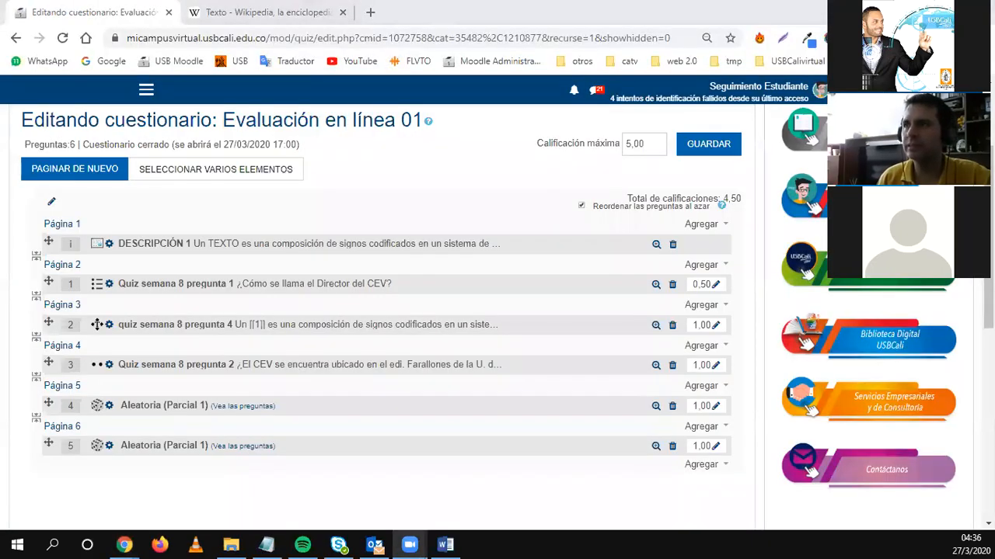
left_click(195, 300)
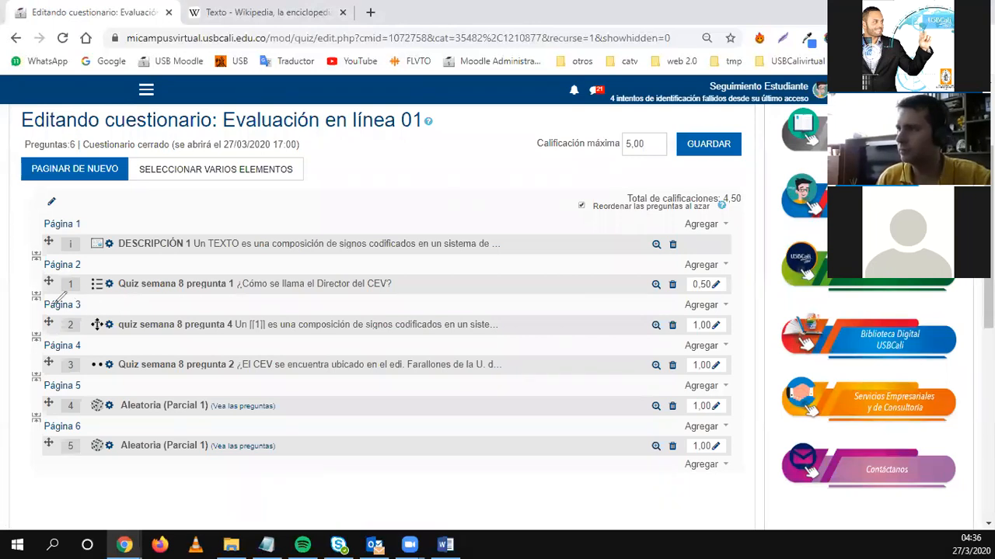
mouse_move(33, 312)
left_mouse_down()
mouse_move(31, 373)
mouse_move(122, 386)
mouse_move(302, 362)
mouse_move(314, 326)
mouse_move(198, 308)
mouse_move(53, 301)
mouse_move(30, 311)
left_mouse_up()
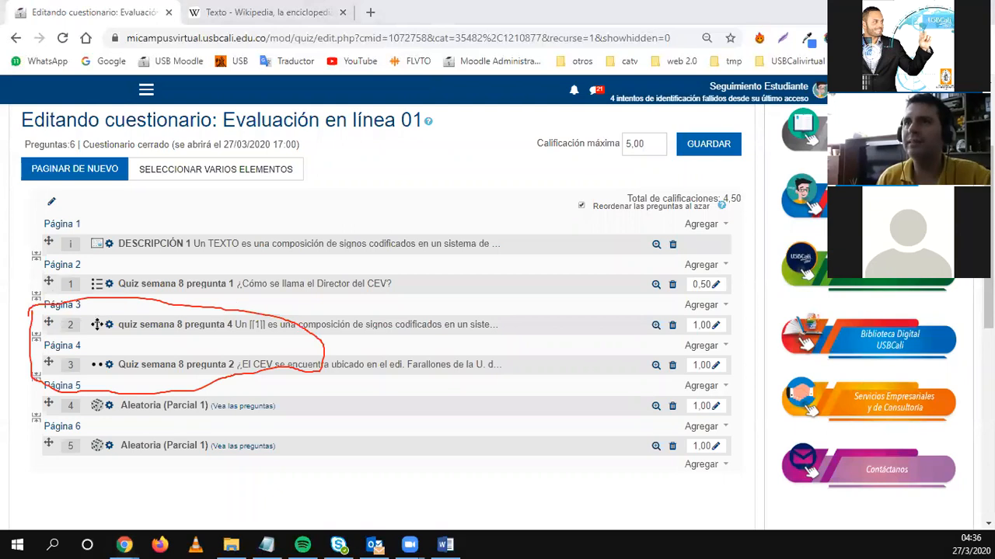
left_click(721, 226)
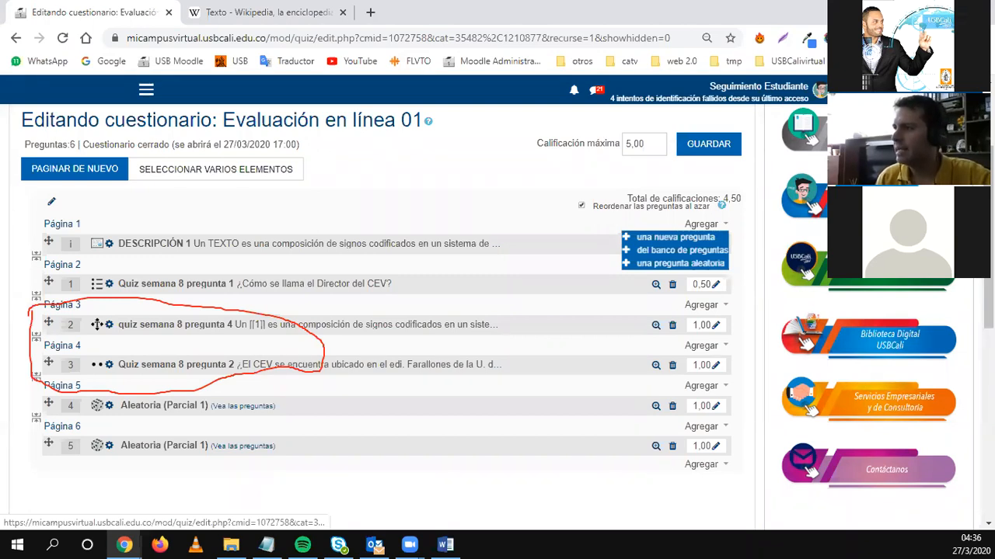
left_click_drag(325, 351, 628, 243)
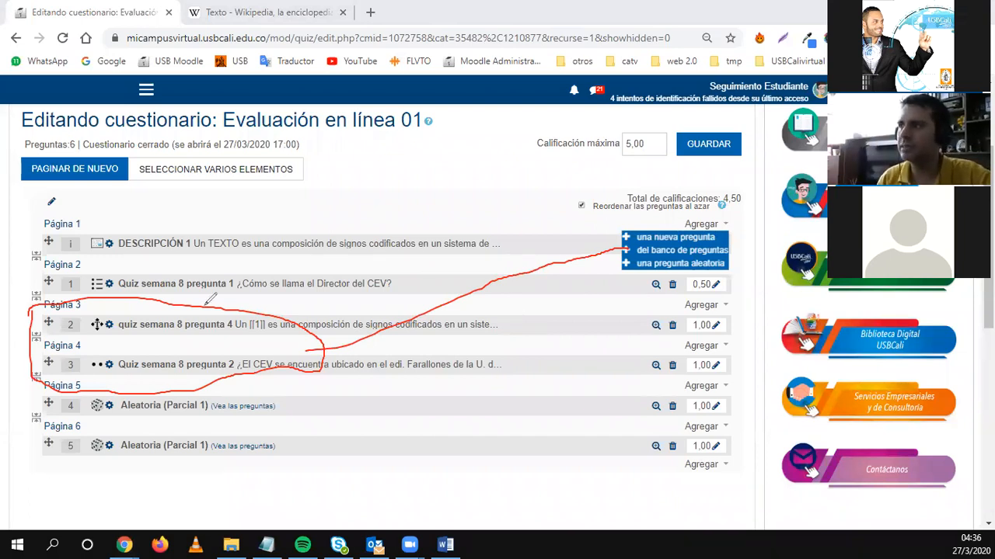
left_click_drag(123, 333, 242, 314)
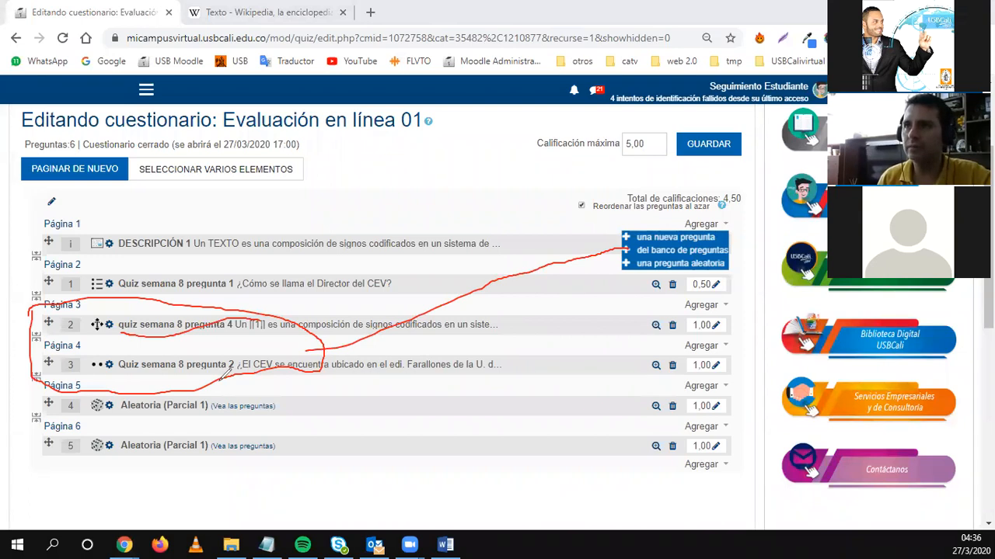
mouse_move(199, 379)
left_mouse_down()
mouse_move(87, 378)
mouse_move(24, 415)
mouse_move(87, 469)
mouse_move(237, 467)
mouse_move(233, 378)
mouse_move(167, 371)
left_mouse_up()
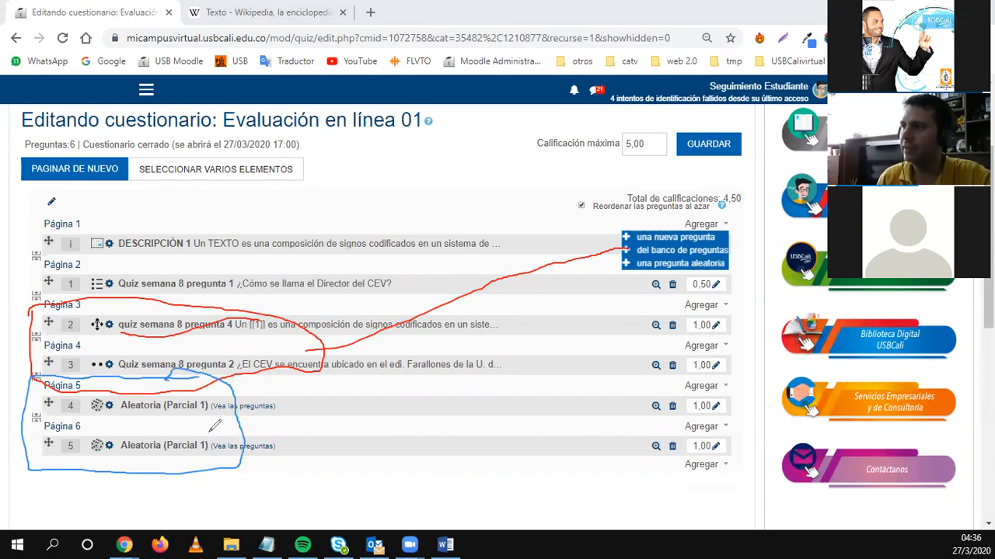
left_click_drag(123, 418, 203, 418)
left_click_drag(124, 458, 204, 457)
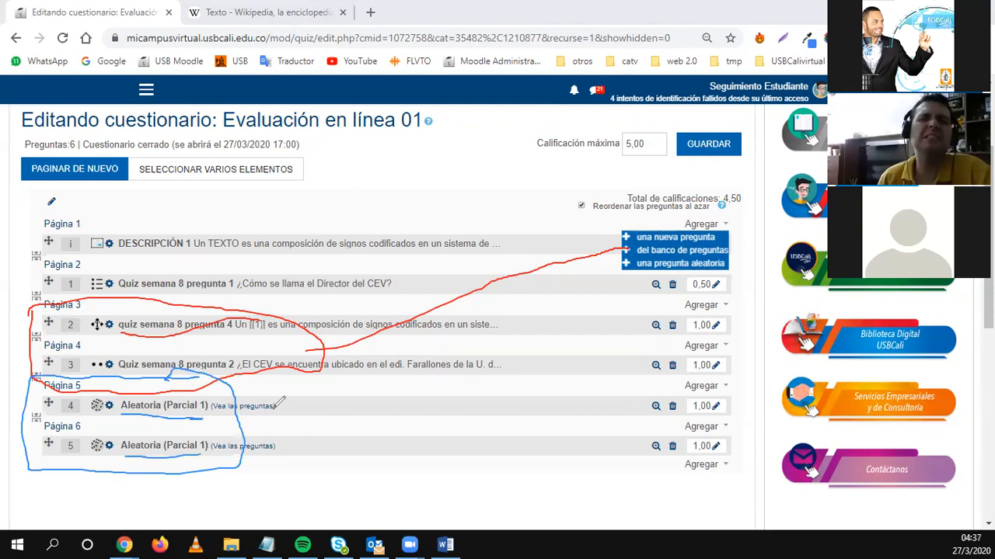
left_click_drag(234, 421, 455, 390)
left_click_drag(525, 352, 630, 260)
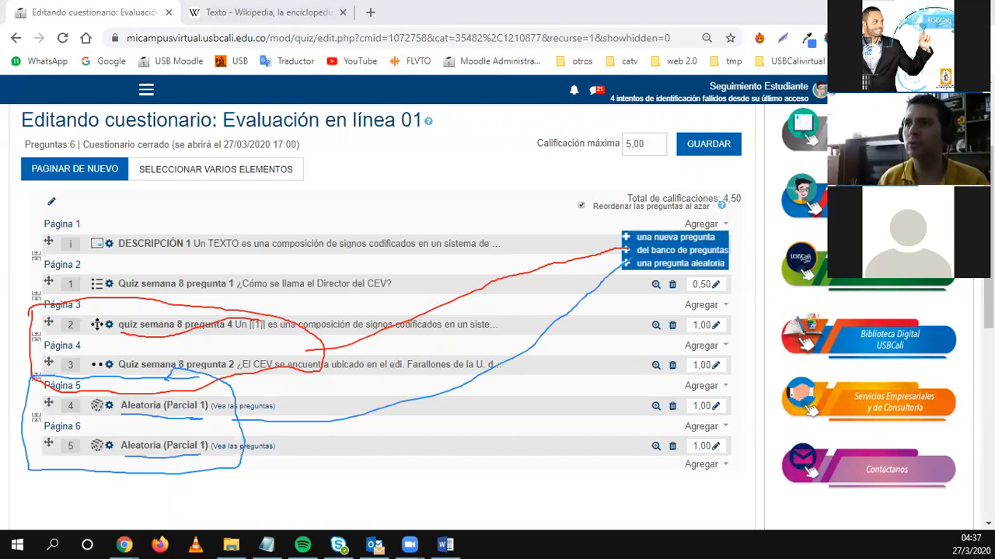
key("e")
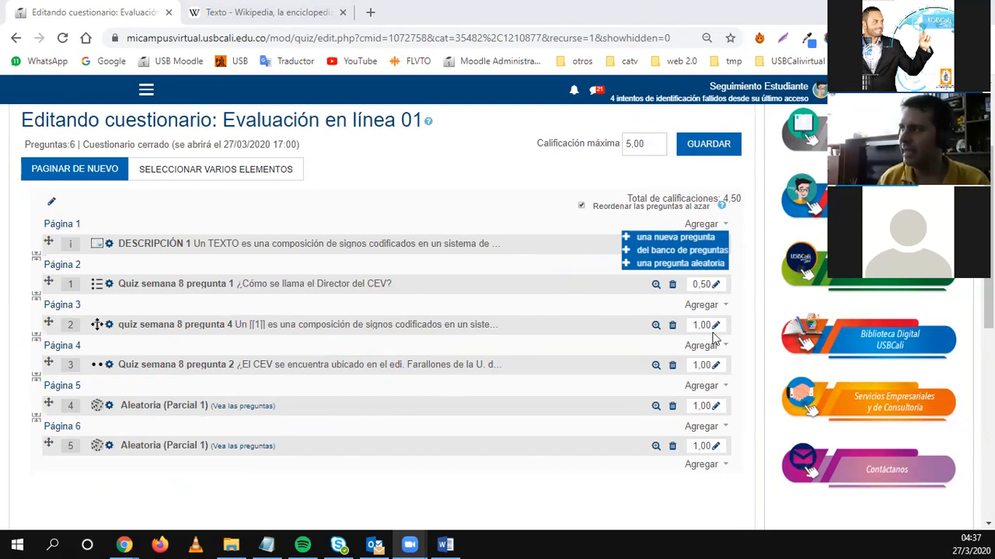
left_click_drag(628, 200, 722, 200)
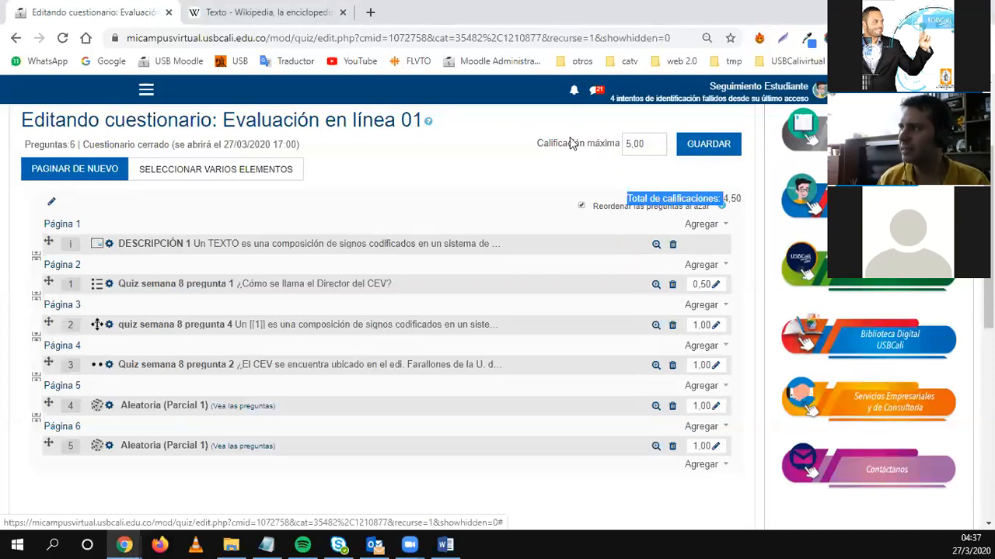
left_click(759, 233)
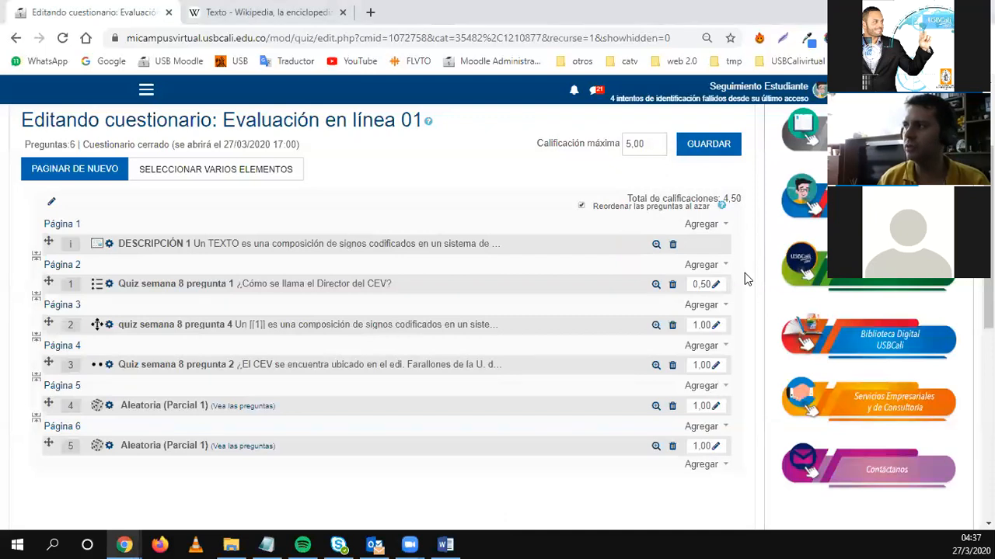
Set the two random Parcial 1 items' marks to 1,50 and 2,00.
left_click(716, 407)
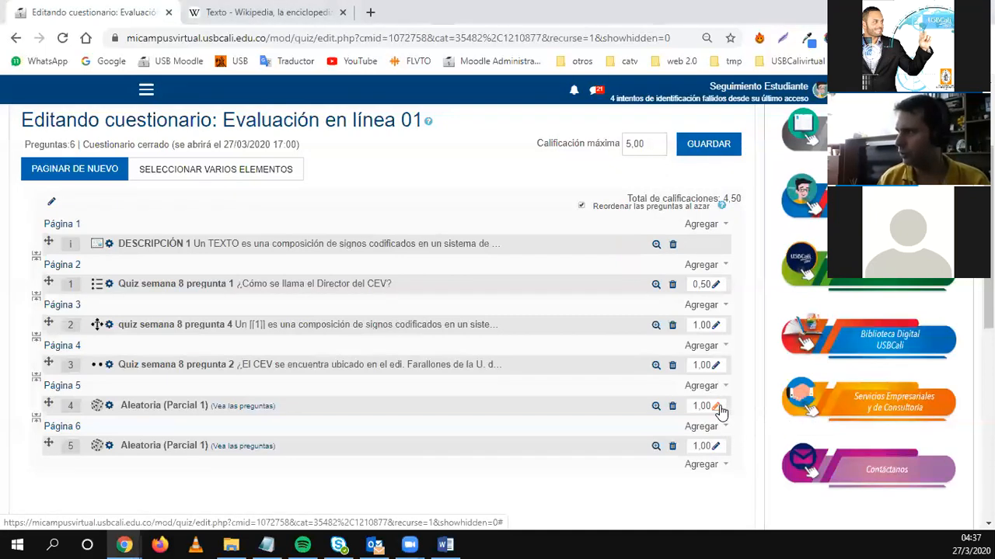
type("1")
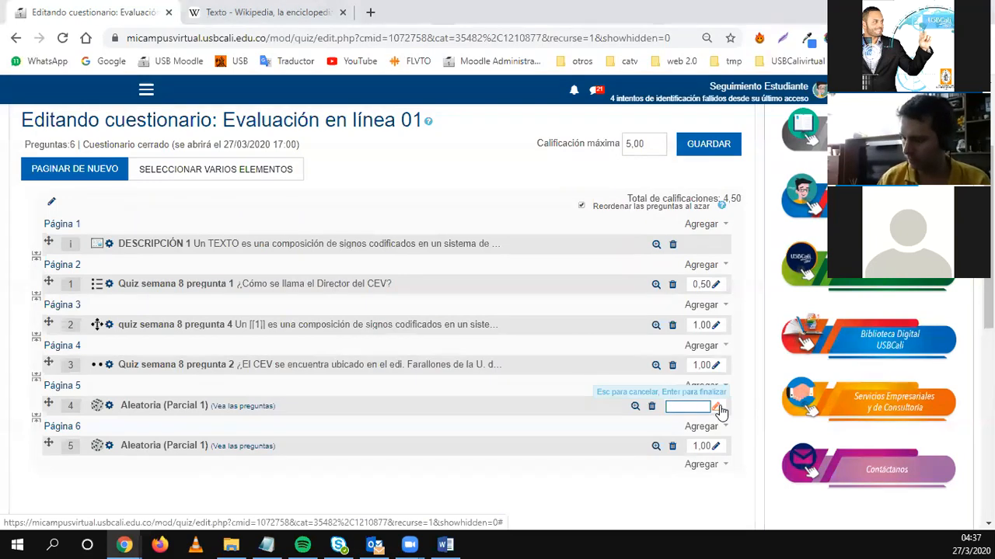
type(",5")
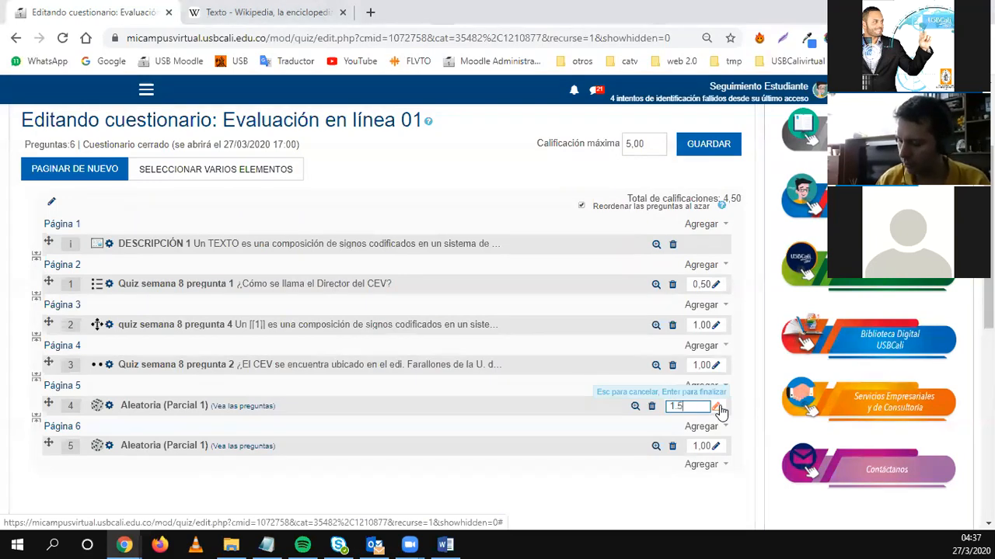
key("Return")
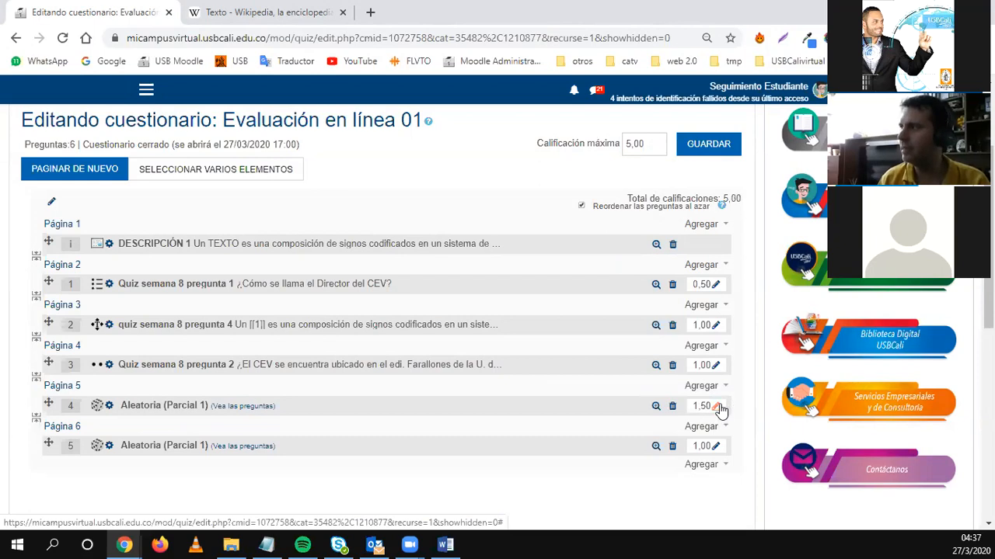
left_click(716, 447)
type("2")
key("Return")
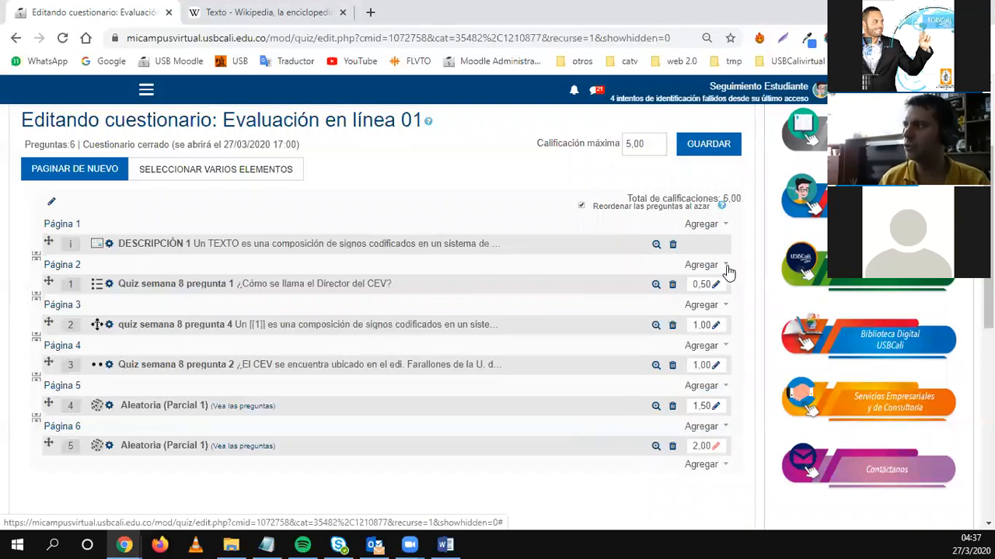
Set questions 2 and 3 to 0,50 marks each.
left_click(716, 325)
type("0,")
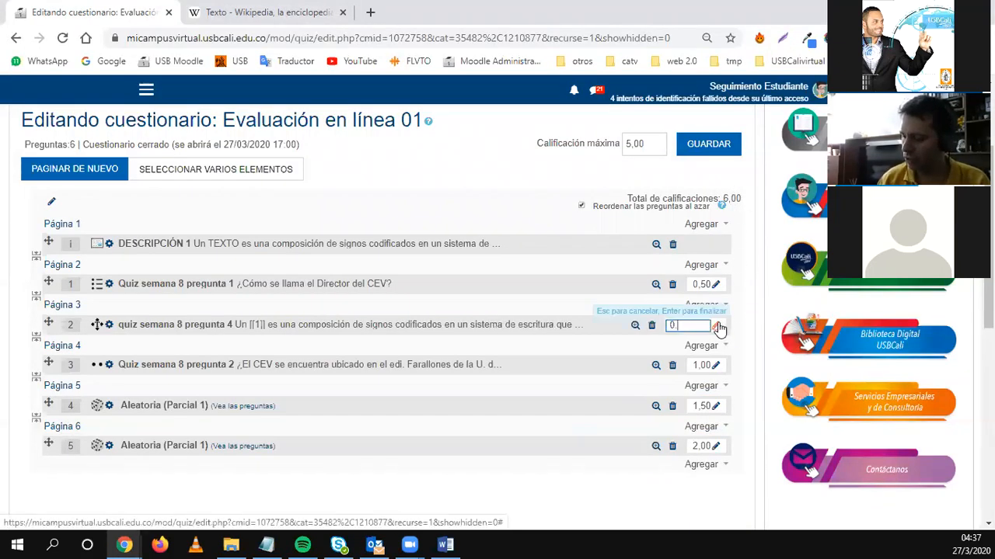
type("5")
key("Return")
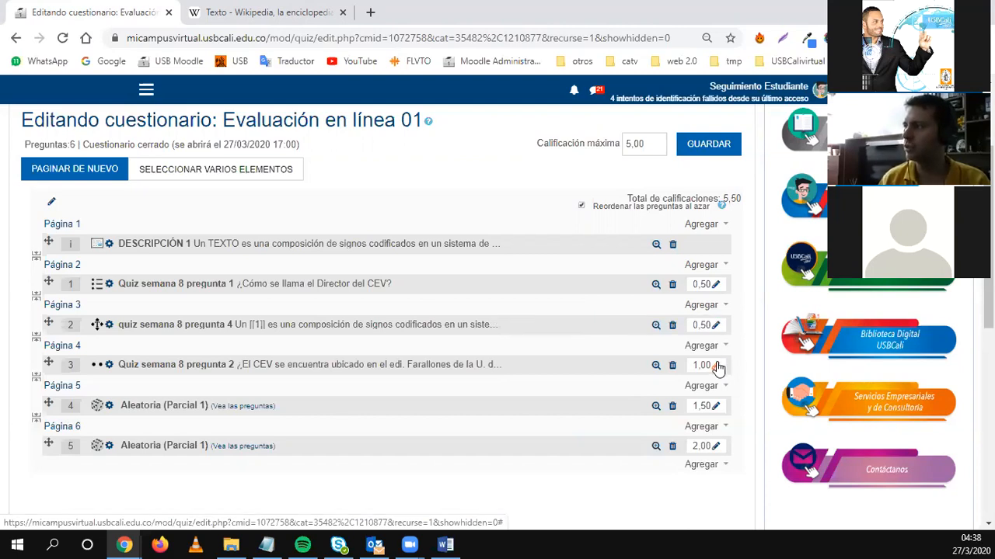
left_click(717, 366)
type("0.5")
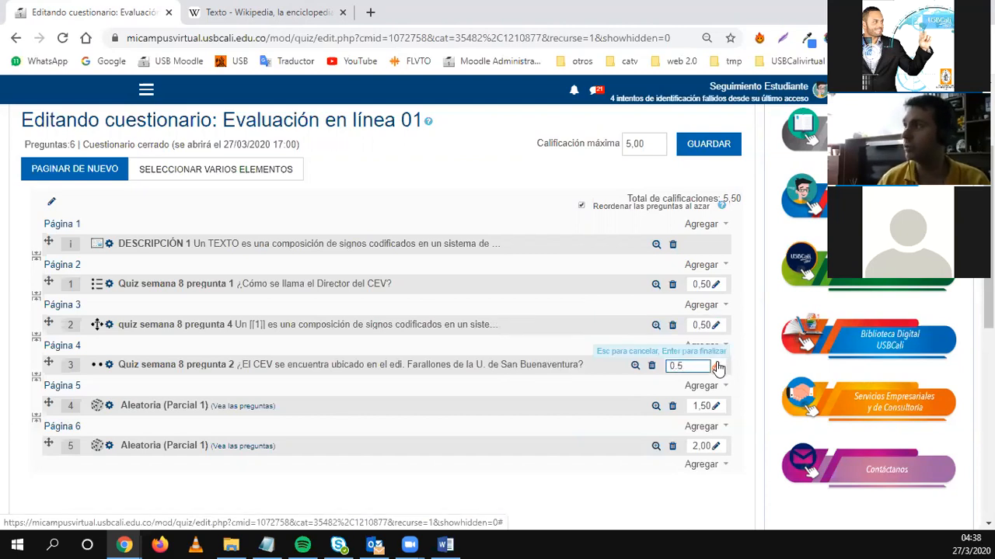
key("Return")
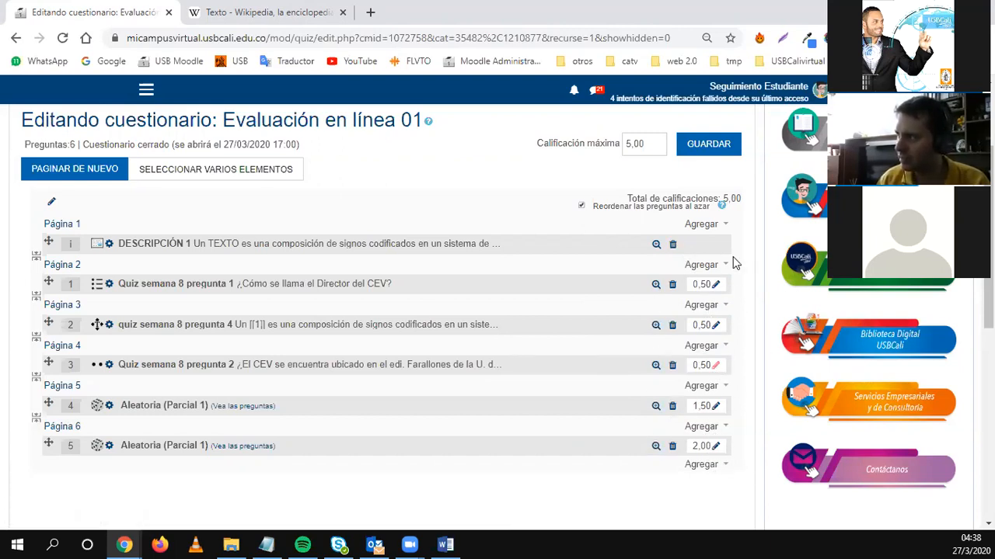
Highlight the 5,00 total of marks and the matching 5,00 maximum grade.
left_click_drag(722, 199, 742, 199)
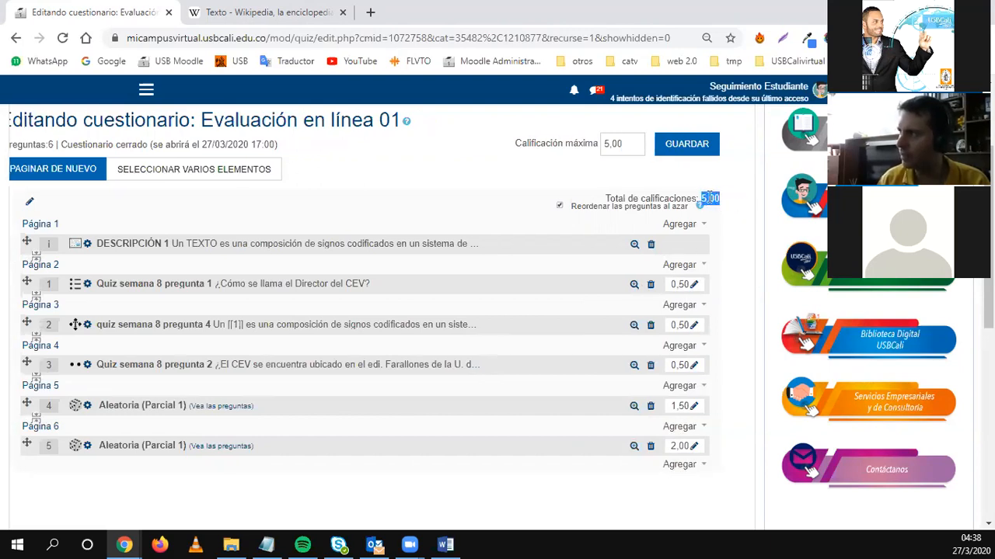
left_click_drag(604, 197, 726, 201)
left_click_drag(512, 144, 599, 150)
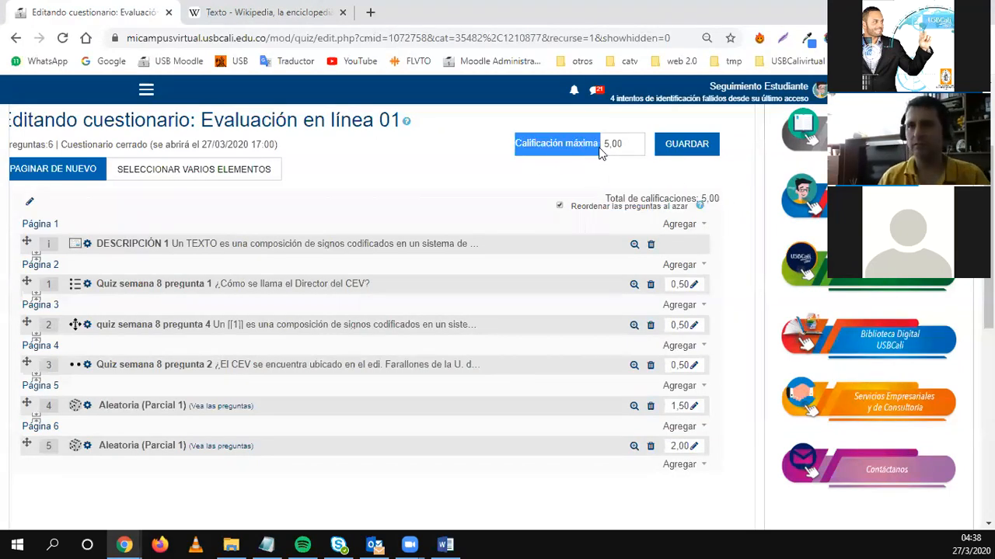
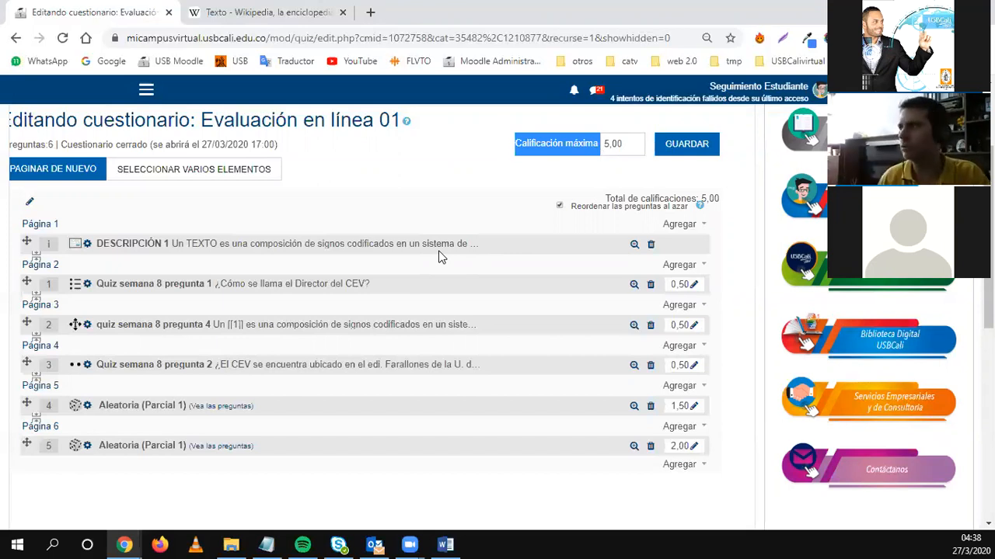
Open the add choices for page 1, then dismiss them without adding anything.
left_click(676, 226)
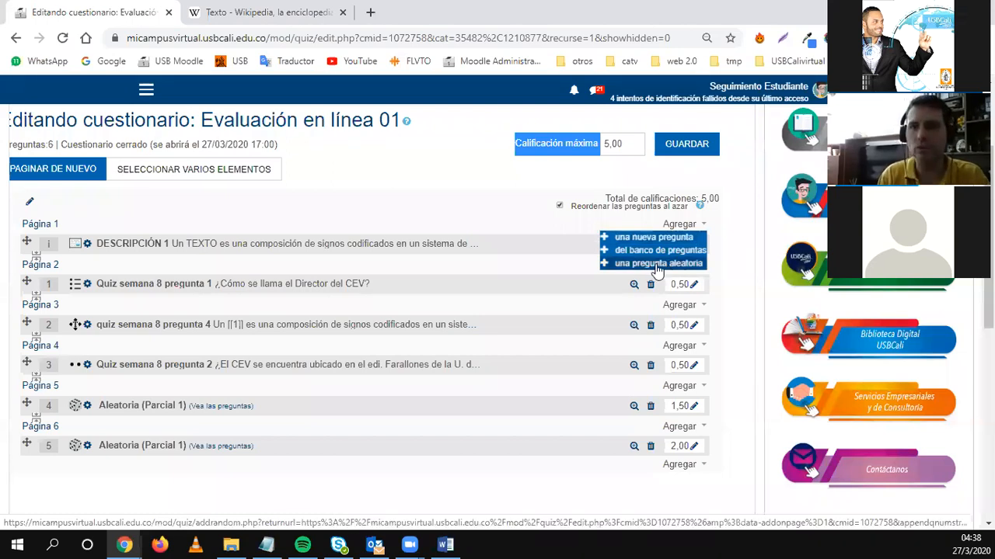
left_click(393, 198)
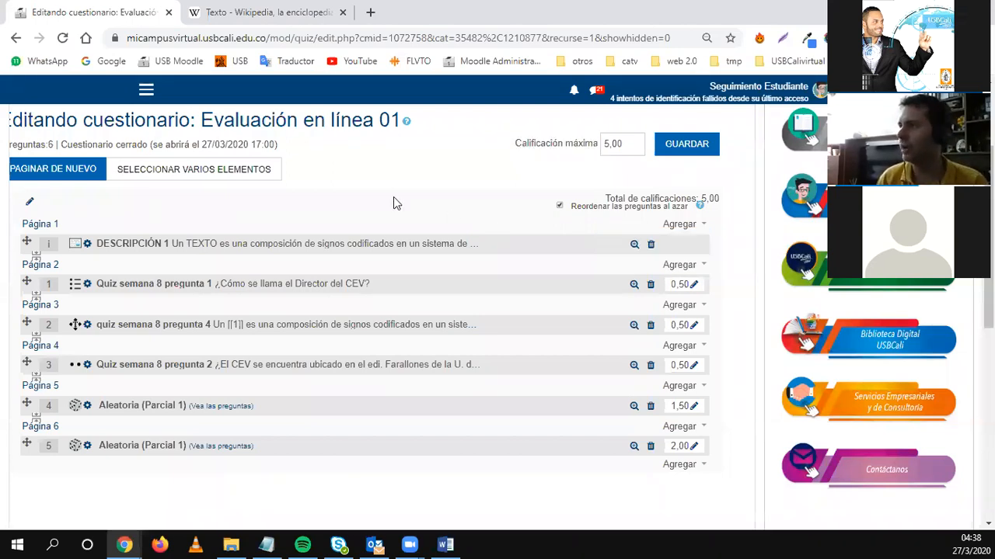
scroll(368, 251, "up", 2)
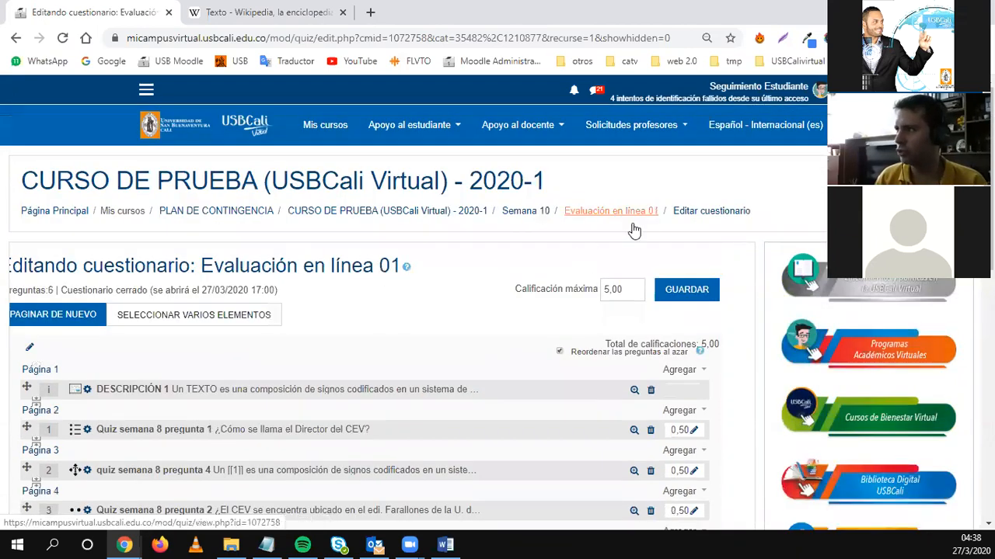
Open the preview start page of Evaluación en línea 01 from the quiz administration menu.
left_click(643, 215)
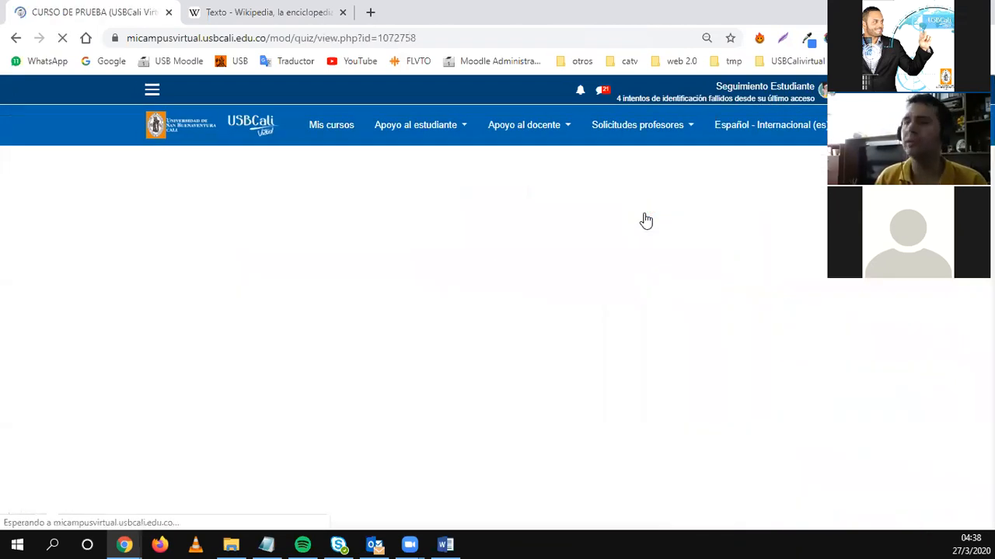
scroll(556, 365, "down", 1)
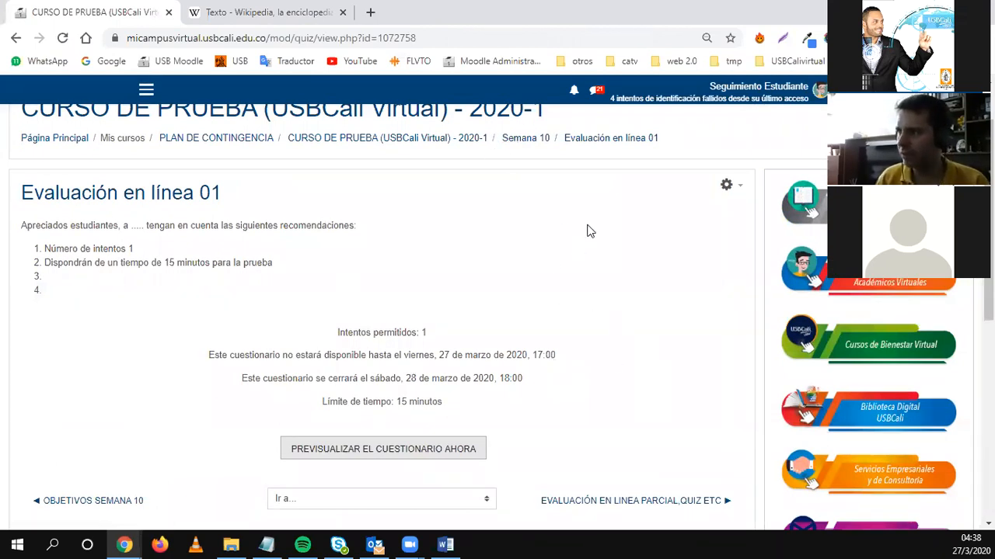
left_click(725, 185)
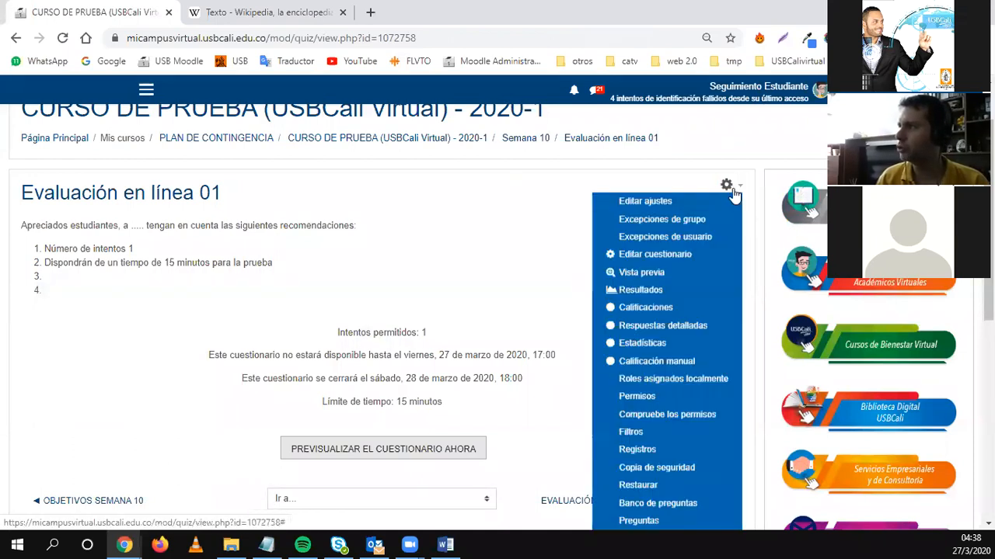
left_click(631, 277)
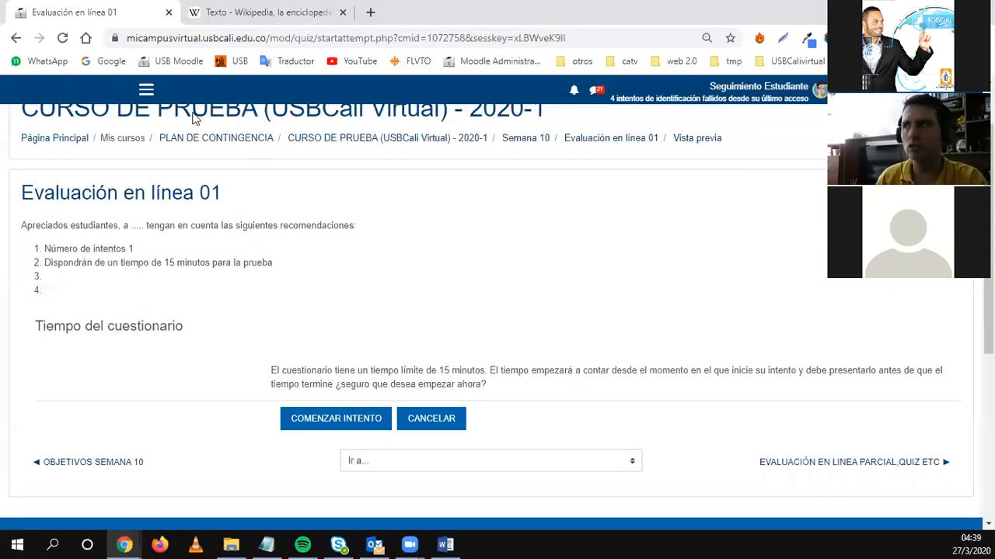
left_click(15, 38)
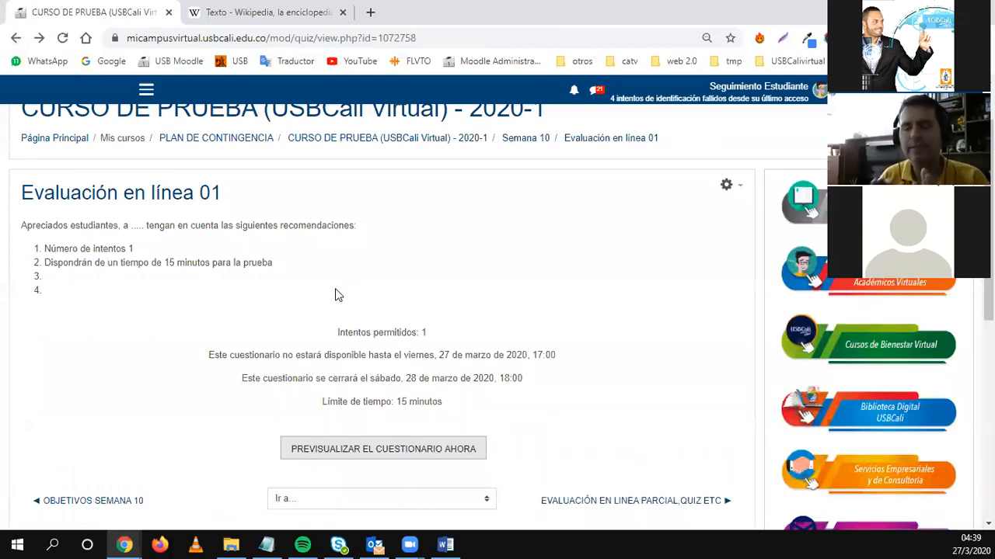
left_click(726, 185)
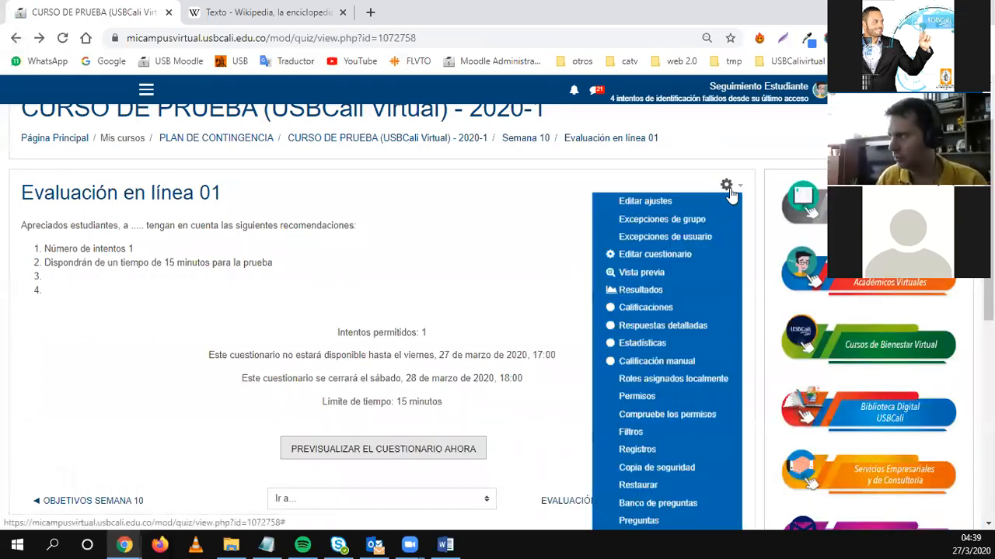
left_click(676, 273)
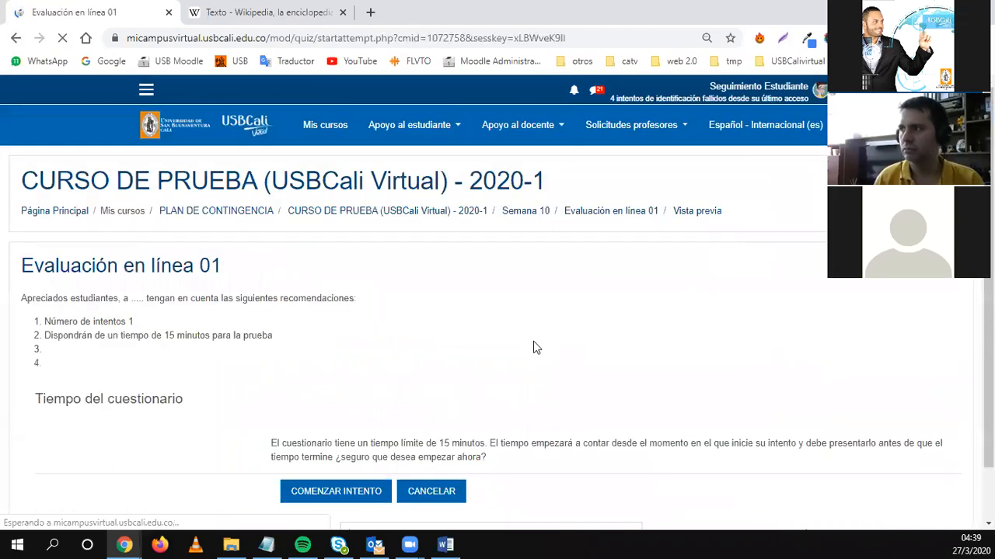
Start a preview attempt, finish it with all 5 questions unanswered, and return to the quiz overview.
left_click(378, 492)
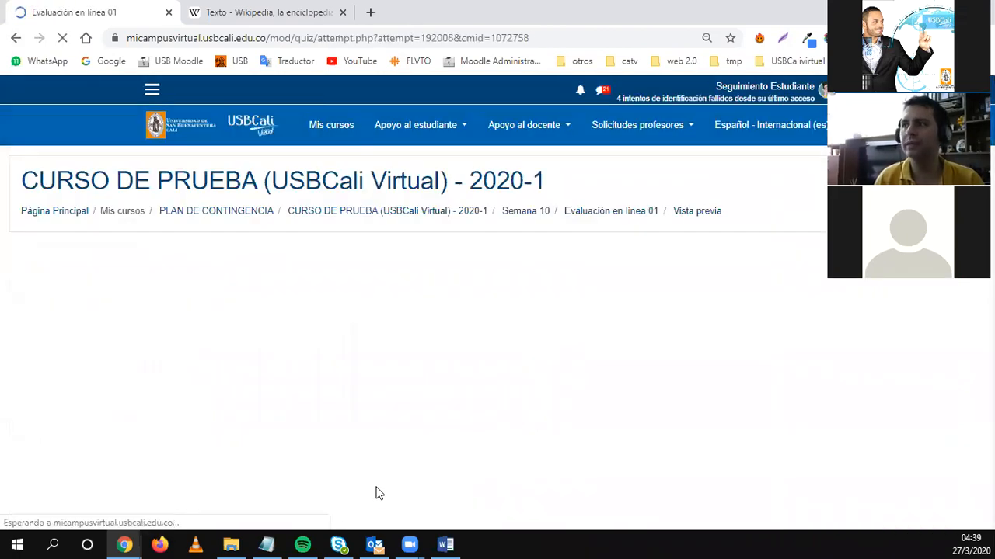
scroll(291, 431, "down", 2)
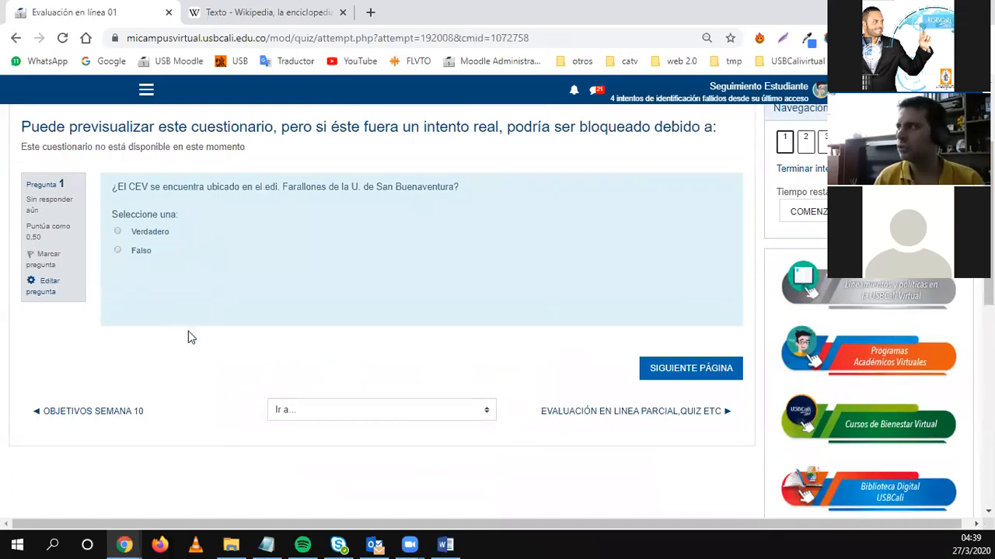
scroll(131, 386, "up", 1)
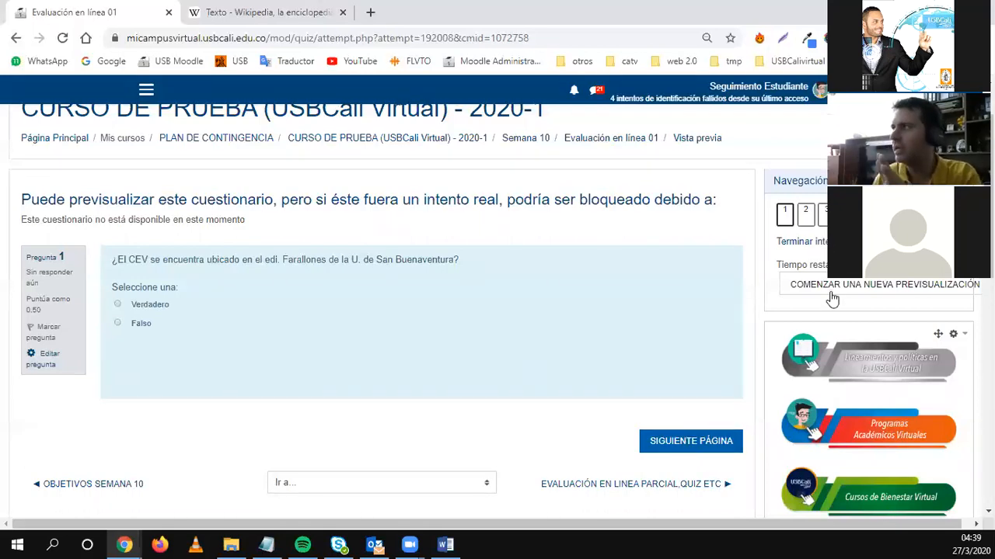
left_click(811, 243)
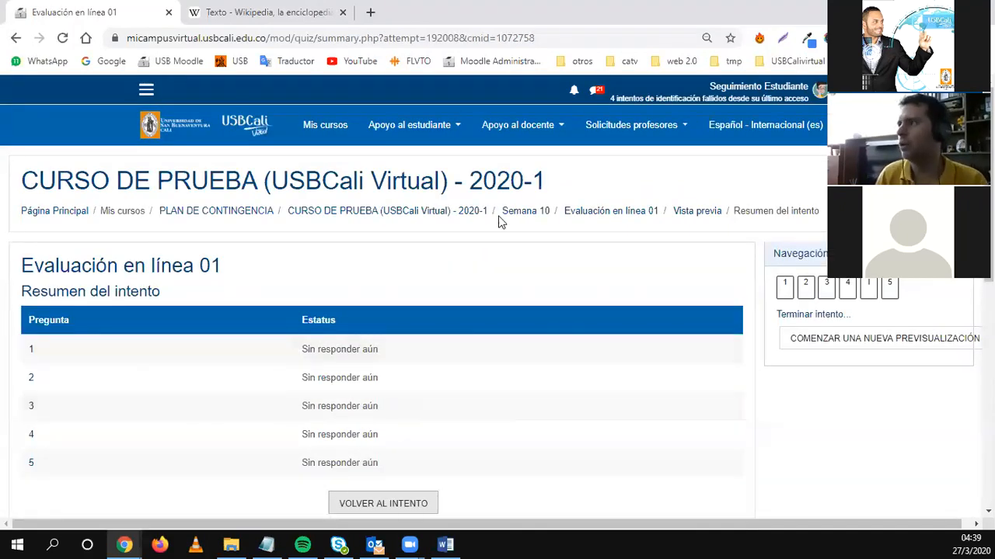
left_click(573, 218)
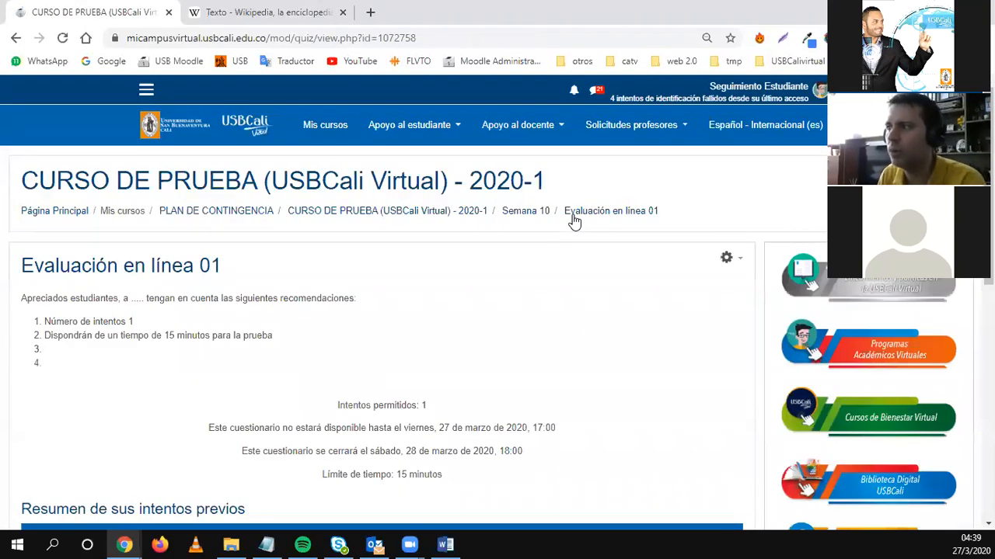
Change the quiz opening time to 08:00 on 27 March 2020 and save the settings.
left_click(727, 259)
left_click(644, 274)
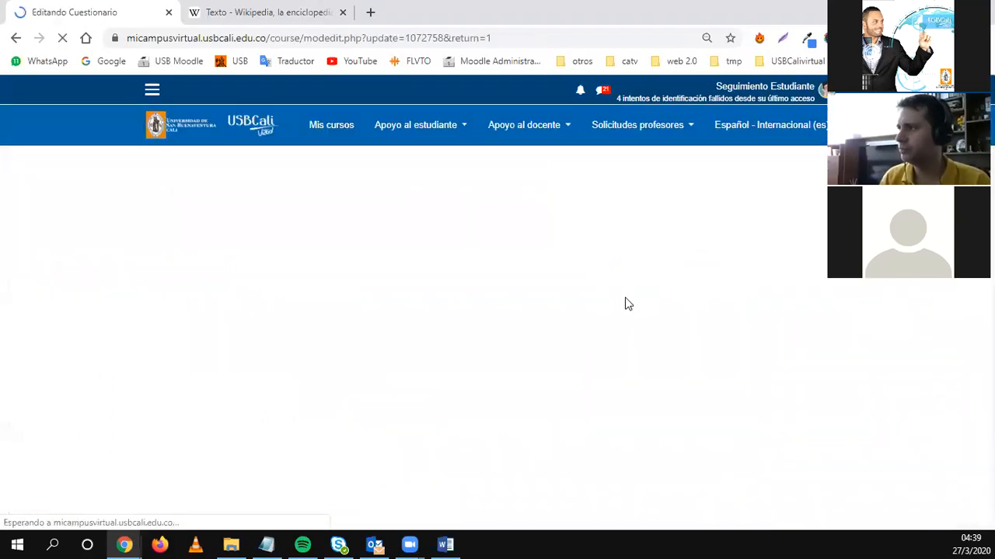
scroll(114, 289, "down", 4)
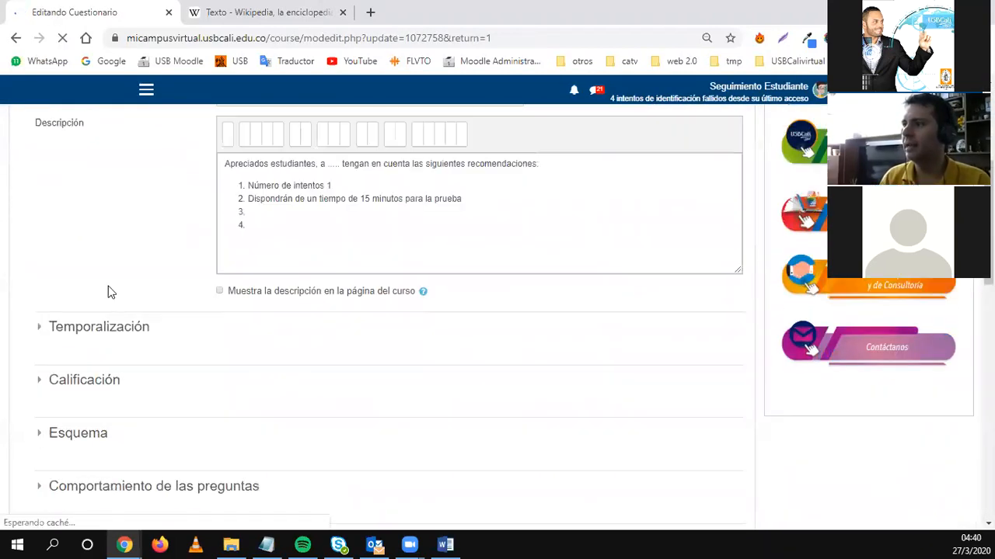
left_click(98, 330)
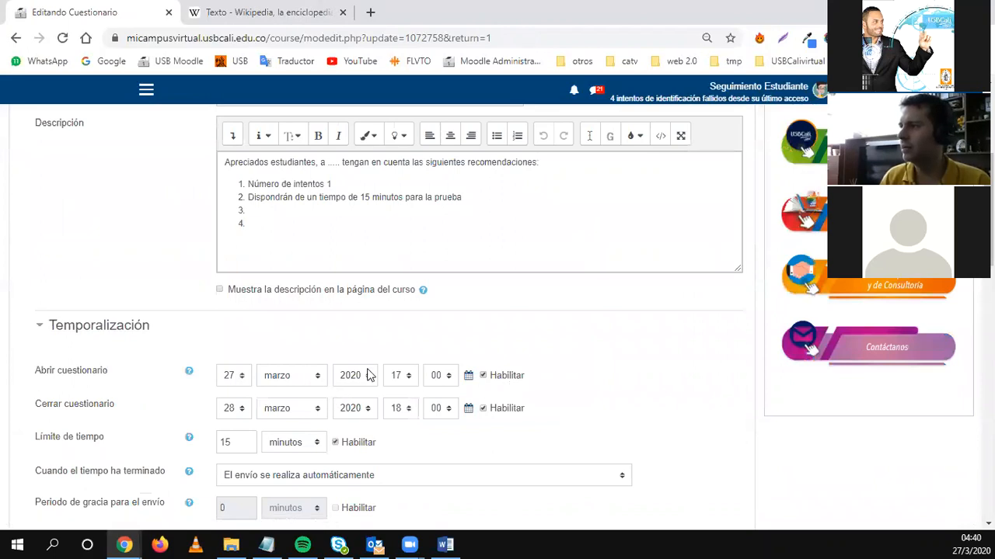
left_click(399, 376)
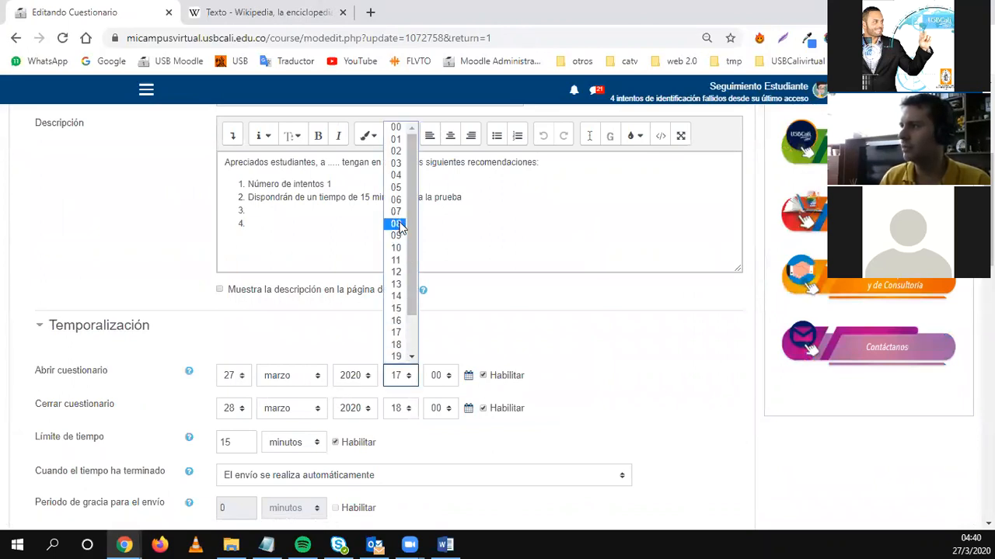
left_click(397, 224)
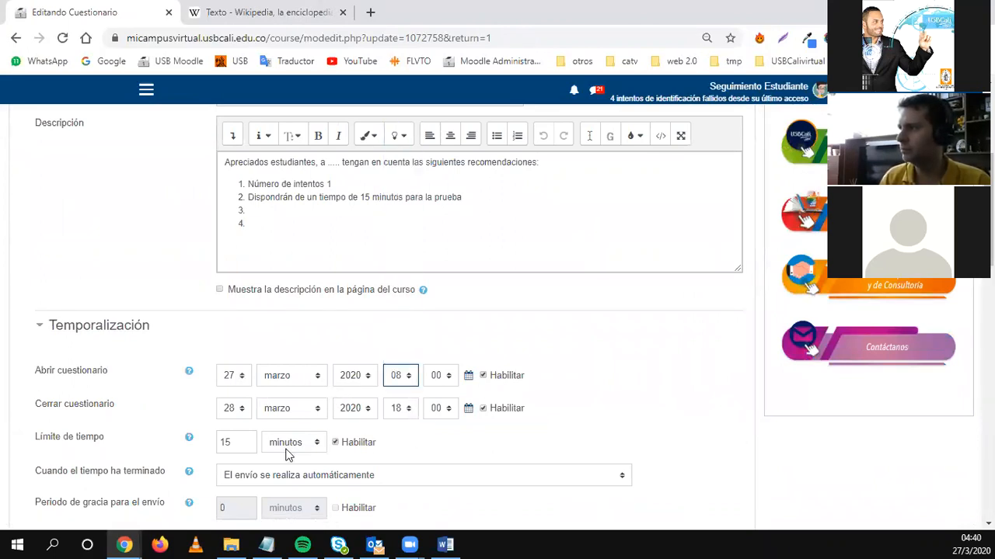
scroll(279, 443, "down", 9)
left_click(289, 475)
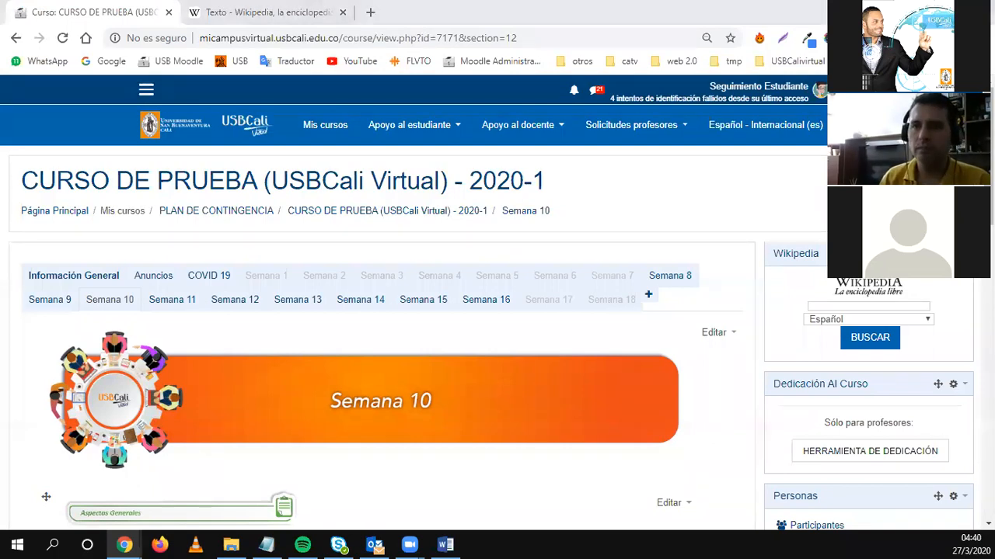
Log out of the current student account.
key("super+d")
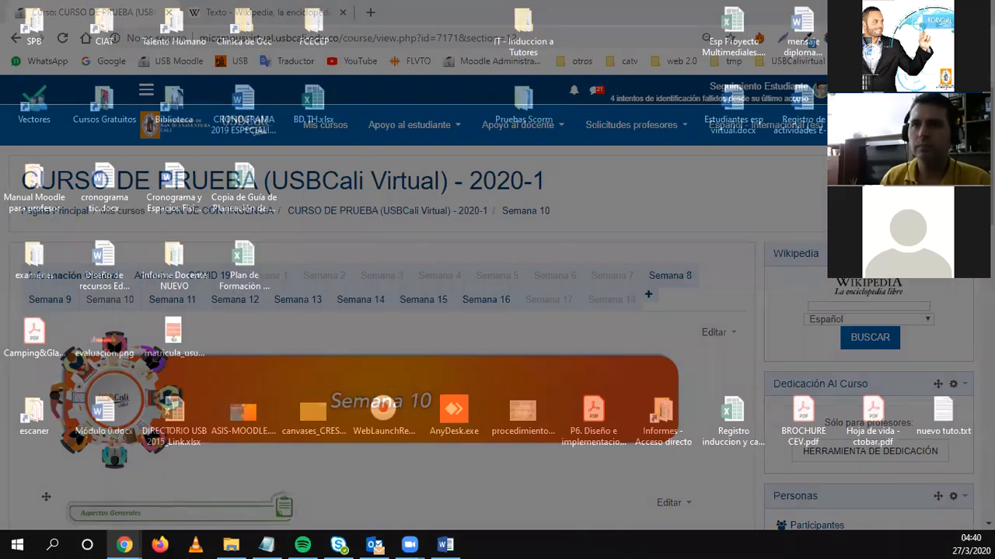
key("super+d")
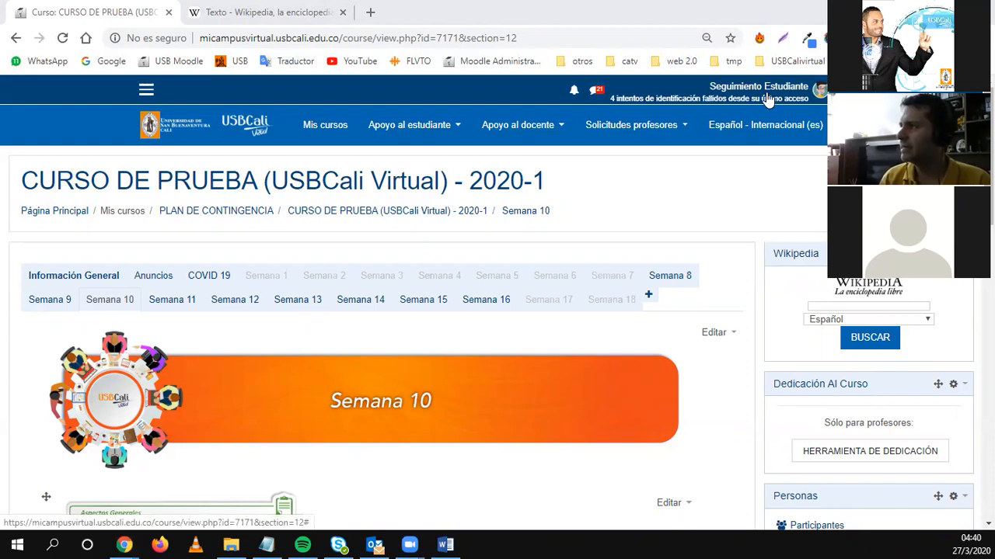
left_click(820, 90)
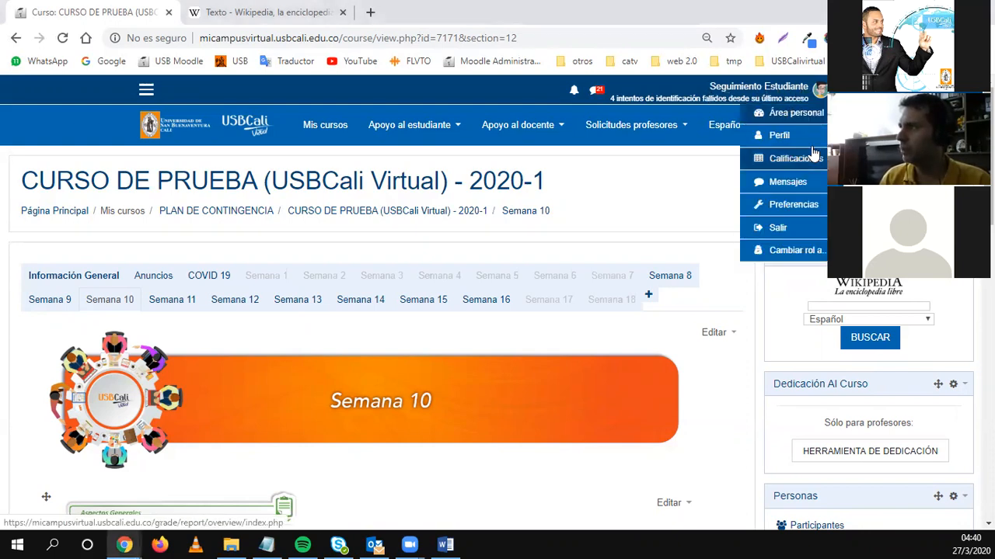
left_click(778, 227)
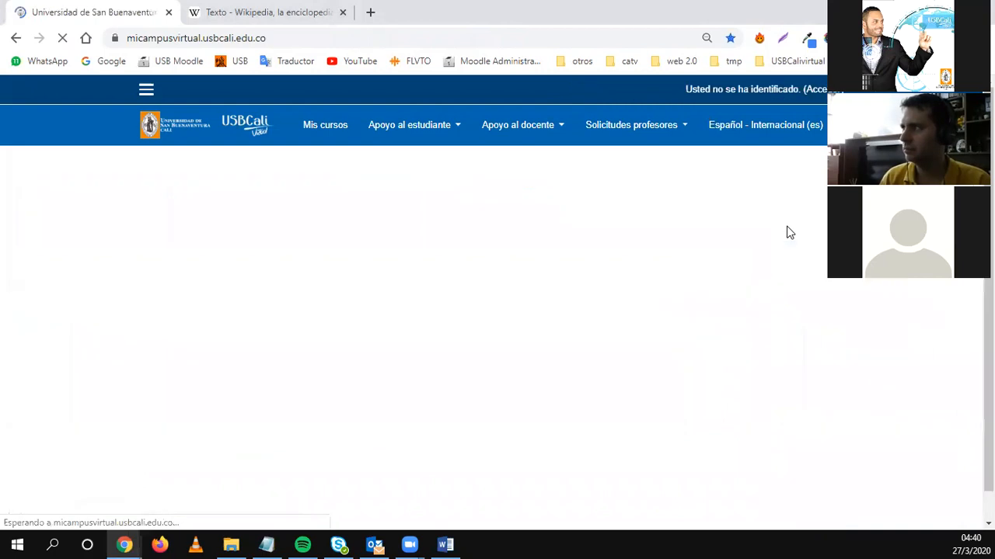
Sign in with another user's username and password and reach the course categories.
scroll(548, 379, "down", 8)
left_click(709, 426)
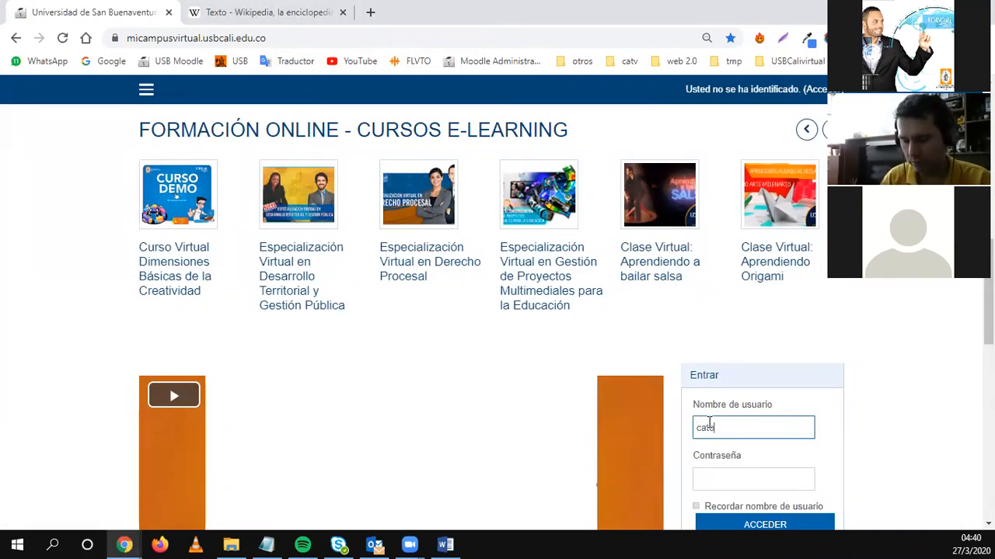
left_click(724, 485)
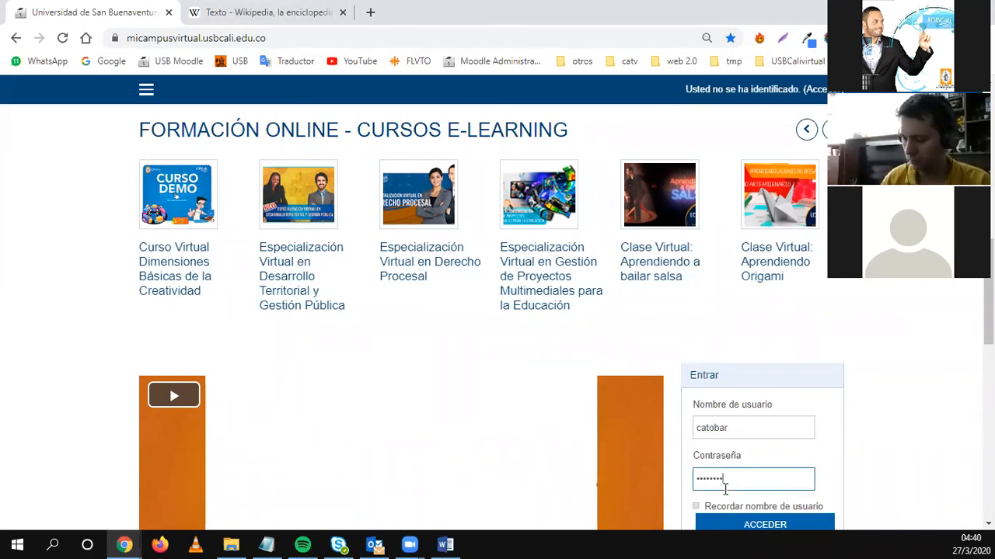
key("Return")
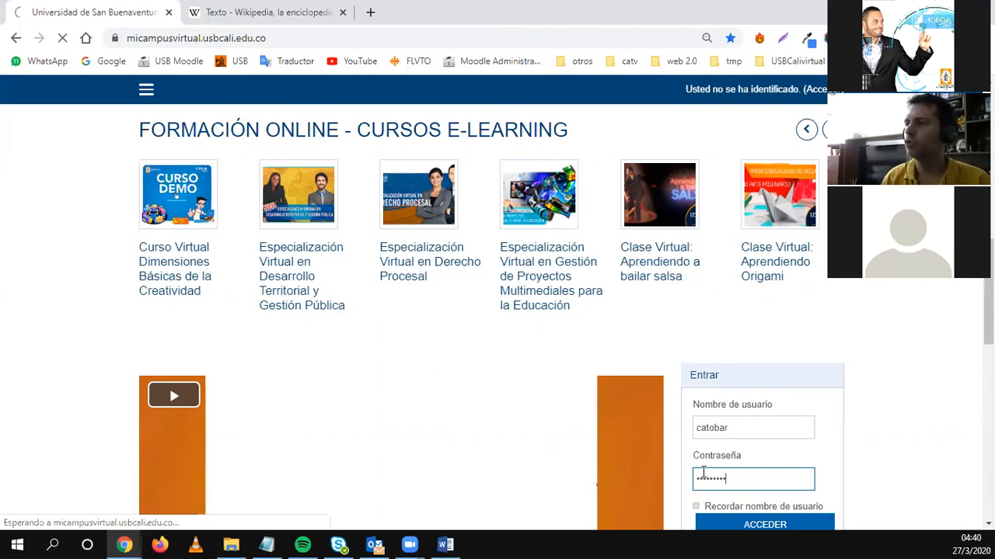
scroll(293, 351, "down", 15)
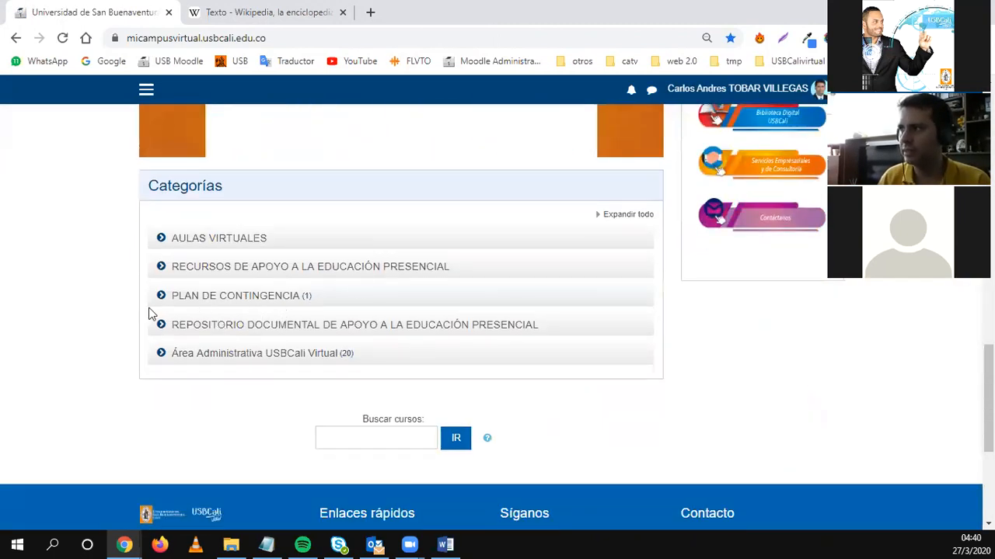
Open CURSO DE PRUEBA's participants list and filter it by 'seguimiento'.
left_click(189, 301)
scroll(171, 385, "down", 2)
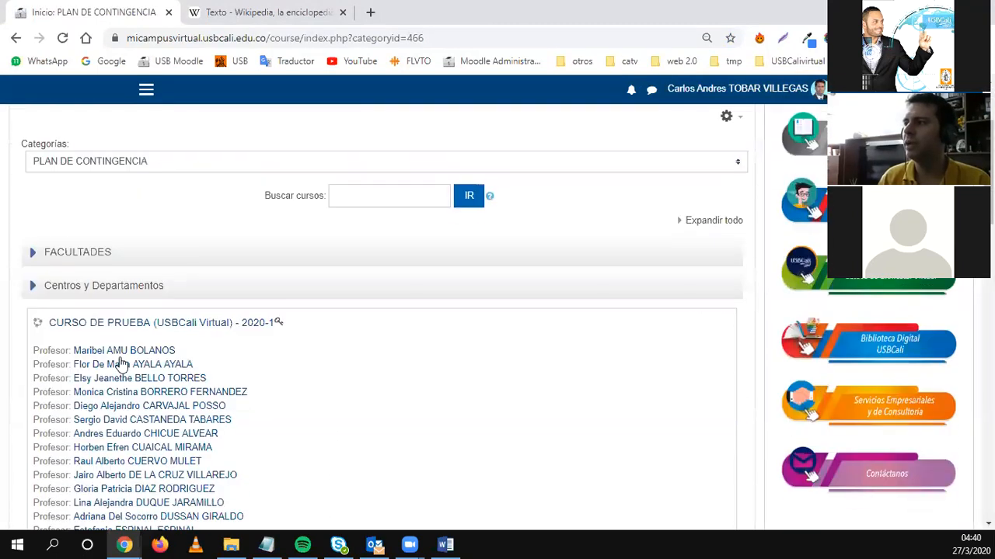
left_click(91, 330)
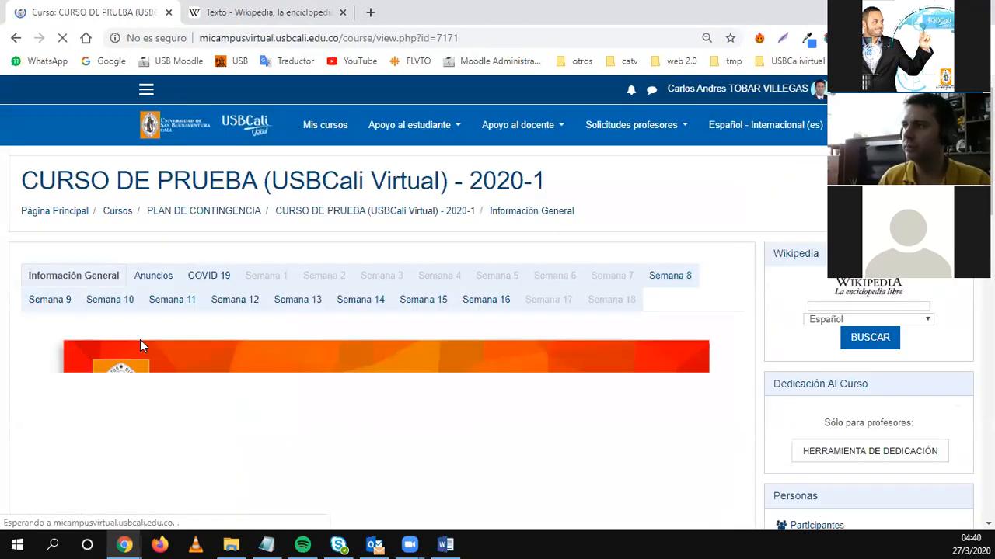
scroll(812, 373, "down", 1)
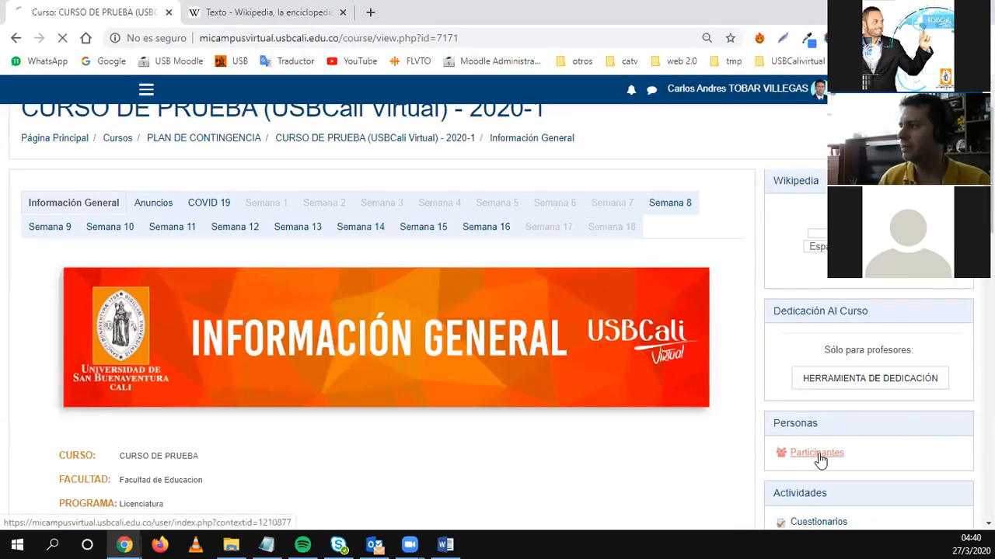
left_click(816, 455)
scroll(369, 410, "down", 2)
scroll(342, 397, "down", 3)
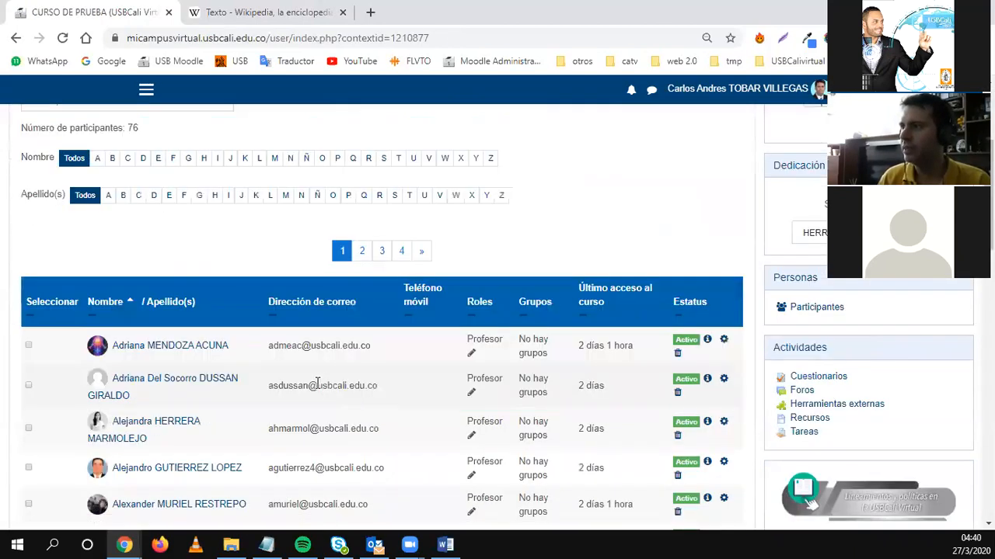
scroll(195, 350, "up", 5)
left_click(127, 318)
type("seguimiento")
key("Return")
scroll(308, 379, "down", 3)
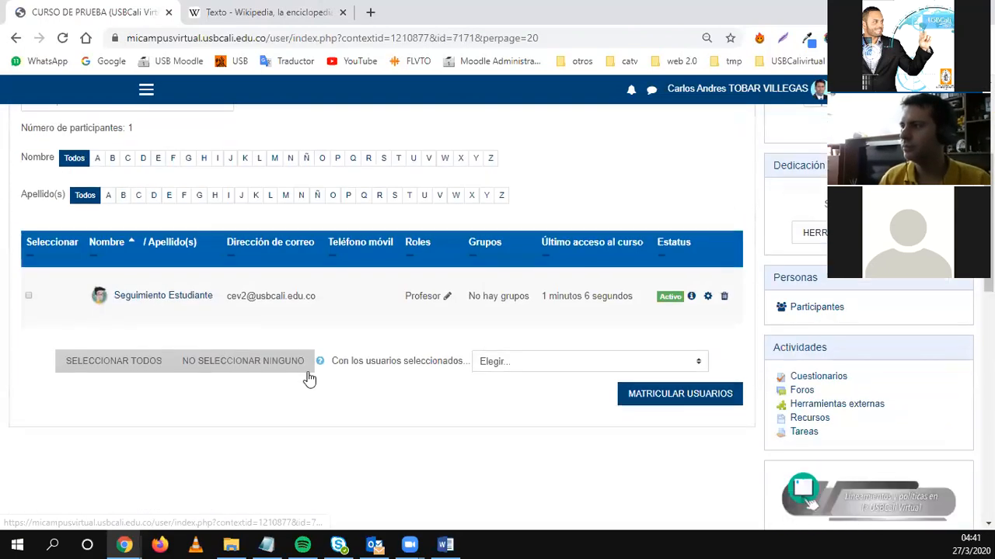
Replace the test participant's Profesor role with Estudiante and save the change.
left_click(446, 299)
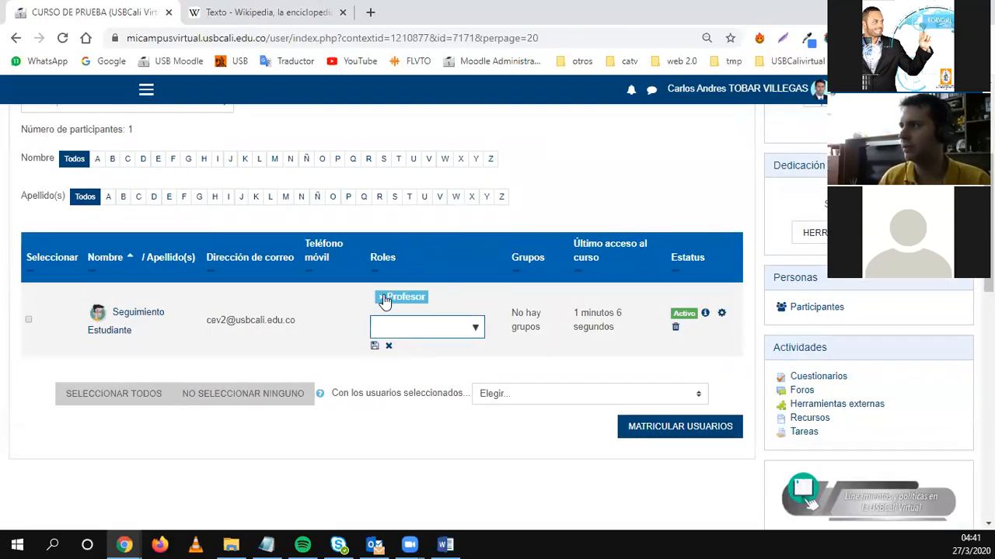
left_click(381, 297)
left_click(466, 330)
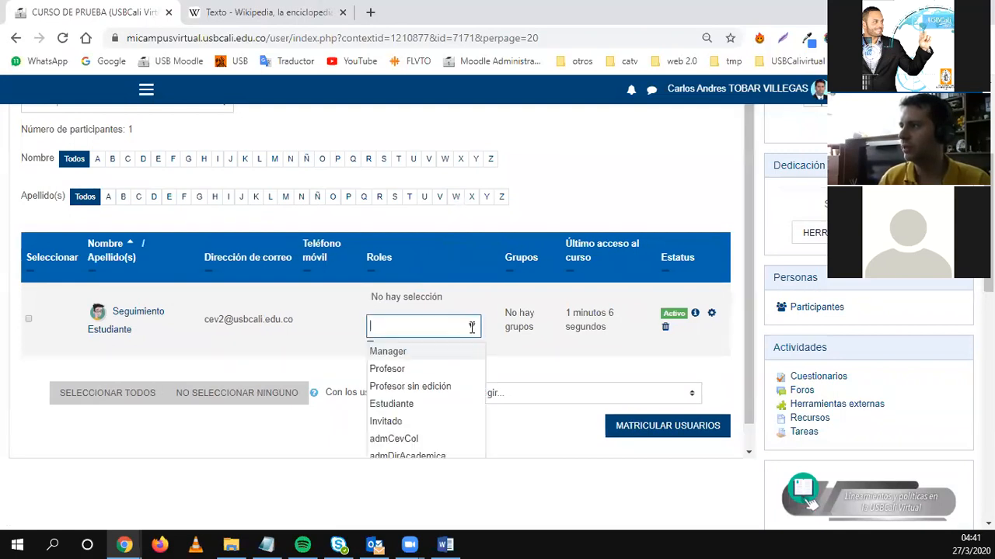
left_click(412, 405)
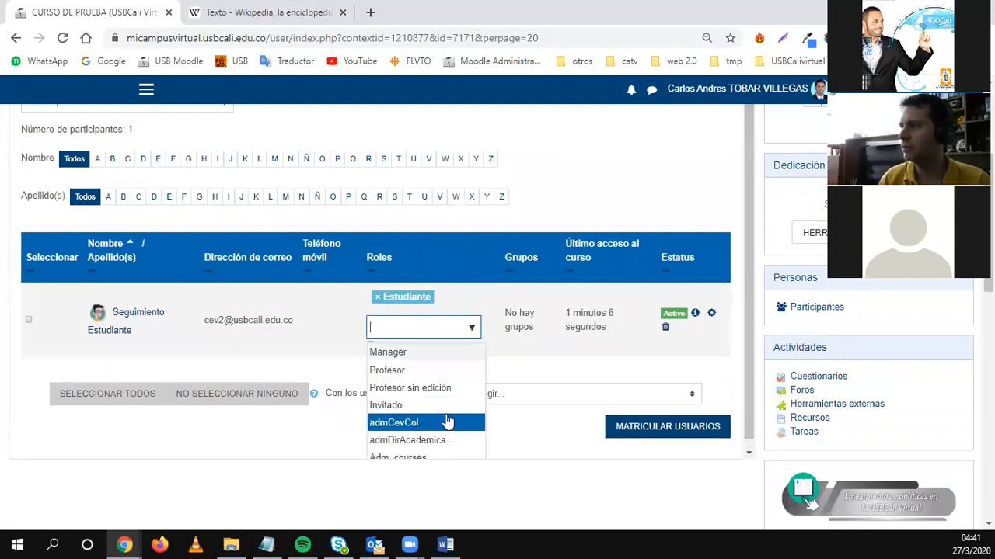
left_click(459, 396)
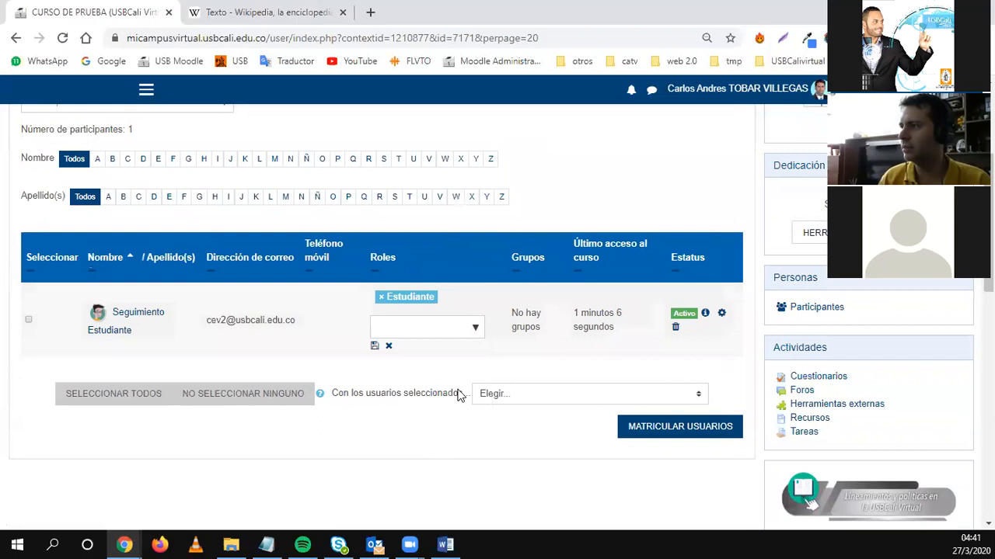
left_click(375, 346)
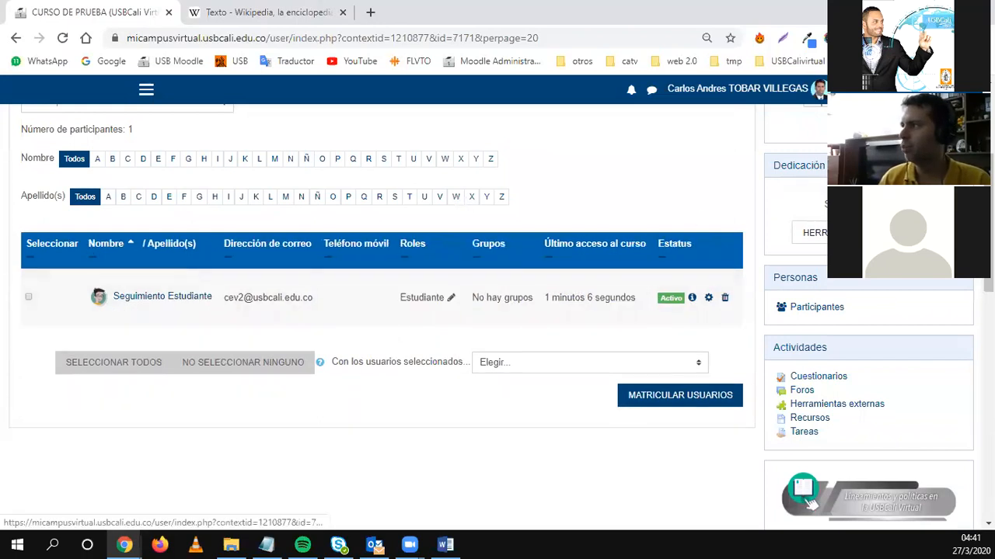
left_click(815, 89)
Log out and sign back in as the Seguimiento Estudiante test account.
left_click(788, 226)
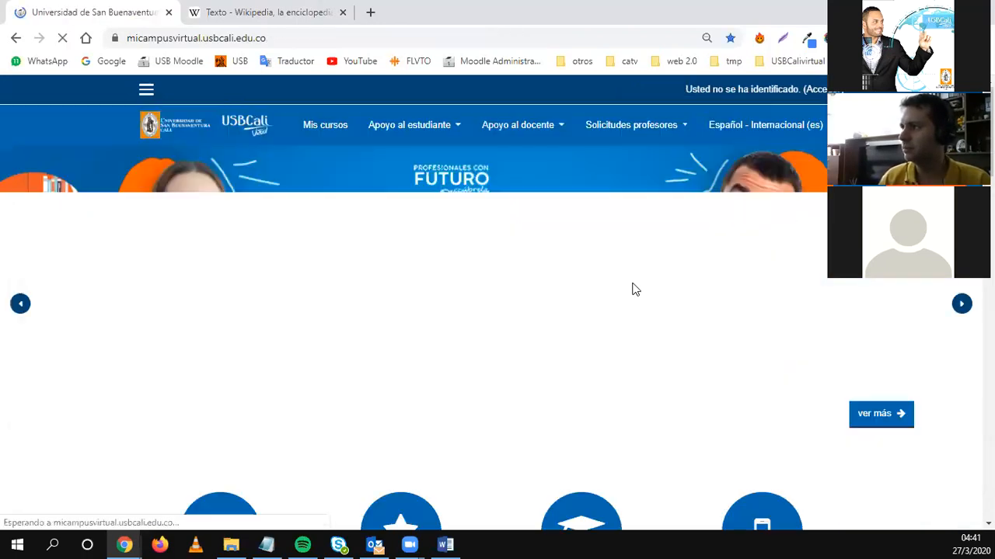
scroll(588, 402, "down", 10)
left_click(723, 358)
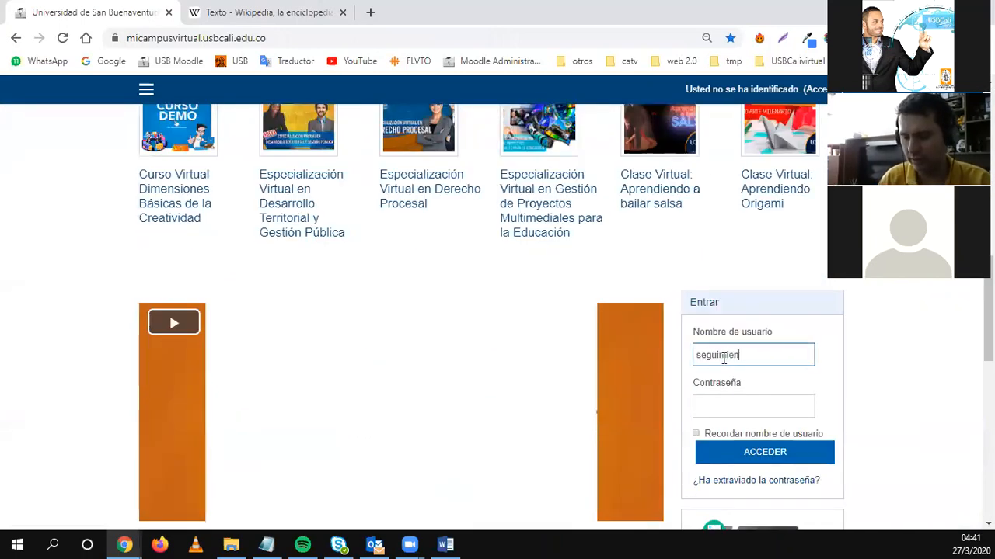
left_click(729, 405)
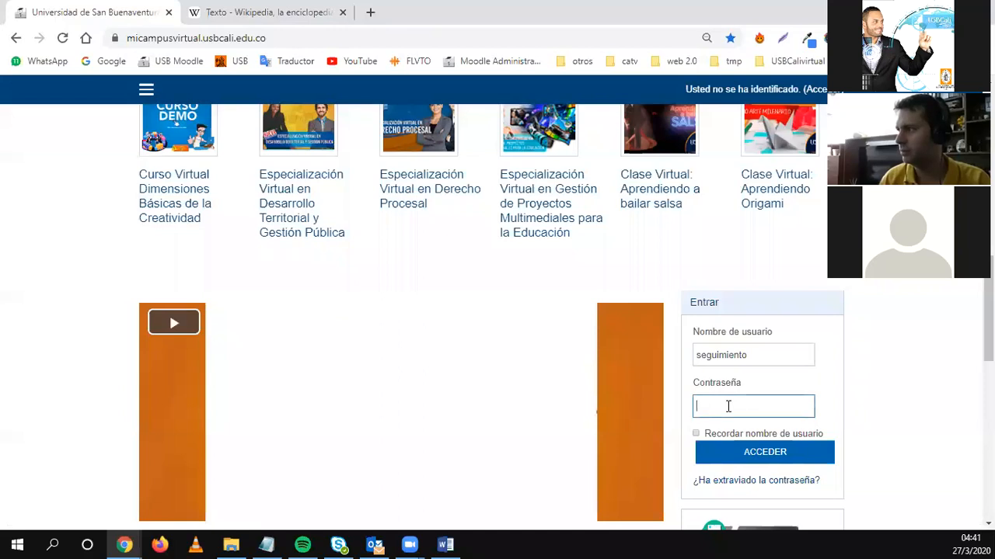
key("Return")
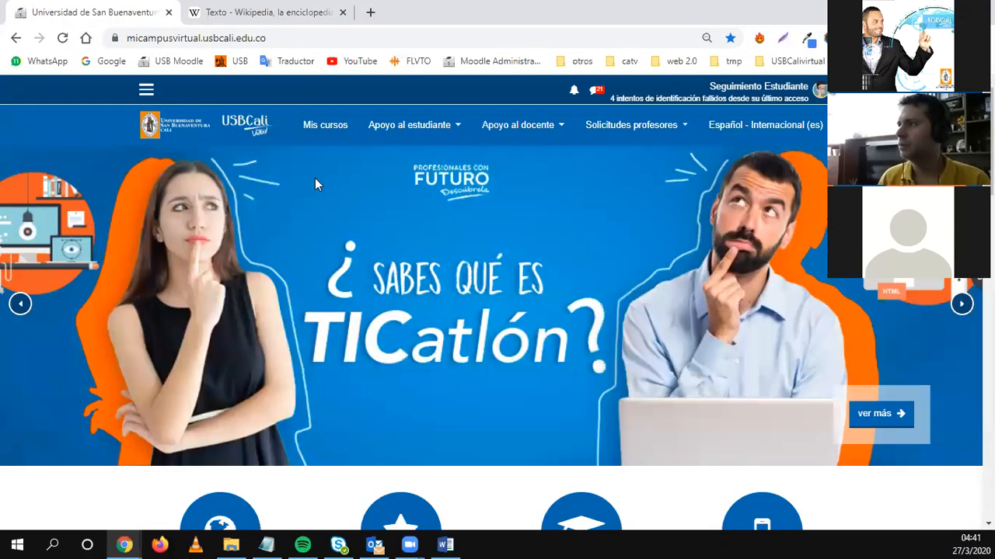
left_click(320, 127)
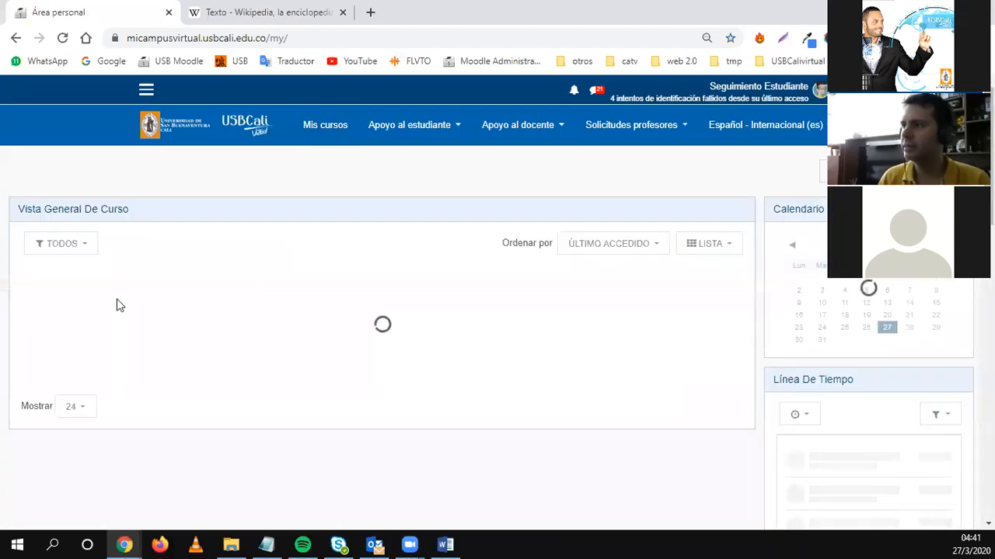
Open CURSO DE PRUEBA (USBCali Virtual) - 2020-1 and switch to its Semana 10 section.
left_click(95, 283)
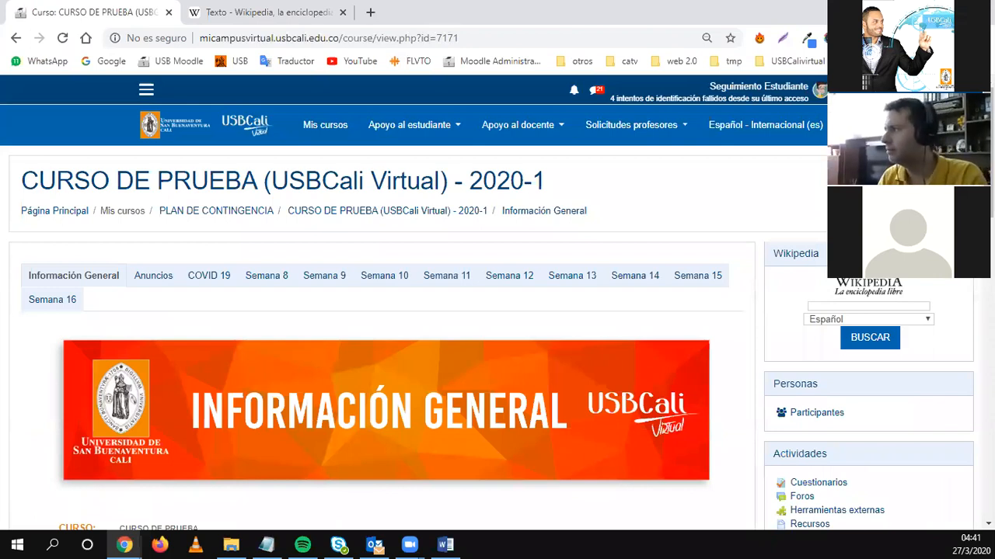
left_click(272, 278)
scroll(324, 358, "down", 15)
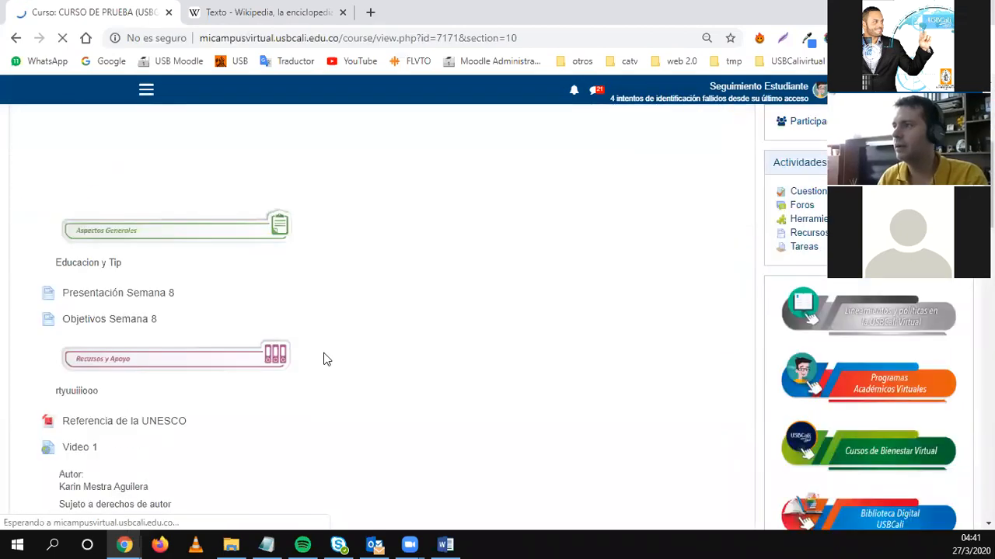
scroll(322, 350, "up", 15)
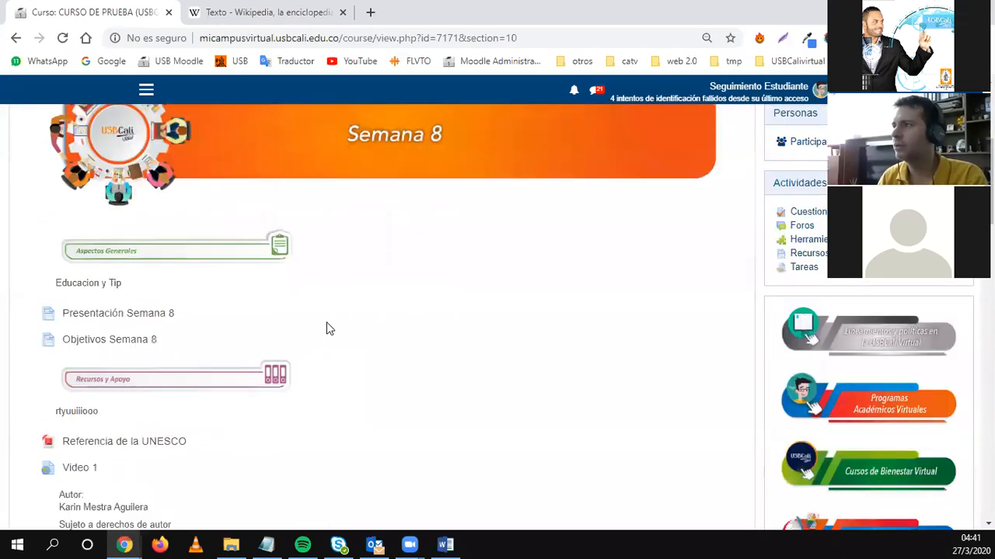
left_click(401, 209)
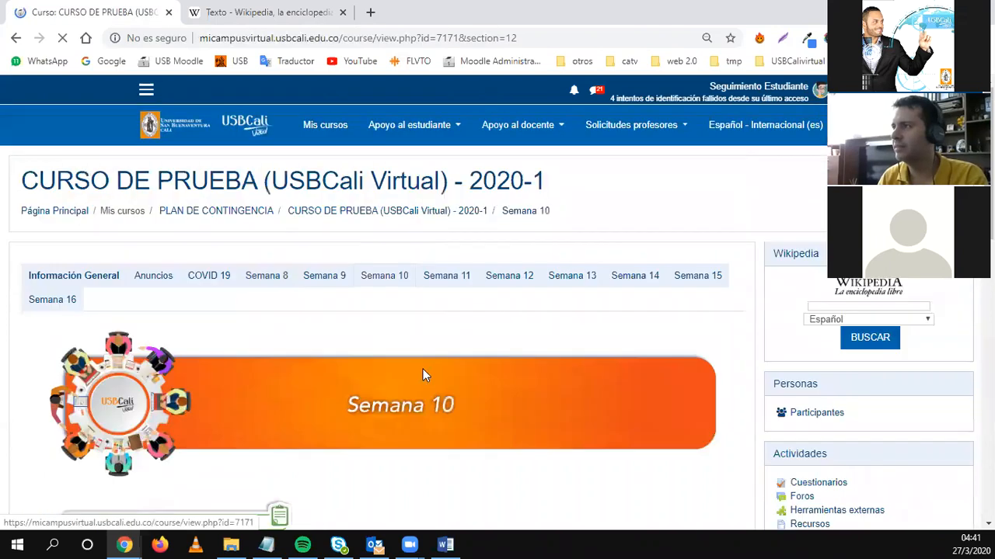
scroll(422, 373, "down", 7)
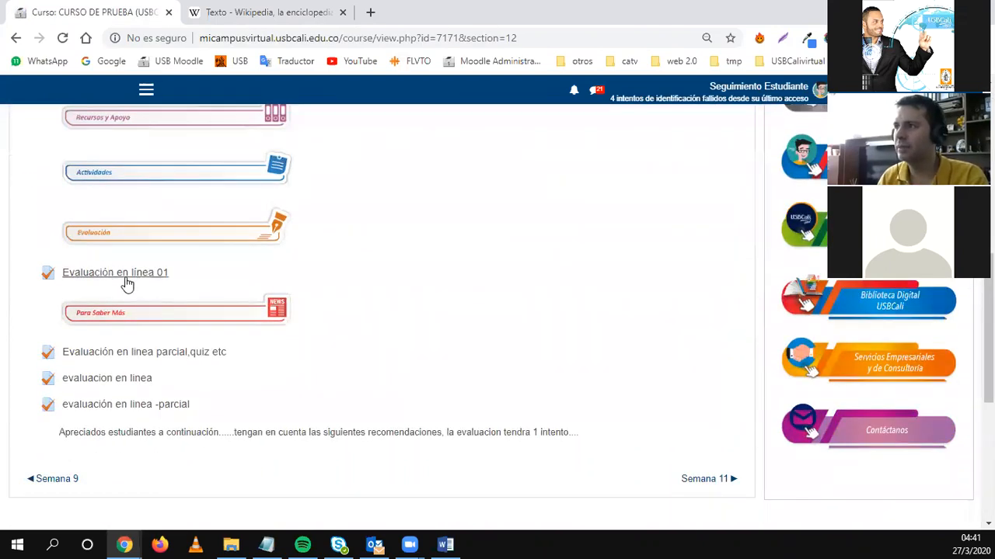
Open Evaluación en línea 01 and start a timed attempt, showing question 1.
left_click(107, 275)
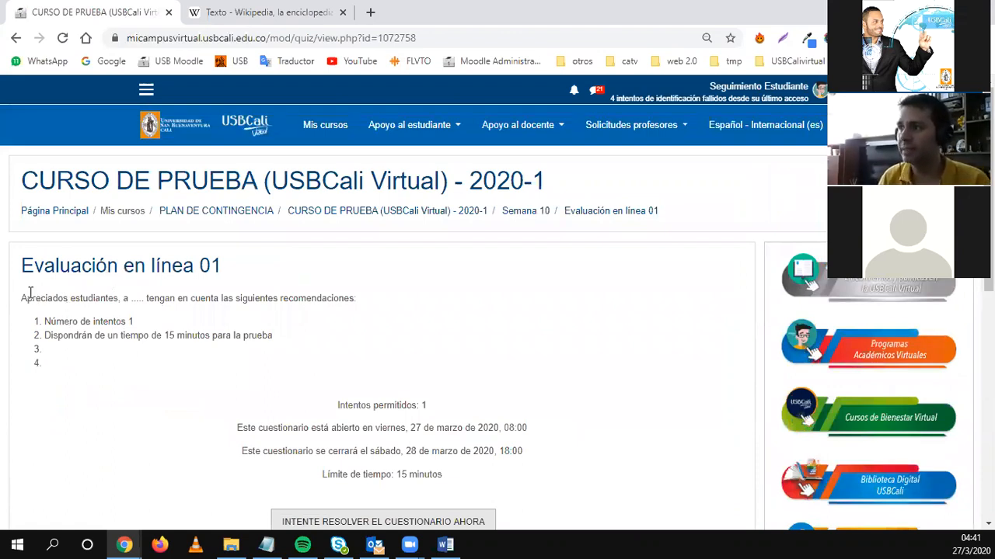
left_click_drag(30, 298, 109, 362)
scroll(477, 334, "down", 1)
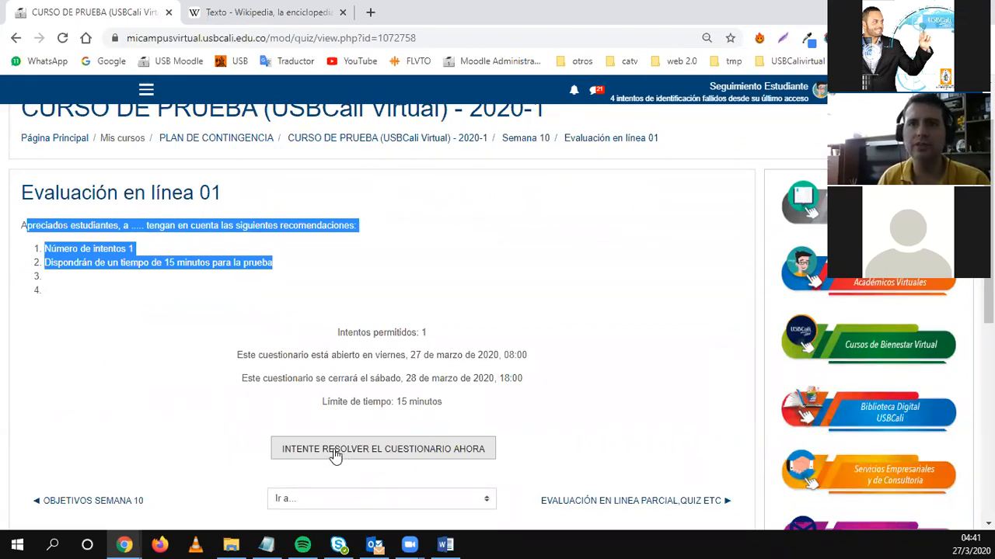
scroll(335, 456, "up", 2)
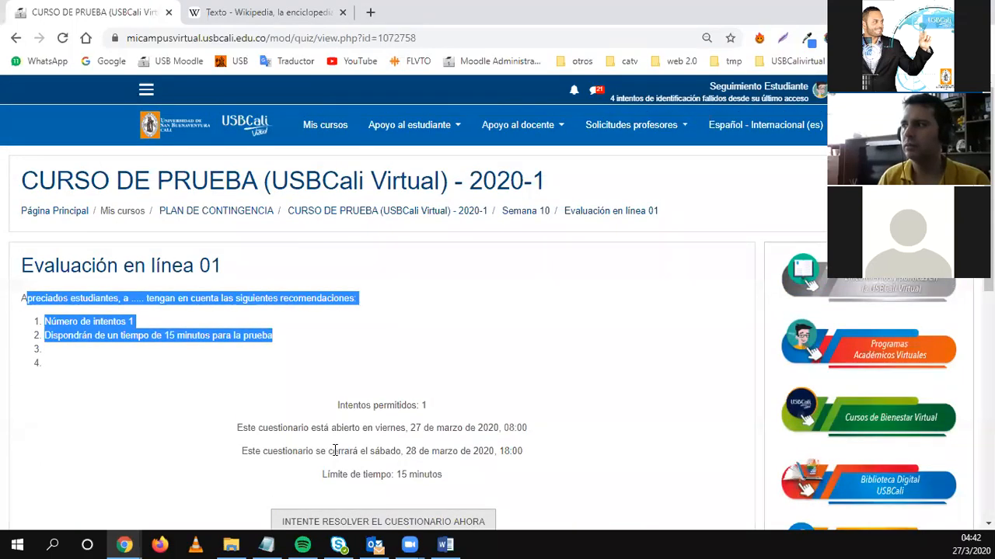
scroll(334, 451, "down", 2)
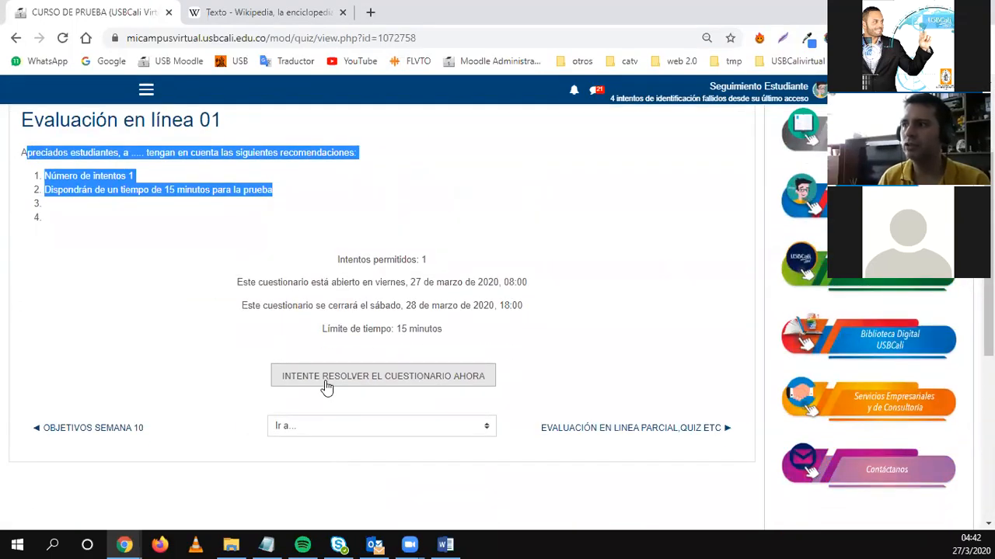
left_click(326, 381)
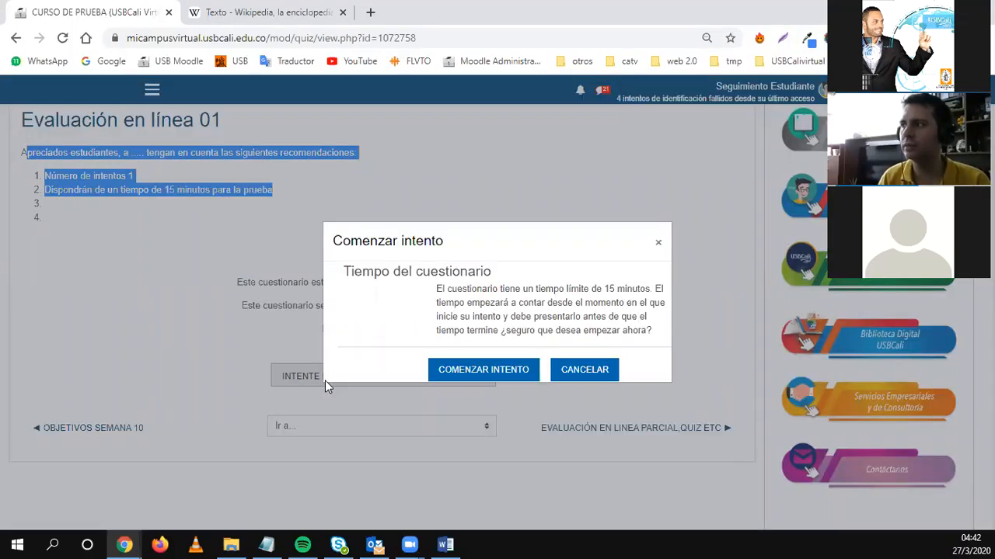
left_click(471, 371)
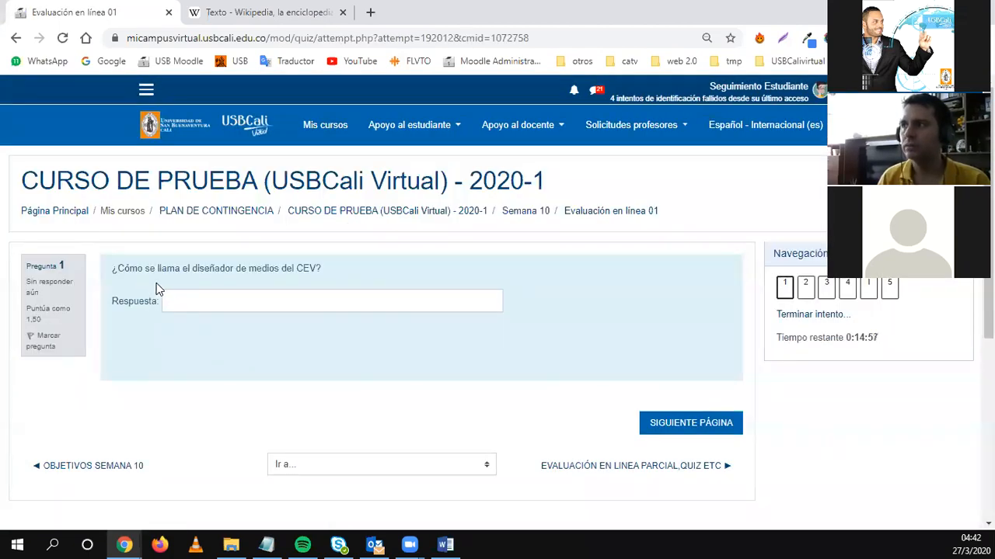
Answer question 1 with the designer's name and question 2 with Falso, reaching question 3.
left_click(238, 300)
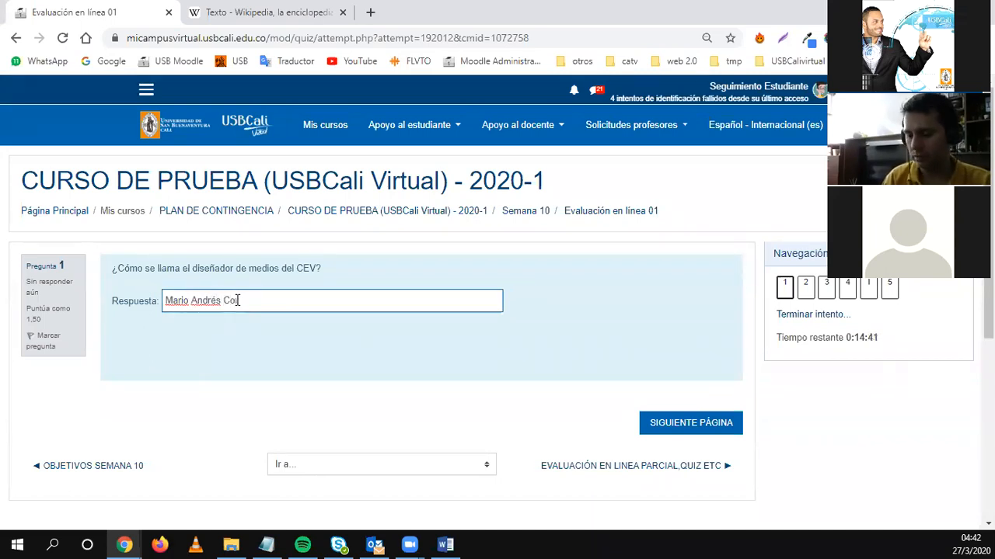
left_click(657, 427)
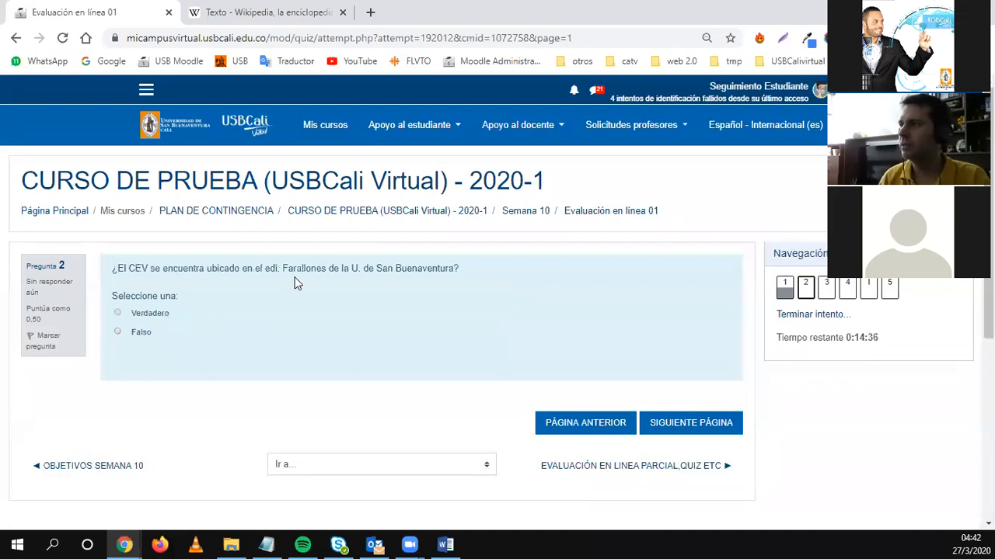
left_click(132, 333)
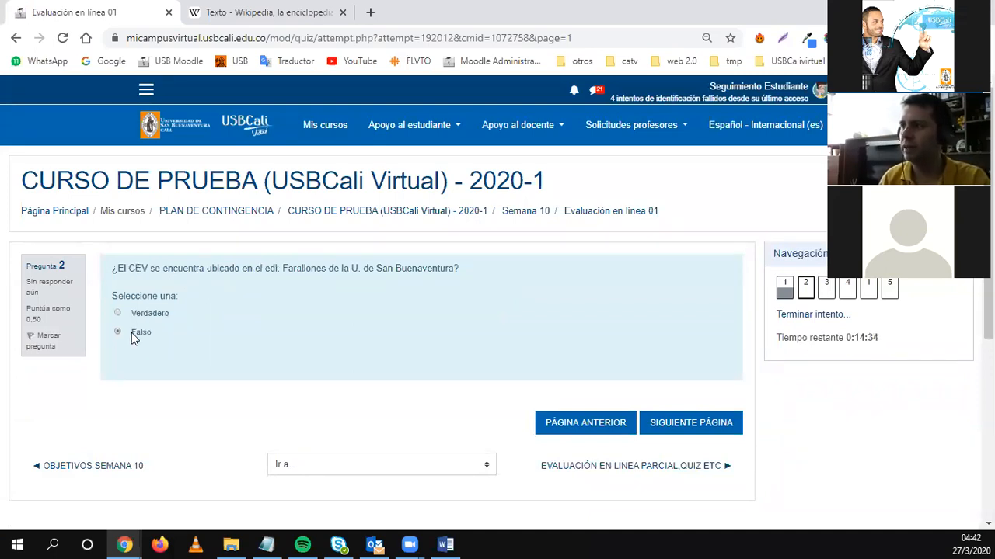
left_click(672, 432)
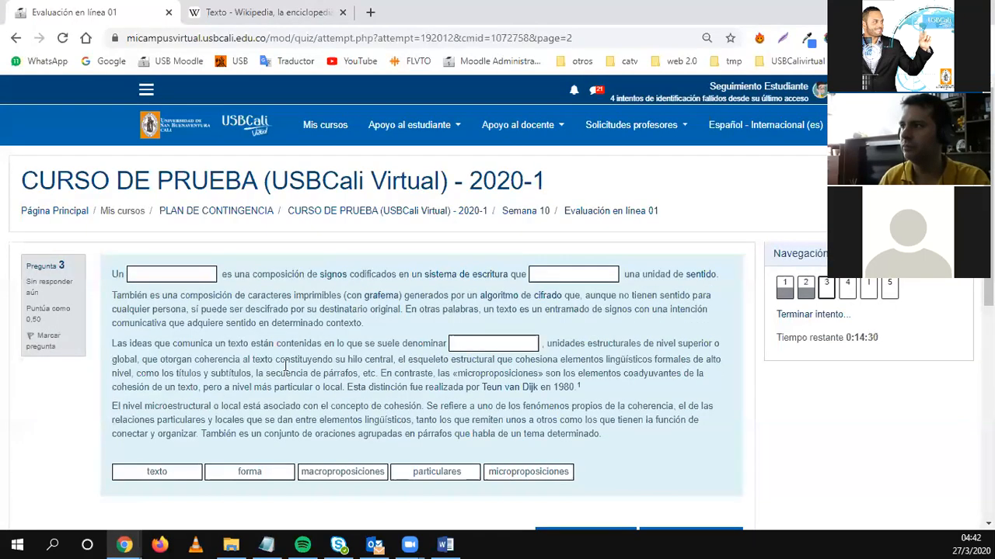
Drag texto, forma and macroproposiciones into question 3's blanks and go to the next page.
left_click_drag(249, 468, 169, 274)
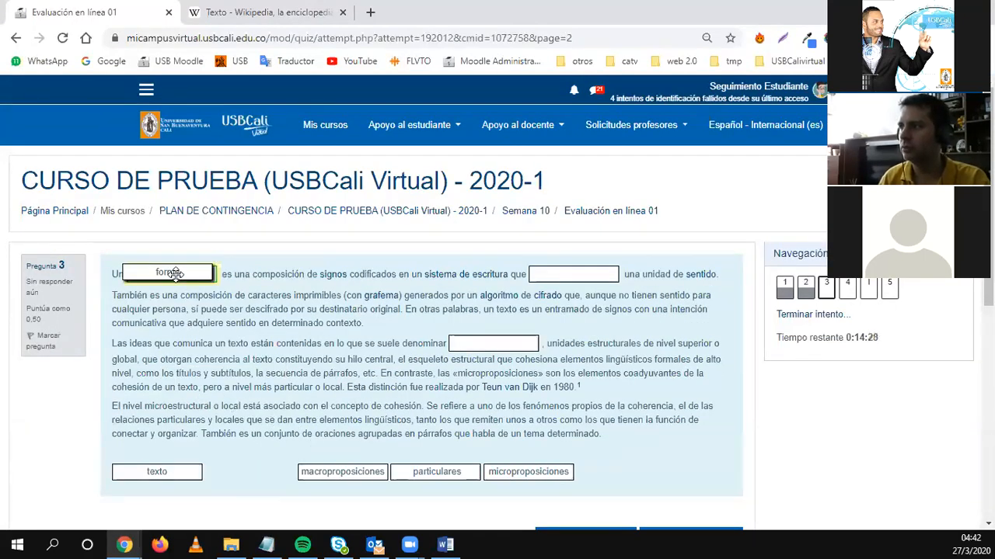
left_click_drag(161, 469, 571, 276)
left_click_drag(173, 275, 573, 276)
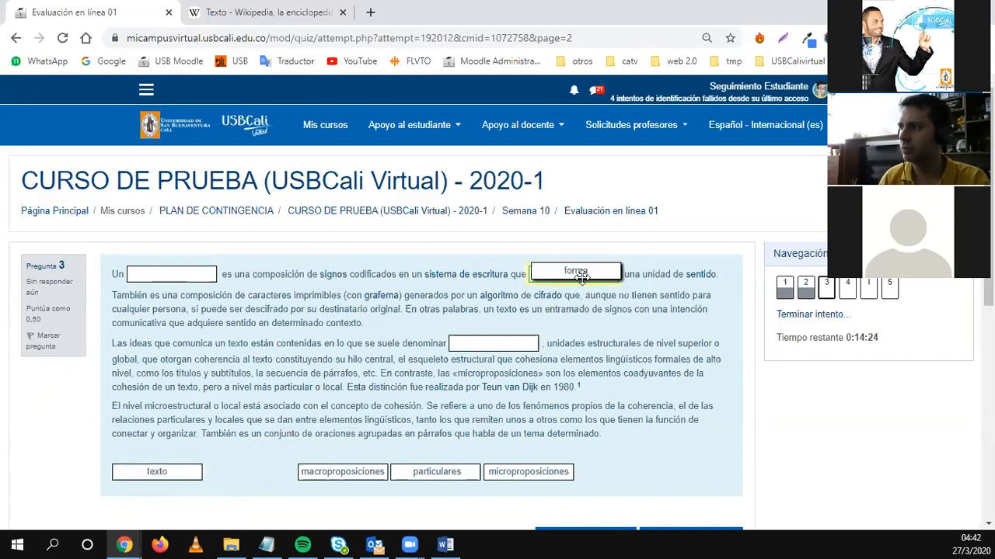
left_click_drag(149, 472, 171, 275)
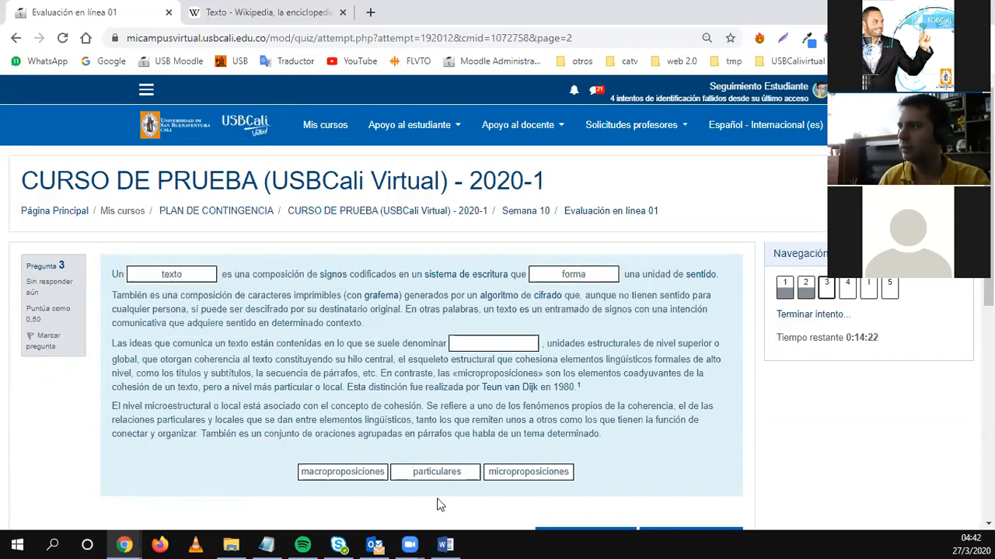
left_click_drag(365, 474, 498, 352)
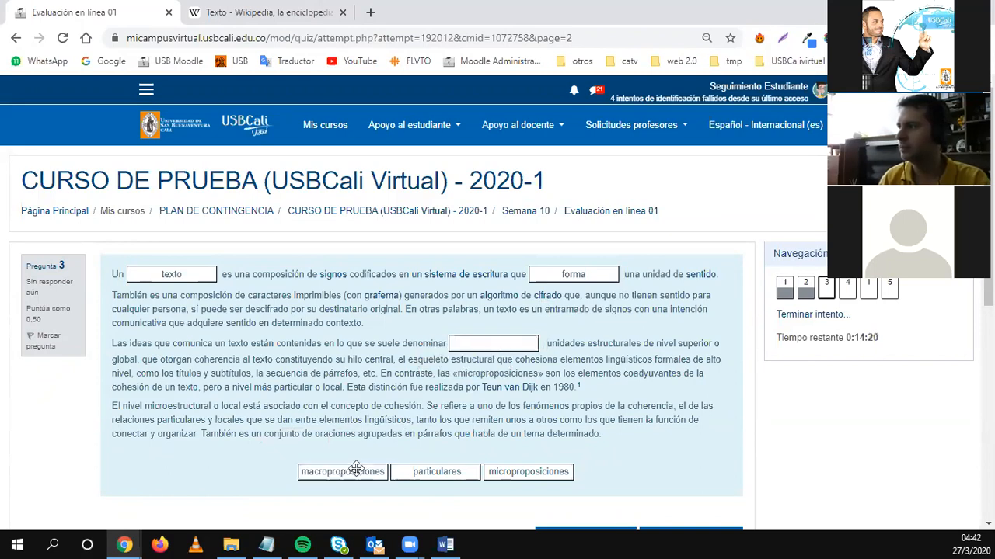
left_click_drag(349, 482, 536, 344)
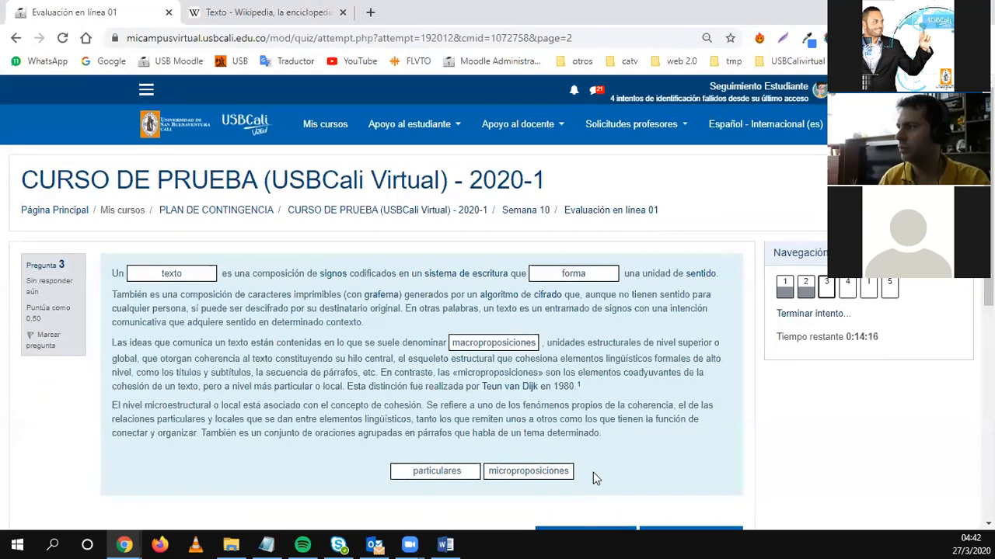
scroll(590, 482, "down", 2)
left_click(671, 393)
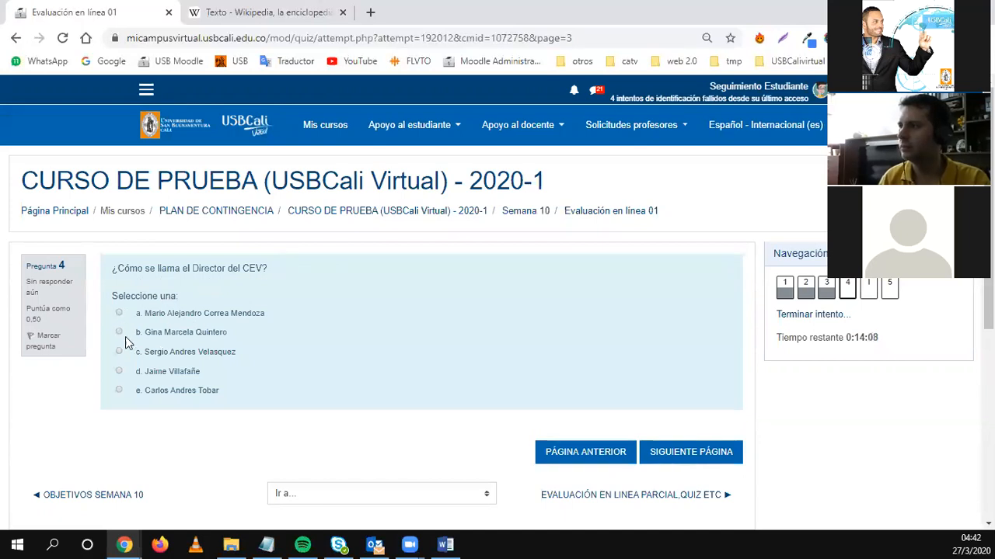
Answer question 4 with option a, pass the information page, and begin the essay answer.
left_click(119, 314)
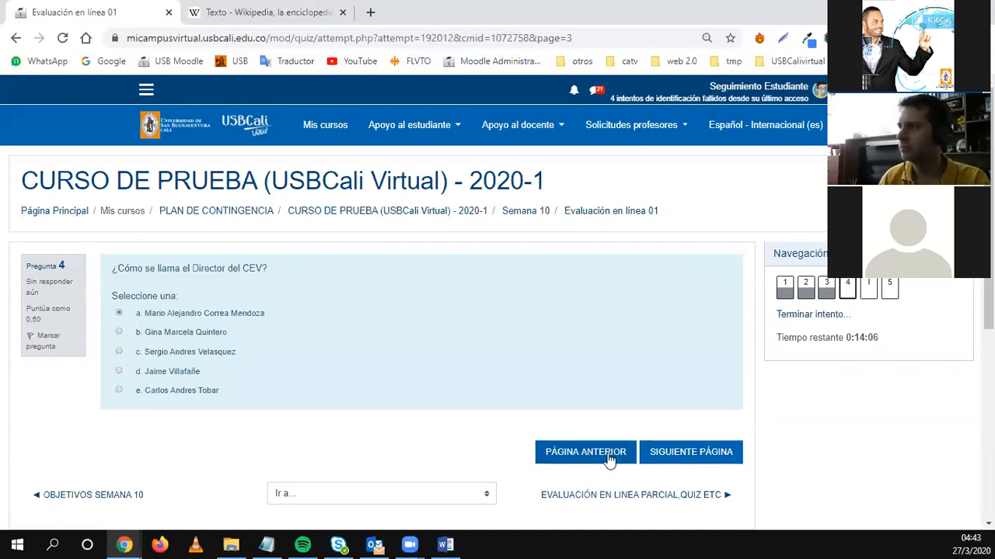
left_click(689, 449)
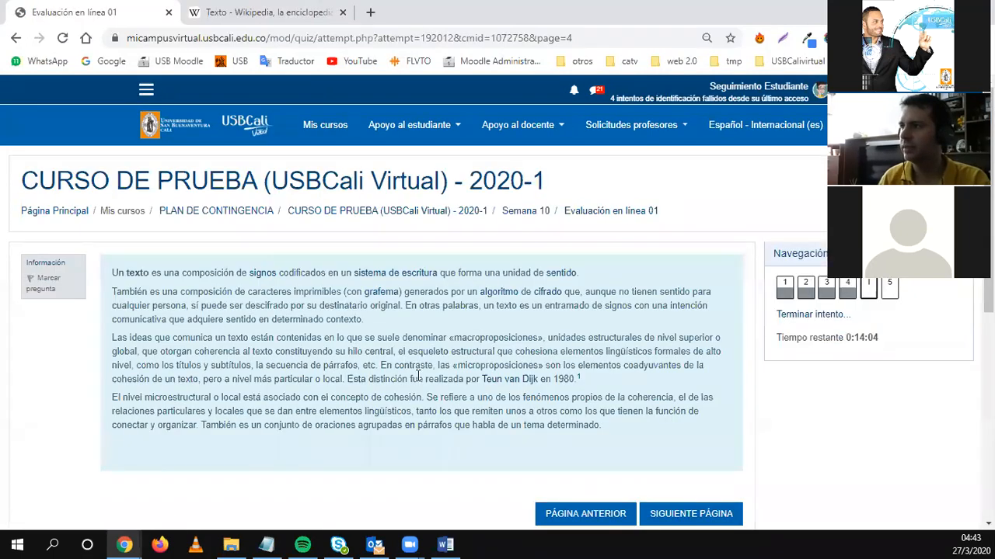
scroll(273, 305, "down", 1)
left_click_drag(212, 216, 268, 324)
left_click(484, 372)
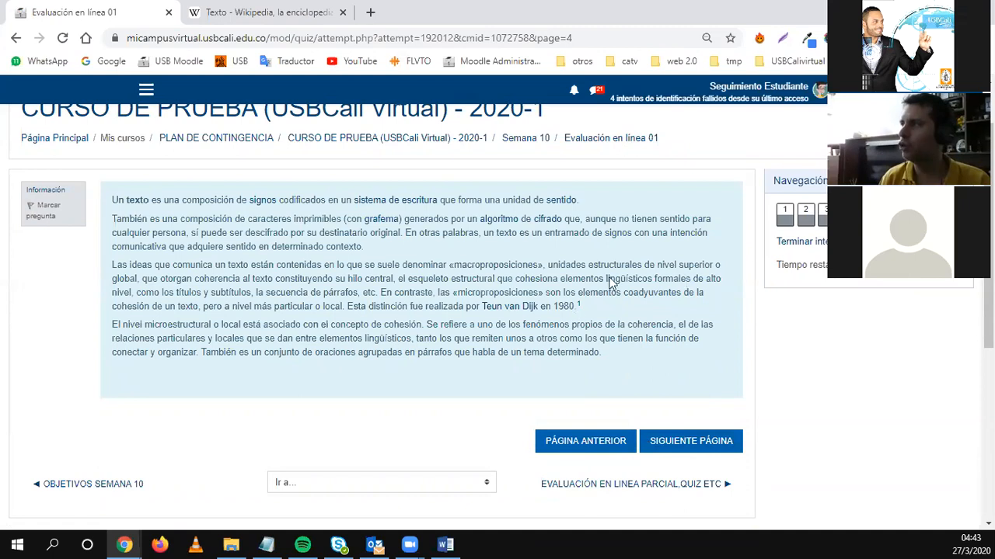
left_click_drag(147, 198, 326, 292)
left_click(362, 307)
left_click(685, 440)
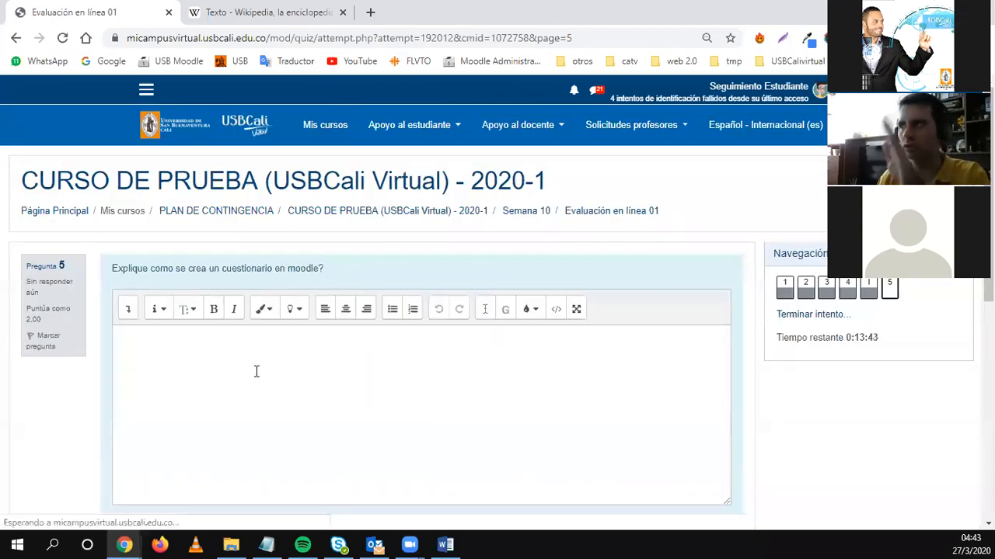
left_click(258, 385)
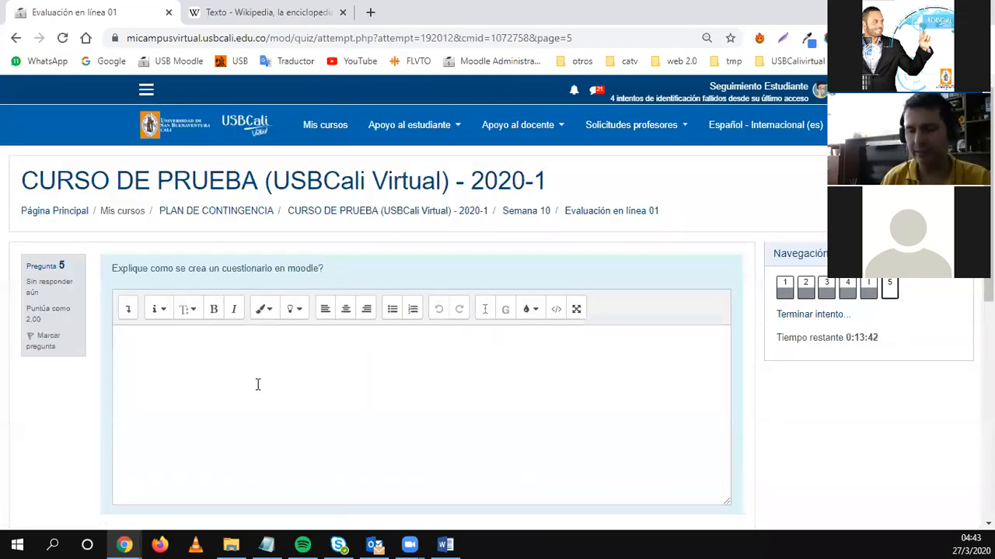
Paste the copied Wikipedia text about texto into the essay answer.
left_click(230, 9)
key("ctrl+c")
key("ctrl+Tab")
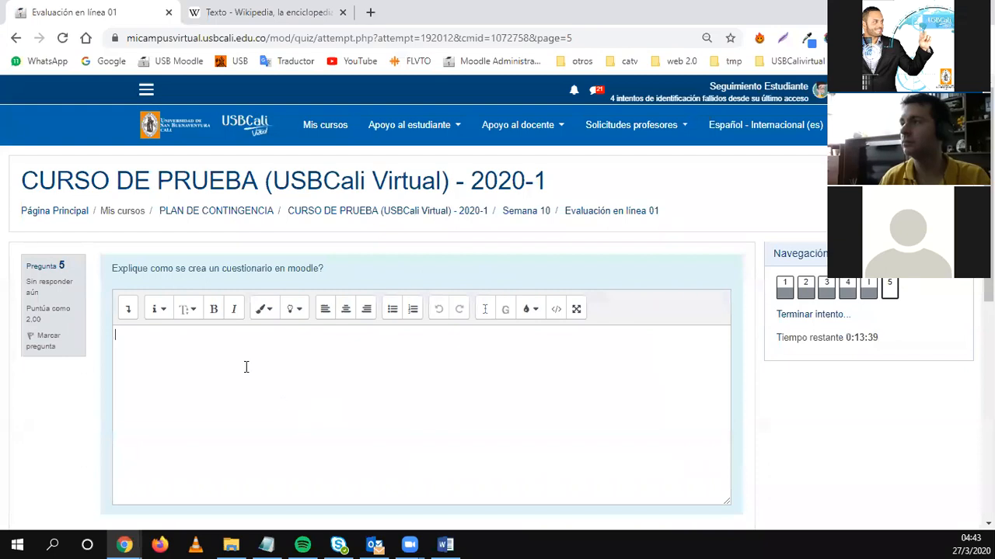
key("ctrl+v")
Finish the attempt with Terminar intento and confirm Enviar todo y terminar.
scroll(234, 413, "down", 5)
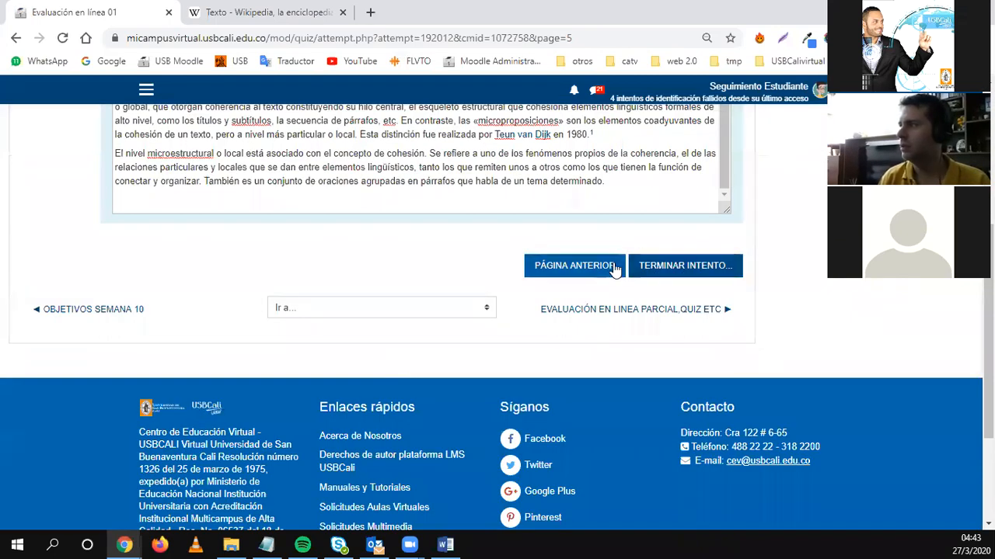
left_click(652, 268)
scroll(399, 382, "down", 2)
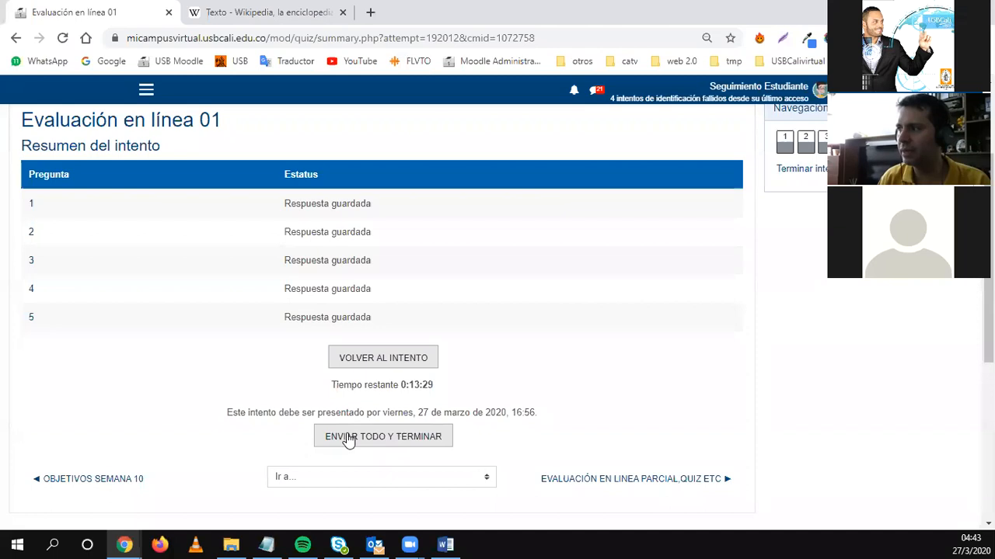
left_click(347, 440)
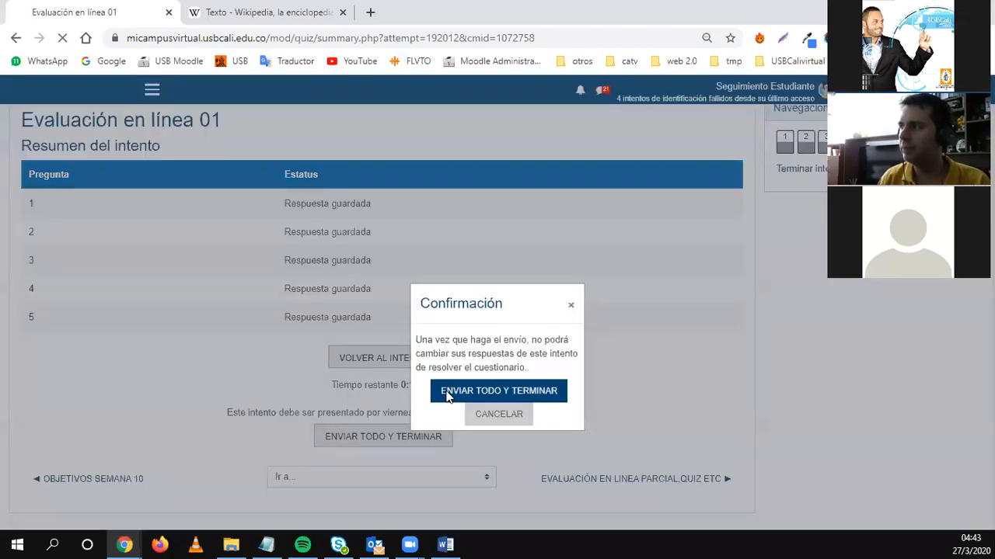
left_click(447, 397)
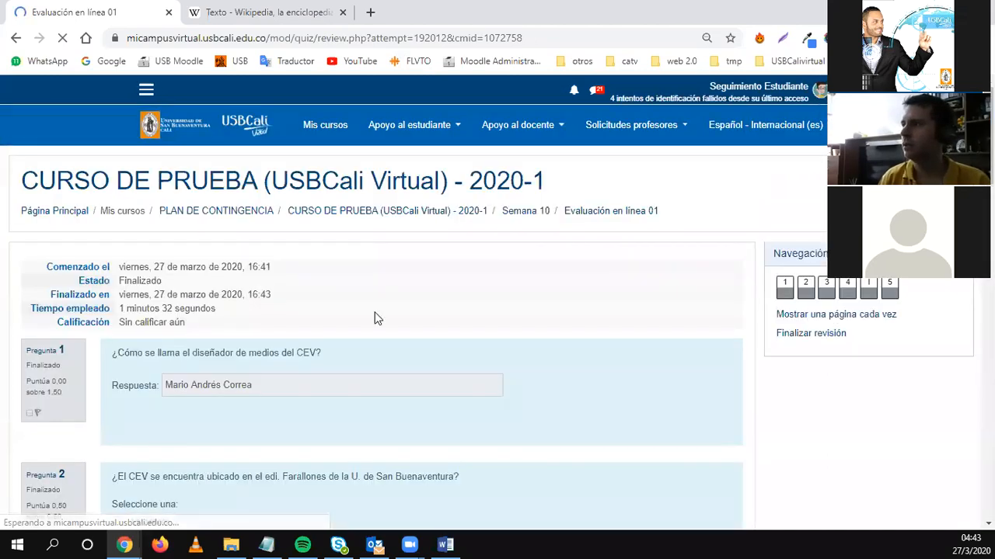
Scroll through the attempt review and close it with Finalizar revisión.
scroll(313, 231, "down", 7)
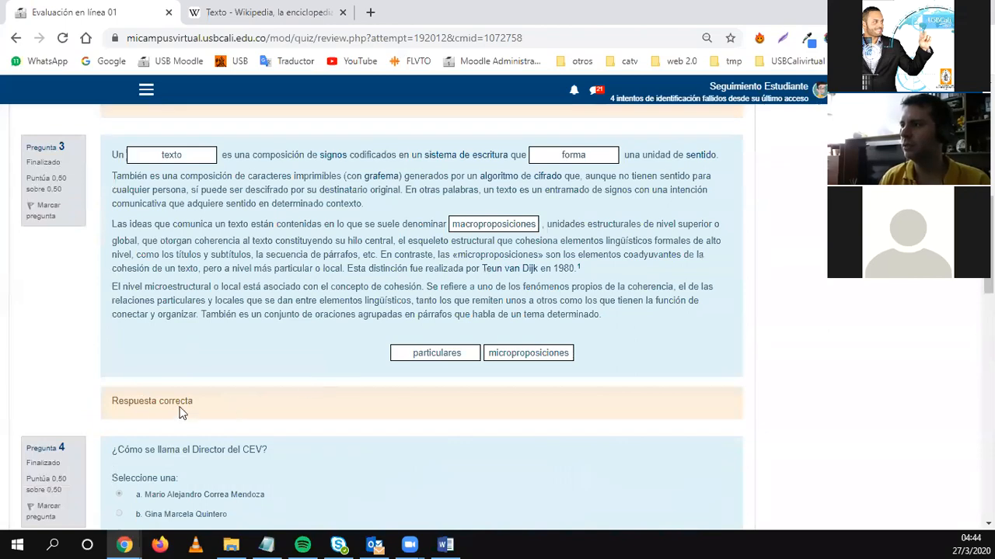
scroll(347, 376, "down", 10)
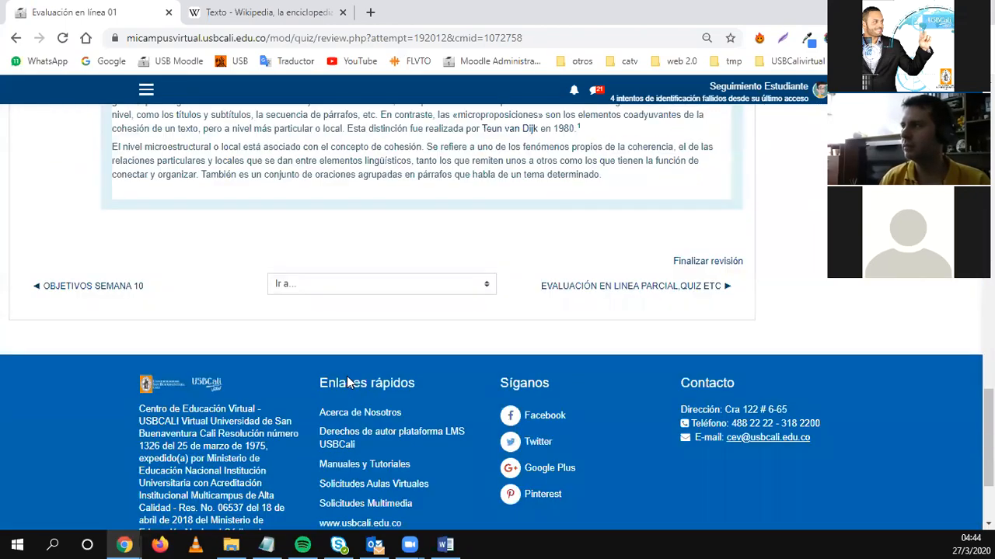
scroll(544, 436, "up", 3)
left_click(718, 480)
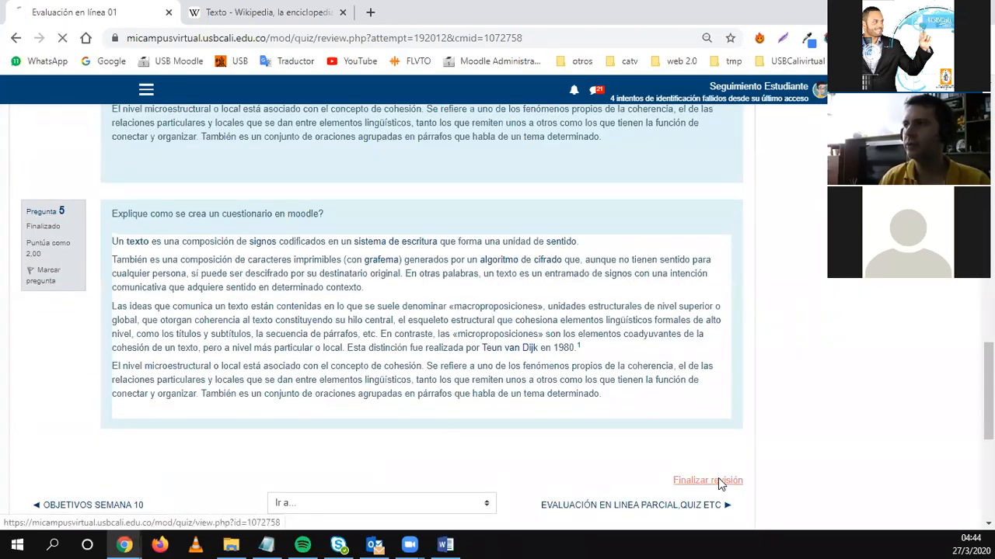
Reopen the submitted attempt's review and scroll through all its answers.
scroll(388, 388, "down", 3)
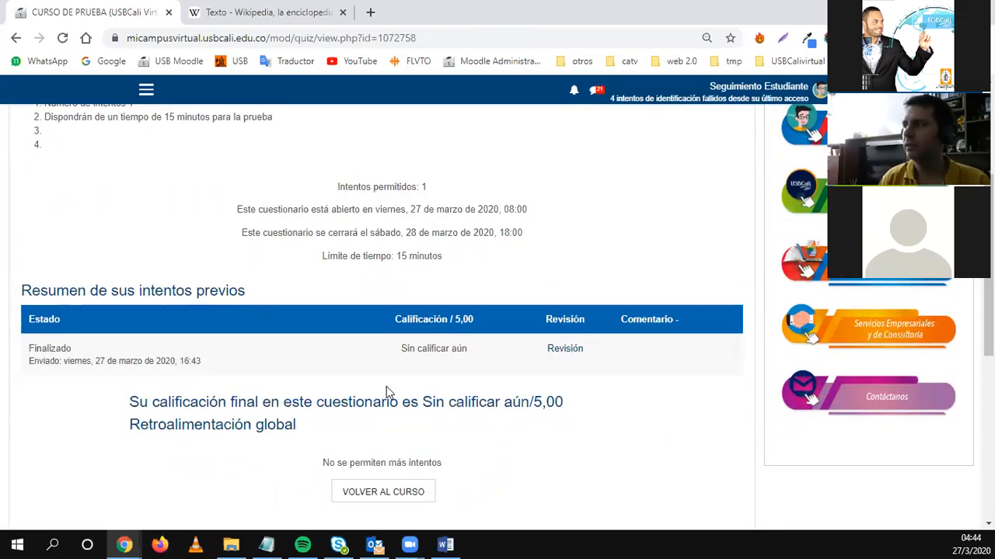
left_click(565, 351)
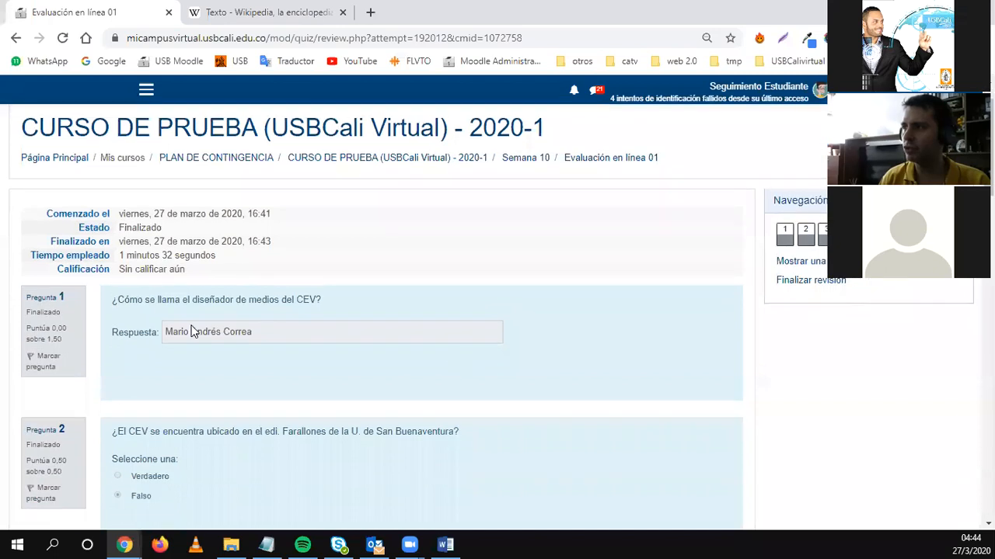
scroll(456, 367, "down", 1)
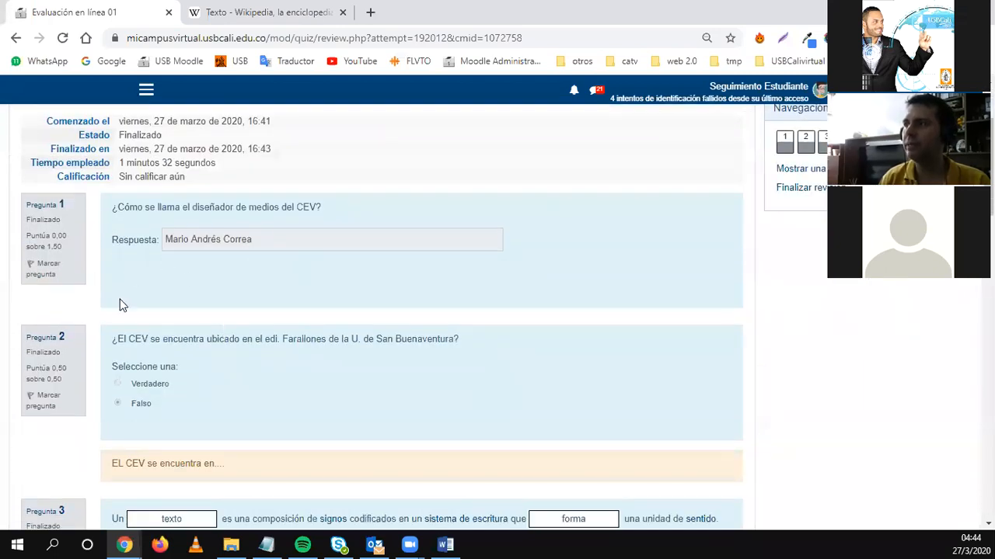
scroll(199, 303, "down", 2)
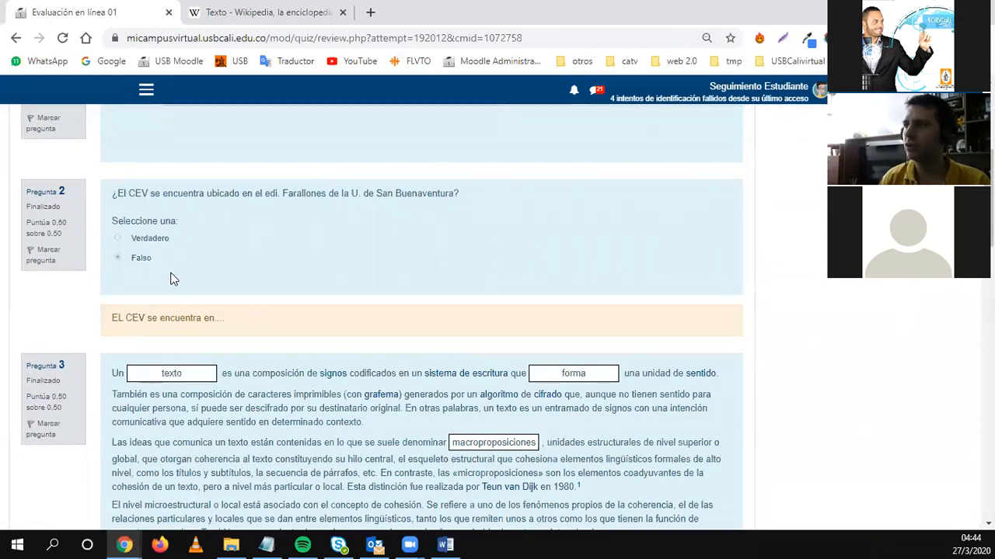
scroll(376, 303, "down", 3)
scroll(125, 315, "down", 2)
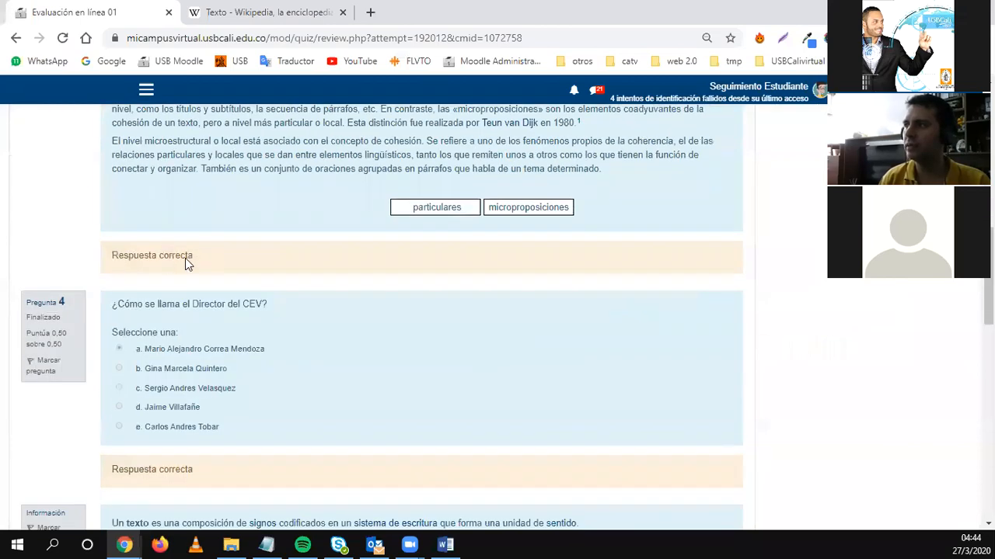
scroll(184, 336, "down", 3)
scroll(202, 337, "down", 7)
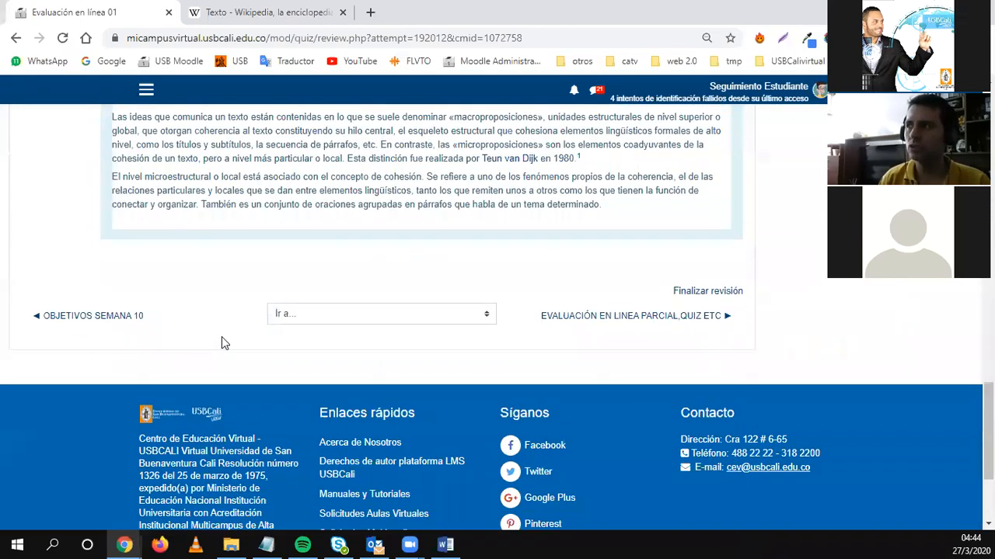
scroll(222, 336, "up", 15)
scroll(221, 343, "up", 5)
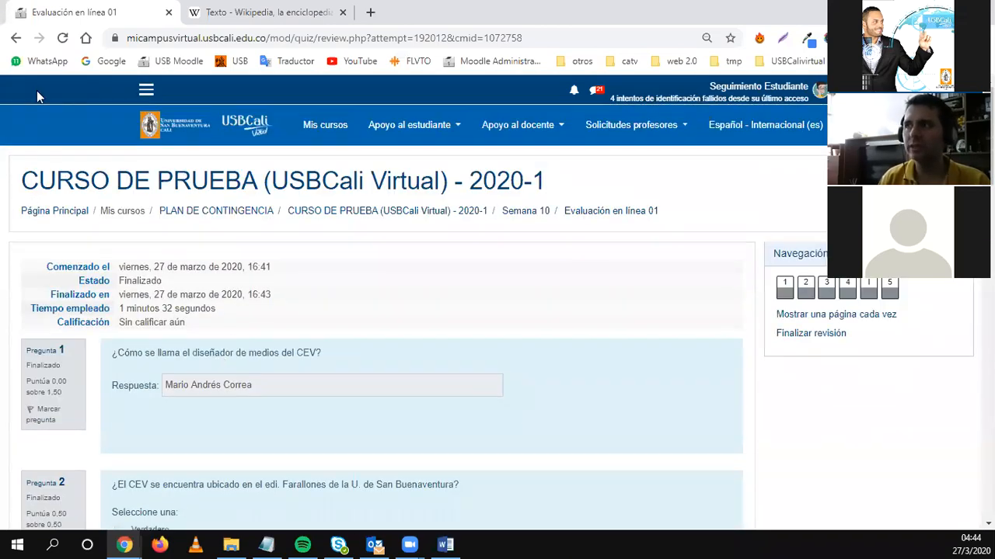
Go back to the quiz overview and log the student out with Salir.
left_click(15, 37)
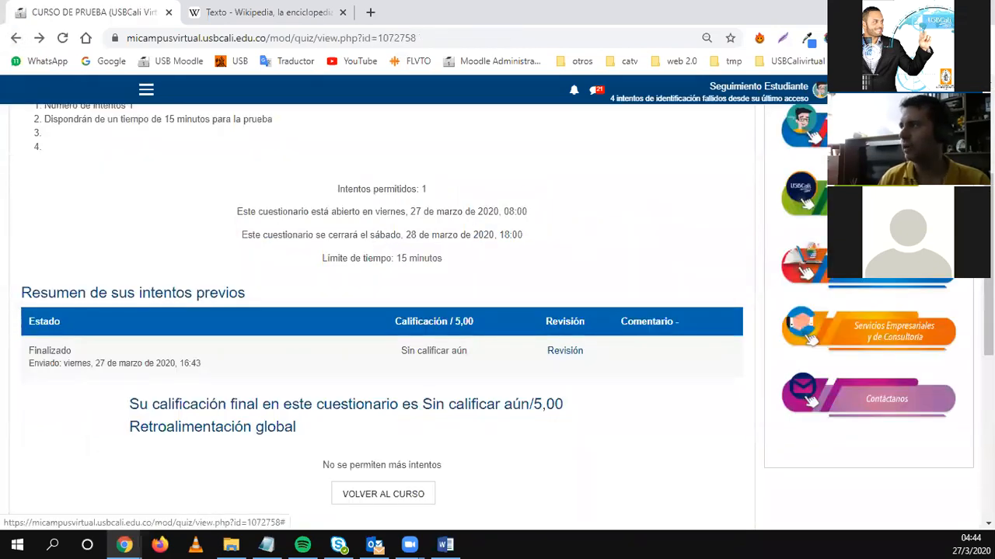
left_click(816, 90)
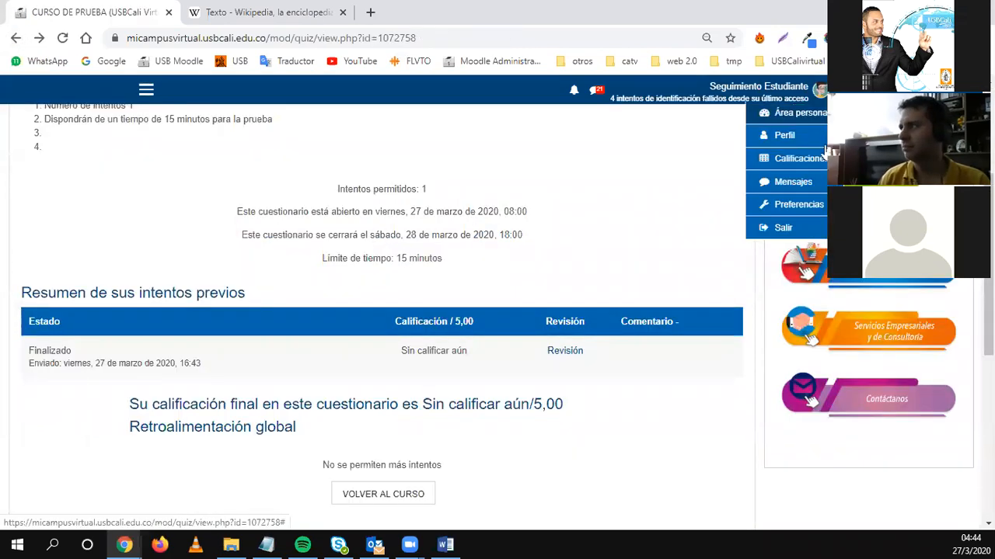
left_click(782, 228)
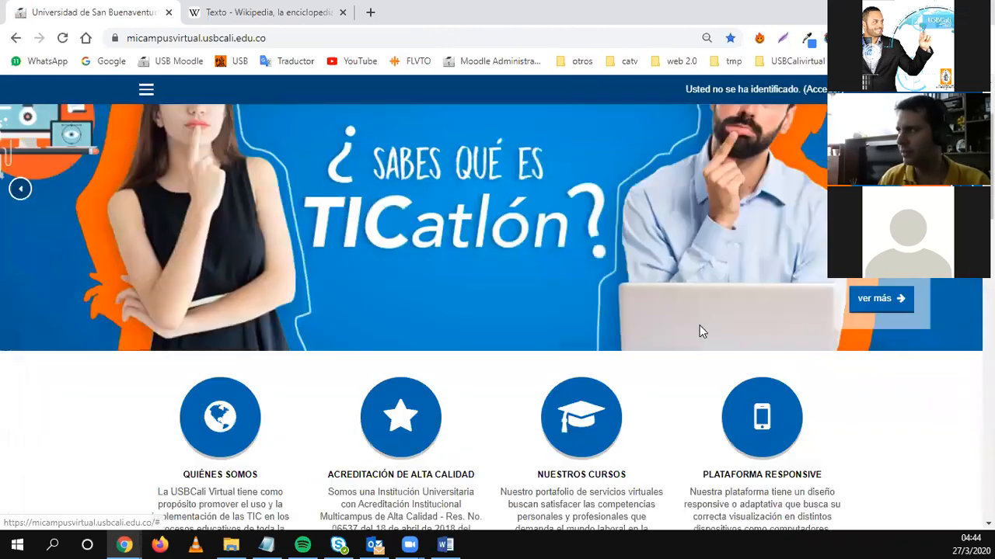
Sign in with the teacher account's username and password.
scroll(700, 331, "down", 10)
left_click(723, 210)
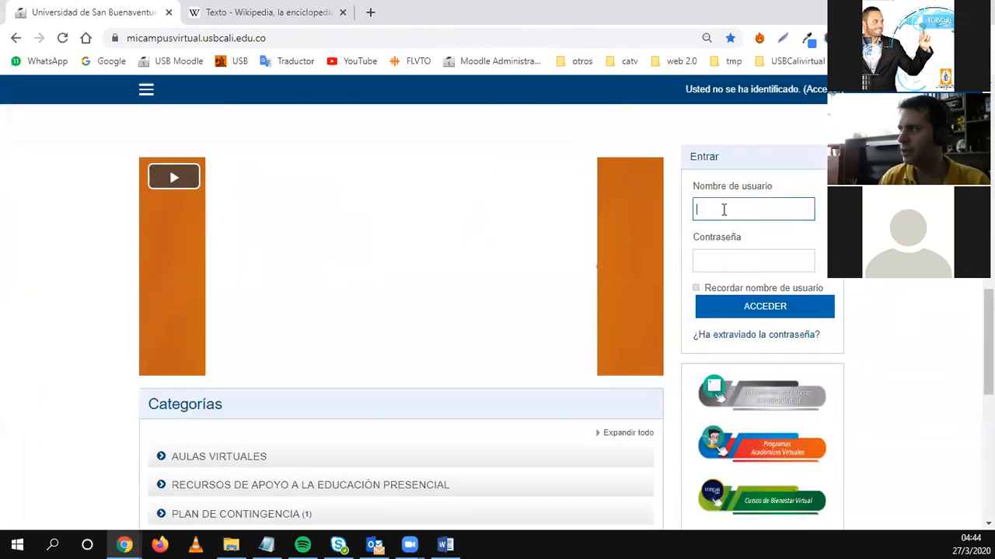
key("Tab")
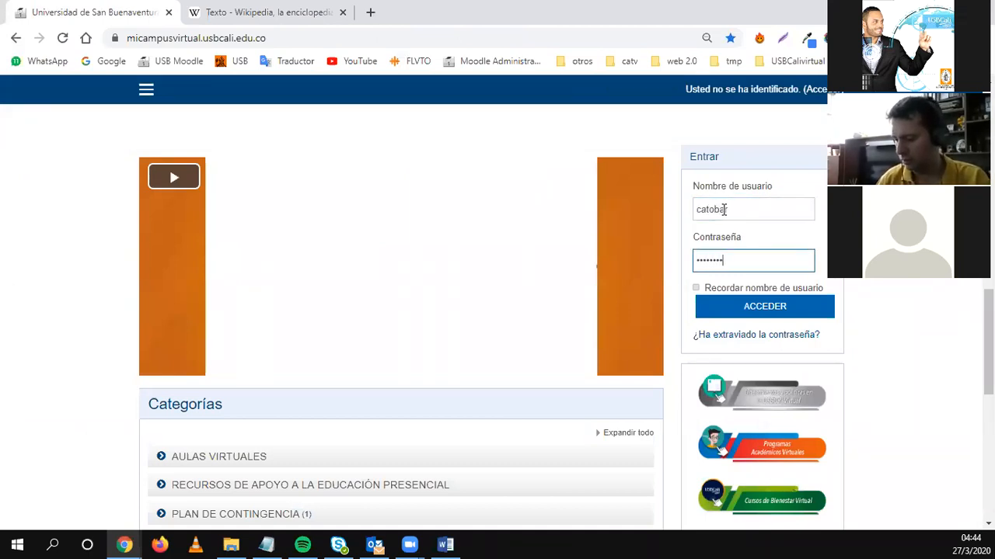
key("Return")
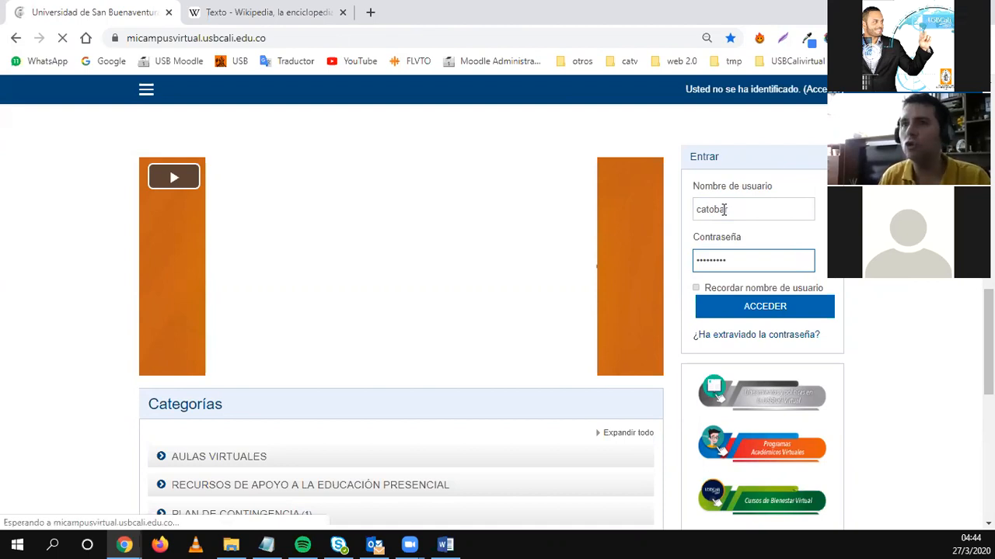
Open the PLAN DE CONTINGENCIA category under Categorías.
scroll(777, 331, "down", 5)
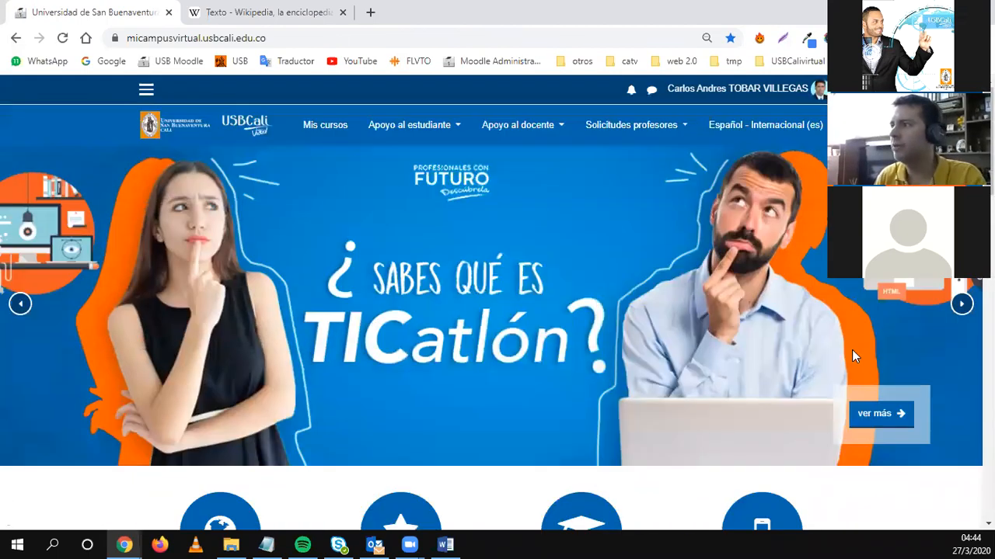
scroll(847, 326, "down", 10)
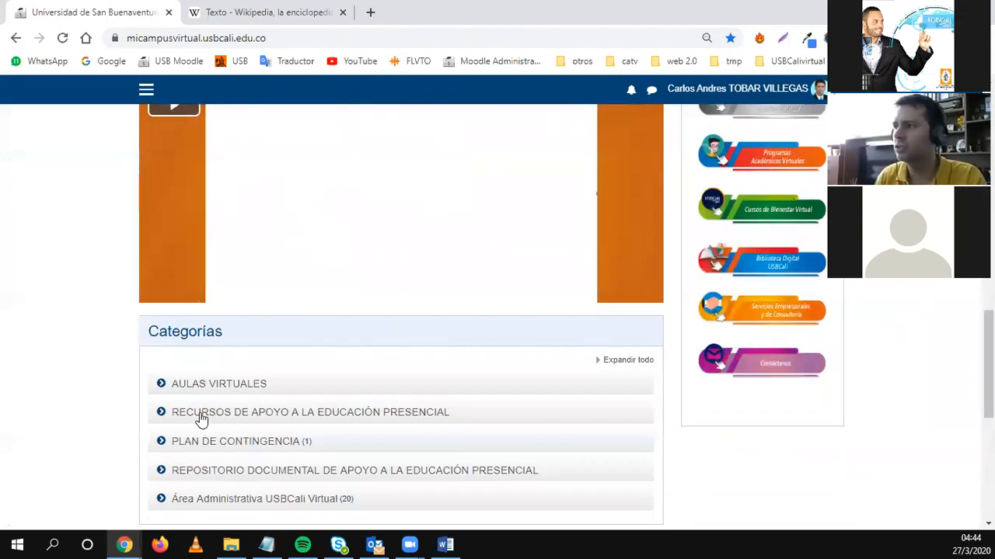
left_click(208, 442)
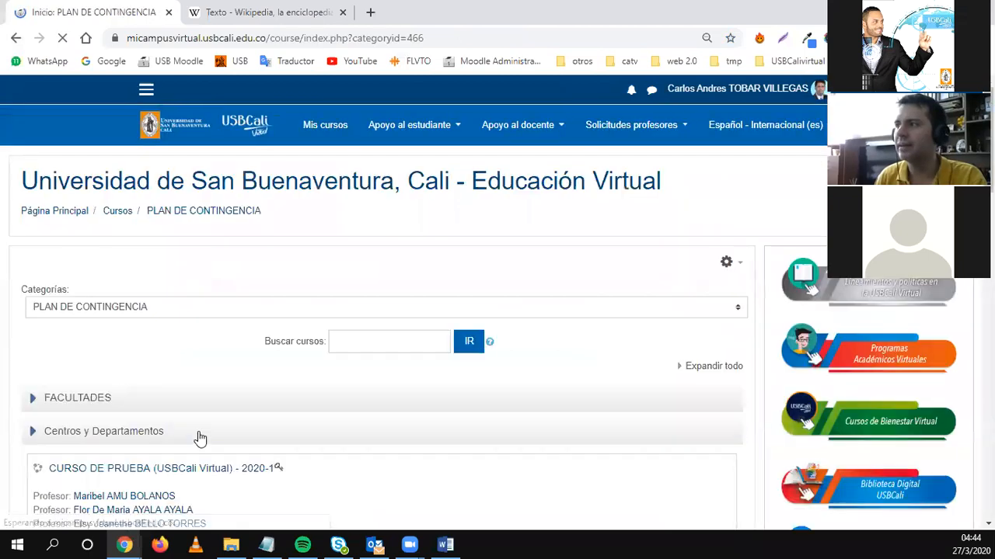
Open the Evaluación en línea 01 quiz in Semana 10 of the CURSO DE PRUEBA course.
left_click(100, 470)
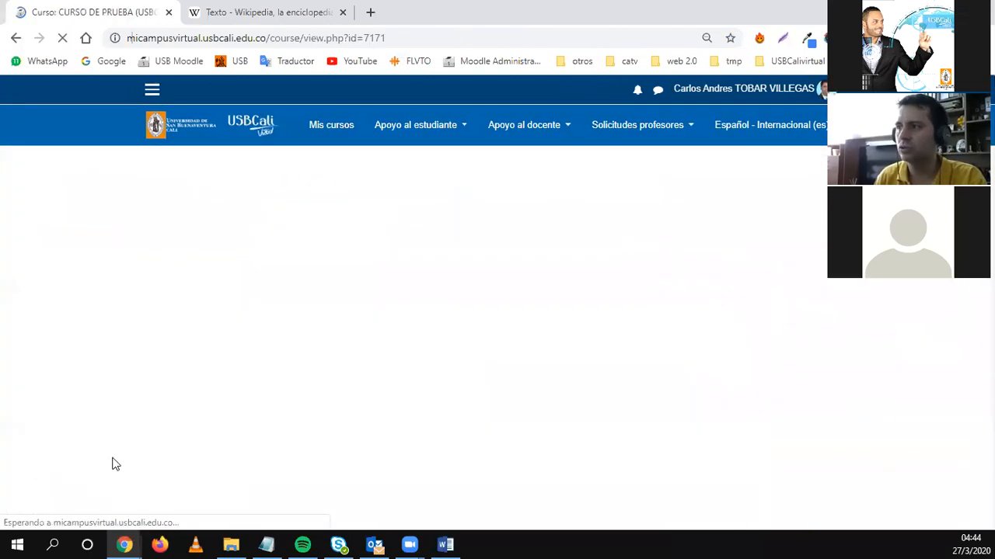
left_click(115, 304)
scroll(367, 360, "down", 8)
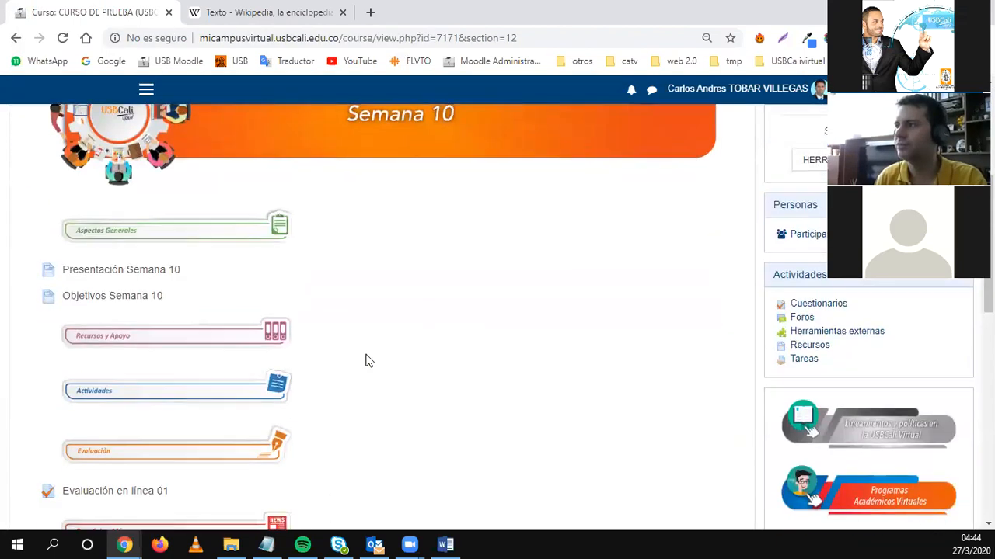
left_click(122, 280)
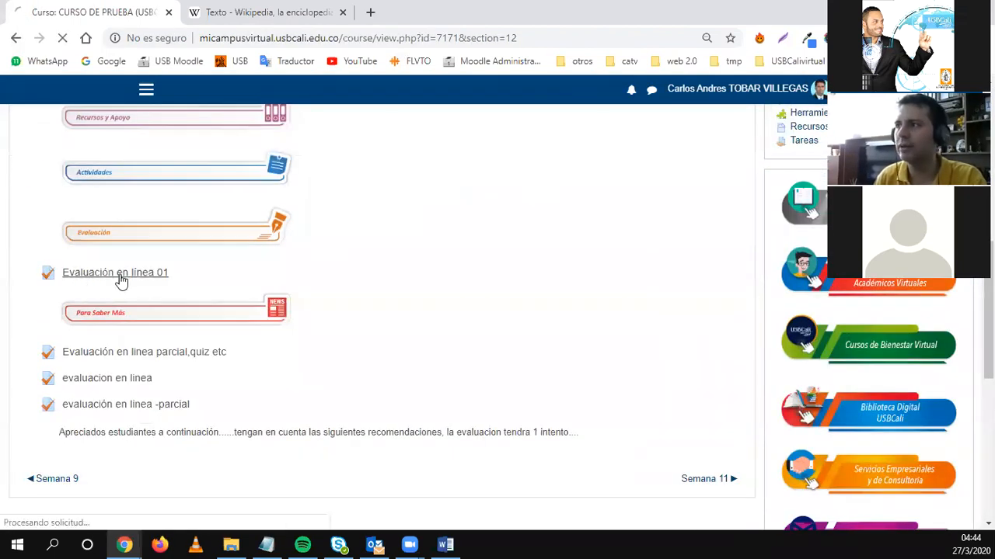
Point out the Intentos: 1 count and open the quiz's attempts report.
scroll(389, 334, "down", 2)
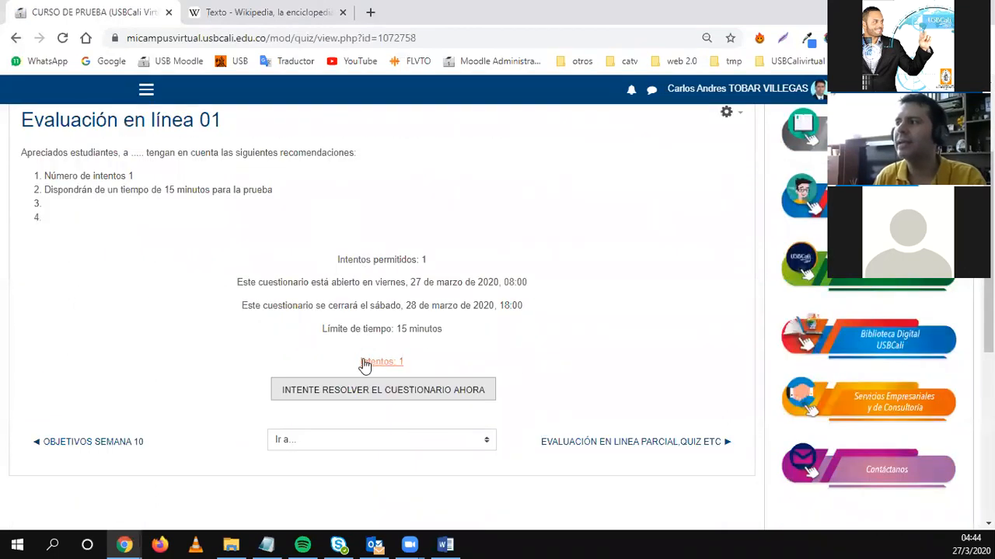
left_click_drag(423, 329, 425, 371)
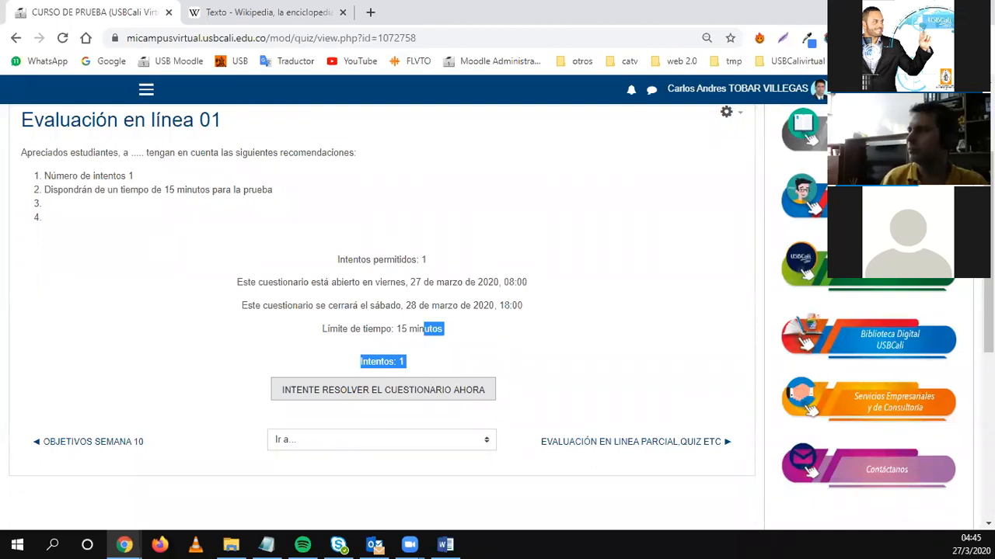
left_click(396, 362)
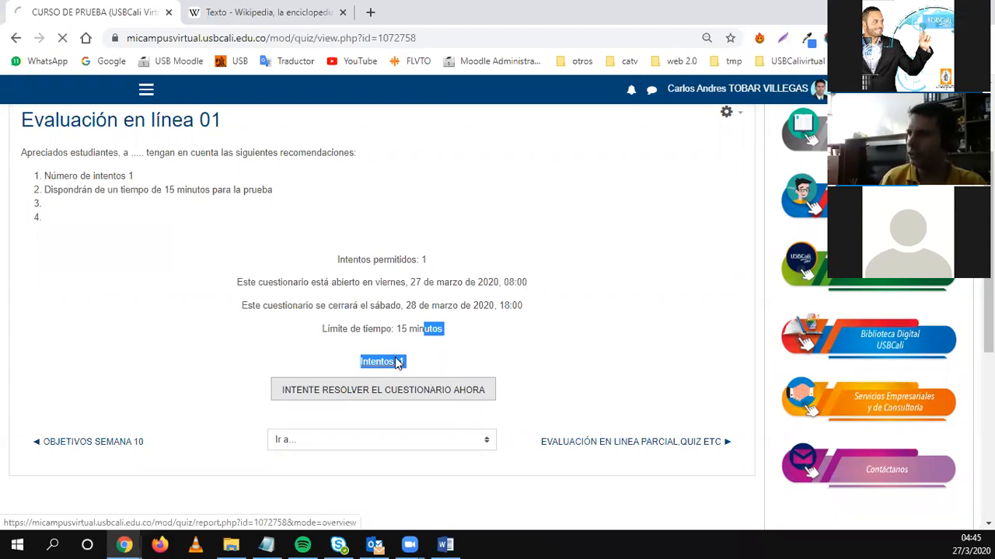
Check the attempt's duration in the report, then open question 5's 'Requiere calificación' answer.
scroll(258, 344, "down", 6)
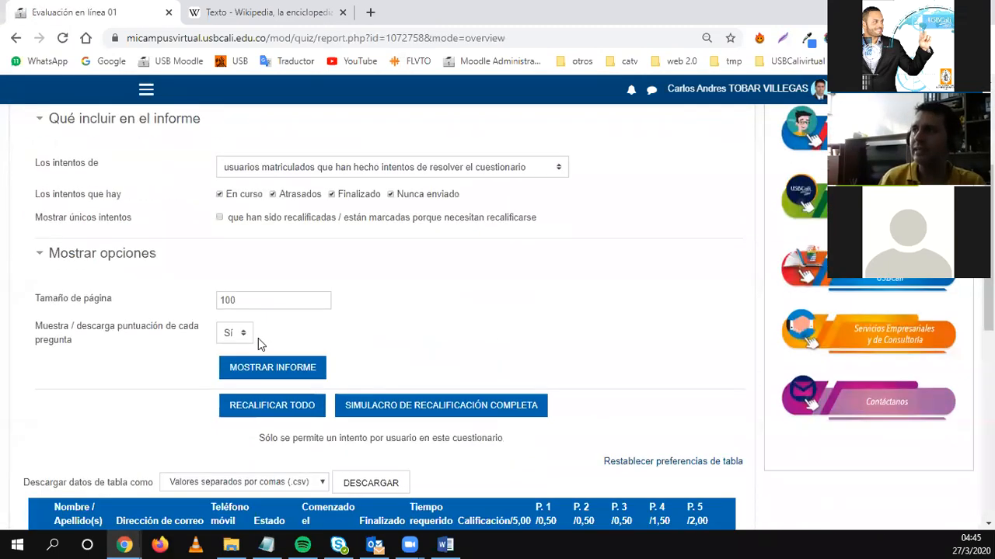
scroll(135, 384, "down", 1)
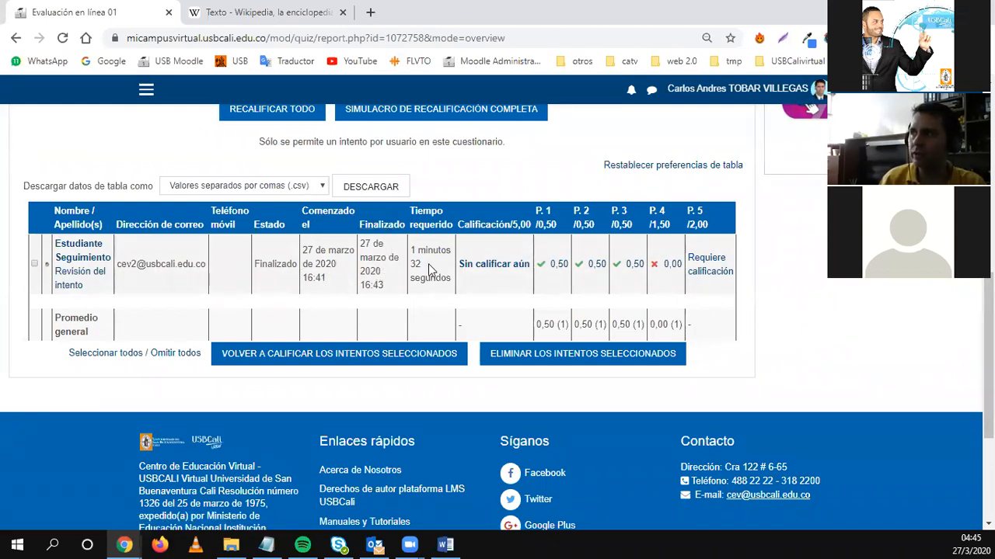
left_click_drag(416, 250, 438, 274)
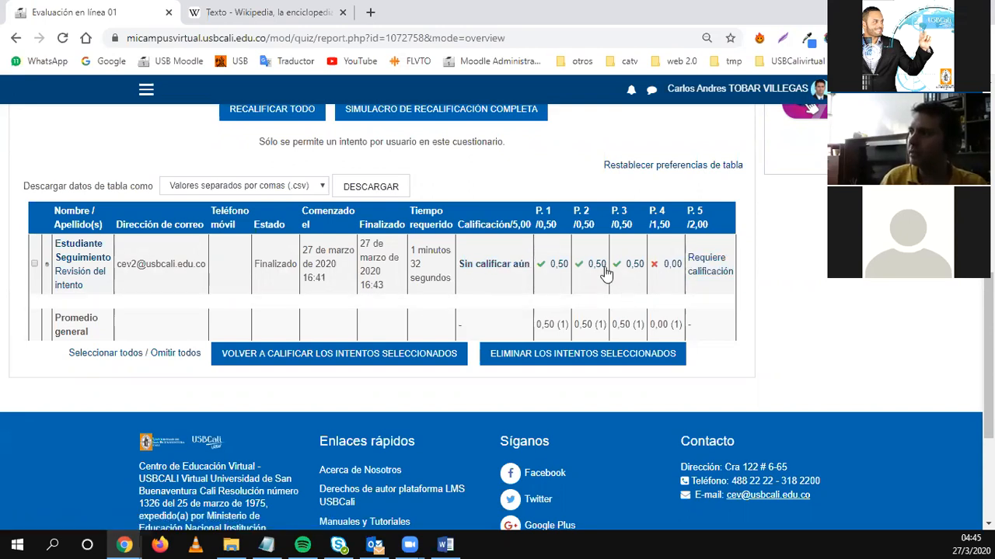
left_click(705, 265)
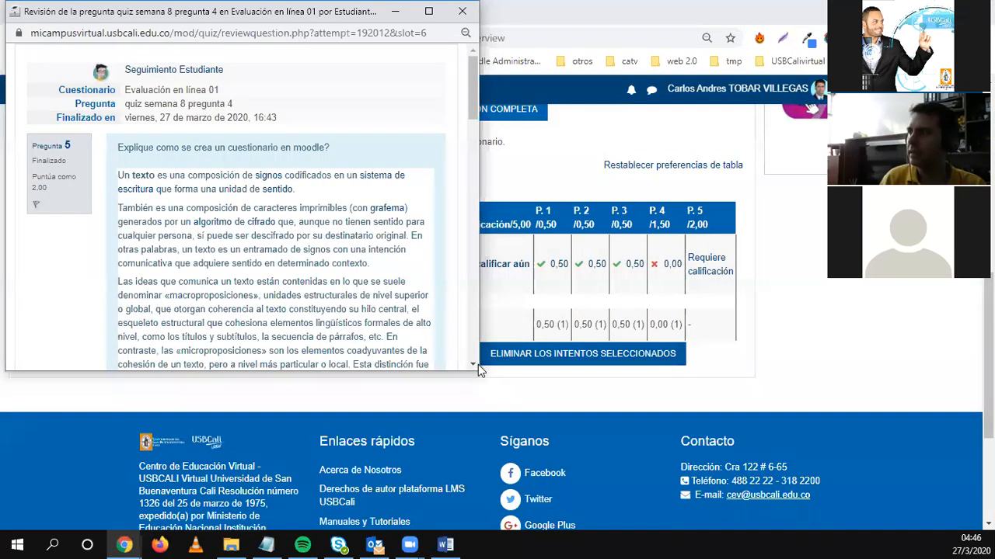
Enlarge the review window and read through the student's pasted essay answer to question 5.
left_click_drag(478, 364, 642, 469)
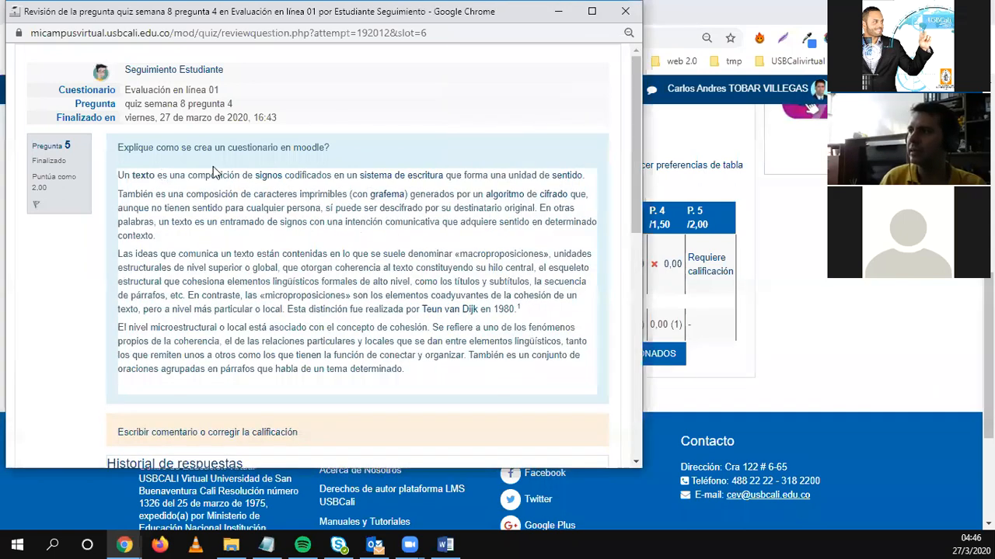
scroll(215, 188, "down", 1)
scroll(214, 188, "down", 5)
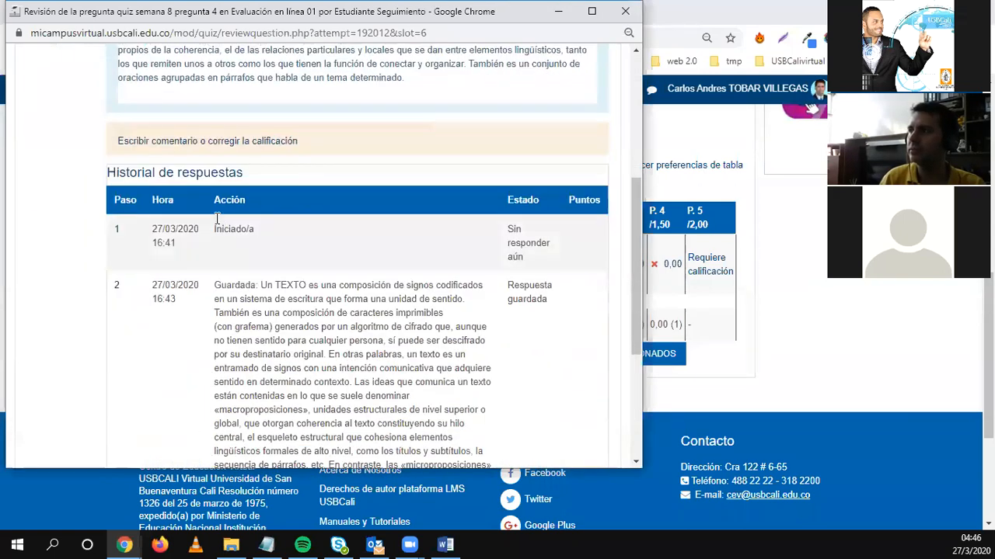
scroll(216, 221, "up", 5)
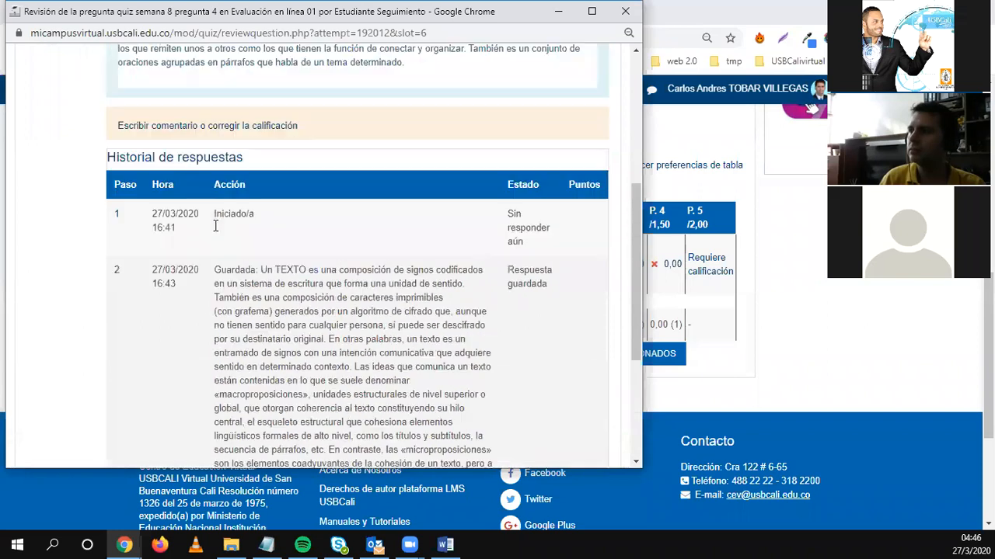
scroll(215, 225, "up", 3)
scroll(195, 341, "down", 2)
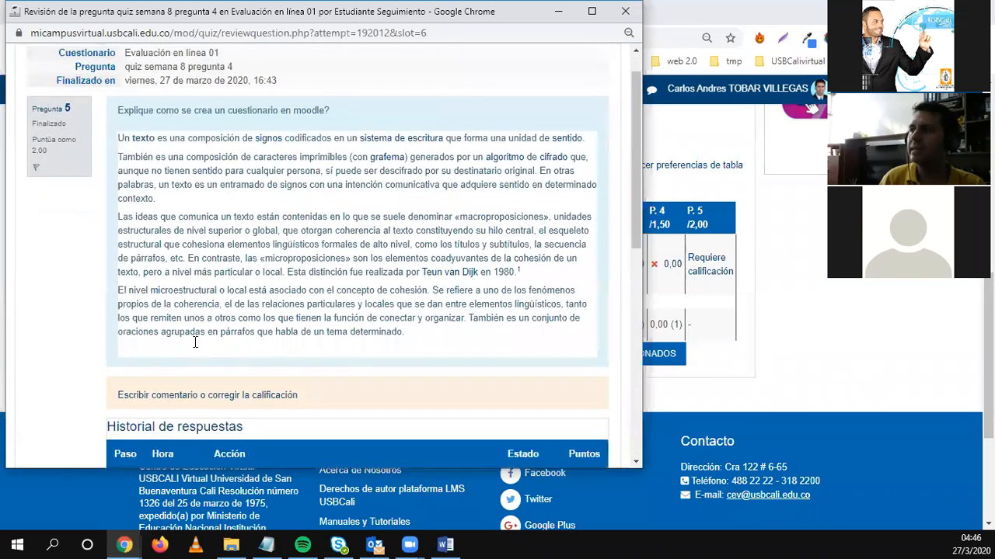
scroll(195, 341, "down", 1)
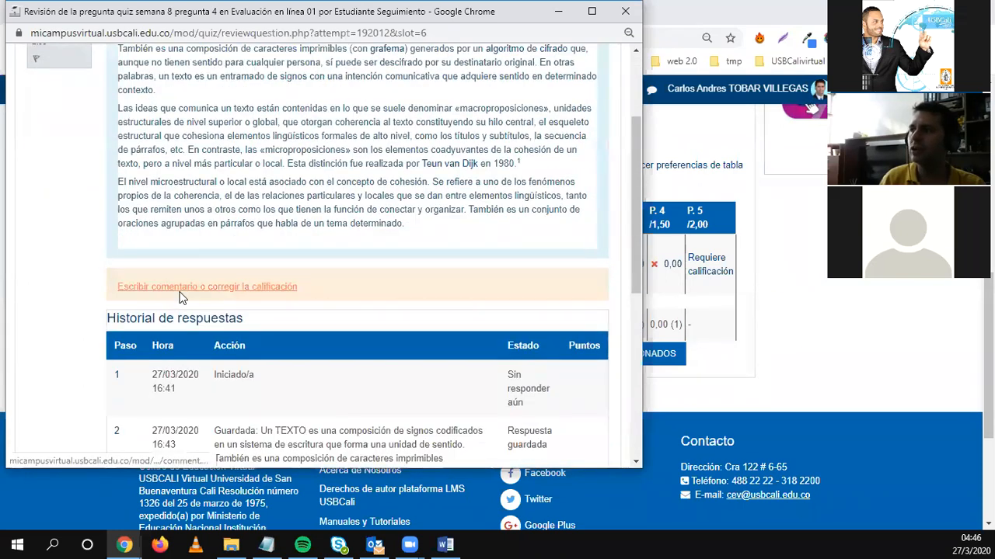
Open the grading form and enter a score of 1 for question 5.
left_click(205, 289)
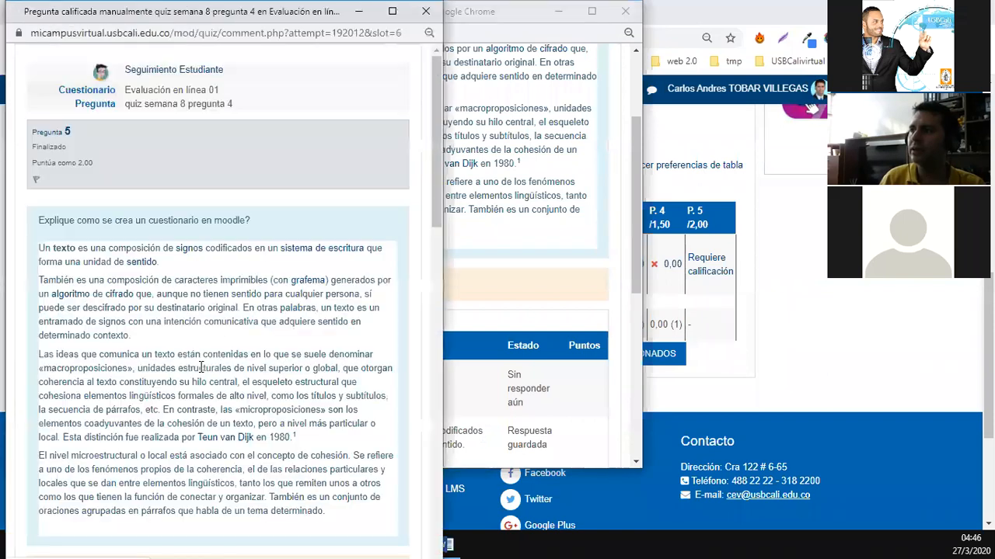
scroll(207, 358, "down", 6)
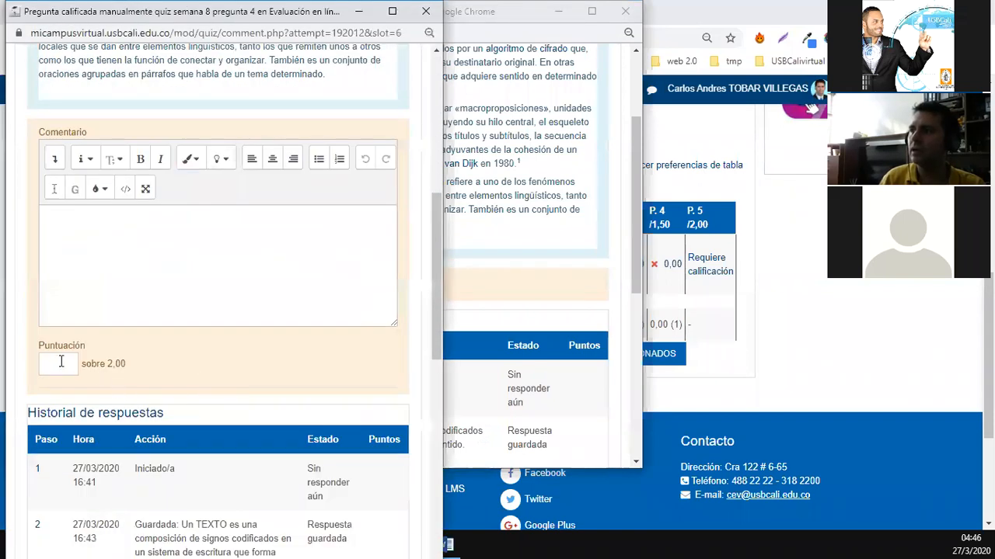
left_click(61, 365)
left_click_drag(82, 363, 126, 363)
left_click(72, 359)
type("1")
Add the comment 'Falto citar' and save the grade.
scroll(166, 418, "down", 4)
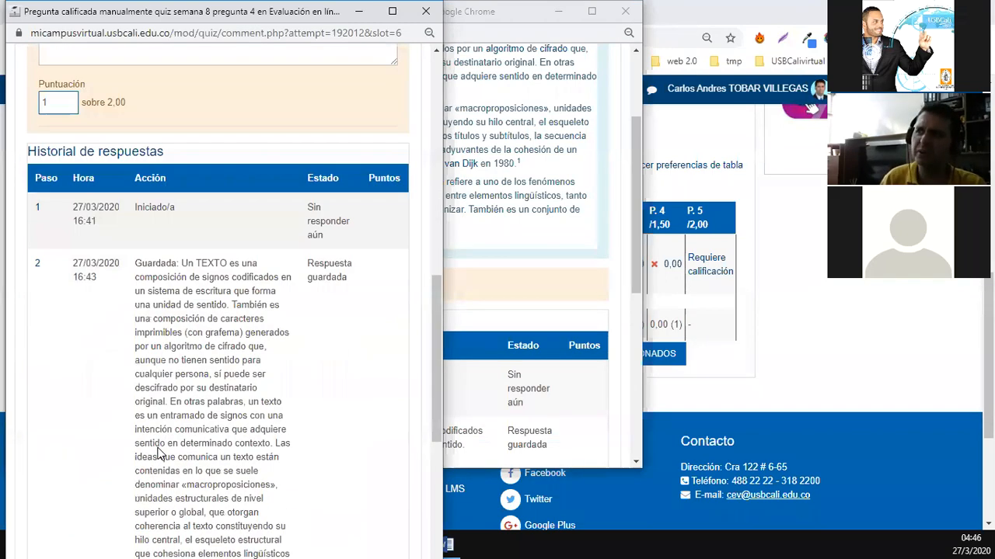
scroll(67, 251, "up", 4)
left_click(65, 248)
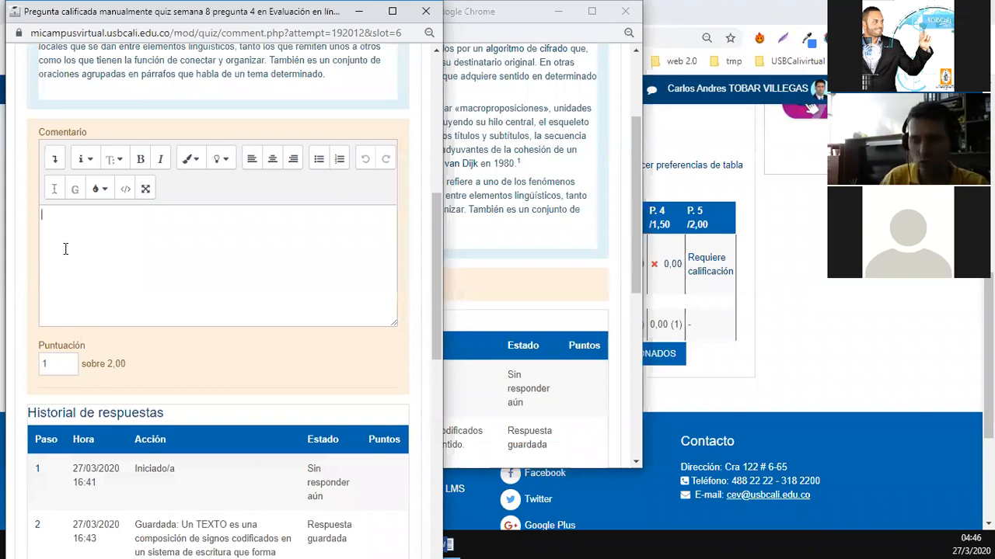
type("Falto")
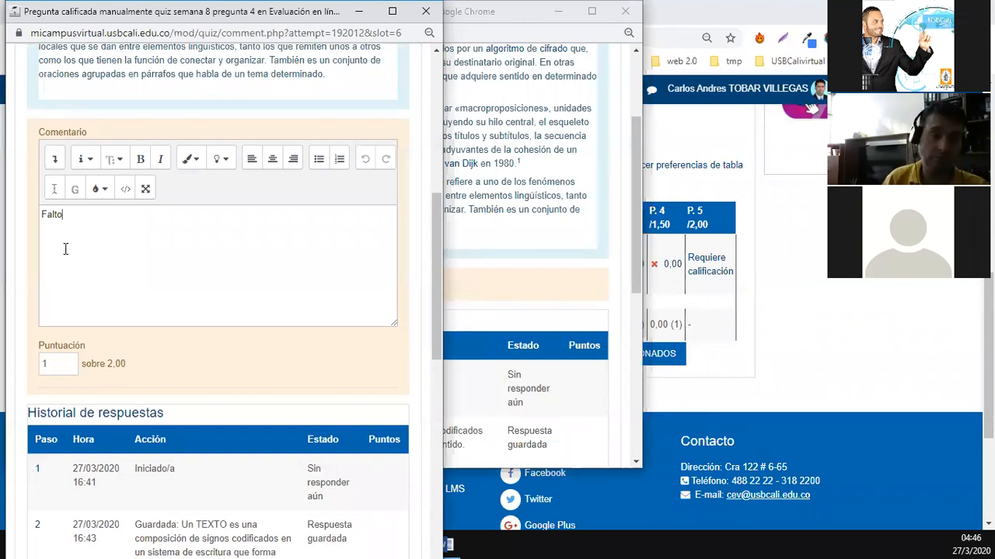
type(" citar")
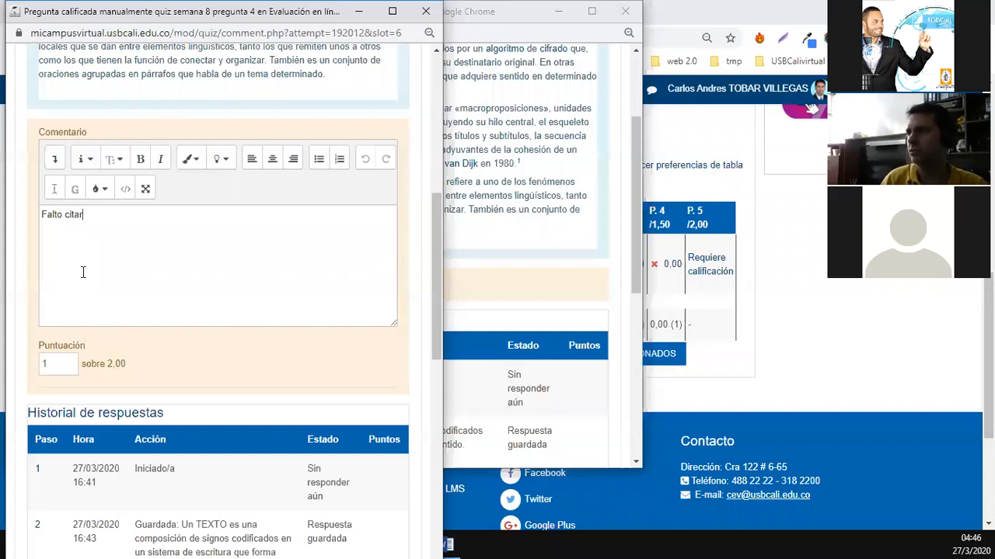
scroll(110, 303, "down", 1)
scroll(118, 321, "down", 8)
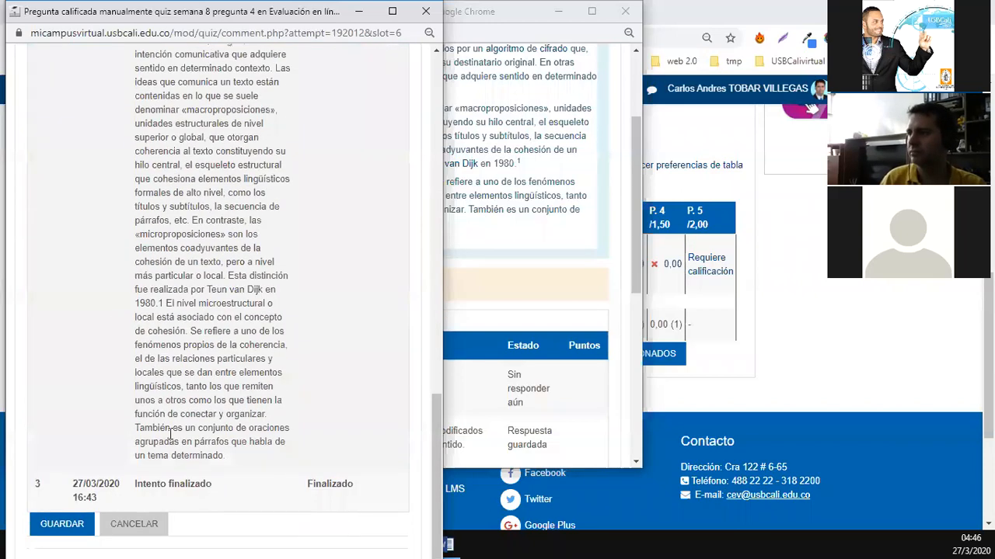
left_click(65, 535)
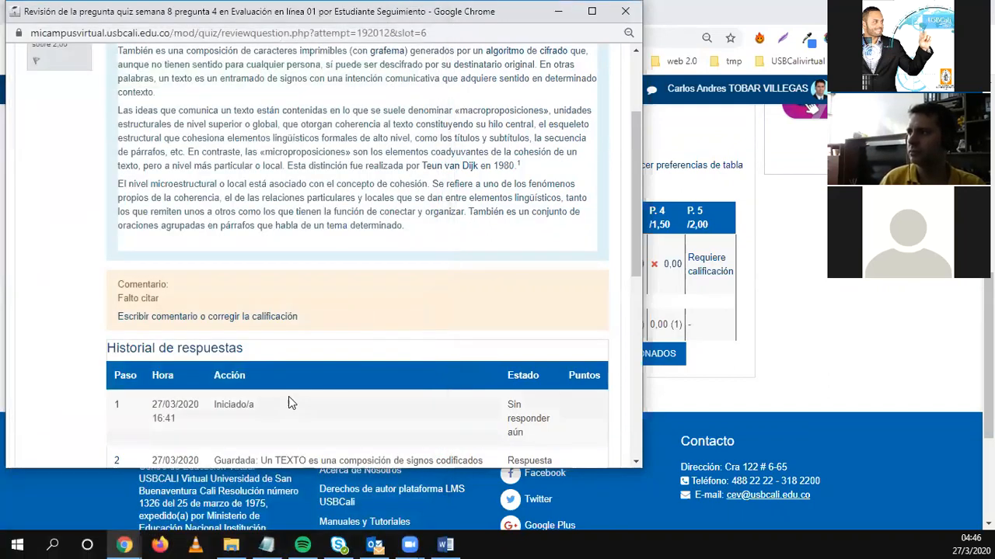
Close the answer review window.
scroll(314, 389, "down", 5)
scroll(315, 395, "down", 3)
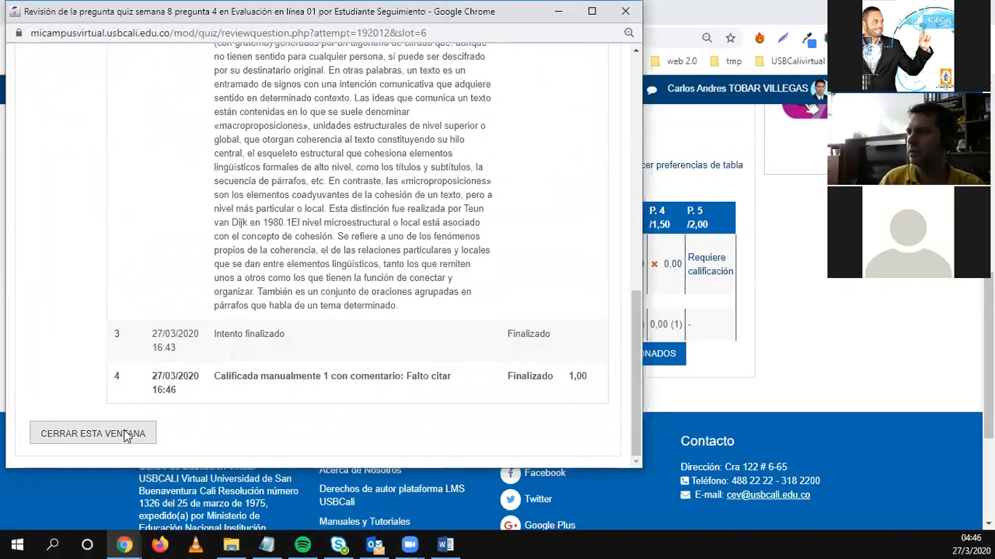
left_click(124, 437)
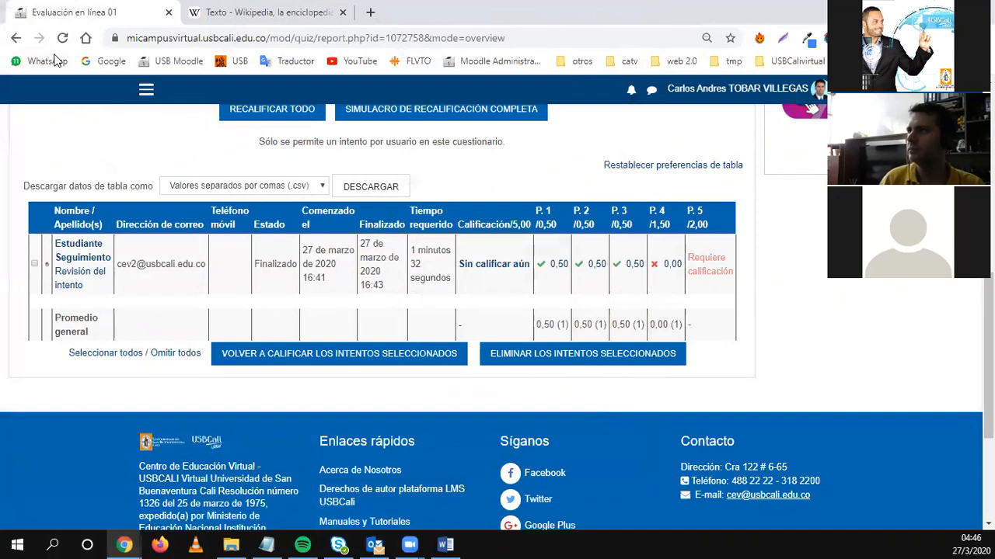
Reload the report so the attempt shows 1,00 on question 5 and 2,50 of 5,00 total.
left_click(62, 38)
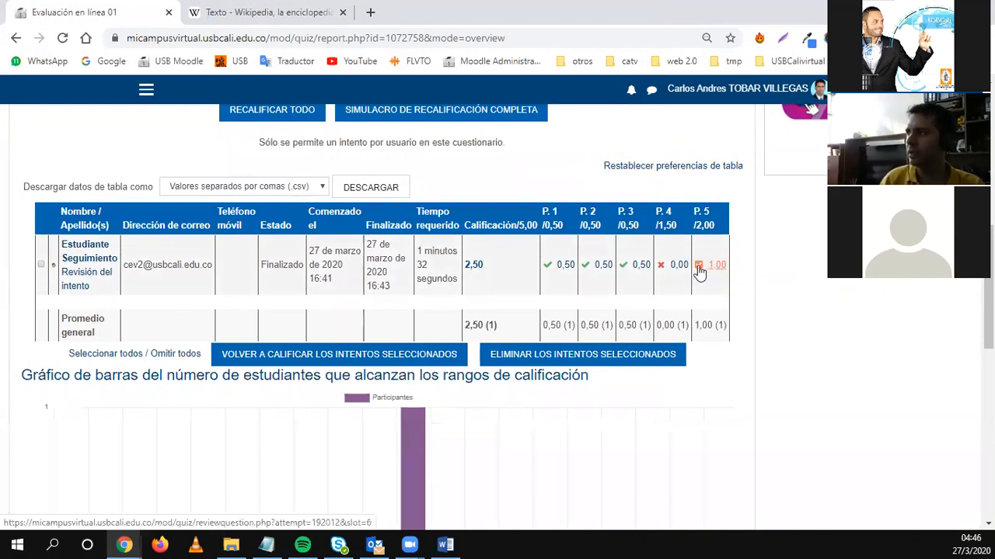
left_click_drag(526, 278, 468, 267)
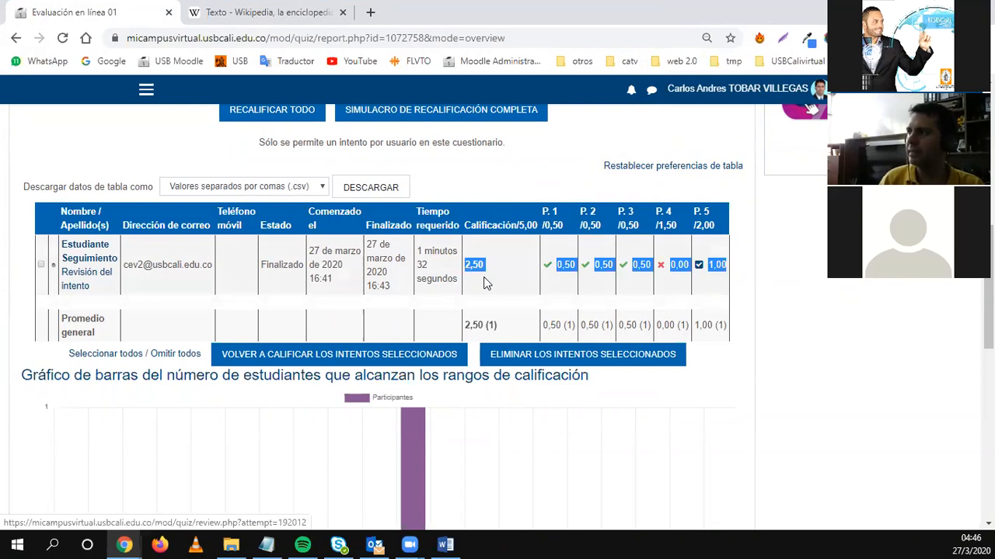
left_click(482, 282)
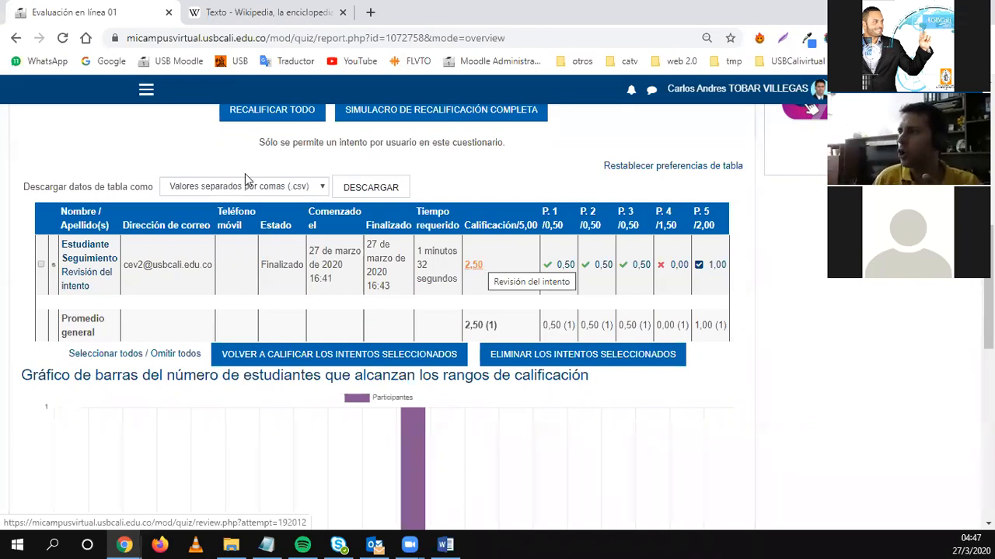
scroll(211, 302, "up", 2)
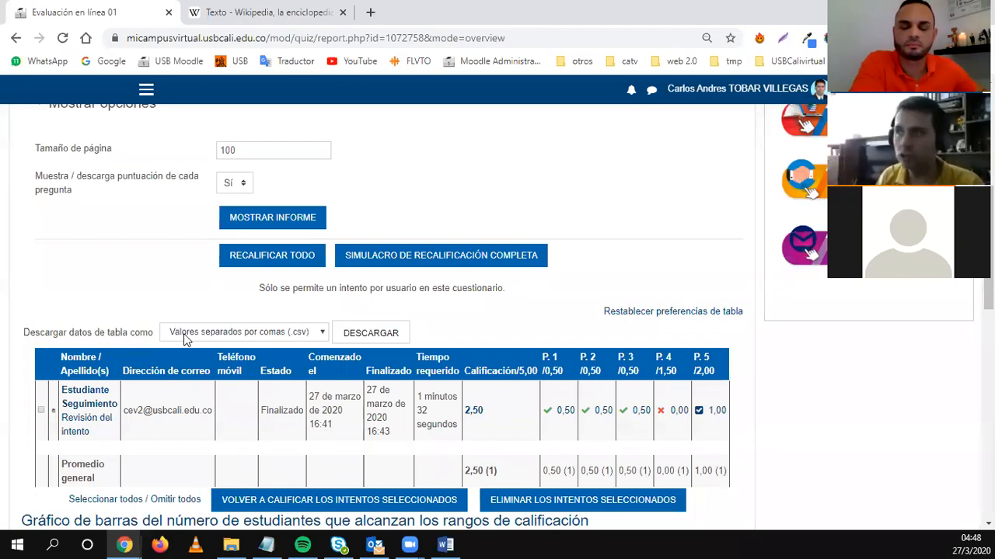
scroll(188, 318, "up", 5)
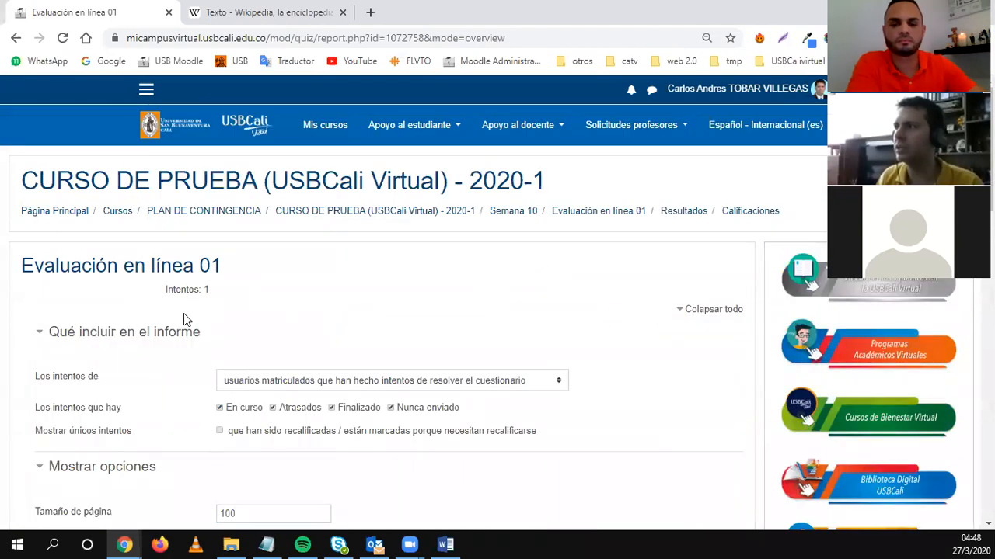
left_click(146, 90)
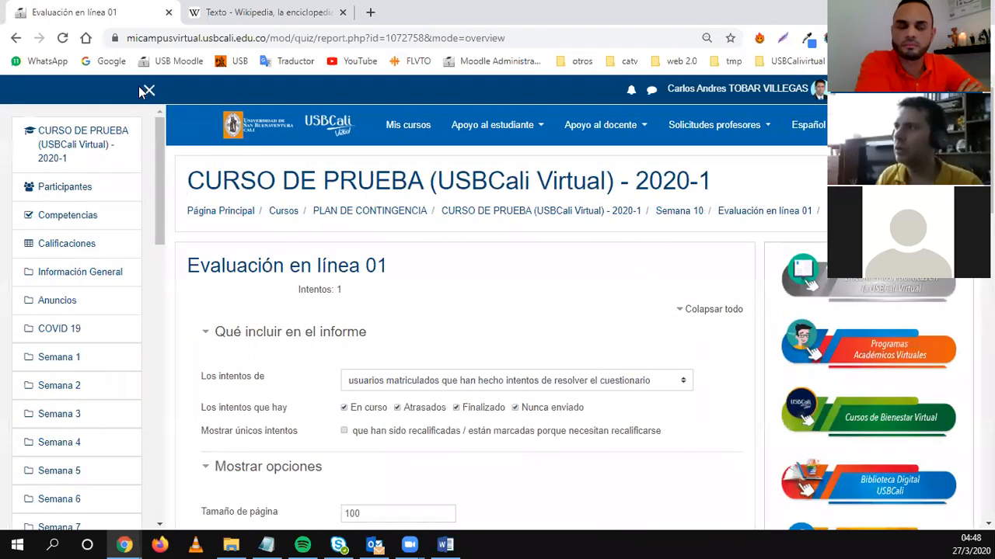
left_click(149, 91)
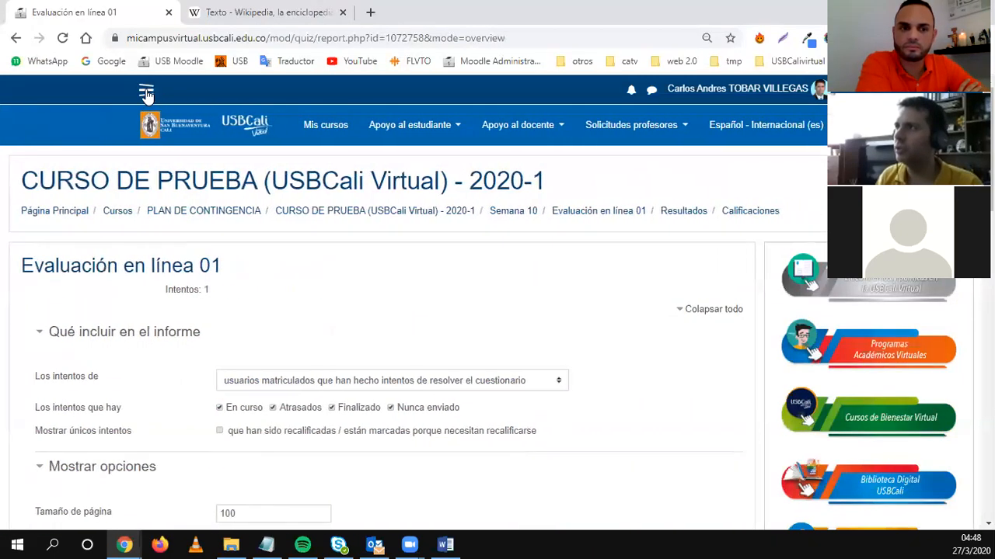
left_click(148, 91)
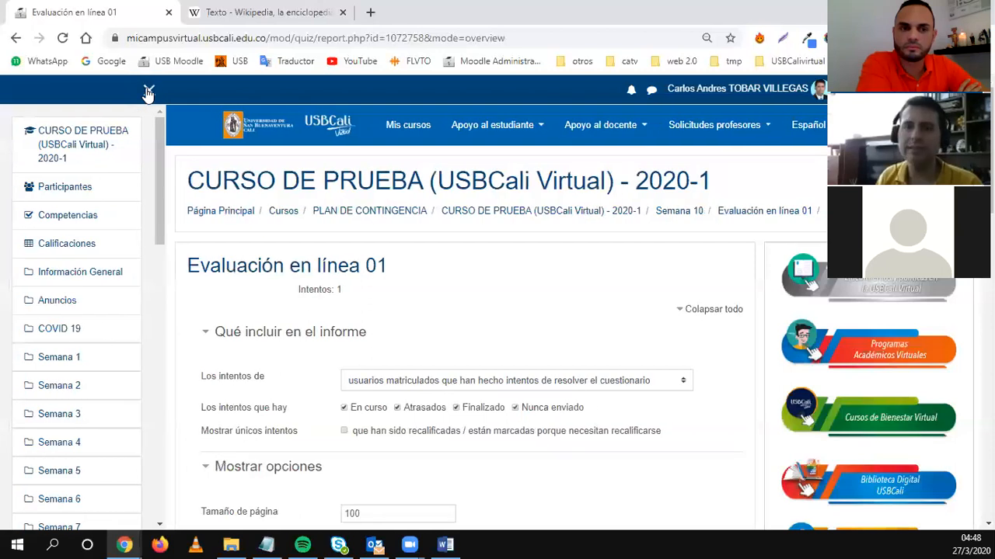
left_click(59, 245)
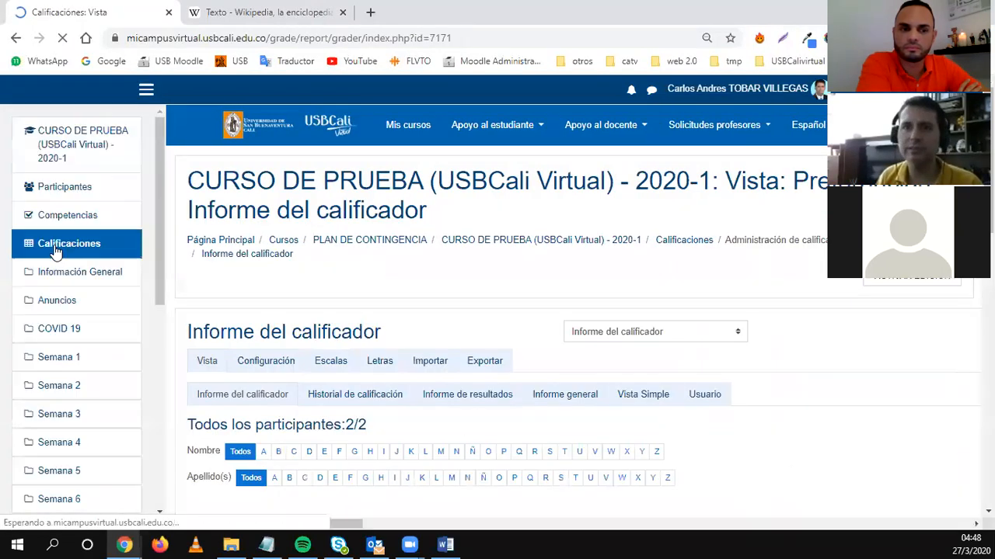
scroll(329, 395, "down", 2)
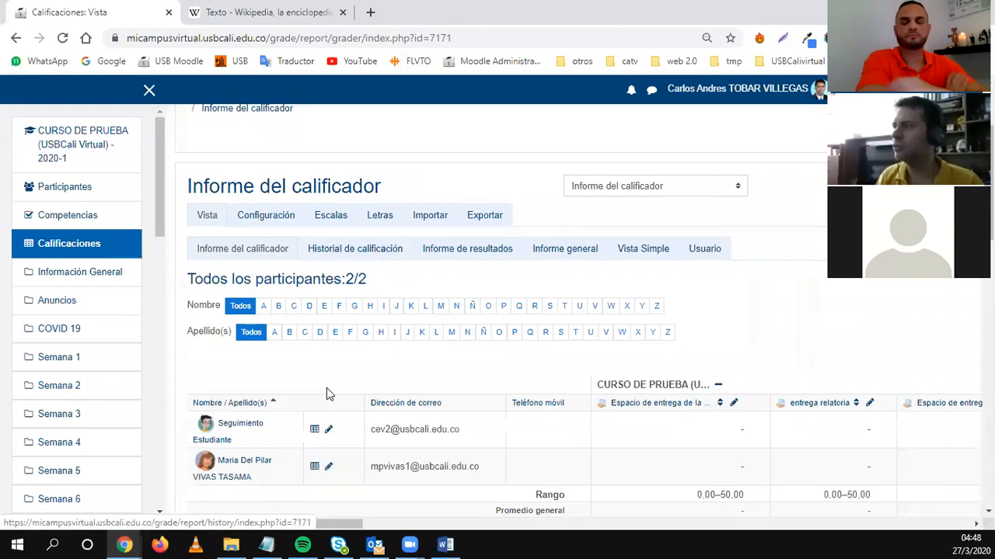
scroll(326, 387, "down", 2)
scroll(271, 364, "right", 5)
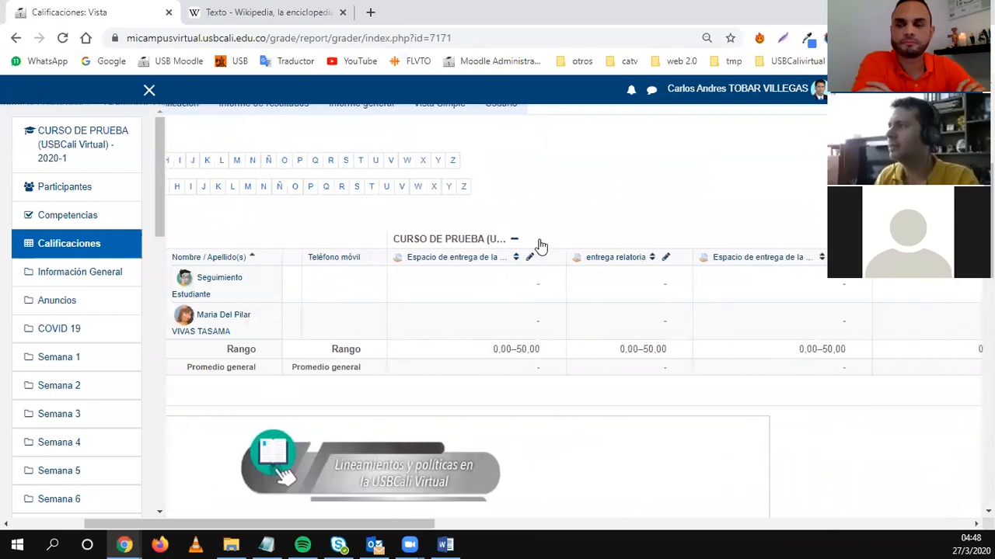
scroll(526, 273, "right", 4)
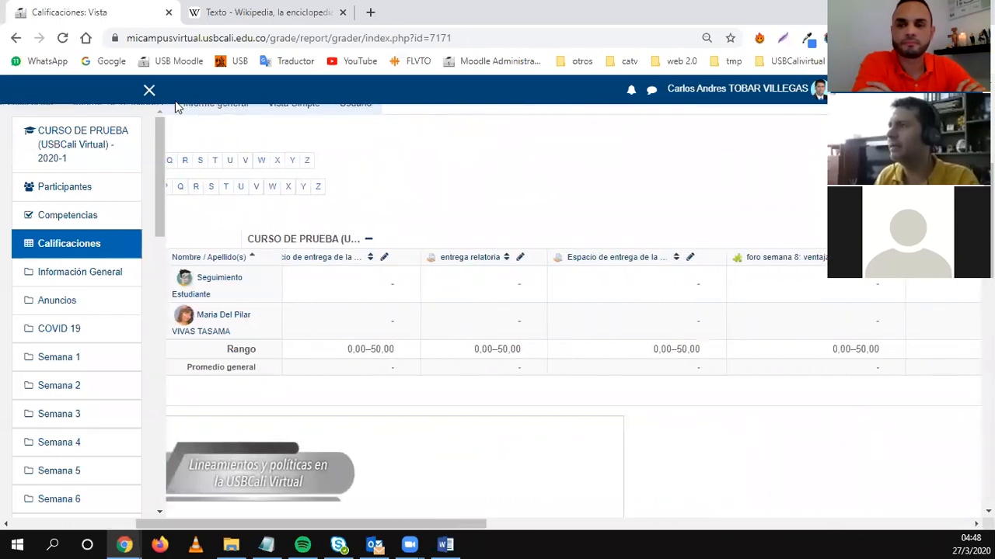
left_click(147, 91)
scroll(584, 365, "right", 15)
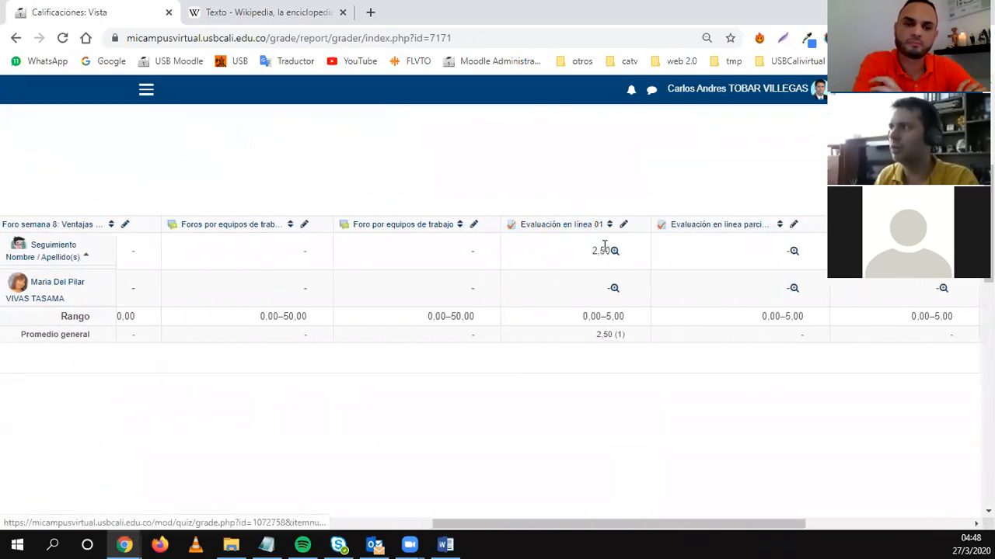
scroll(591, 257, "left", 6)
scroll(395, 282, "left", 4)
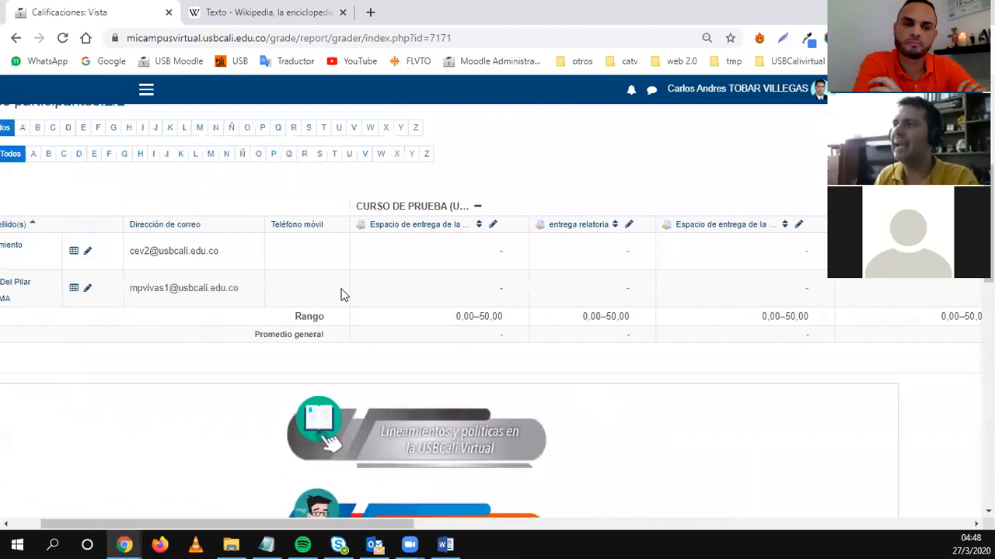
scroll(211, 395, "up", 4)
scroll(185, 382, "down", 1)
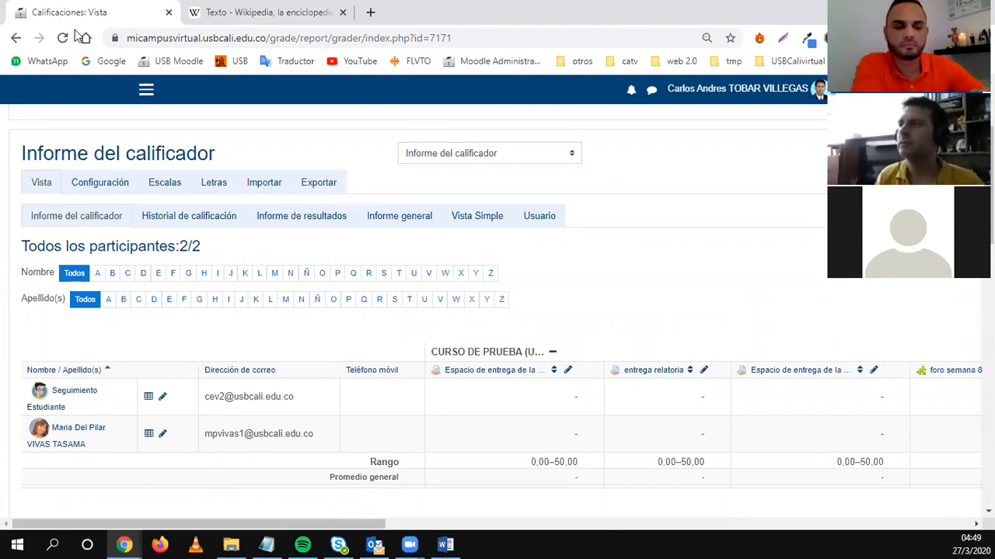
left_click(16, 37)
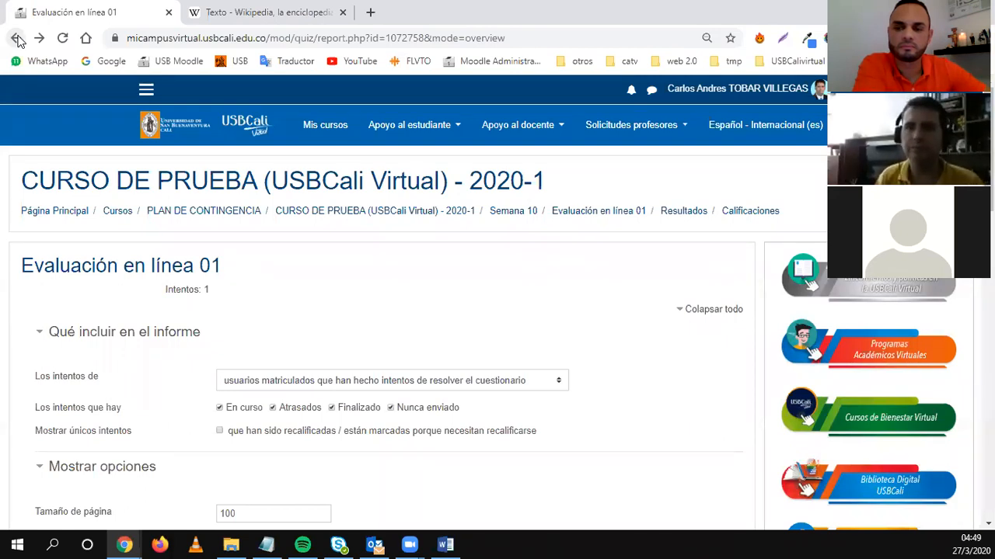
Go to Semana 10 and preview the 'Evaluación en linea parcial,quiz etc' quiz.
left_click(502, 212)
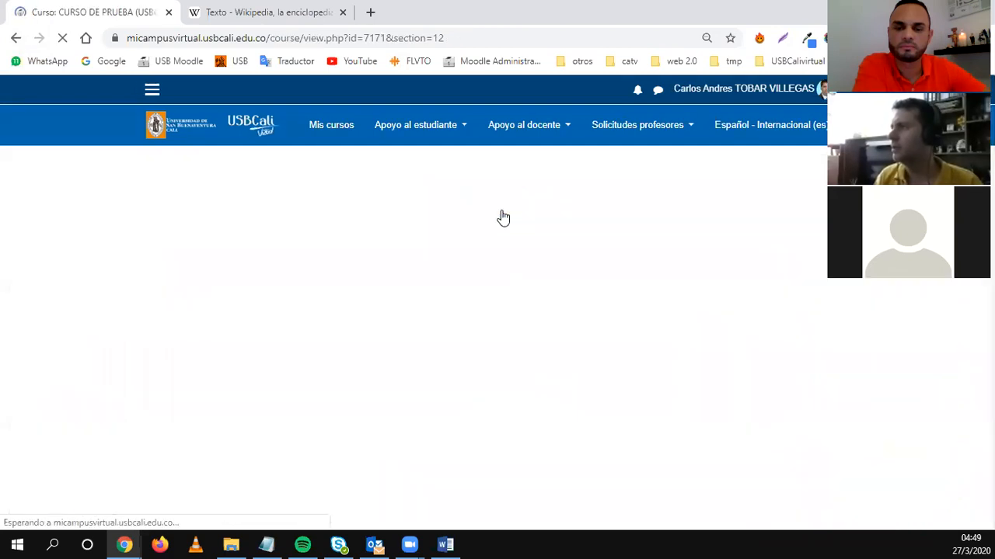
scroll(381, 323, "down", 1)
scroll(382, 323, "down", 6)
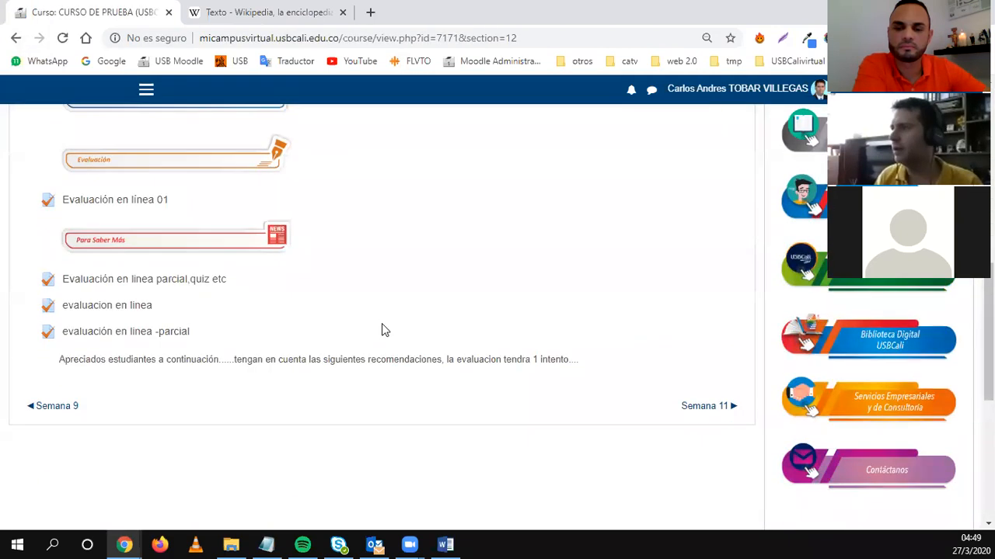
left_click(128, 284)
scroll(273, 362, "down", 2)
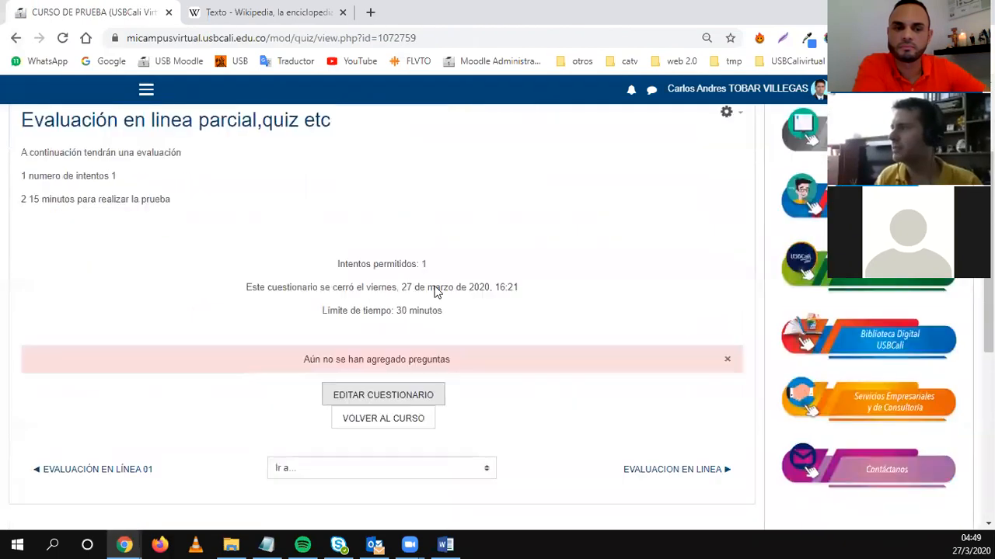
left_click(16, 38)
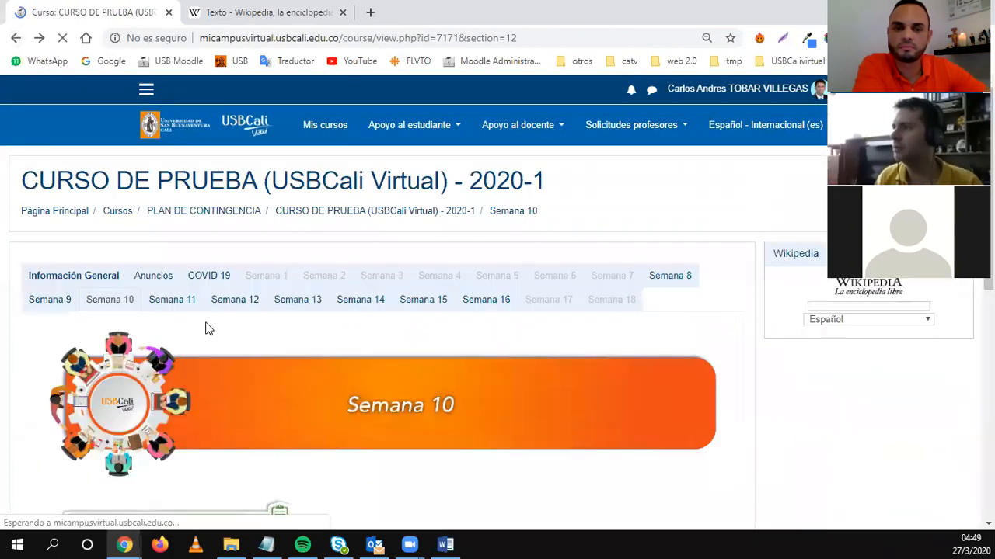
Preview the 'evaluacion en linea' and 'evaluación en linea -parcial' quizzes, returning to Semana 10 each time.
scroll(179, 337, "up", 2)
left_click(123, 236)
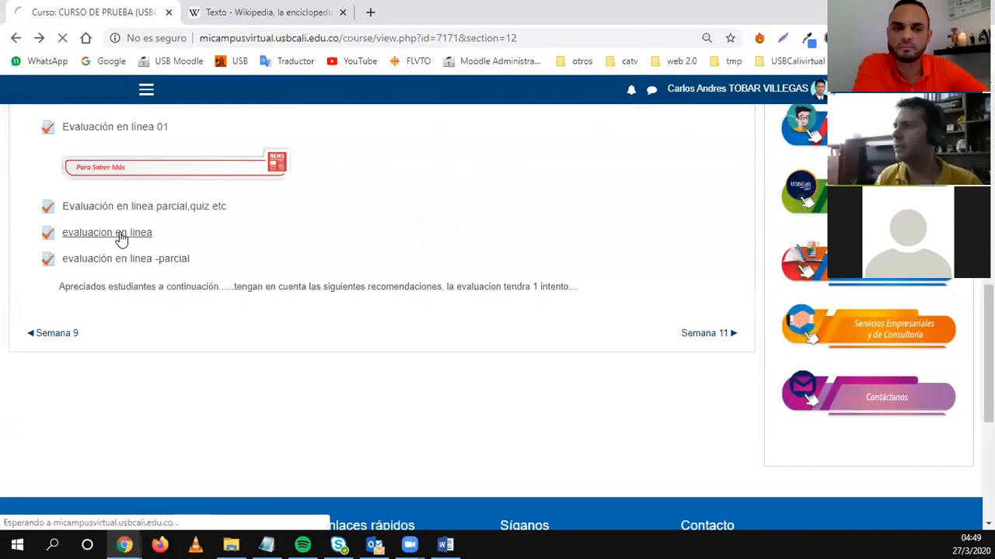
left_click(16, 38)
scroll(207, 414, "down", 9)
scroll(132, 292, "up", 3)
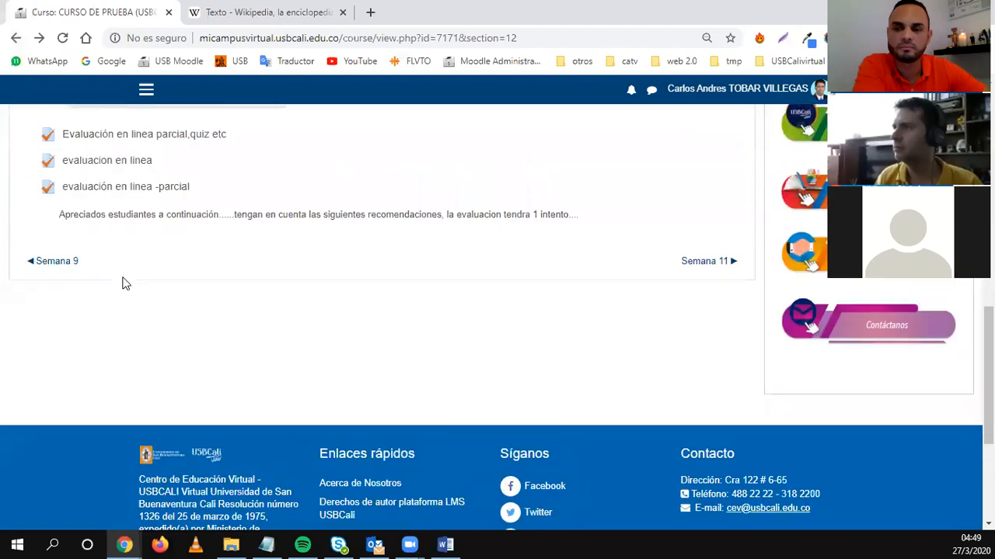
left_click(103, 193)
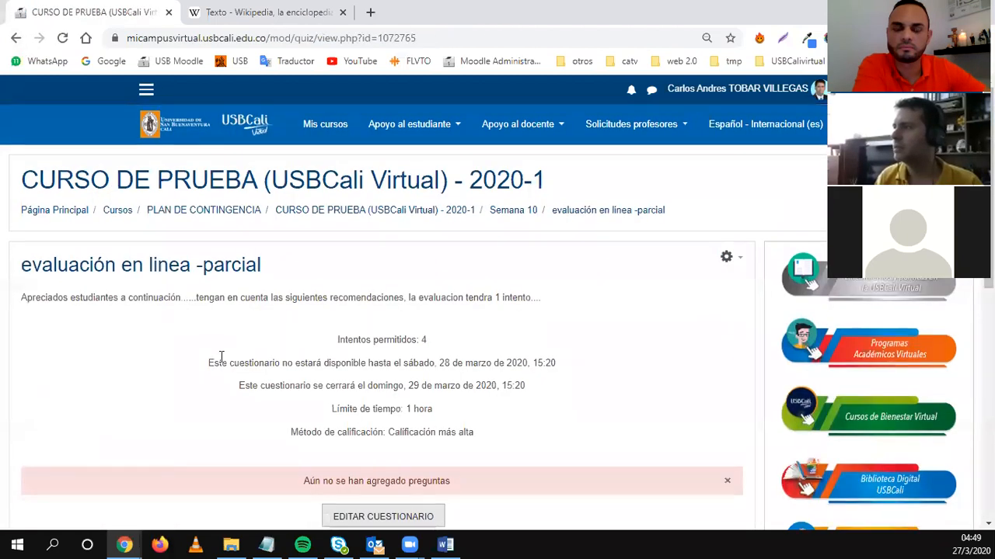
scroll(222, 355, "down", 2)
left_click(16, 38)
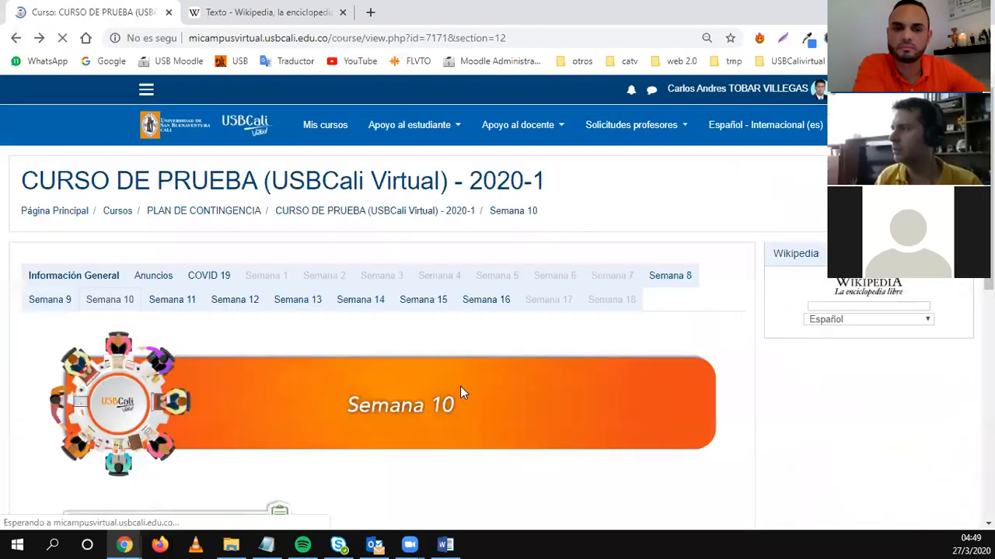
scroll(155, 365, "up", 3)
Open the 'evaluacion en linea' quiz and show its gear administration menu.
left_click(145, 381)
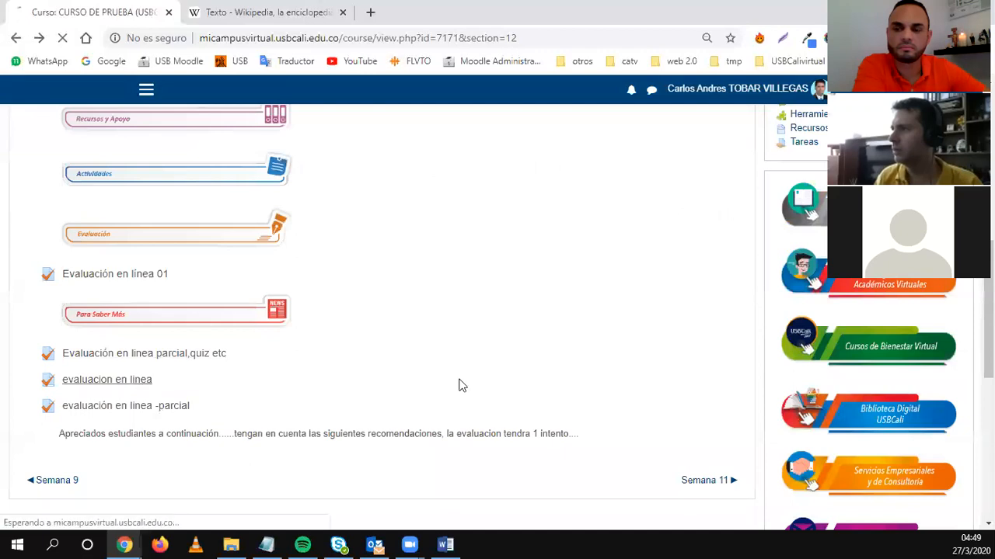
left_click(737, 259)
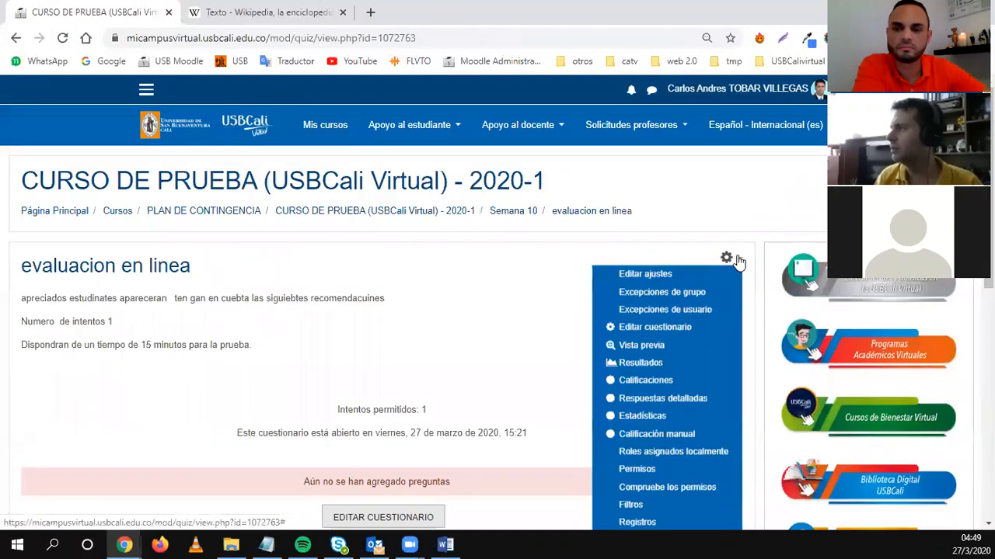
scroll(670, 373, "down", 1)
scroll(668, 396, "down", 3)
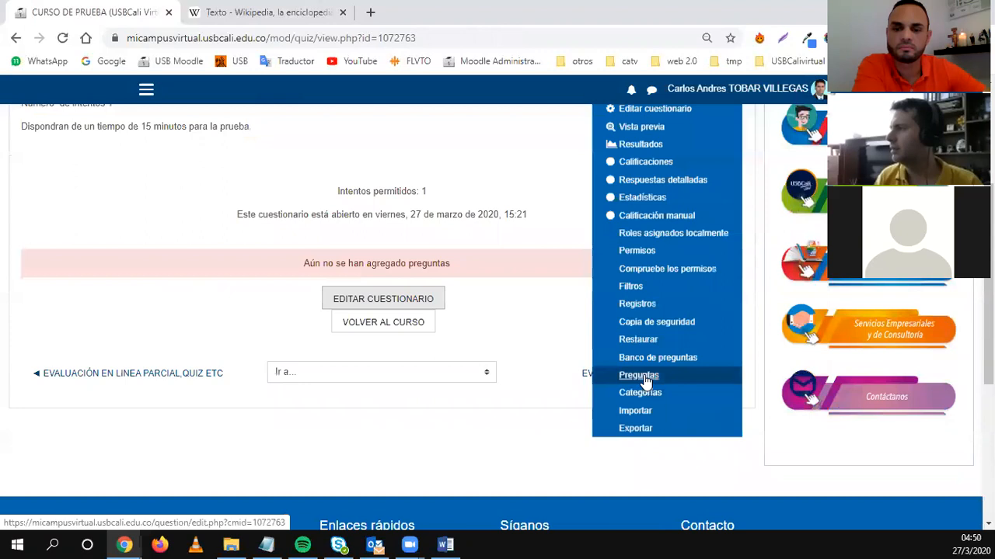
Open Preguntas, check the category dropdown, and view the four questions in the default Sistemas de control category.
left_click(651, 376)
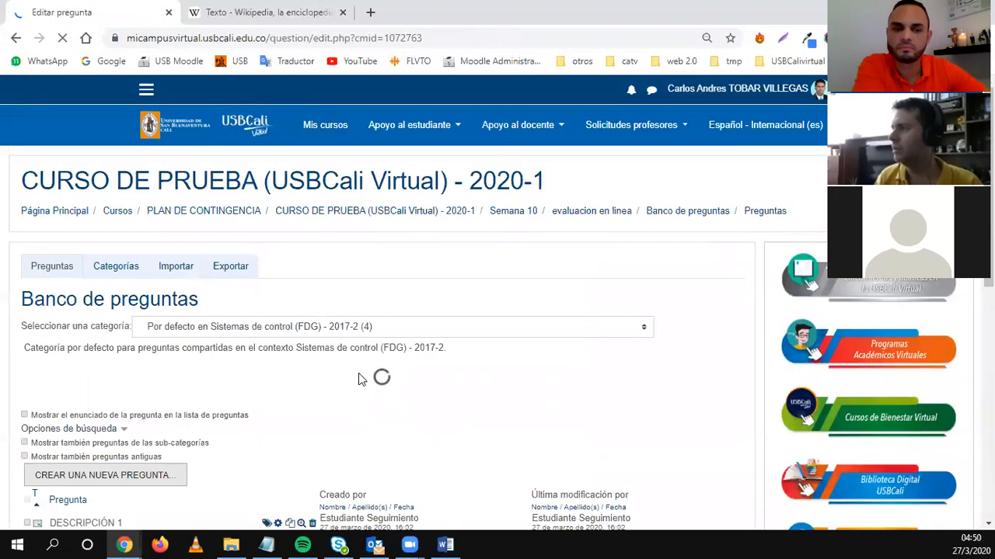
scroll(201, 394, "down", 4)
scroll(202, 394, "up", 1)
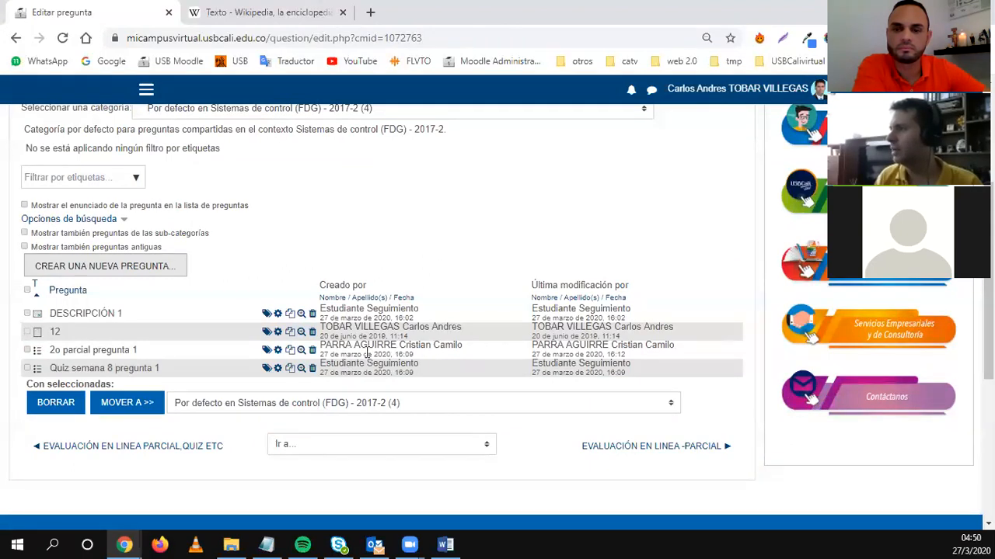
scroll(349, 355, "up", 3)
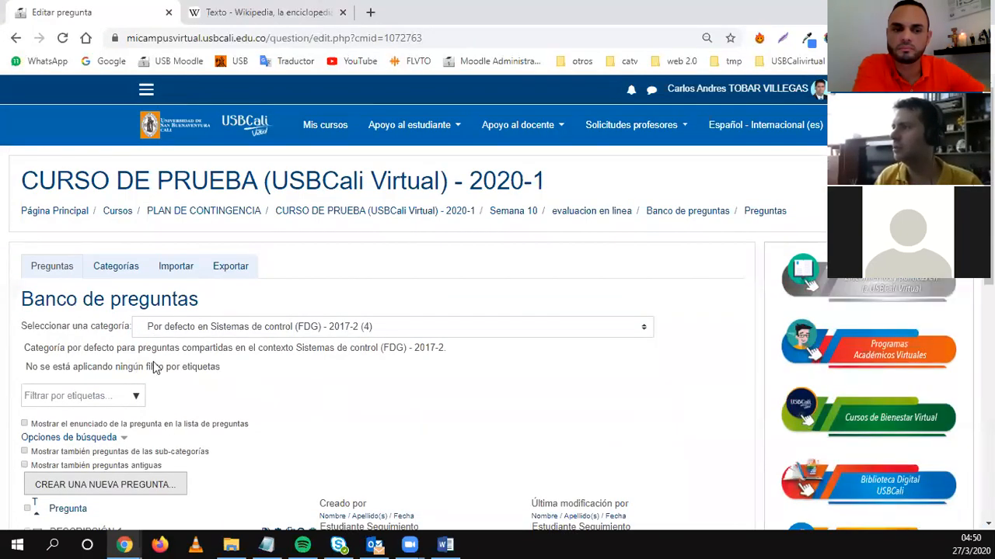
left_click(181, 330)
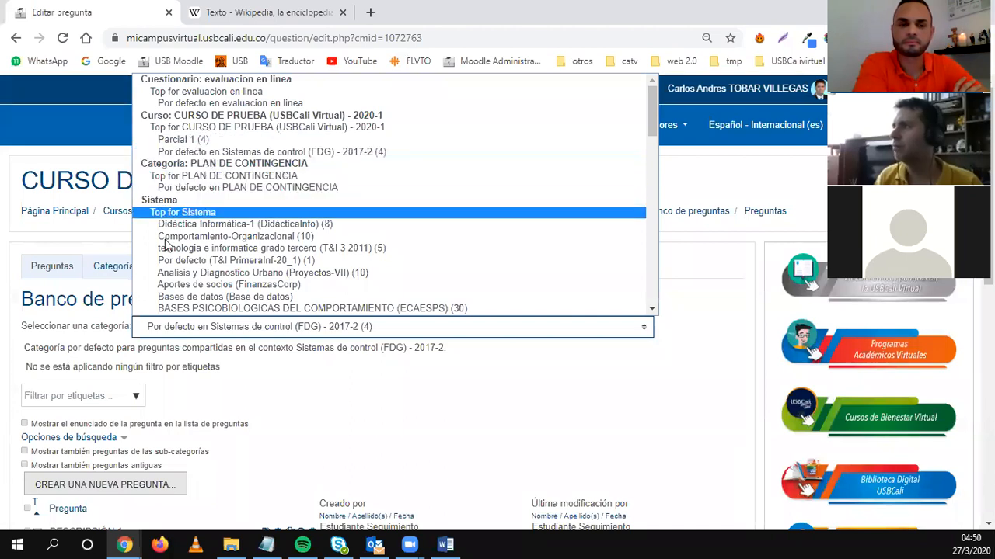
left_click(707, 374)
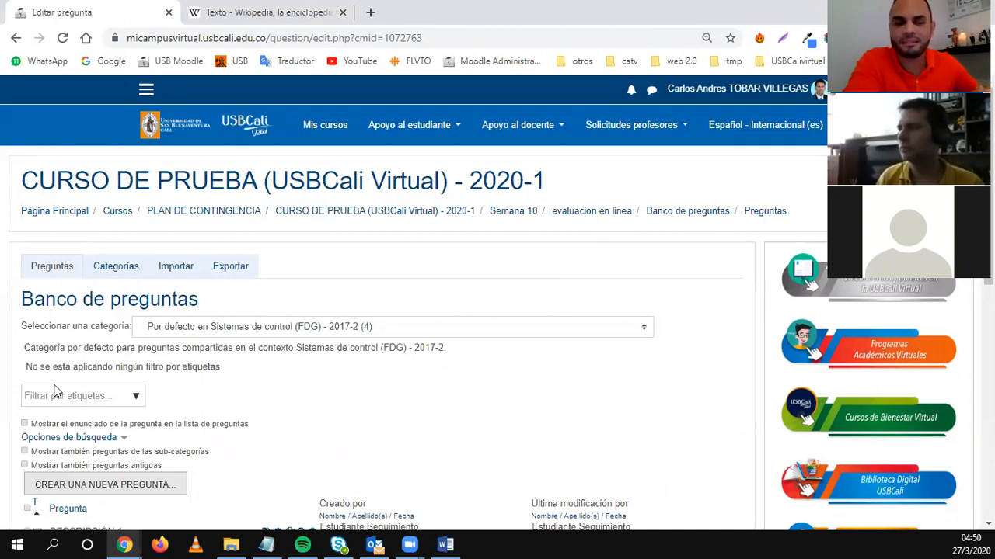
scroll(305, 400, "down", 2)
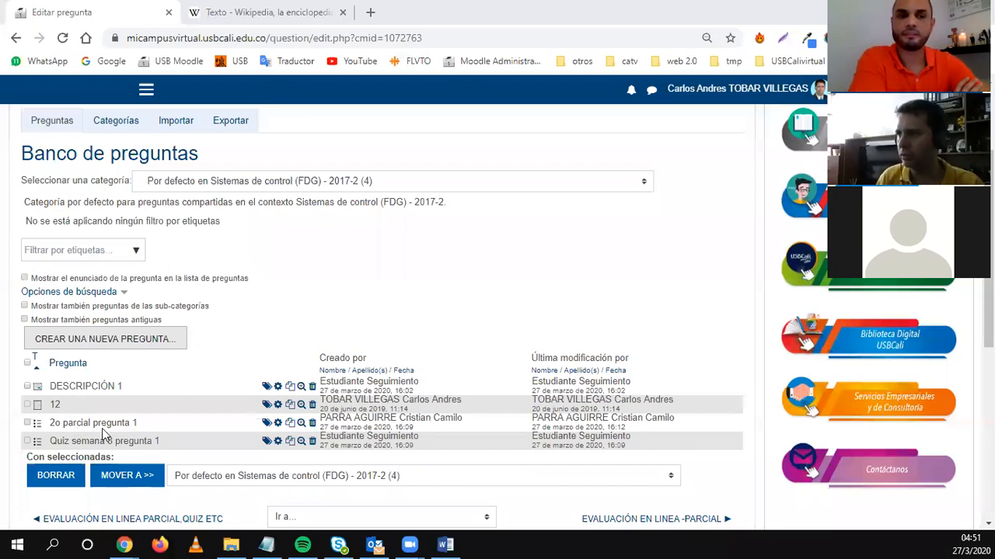
Start a new multiple-choice question in the default Sistemas de control category.
left_click(91, 340)
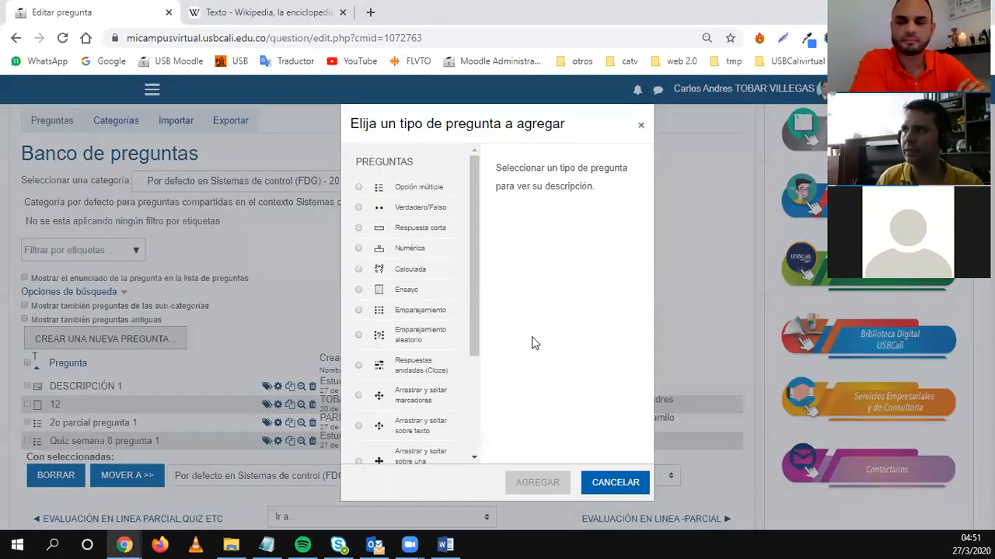
left_click(404, 194)
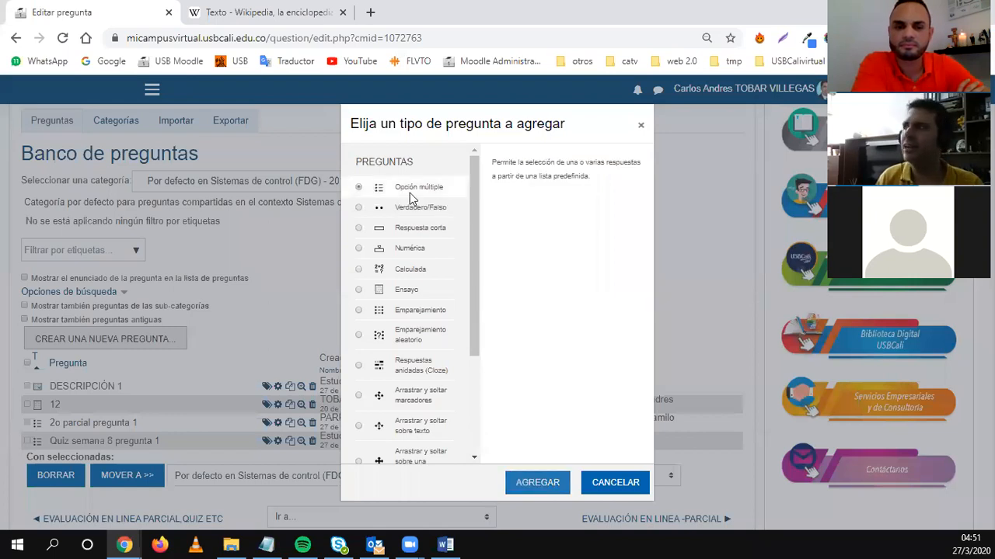
left_click(527, 482)
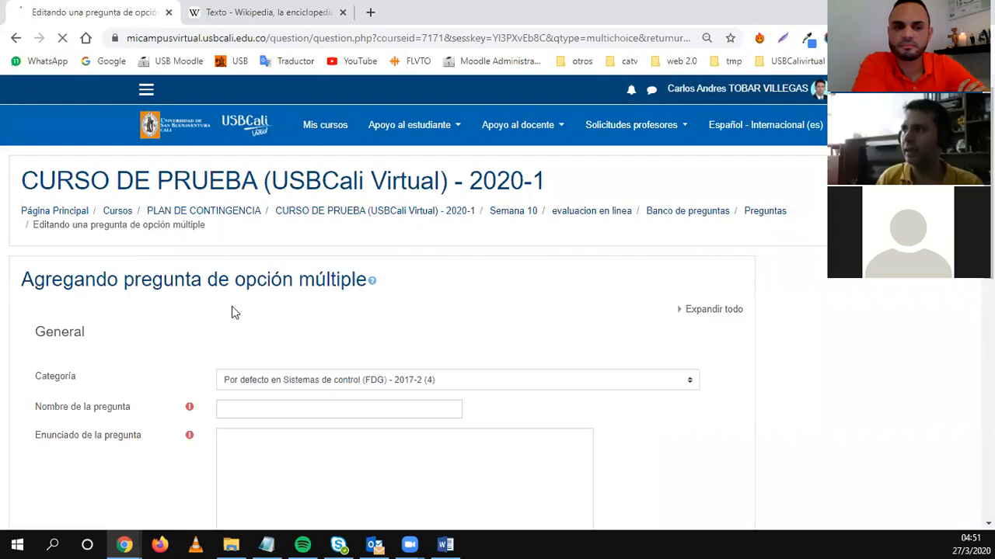
scroll(246, 396, "down", 2)
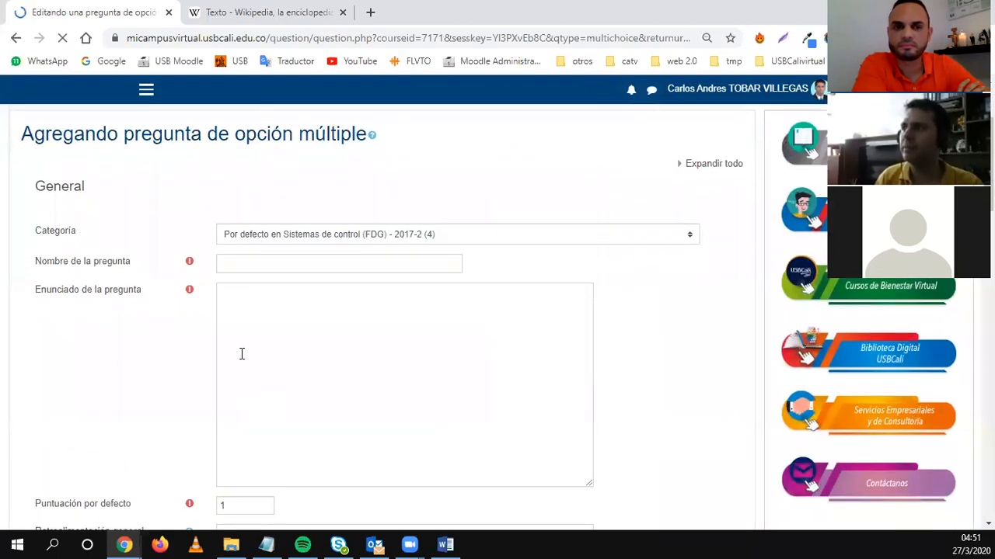
left_click(246, 263)
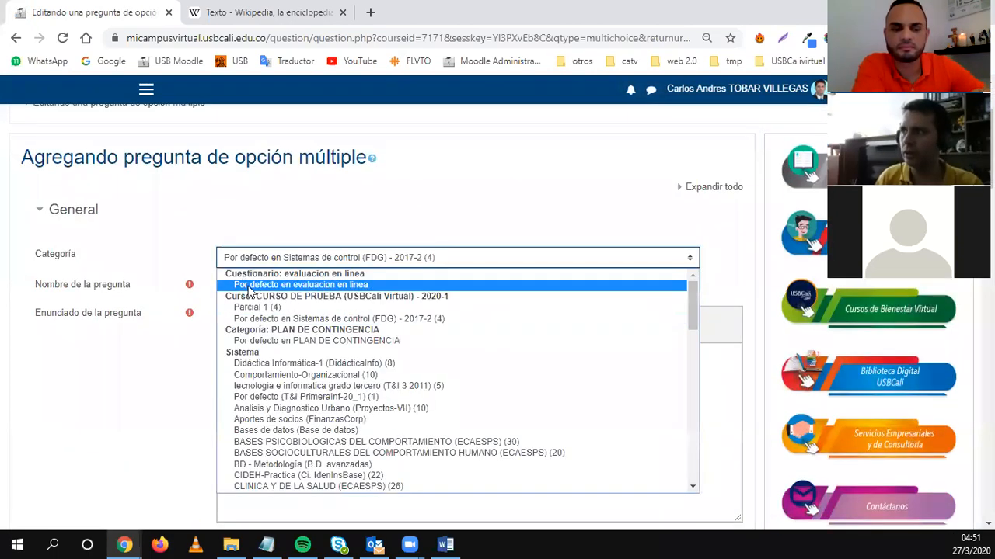
left_click(180, 382)
Name the question 'Pregunta 5' and expand the question text editor's second toolbar row.
left_click(257, 289)
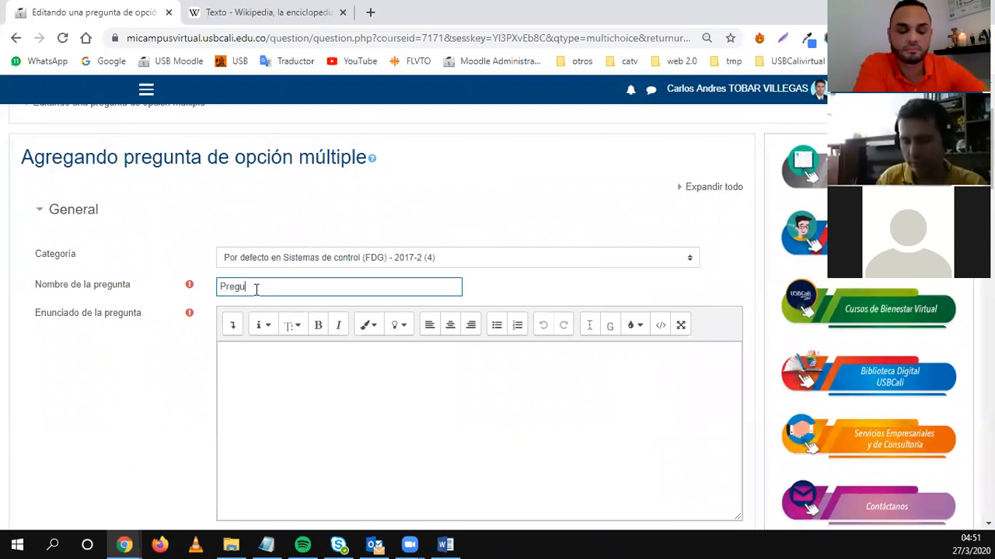
left_click(278, 401)
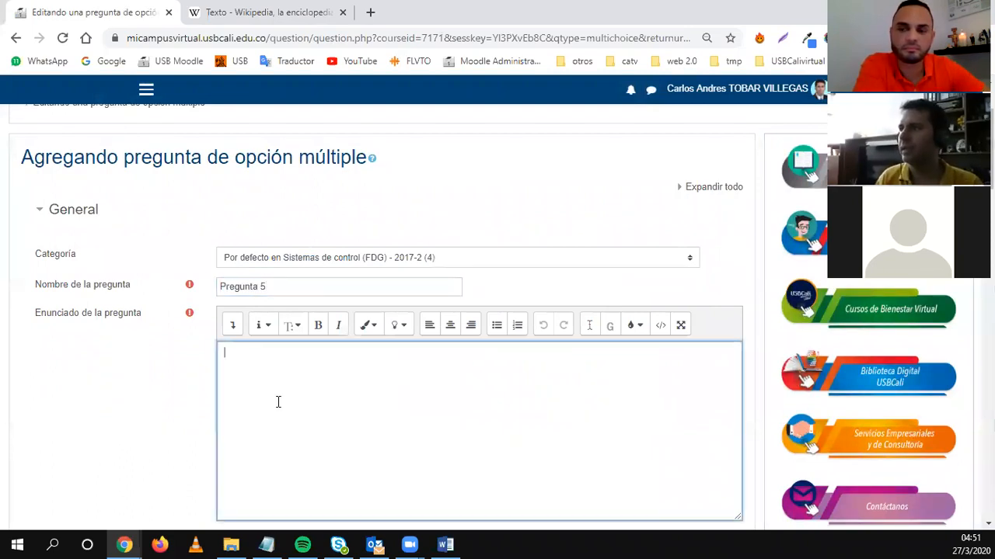
scroll(278, 400, "down", 1)
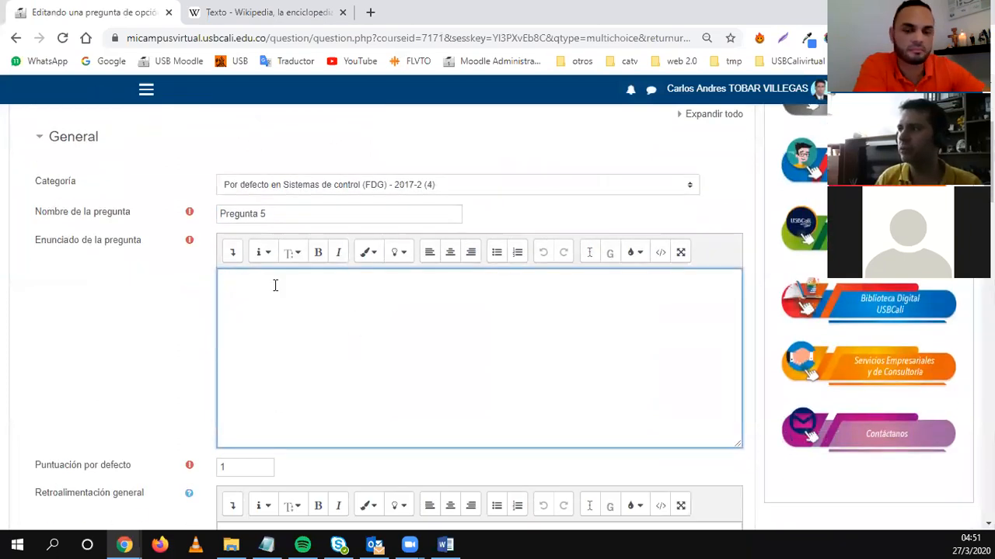
left_click(232, 252)
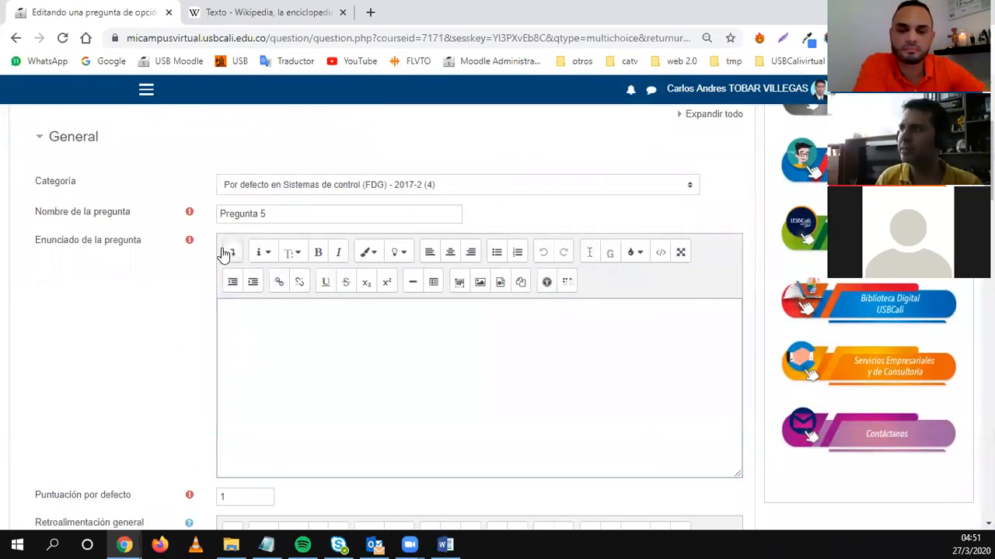
left_click(232, 252)
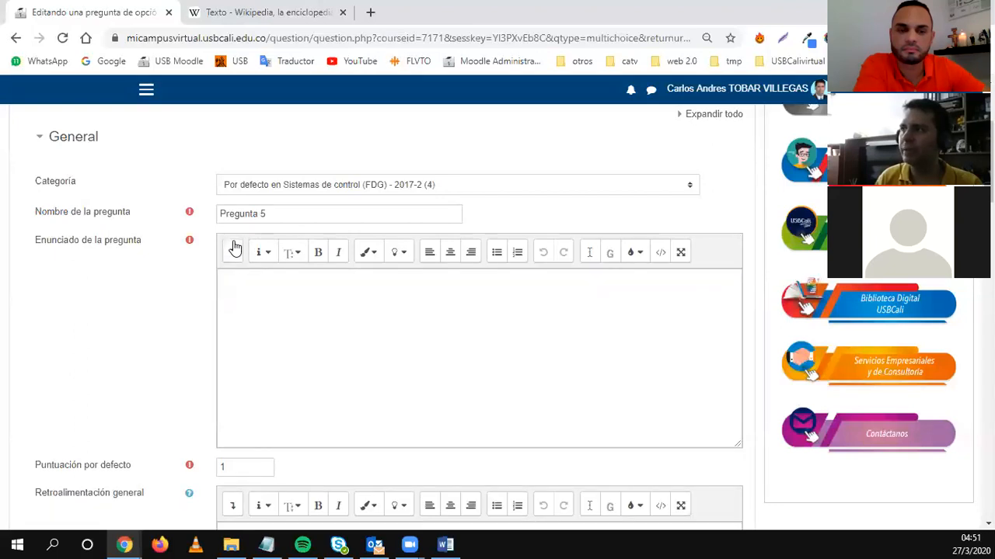
left_click(233, 257)
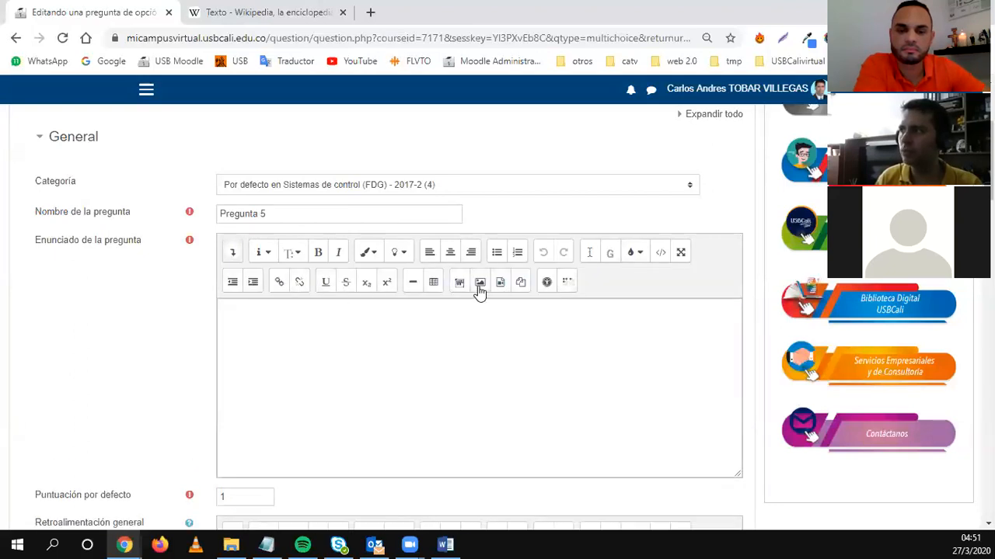
Upload Sin título-1.png from the Imágenes > Virtual folder as the question text image.
left_click(460, 324)
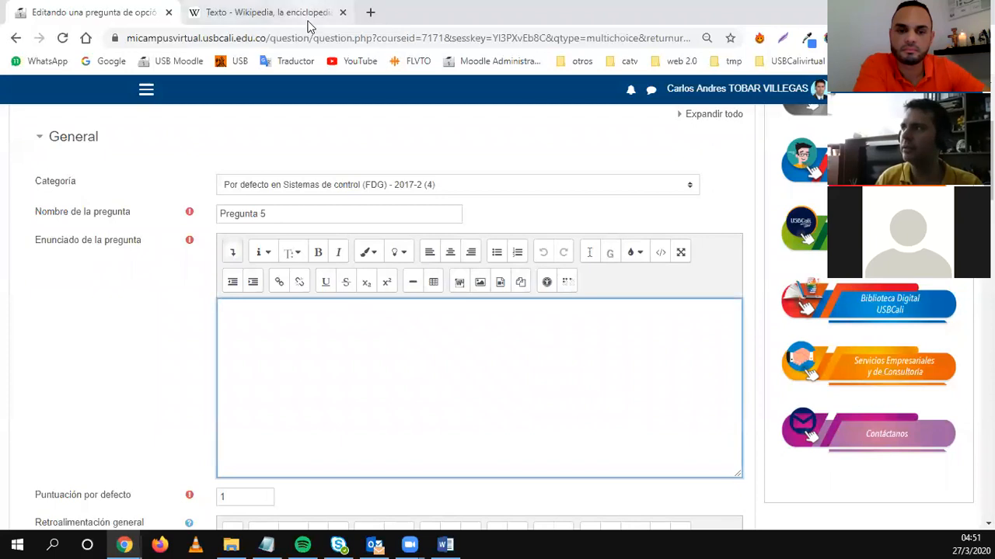
left_click(480, 281)
left_click(512, 230)
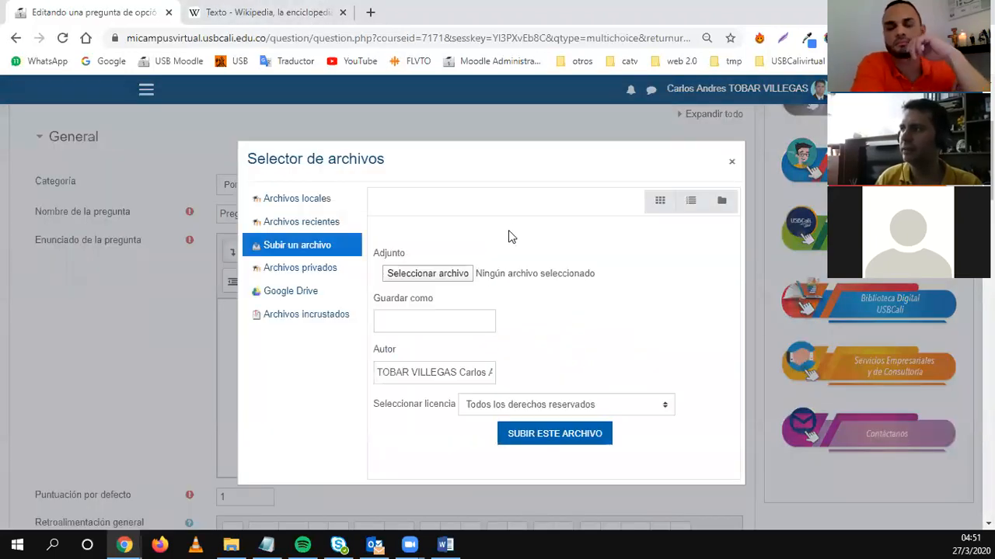
left_click(438, 275)
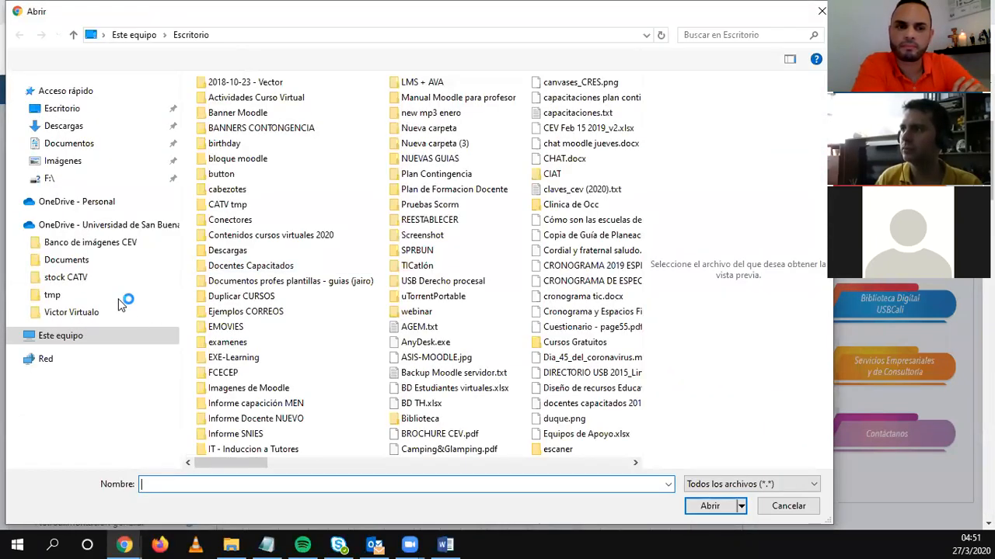
left_click(65, 341)
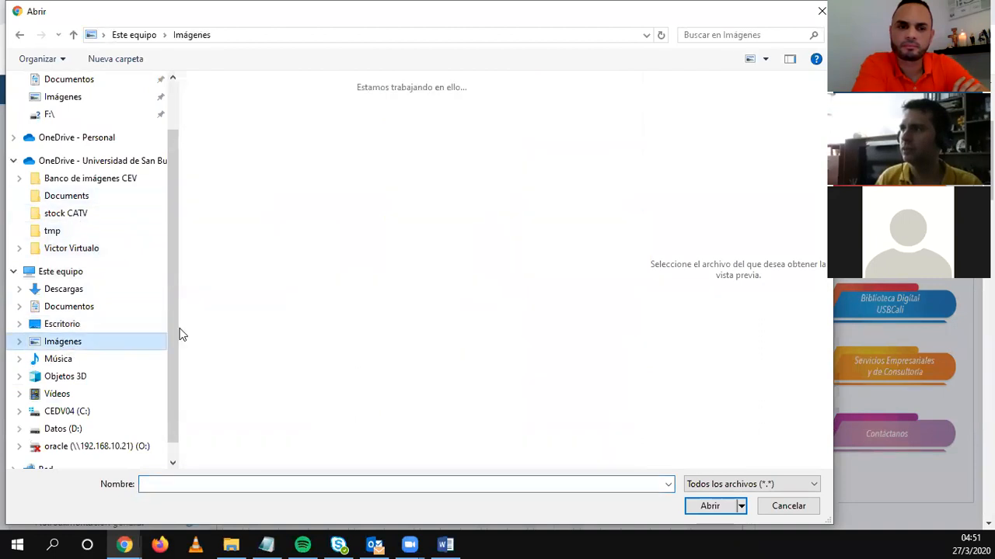
mouse_move(633, 102)
left_mouse_down()
mouse_move(639, 168)
mouse_move(631, 85)
left_mouse_up()
double_click(338, 359)
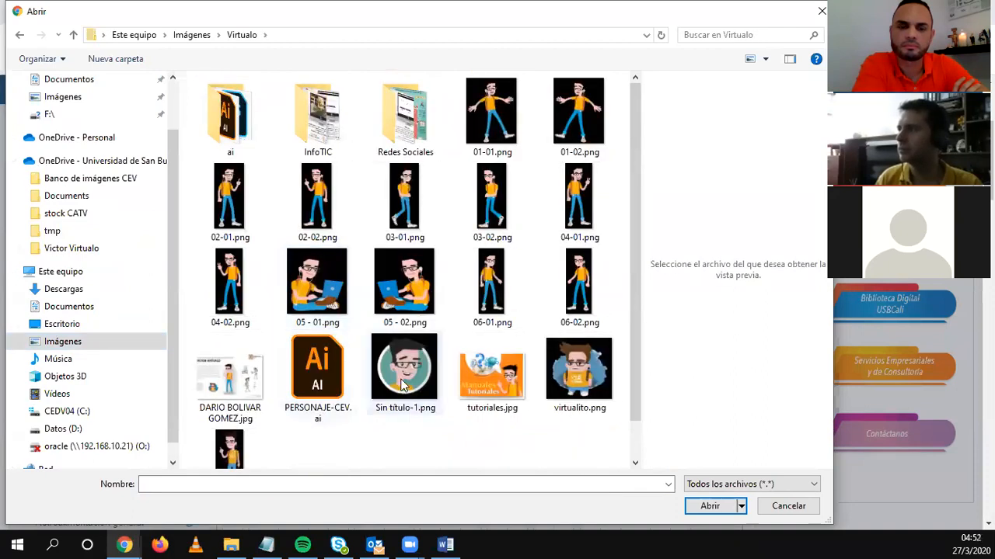
double_click(402, 385)
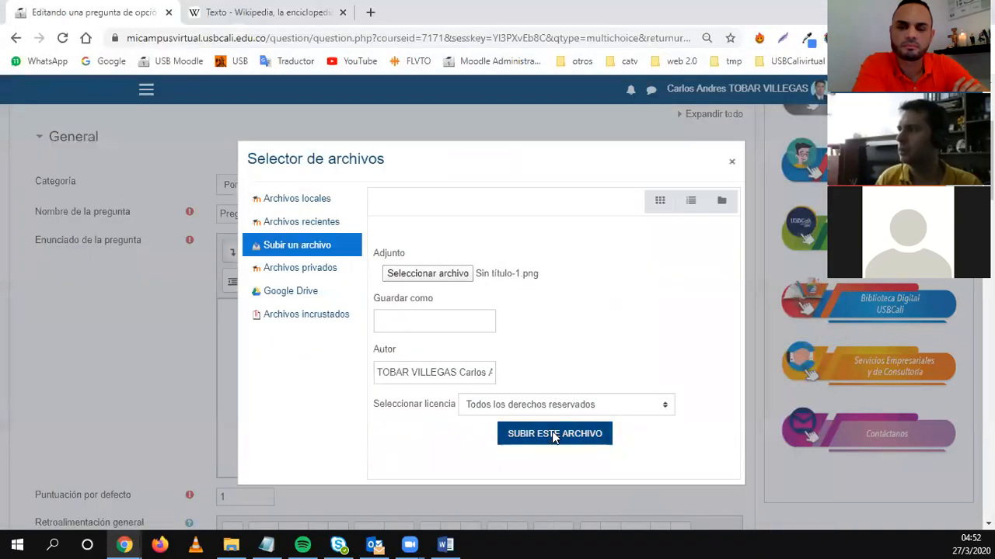
left_click(553, 434)
Mark the image as needing no description, set its width to 400 px, and save it.
left_click(307, 258)
left_click_drag(305, 304, 215, 294)
type("400")
left_click(446, 287)
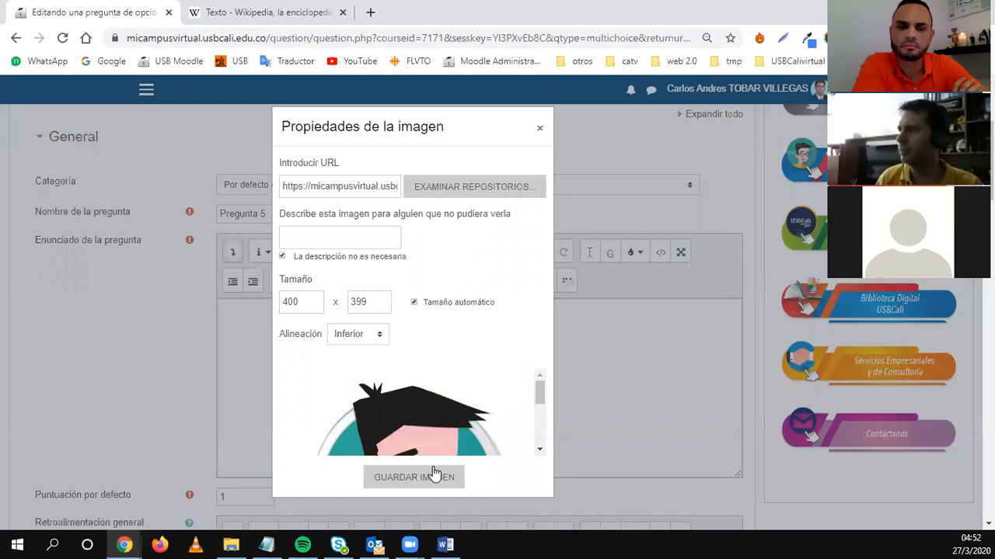
left_click(429, 476)
scroll(365, 408, "down", 2)
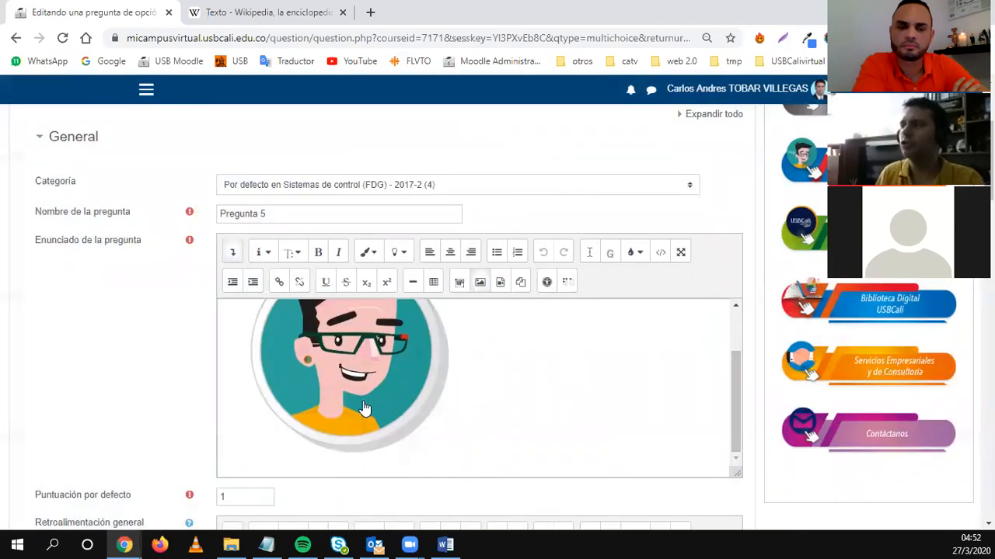
Review the answer choices, then drag the question text editor taller to fit the picture.
scroll(223, 395, "down", 5)
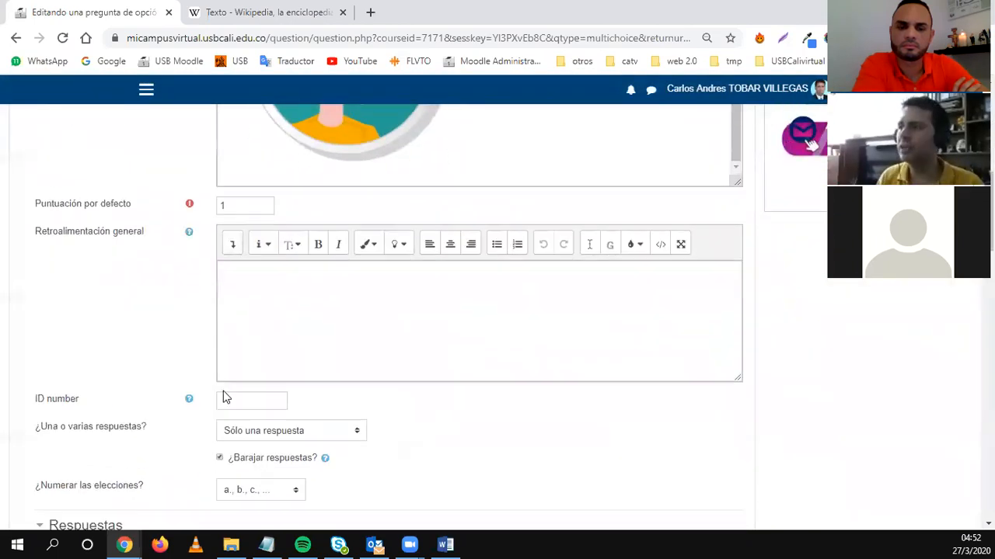
scroll(247, 322, "up", 6)
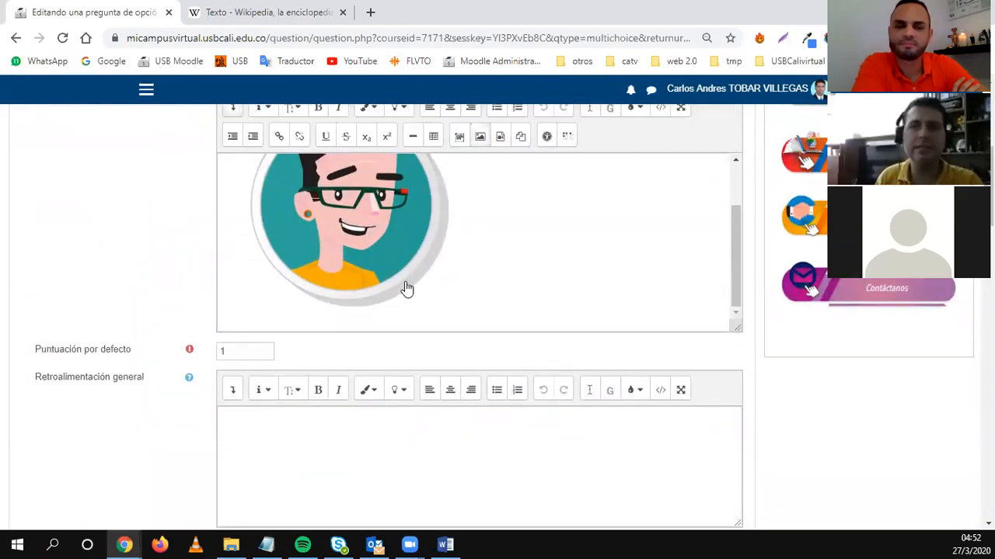
scroll(404, 288, "down", 6)
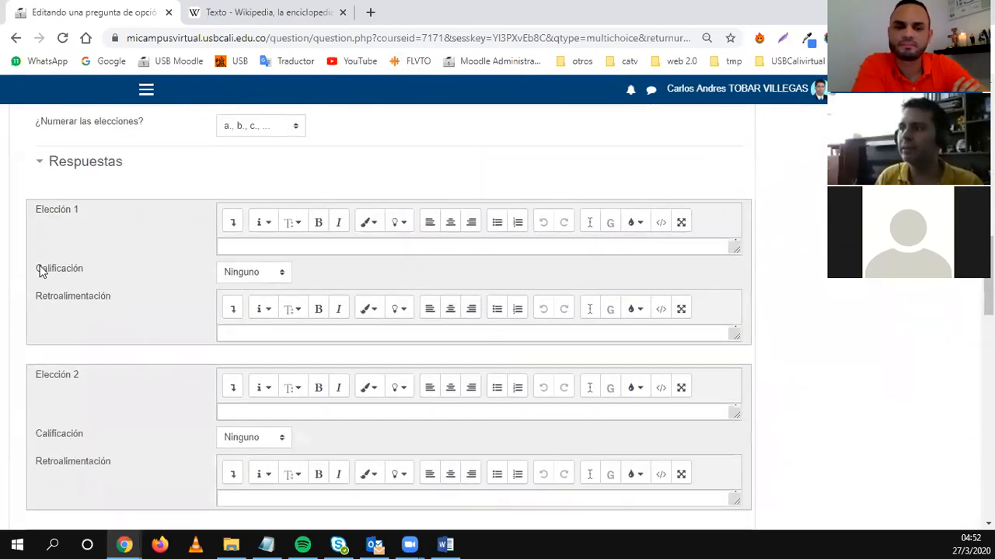
left_click(270, 249)
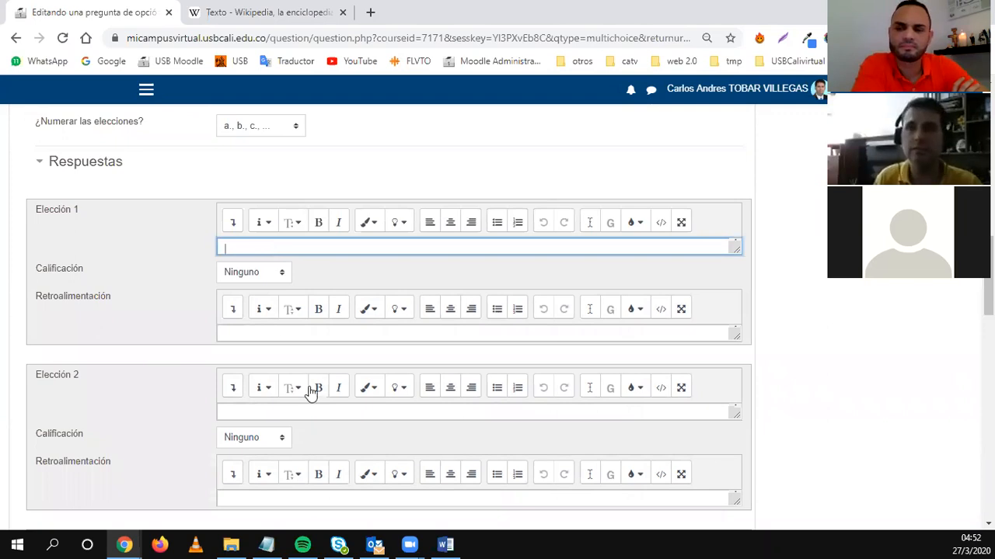
scroll(308, 392, "down", 3)
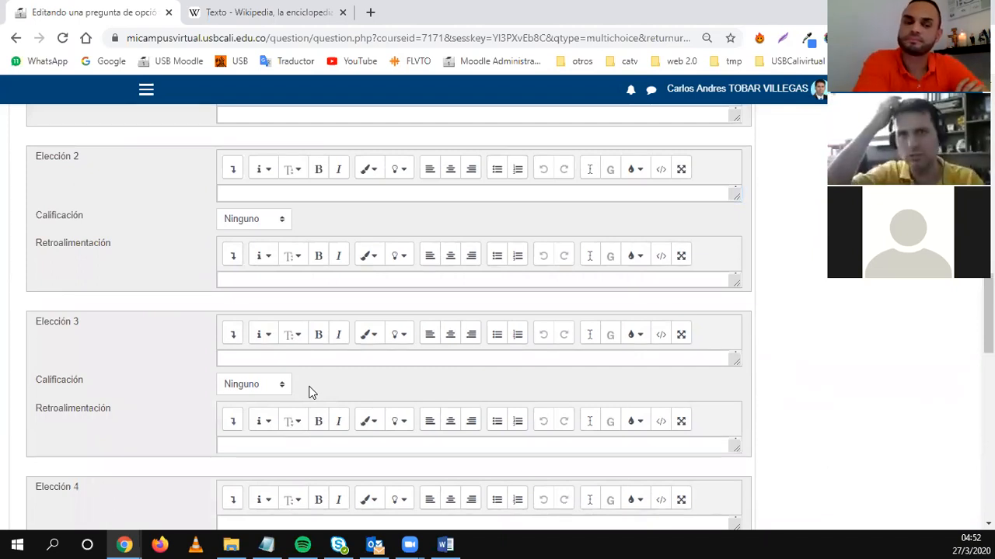
scroll(308, 391, "up", 5)
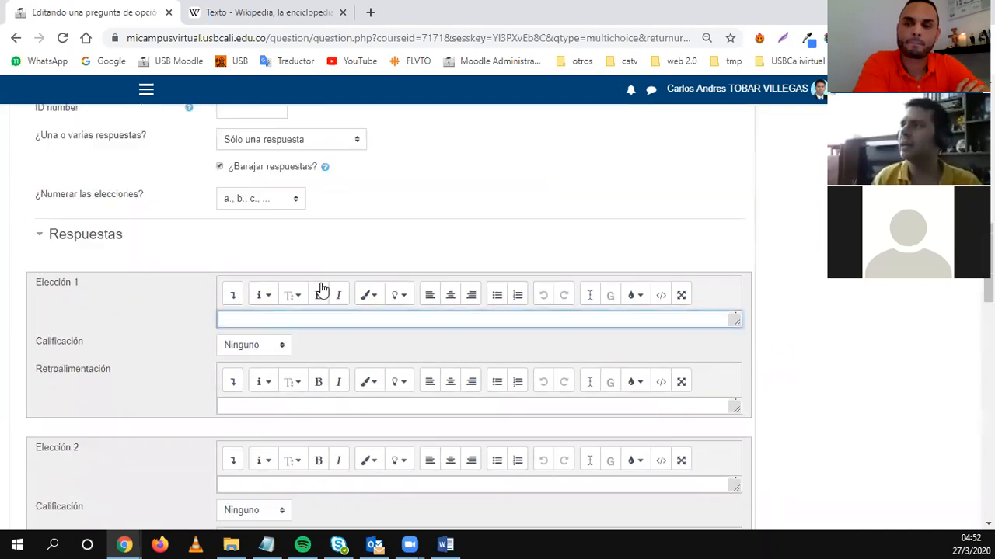
scroll(326, 284, "up", 4)
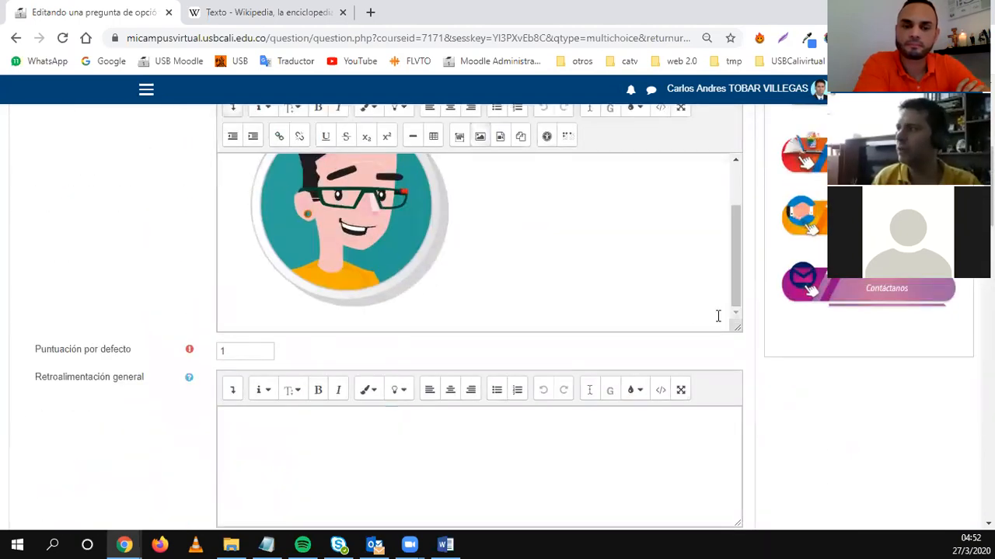
left_click_drag(736, 324, 739, 432)
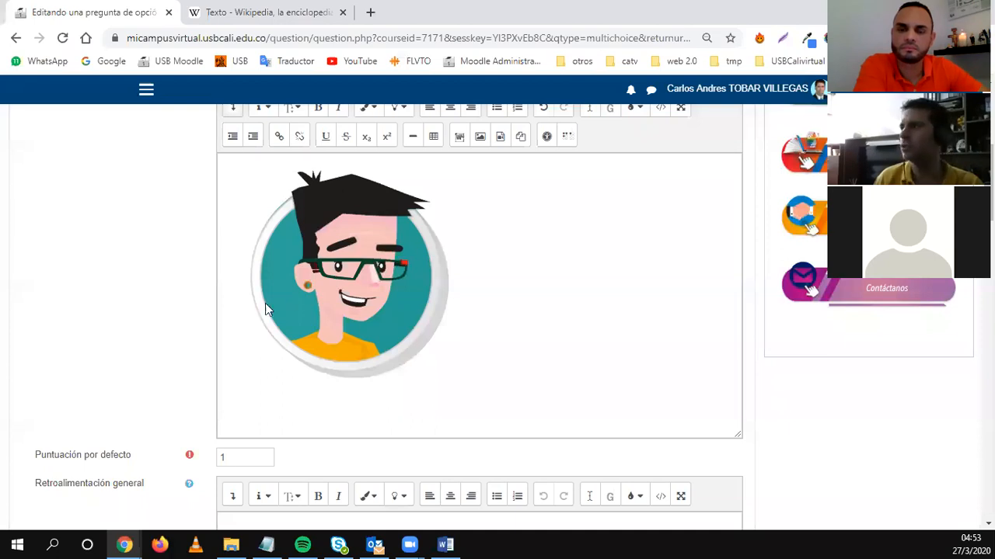
Leave Pregunta 5 unsaved and return to the course's week 10 section.
left_click(16, 39)
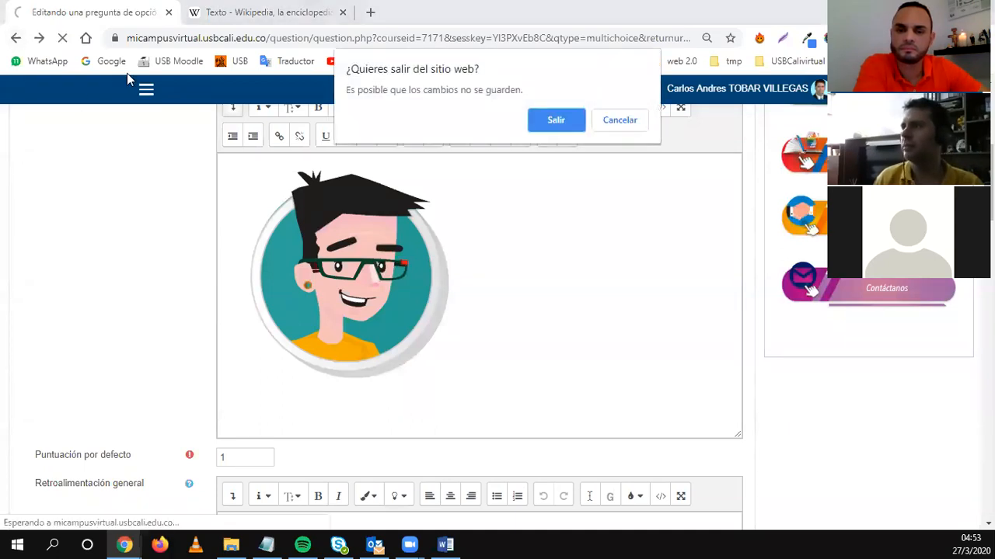
left_click(556, 121)
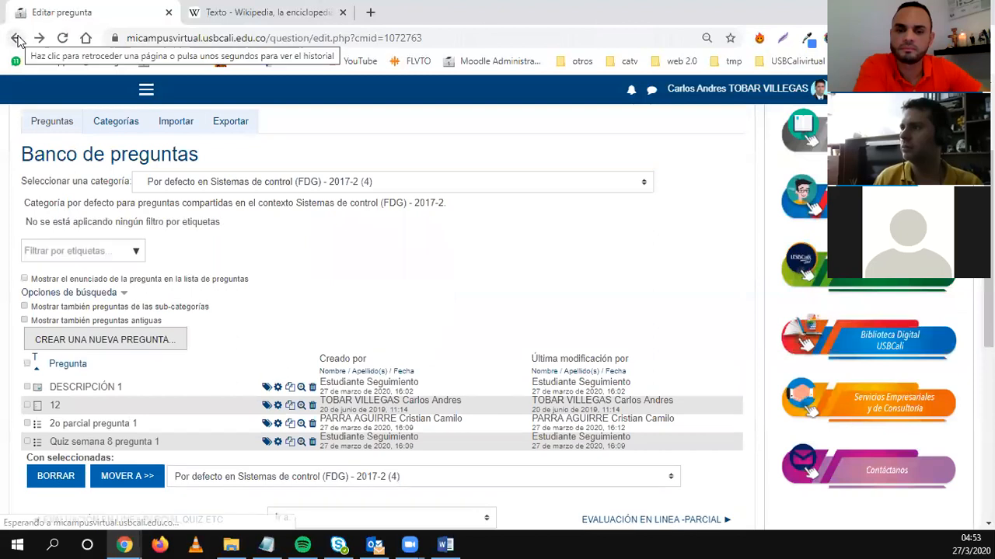
left_click(16, 38)
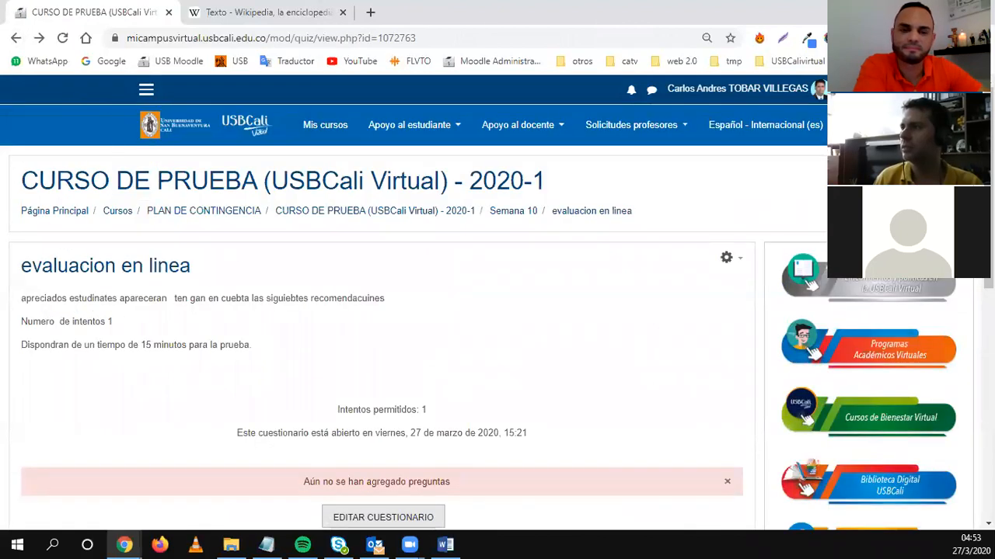
left_click(16, 38)
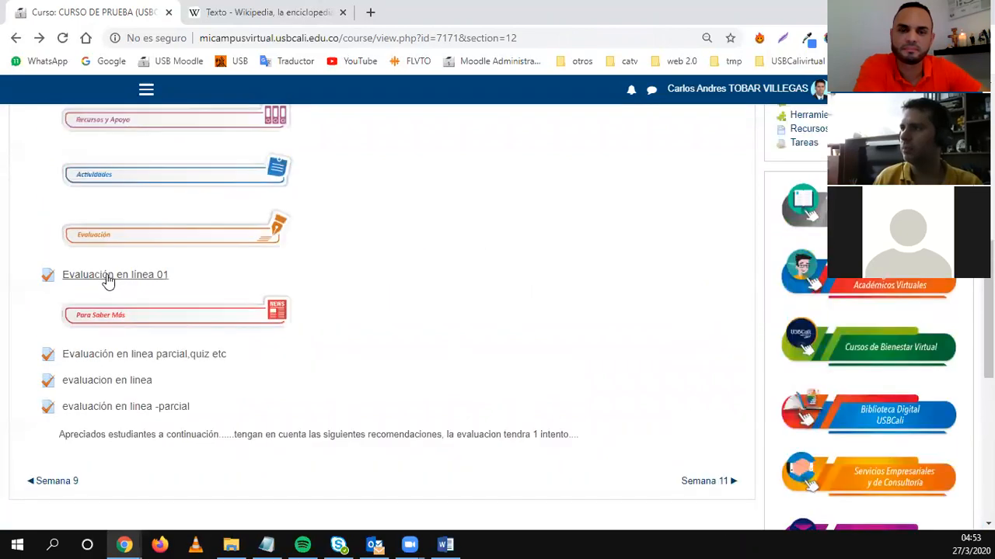
Open the Evaluación en línea 01 quiz and its attempts report table.
left_click(118, 275)
scroll(328, 377, "down", 2)
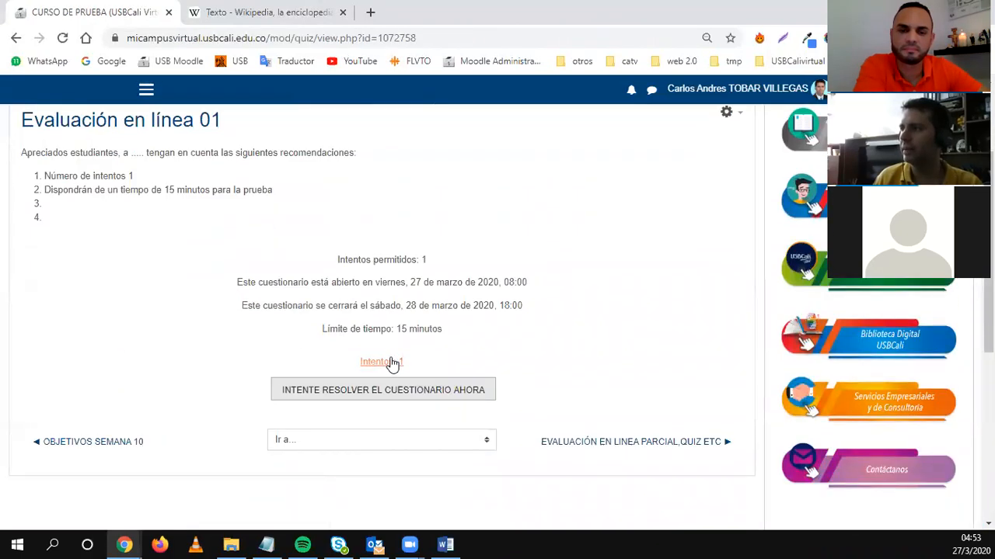
left_click(378, 365)
scroll(276, 378, "down", 6)
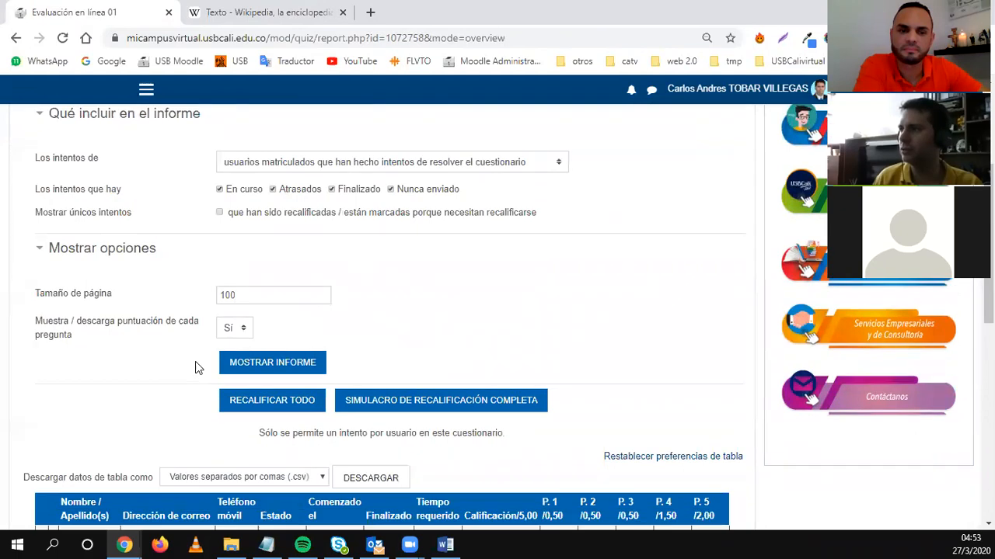
scroll(155, 344, "down", 2)
scroll(86, 350, "up", 2)
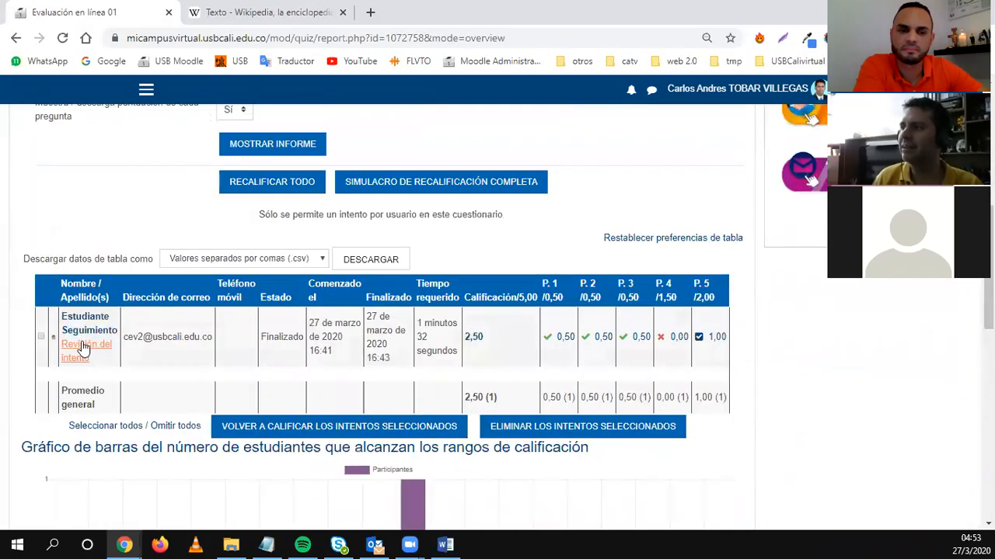
Review the student's graded attempt (2,50 of 5,00), then return to the quiz report.
left_click(87, 352)
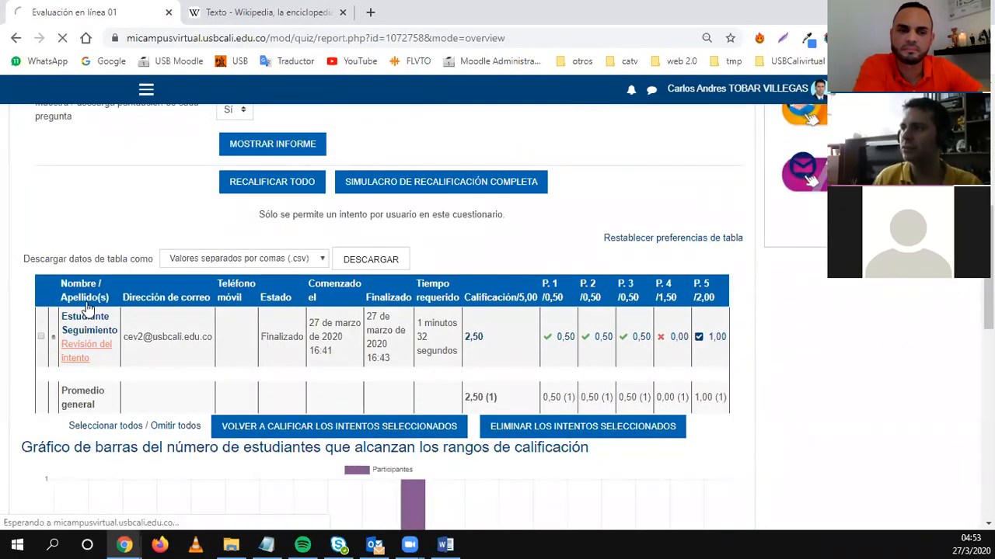
scroll(353, 359, "down", 10)
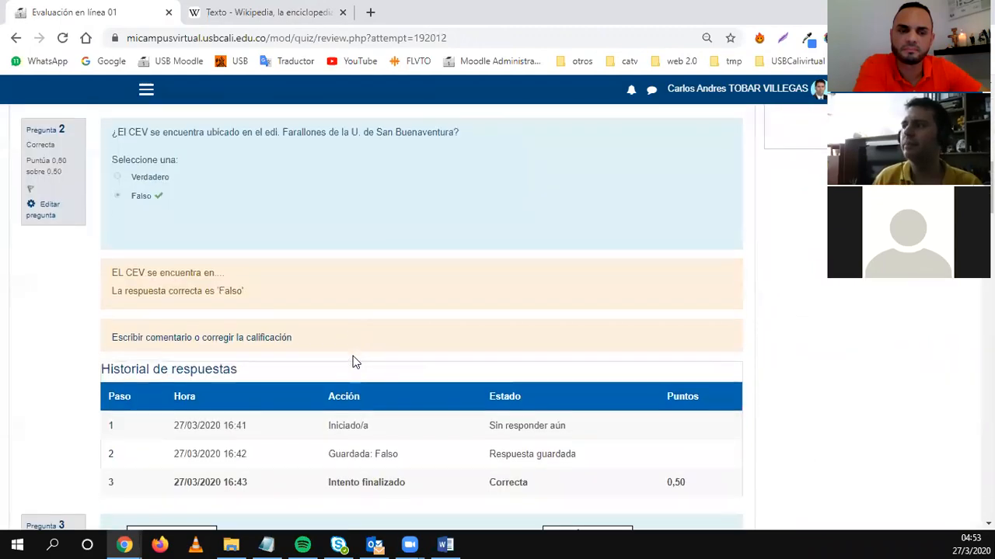
scroll(353, 360, "down", 15)
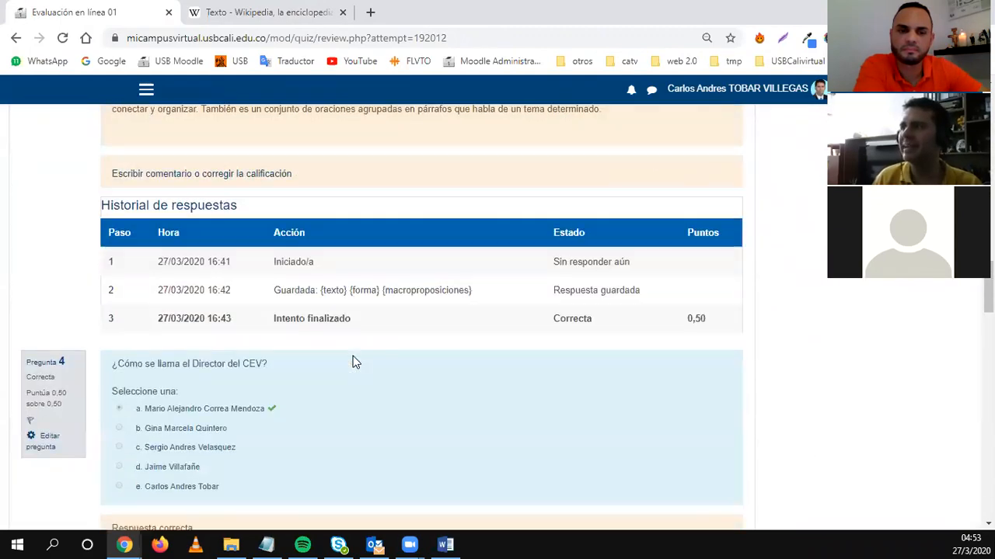
scroll(353, 362, "down", 15)
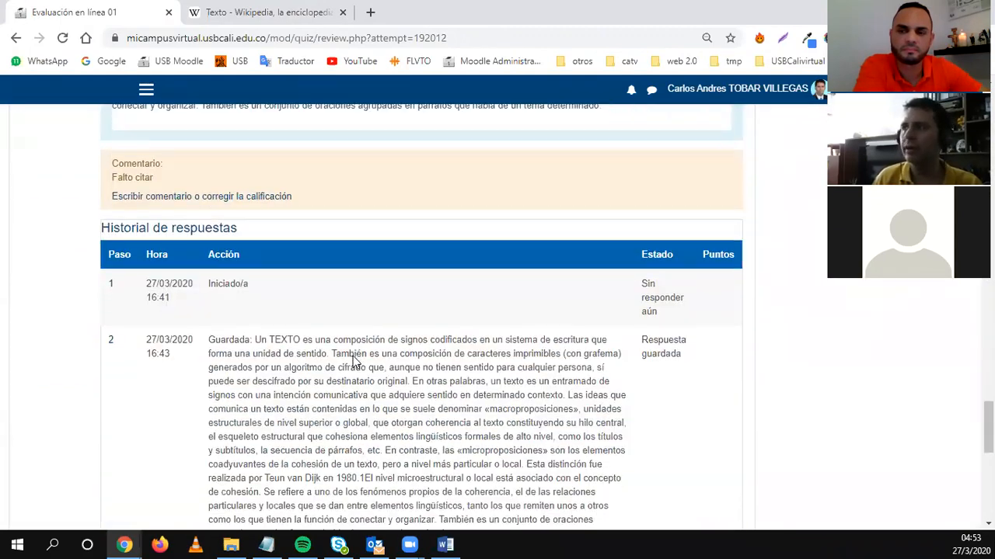
scroll(352, 362, "up", 15)
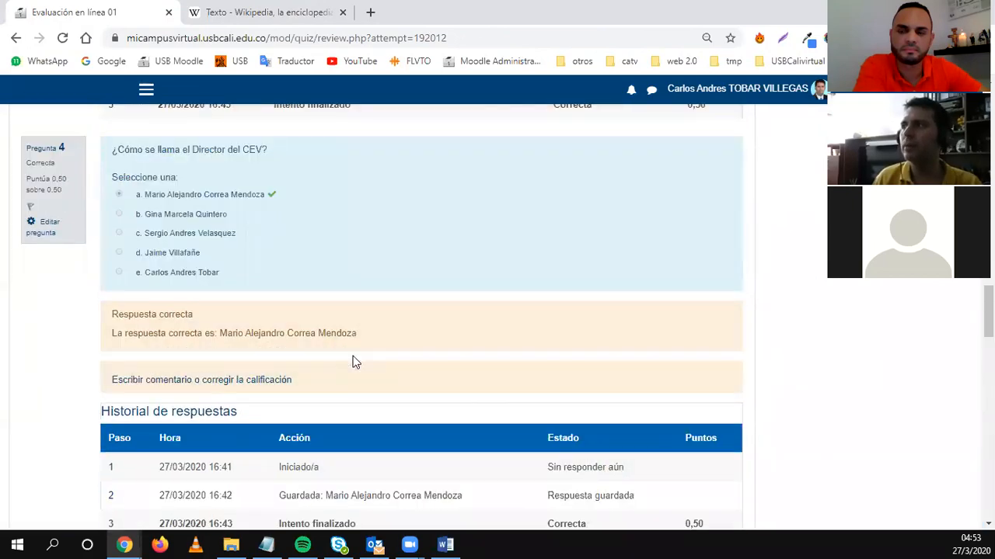
scroll(353, 362, "up", 3)
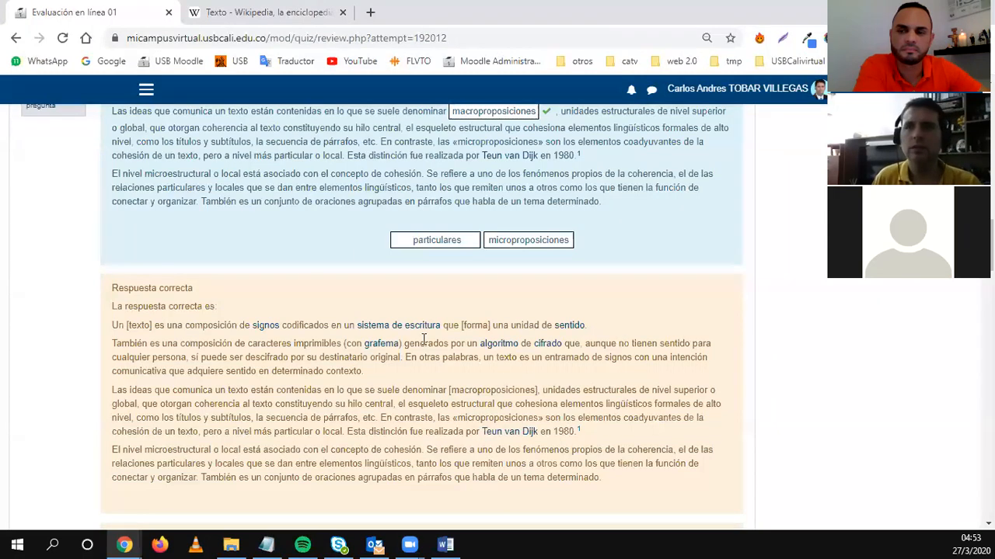
scroll(555, 314, "up", 6)
scroll(554, 317, "up", 10)
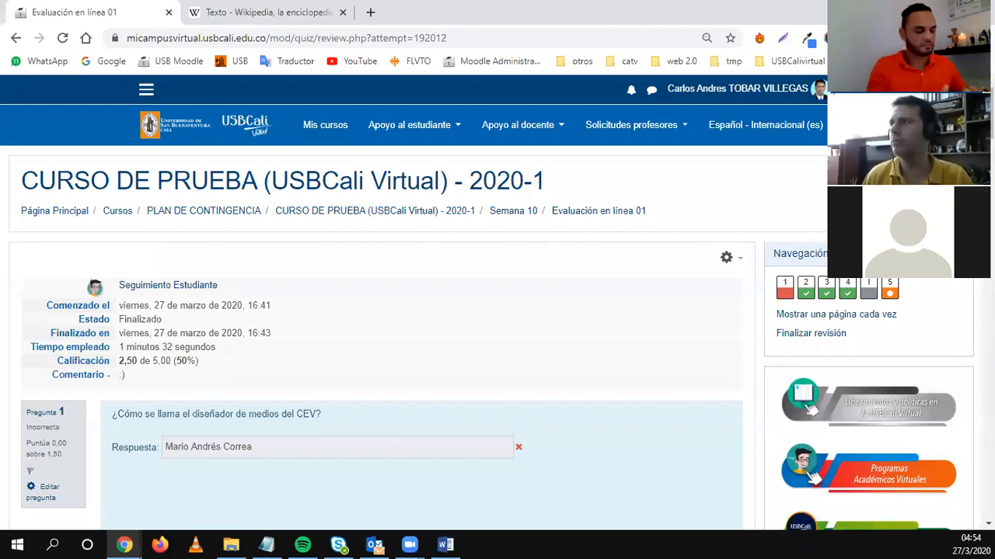
left_click(15, 37)
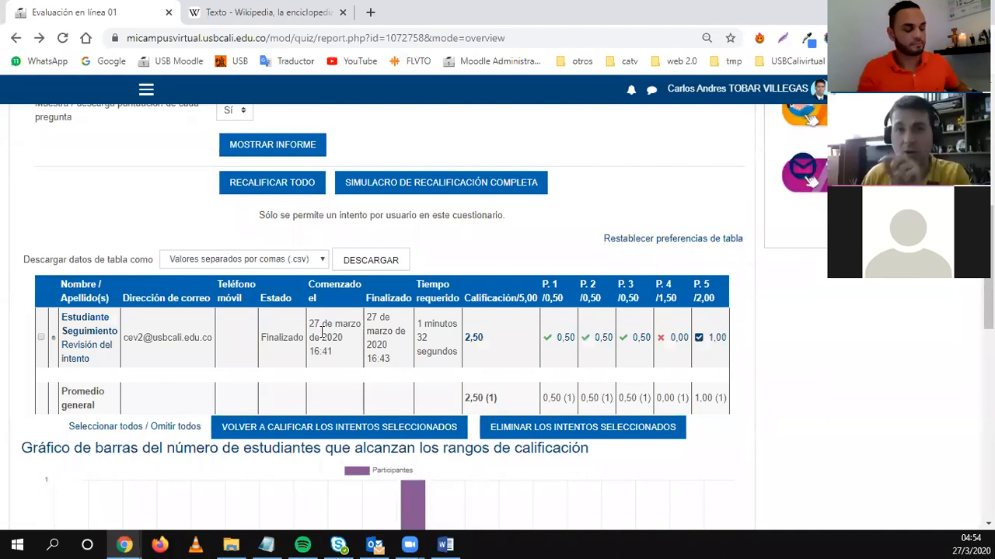
Tick the checkbox of the student's 2,50 attempt row in the results table.
left_click(41, 337)
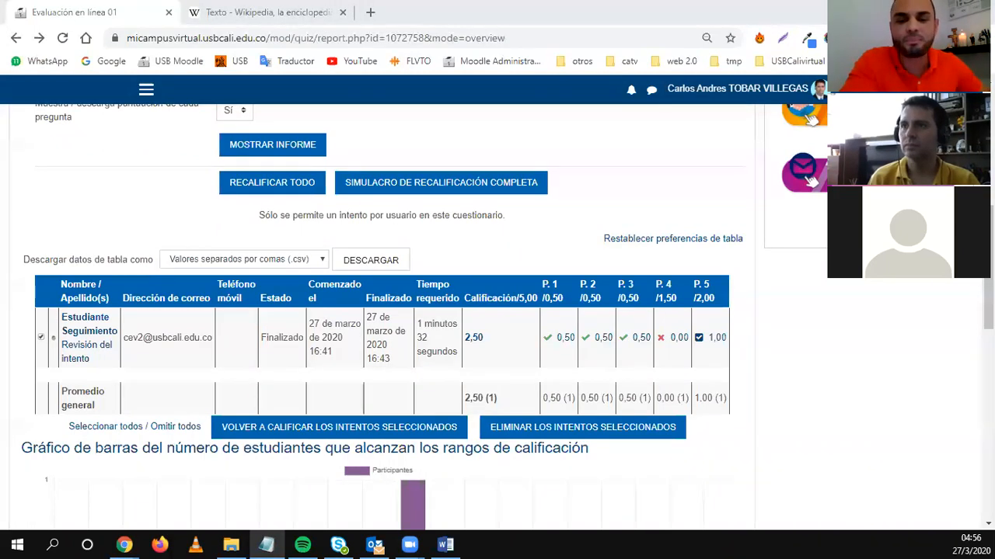
Replace the Notepad text with 'Pregunta calculada' plus the pasted chat line, then minimize Notepad.
left_click(266, 545)
key("ctrl+a")
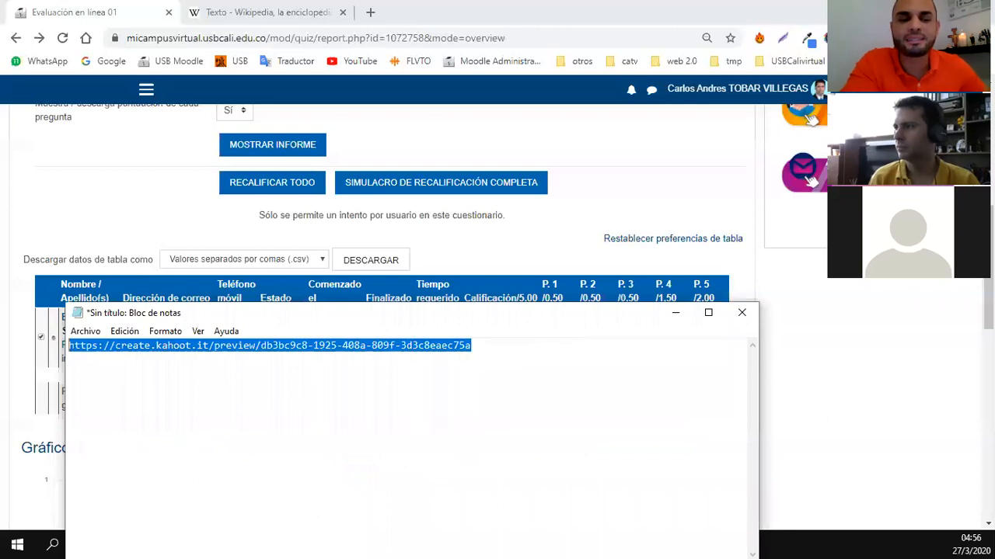
type("Pregunta ")
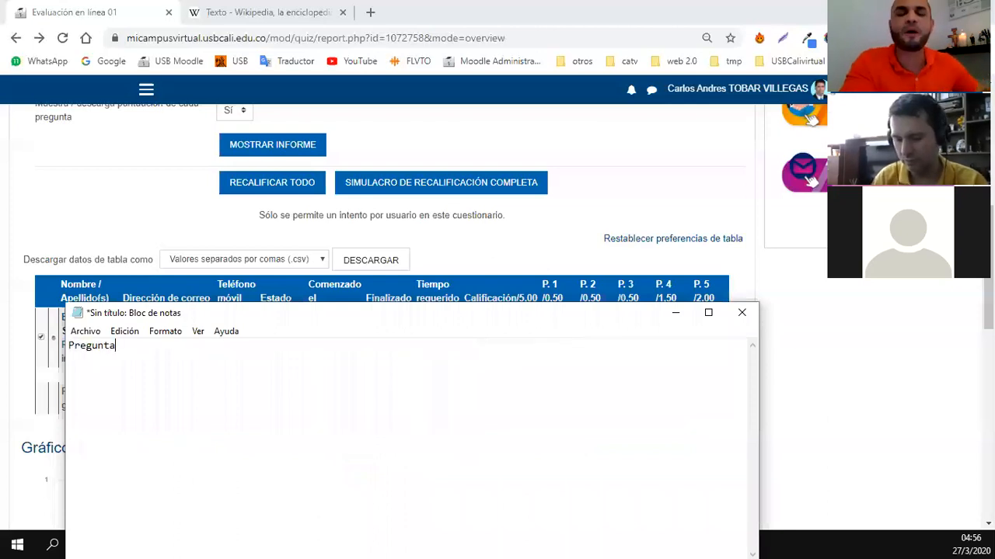
type("calculada")
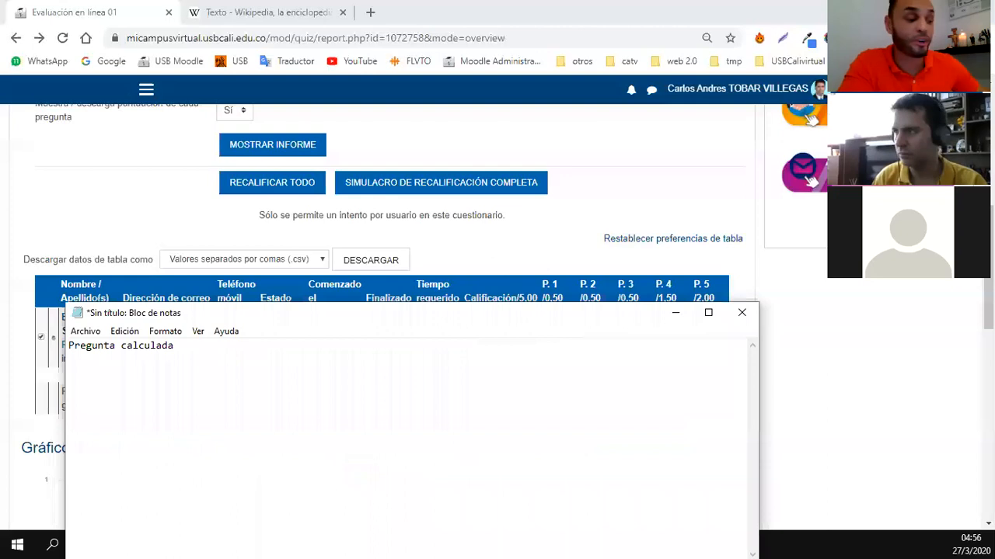
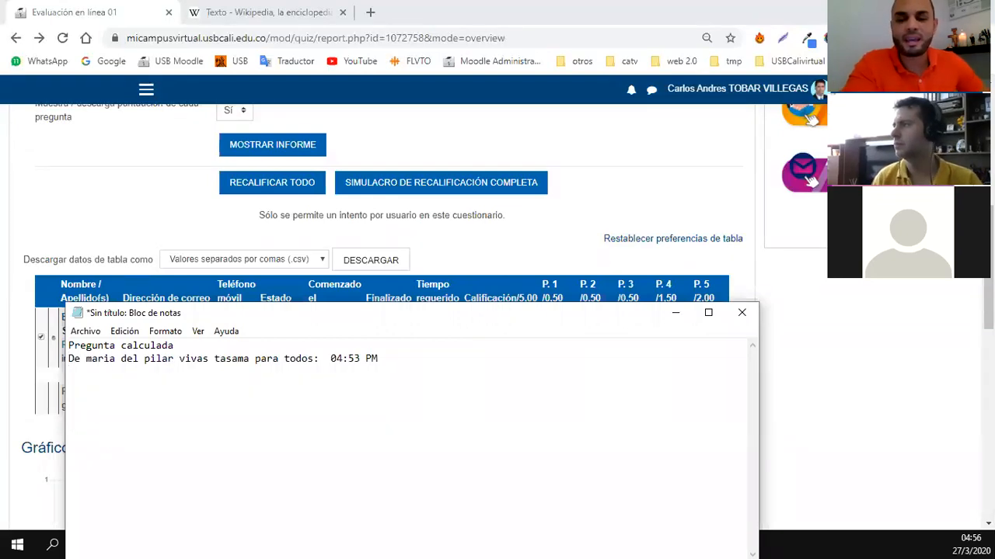
left_click(675, 312)
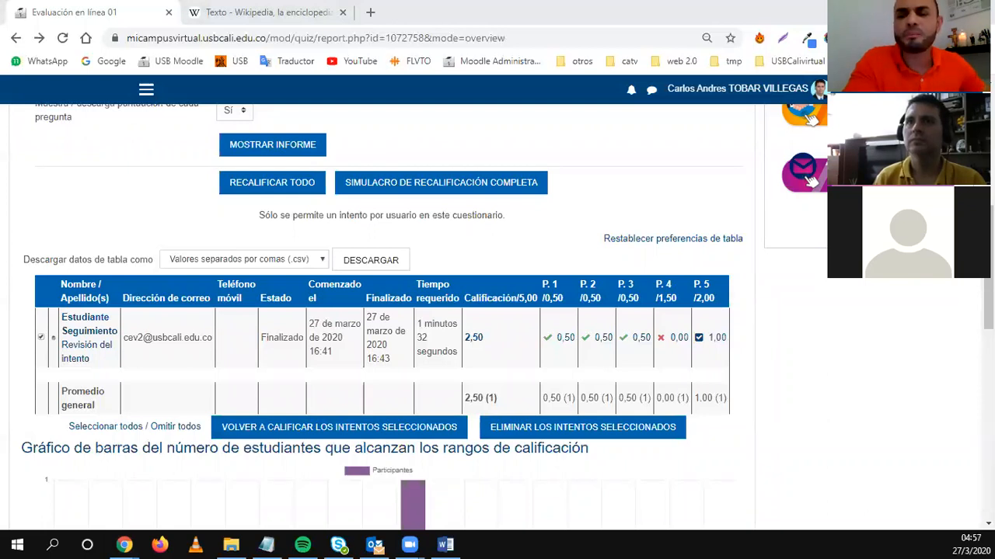
Go to the USBCali Virtual home page and highlight its Categorías heading.
scroll(490, 327, "up", 10)
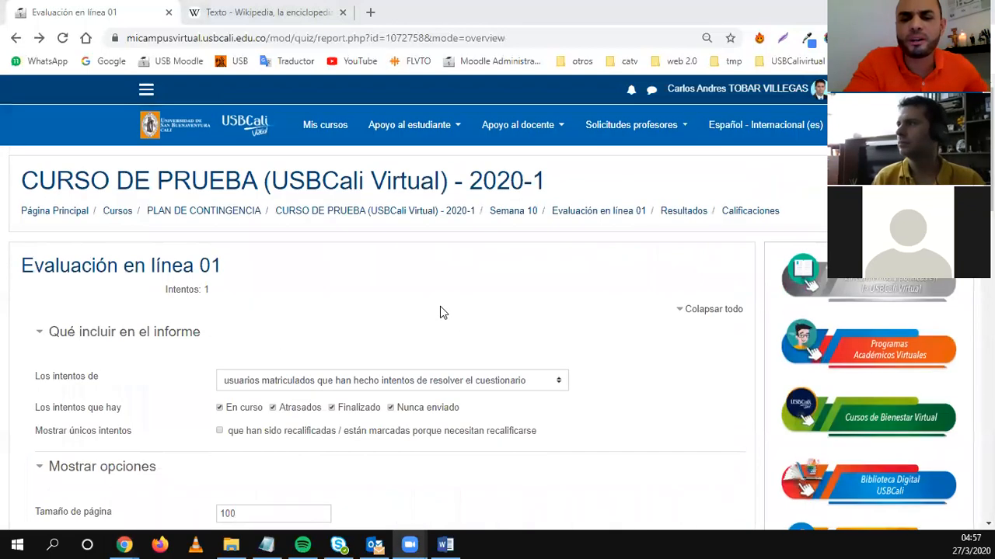
left_click(261, 126)
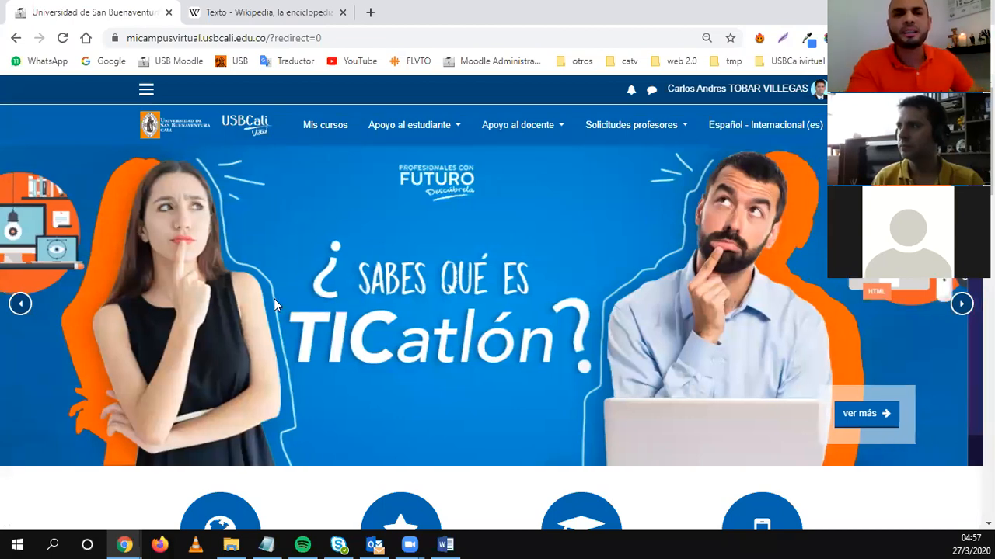
scroll(279, 304, "down", 10)
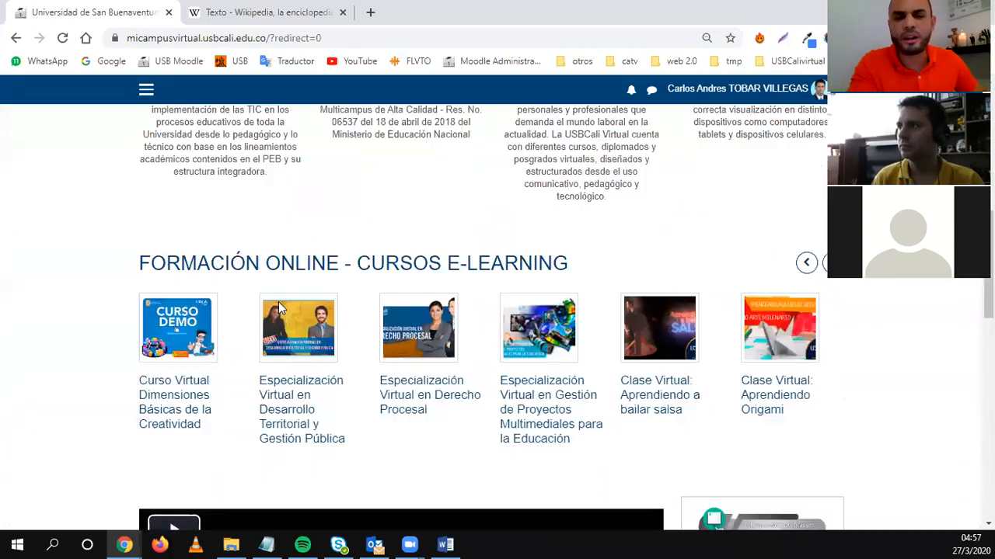
scroll(278, 303, "down", 4)
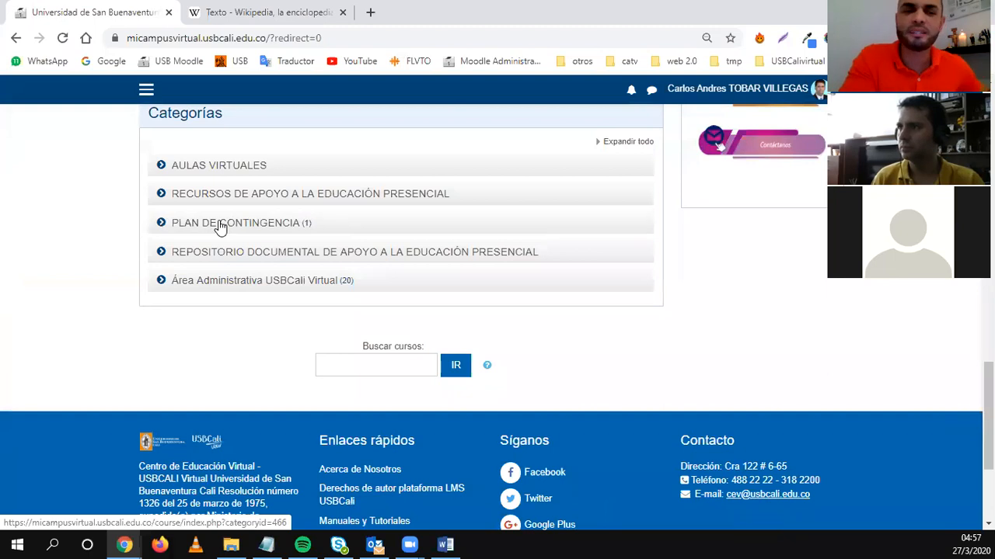
scroll(150, 289, "up", 15)
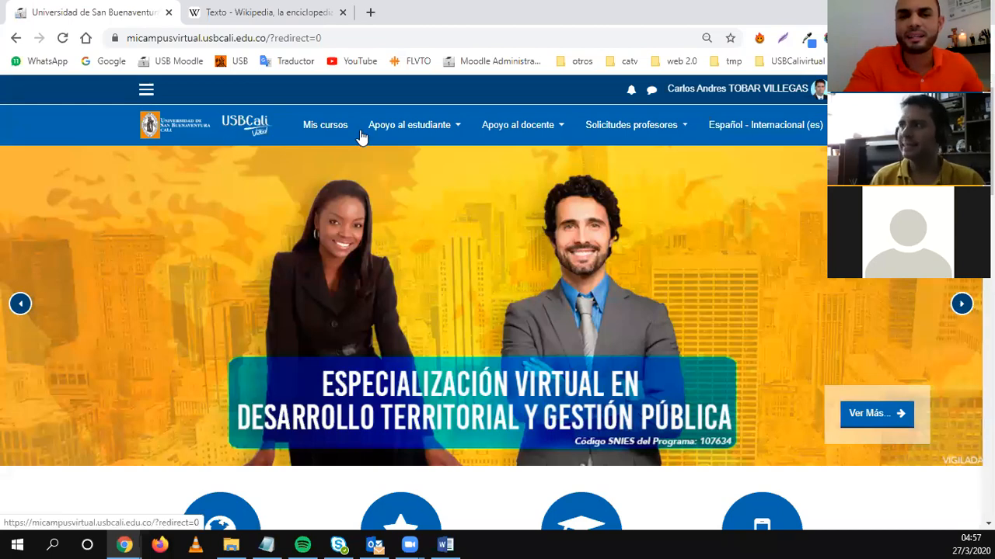
scroll(332, 278, "down", 9)
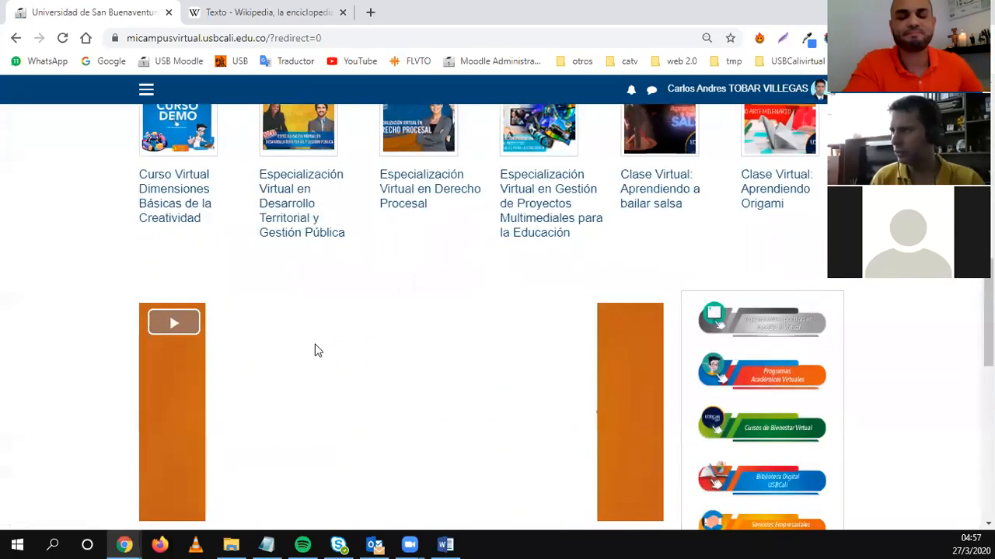
scroll(311, 338, "up", 5)
scroll(251, 278, "up", 5)
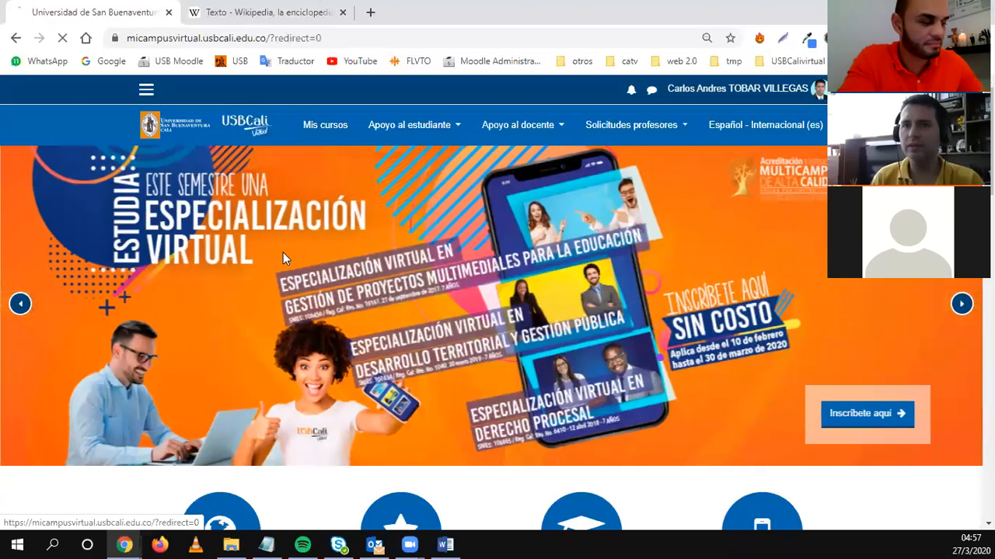
left_click(177, 129)
scroll(300, 288, "down", 7)
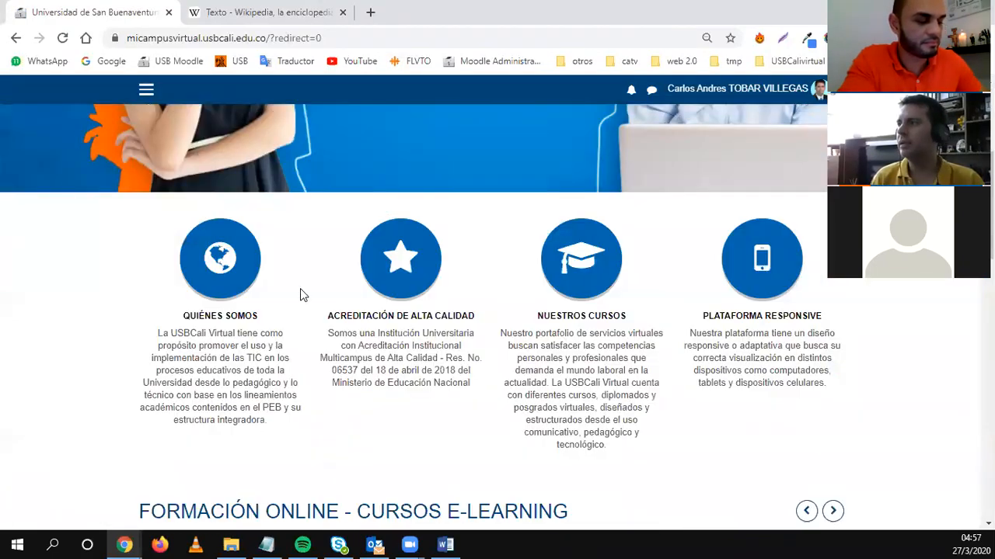
scroll(300, 288, "down", 6)
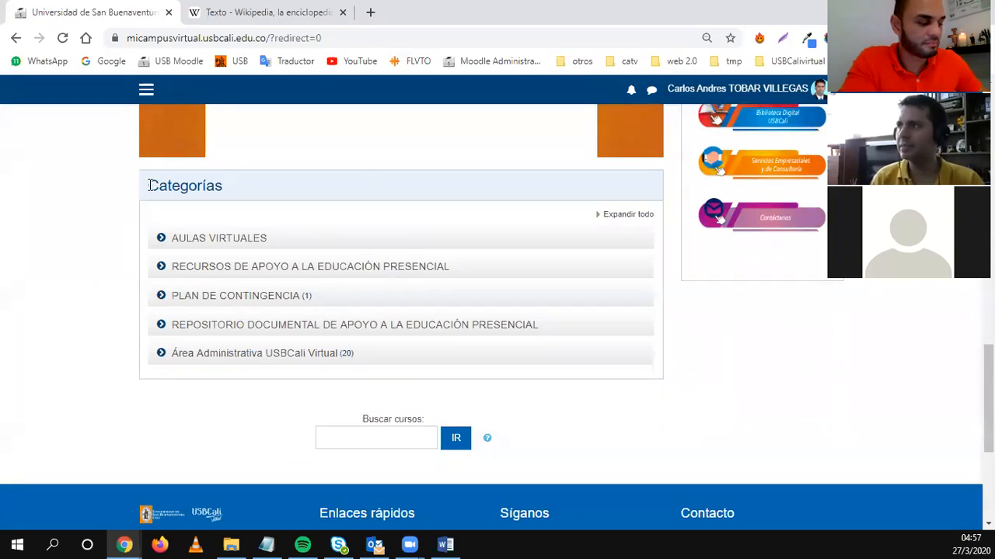
left_click_drag(145, 185, 229, 205)
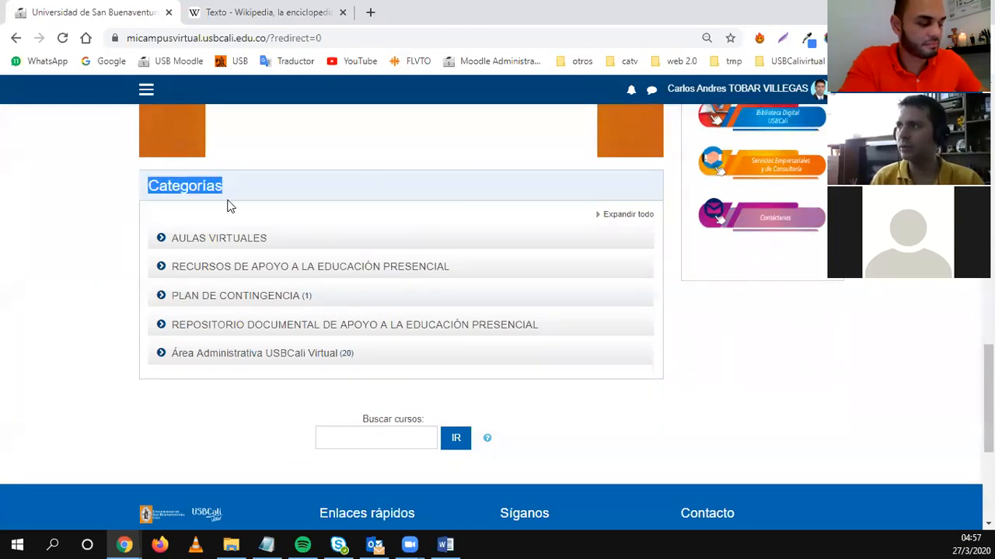
Browse the PLAN DE CONTINGENCIA category, then open CURSO DE PRUEBA (USBCali Virtual) - 2020-1.
left_click(218, 301)
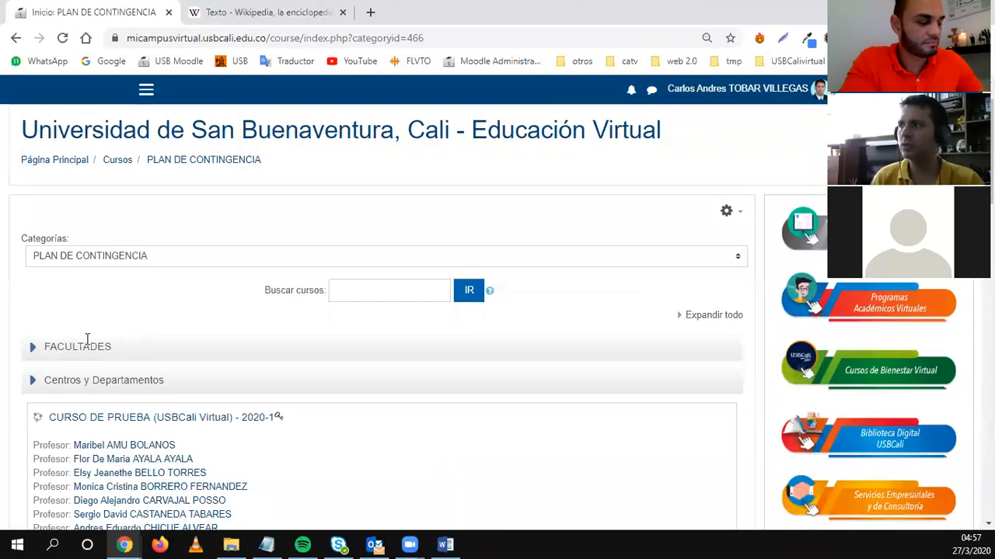
scroll(117, 326, "down", 2)
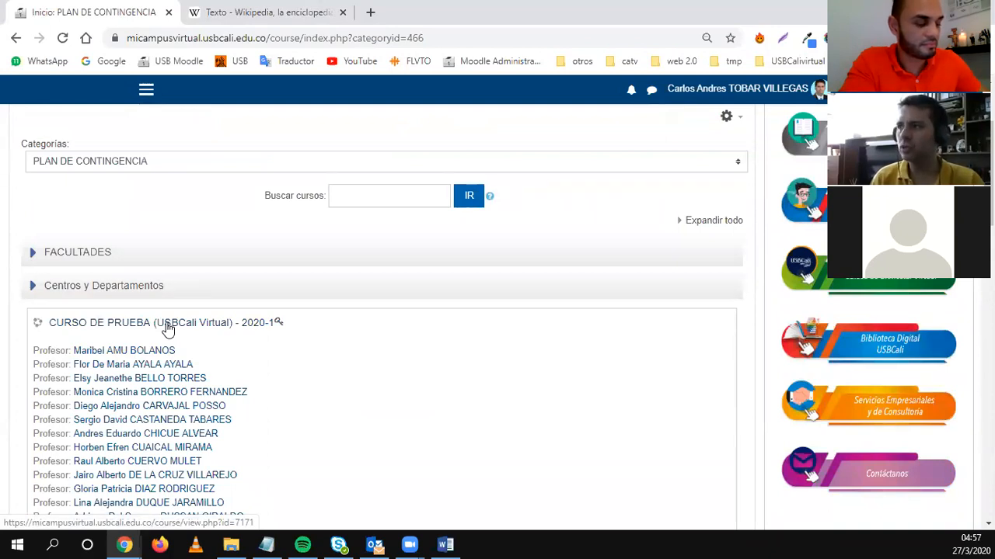
scroll(117, 233, "down", 5)
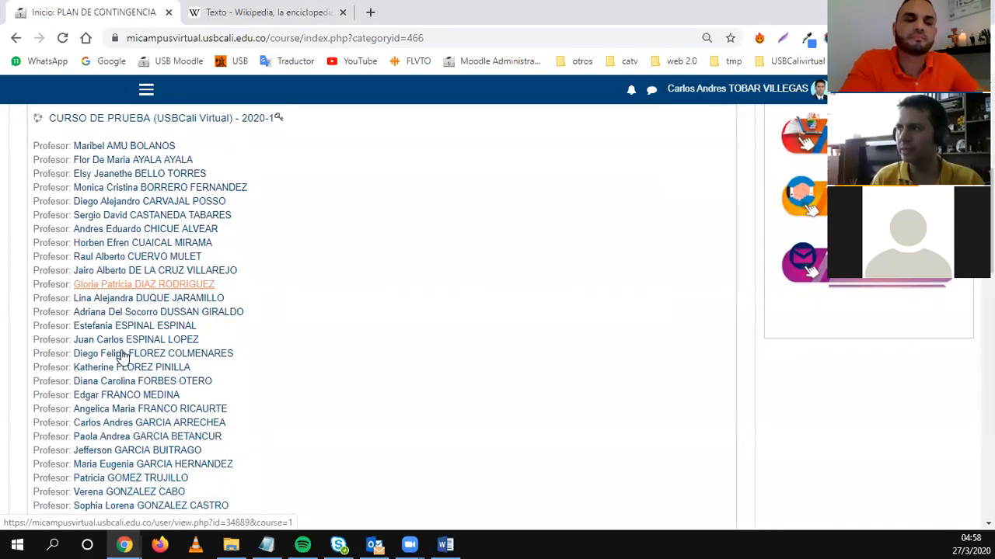
scroll(133, 385, "down", 4)
scroll(134, 404, "up", 10)
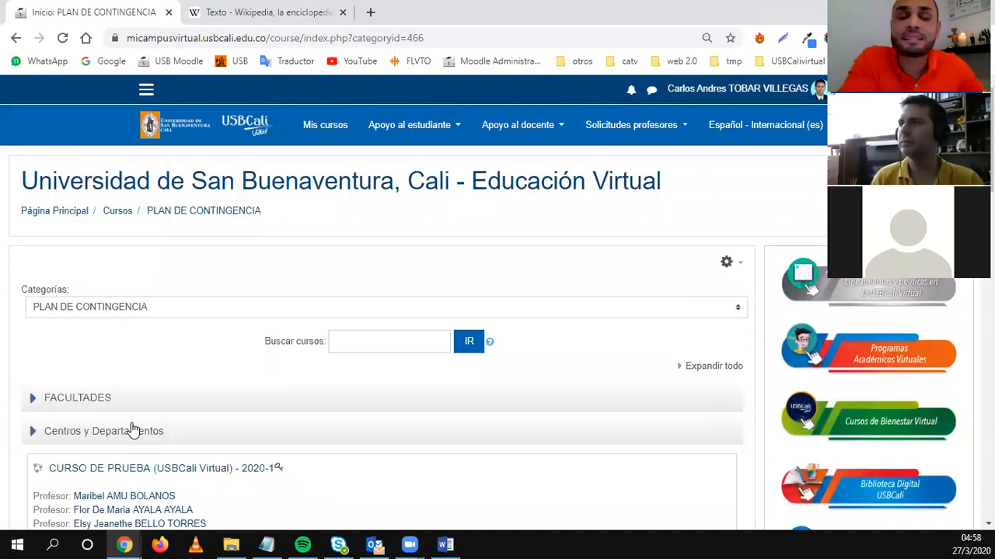
scroll(136, 426, "down", 1)
scroll(289, 381, "down", 15)
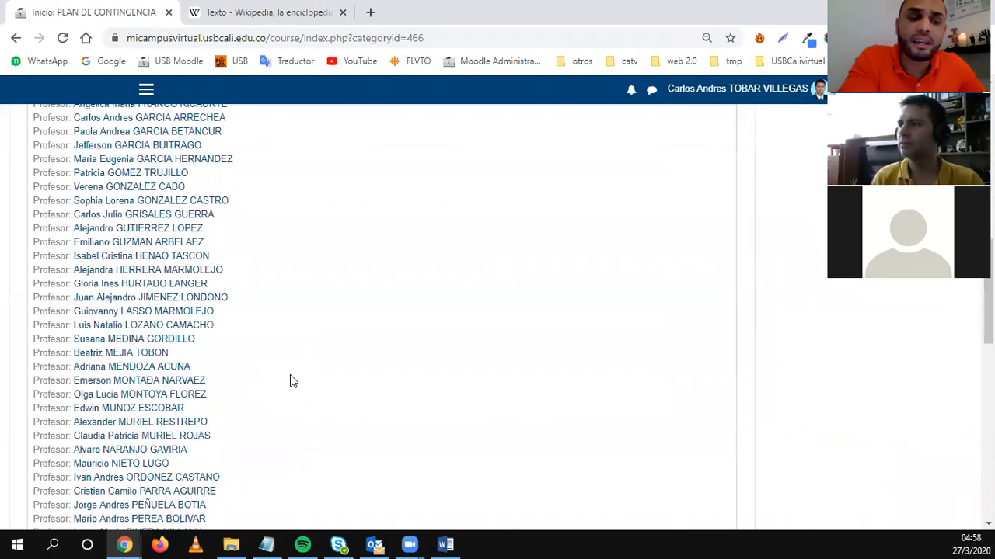
scroll(292, 379, "up", 15)
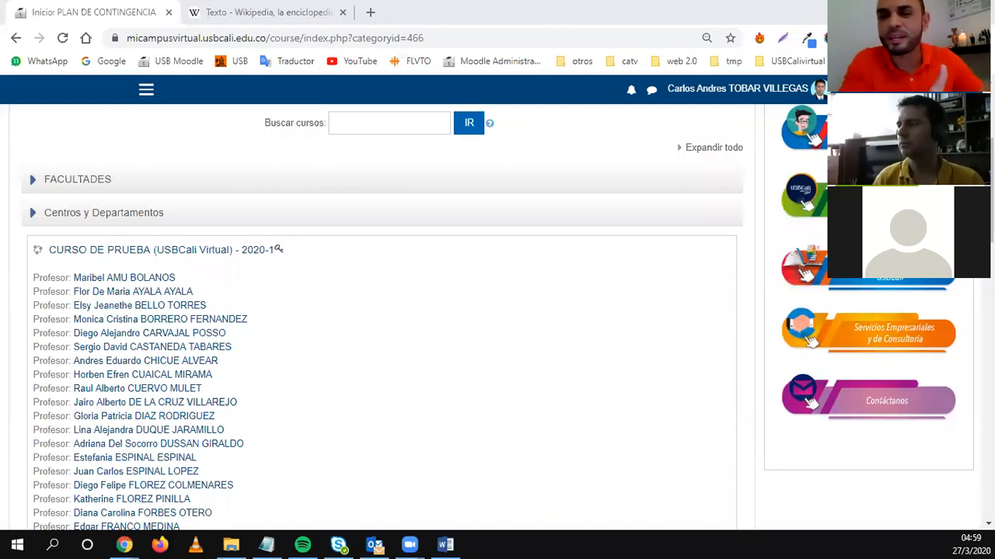
left_click(81, 249)
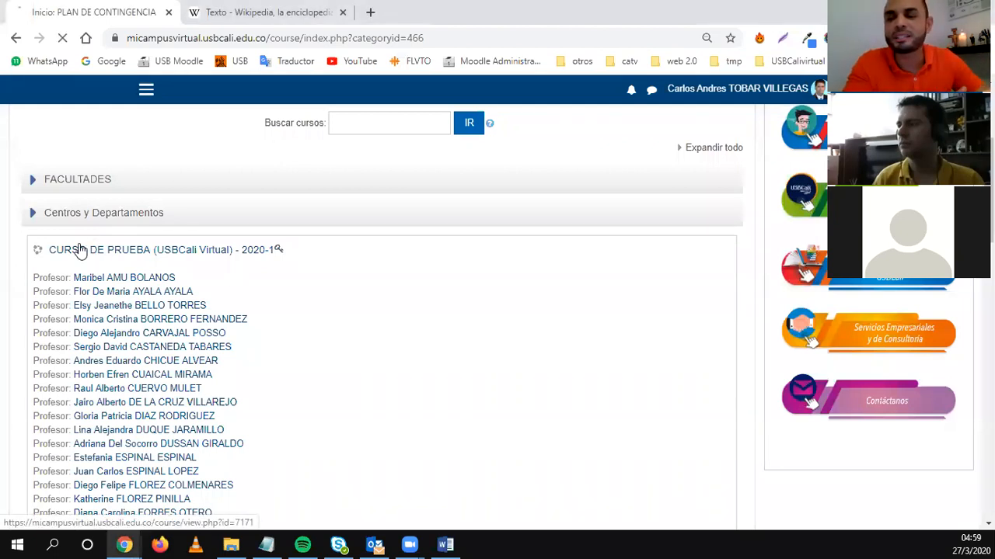